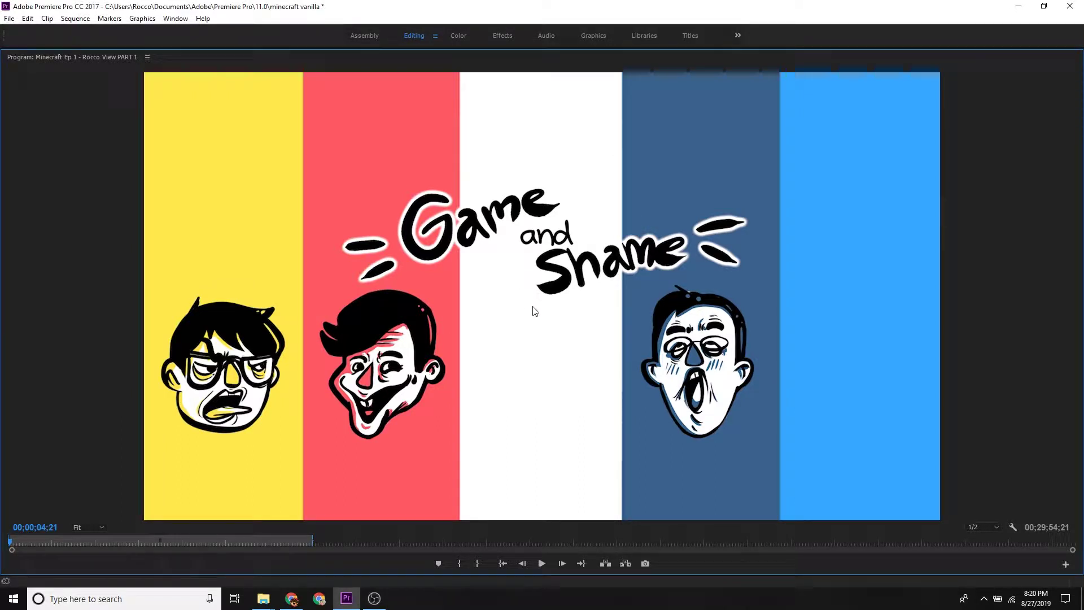
Restore the full workspace from the enlarged preview and zoom the timeline out.
key("grave")
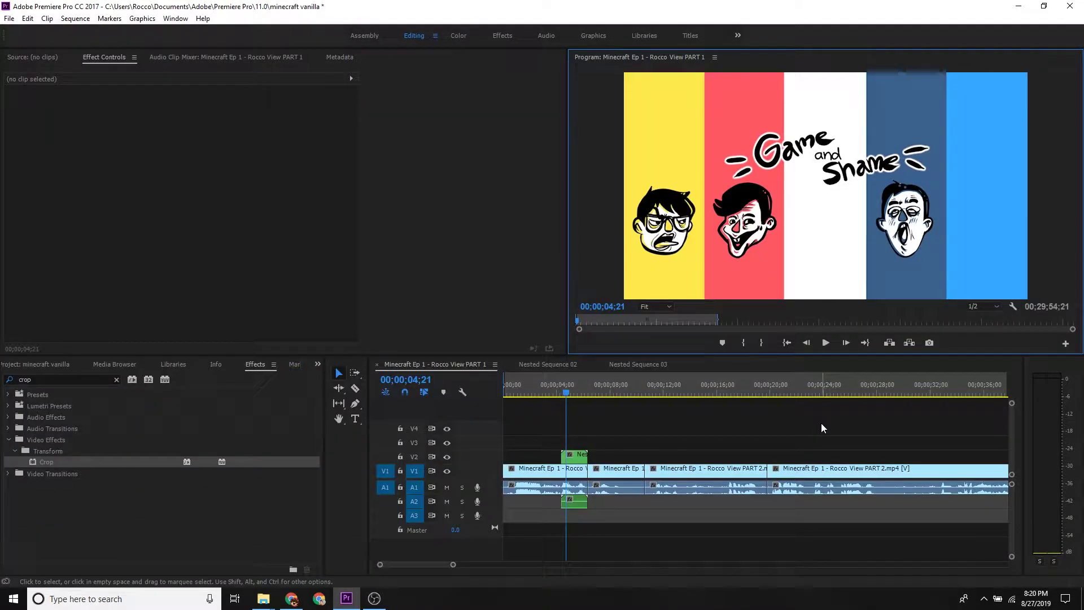
left_click(603, 435)
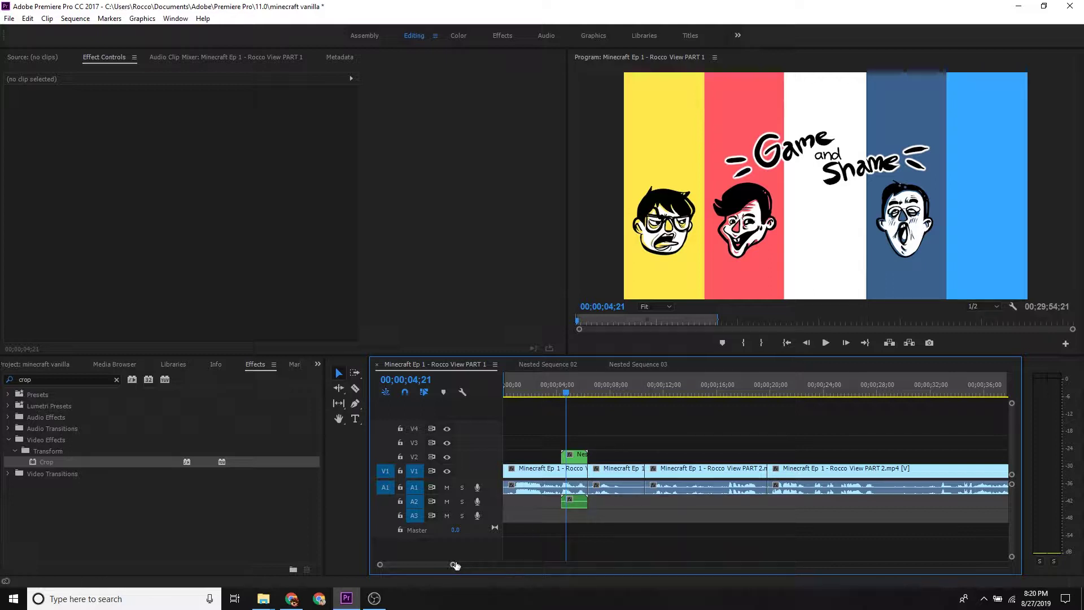
left_click_drag(453, 564, 446, 564)
key("minus")
key("minus")
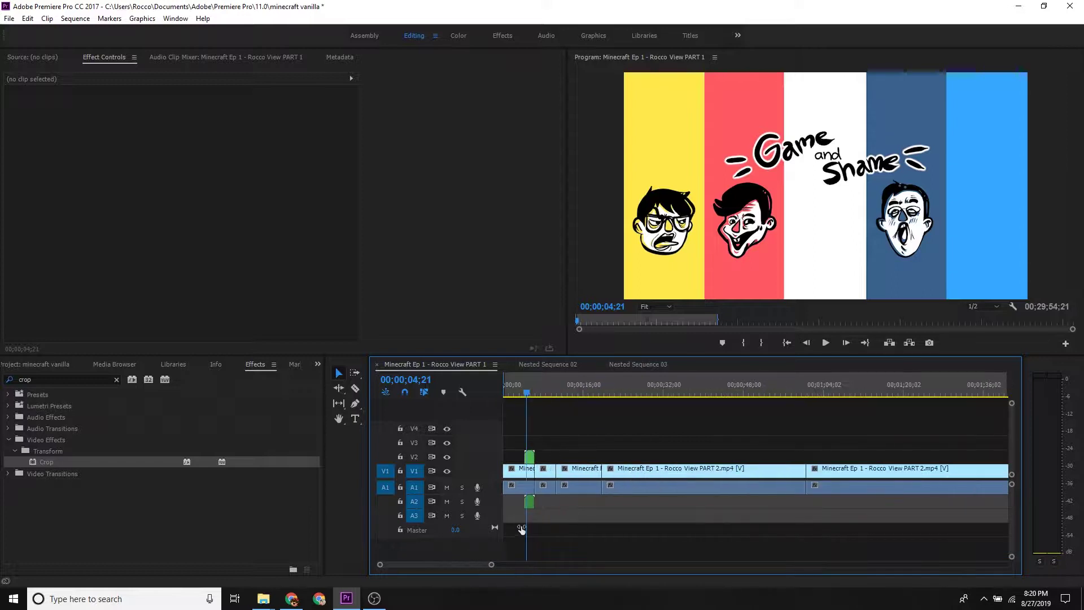
key("minus")
key("minus")
key("minus")
key("minus")
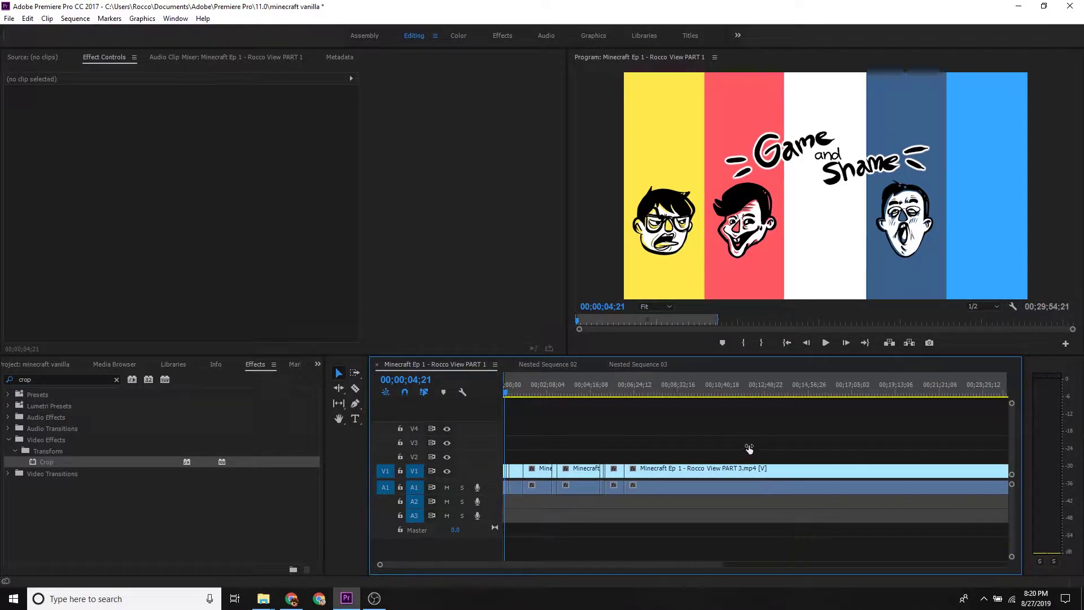
key("minus")
key("minus")
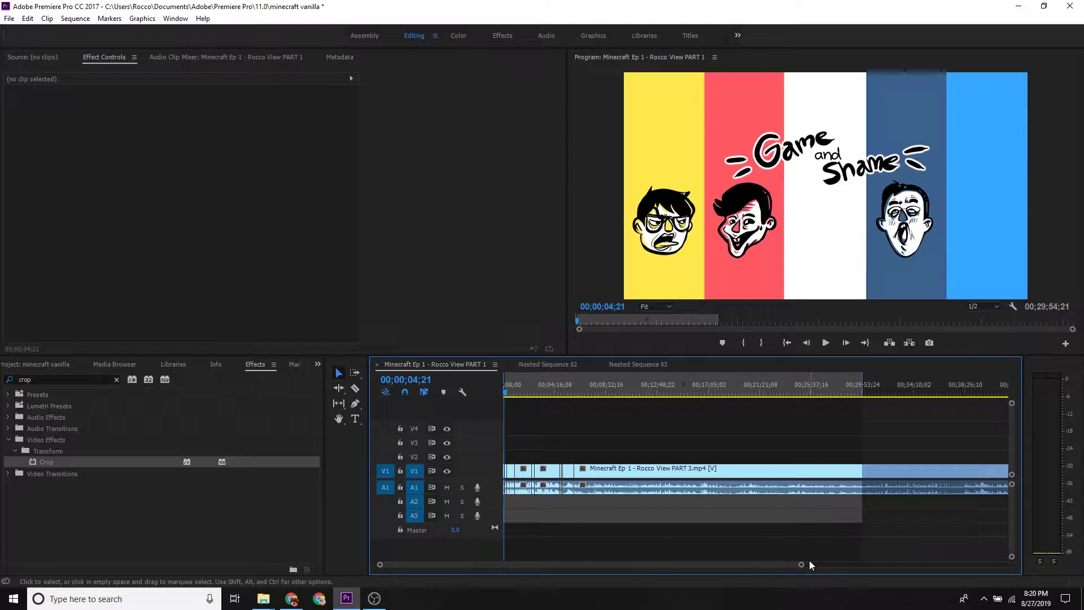
Pull the work area end left so the marked range lasts 00;12;23;22.
left_click_drag(802, 564, 952, 564)
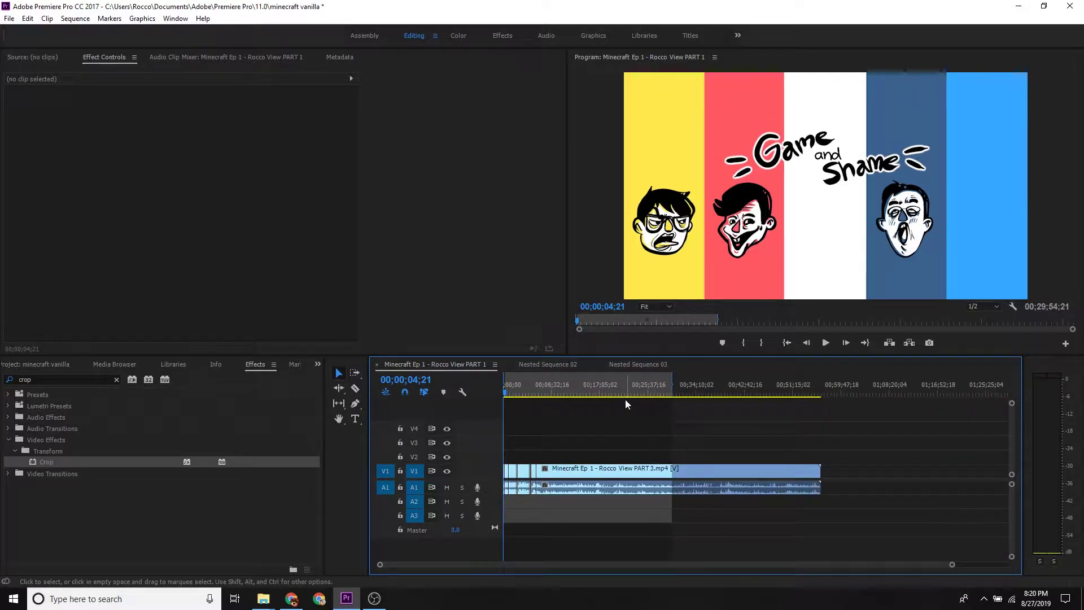
left_click_drag(672, 384, 582, 397)
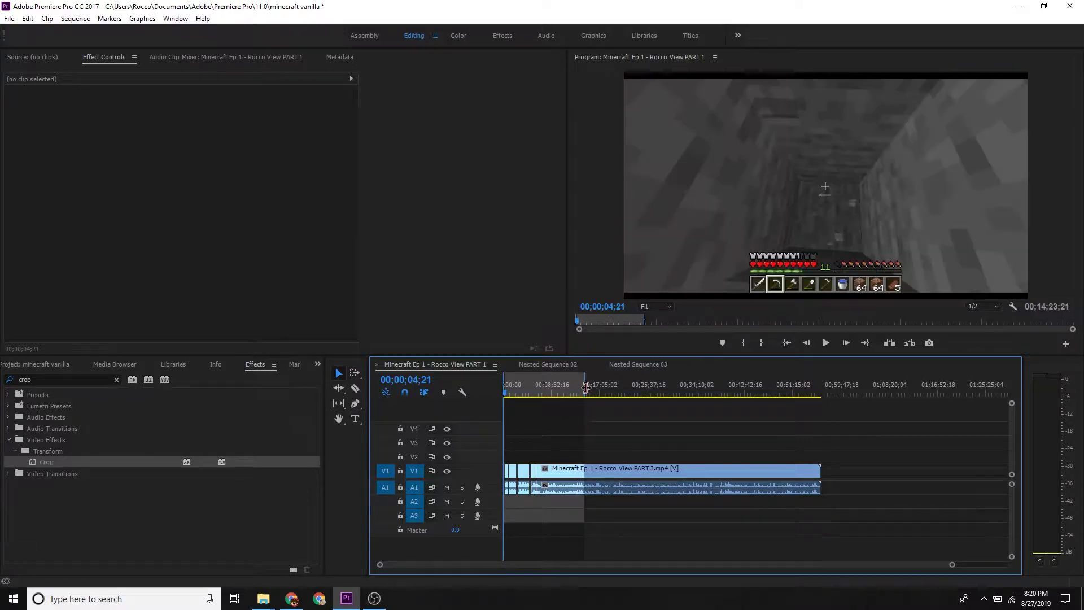
left_click_drag(585, 387, 574, 390)
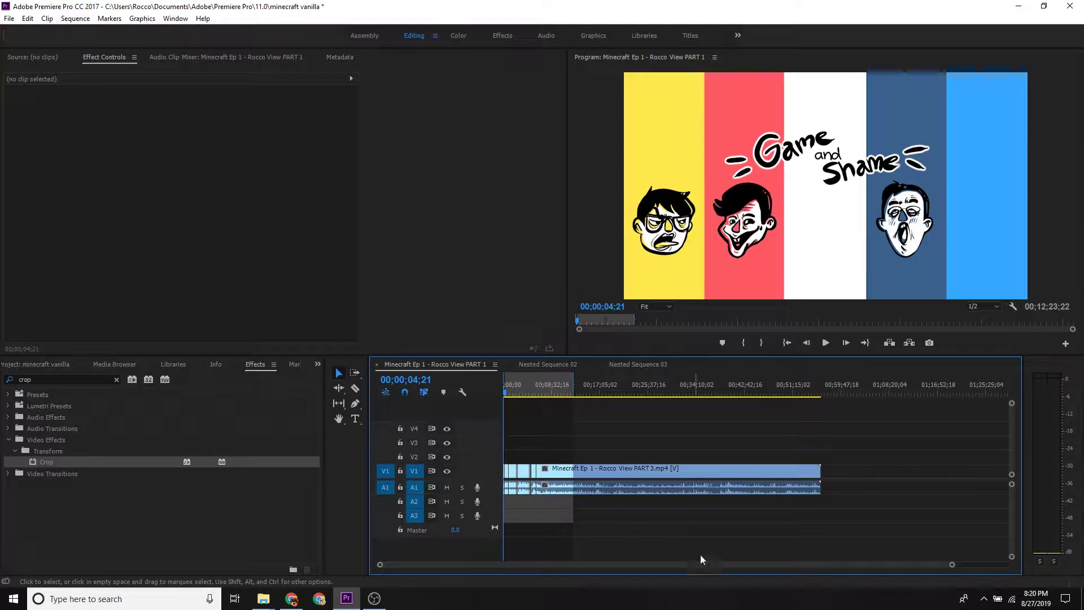
left_click(543, 390)
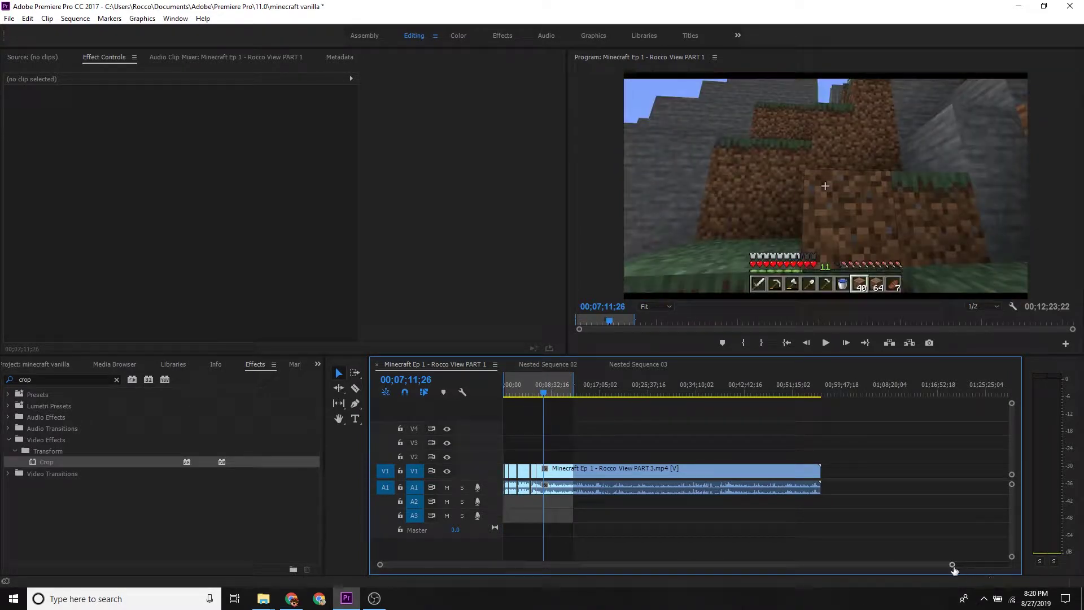
left_click_drag(952, 565, 818, 519)
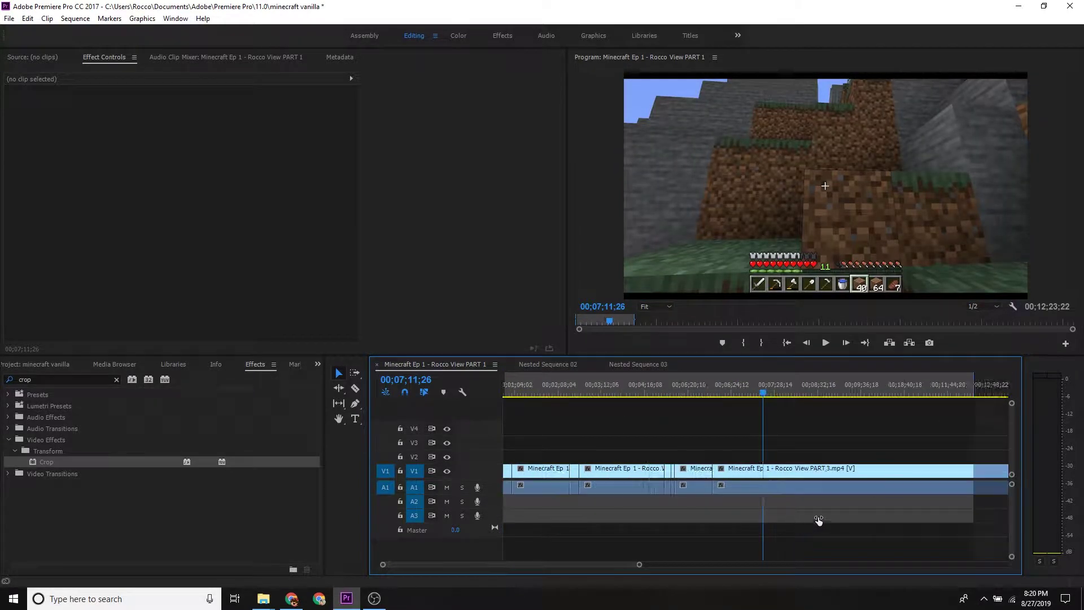
Zoom out to the whole sequence and save the minecraft vanilla project.
key("minus")
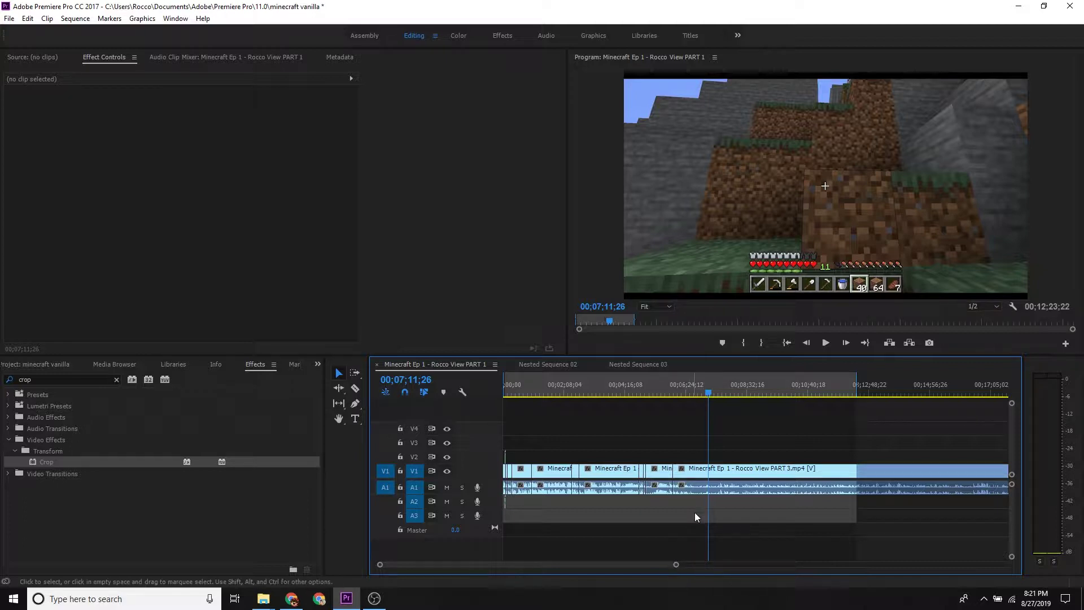
key("Up")
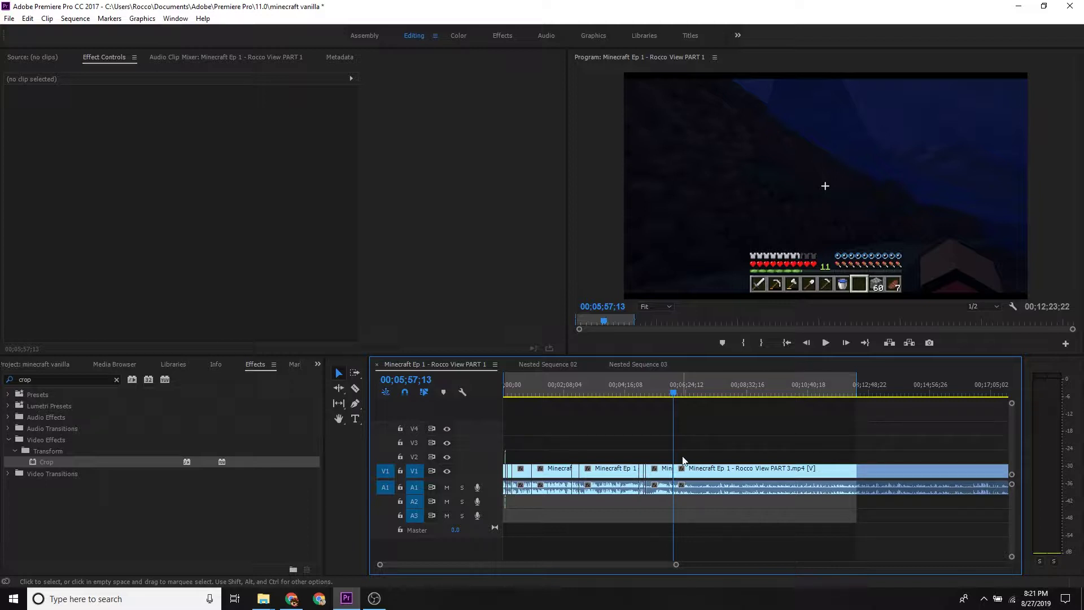
key("ctrl+s")
Review the footage by playing and scrubbing from the start to about 00;07;07.
key("space")
left_click_drag(649, 389, 607, 390)
left_click(514, 394)
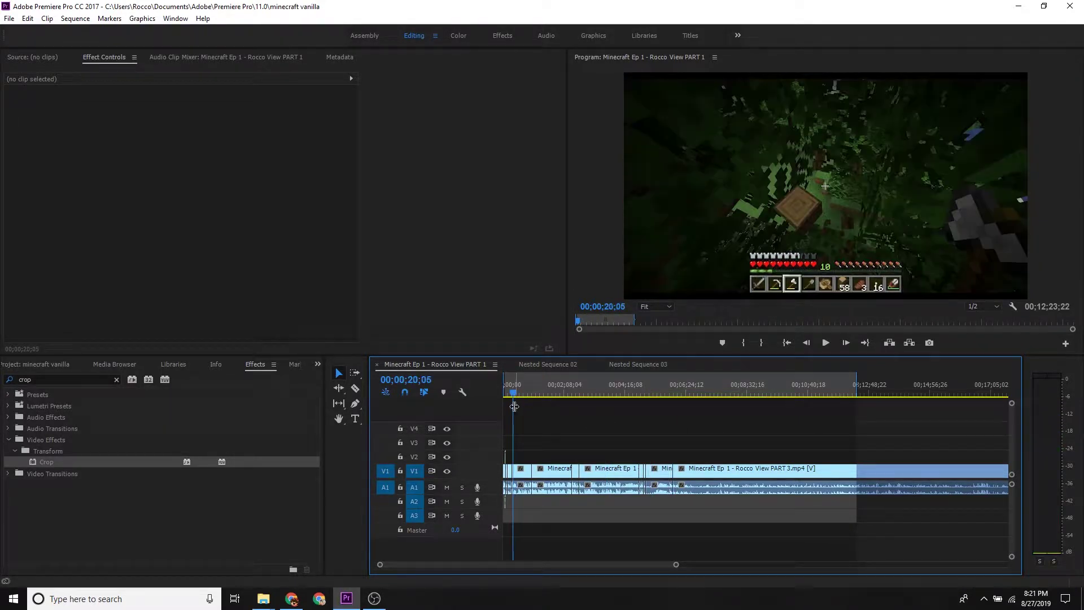
mouse_move(539, 384)
left_mouse_down()
mouse_move(632, 374)
mouse_move(661, 384)
mouse_move(646, 381)
left_mouse_up()
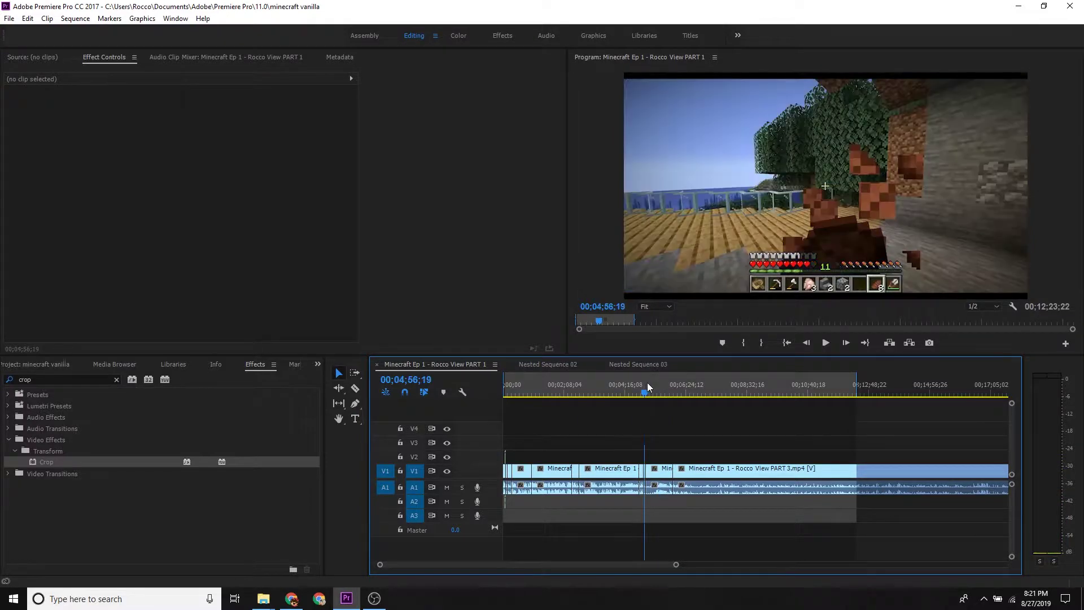
key("space")
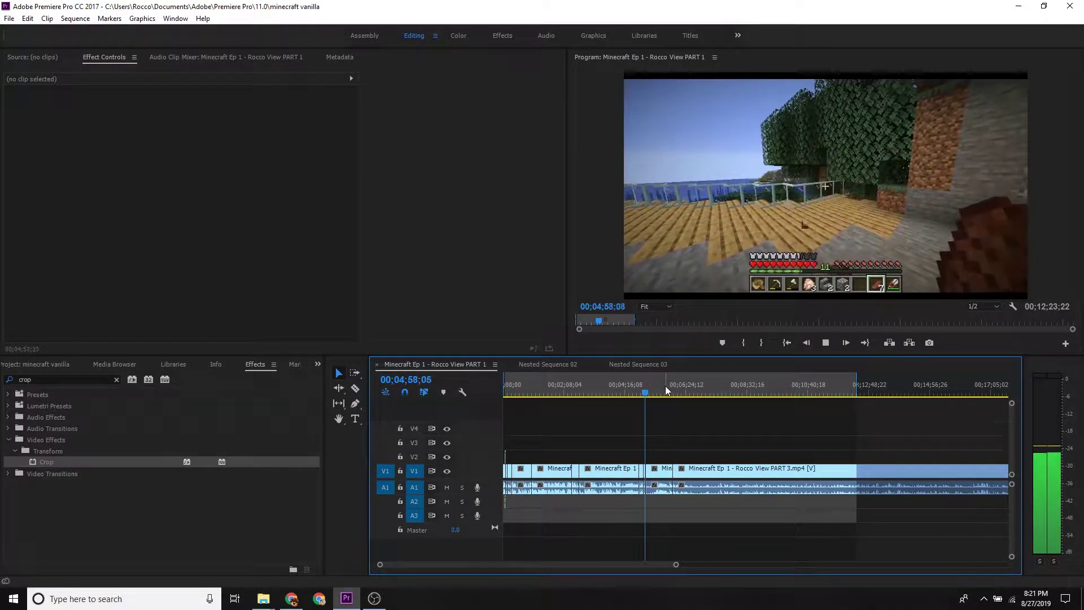
left_click(650, 384)
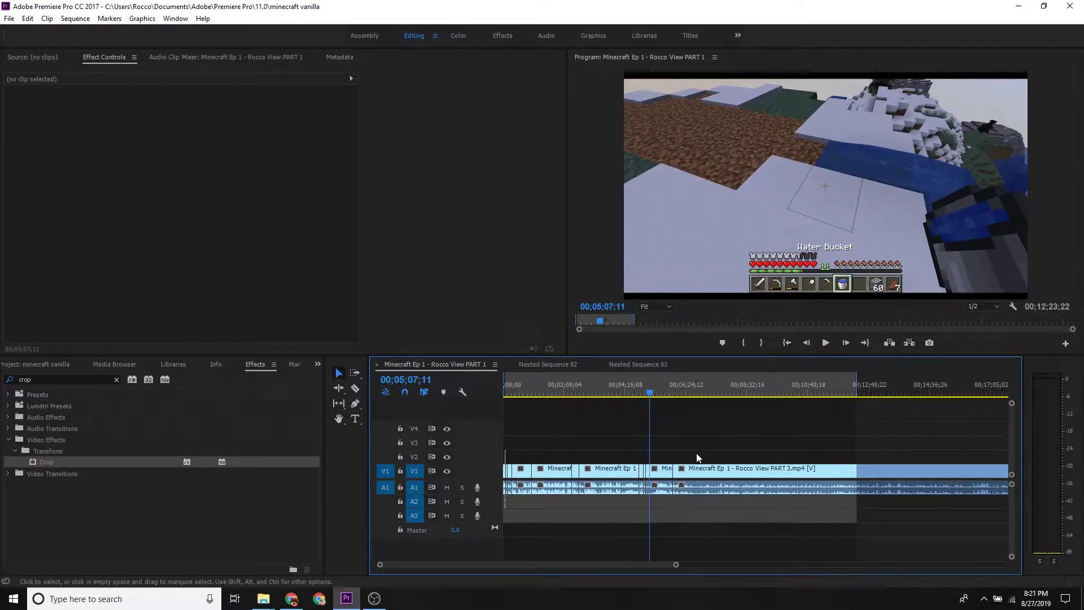
mouse_move(663, 386)
left_mouse_down()
mouse_move(685, 394)
mouse_move(673, 394)
left_mouse_up()
key("space")
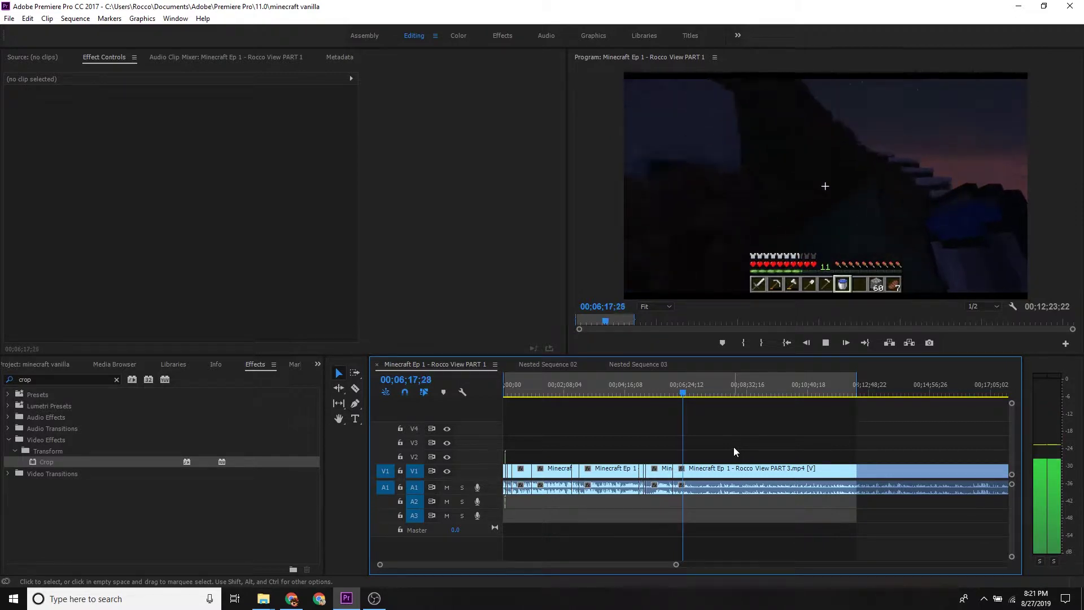
left_click(707, 391)
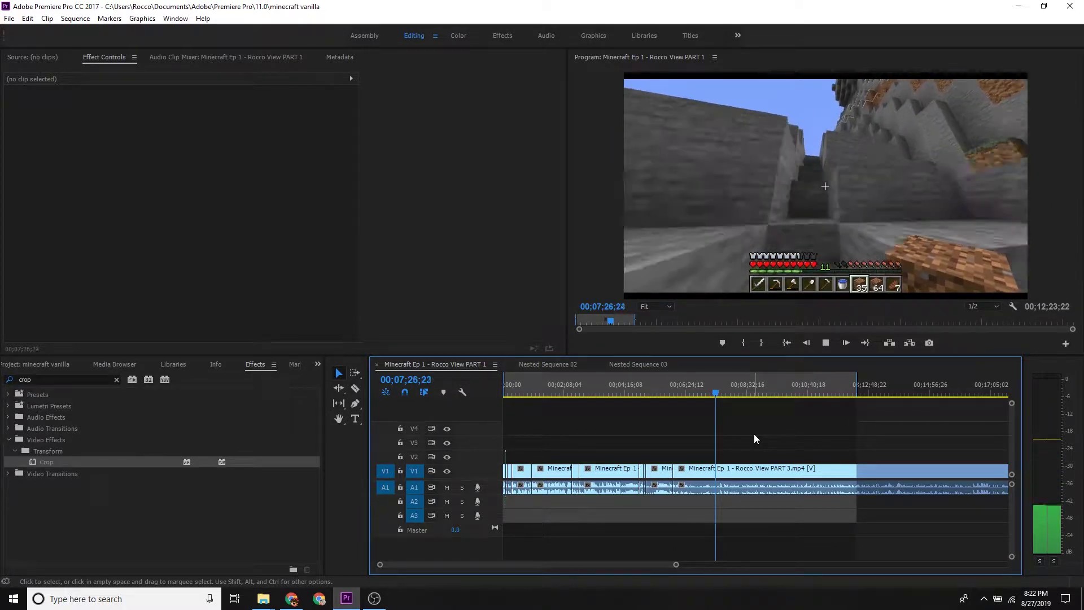
key("space")
left_click_drag(677, 567, 718, 565)
left_click(700, 386)
key("space")
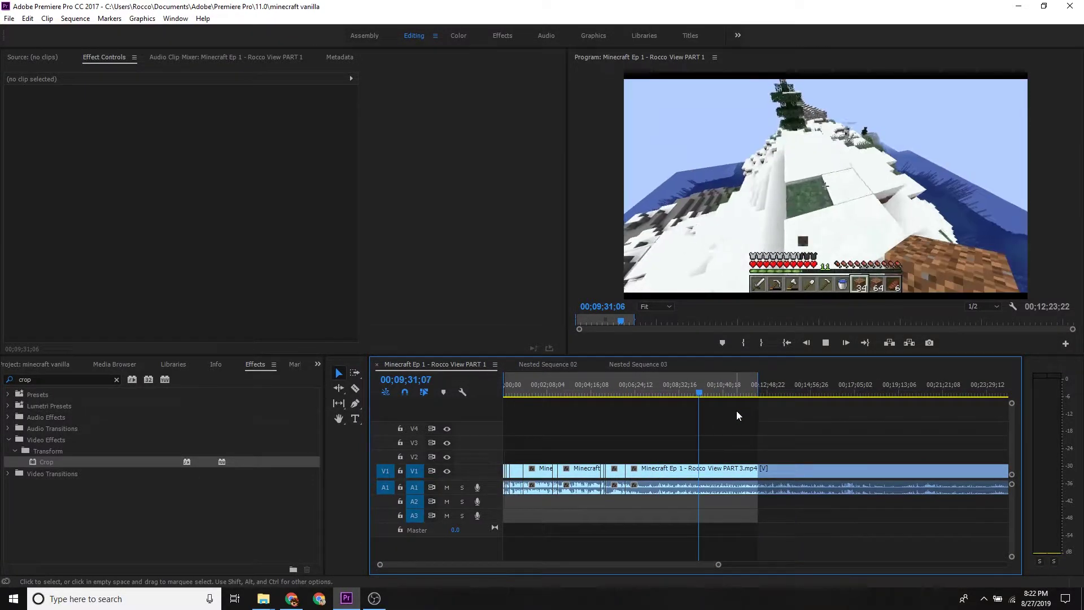
key("space")
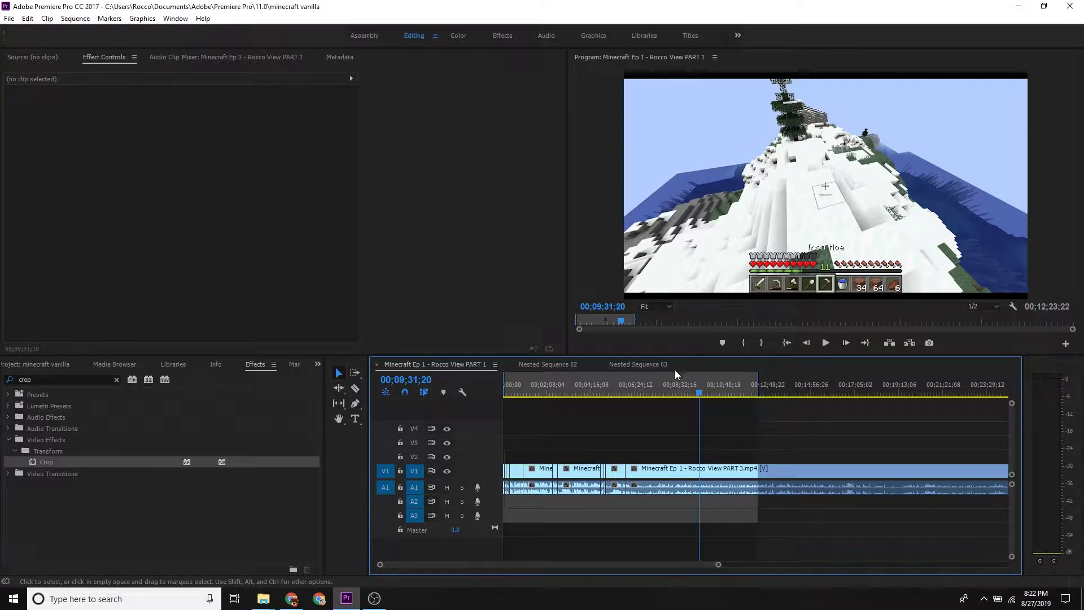
key("space")
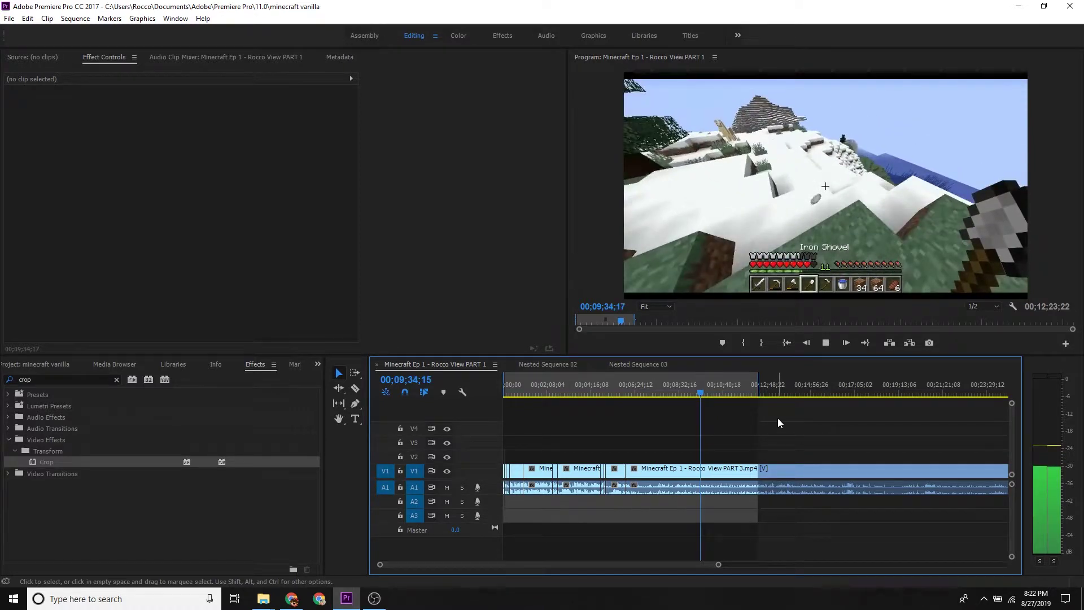
key("space")
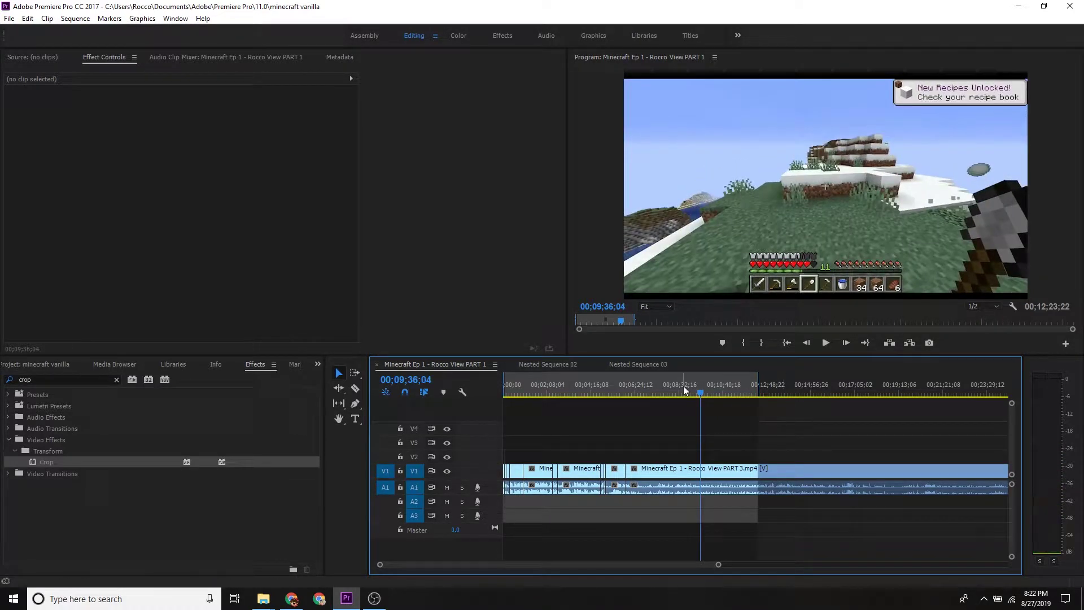
left_click_drag(709, 394, 800, 336)
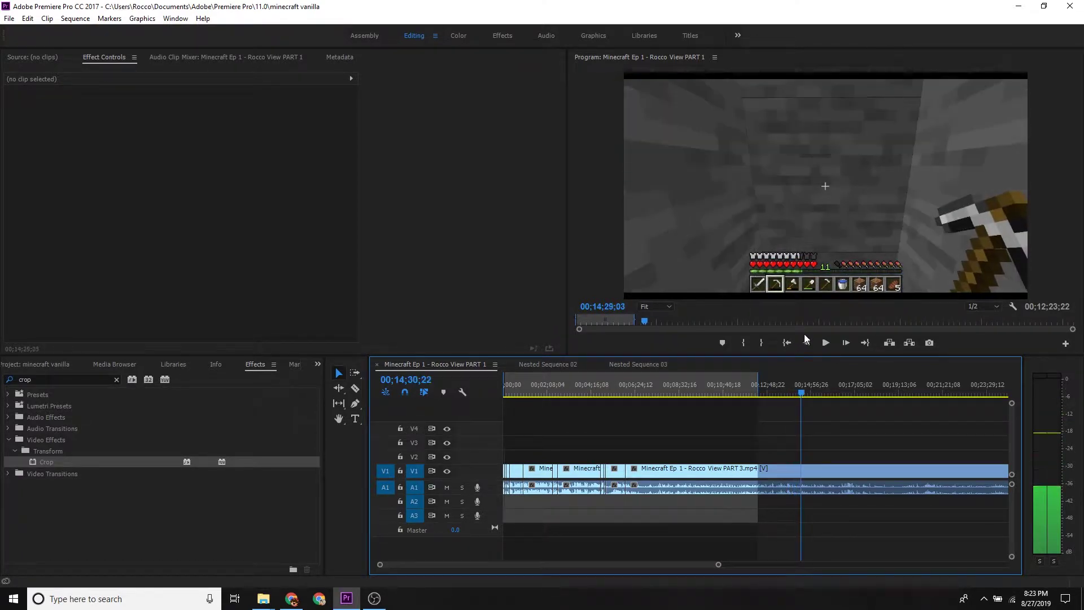
mouse_move(800, 337)
left_mouse_down()
mouse_move(842, 316)
mouse_move(856, 385)
mouse_move(874, 368)
left_mouse_up()
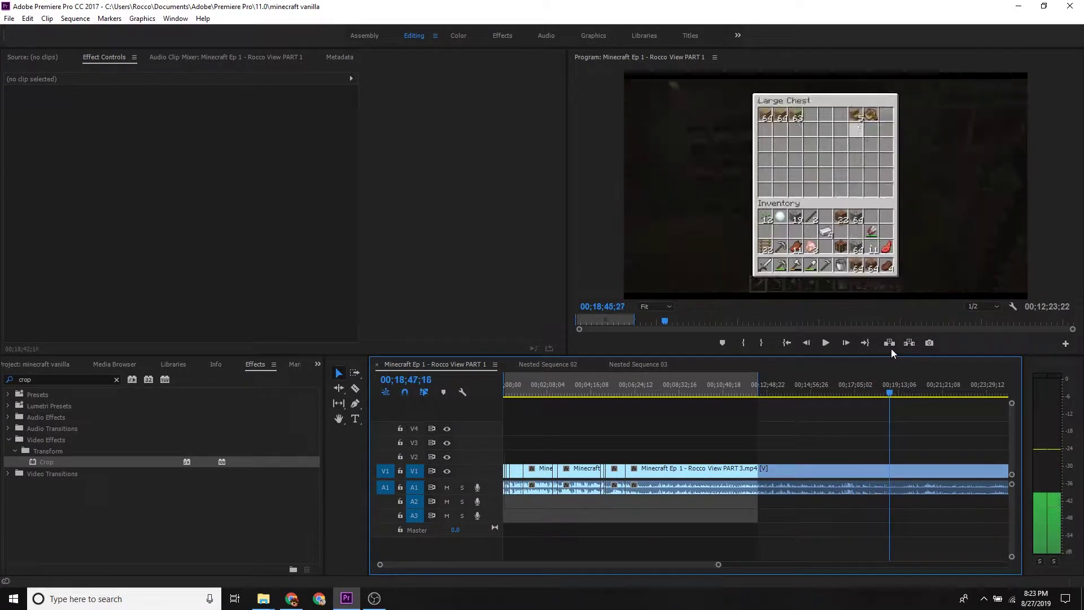
scroll(677, 507, "down", 5)
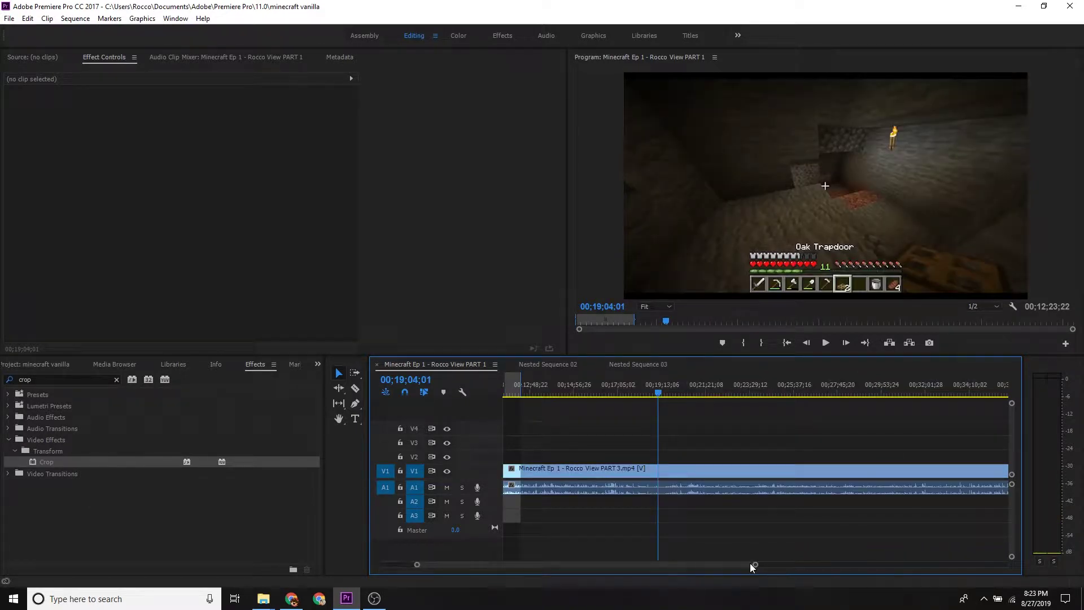
scroll(779, 559, "down", 5)
scroll(661, 537, "up", 3)
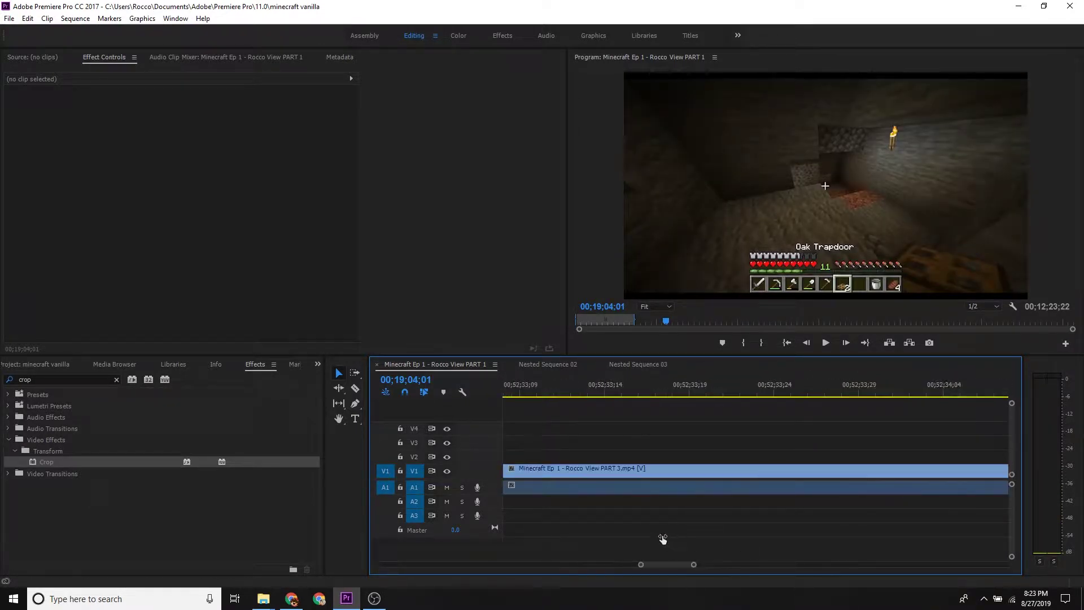
key("minus")
key("equal")
key("equal")
key("equal")
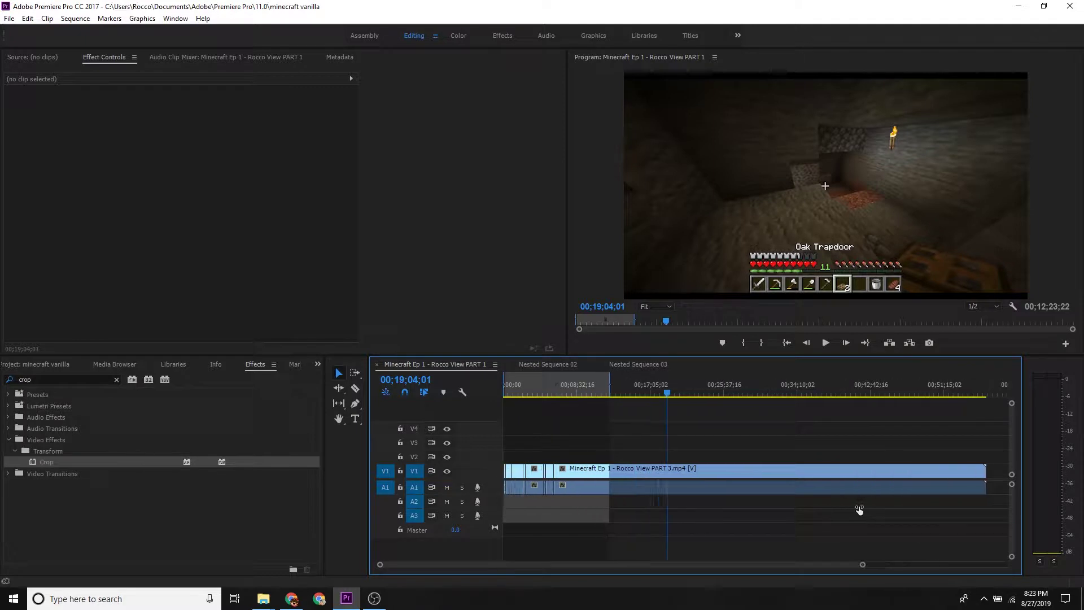
left_click_drag(762, 397, 783, 374)
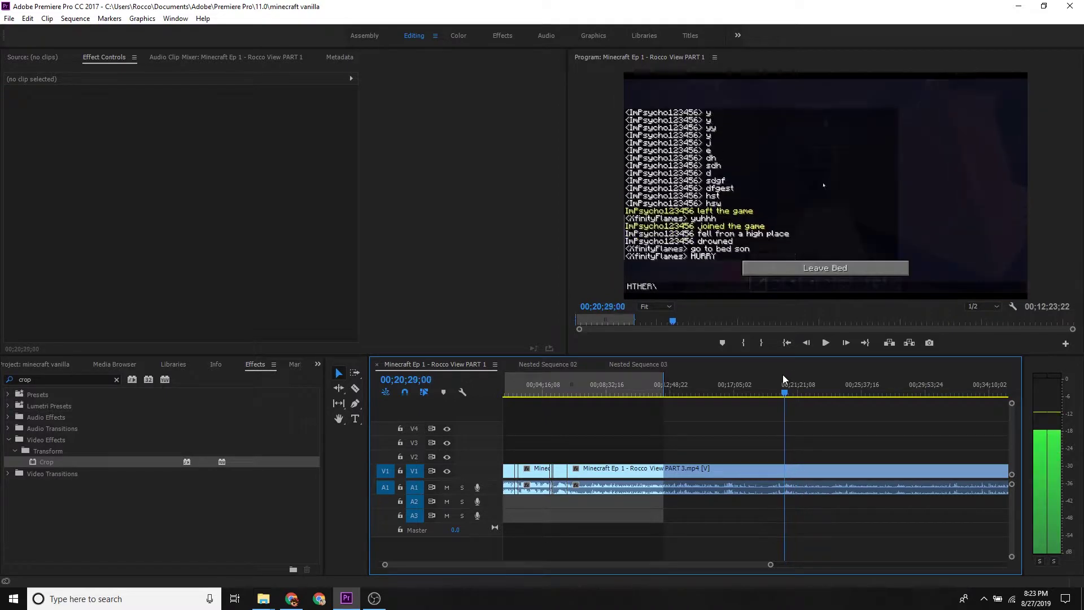
left_click_drag(782, 374, 914, 315)
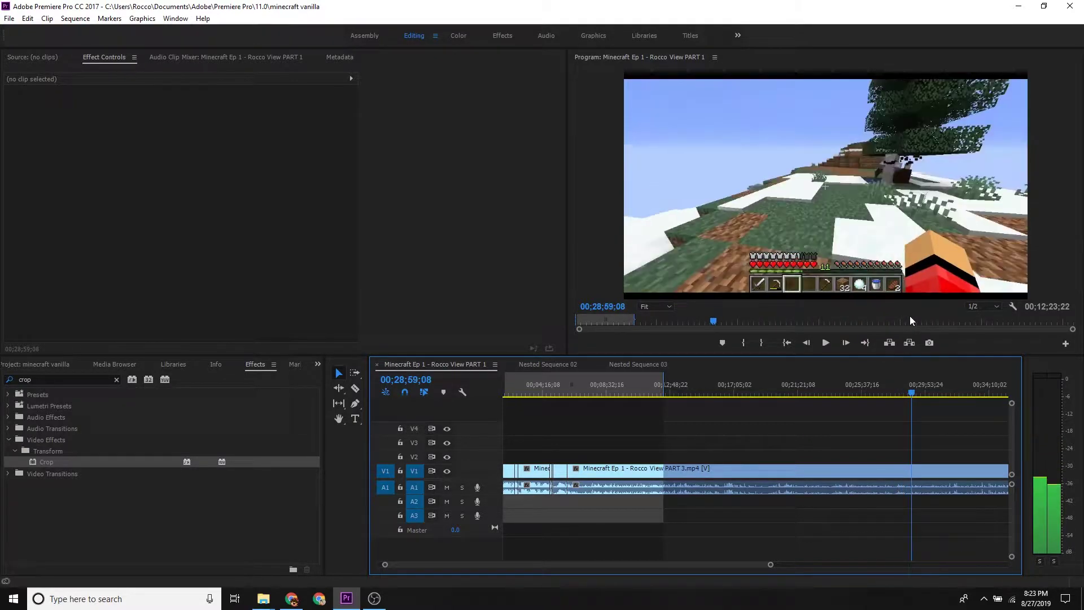
scroll(820, 418, "down", 5)
scroll(781, 430, "down", 2)
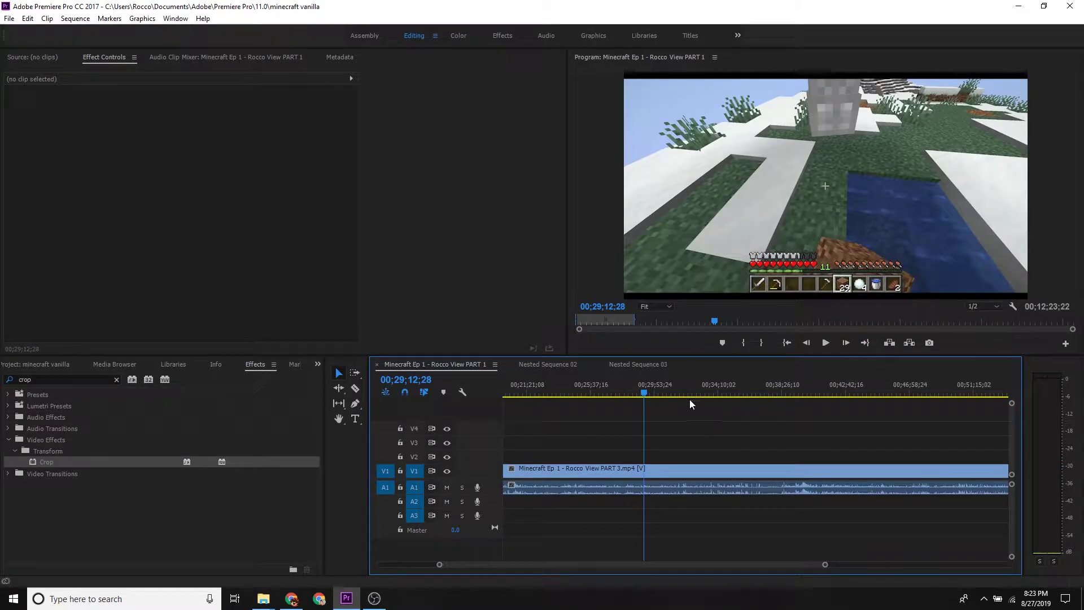
left_click_drag(647, 395, 680, 374)
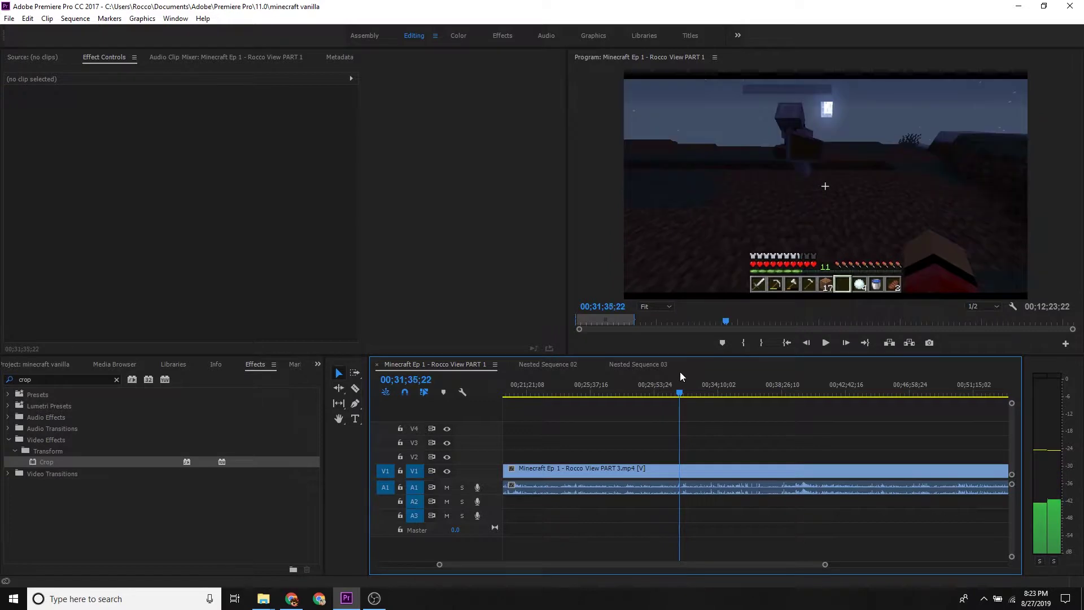
key("space")
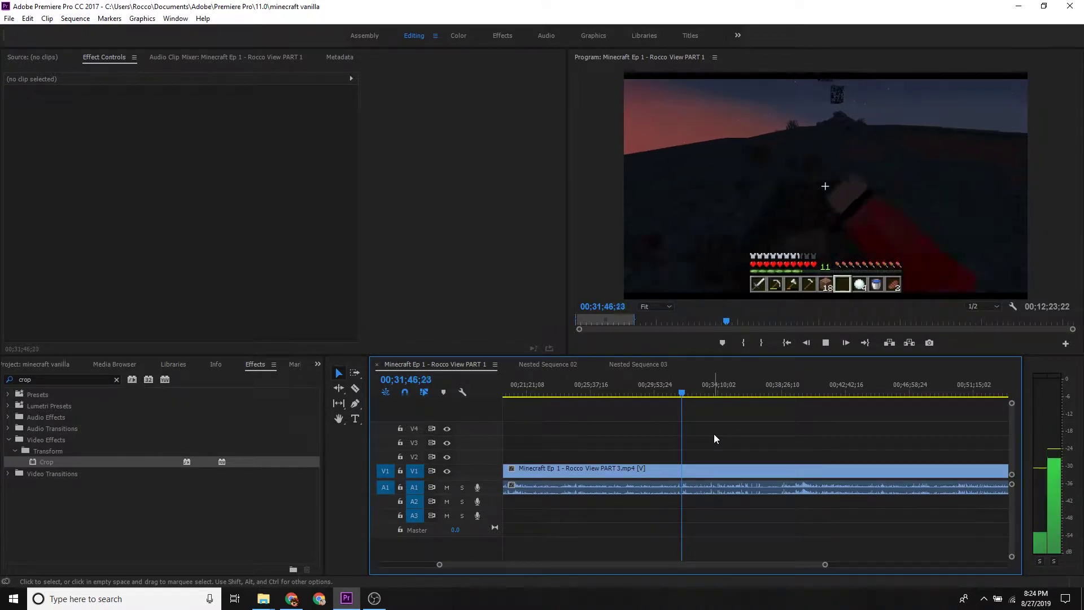
left_click_drag(689, 393, 697, 390)
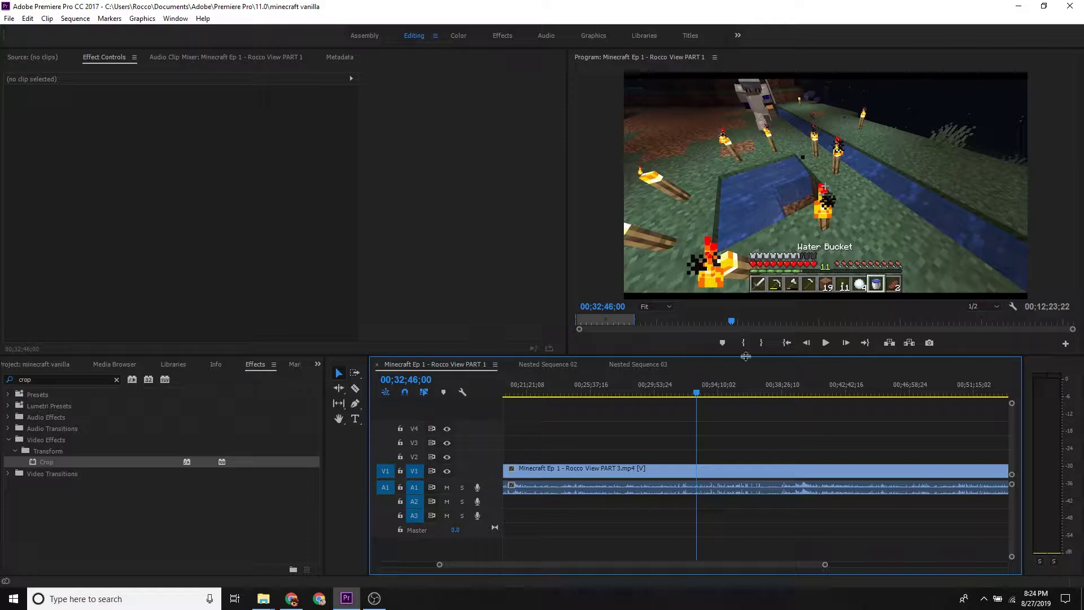
left_click(716, 392)
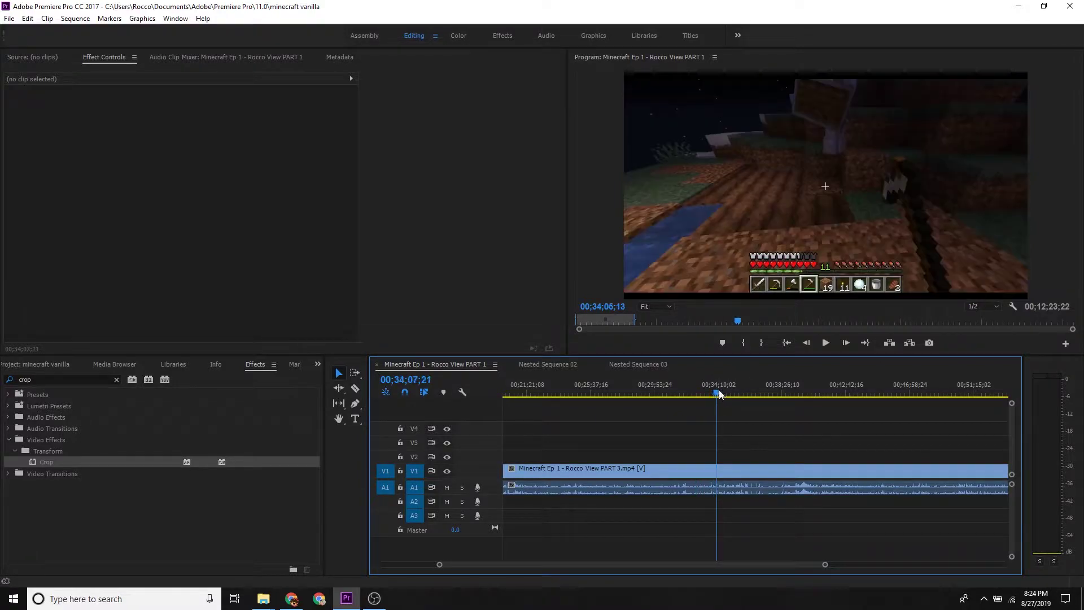
key("space")
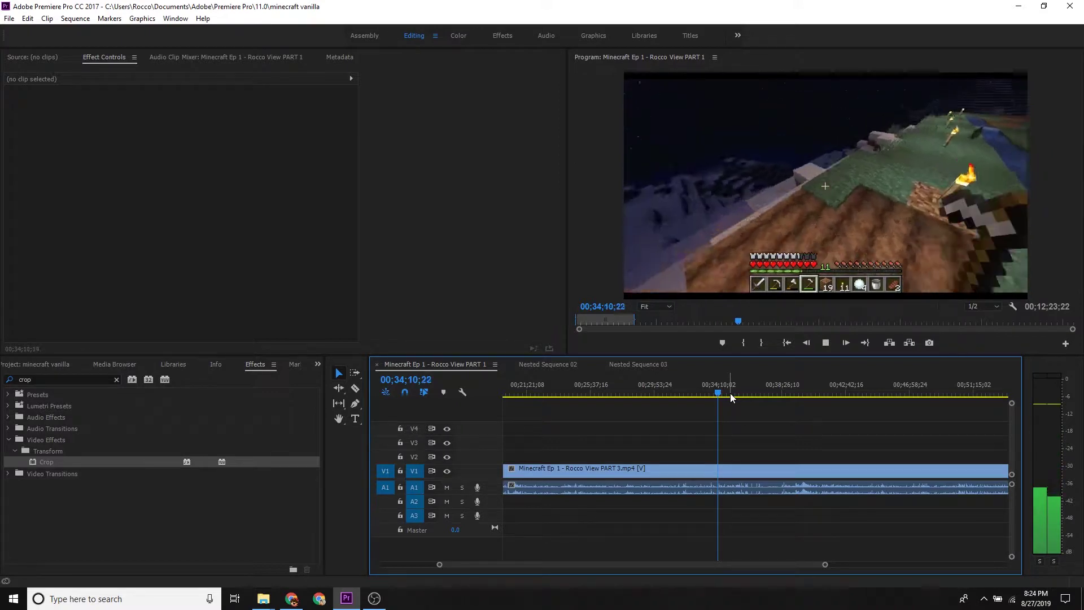
left_click(735, 394)
key("space")
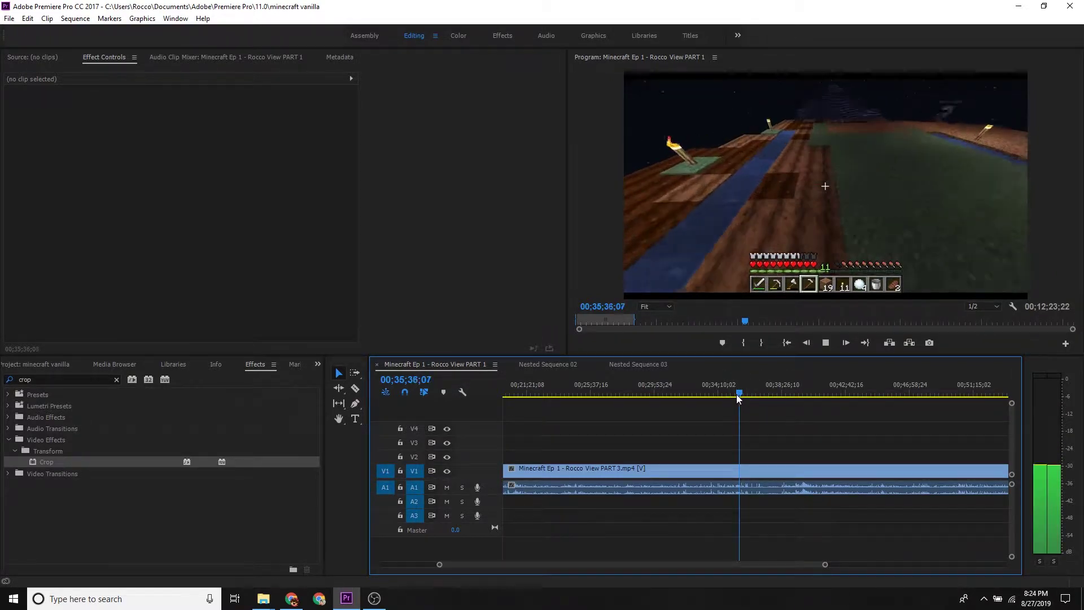
left_click(737, 399)
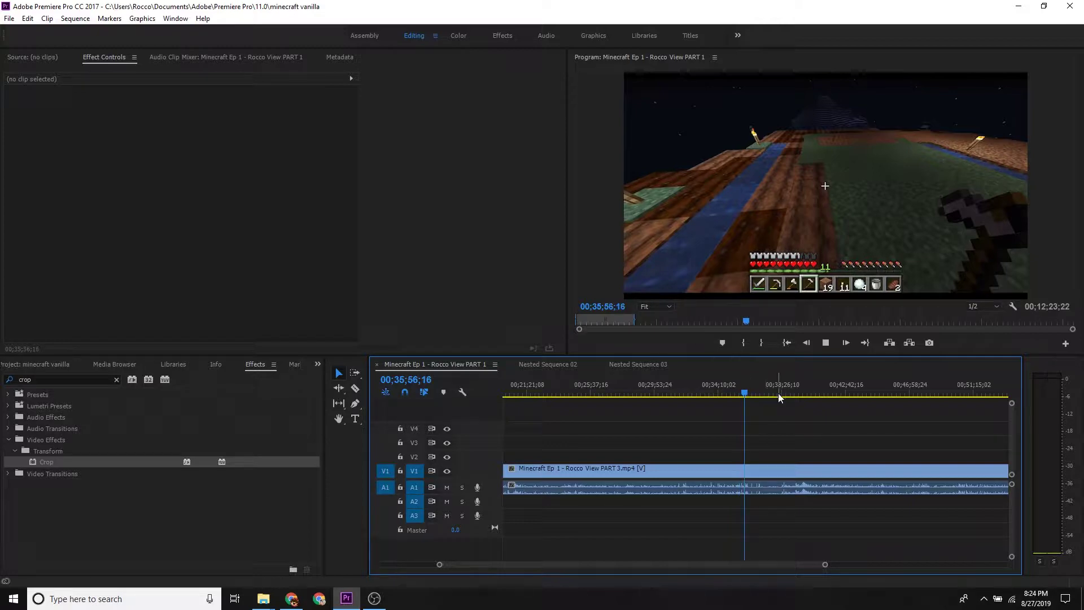
key("space")
mouse_move(756, 393)
left_mouse_down()
mouse_move(770, 367)
mouse_move(813, 339)
mouse_move(794, 345)
left_mouse_up()
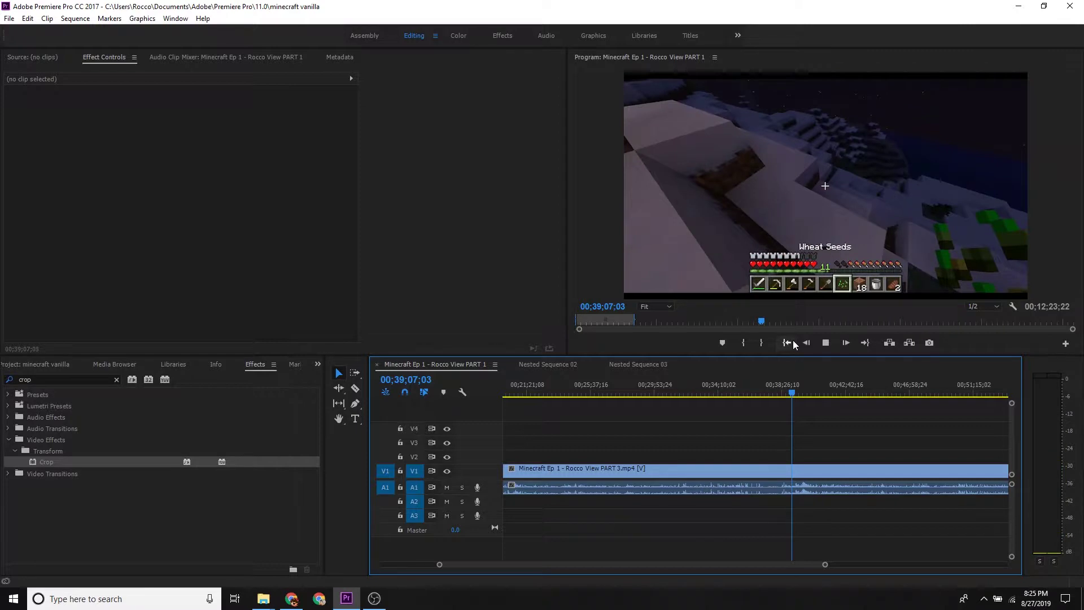
key("space")
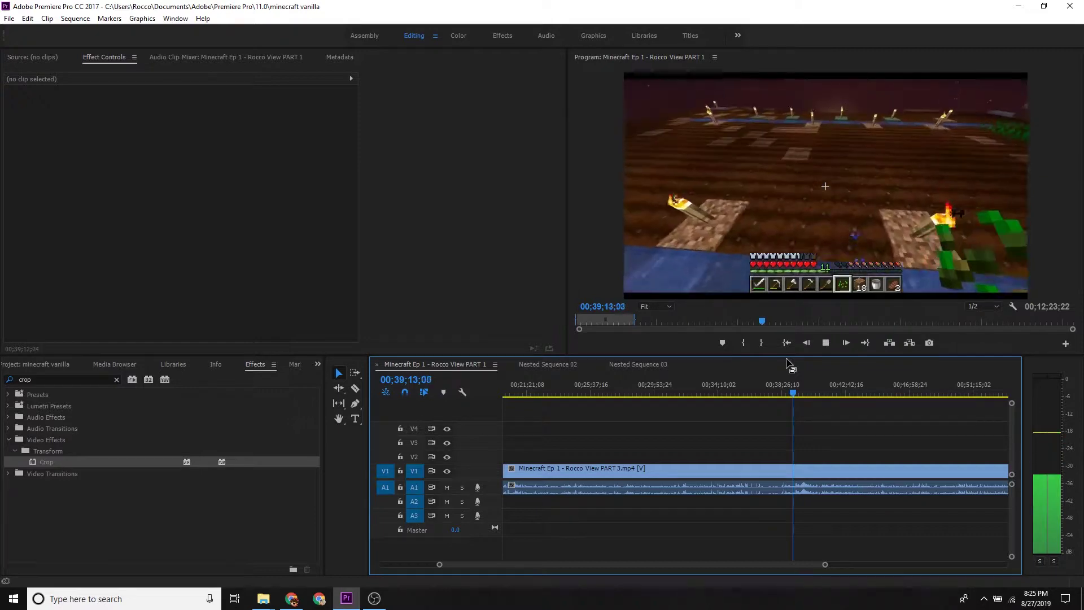
left_click_drag(812, 382, 846, 356)
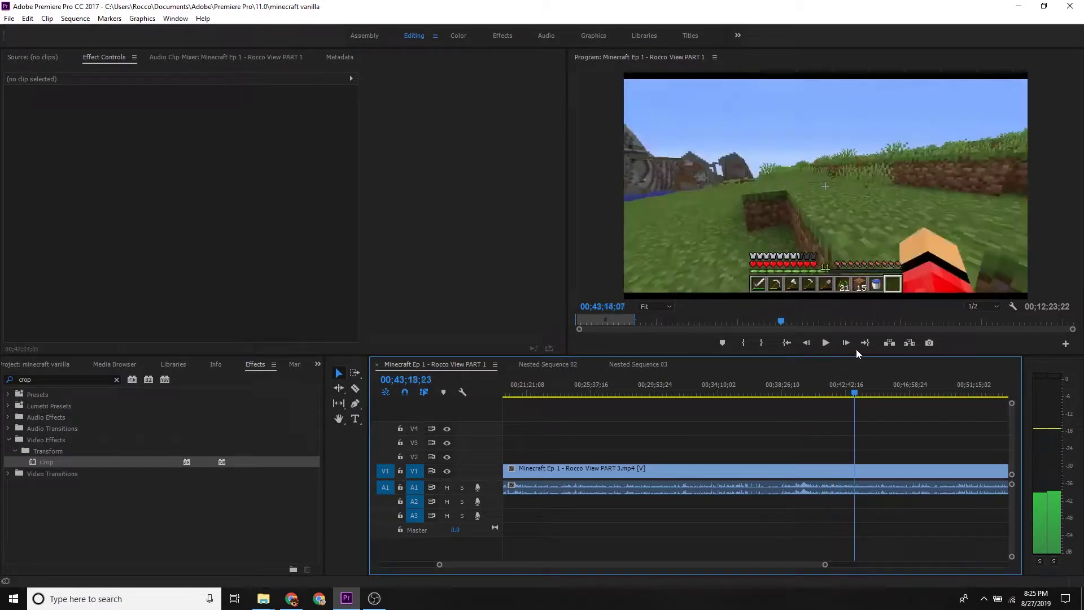
left_click_drag(845, 357, 875, 337)
scroll(819, 486, "down", 5)
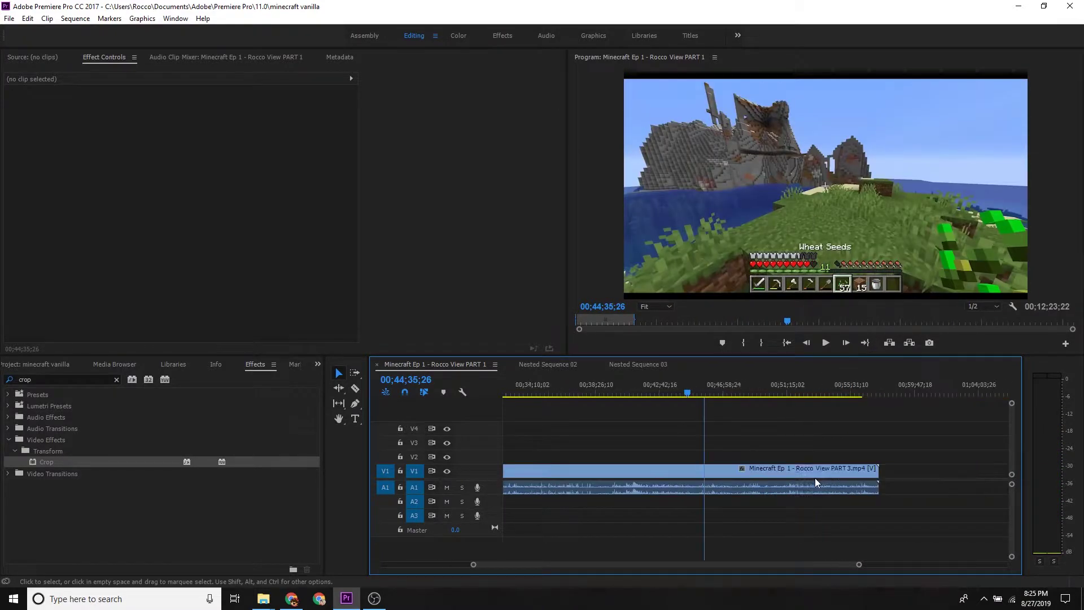
mouse_move(822, 396)
left_mouse_down()
mouse_move(837, 394)
mouse_move(736, 389)
mouse_move(712, 410)
left_mouse_up()
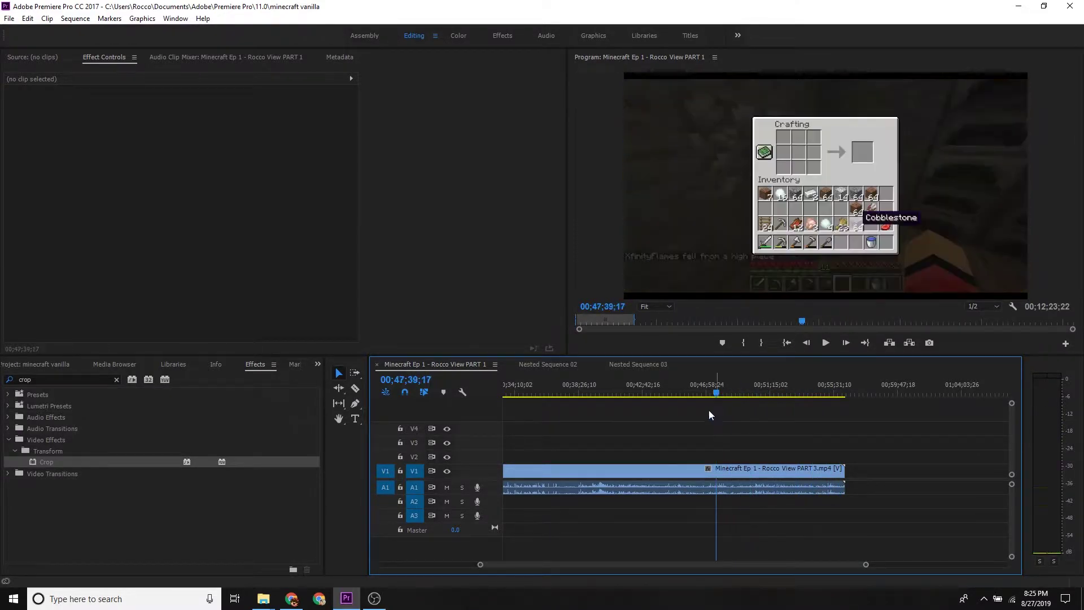
scroll(710, 433, "up", 5)
left_click(626, 396)
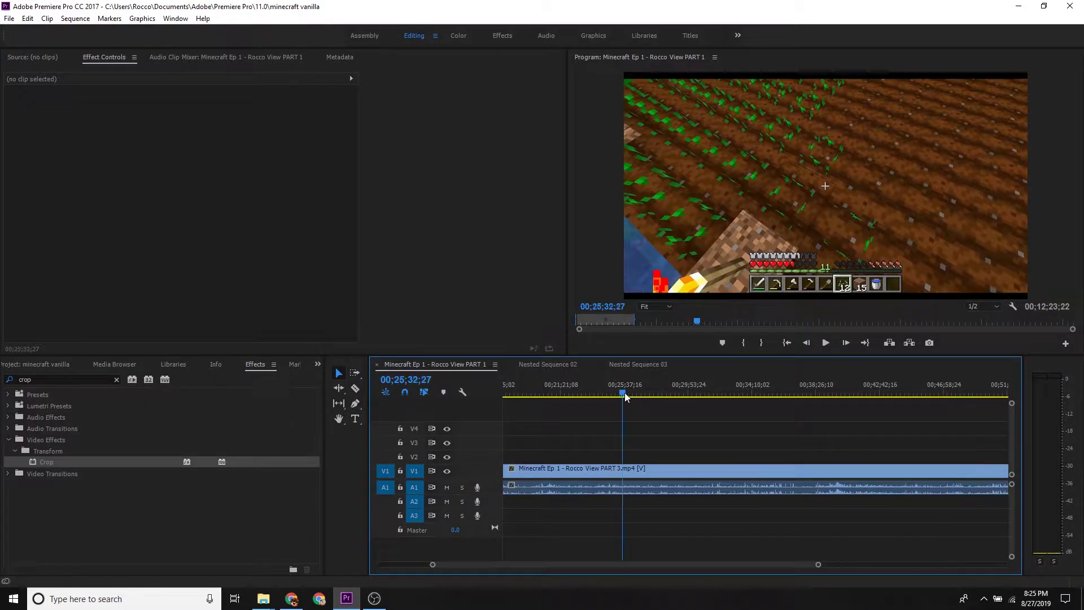
scroll(629, 405, "up", 3)
left_click(653, 392)
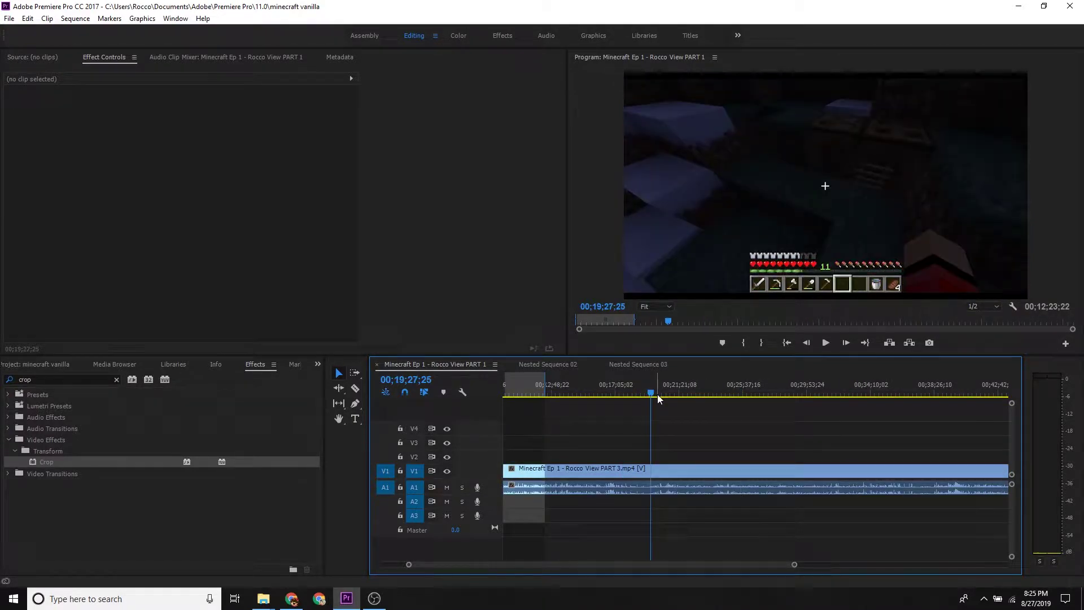
left_click(662, 391)
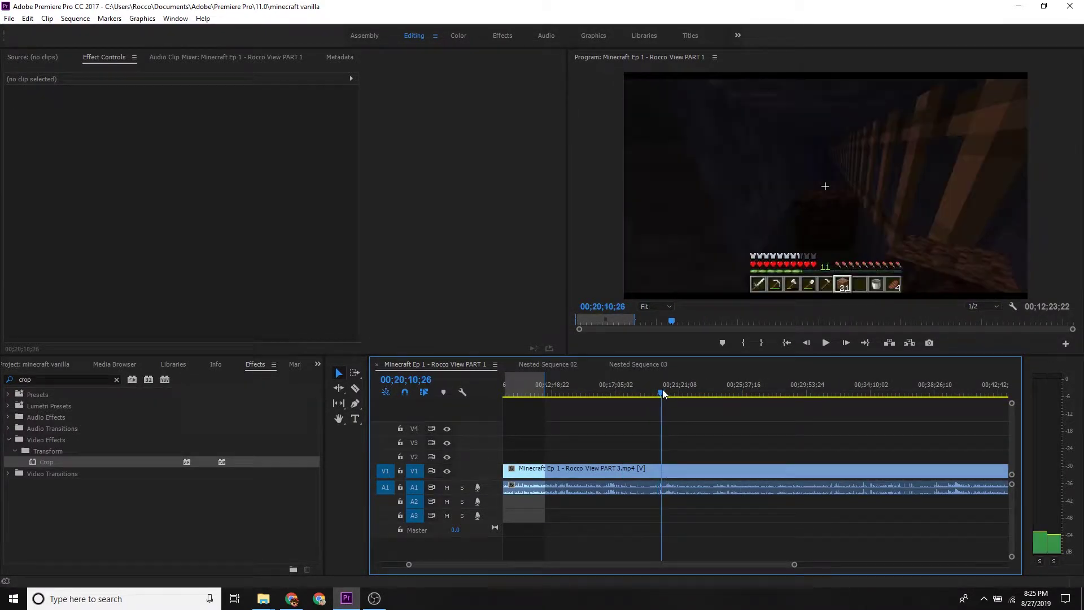
left_click_drag(662, 389, 674, 382)
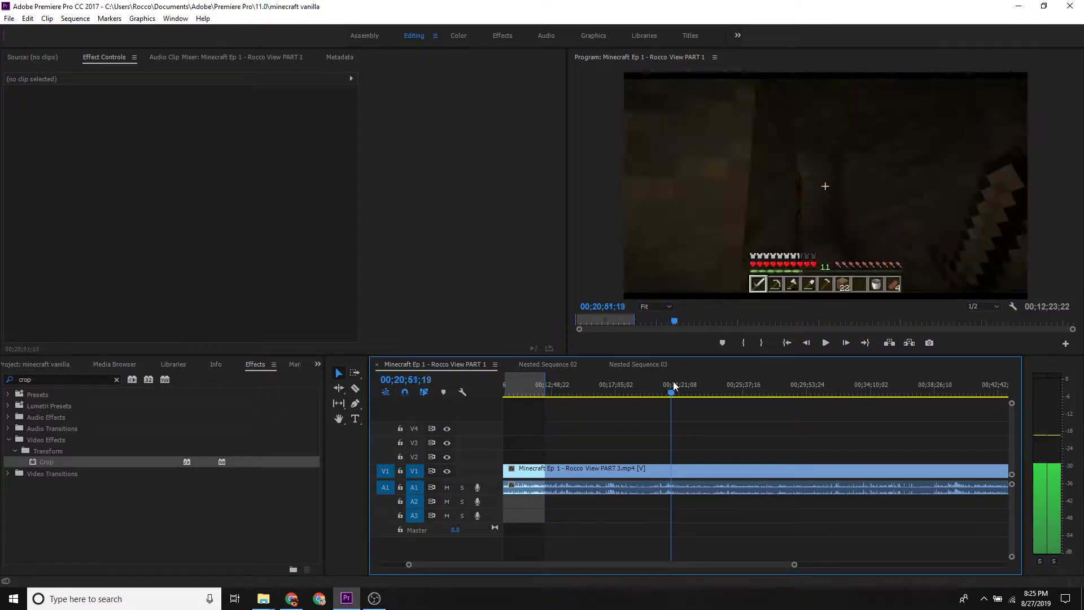
left_click_drag(673, 382, 666, 384)
key("space")
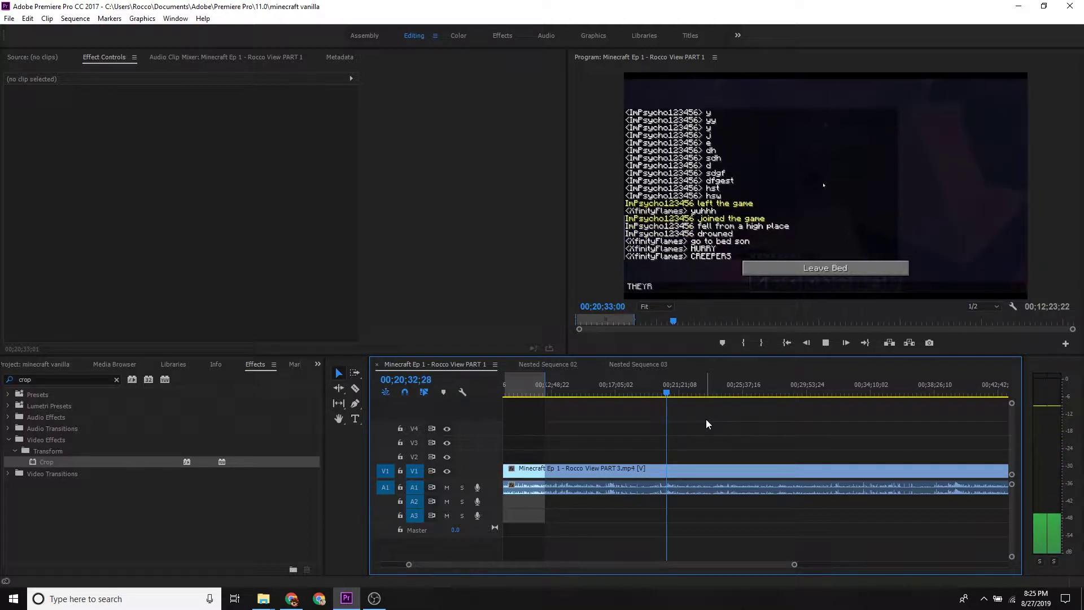
key("space")
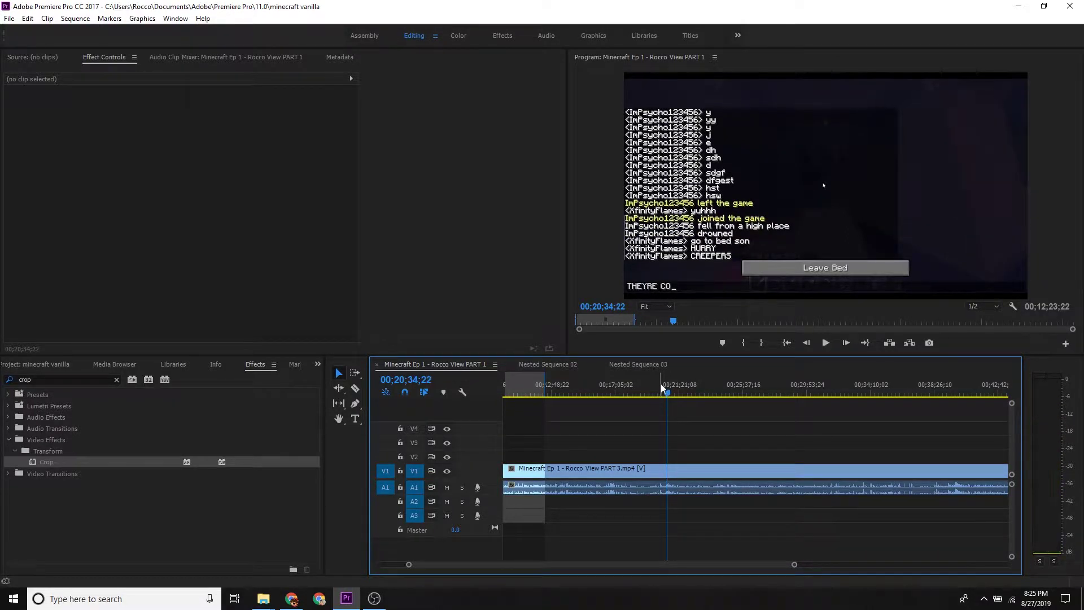
left_click(659, 386)
key("space")
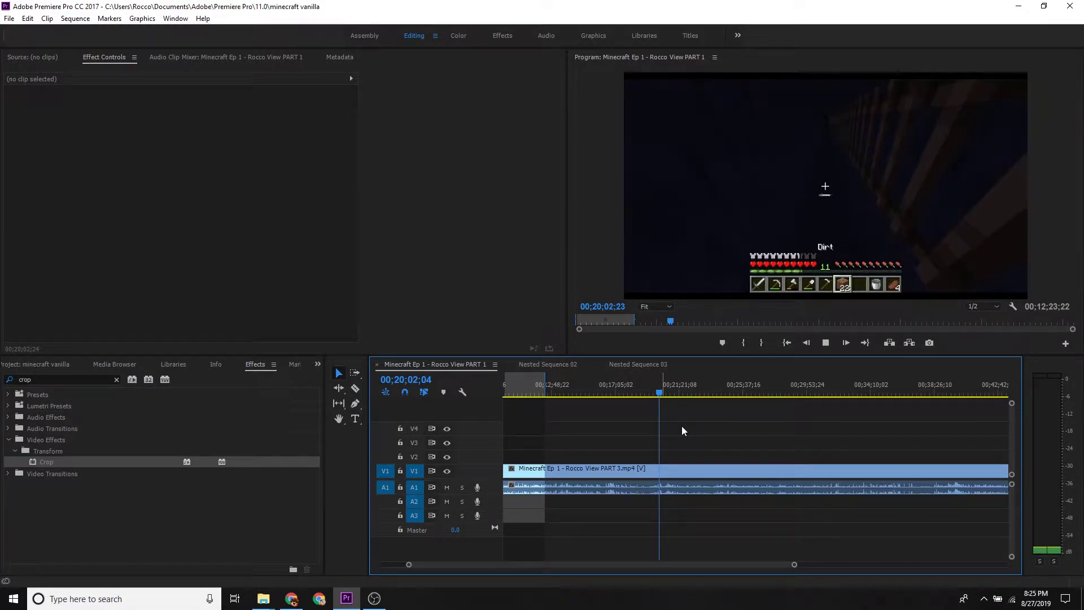
left_click(665, 392)
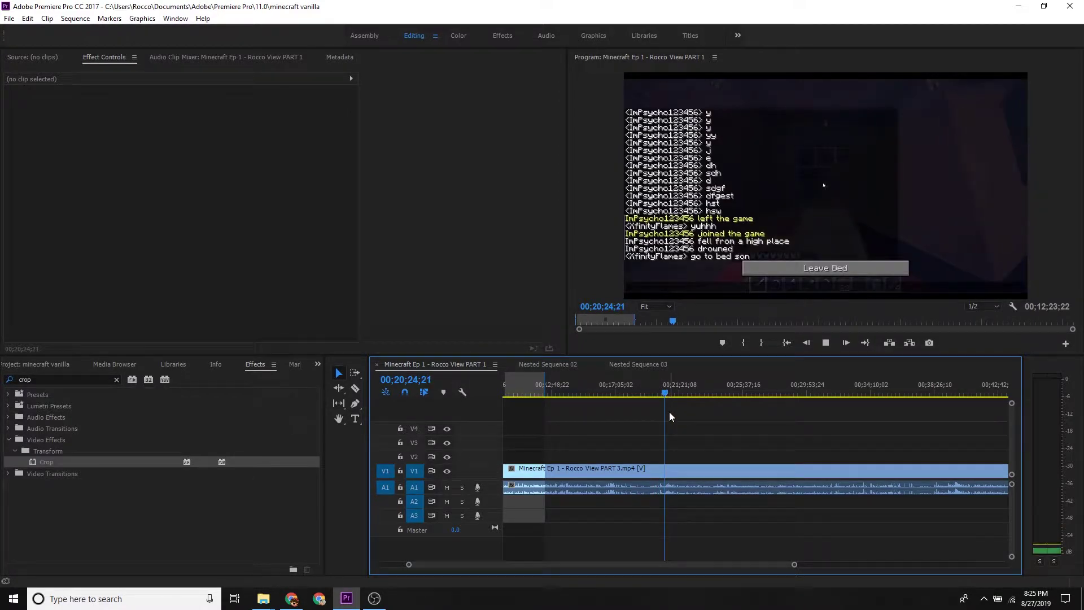
left_click(659, 392)
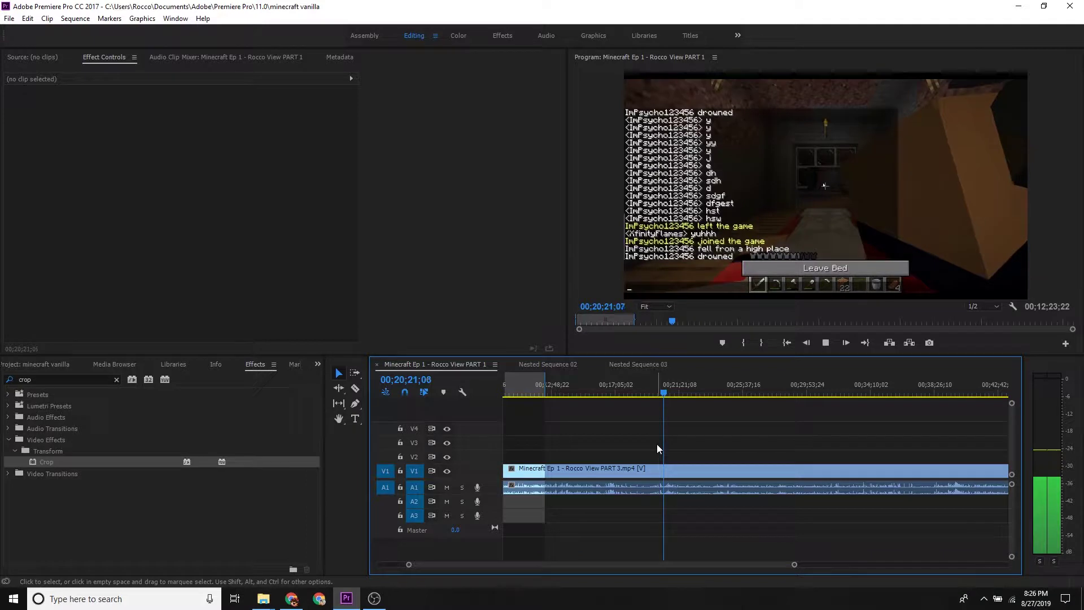
left_click(663, 394)
Cut the Part 3 clip just before the bed chat scene.
left_click_drag(663, 394, 663, 393)
key("c")
key("space")
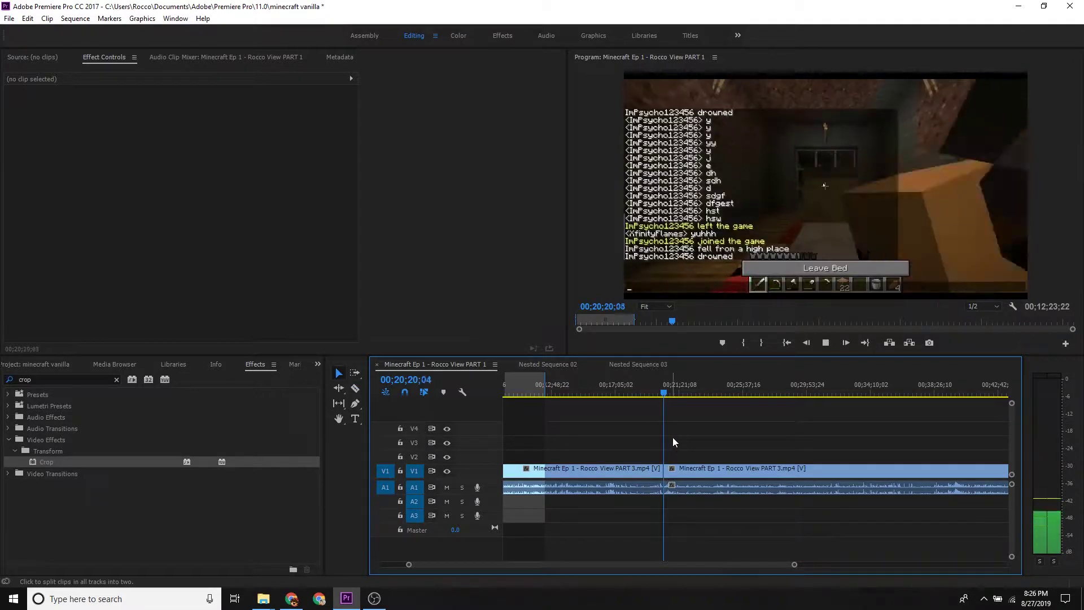
key("space")
key("v")
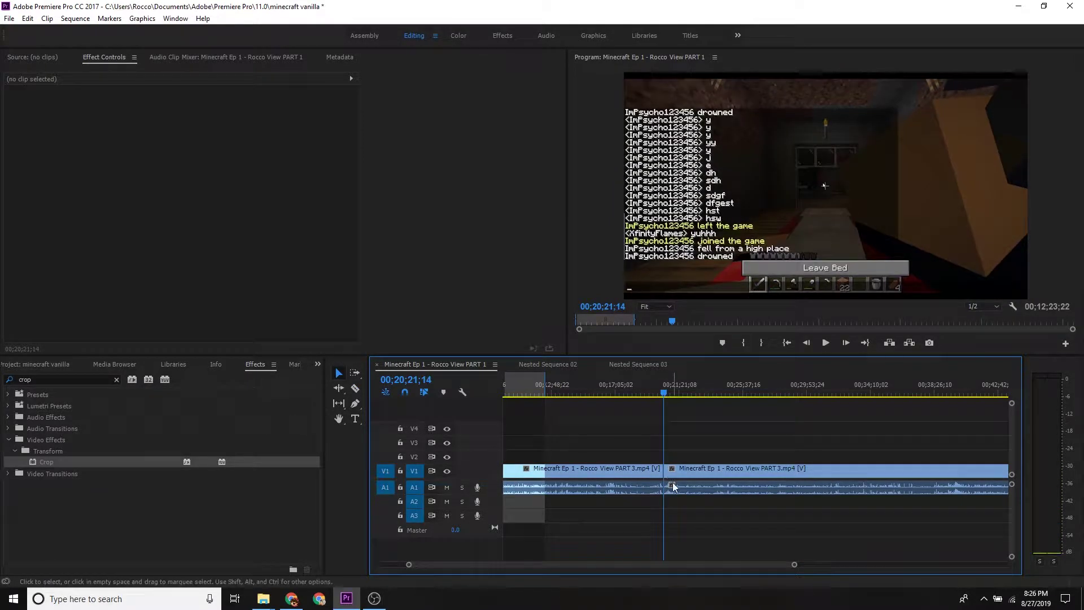
Delete the opening piece of the clip, then undo to restore it.
key("Delete")
key("space")
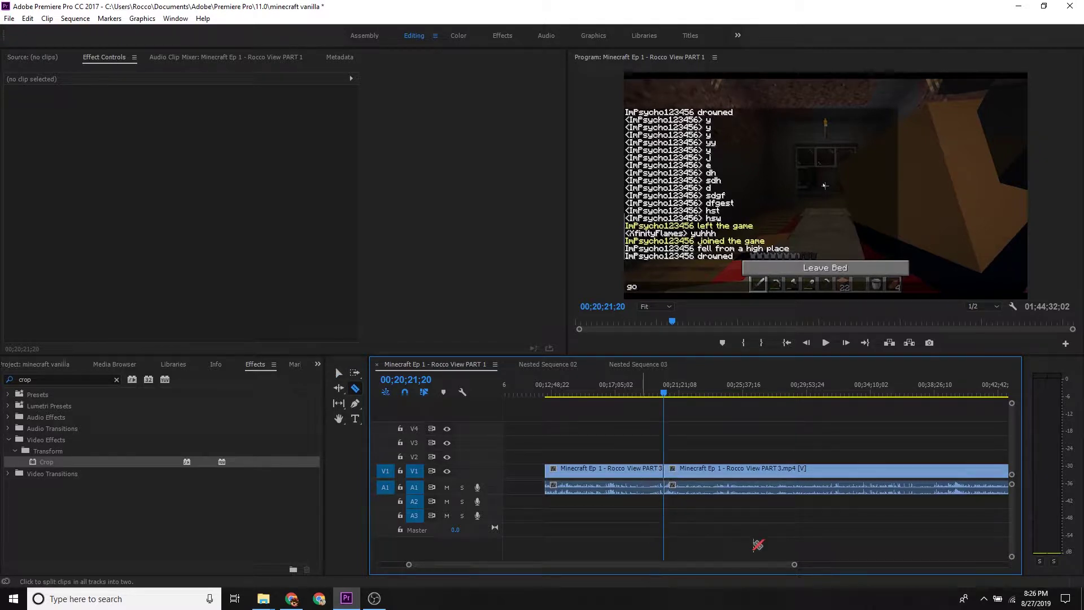
key("minus")
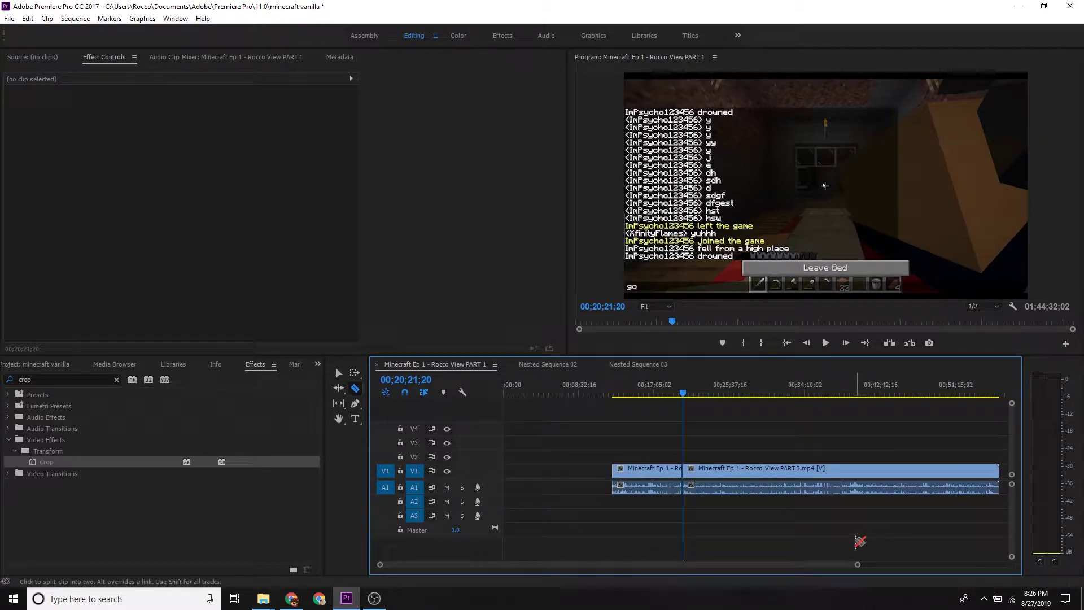
key("ctrl+z")
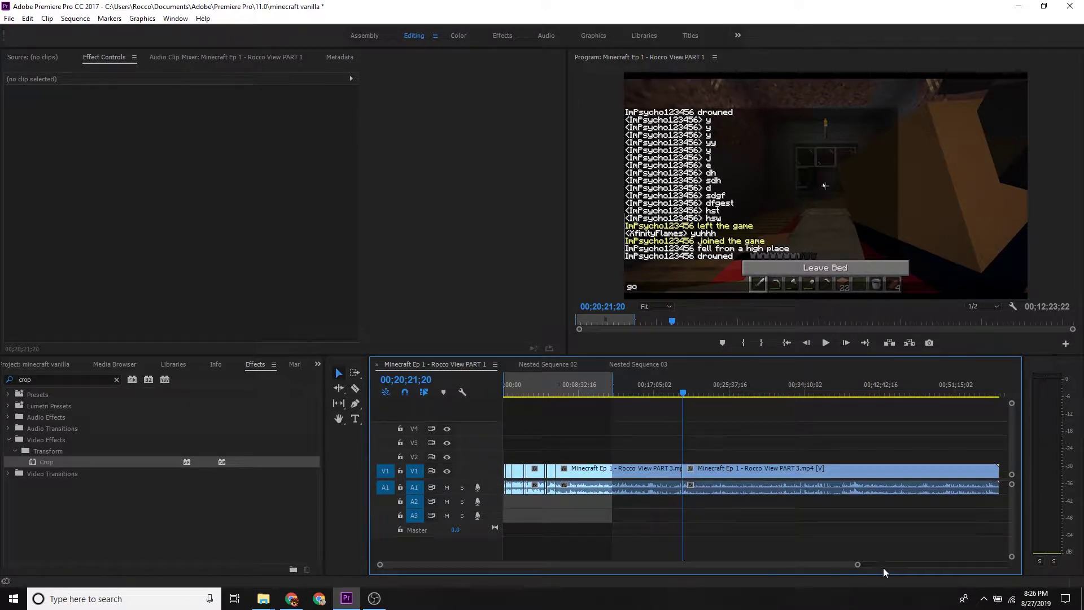
left_click_drag(859, 566, 758, 537)
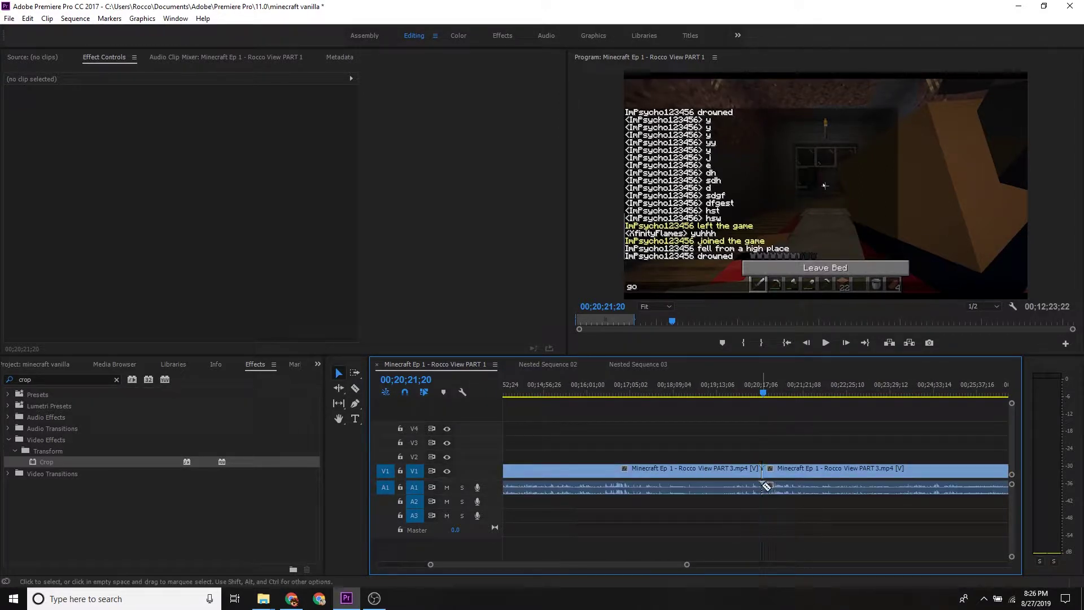
Drag the piece before the cut earlier, toward the sequence start.
key("v")
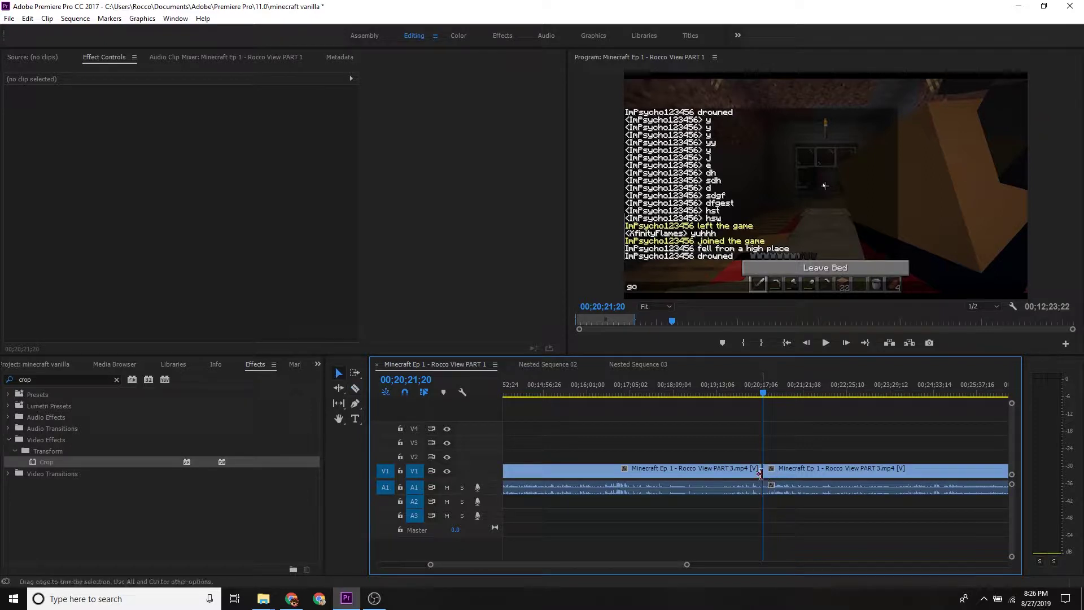
left_click(760, 474)
left_click(741, 473)
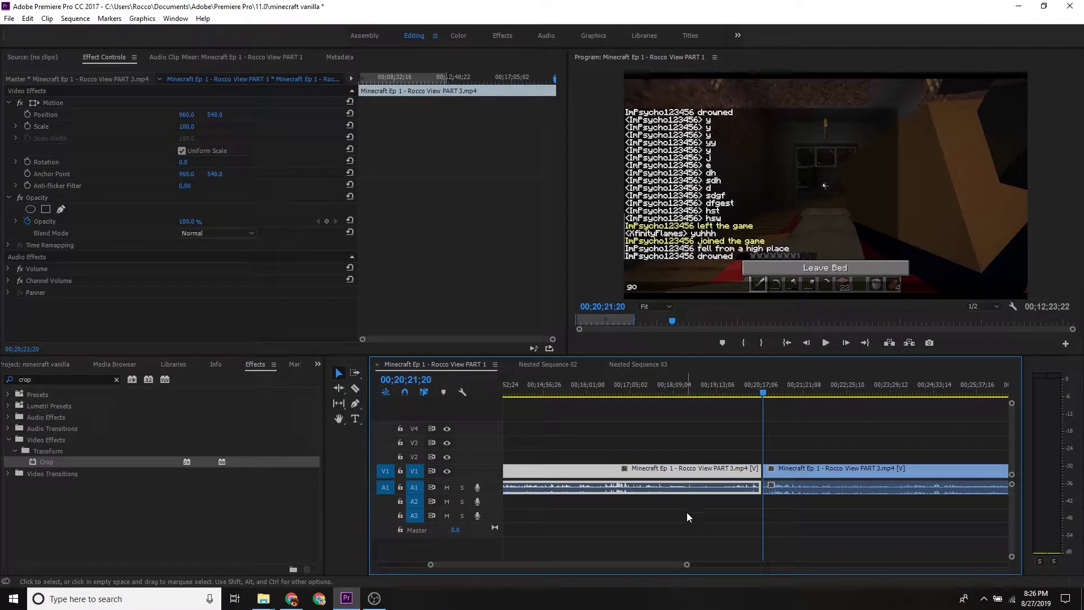
left_click_drag(687, 566, 773, 565)
mouse_move(770, 472)
left_mouse_down()
mouse_move(563, 471)
mouse_move(580, 472)
left_mouse_up()
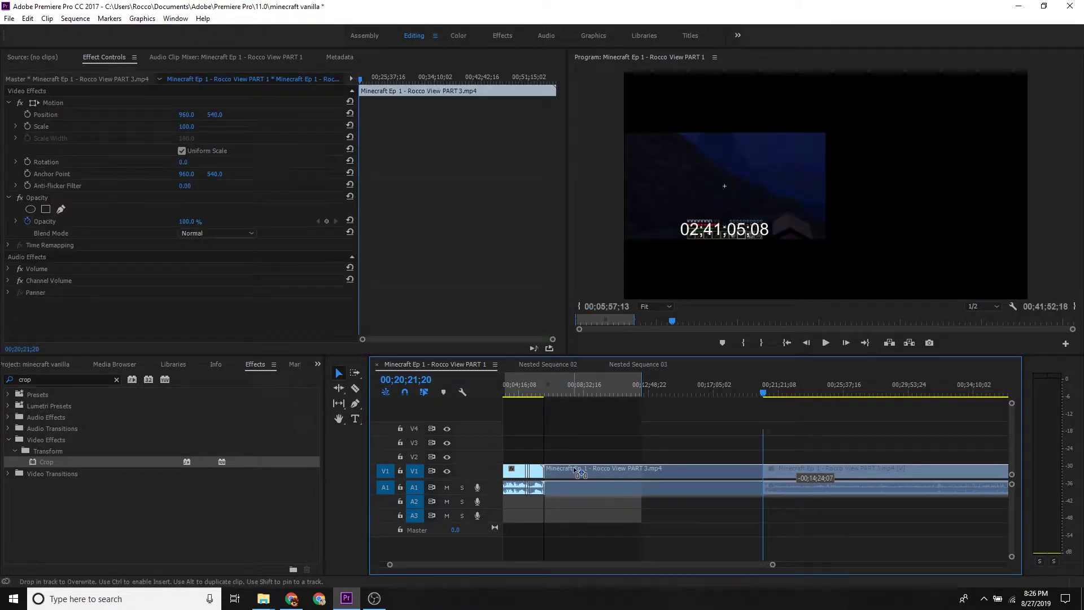
Play back across the new join around 6 minutes to check it.
left_click(547, 395)
left_click(585, 434)
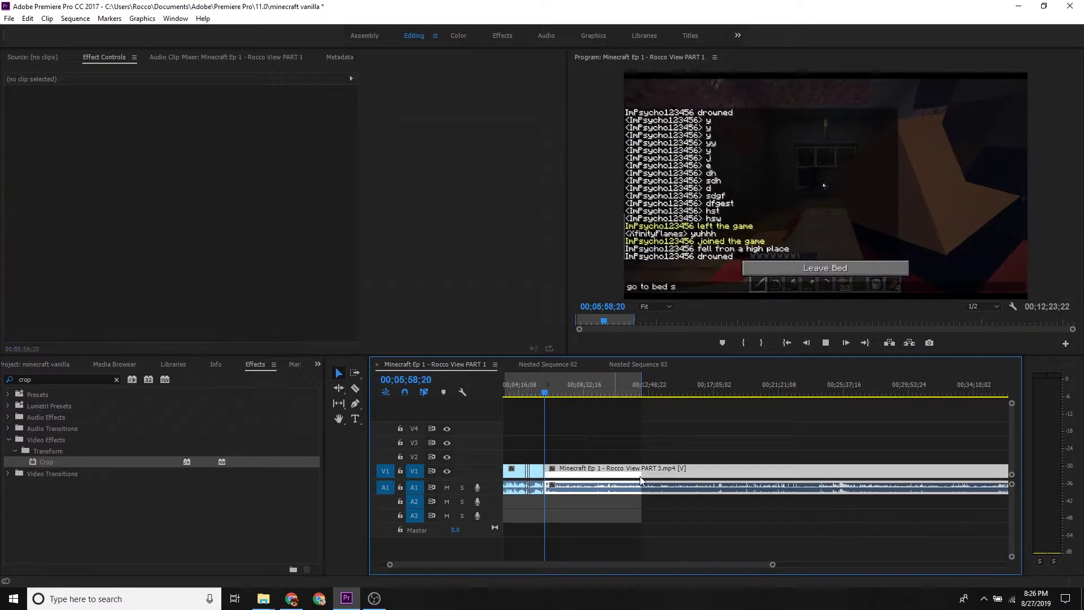
key("space")
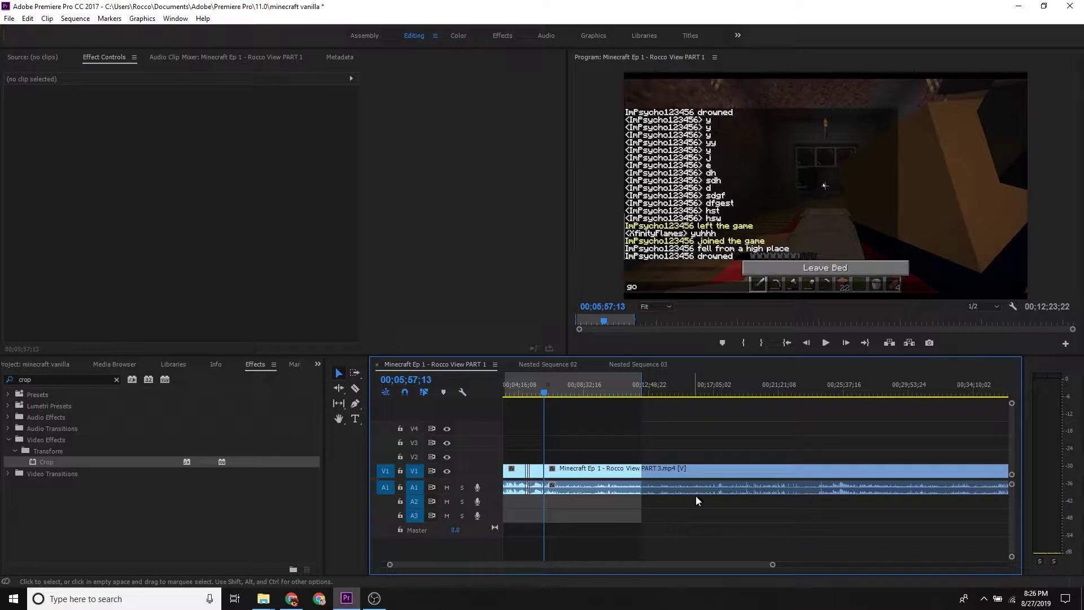
left_click_drag(773, 565, 680, 564)
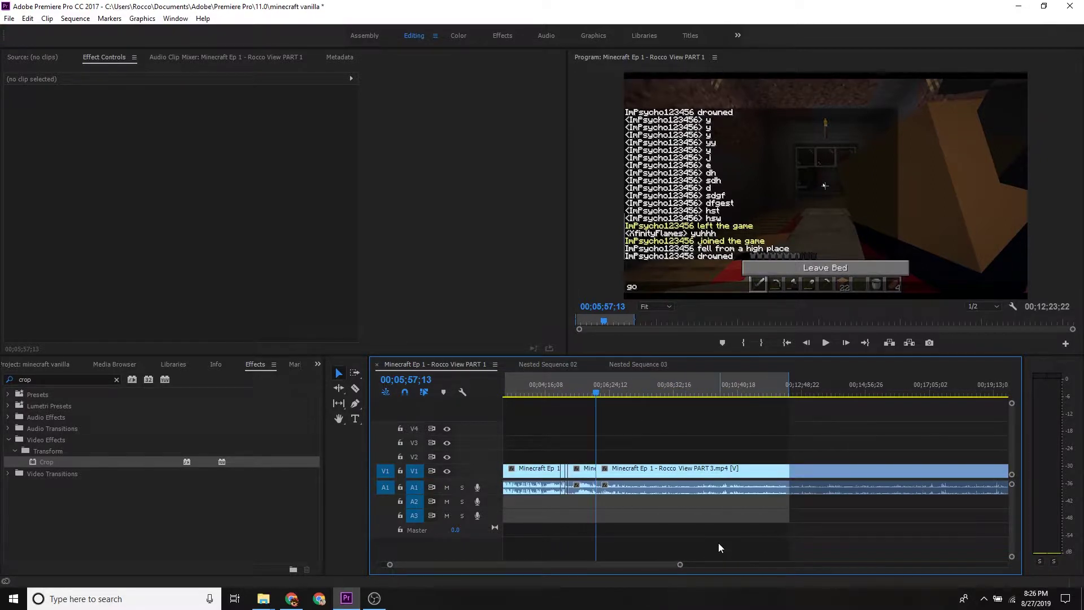
key("space")
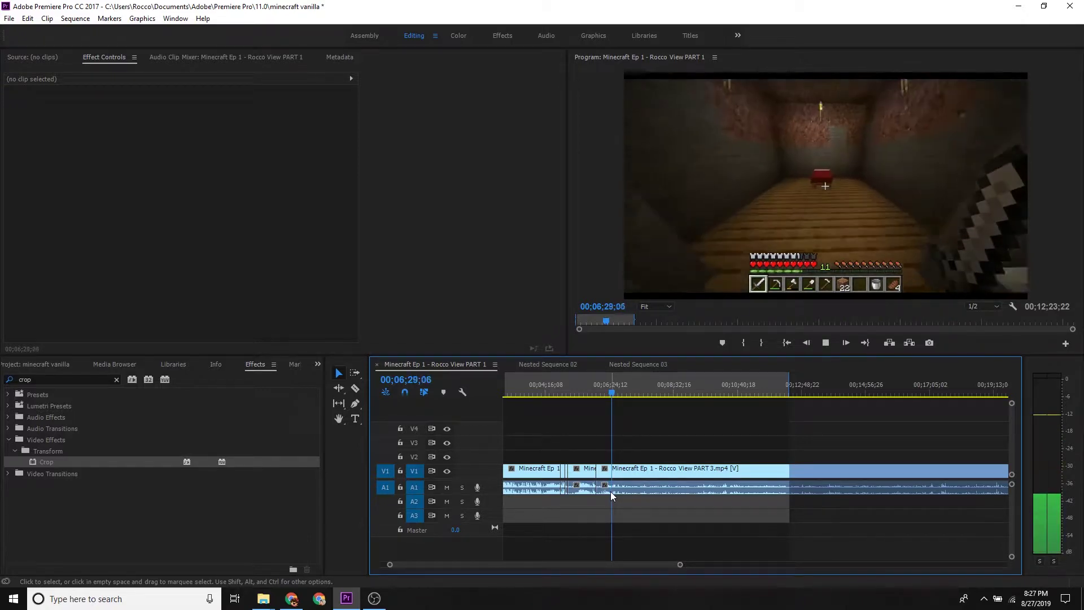
Play from 06;14;29 and split the PART 3 clip and its audio at 06;17;06.
left_click(605, 387)
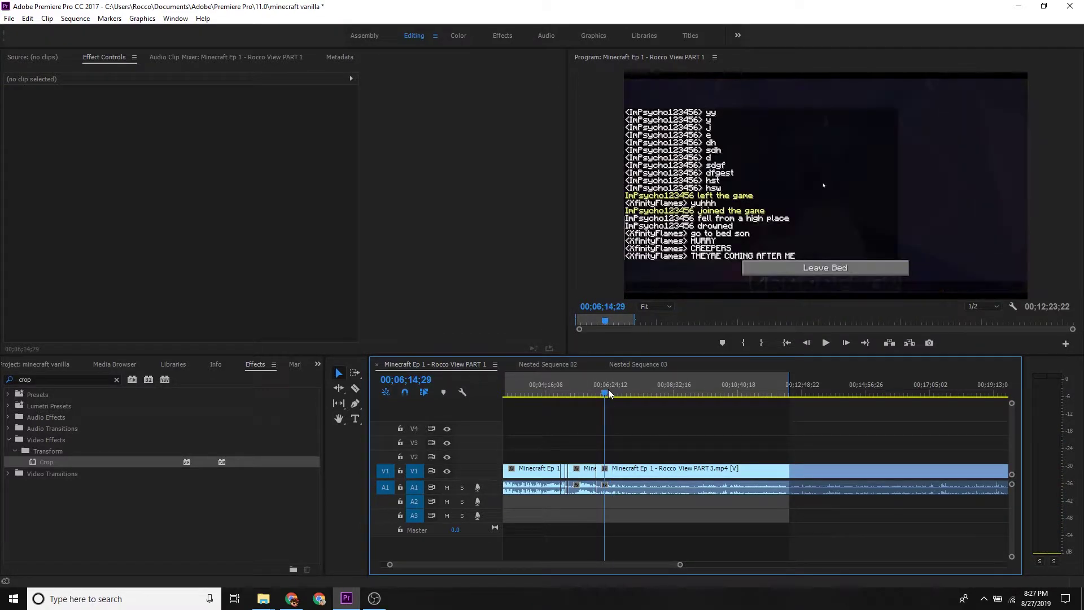
key("space")
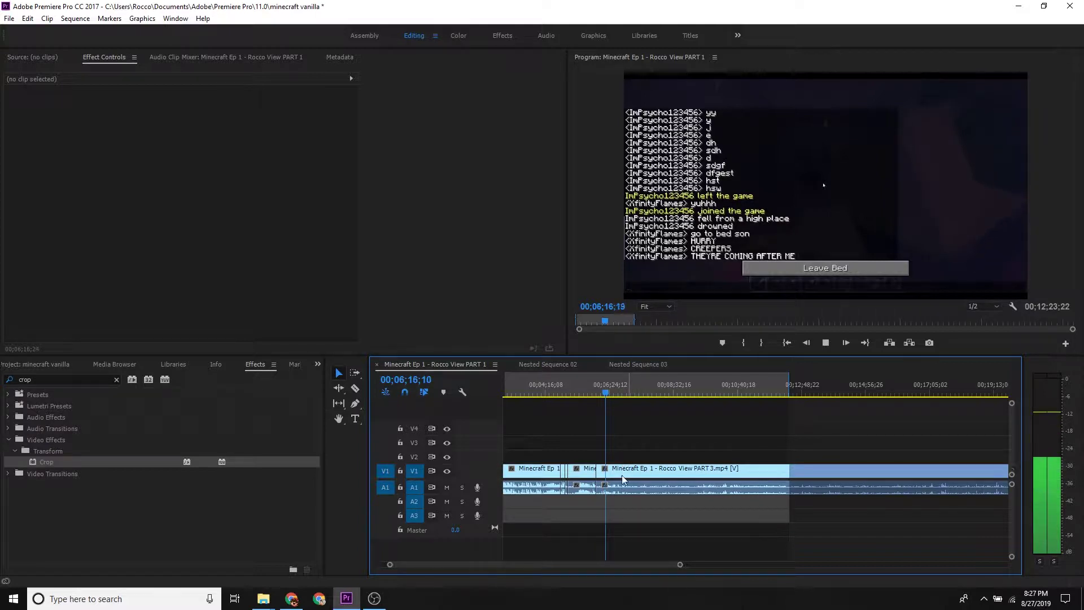
key("space")
key("c")
left_click(611, 470, "shift")
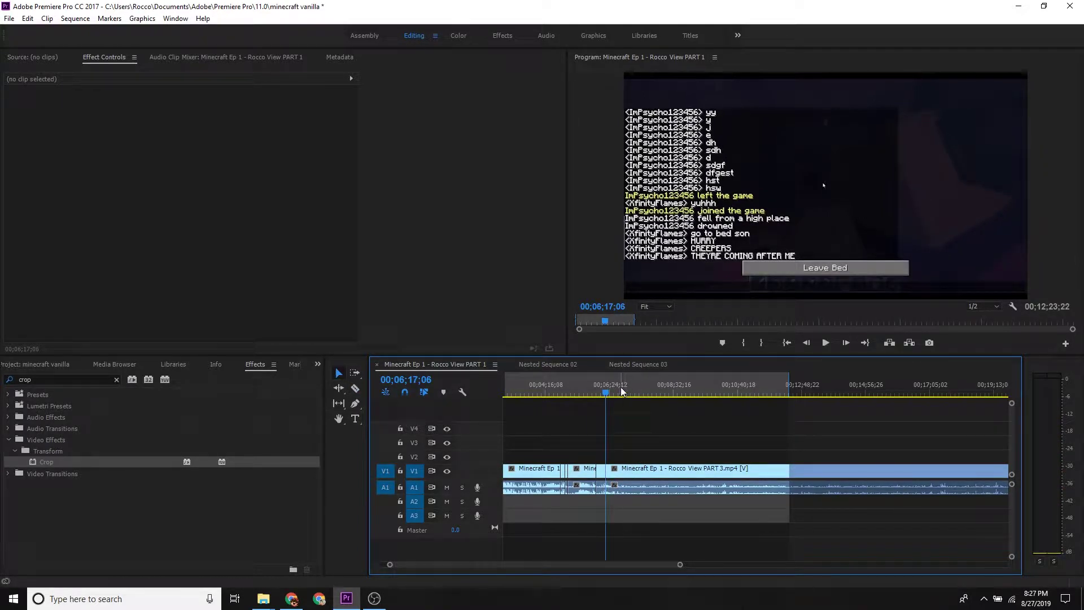
Review the following footage at about 06;44, 07;04 and 07;20.
left_click(620, 388)
key("space")
left_click(630, 389)
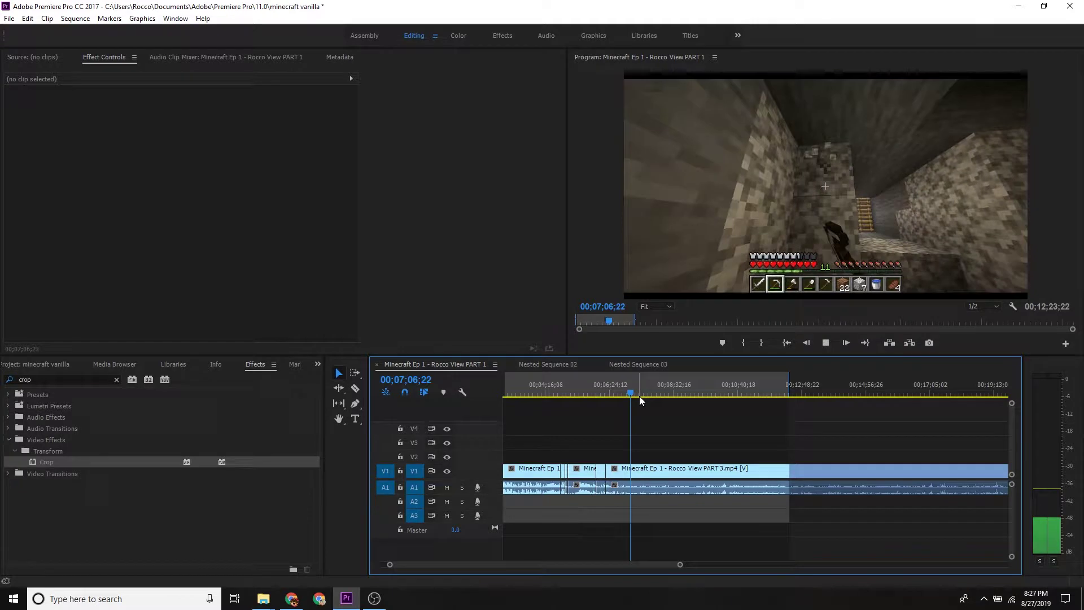
left_click(639, 396)
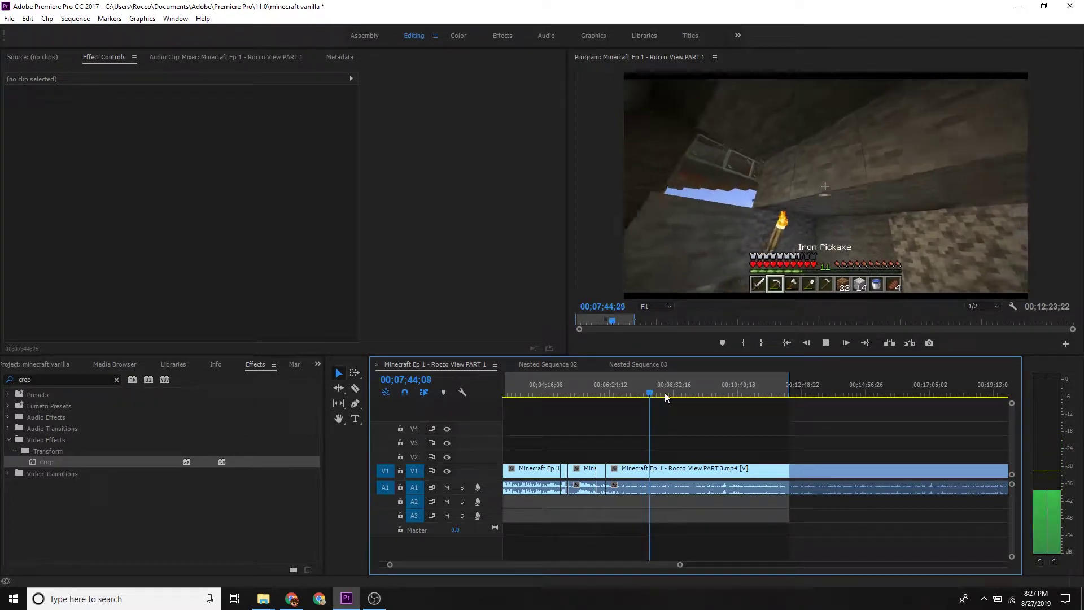
left_click_drag(657, 398, 661, 395)
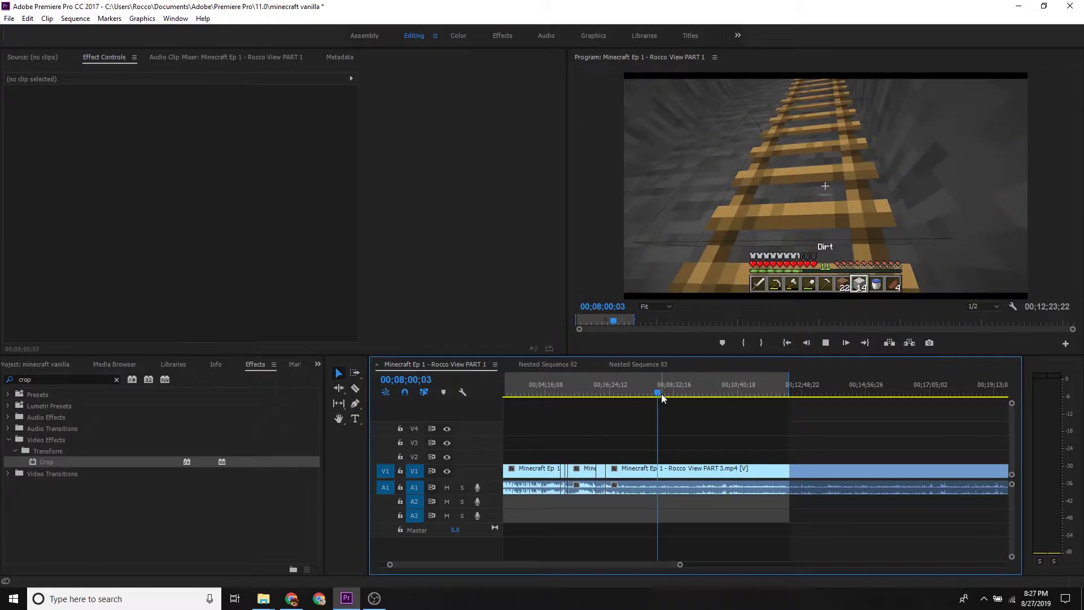
left_click(667, 395)
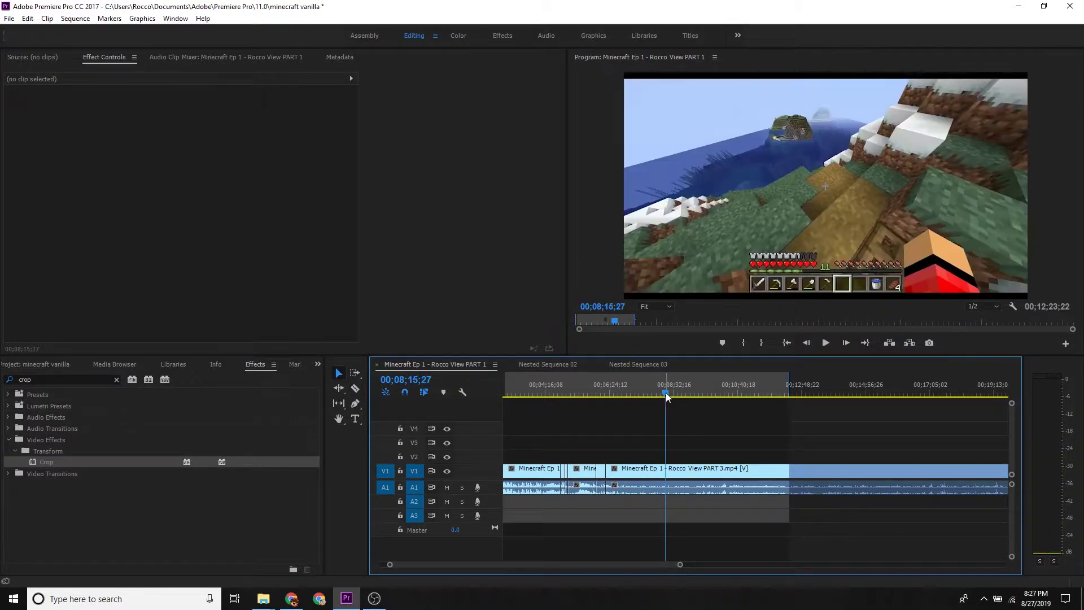
left_click_drag(670, 392, 676, 393)
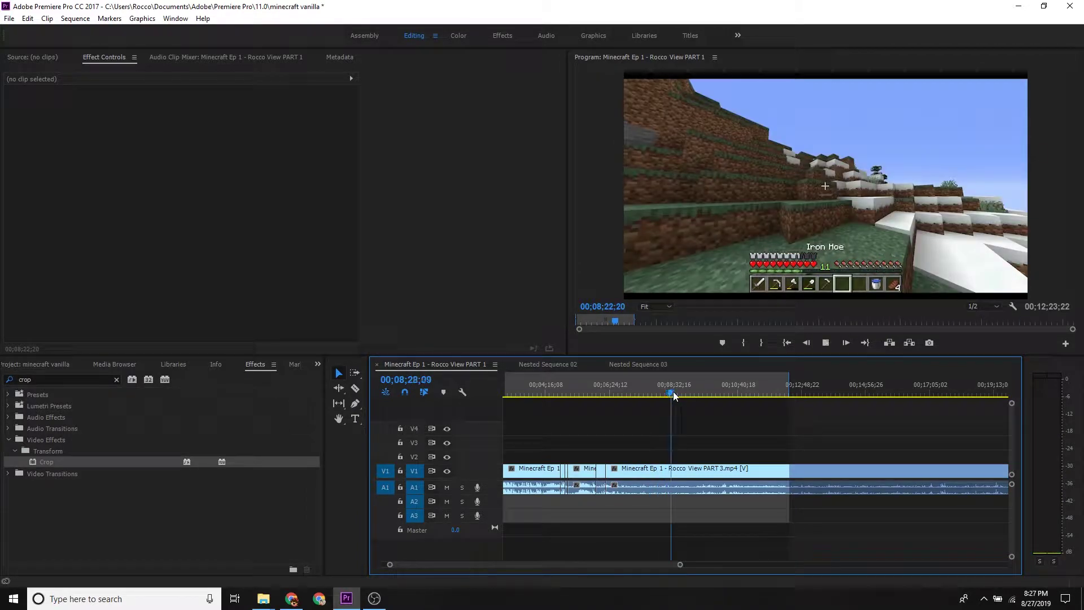
key("space")
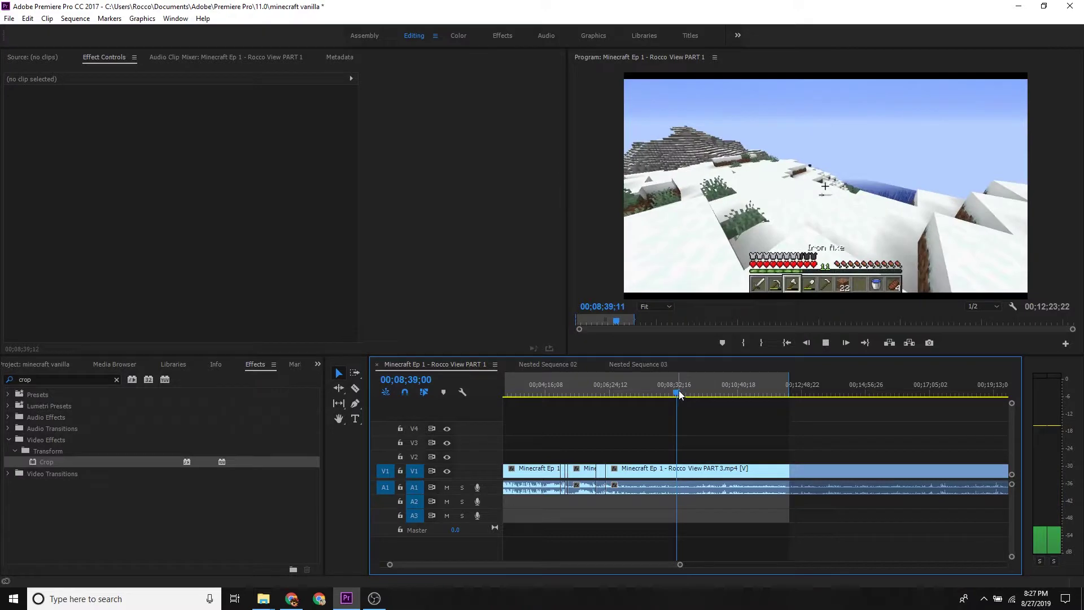
left_click(682, 392)
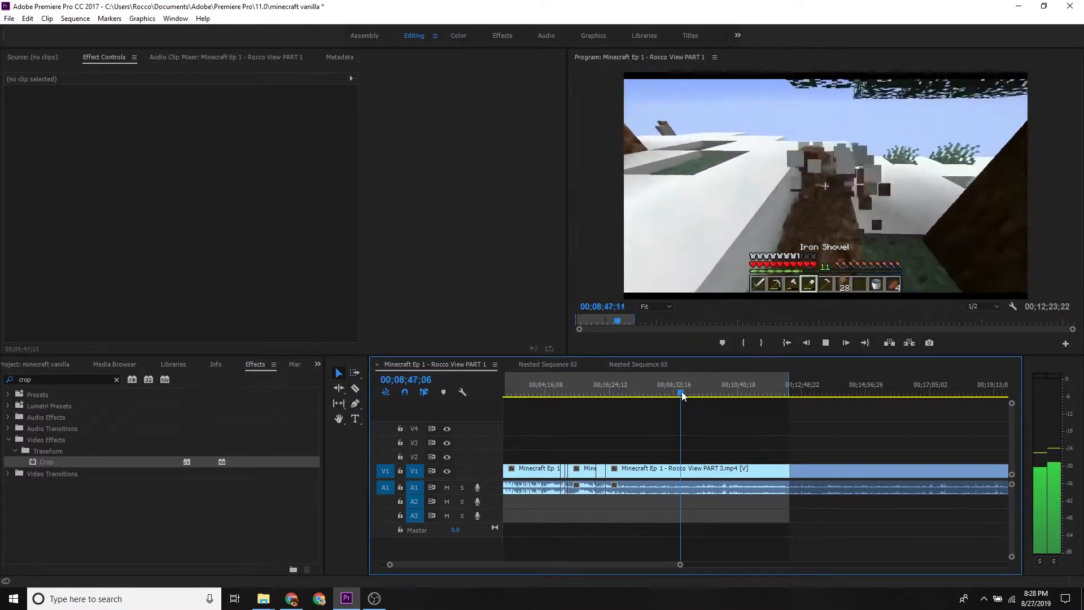
left_click(686, 392)
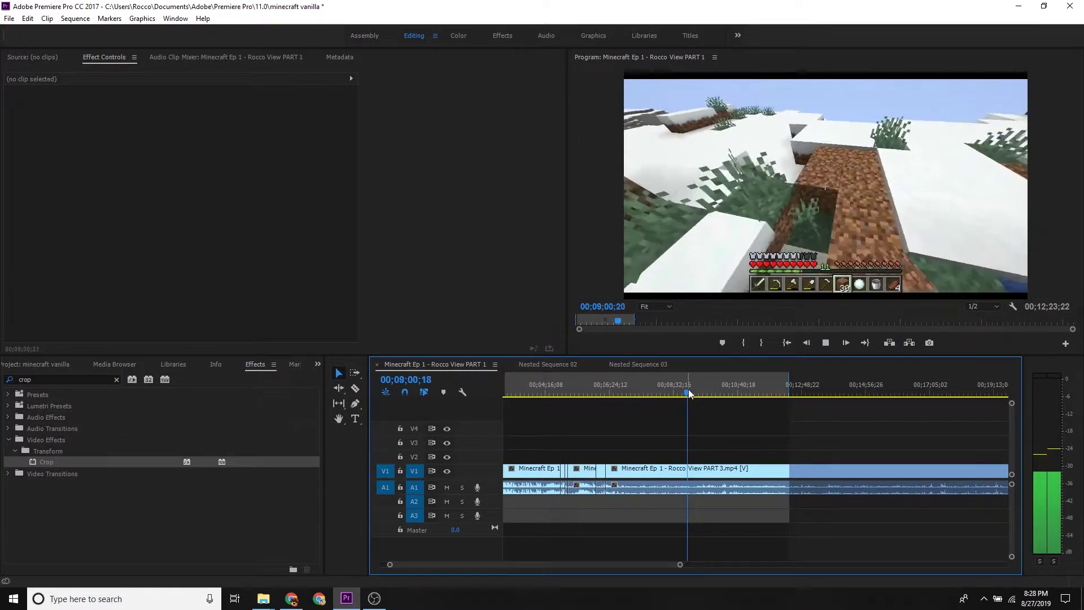
left_click(692, 393)
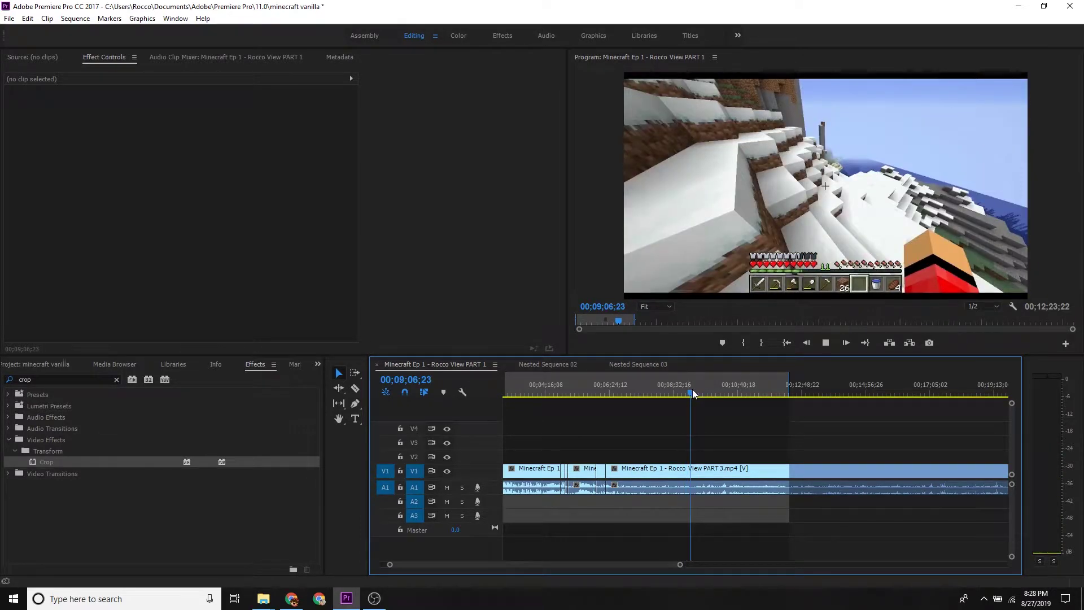
left_click(697, 394)
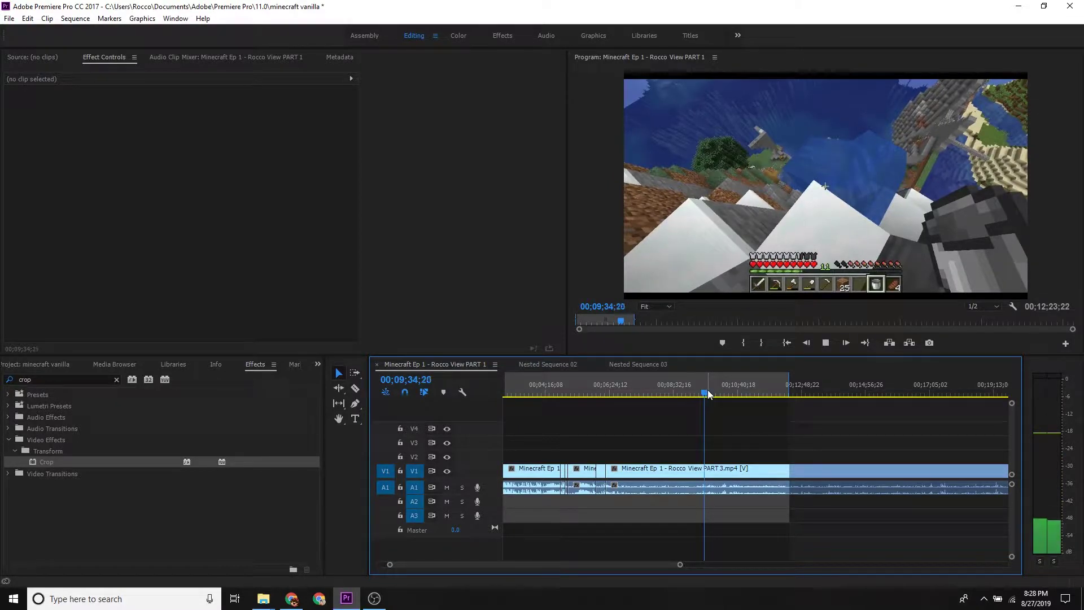
left_click_drag(707, 390, 698, 391)
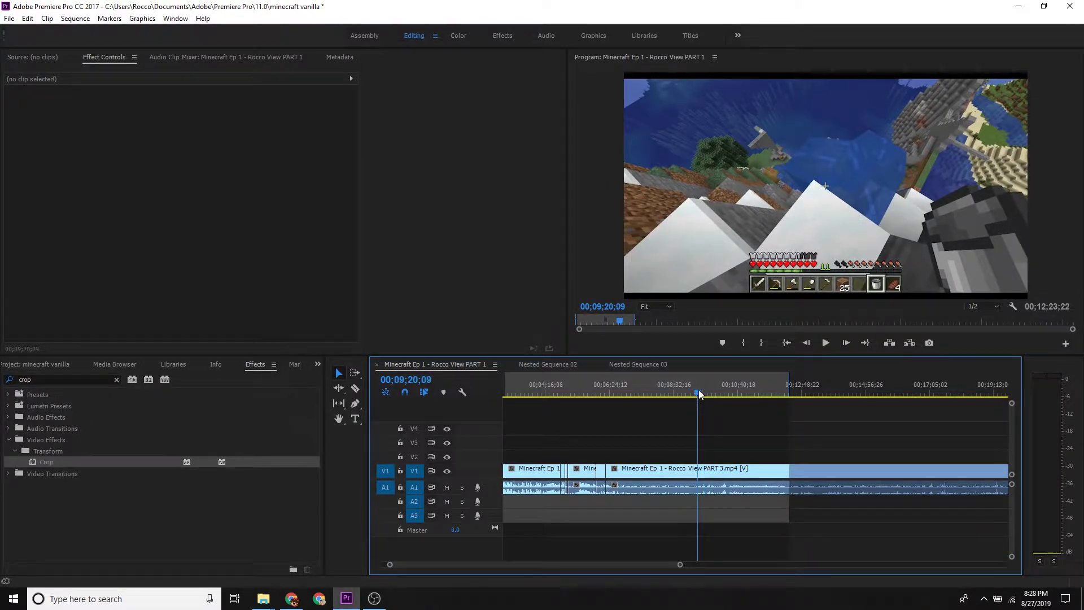
Split the PART 3 clip at 09;20;21.
key("space")
key("c")
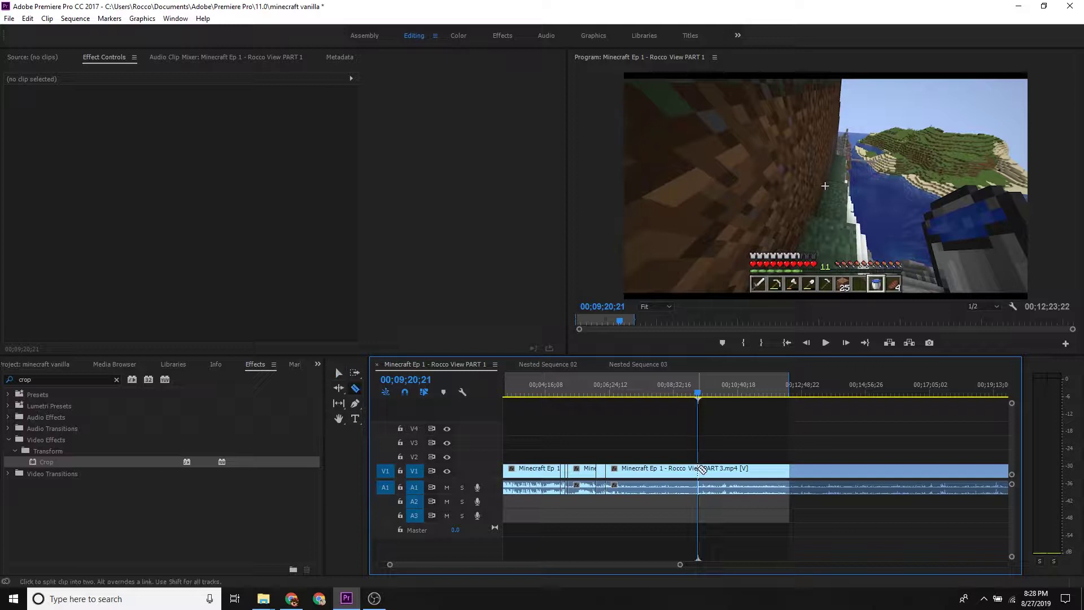
left_click(698, 469)
key("space")
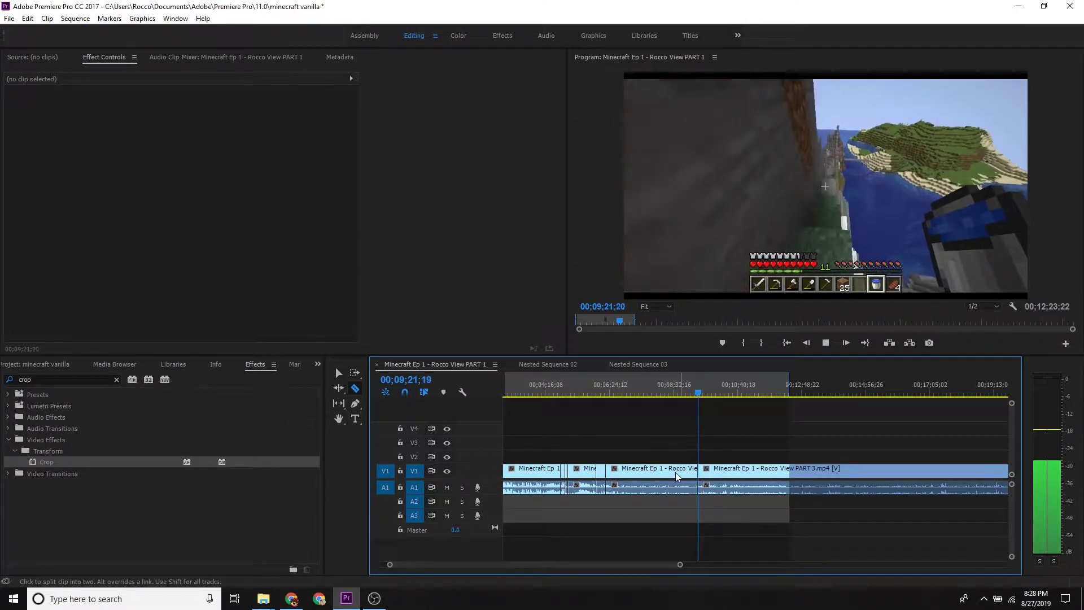
Delete the piece between the two cuts and slide the later clip left into the gap.
left_click(676, 473)
key("Delete")
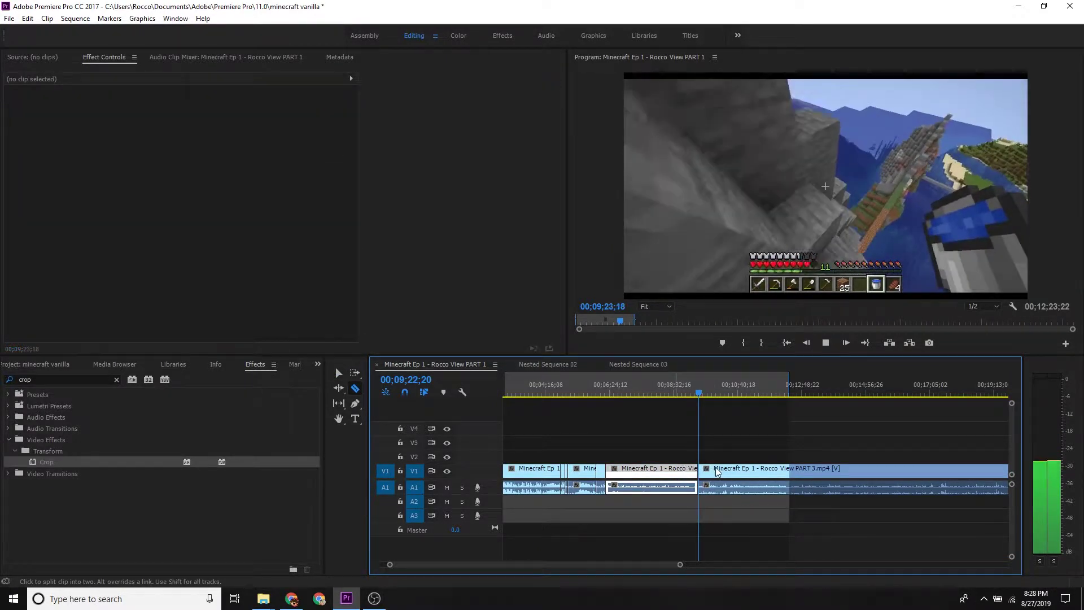
key("v")
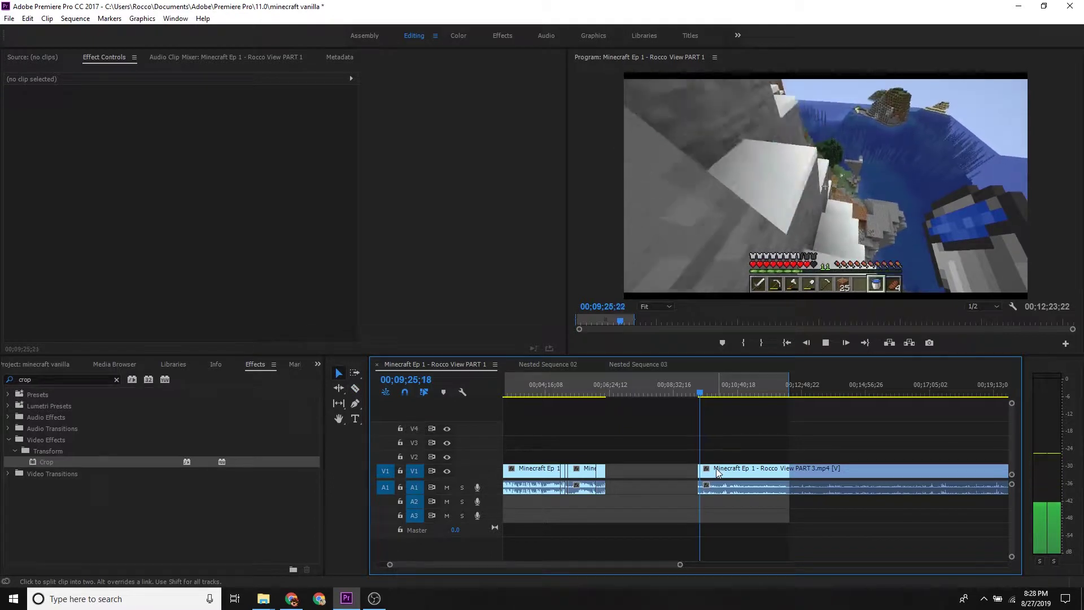
left_click_drag(716, 473, 631, 478)
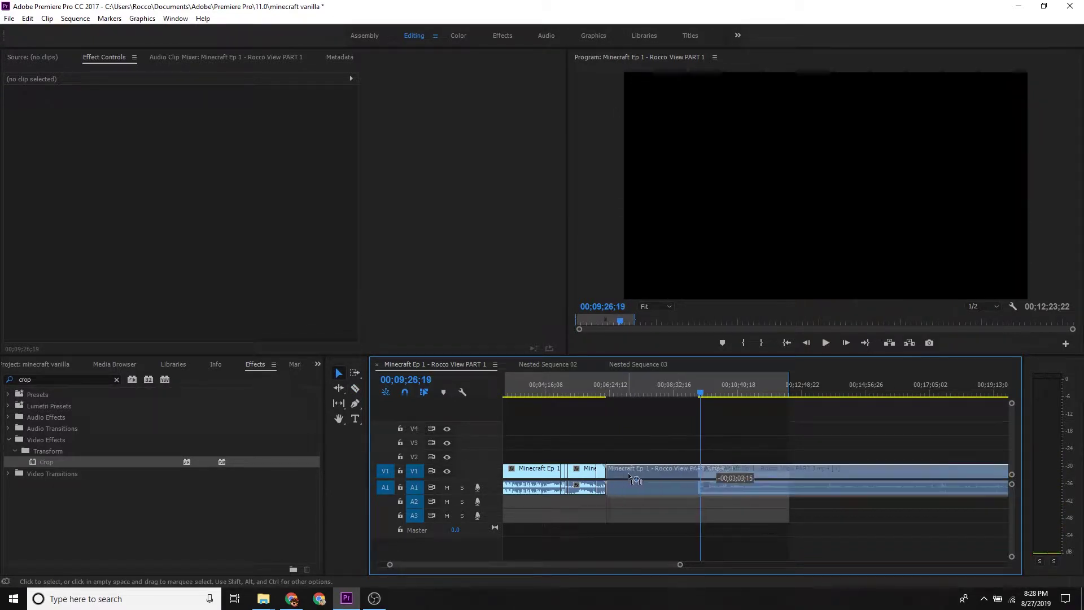
key("Up")
key("space")
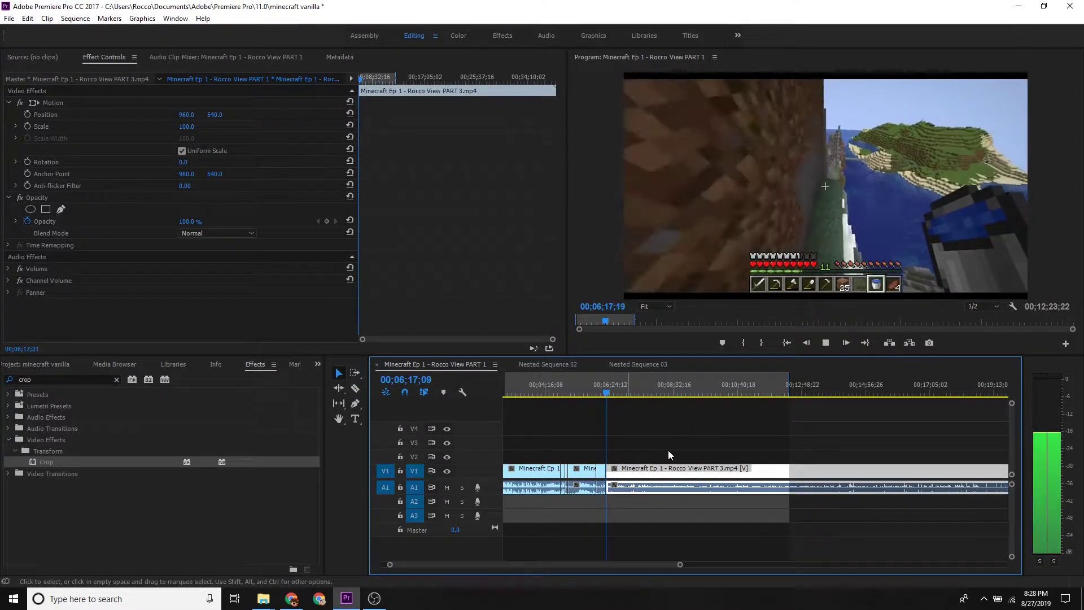
left_click(669, 450)
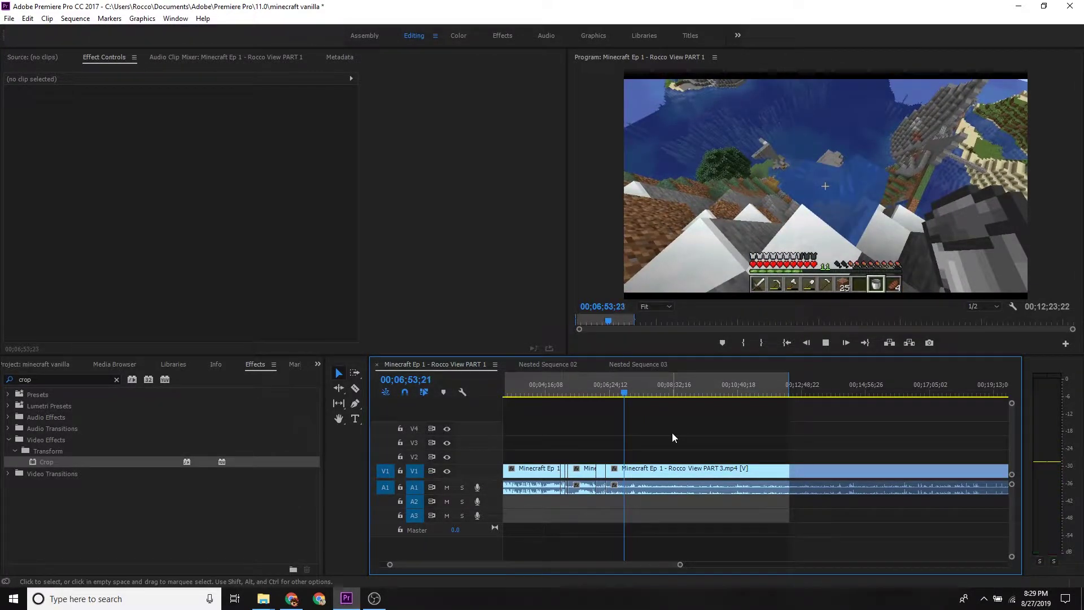
key("space")
key("space")
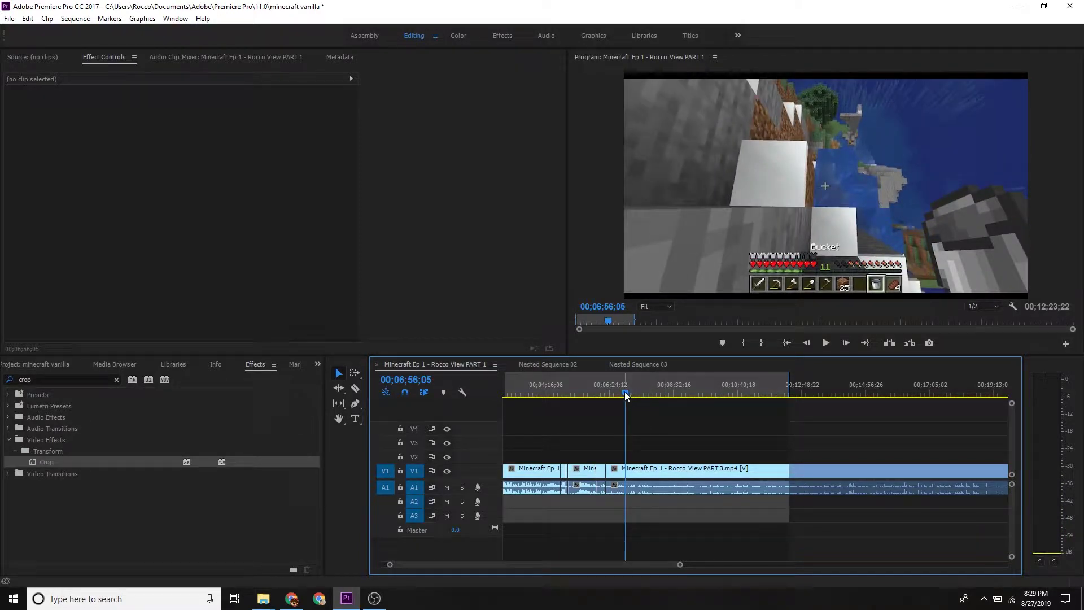
Play from about 06;47 and split the PART 3 clip at 06;54;20.
left_click(623, 394)
key("space")
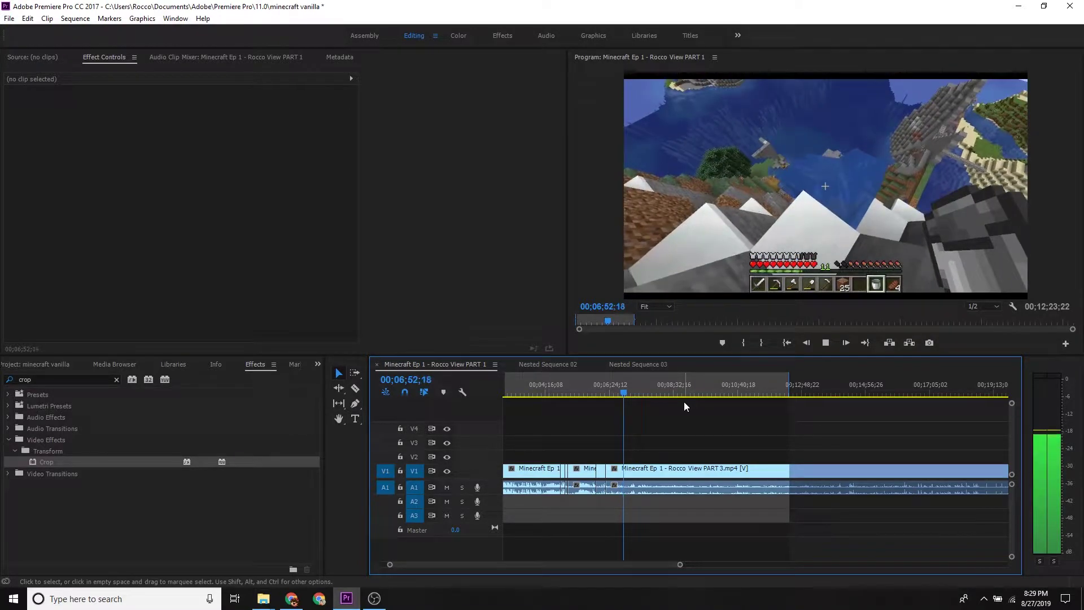
key("space")
key("c")
key("ctrl+k")
key("v")
Continue reviewing the footage from 07;22 to 08;14;23.
left_click(641, 392)
key("space")
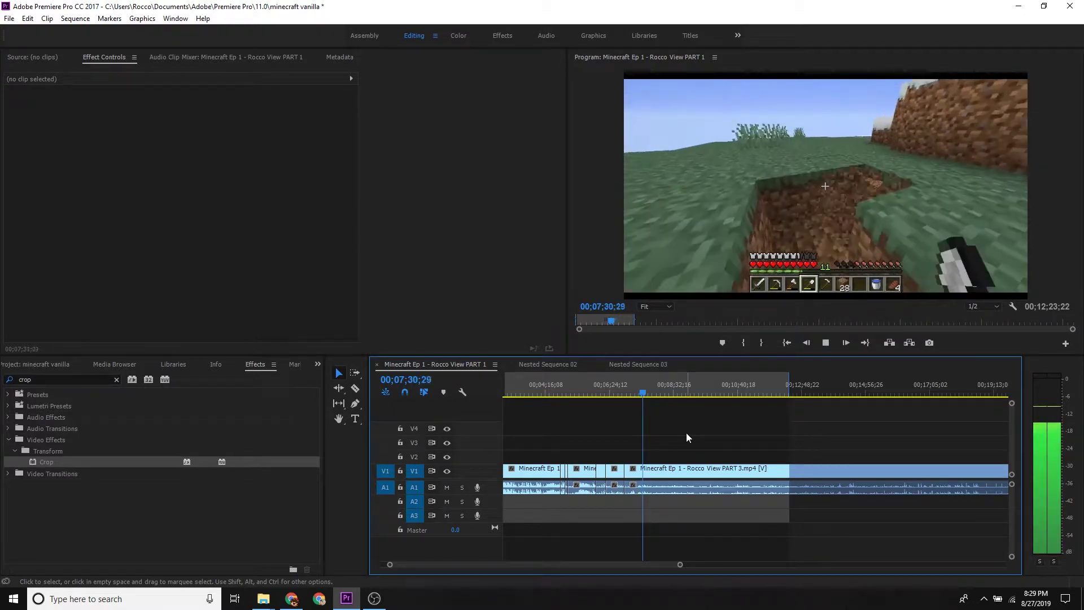
left_click(665, 388)
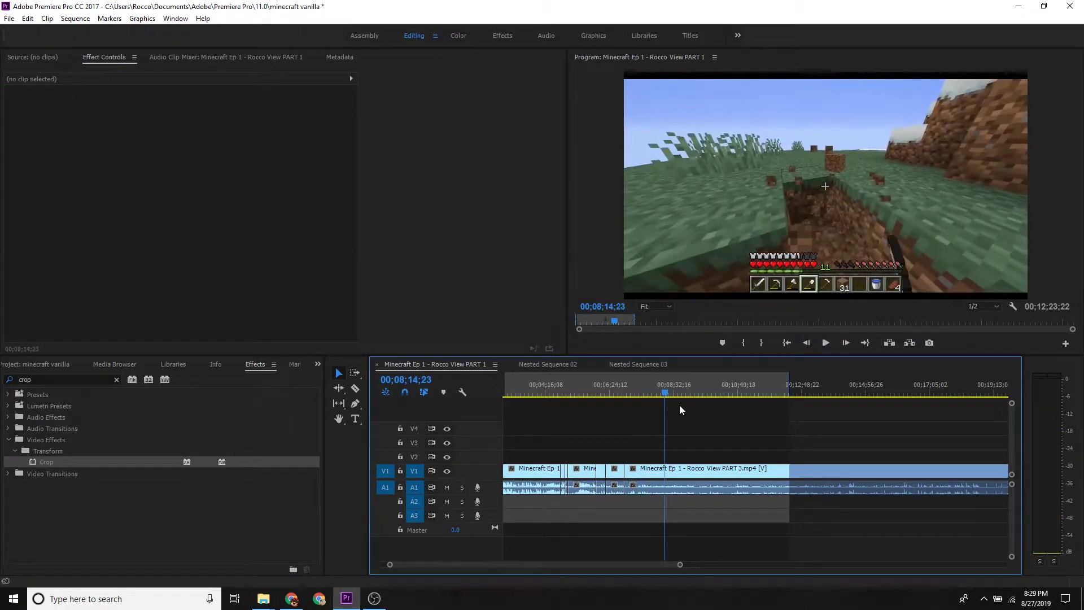
left_click(670, 394)
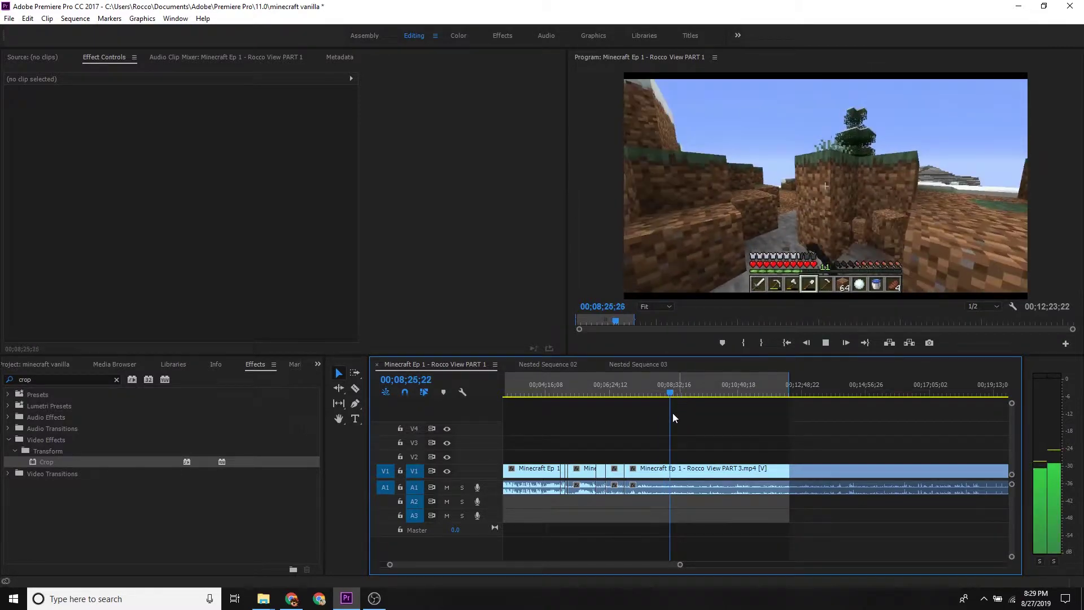
left_click(678, 392)
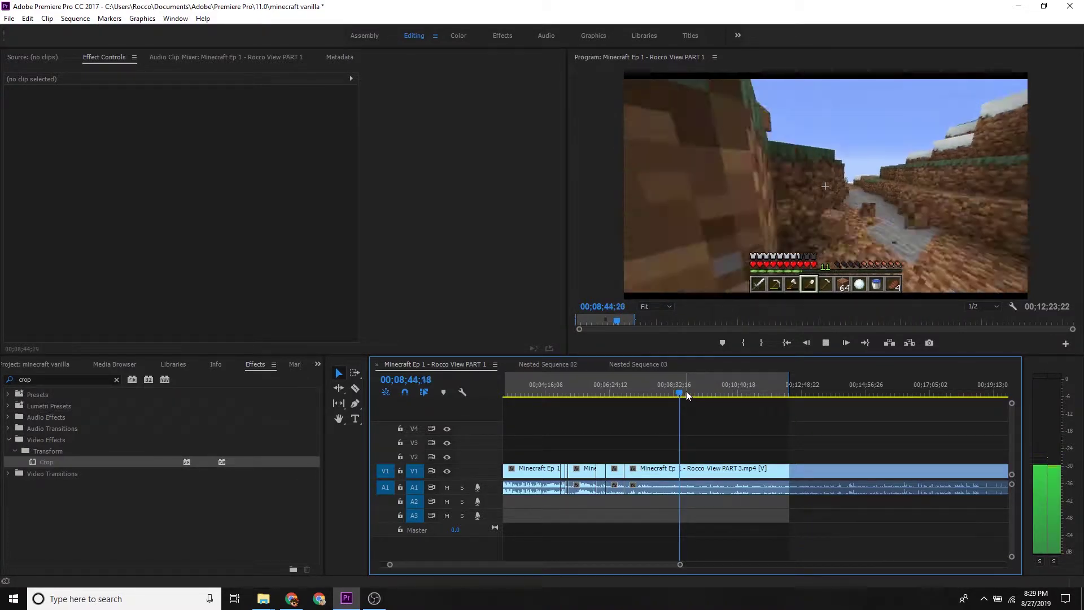
left_click(687, 394)
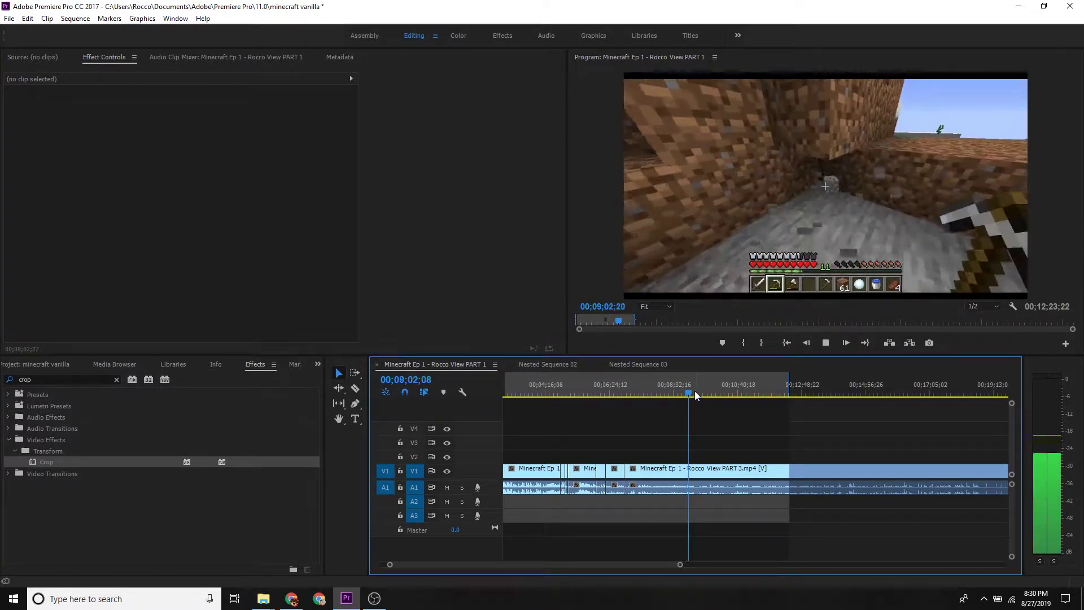
left_click(699, 395)
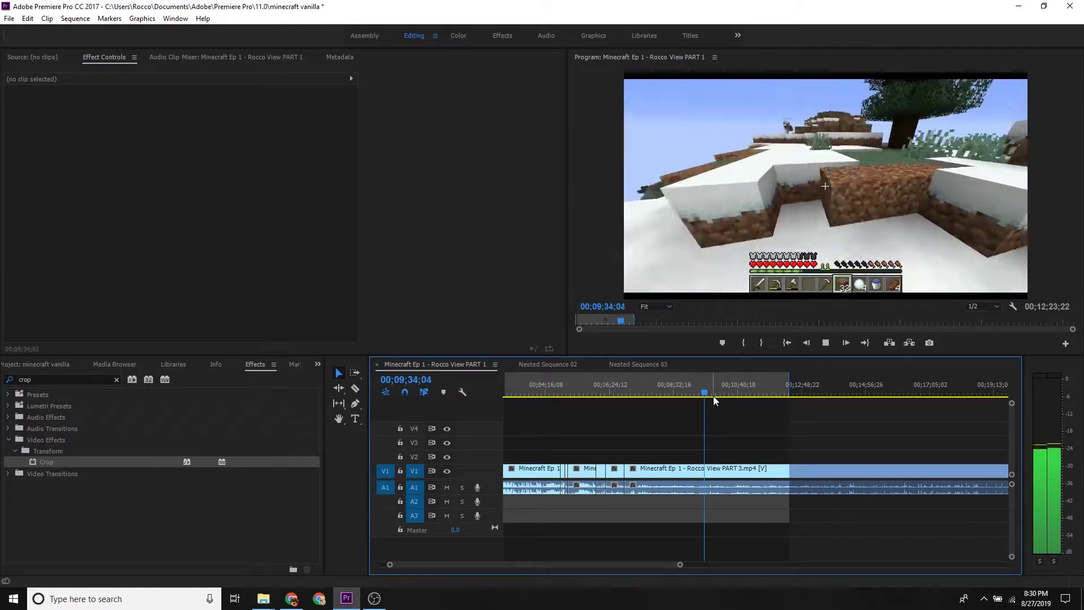
left_click(713, 394)
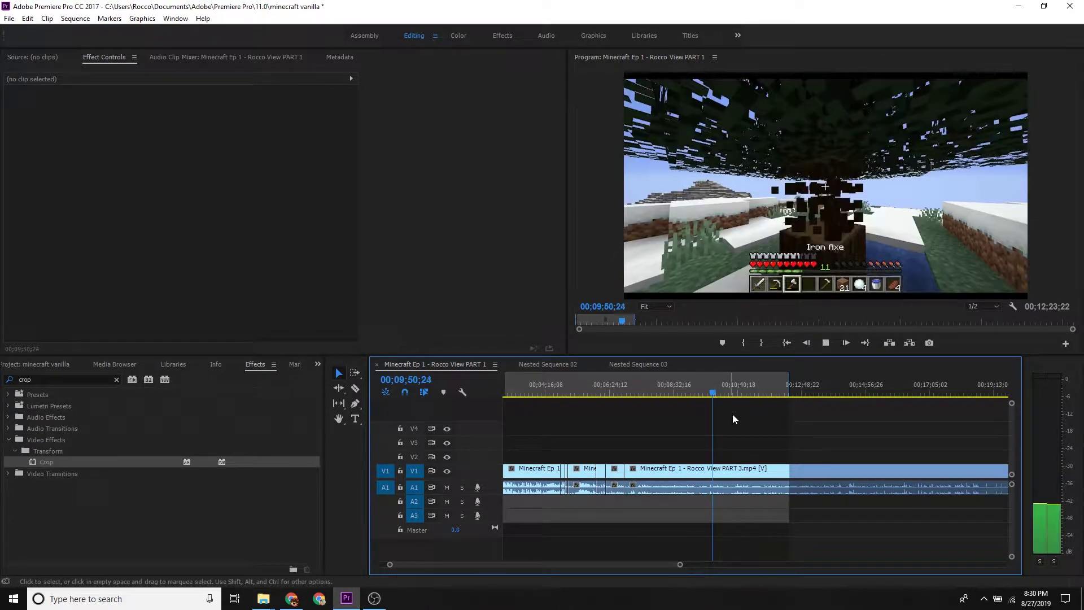
left_click(730, 392)
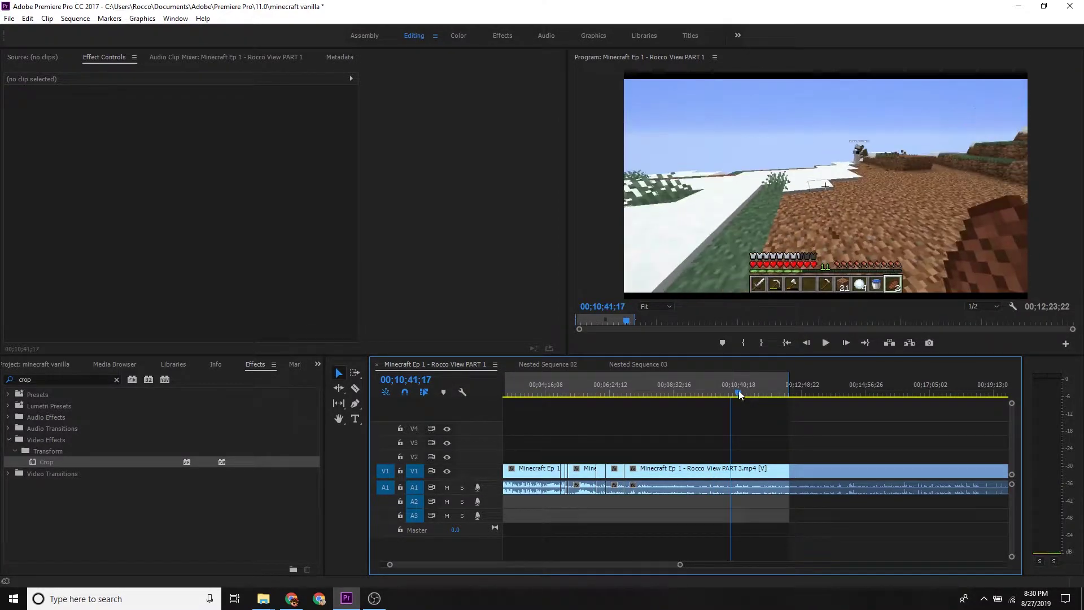
left_click(738, 391)
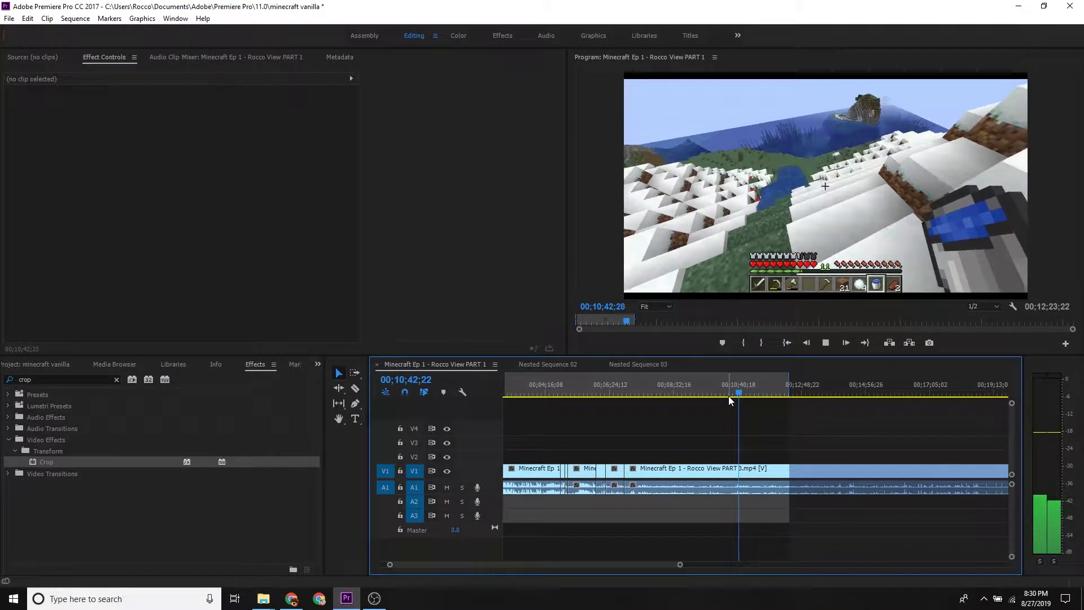
left_click(732, 386)
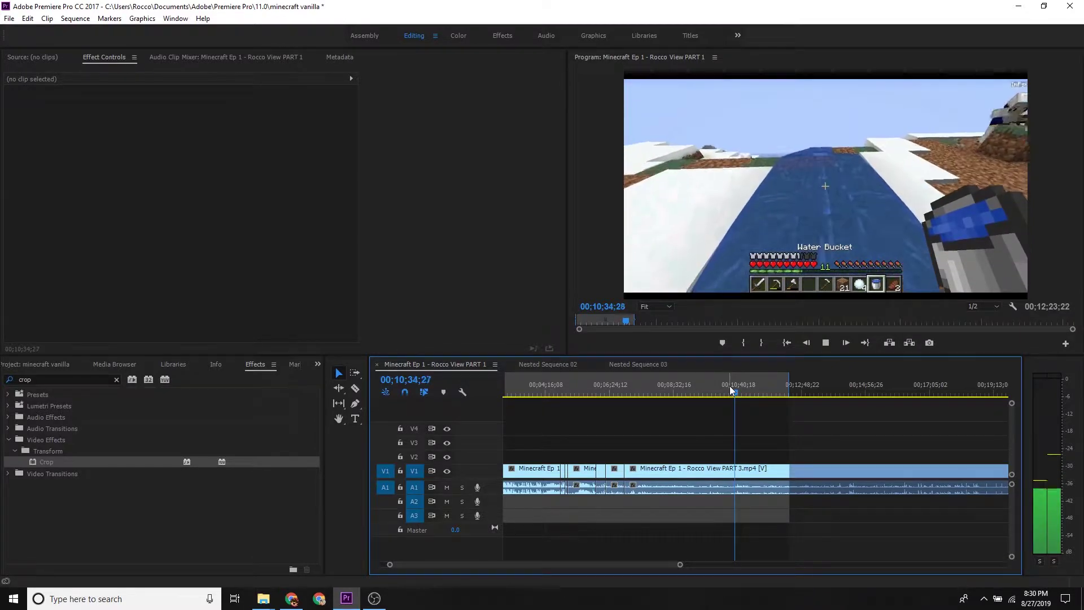
key("space")
left_click(729, 384)
key("space")
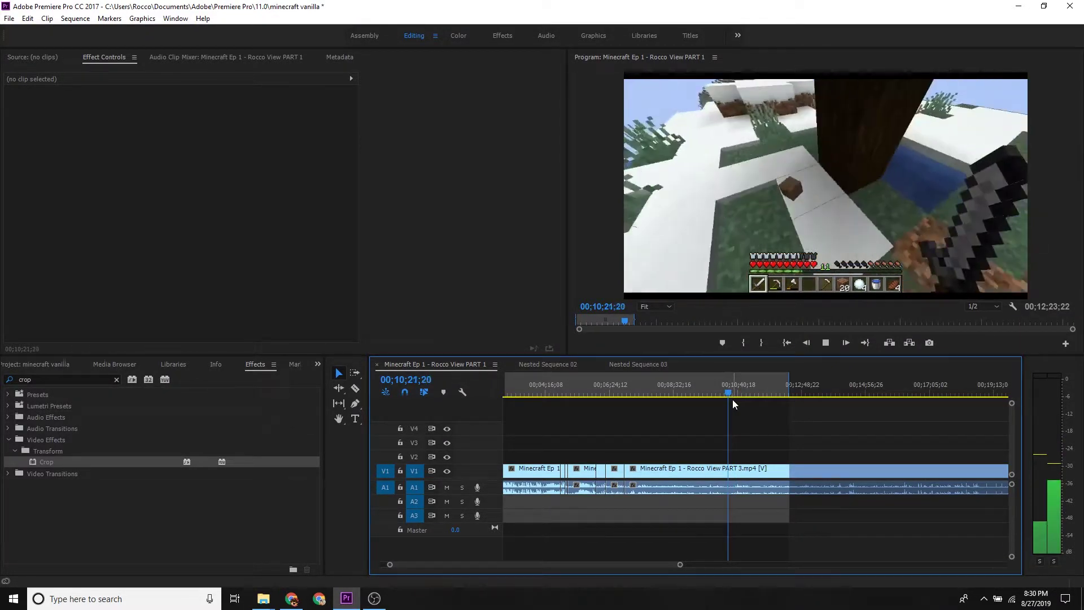
key("space")
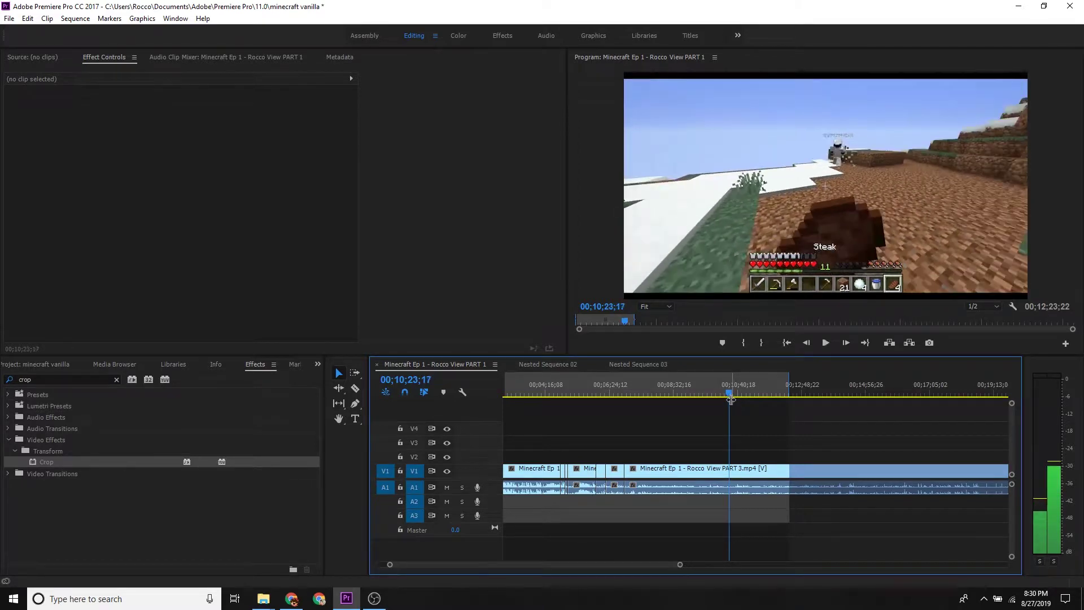
Split the clip near 00;10;23, delete the unwanted section and ripple-delete the gap.
left_click(729, 471)
key("v")
left_click(677, 471)
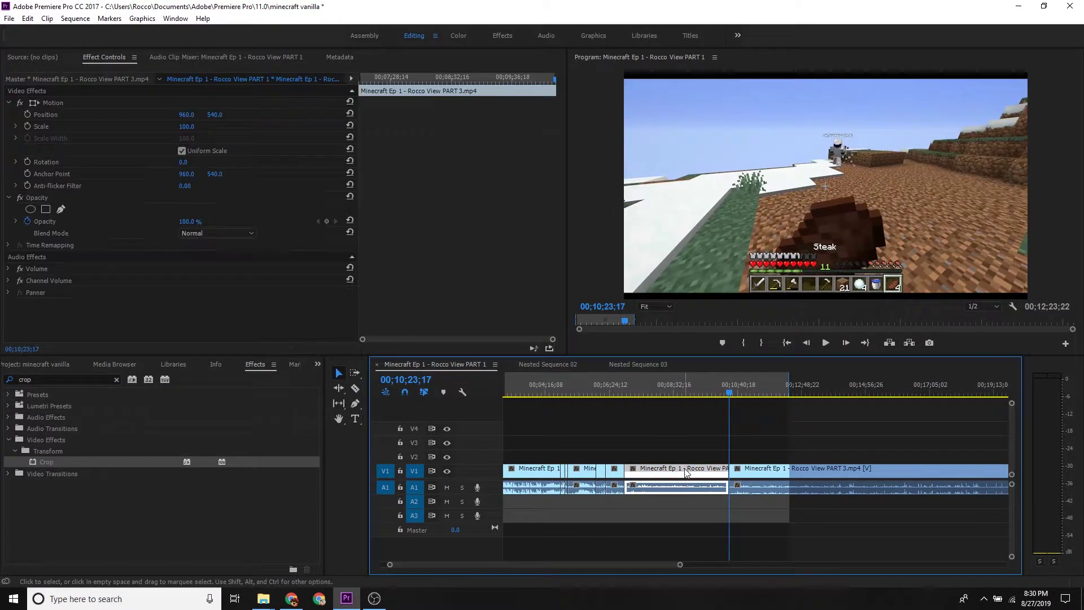
key("Delete")
left_click(667, 474)
key("Delete")
key("Up")
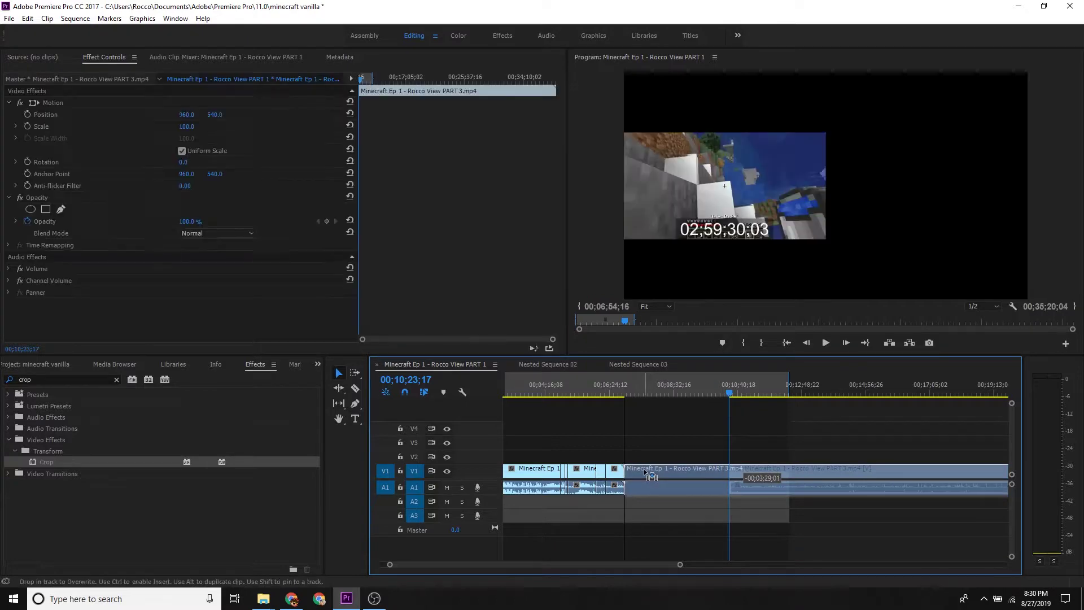
Play back across the edit to check the cut.
key("space")
left_click(700, 435)
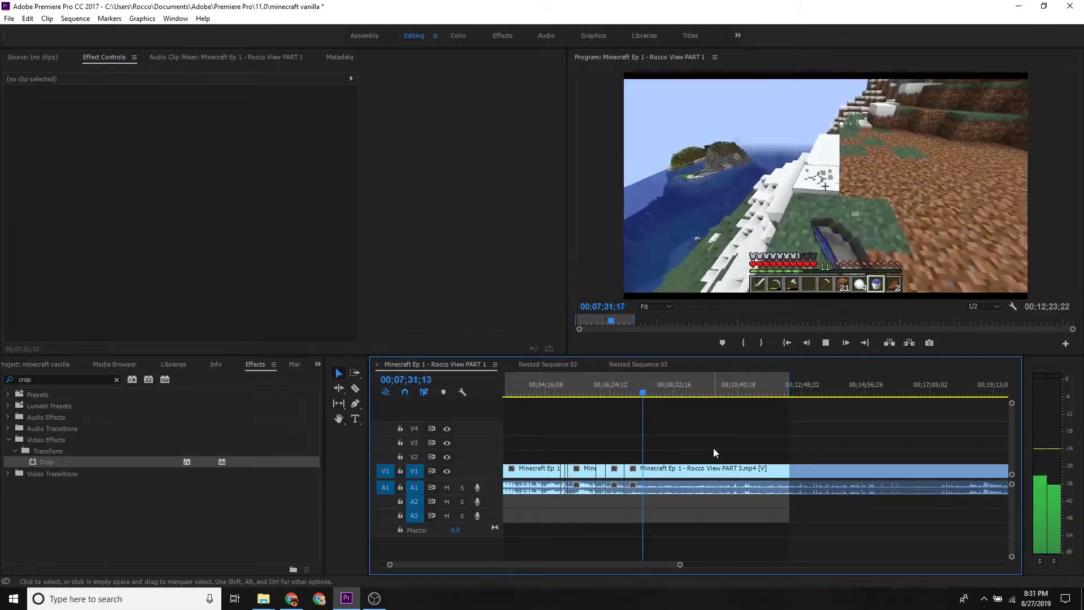
key("space")
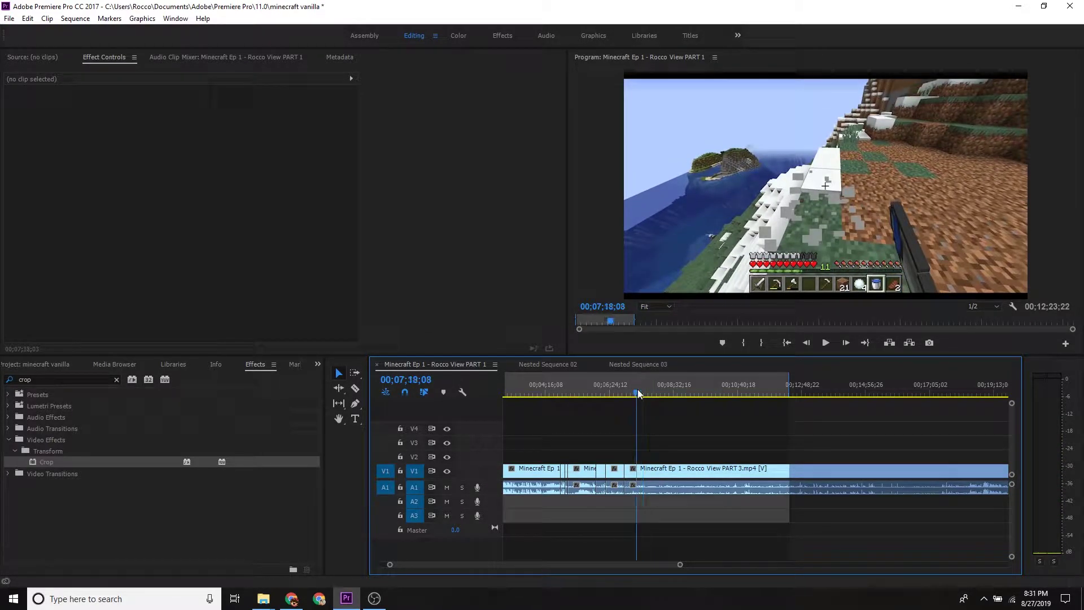
Split the Minecraft clip at 00;07;20;27, then keep reviewing toward 00;08;30.
key("space")
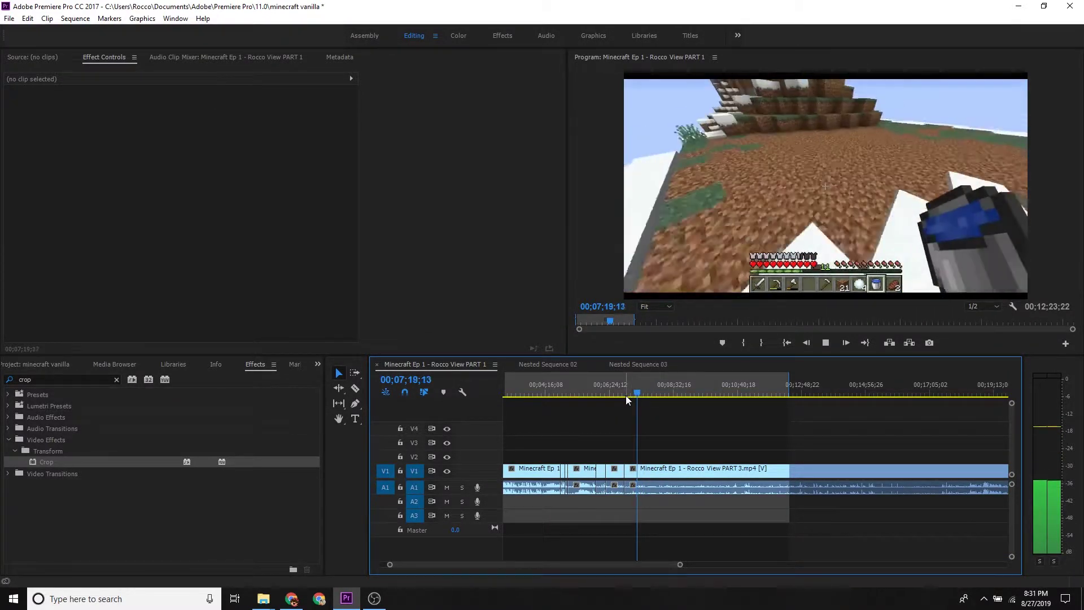
key("space")
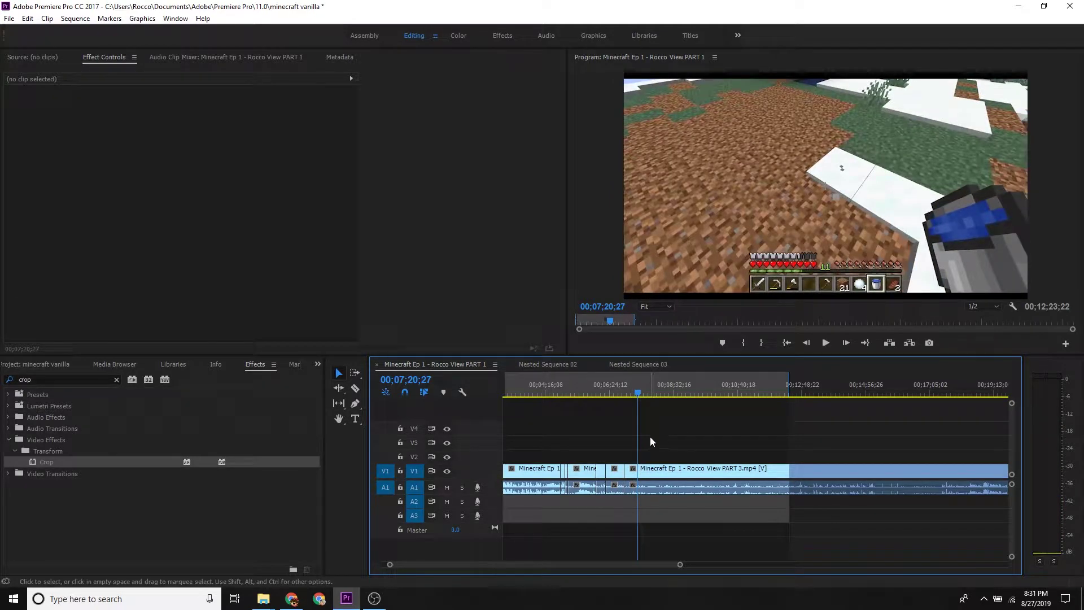
key("v")
left_click(660, 390)
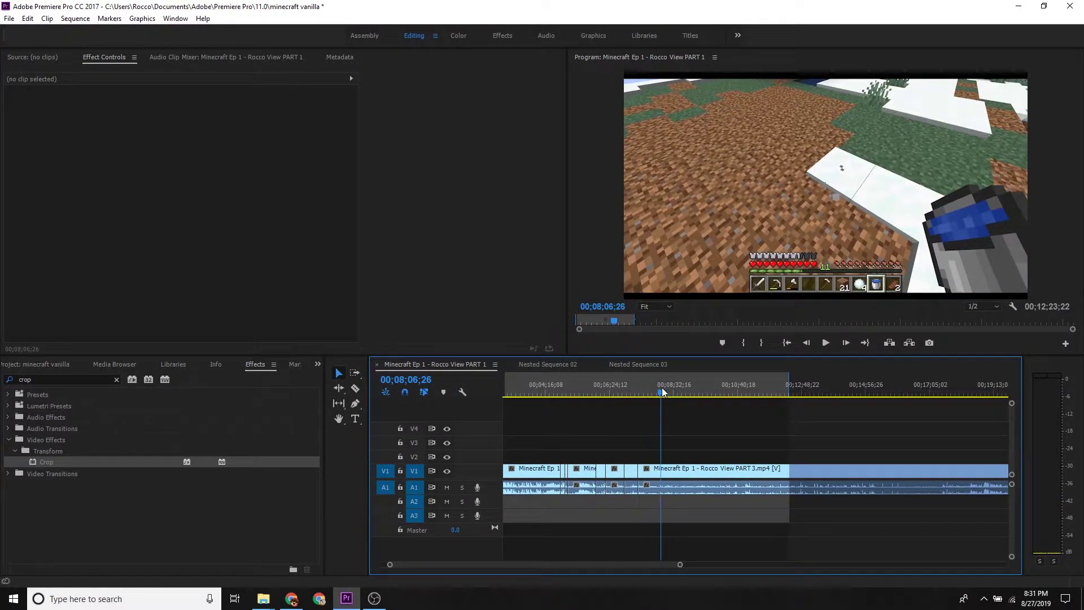
key("space")
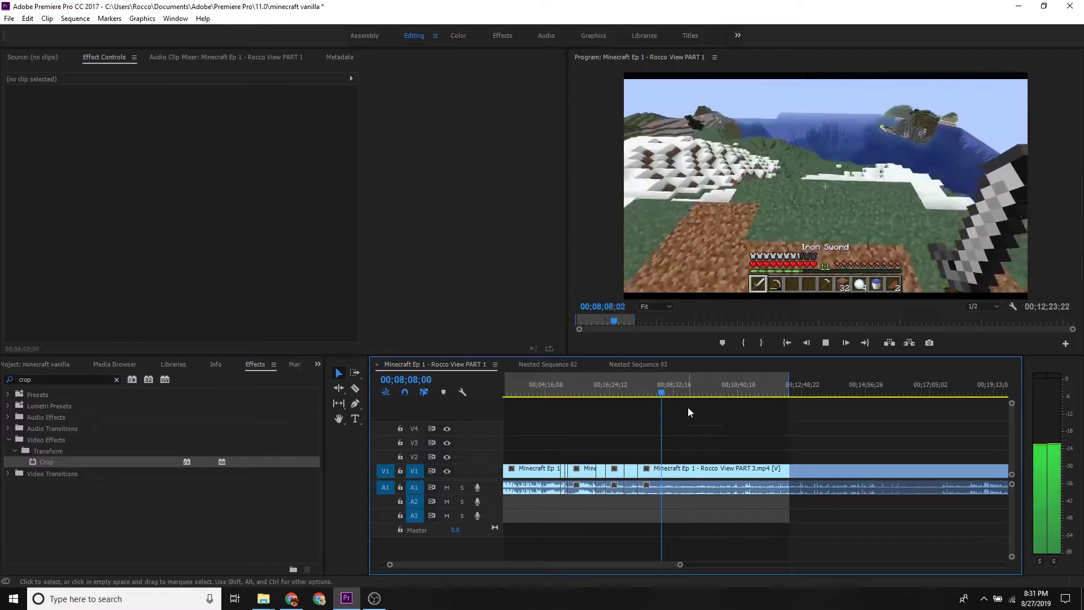
left_click(673, 388)
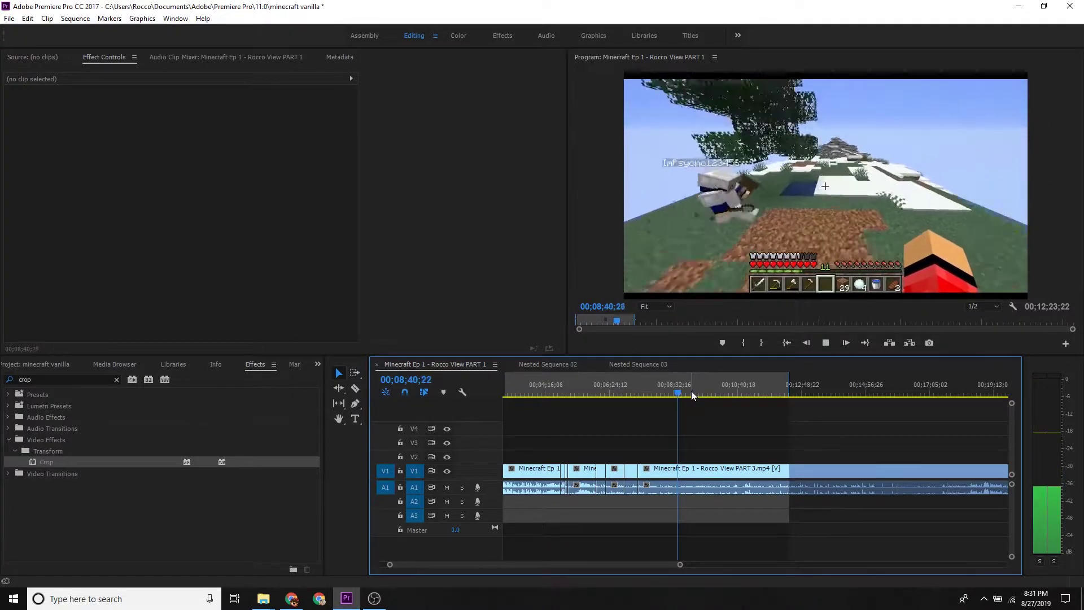
Review the footage from about 00;09;14 through 00;10;31.
left_click(694, 392)
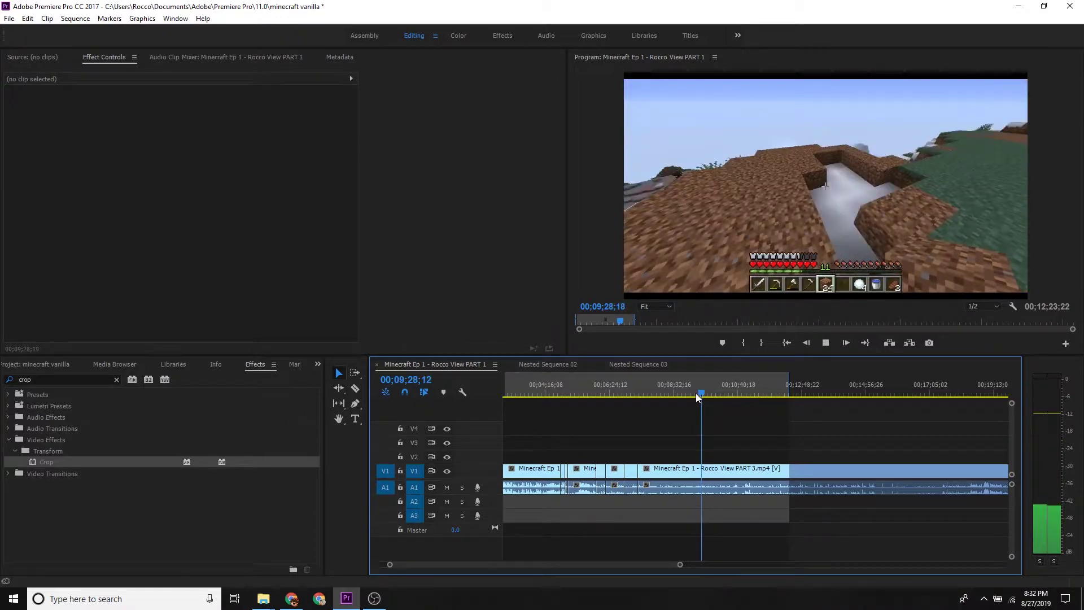
left_click_drag(696, 397, 713, 392)
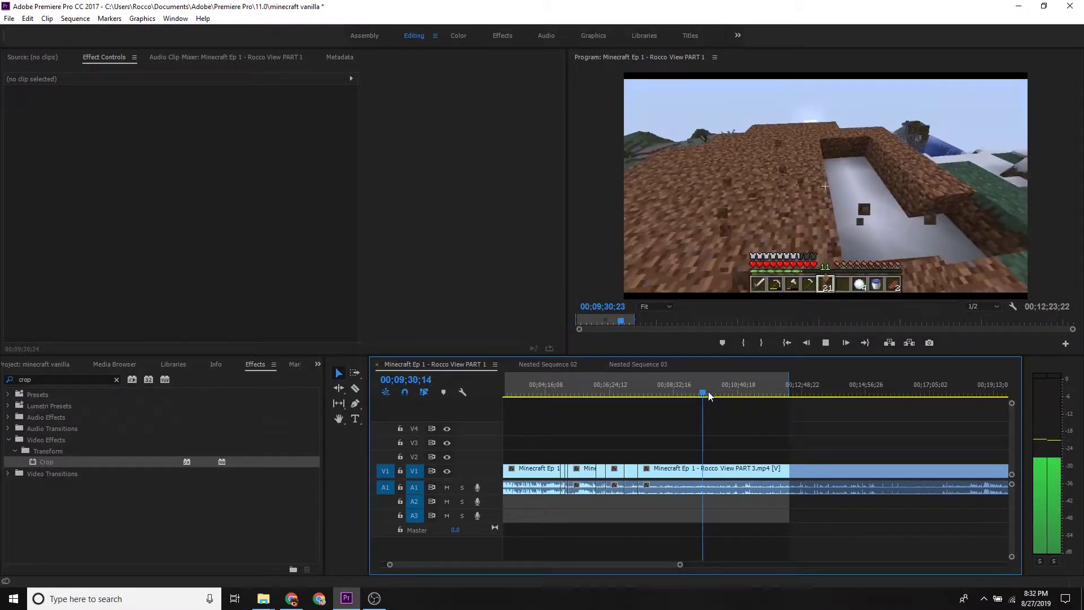
key("space")
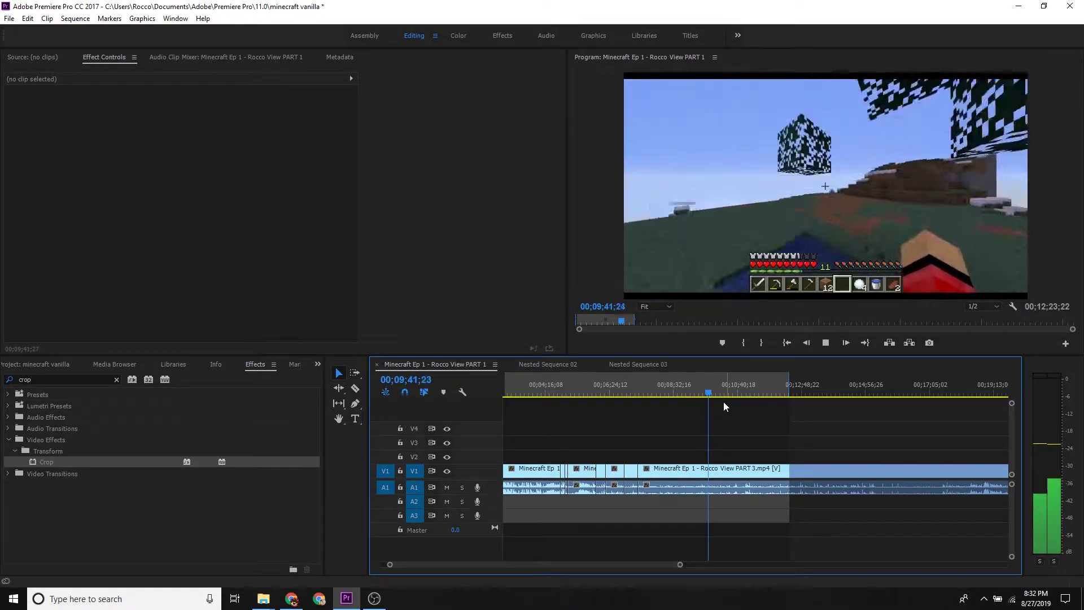
left_click(717, 391)
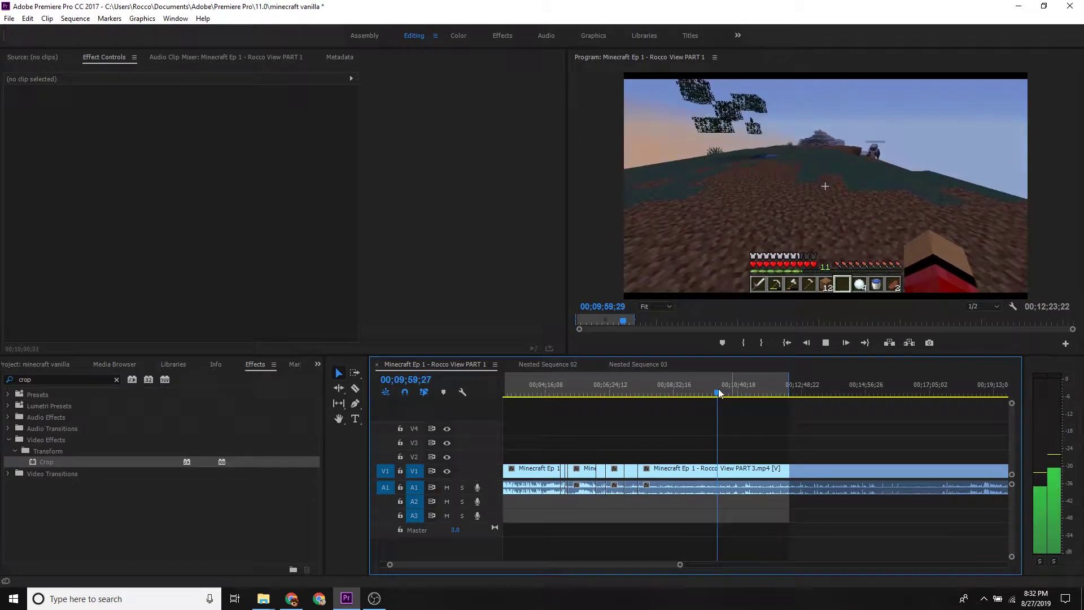
left_click(723, 389)
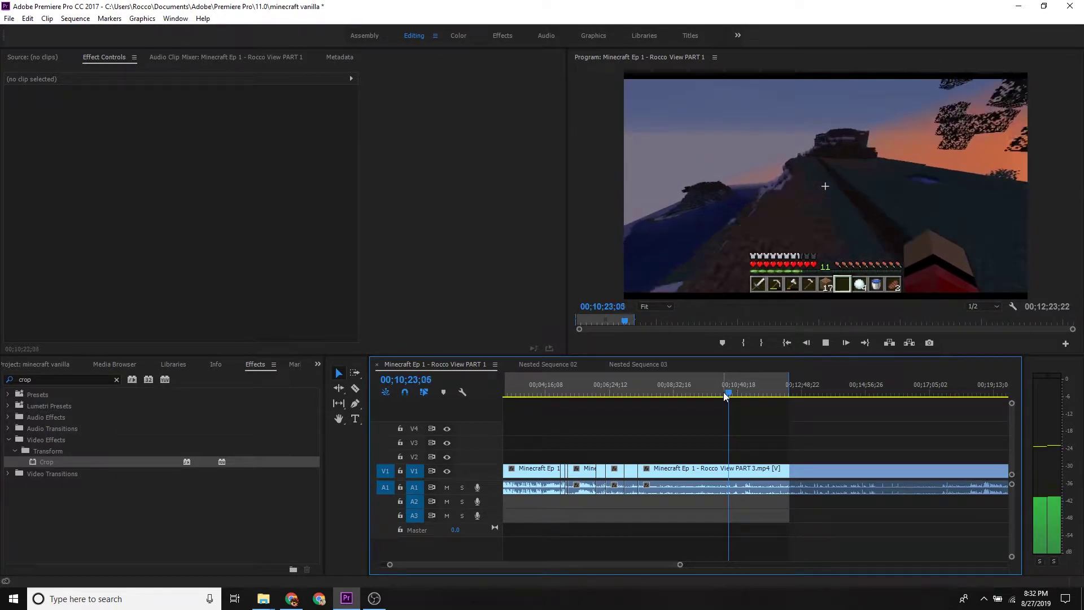
key("space")
left_click(733, 388)
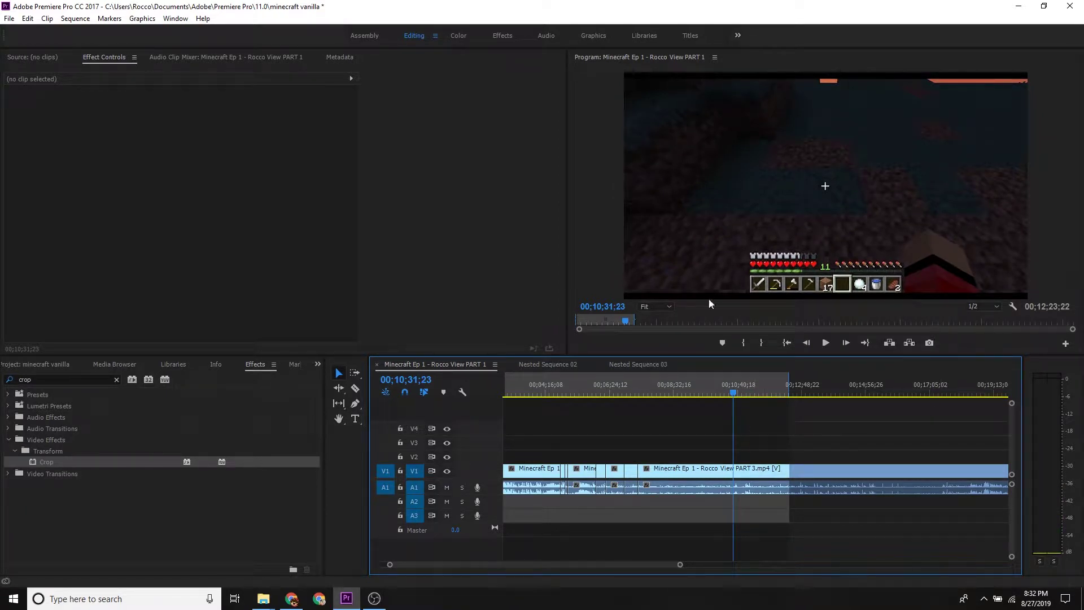
Save the project with Ctrl+S and resume playback near 00;10;31.
left_click(640, 171)
left_click(434, 151)
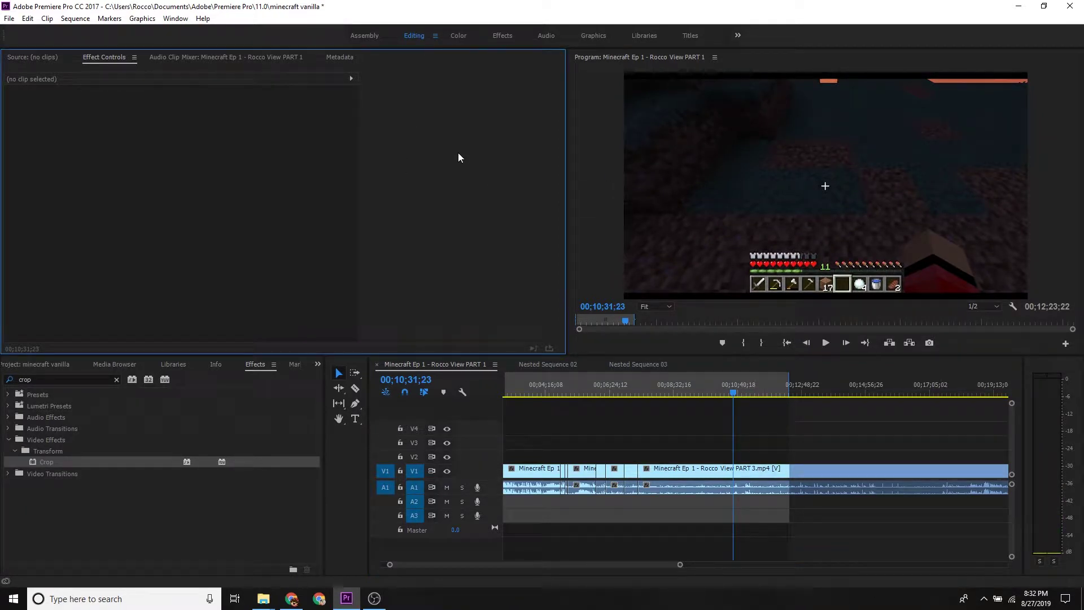
key("ctrl+s")
left_click(744, 394)
key("space")
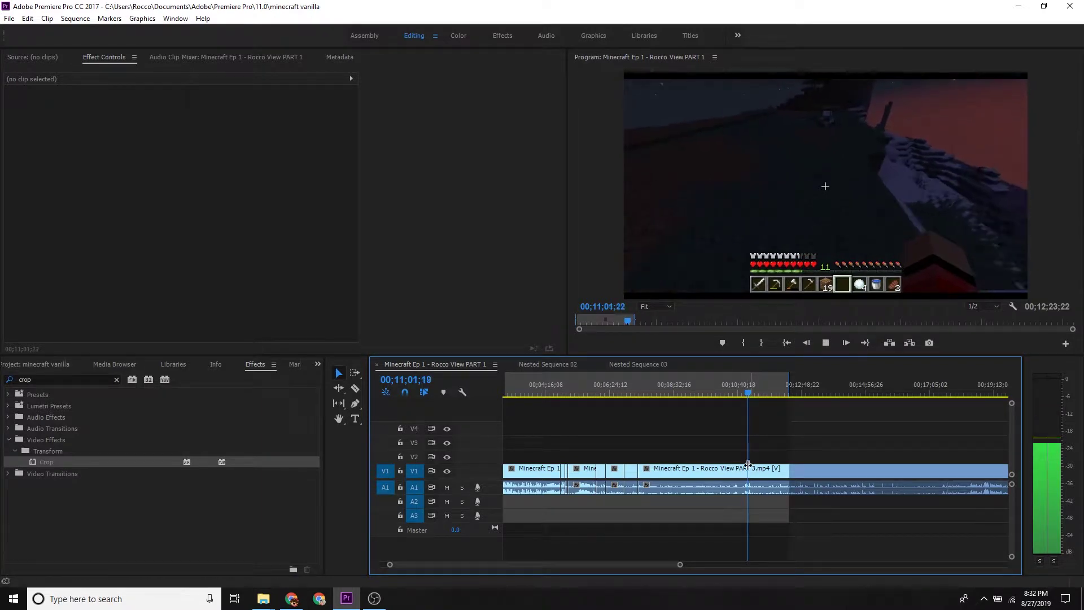
Zoom in and play from about 00;10;39 to find the cut point 00;10;50;25.
key("space")
left_click_drag(680, 564, 640, 556)
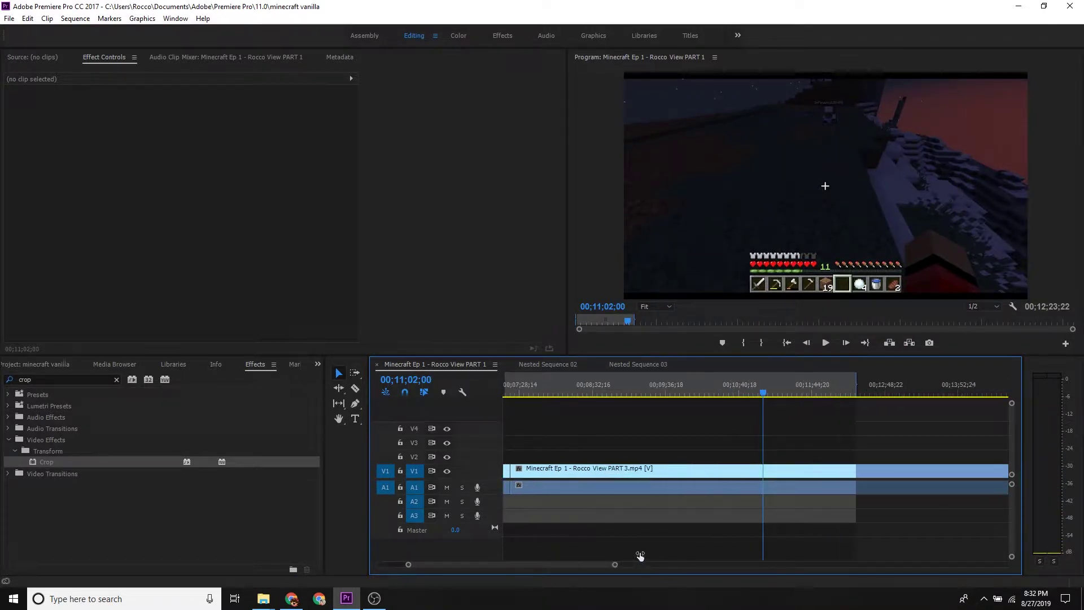
left_click(740, 388)
key("space")
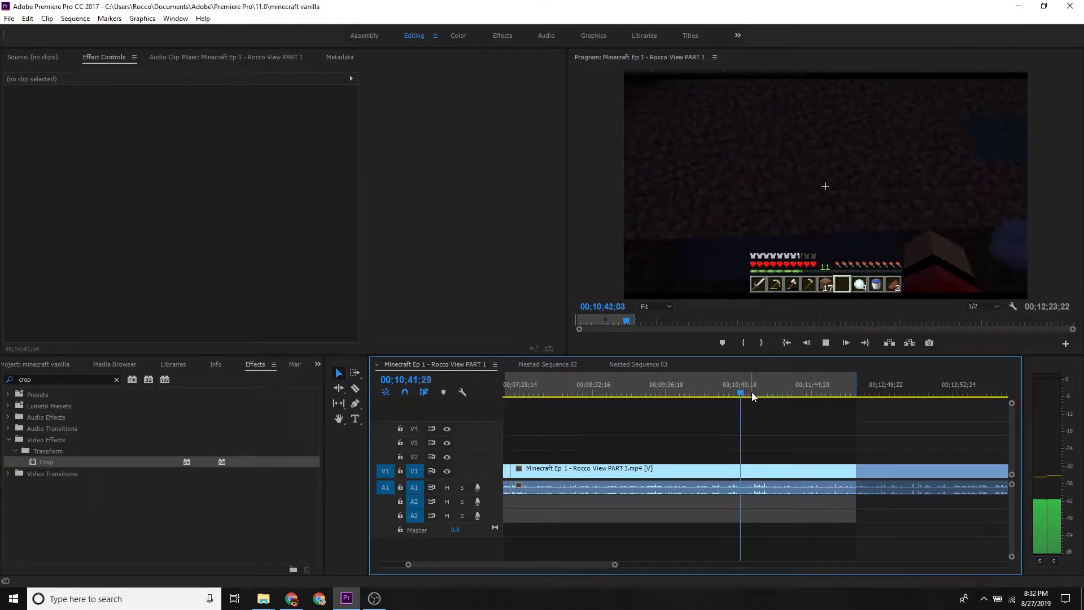
left_click(748, 392)
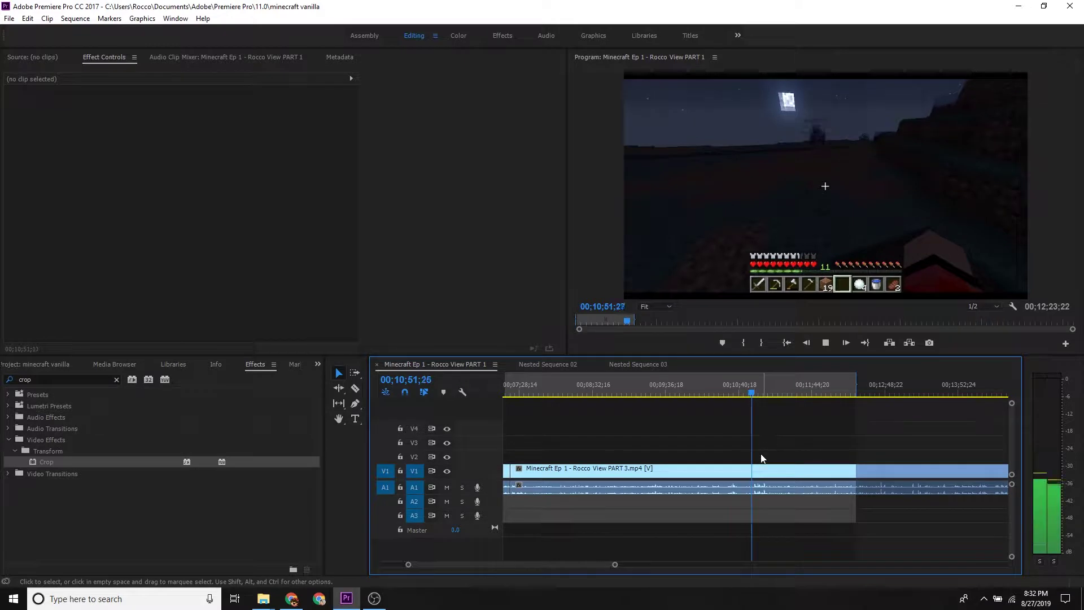
left_click(748, 395)
left_click(750, 397)
Split the clip at 00;10;50;25 and delete the footage before the cut.
key("c")
left_click(751, 471)
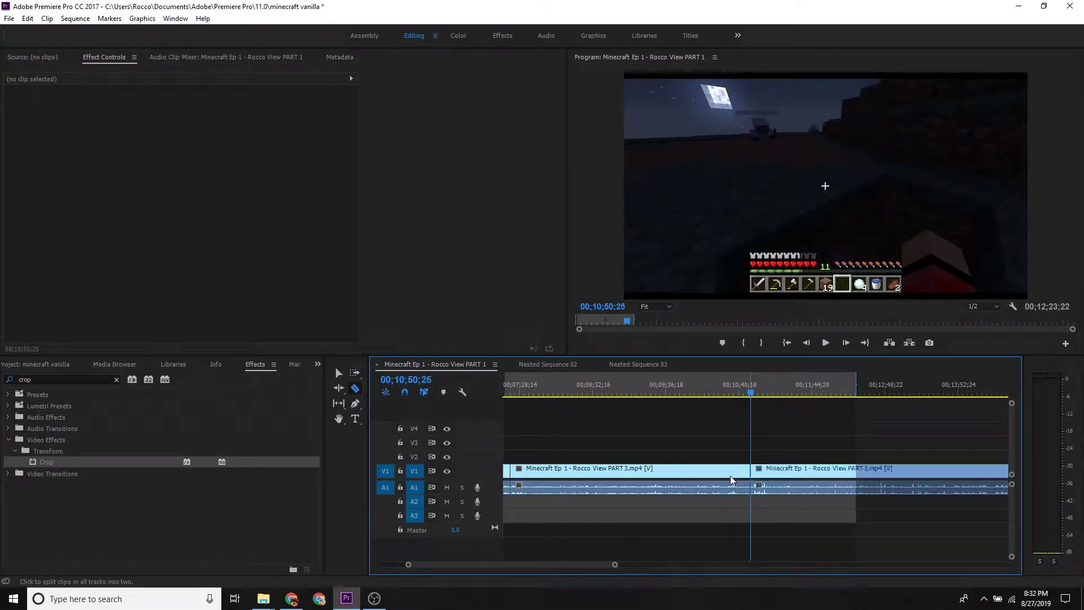
key("v")
left_click(729, 475)
key("Delete")
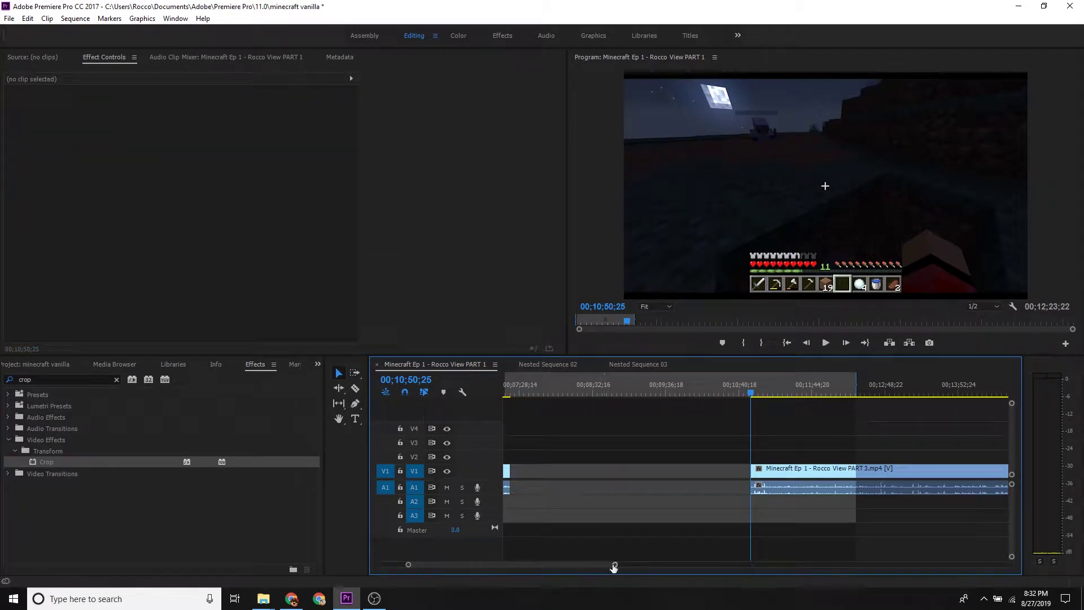
Slide the remaining clip left to join at 07;20 and play back the join.
left_click_drag(614, 567, 632, 565)
left_click_drag(782, 471, 600, 479)
key("Up")
key("space")
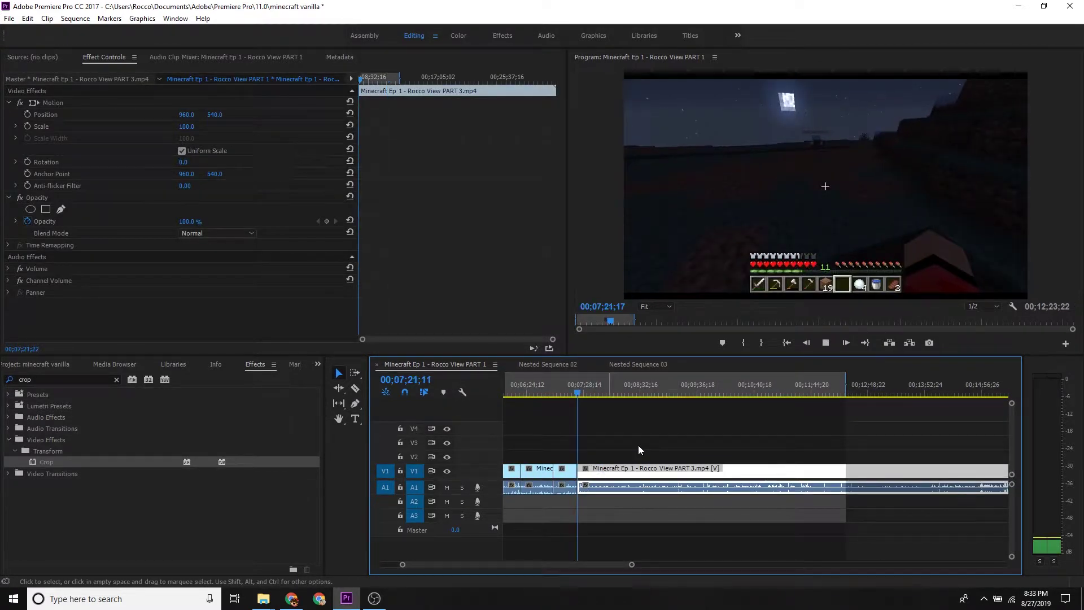
left_click(638, 447)
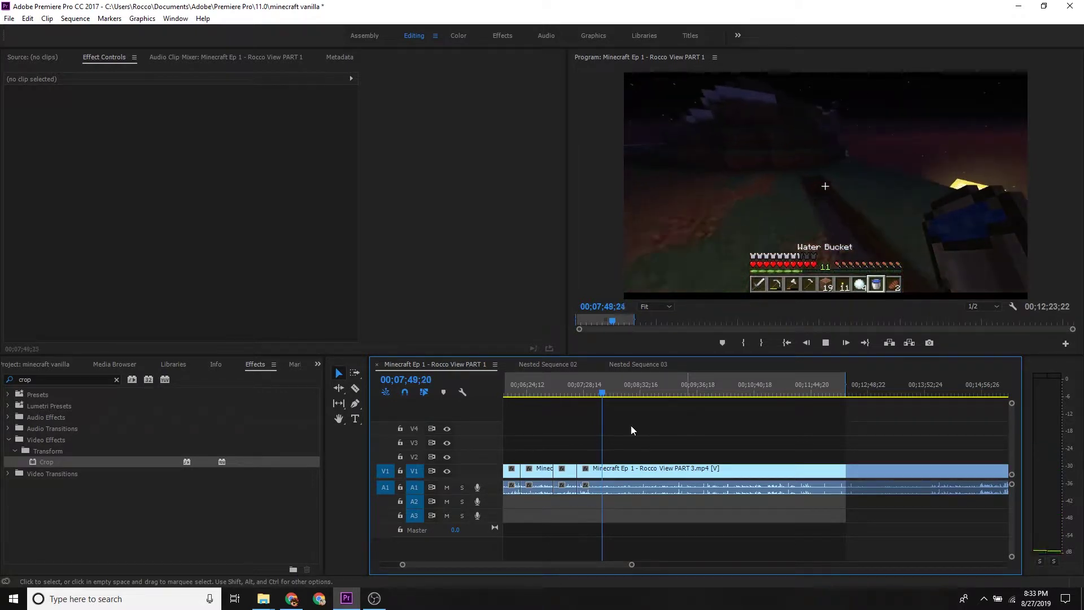
left_click(586, 393)
key("space")
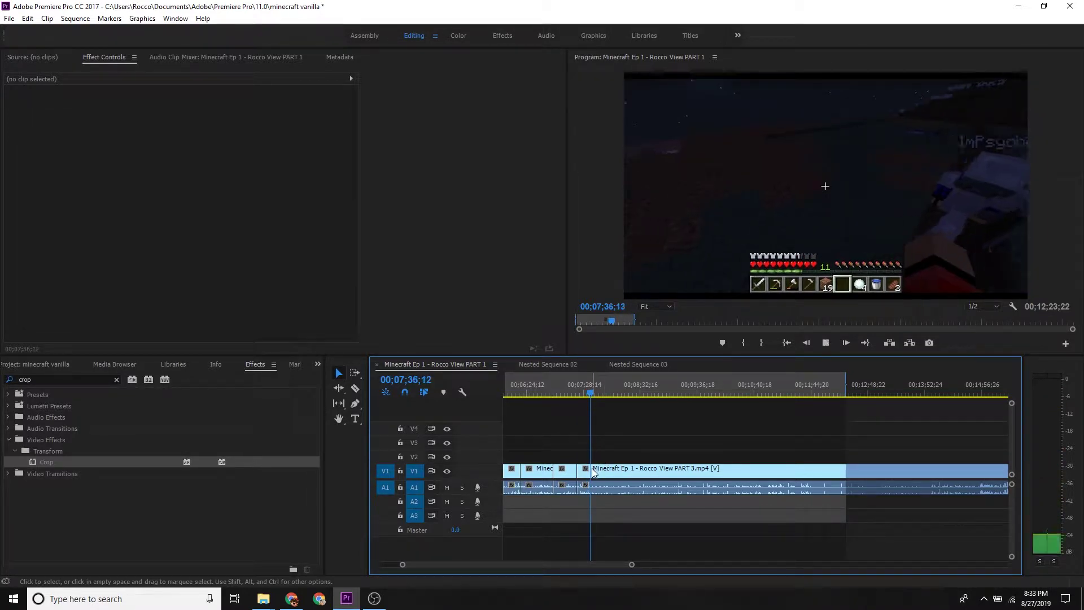
key("c")
left_click(590, 472, "shift")
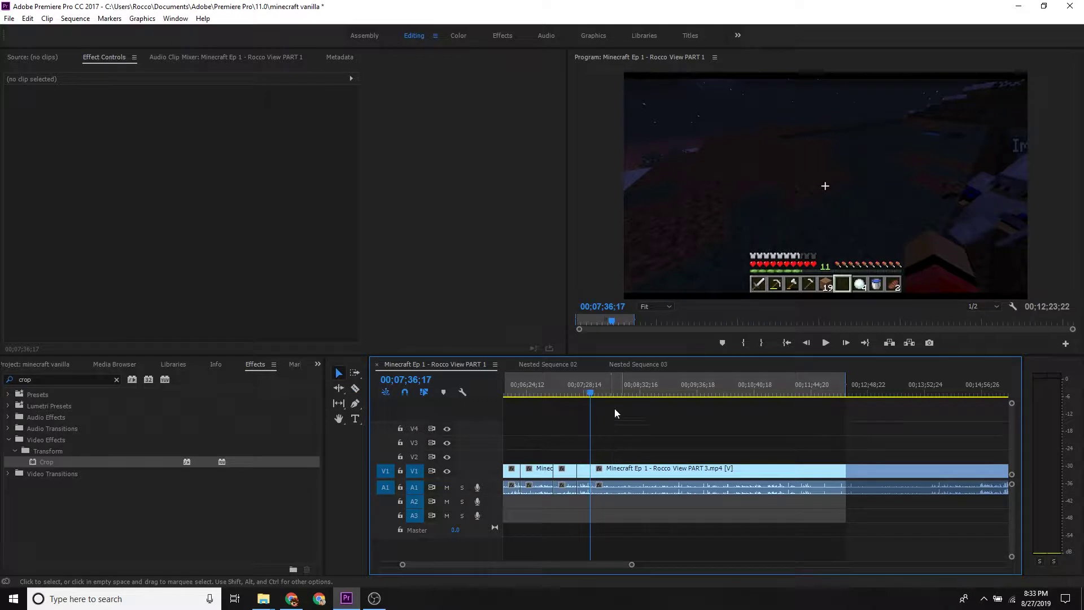
left_click(607, 390)
key("space")
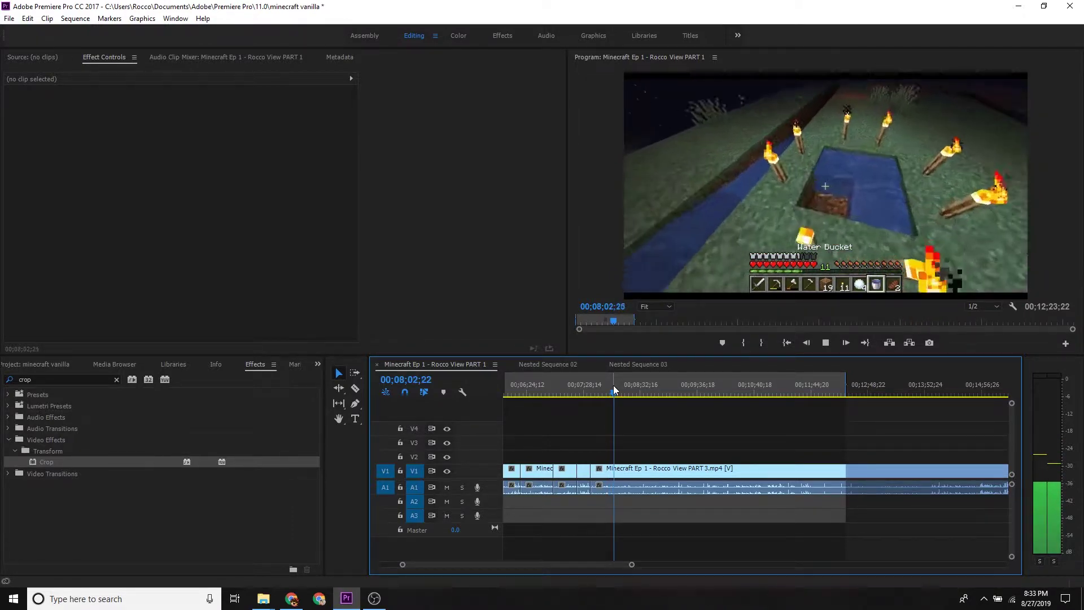
left_click_drag(613, 390, 642, 393)
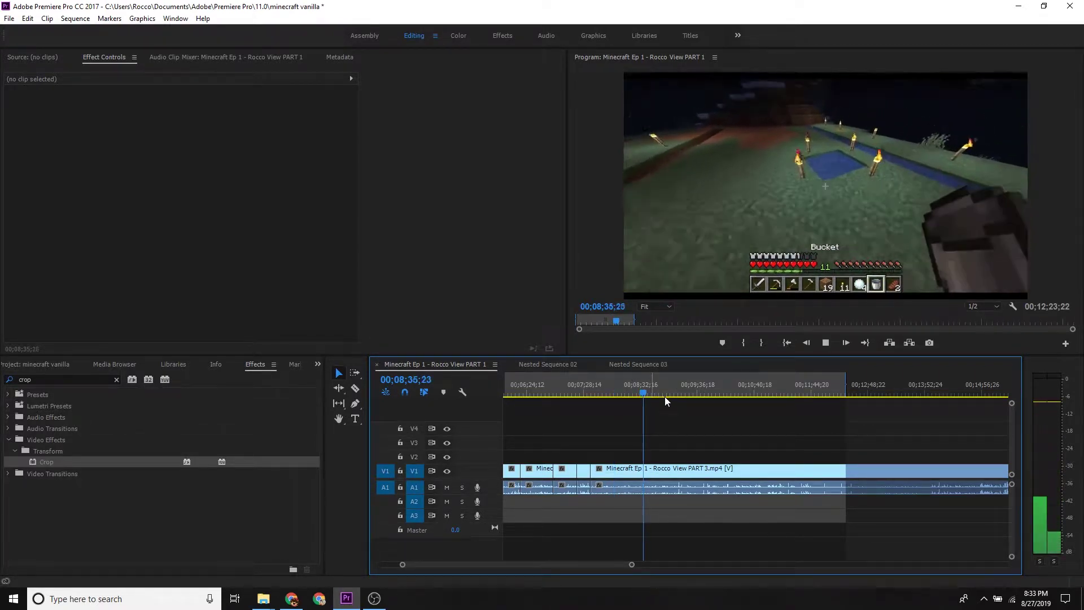
left_click_drag(771, 383, 766, 382)
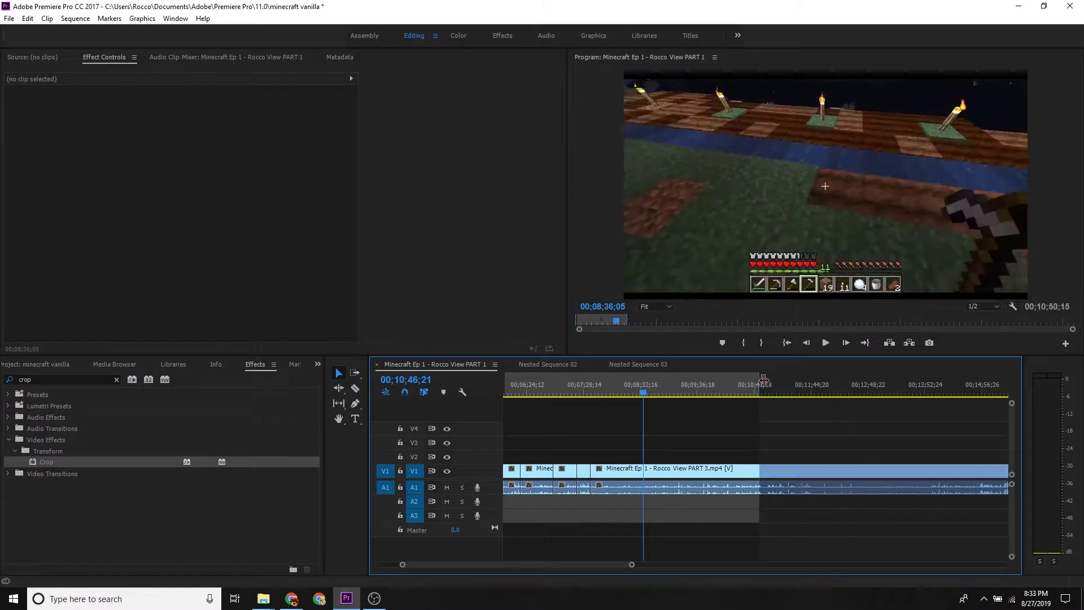
key("space")
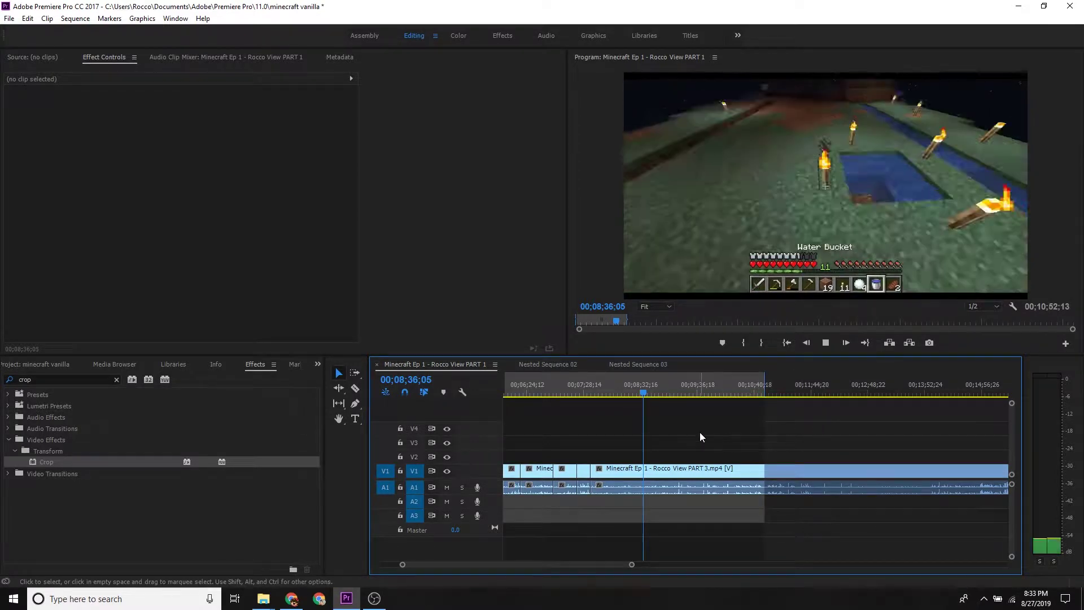
key("space")
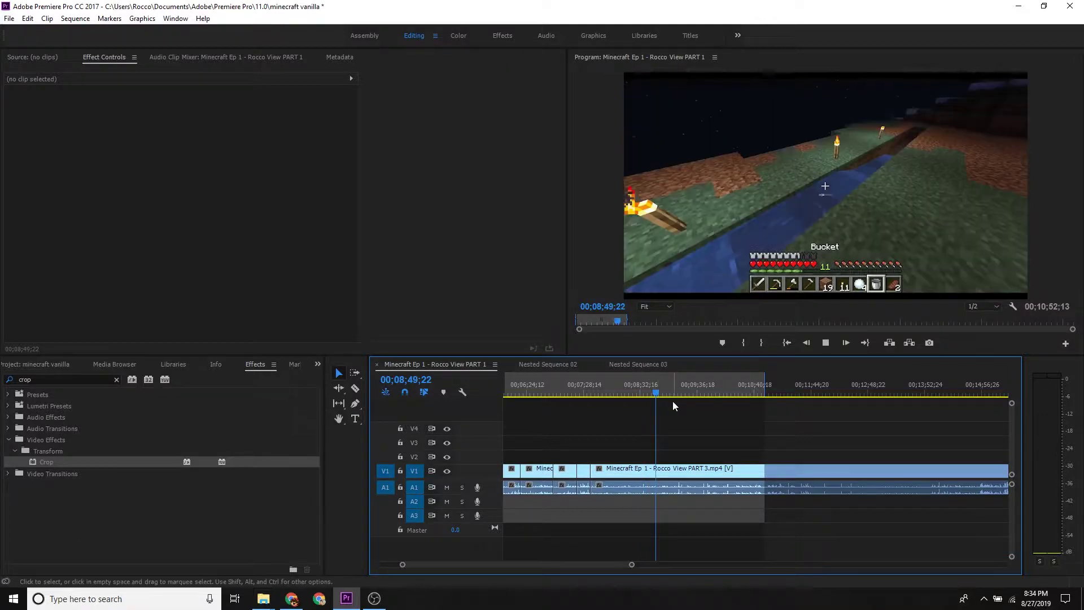
key("space")
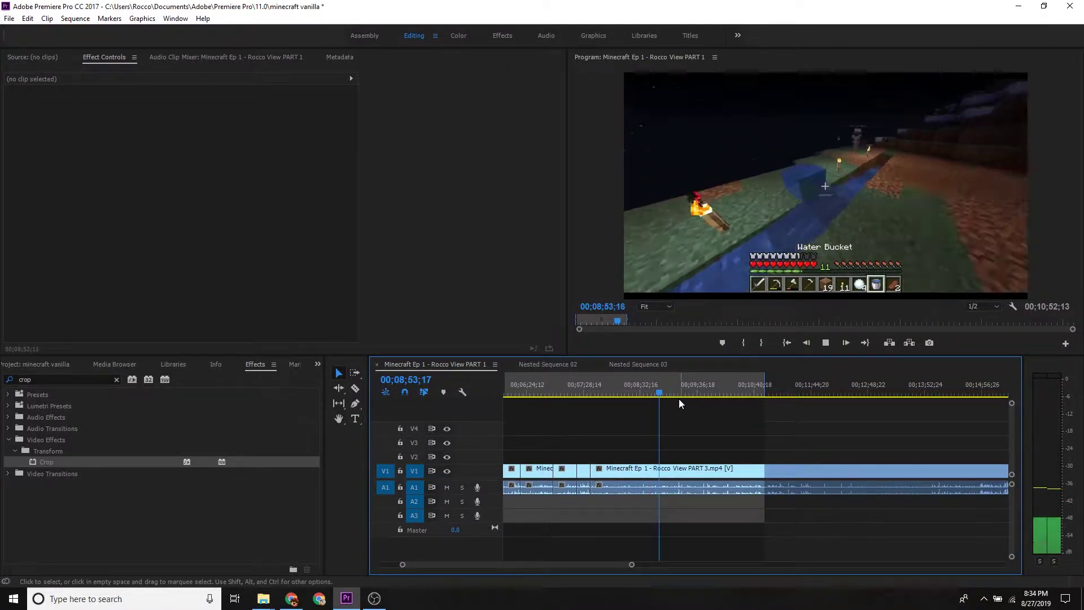
left_click(673, 394)
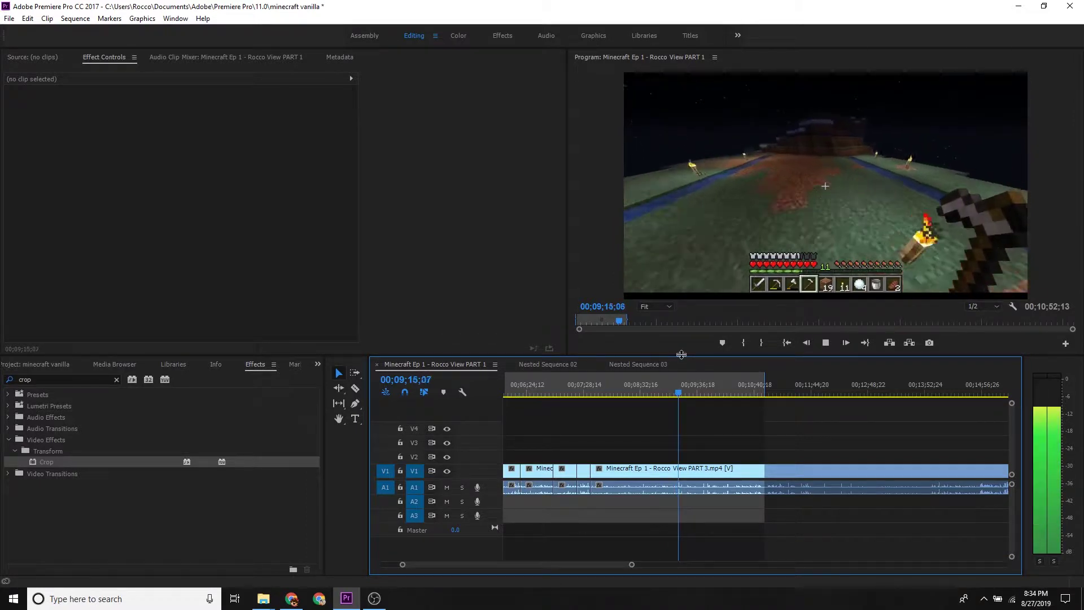
key("space")
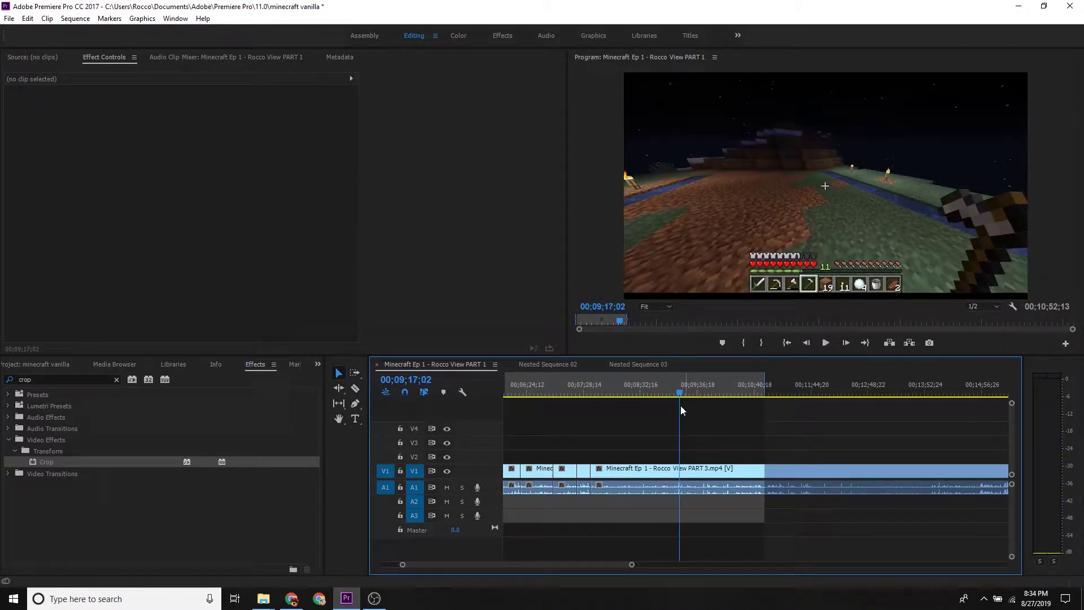
left_click_drag(678, 398, 675, 402)
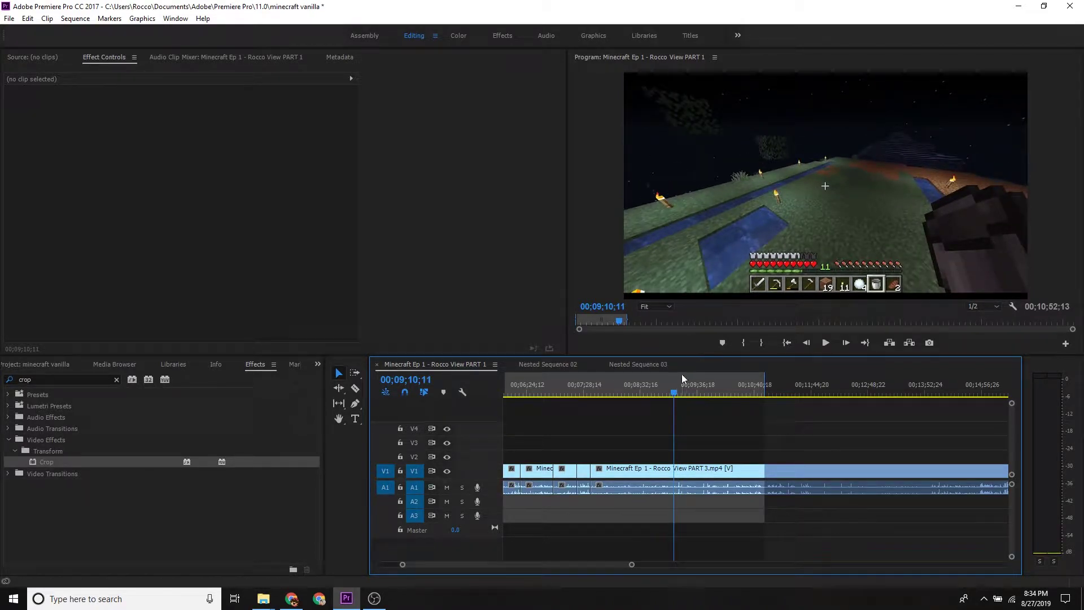
Razor the PART 3 clip at the playhead, delete the piece before it, and slide the rest left.
left_click(675, 468)
key("v")
left_click(633, 472)
key("Delete")
left_click_drag(696, 484, 608, 479)
Play back across the new edit, rewatching from about 07;41.
key("Up")
key("space")
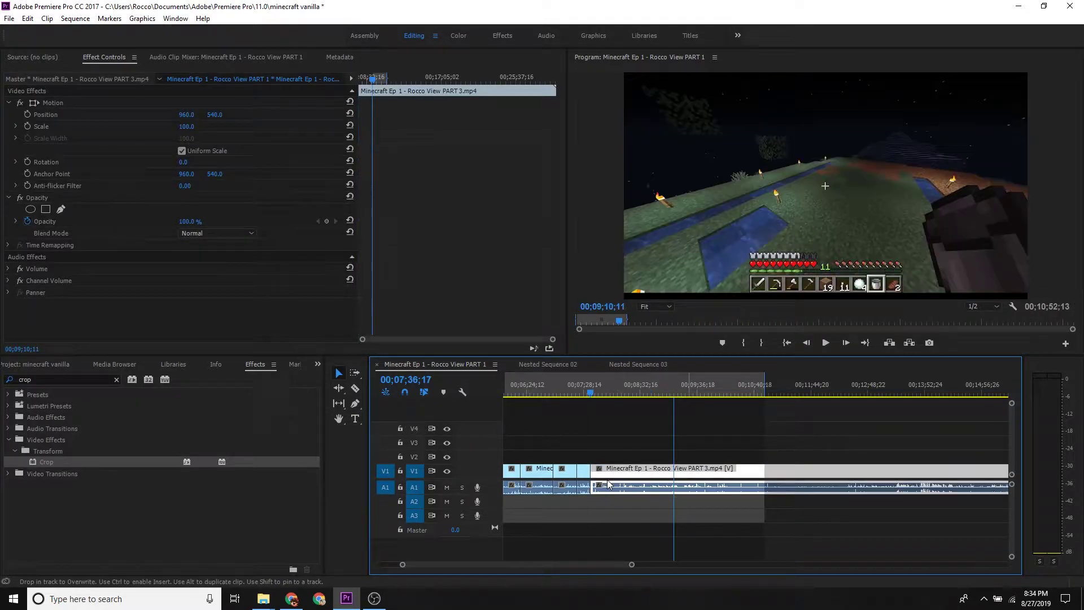
left_click(644, 451)
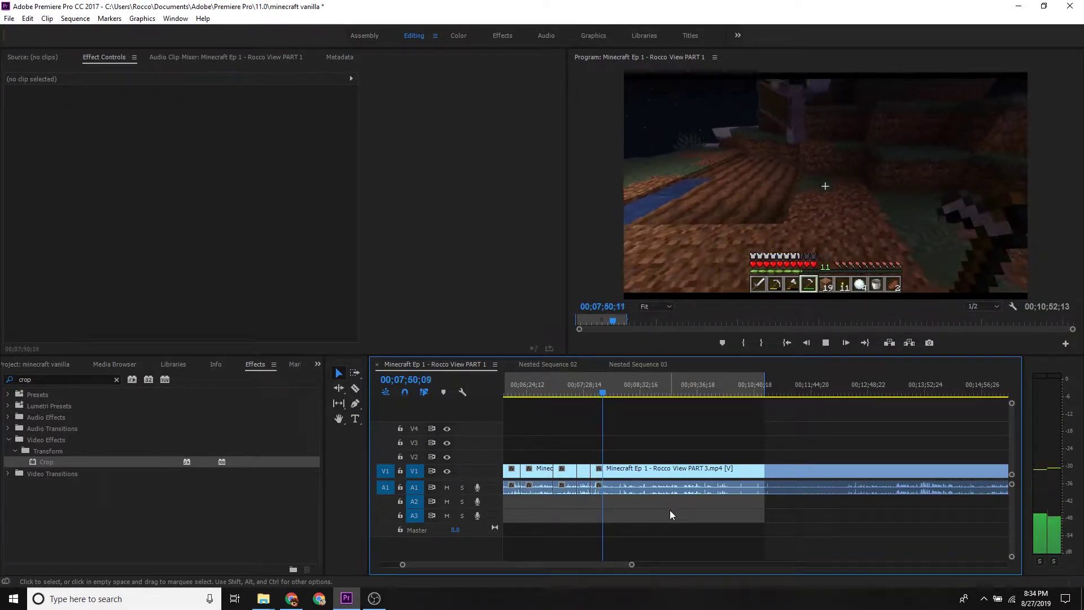
left_click(595, 387)
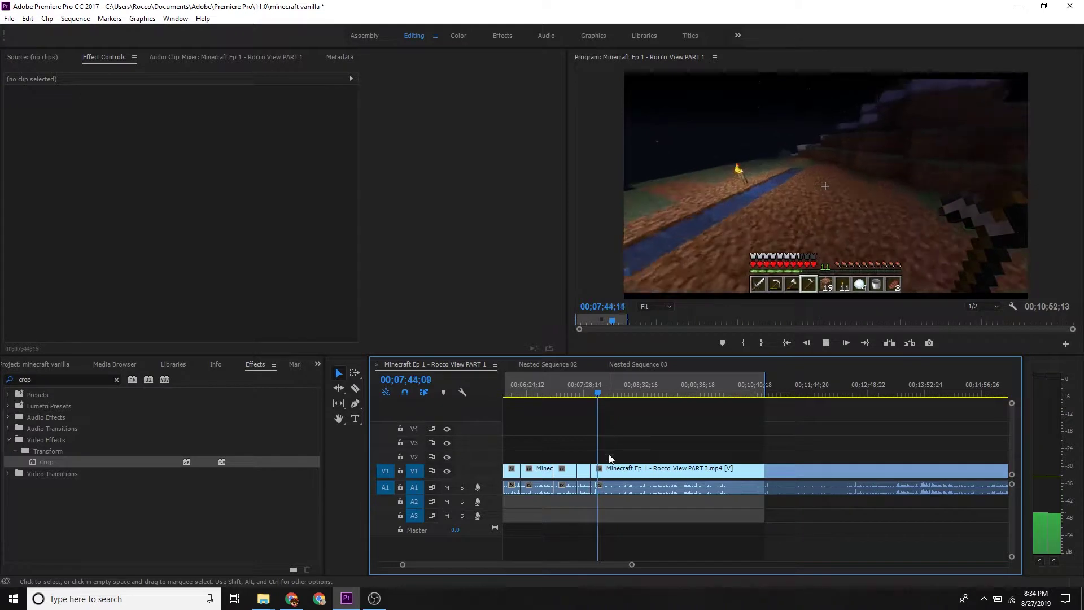
key("space")
With the Razor tool active, play from about 08;13 and skip ahead to about 08;45.
key("c")
left_click(625, 395)
key("space")
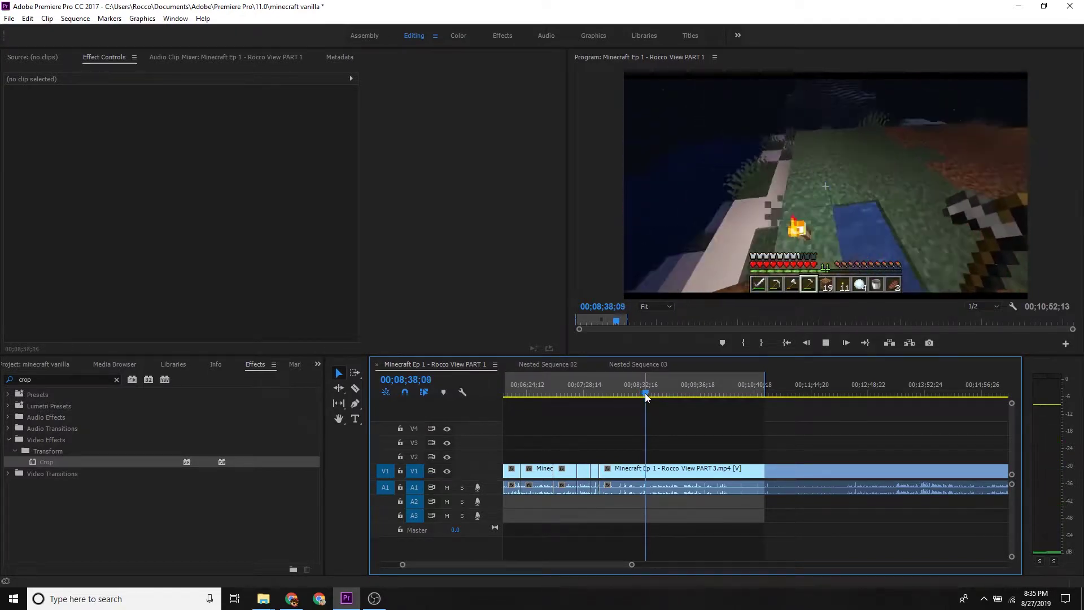
left_click(651, 387)
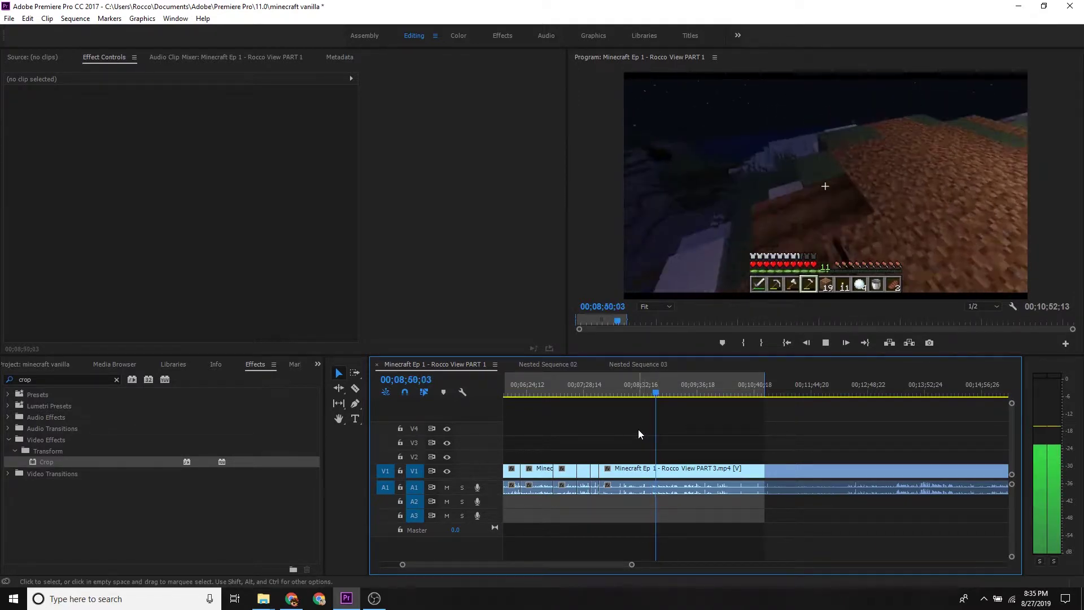
Cut the clip at 08;43;11, delete the short piece, and butt the next clip against the earlier cut.
left_click(651, 390)
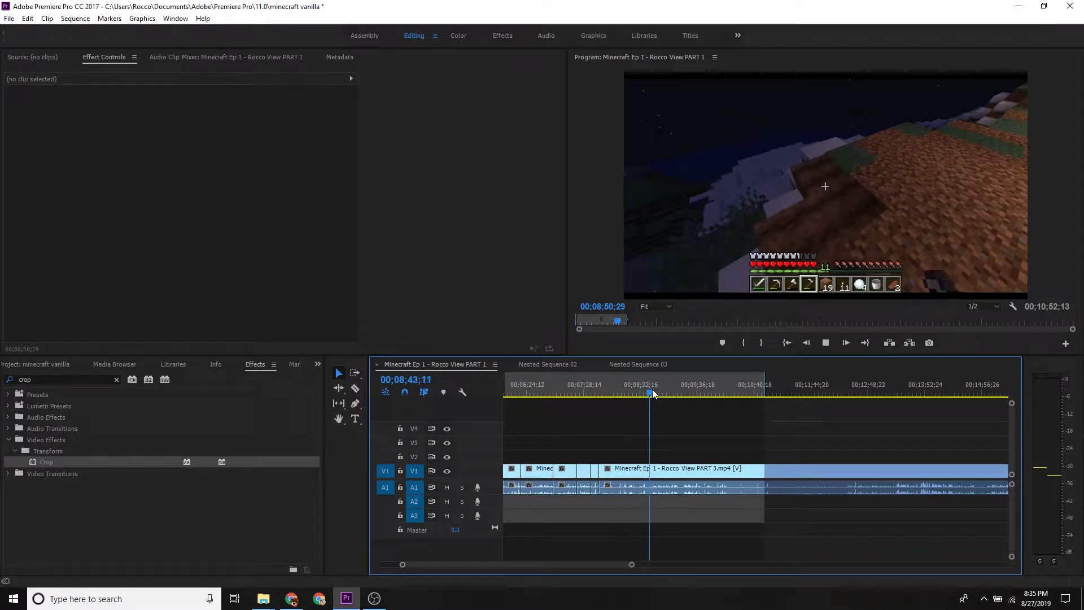
left_click(652, 468)
key("v")
left_click(630, 477)
key("Delete")
left_click_drag(698, 475, 638, 476)
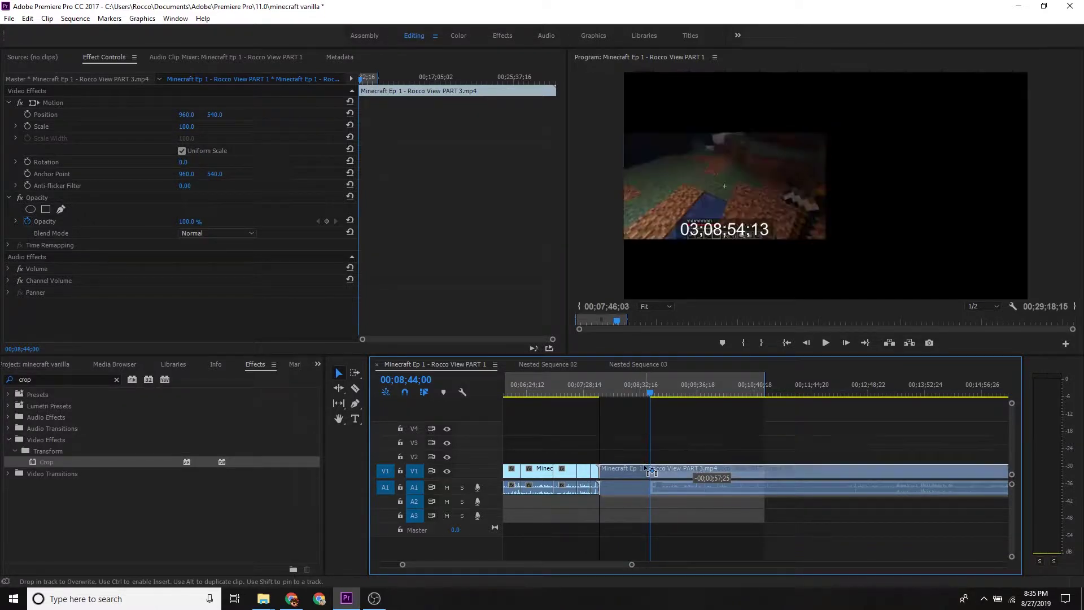
left_click_drag(643, 473, 644, 474)
Replay the edited section from about 07;41.
left_click(593, 392)
key("space")
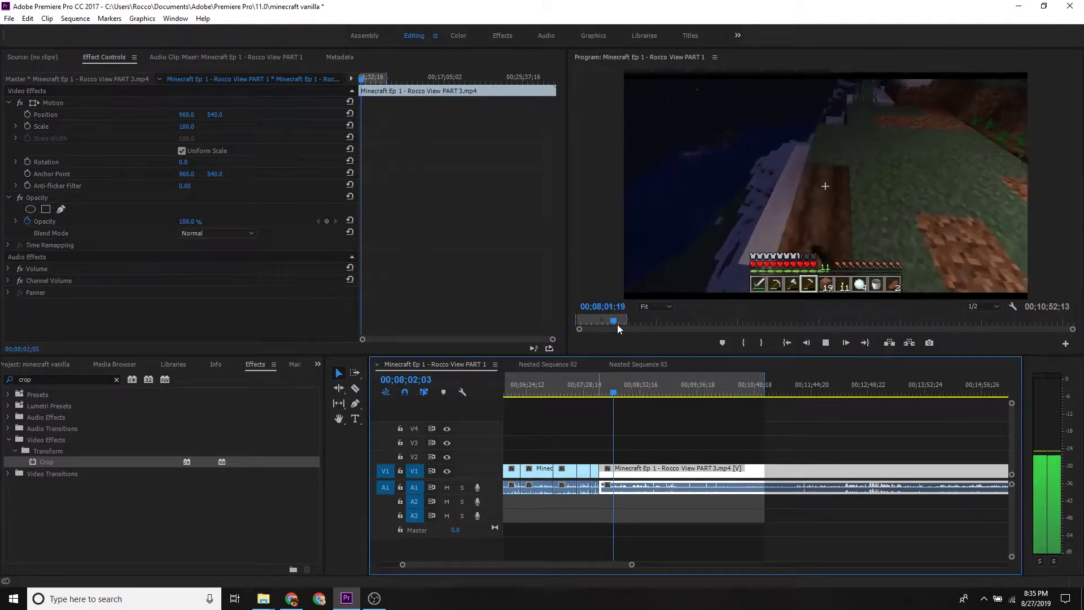
left_click(685, 446)
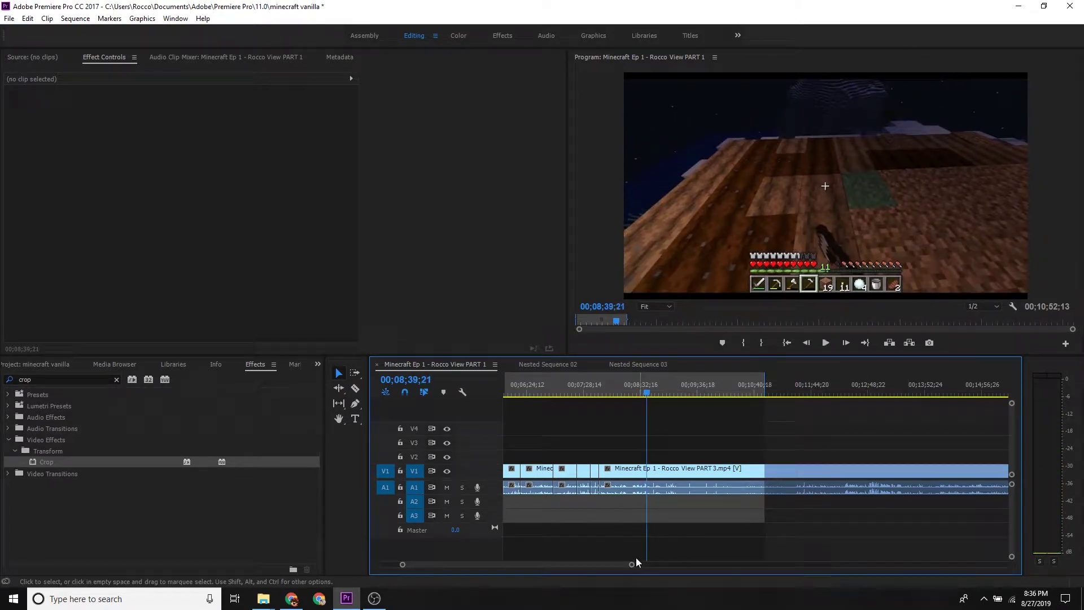
Zoom the timeline in and razor the PART 3 clip on V1 at 08;37;27.
left_click_drag(632, 564, 533, 565)
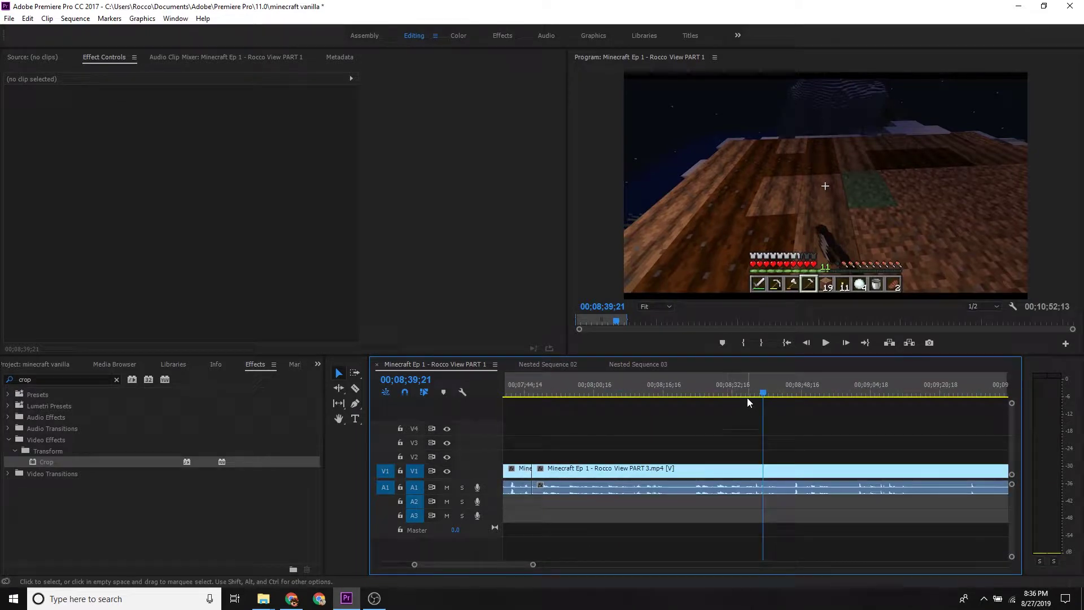
key("space")
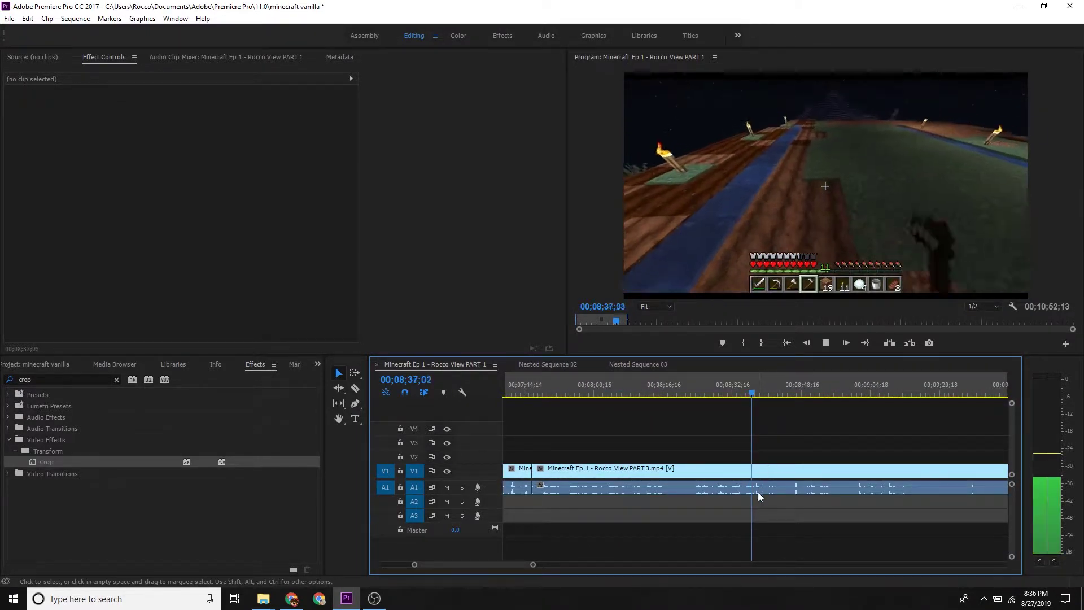
key("space")
key("c")
left_click(760, 474)
key("v")
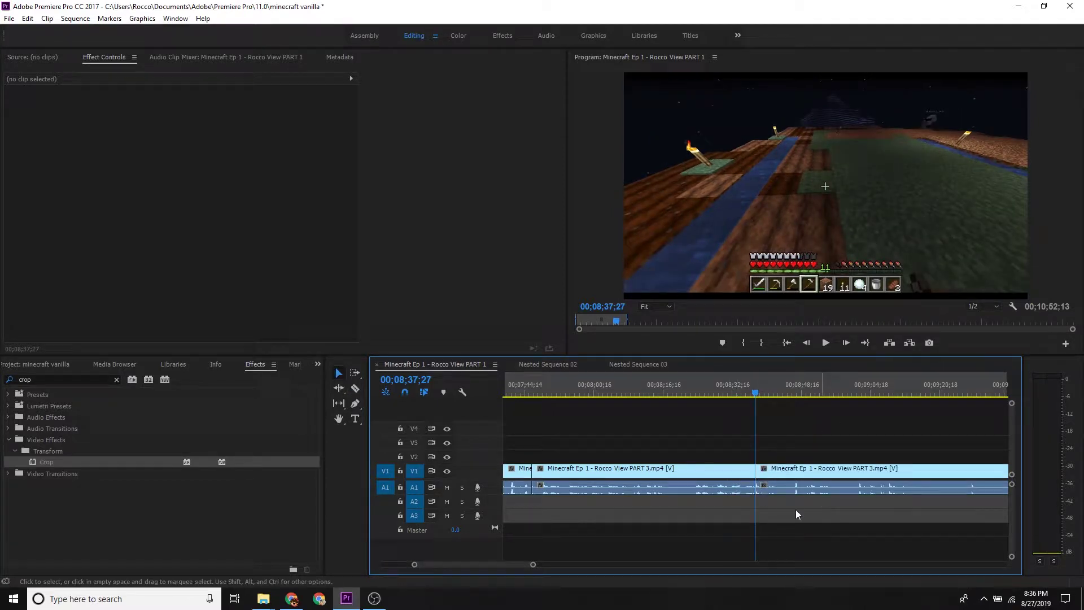
Review the footage from about 08;44, scrubbing ahead to about 09;14.
scroll(552, 551, "down", 3)
scroll(557, 551, "down", 2)
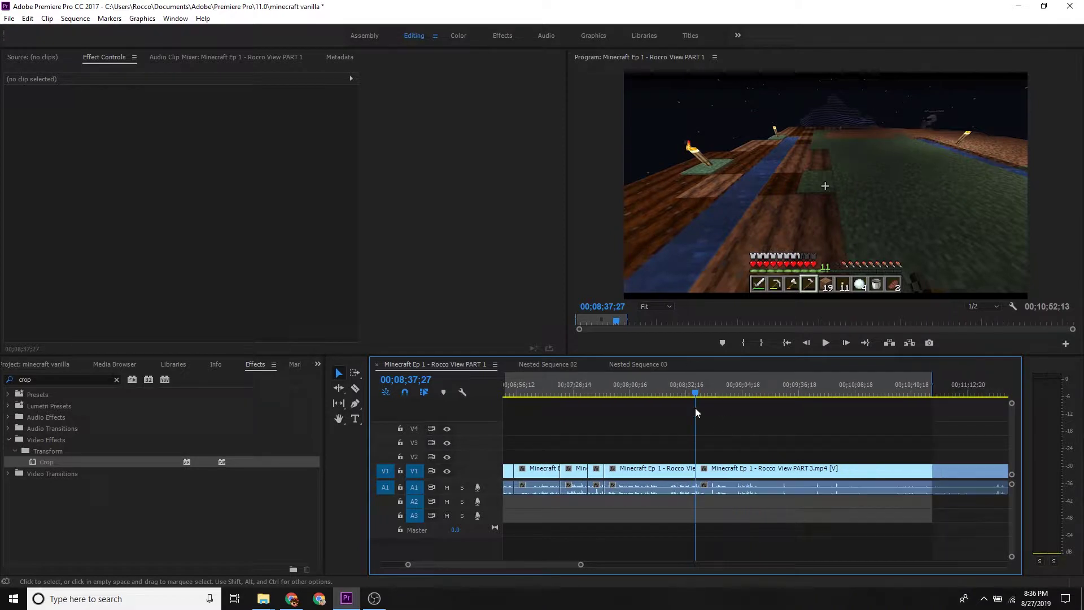
left_click(707, 388)
key("space")
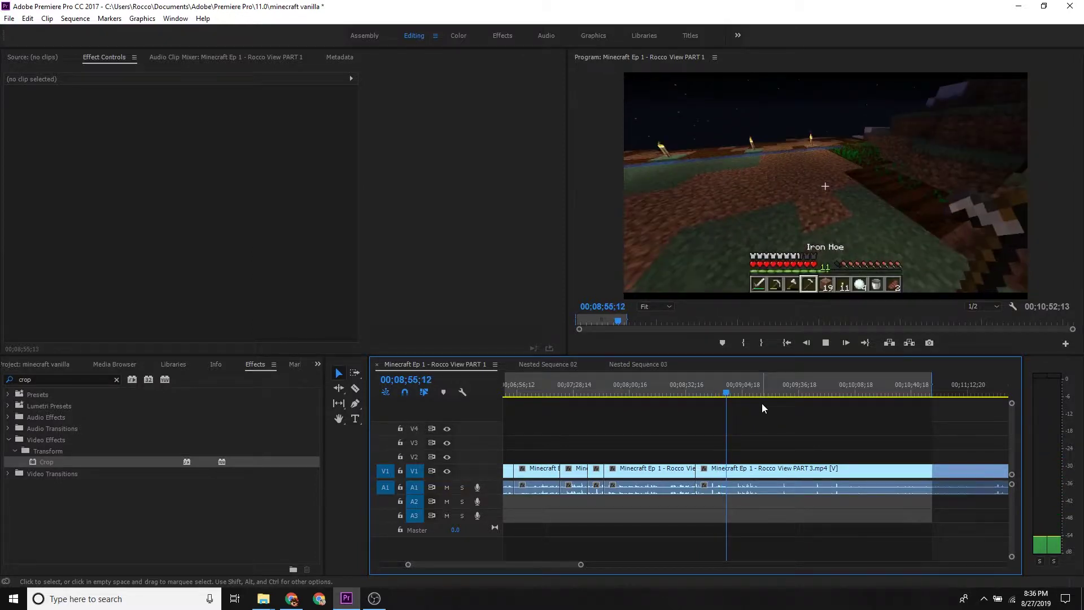
left_click_drag(743, 384, 738, 391)
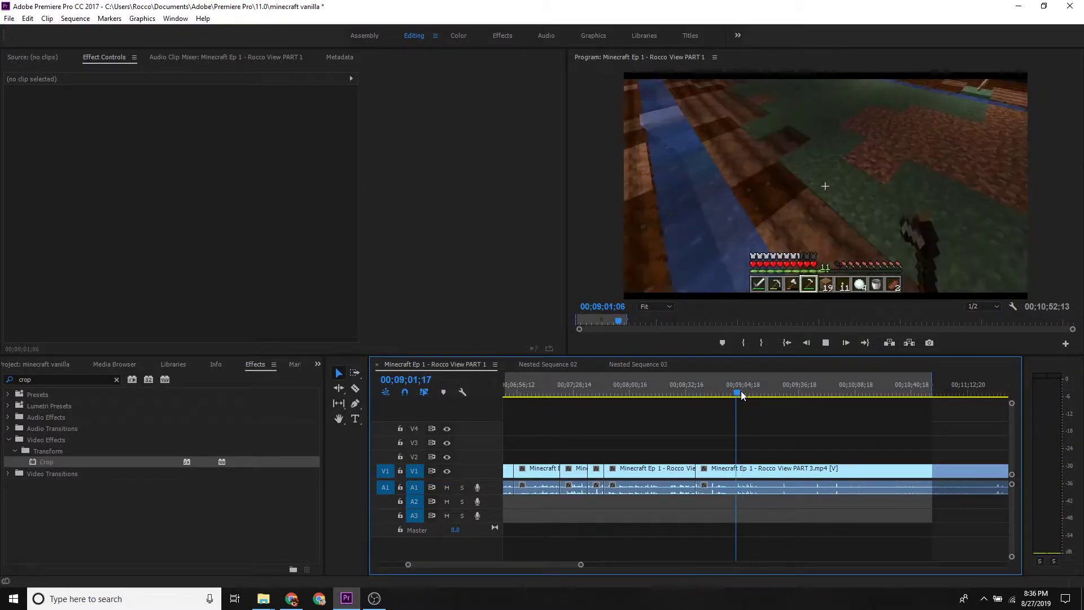
left_click_drag(741, 391, 757, 388)
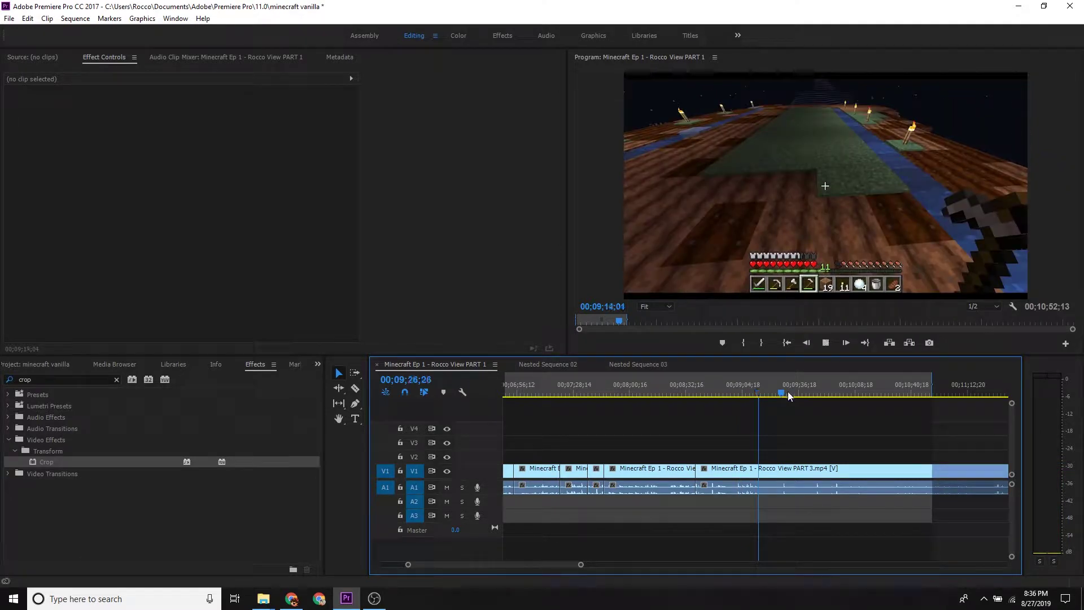
key("space")
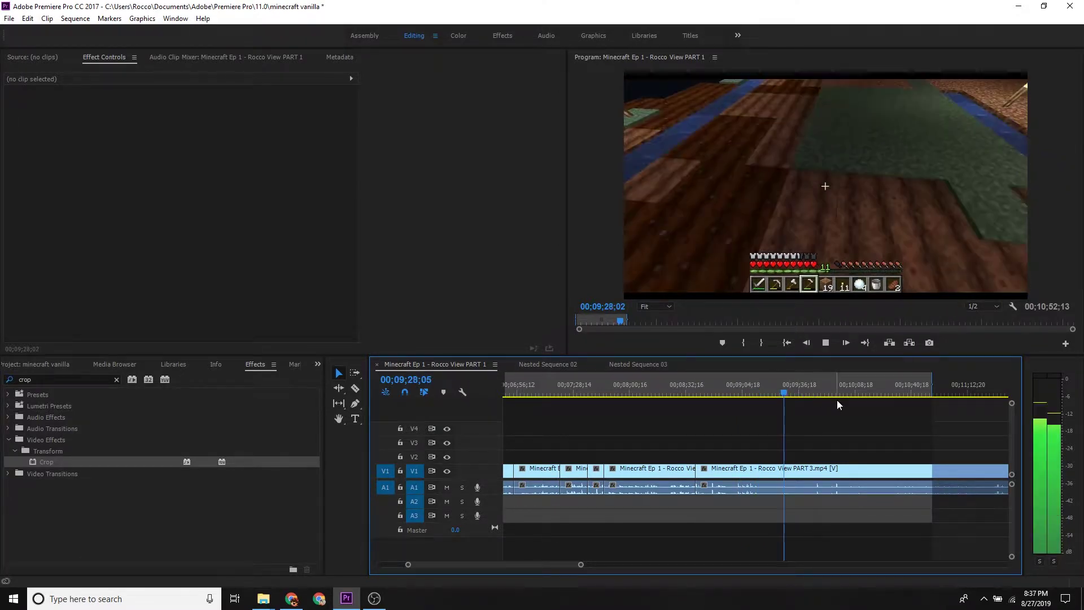
scroll(847, 435, "down", 3)
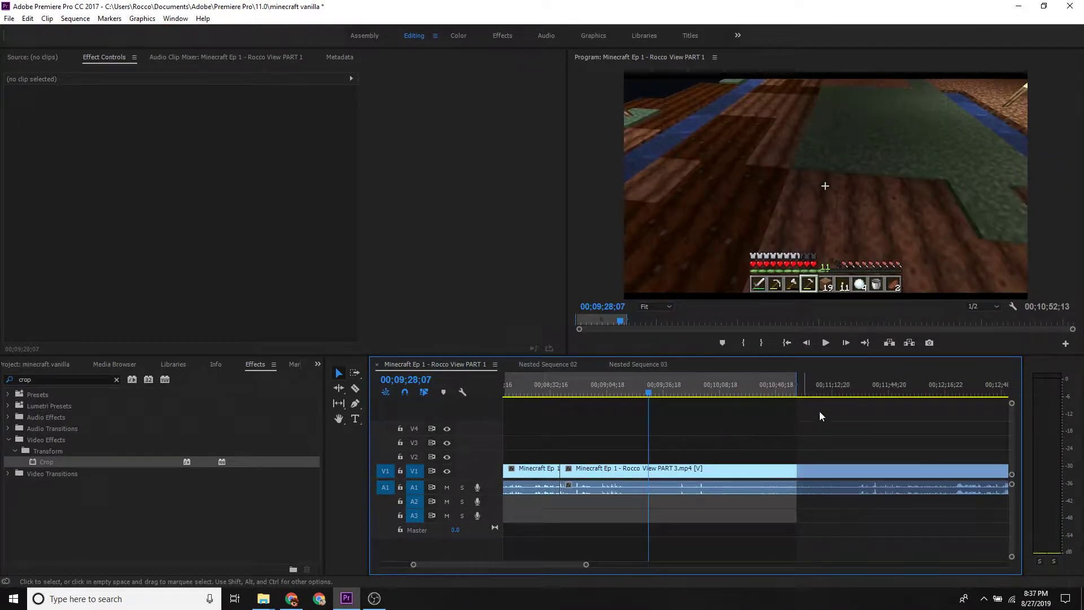
left_click(860, 386)
key("space")
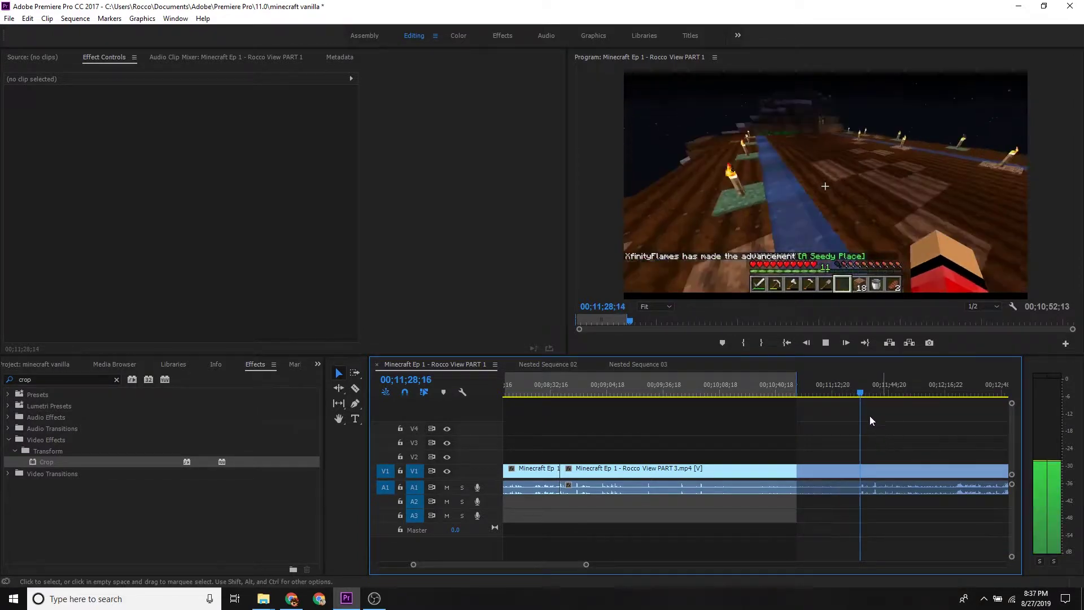
left_click(859, 386)
key("c")
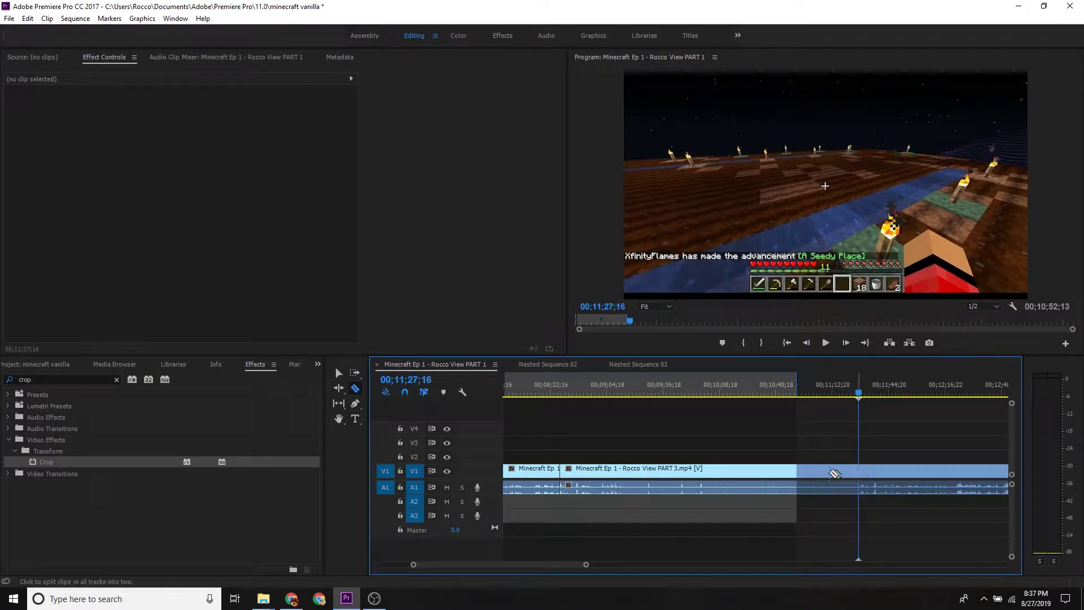
left_click(858, 474)
key("v")
left_click(819, 473)
key("Delete")
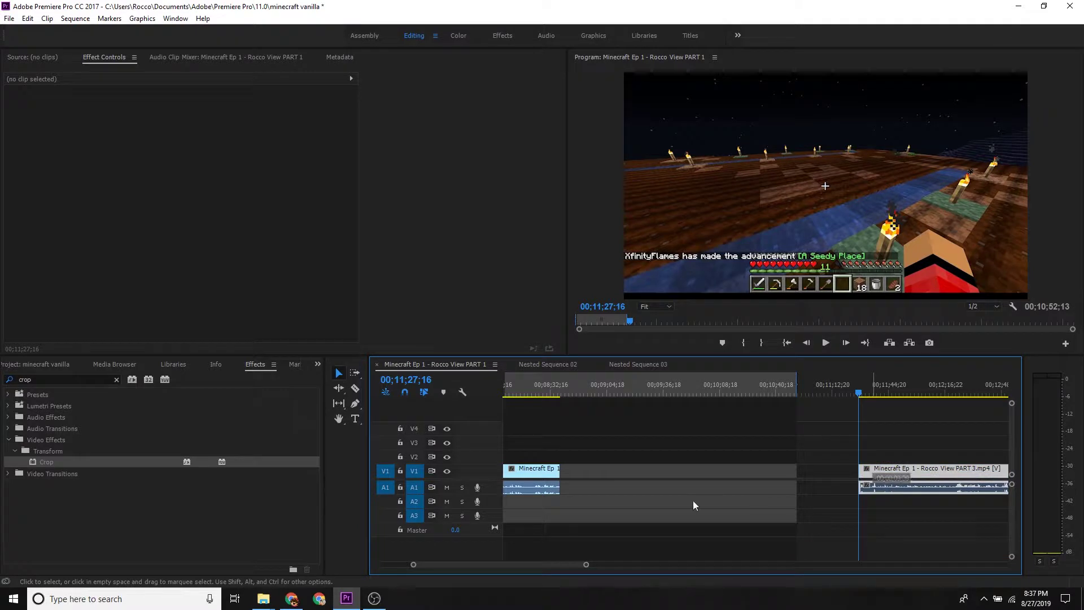
left_click(693, 473)
key("Delete")
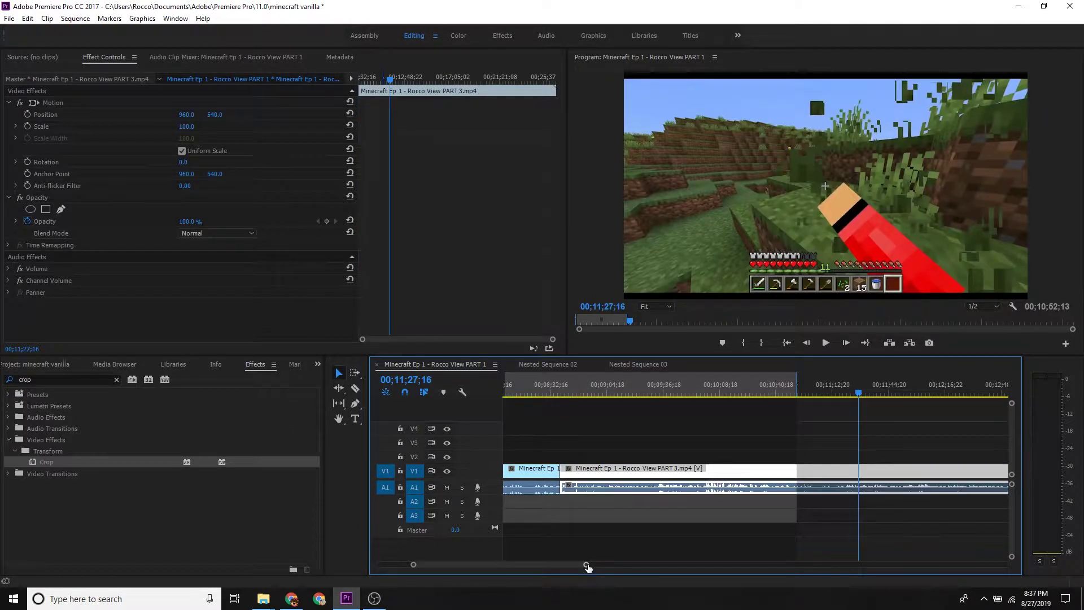
left_click_drag(587, 566, 765, 564)
key("=")
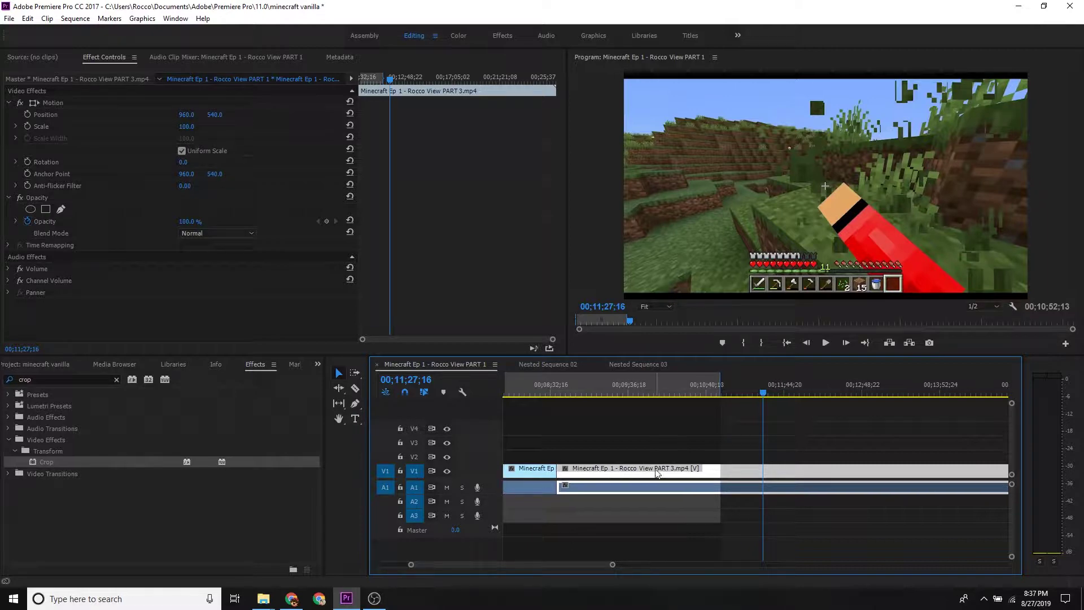
key("Up")
key("space")
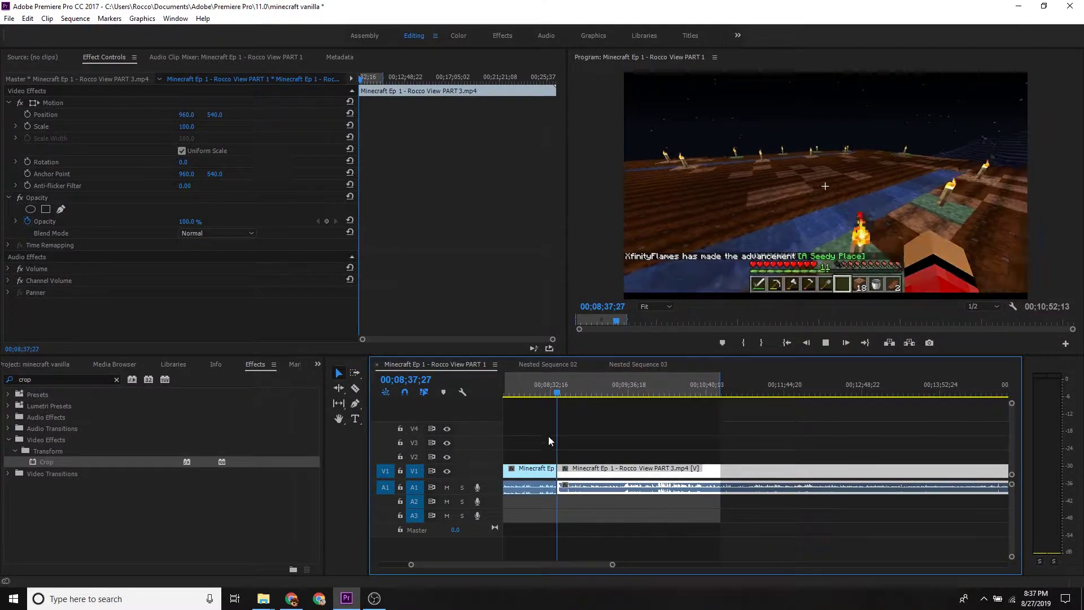
left_click(649, 438)
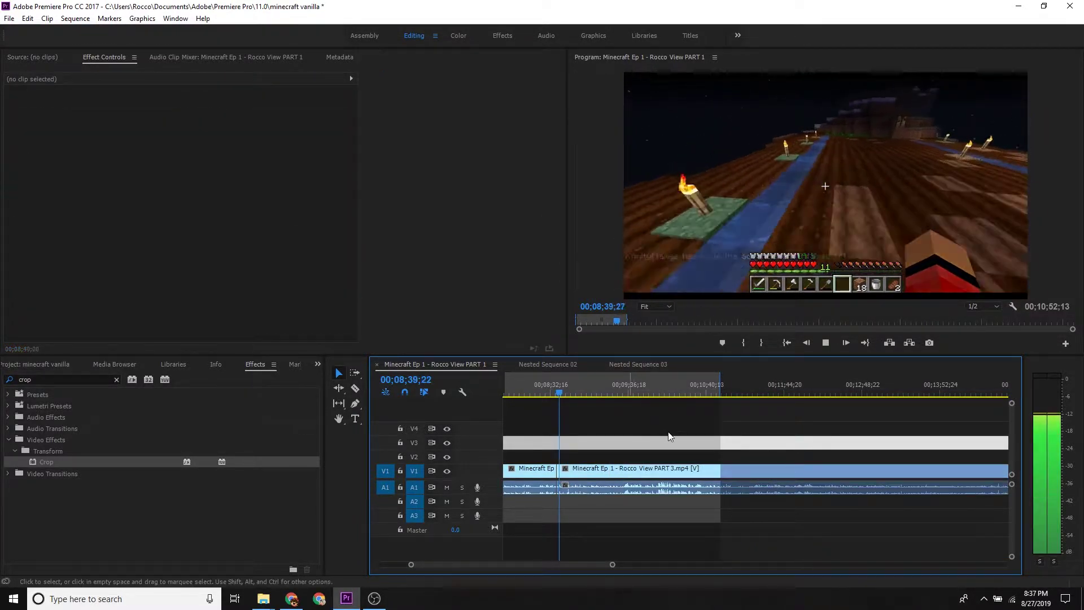
left_click(658, 435)
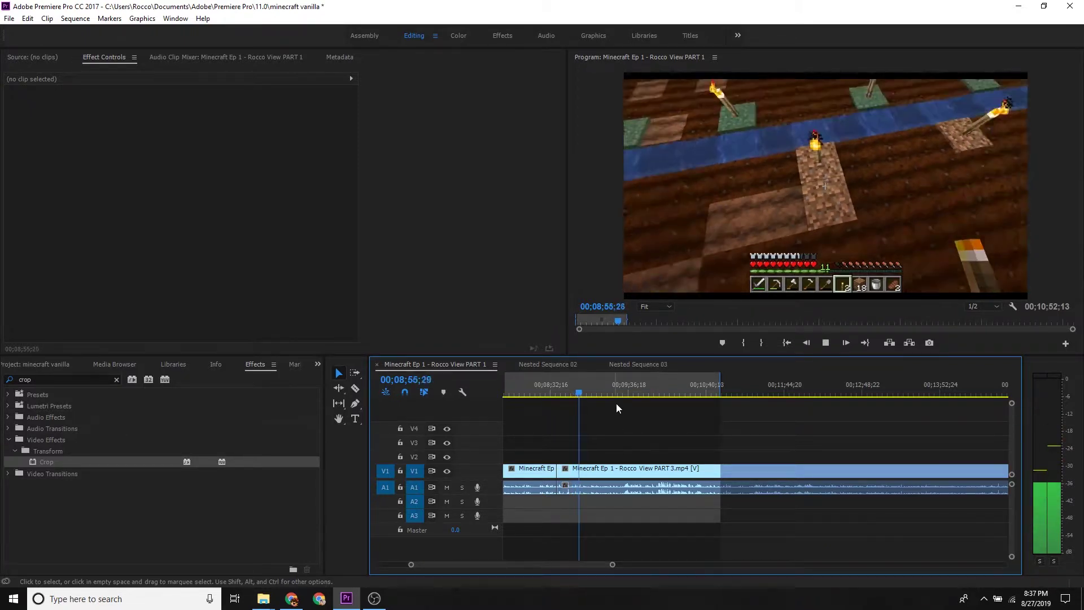
left_click(621, 387)
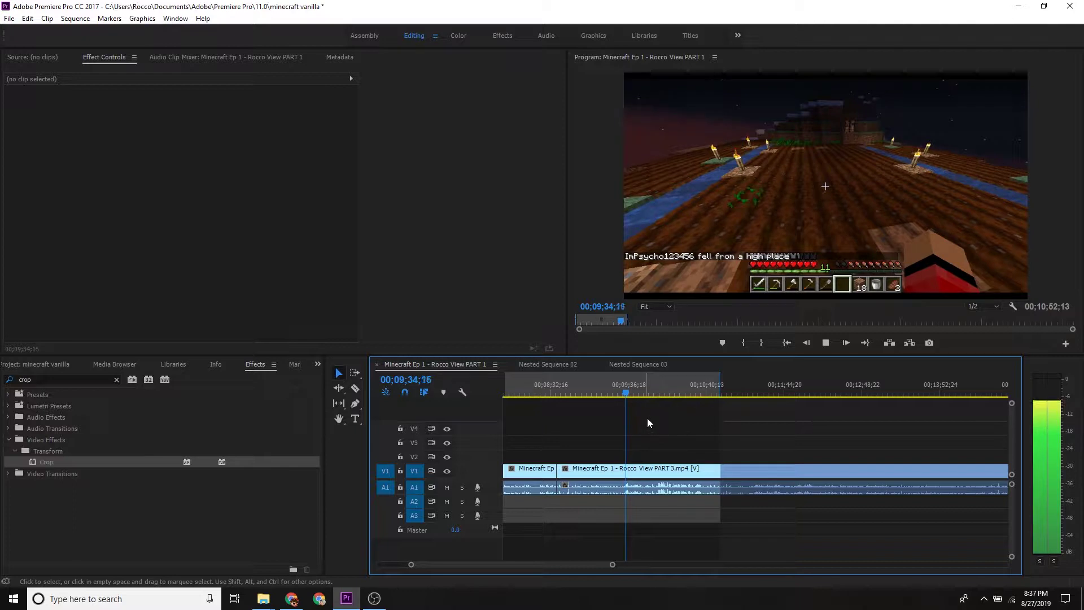
left_click(619, 387)
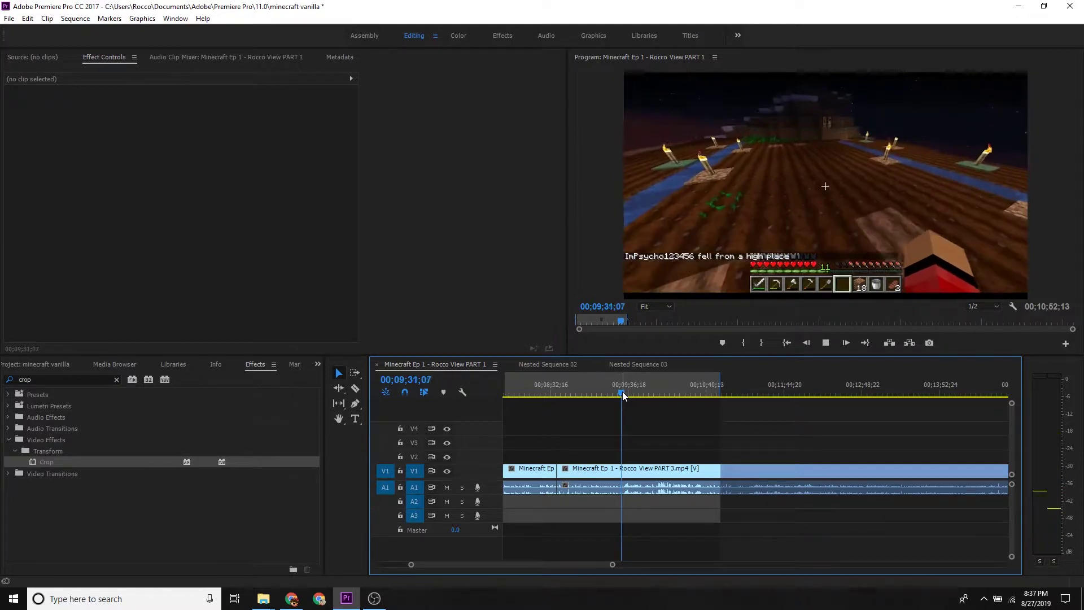
left_click(617, 389)
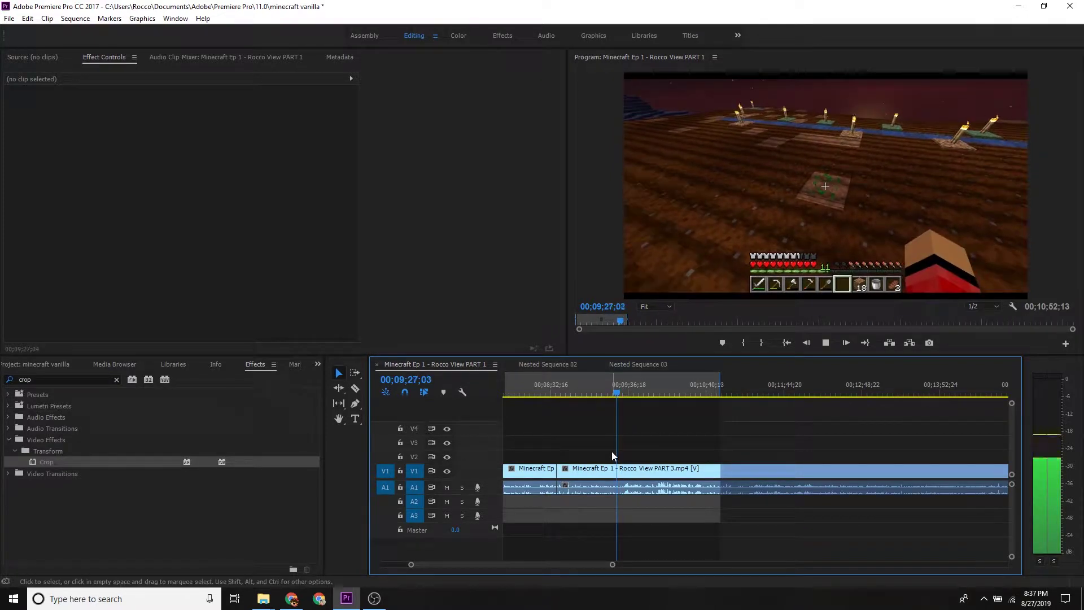
key("space")
key("c")
Split the clip at 09;28, delete the earlier piece, and slide the PART 3 clip left.
left_click(619, 473)
key("v")
left_click(593, 472)
key("Delete")
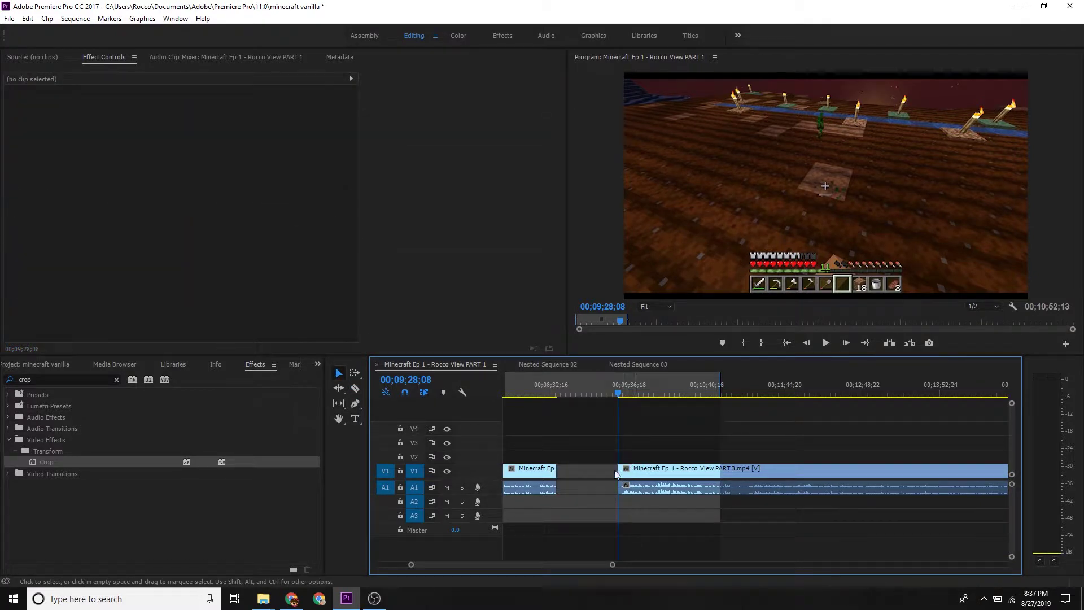
left_click_drag(629, 474, 570, 474)
Play back the new join, stopping at 10;03.
key("Up")
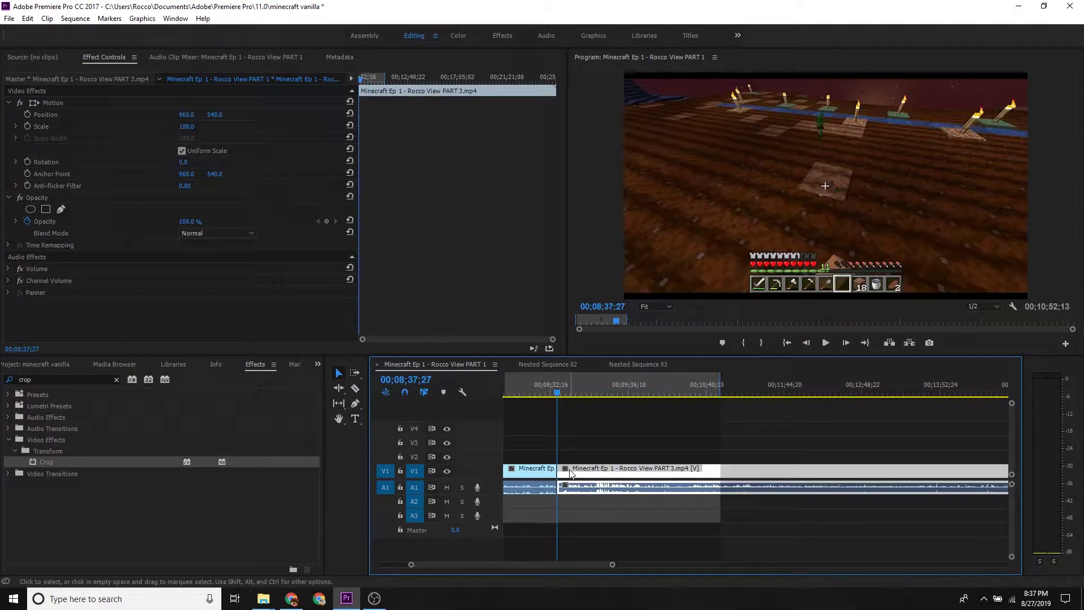
left_click(635, 441)
key("space")
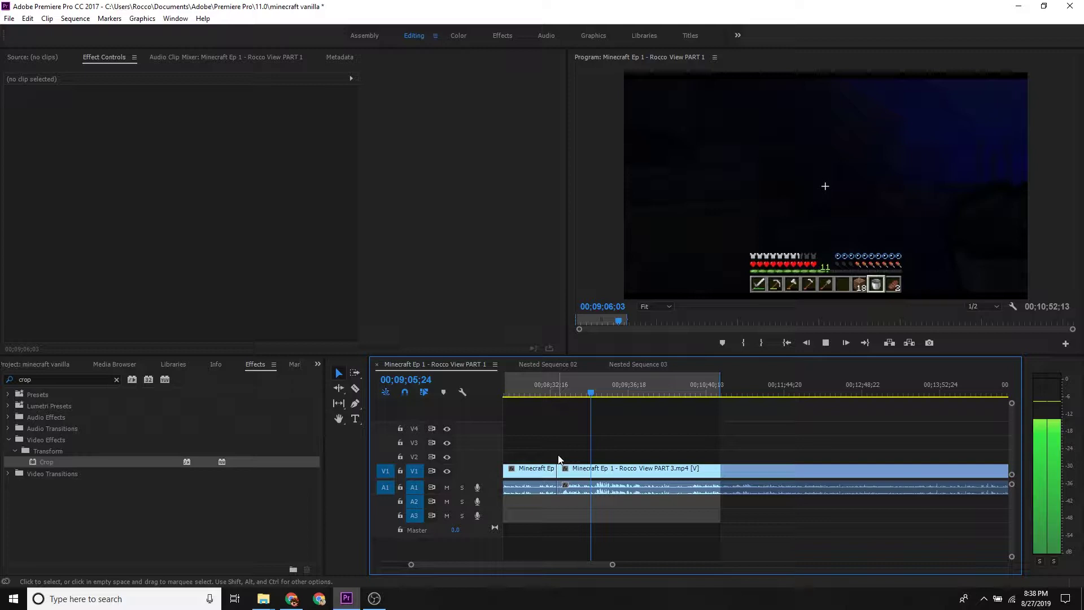
key("space")
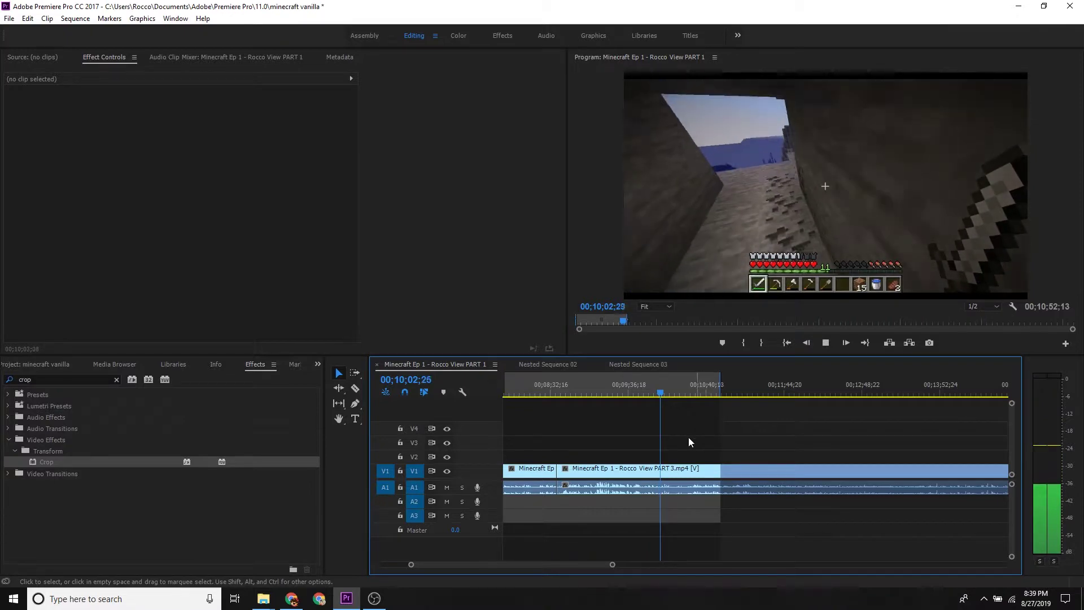
key("space")
Split the PART 3 clip at 10;03 and review playback from 10;24 and 11;06.
key("c")
left_click(662, 469)
key("v")
key("space")
left_click(698, 390)
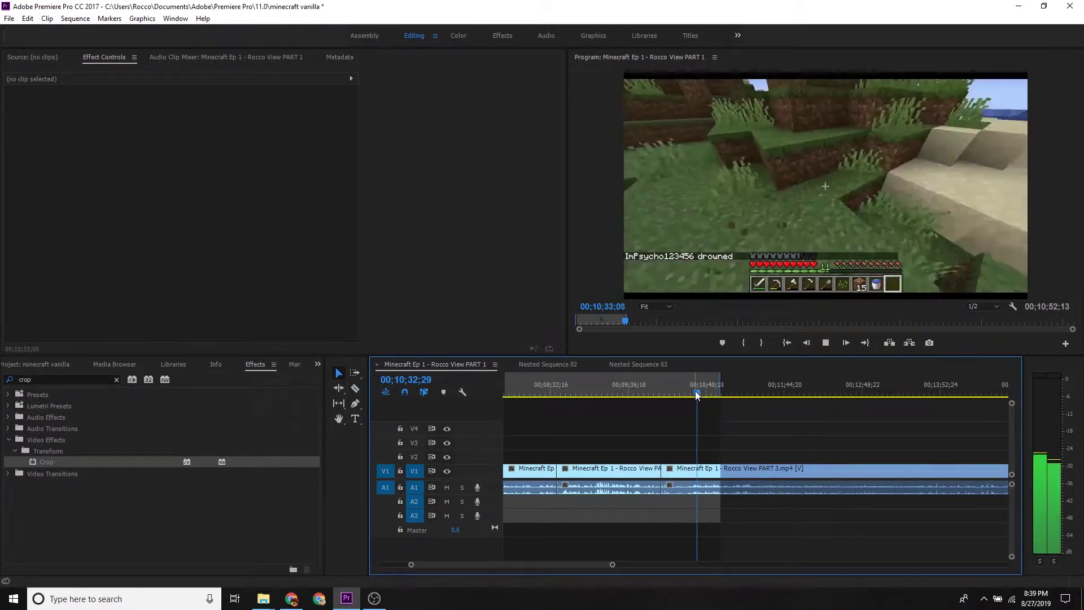
left_click_drag(696, 393, 686, 389)
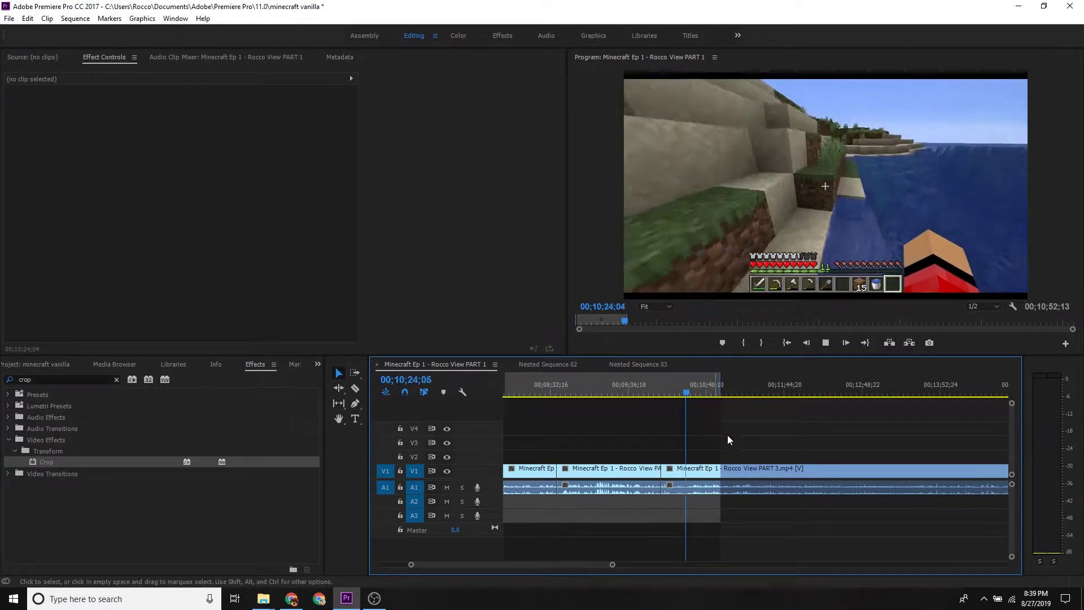
key("space")
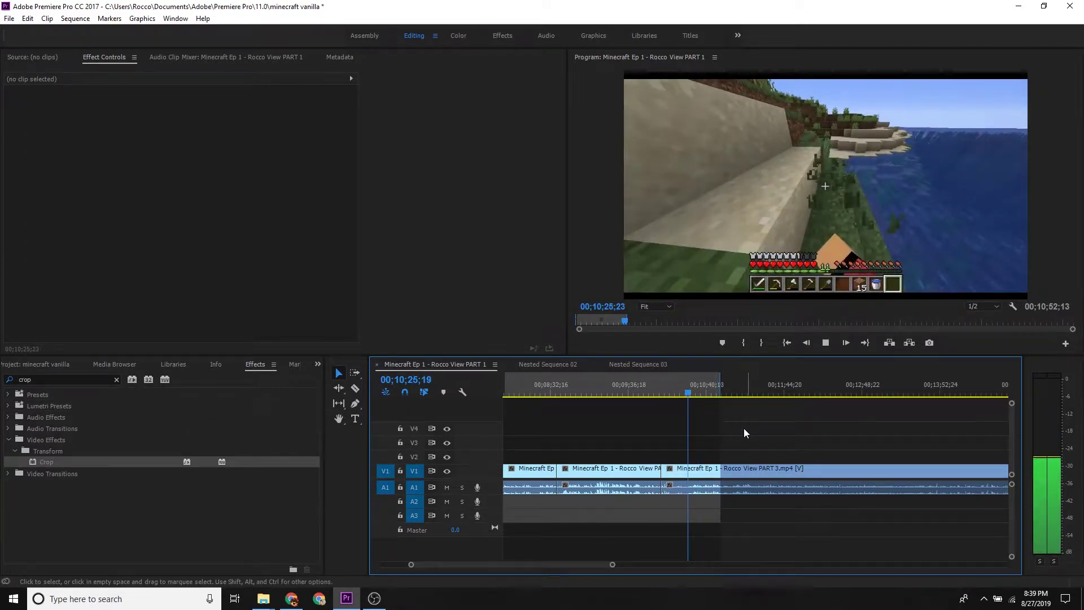
left_click(738, 392)
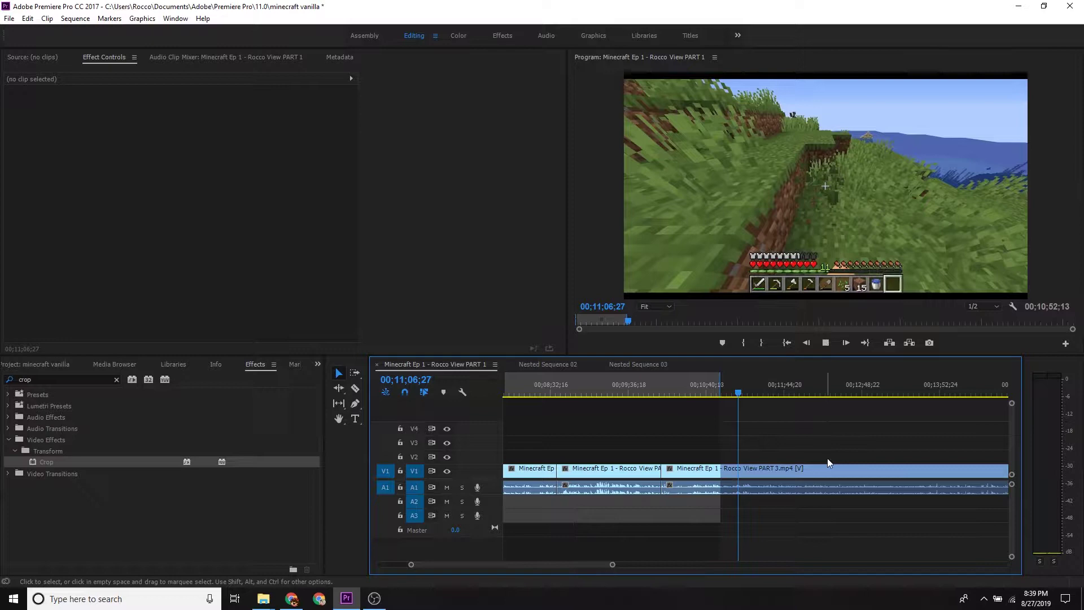
key("space")
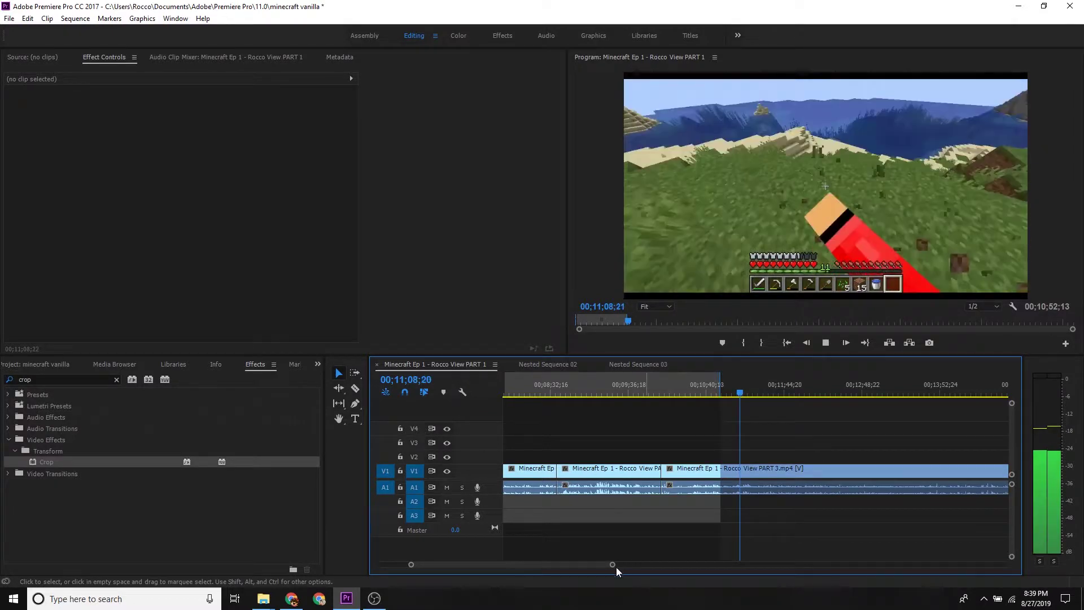
Zoom the timeline out, locate about 17;26 by playback, and razor the clip there.
left_click_drag(614, 565, 673, 564)
scroll(665, 524, "down", 2)
mouse_move(677, 565)
left_mouse_down()
mouse_move(743, 403)
mouse_move(716, 390)
mouse_move(738, 373)
mouse_move(732, 367)
left_mouse_up()
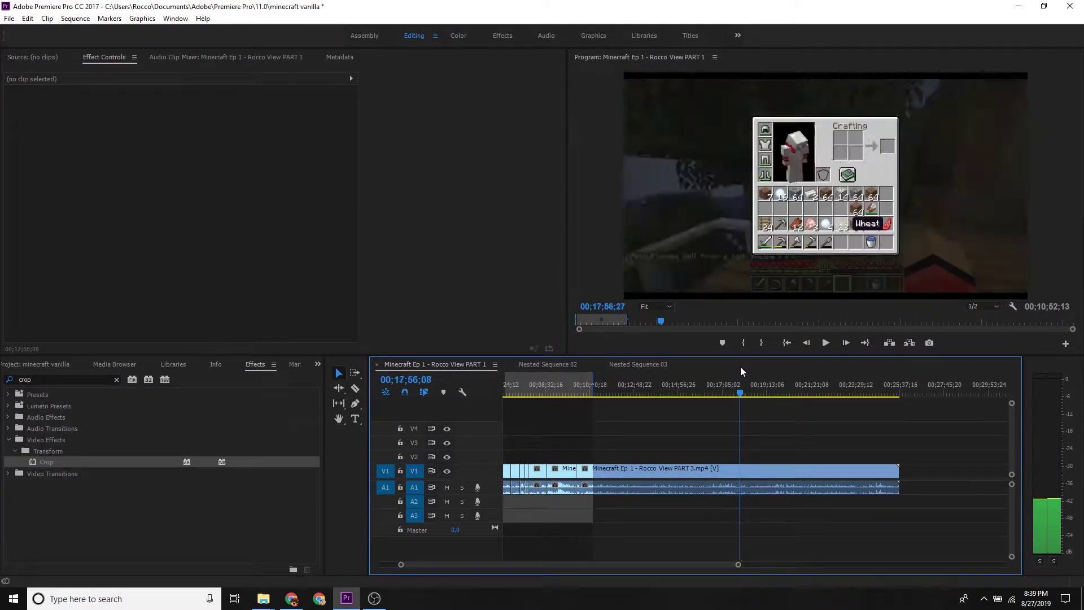
left_click_drag(731, 366, 724, 365)
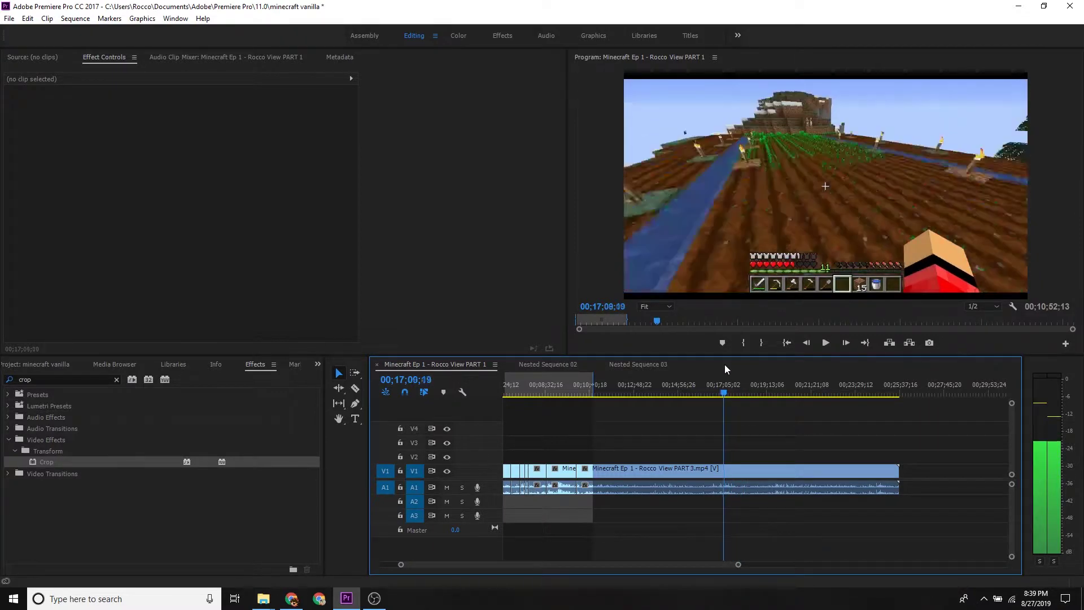
key("space")
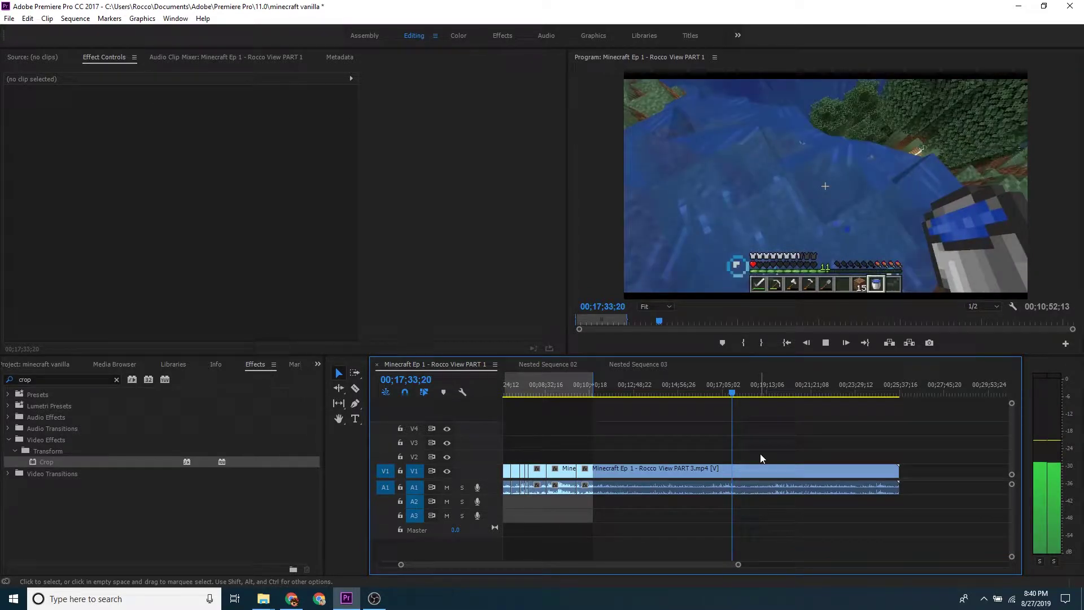
key("space")
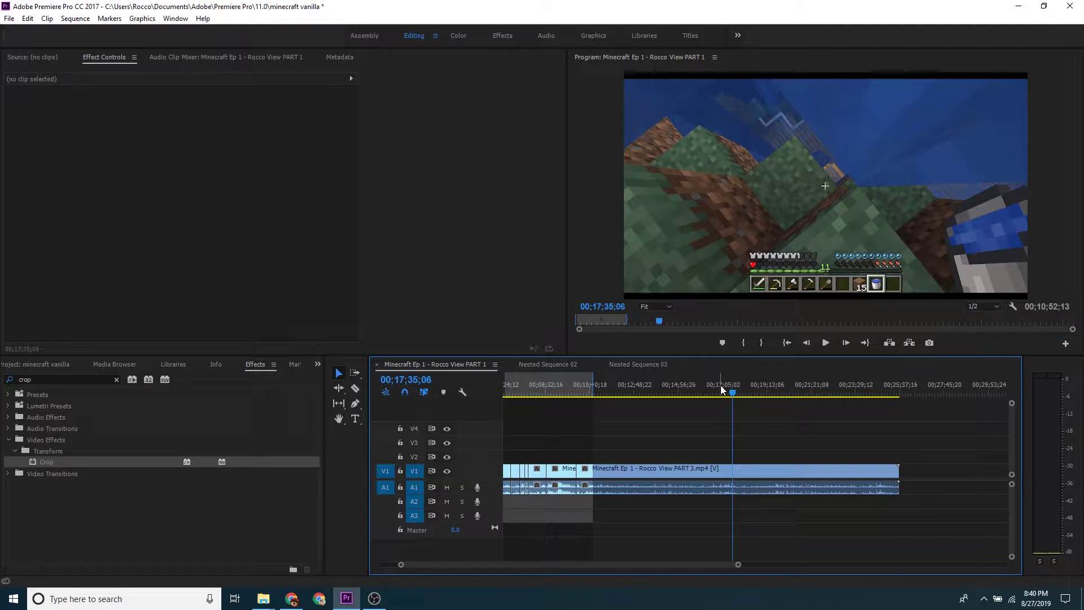
left_click_drag(721, 385, 730, 389)
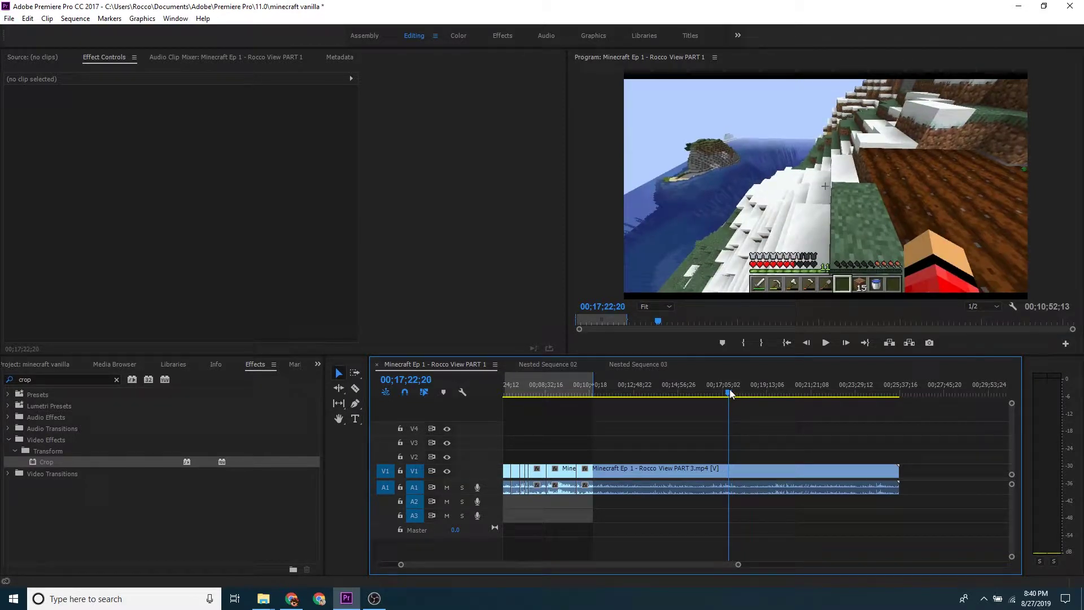
left_click_drag(730, 389, 731, 385)
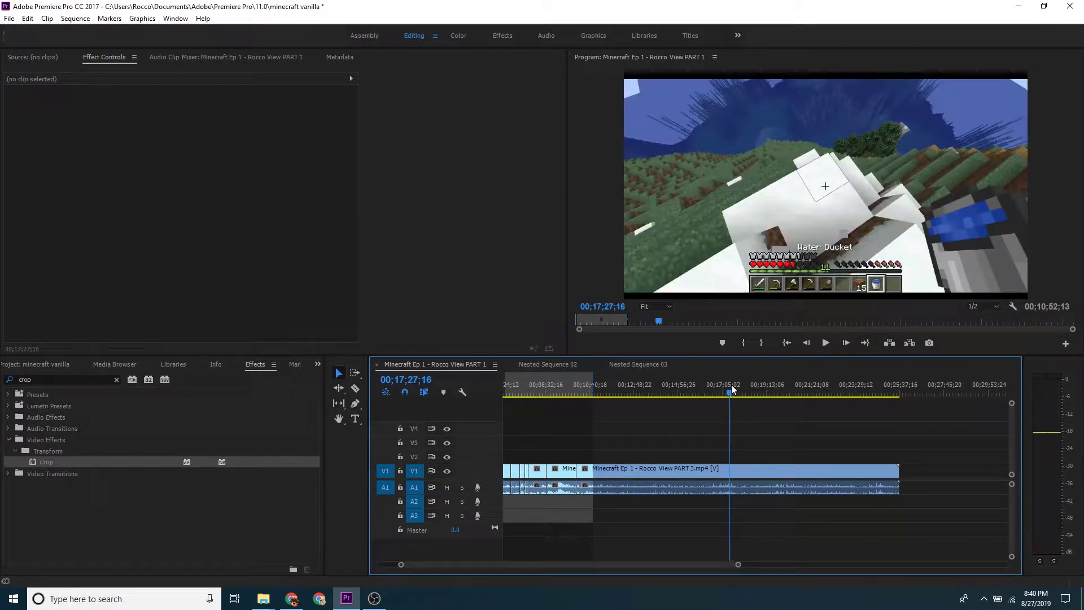
key("c")
left_click(730, 470, "shift")
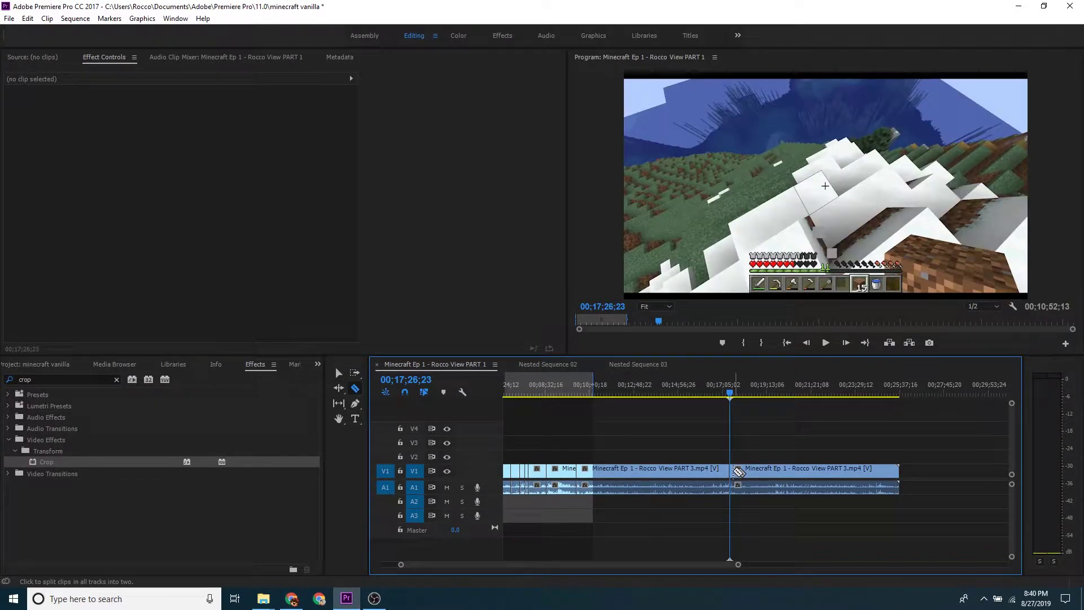
Split at about 17;26, delete the piece from 10;03 to 17;26, and slide the later clip left.
left_click(737, 470, "shift")
key("v")
left_click(712, 463)
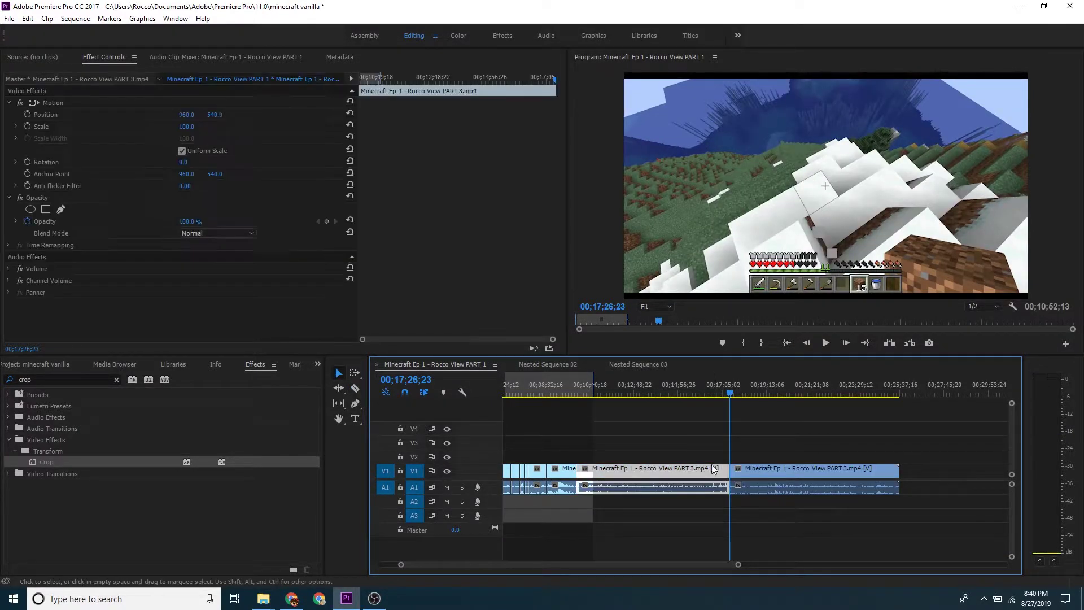
left_click(670, 449)
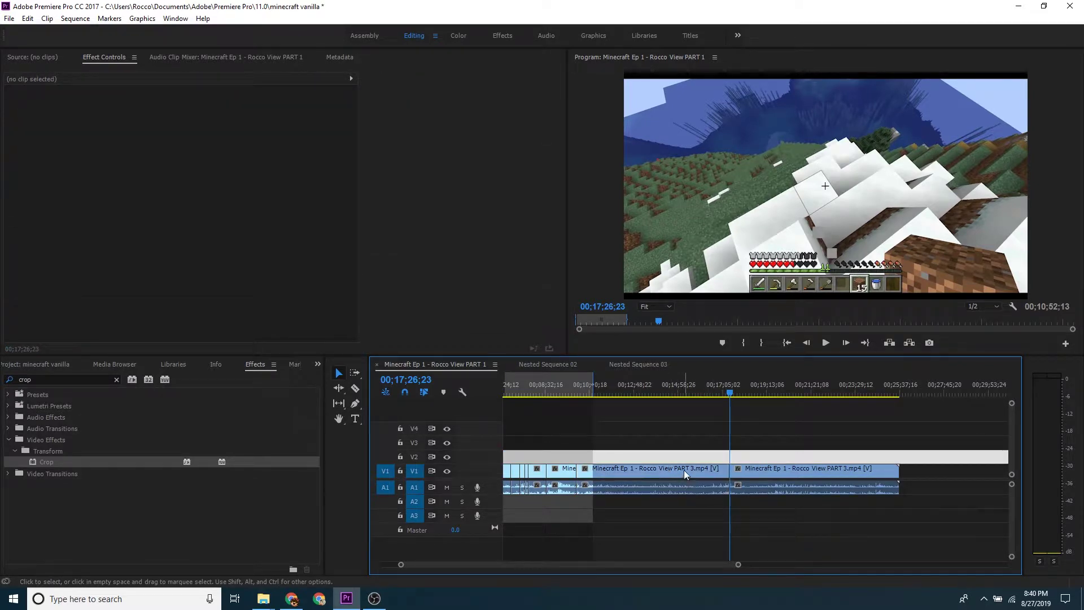
left_click(684, 470)
key("Delete")
left_click_drag(761, 469, 607, 469)
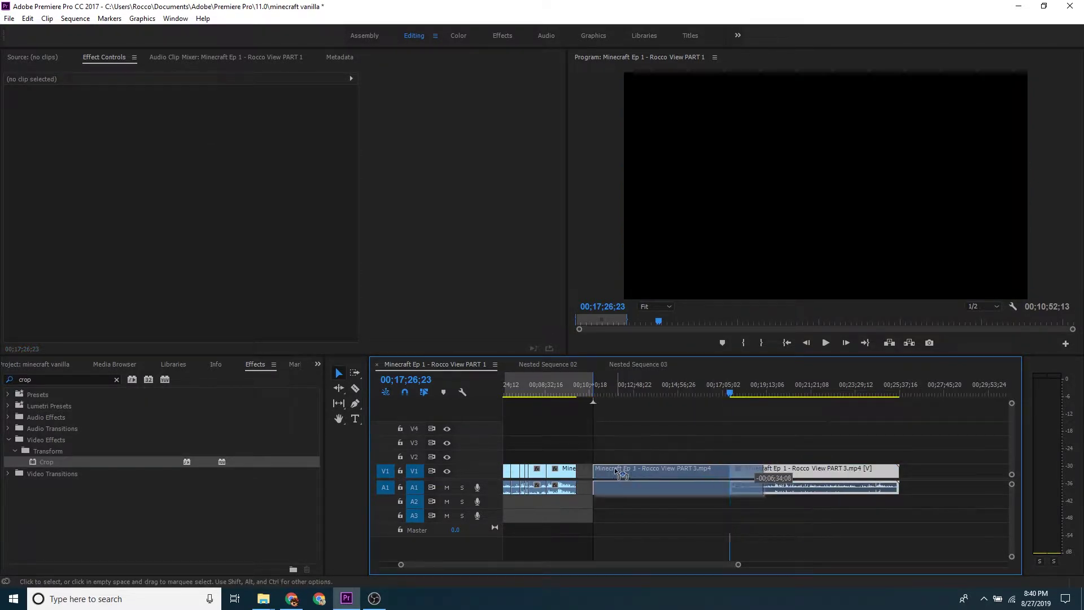
Play back from the new join at the start of the moved clip.
key("Up")
key("space")
left_click(723, 431)
left_click(691, 446)
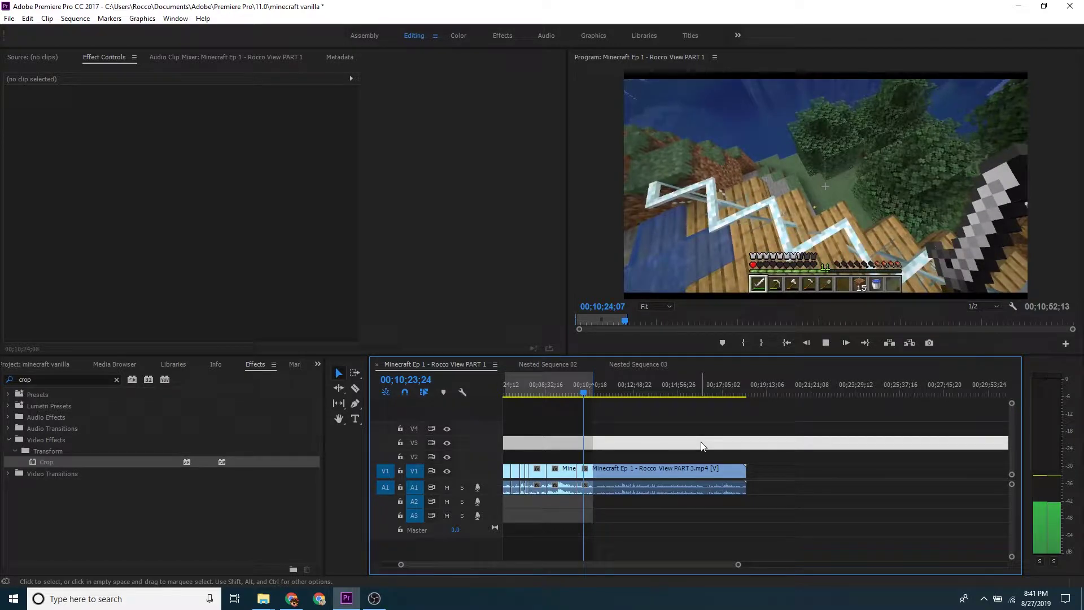
Select the trailing PART 3 clip, scrub through it to about 16;27, and delete it.
key("space")
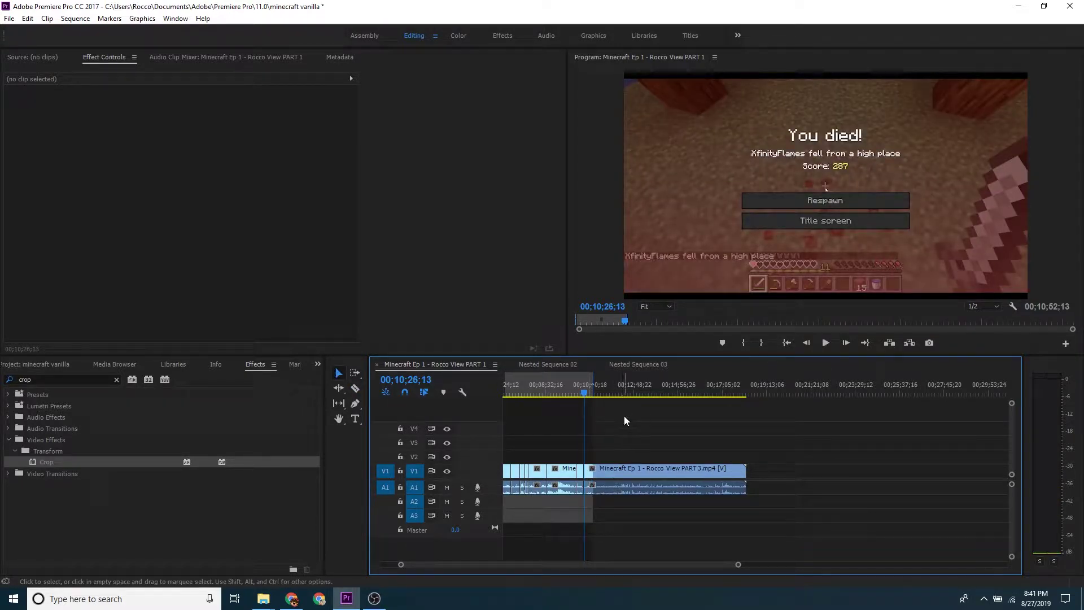
left_click(610, 472)
left_click(668, 390)
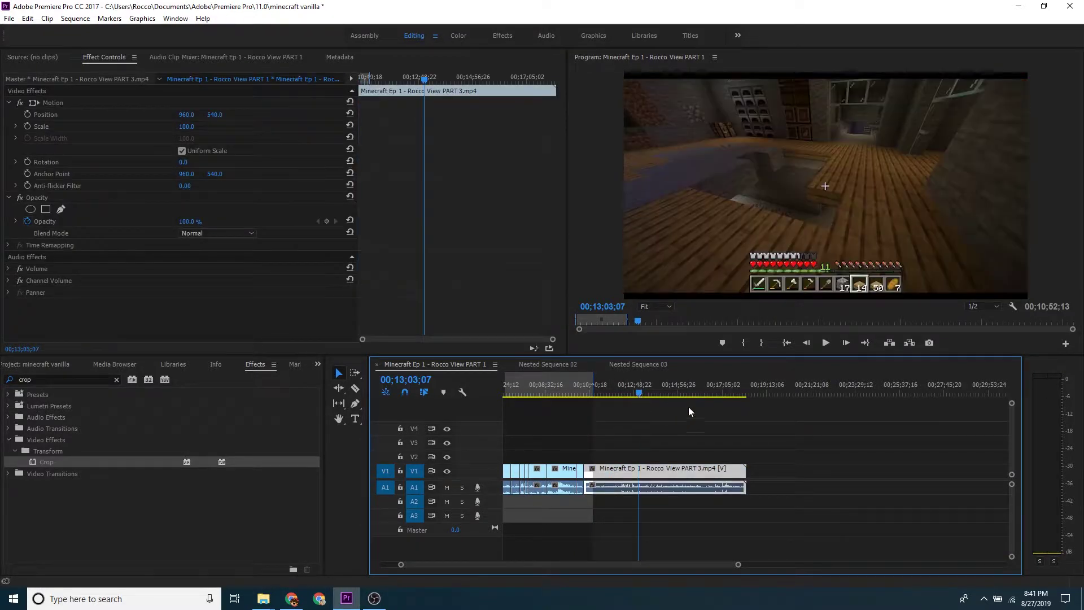
left_click_drag(671, 390, 709, 389)
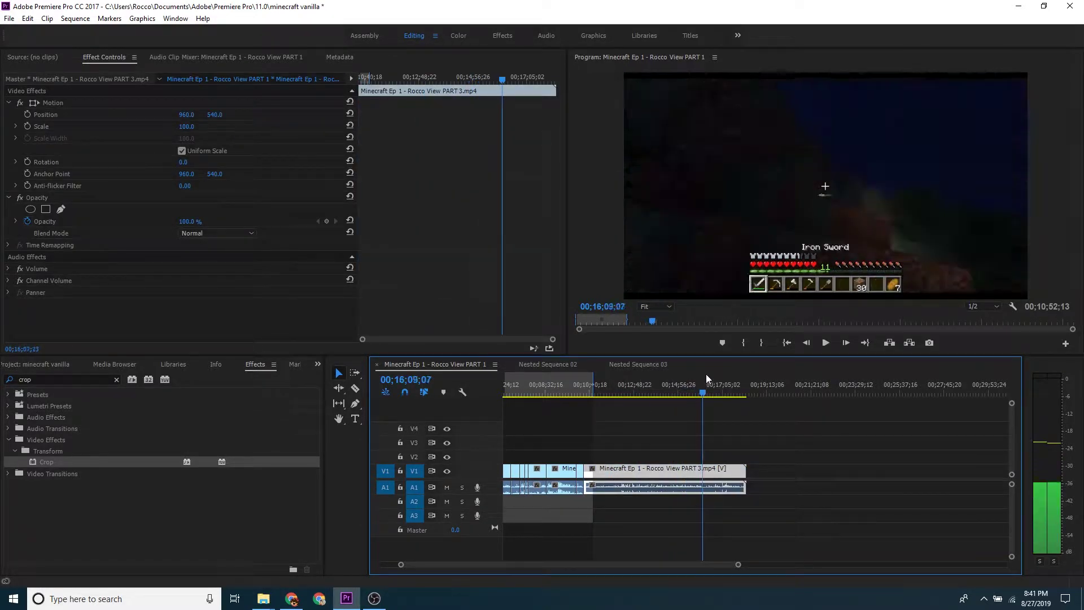
key("Delete")
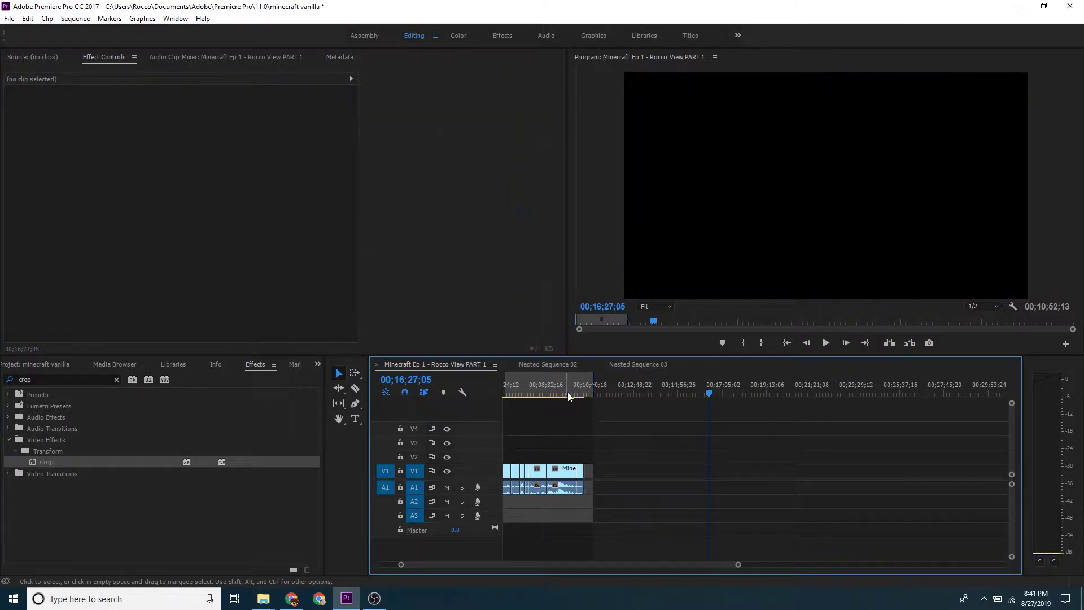
Play the new ending from about 09;57 to 10;09.
left_click(575, 393)
key("space")
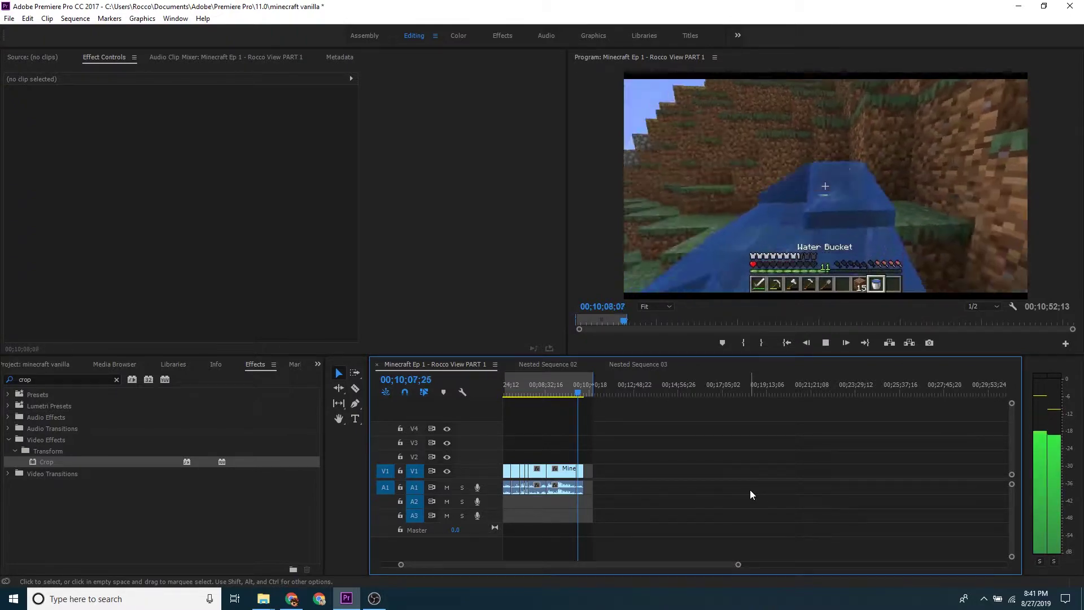
key("space")
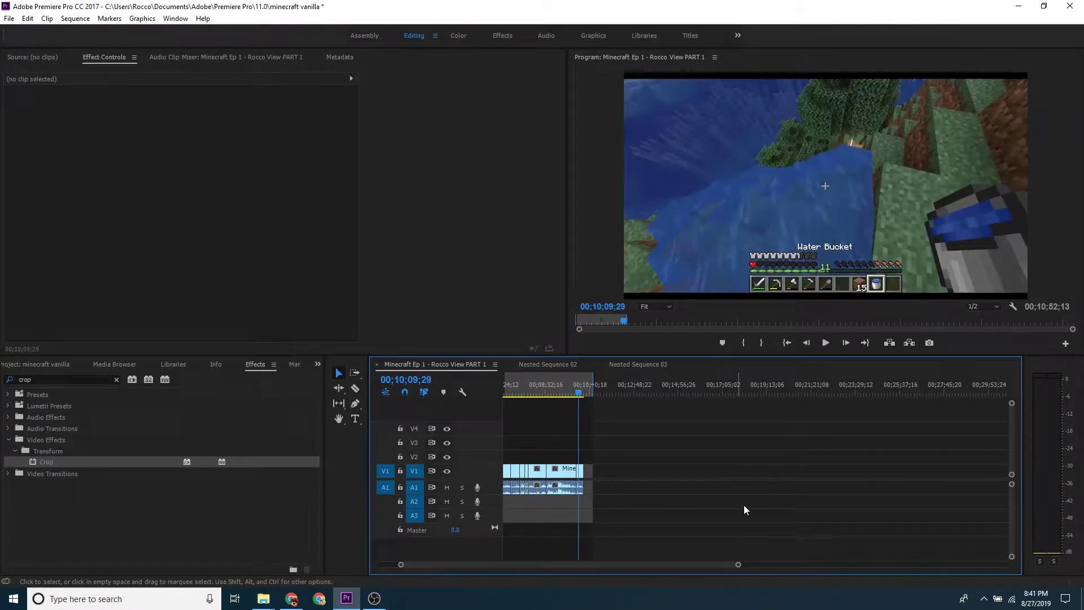
Zoom in on the sequence end and split the clip just before 00;10;08.
left_click_drag(738, 565, 517, 565)
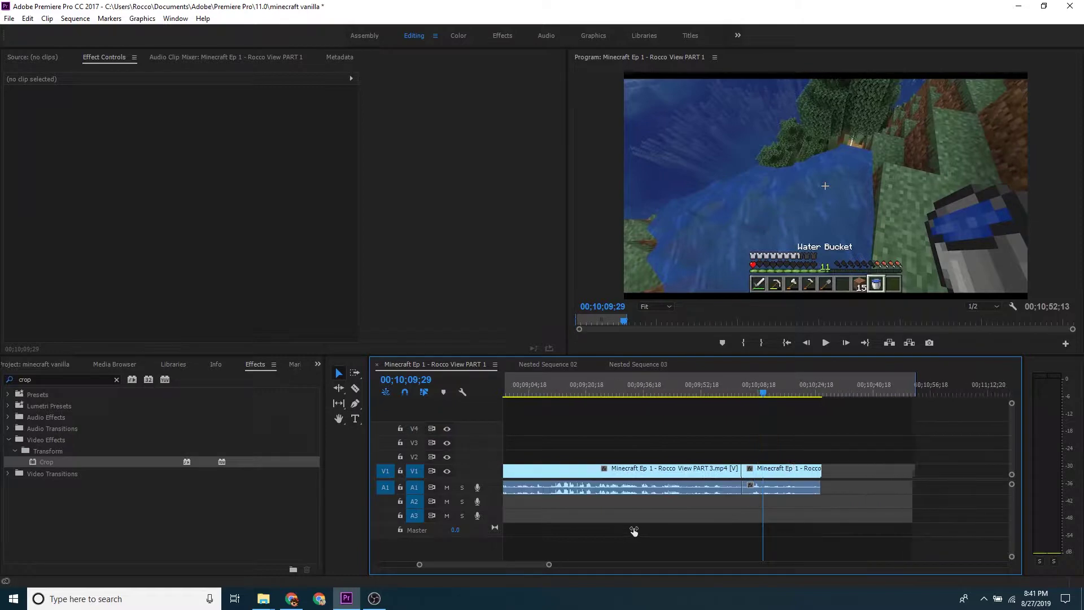
mouse_move(749, 385)
left_mouse_down()
mouse_move(740, 387)
mouse_move(750, 387)
left_mouse_up()
key("space")
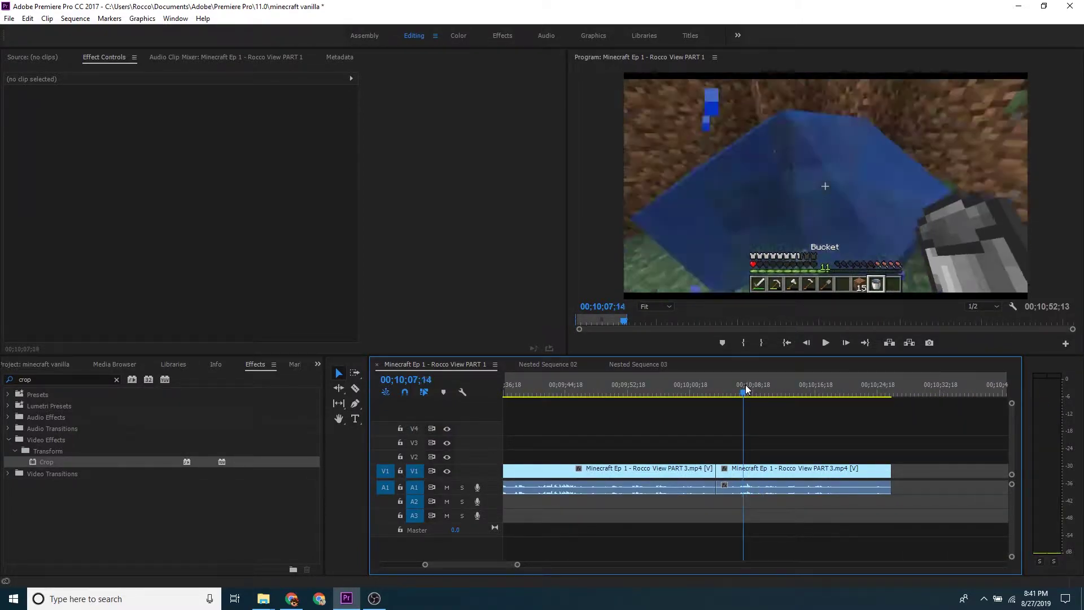
key("Left")
key("Left")
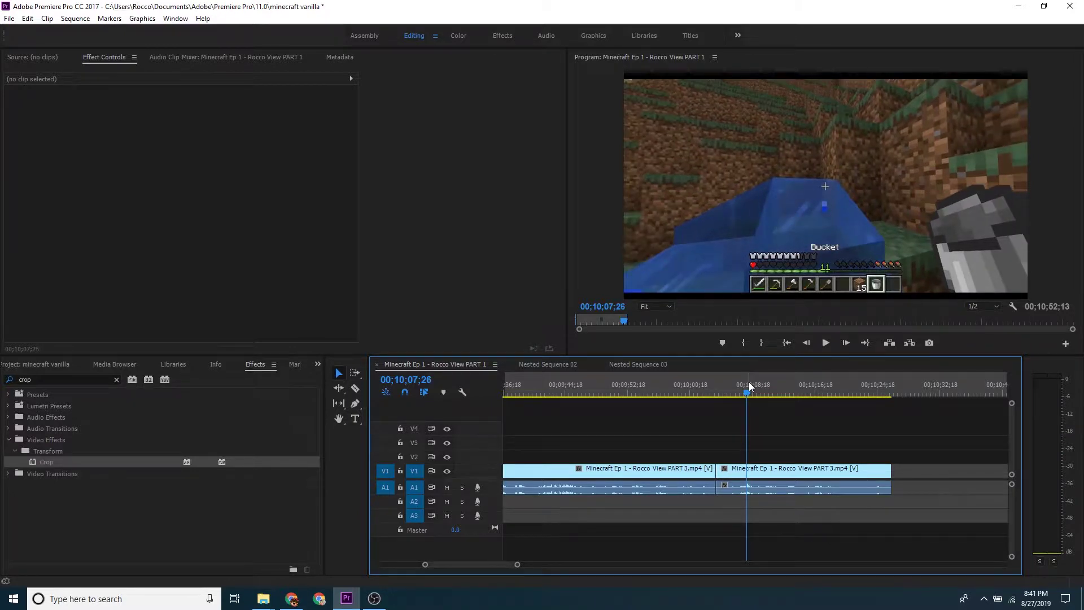
key("Left")
key("Left")
left_click(338, 373)
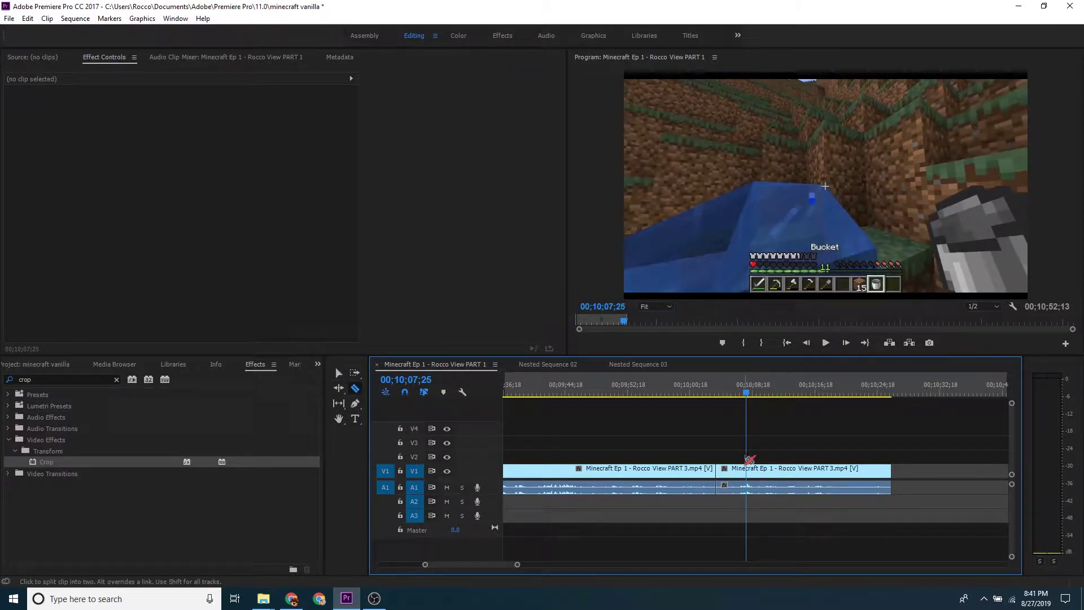
key("ctrl+k")
key("space")
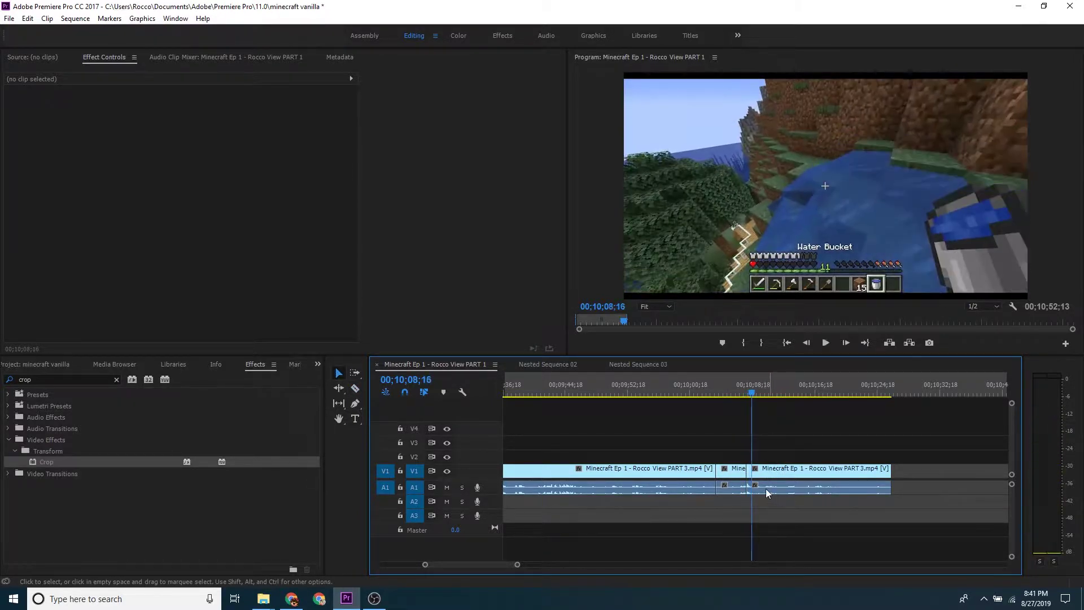
Find the end of the short piece after the cut and remove it, closing the gap.
left_click(750, 386)
key("space")
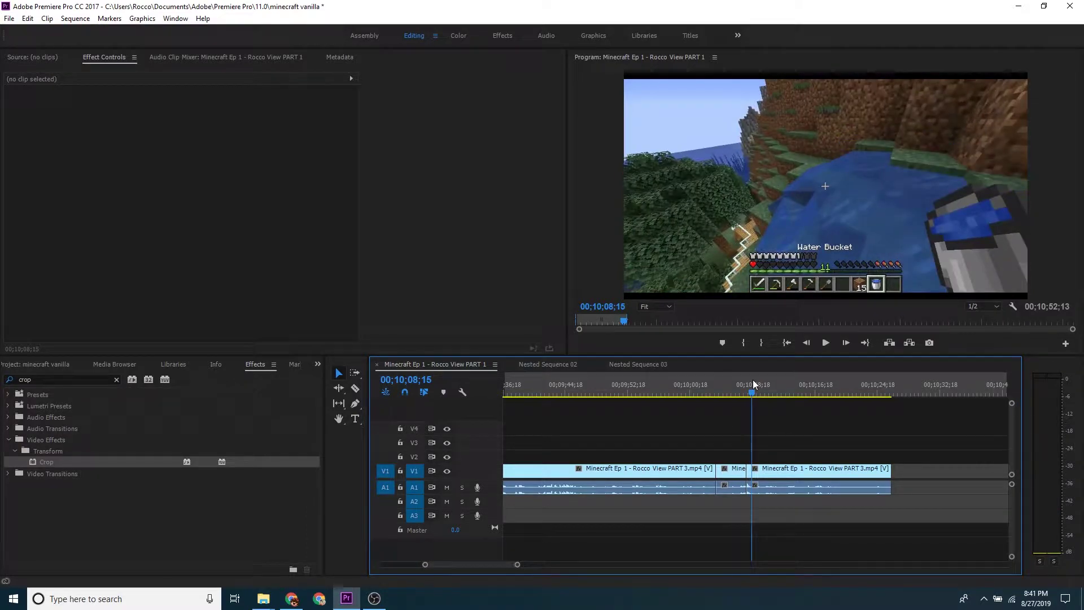
key("space")
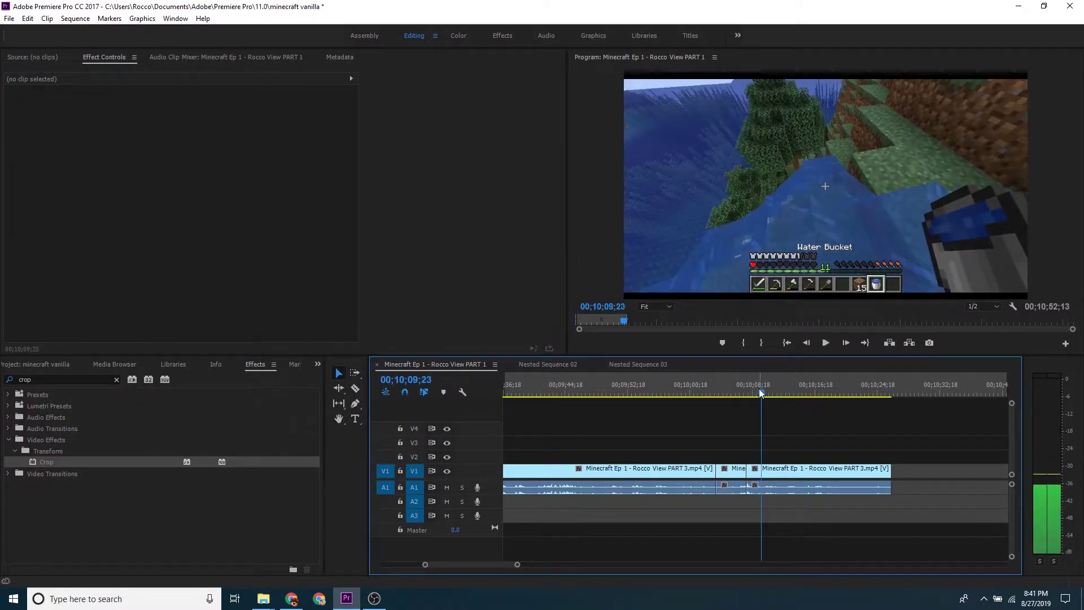
left_click(754, 387)
left_click(757, 396)
left_click(757, 469)
left_click_drag(765, 469, 757, 468)
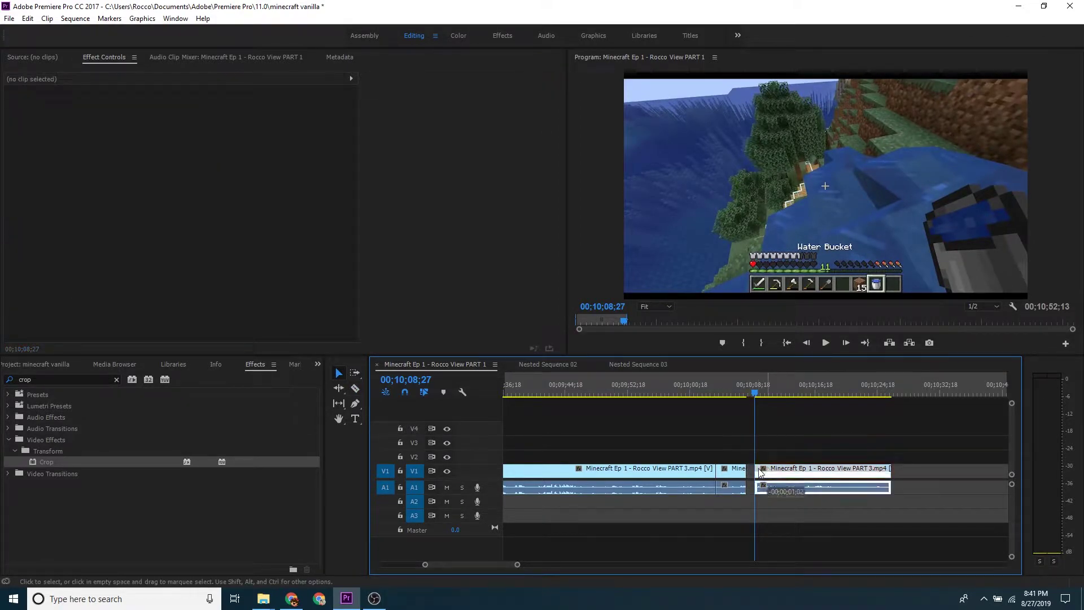
Replay the edit and extend the short clip's end toward 00;10;09;19.
left_click(732, 387)
left_click(789, 460)
key("space")
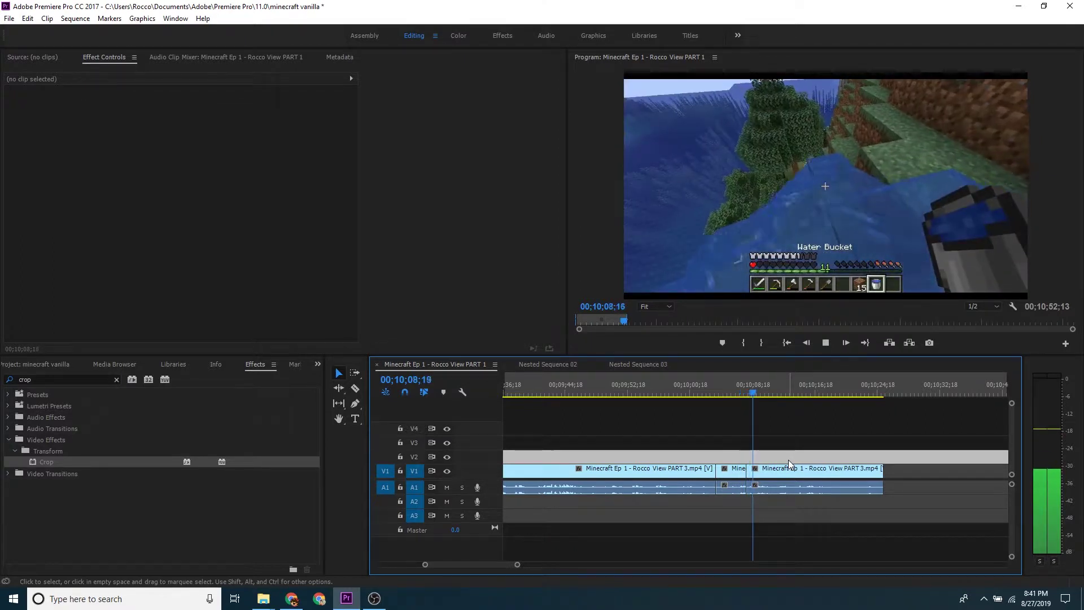
key("space")
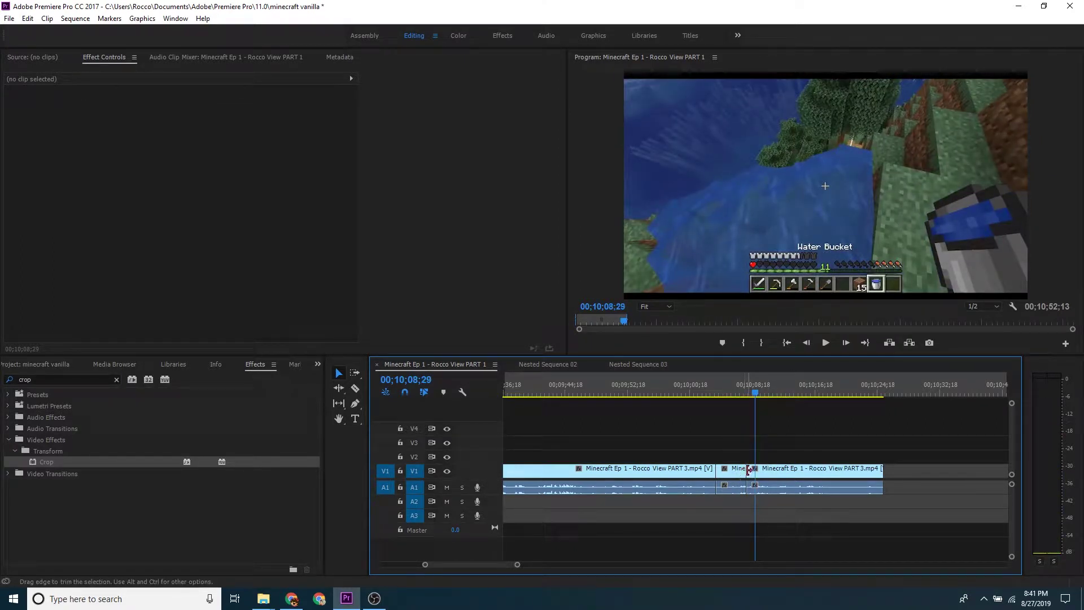
key("space")
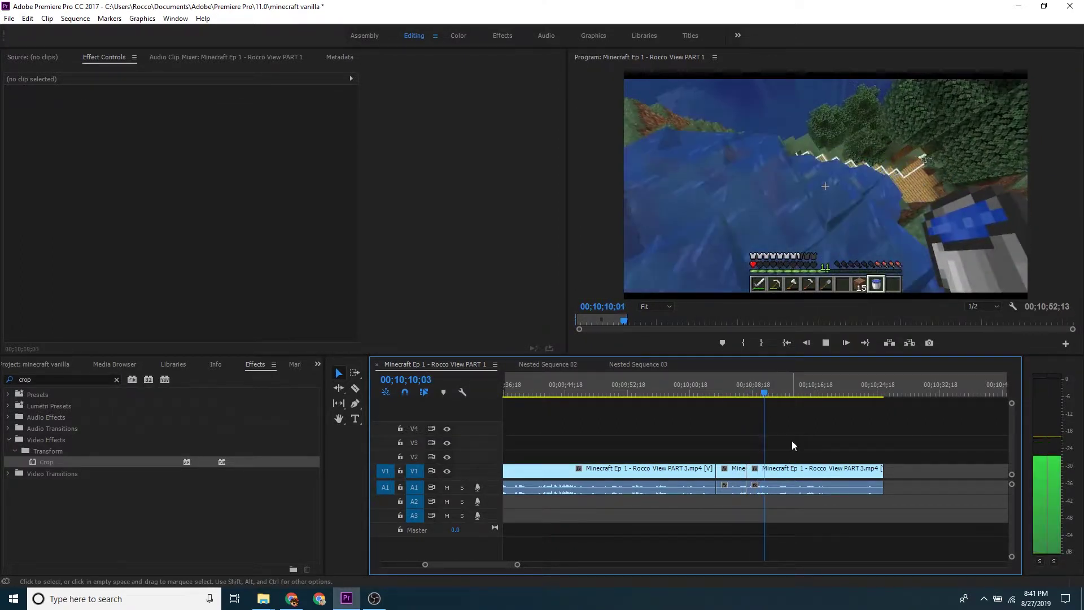
left_click(761, 394)
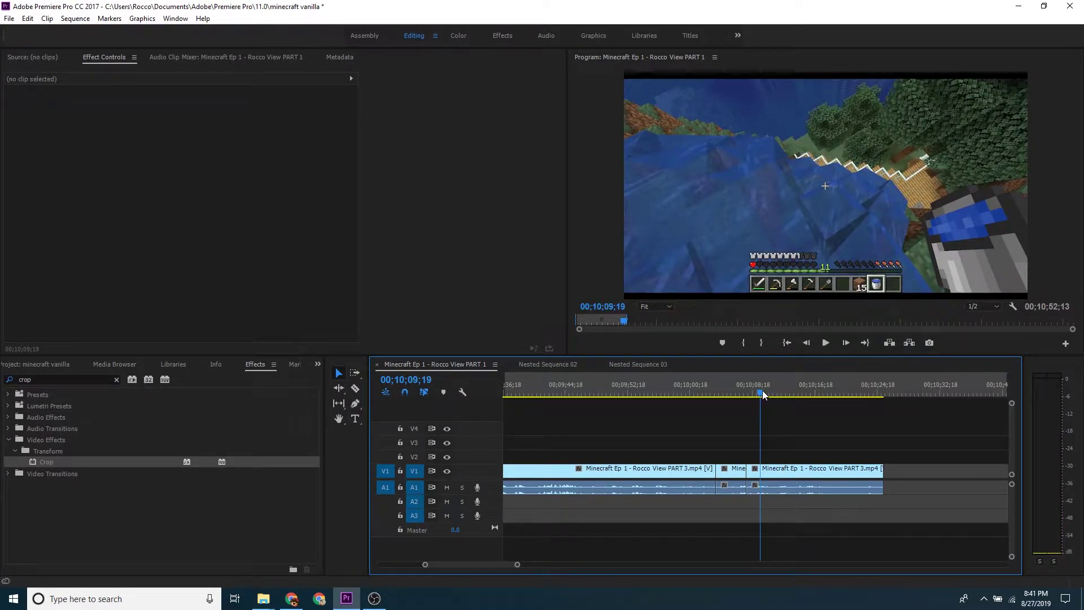
left_click_drag(747, 472, 758, 476)
key("space")
Move the following clip against the previous one and replay the join to 00;10;07;10.
left_click(756, 475)
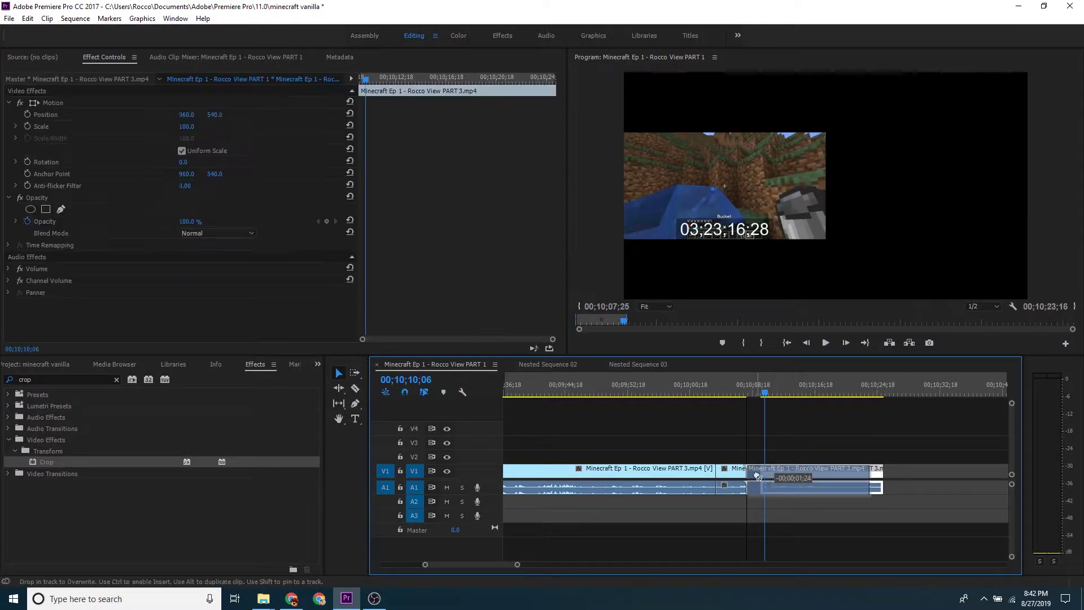
left_click(733, 394)
key("space")
left_click(788, 449)
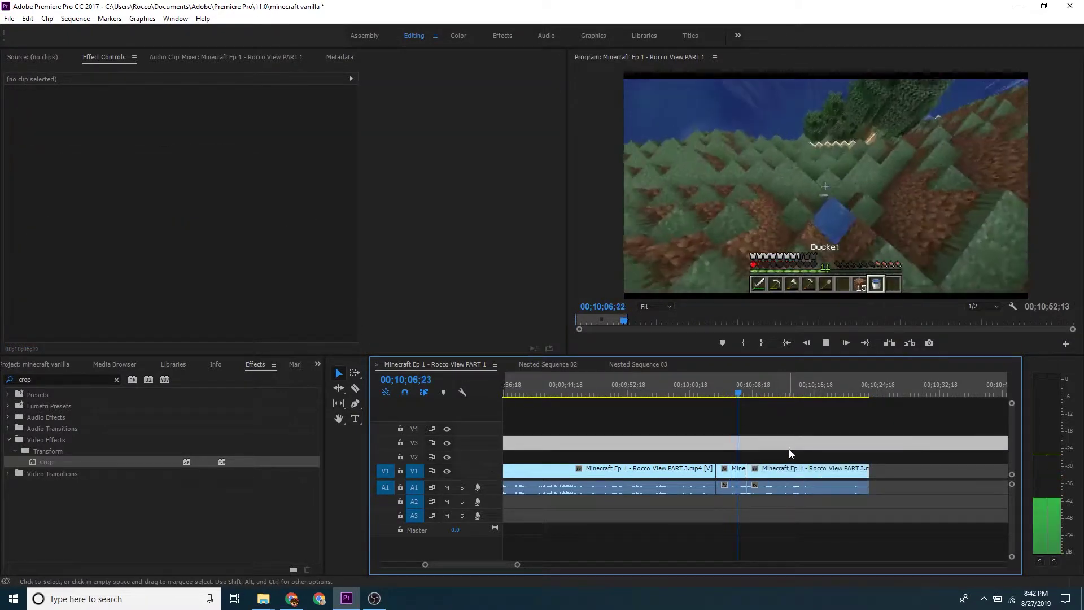
key("space")
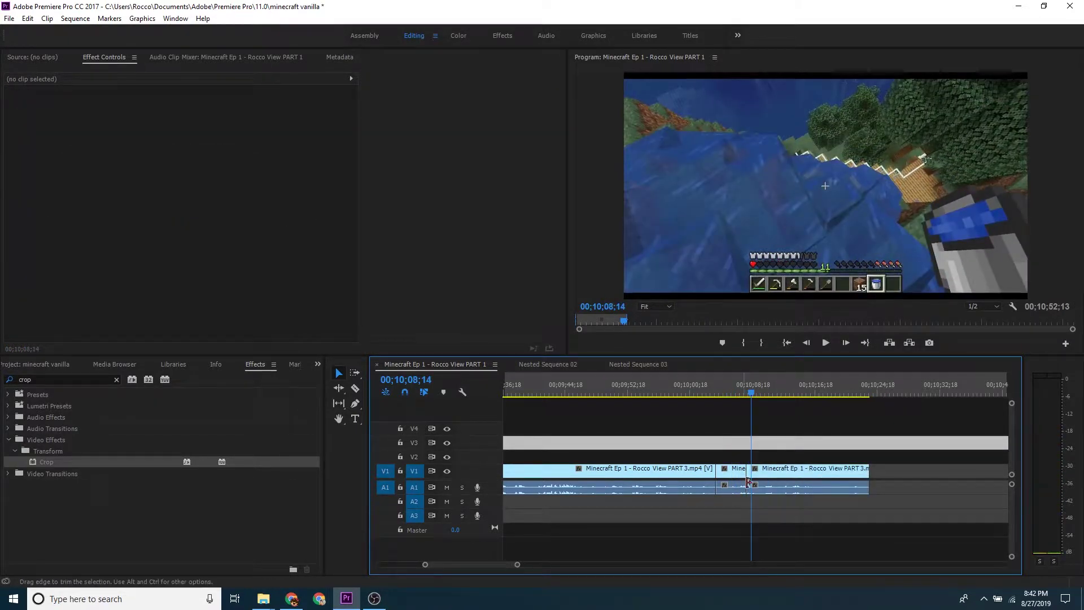
left_click(736, 389)
key("space")
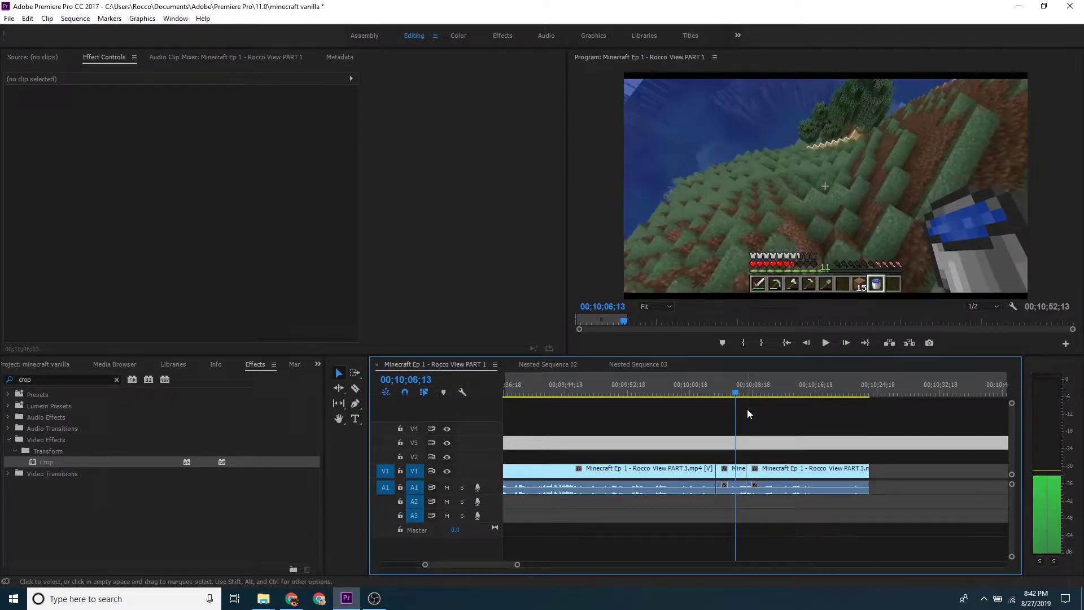
key("space")
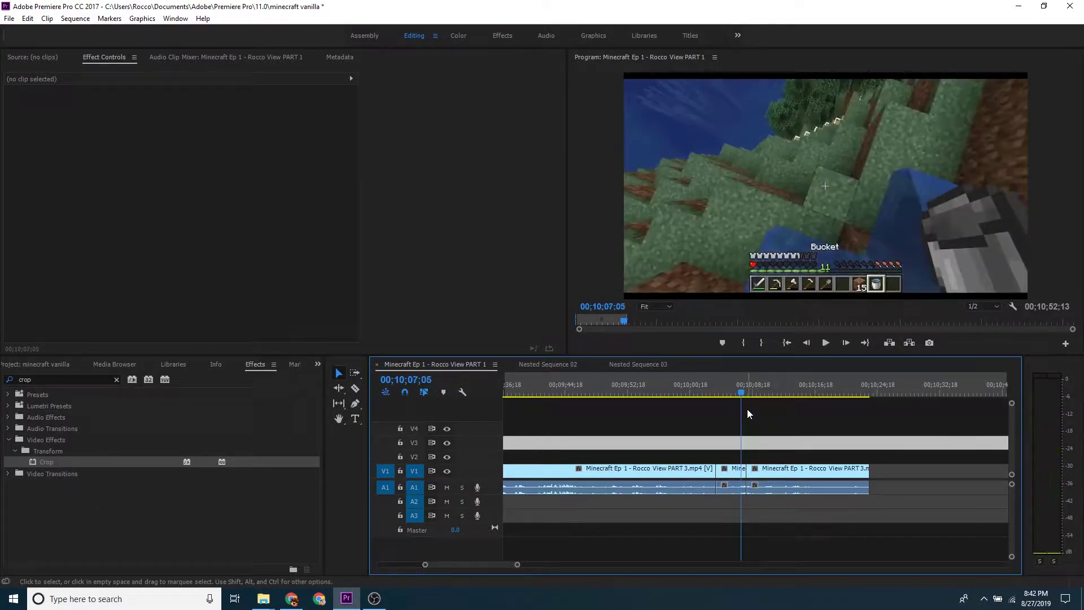
Razor at 00;10;07;01, delete the leftover piece, and slide the next clip left to close the gap.
key("c")
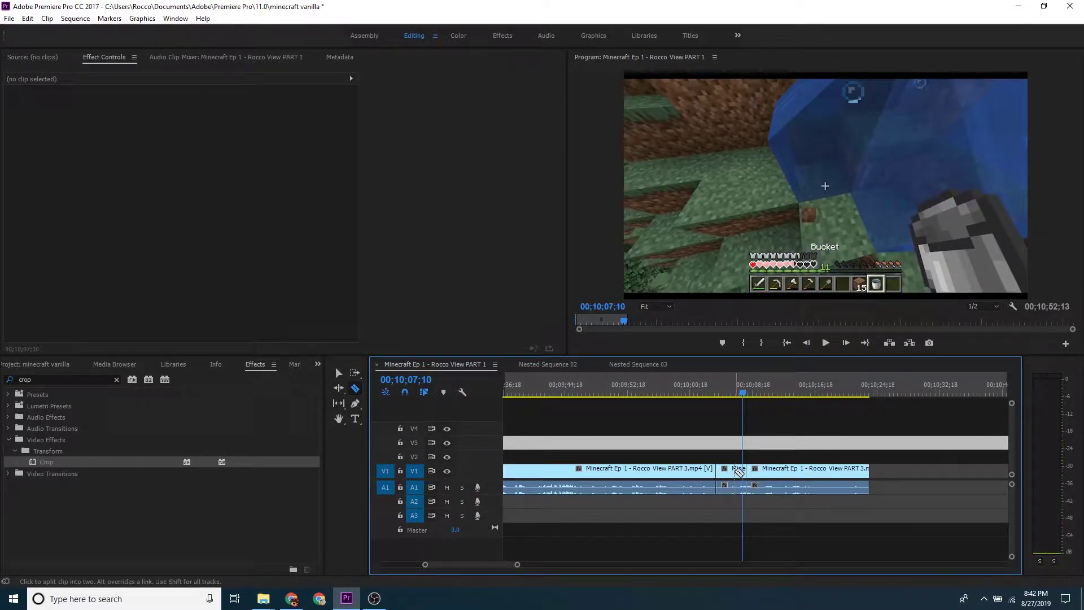
left_click(740, 396)
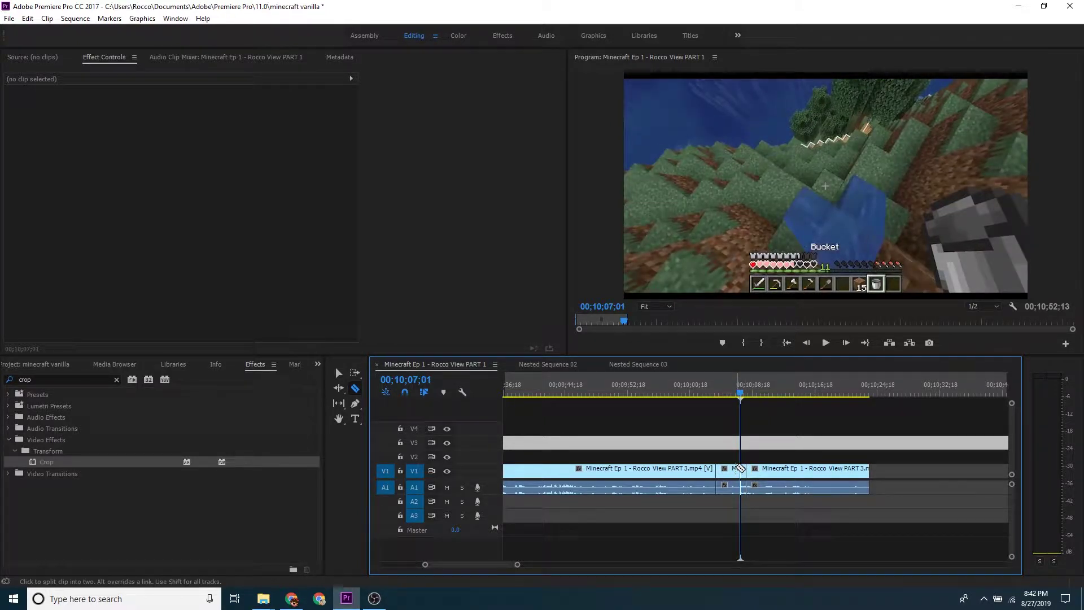
left_click(740, 474)
key("v")
left_click(744, 473)
key("Delete")
left_click(757, 475)
left_click_drag(757, 475, 750, 475)
key("space")
left_click(769, 443)
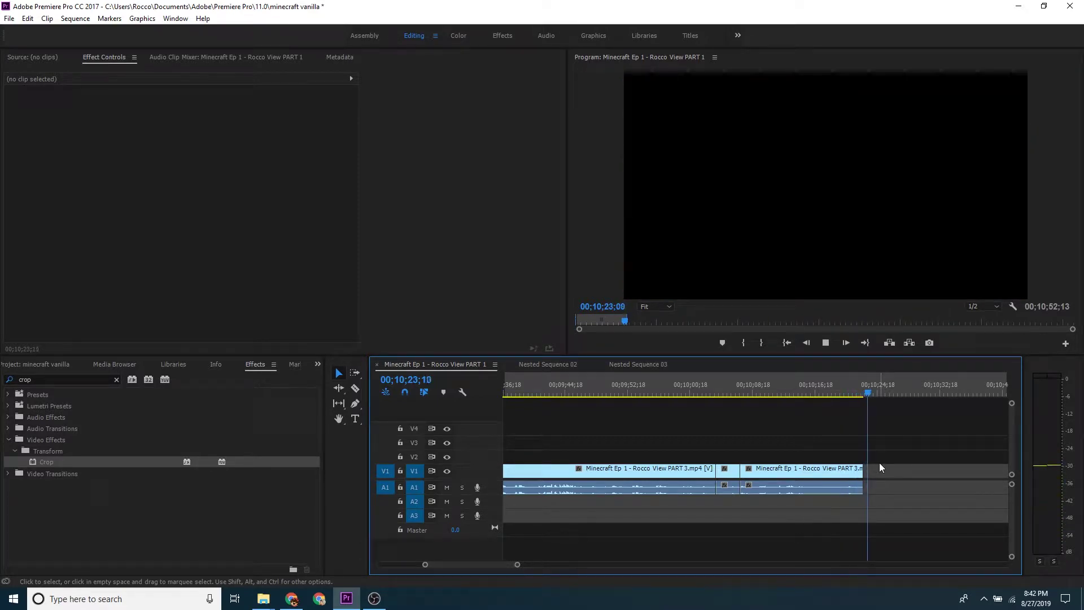
Extend the last clip's end and locate the 'You died!' frame at 00;10;23;03.
left_click_drag(863, 470, 875, 430)
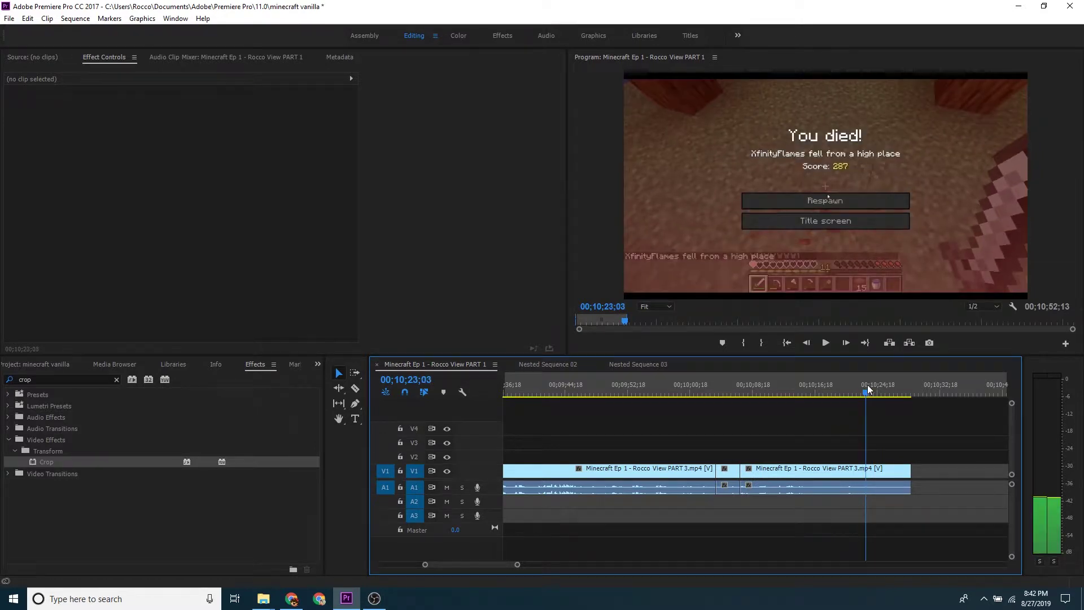
left_click(869, 385)
left_click_drag(874, 386, 872, 382)
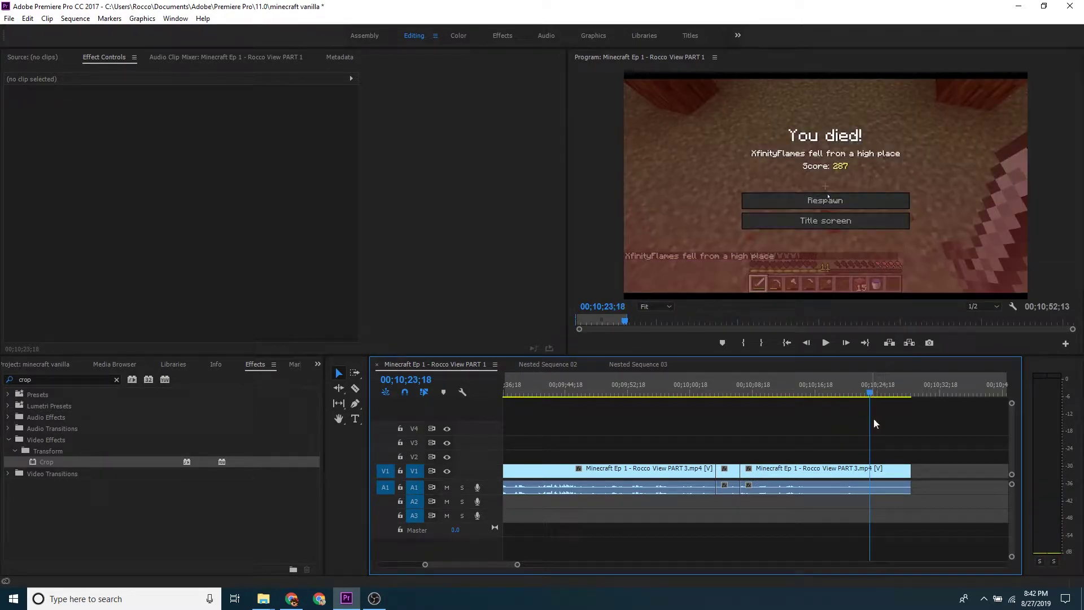
key("Left")
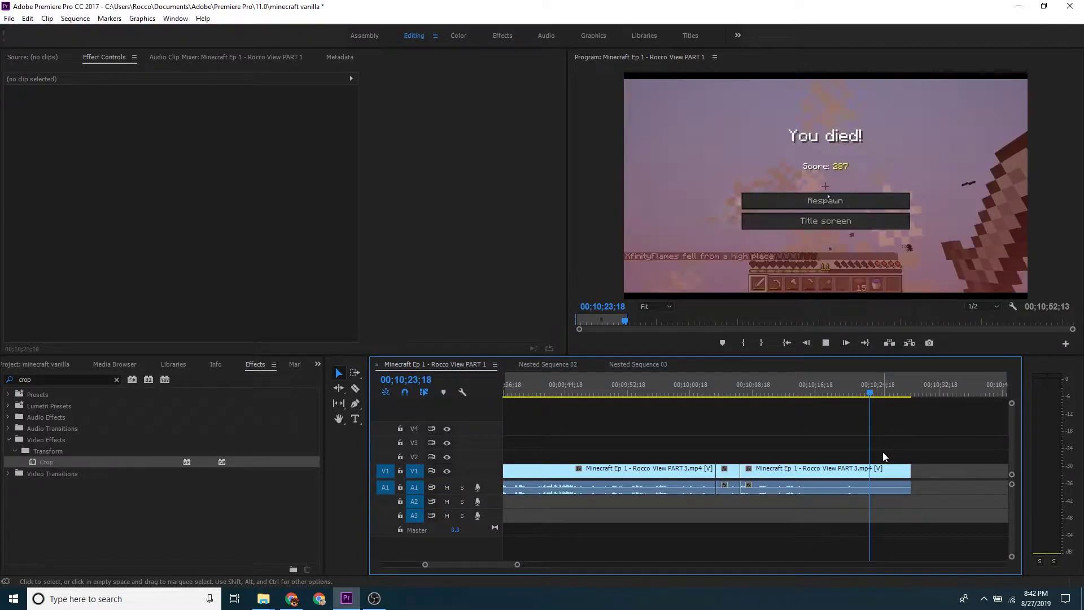
left_click(857, 386)
key("space")
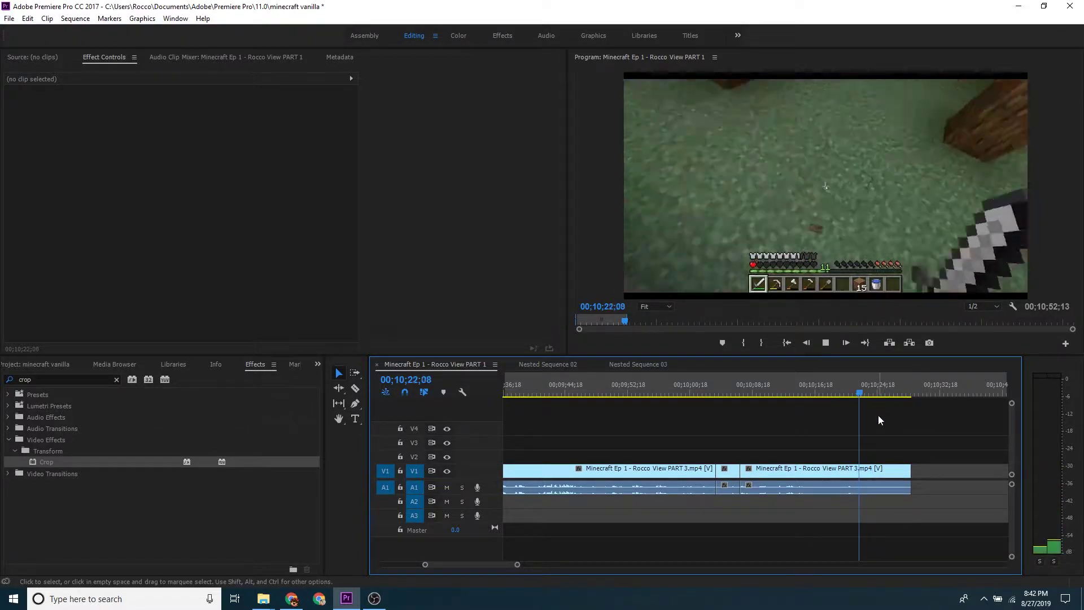
key("space")
Razor at 00;10;23;03, delete the tail after it, and zoom out to the whole sequence.
key("c")
left_click(867, 472)
key("v")
left_click(887, 475)
key("Delete")
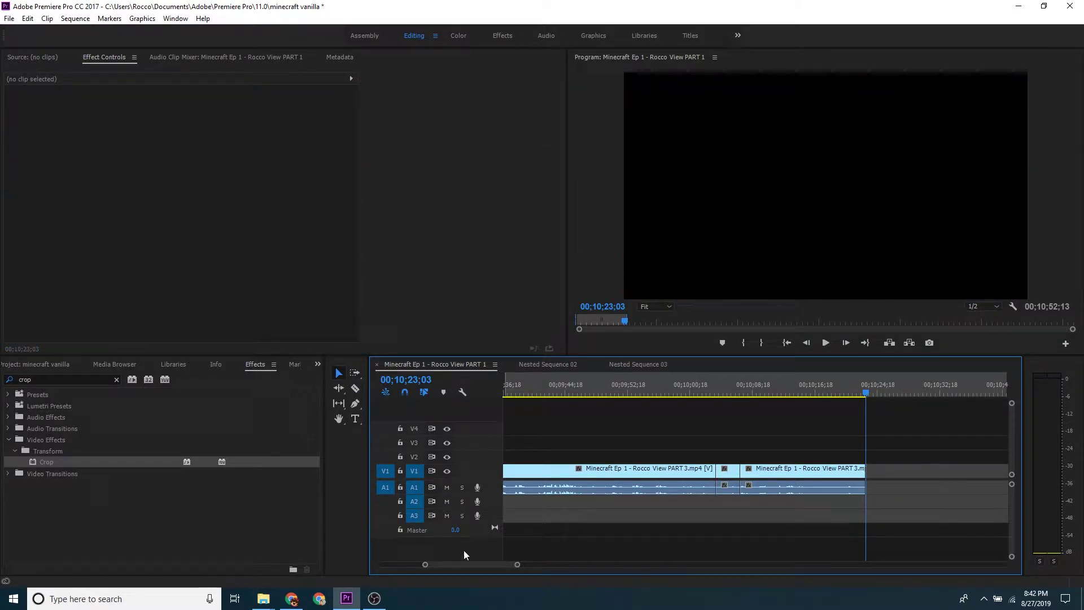
key("minus")
key("minus")
key("minus")
key("minus")
Pull the sequence end in from 00;10;52;13 to 00;10;23;03, at the last clip's end.
left_click(549, 389)
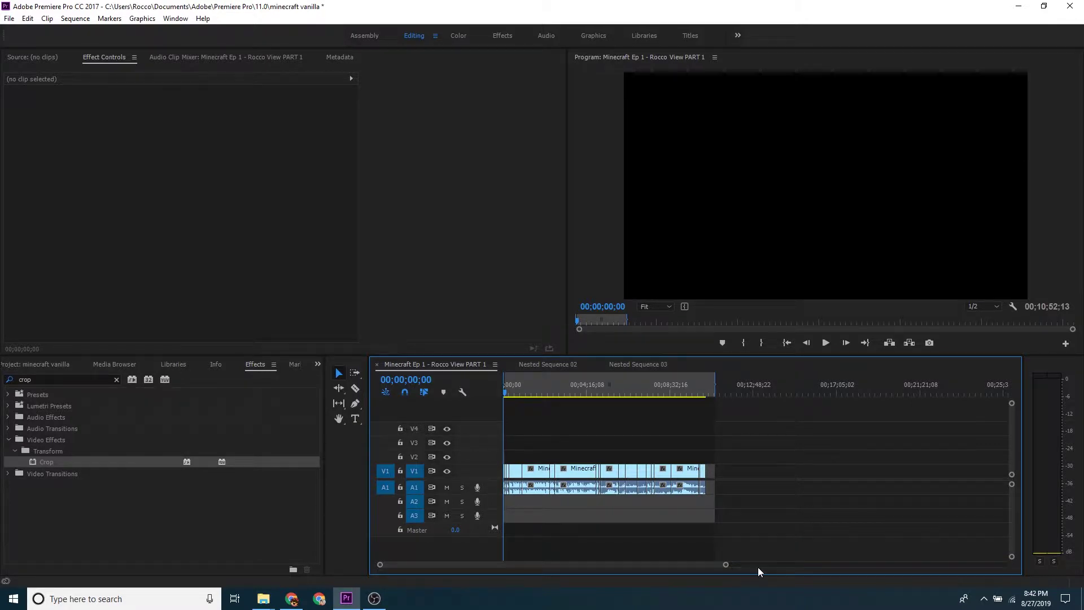
left_click_drag(726, 564, 592, 564)
key("minus")
key("minus")
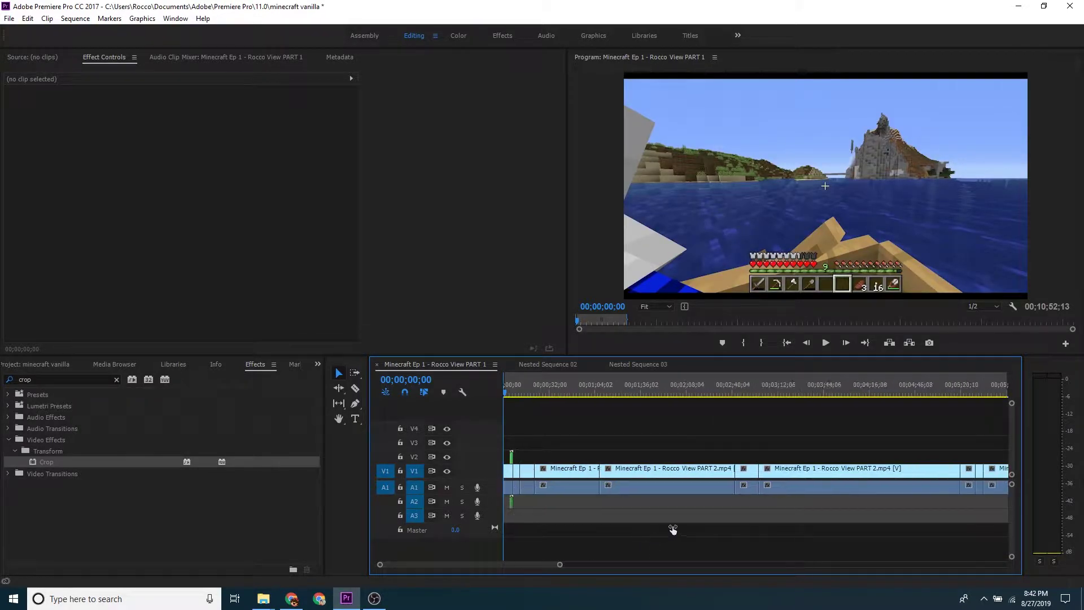
key("minus")
key("minus")
key("equal")
key("minus")
key("minus")
key("equal")
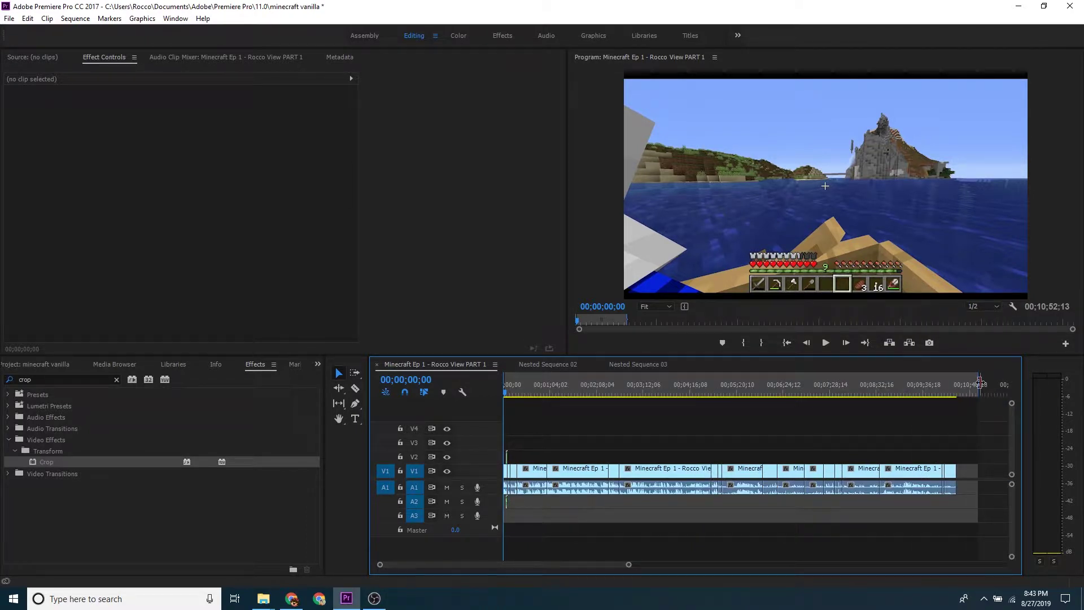
left_click_drag(978, 508, 956, 508)
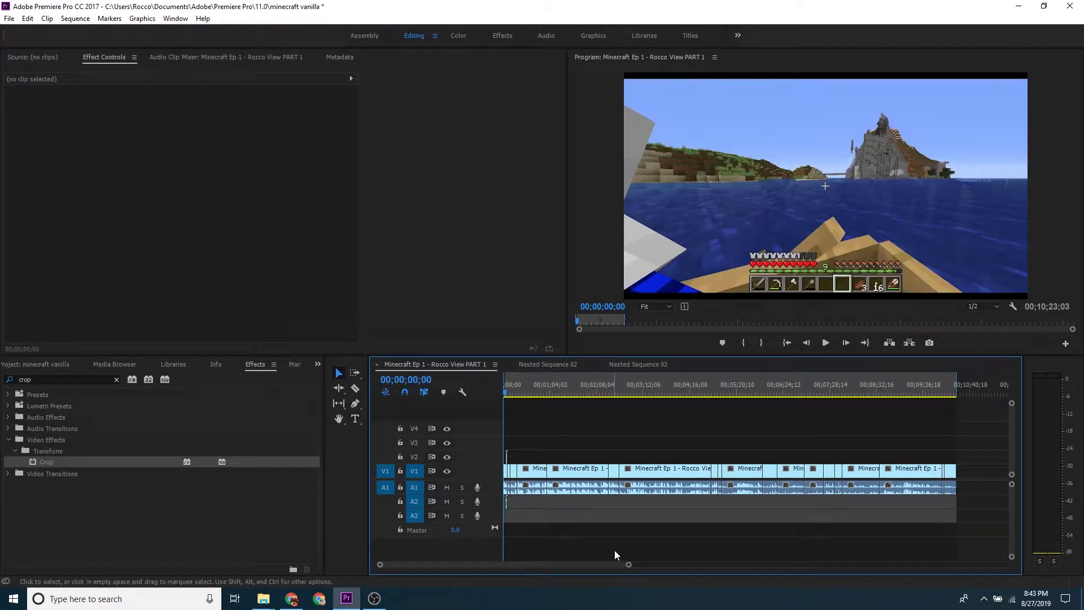
Save the project and bring up the Export Settings dialog.
mouse_move(292, 598)
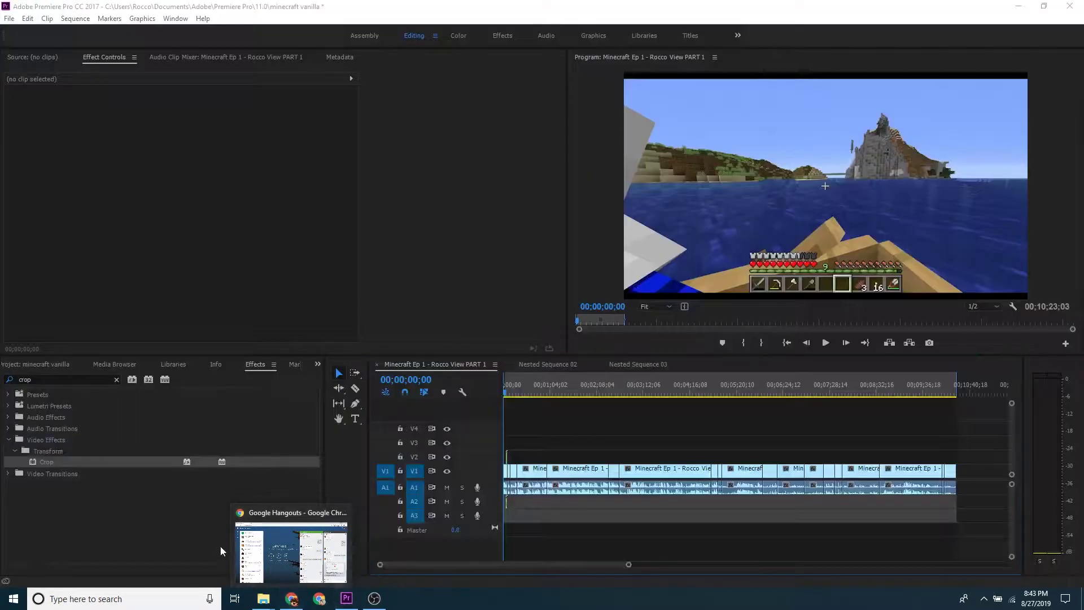
left_click(584, 440)
left_click(526, 428)
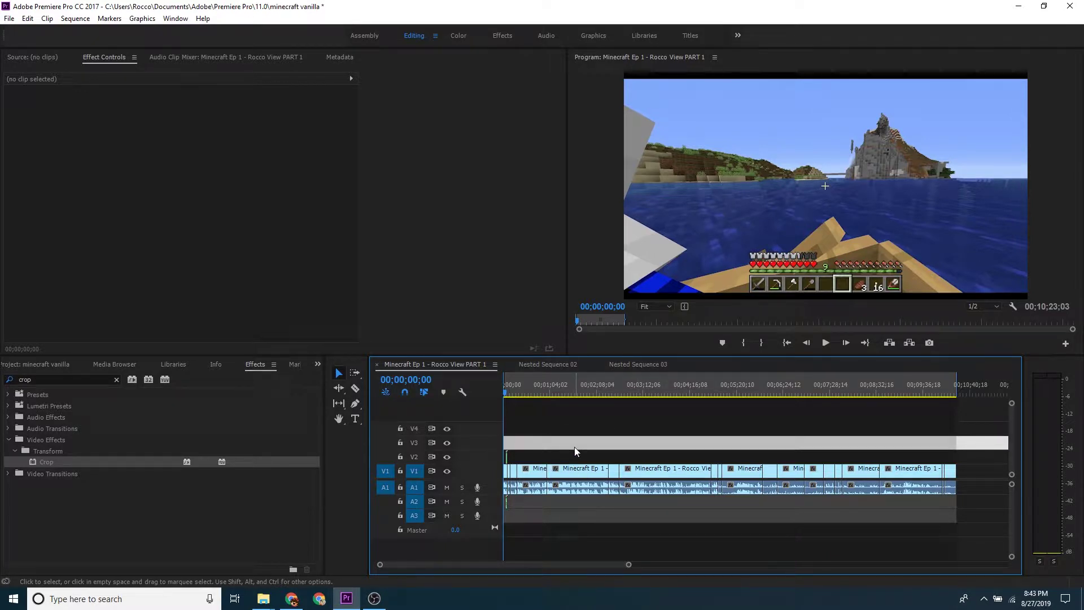
key("ctrl+s")
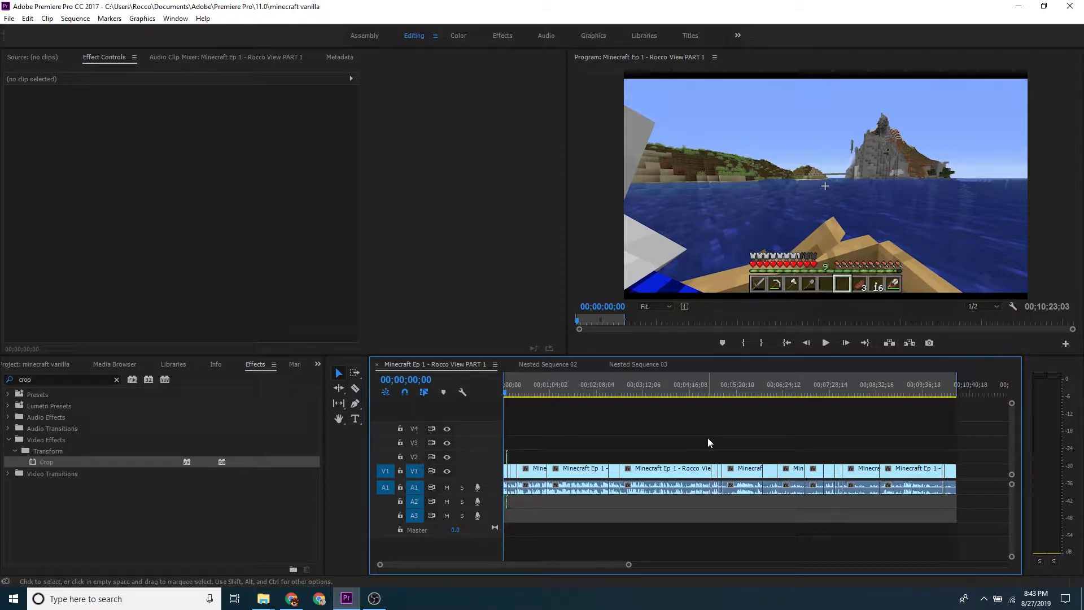
key("ctrl+m")
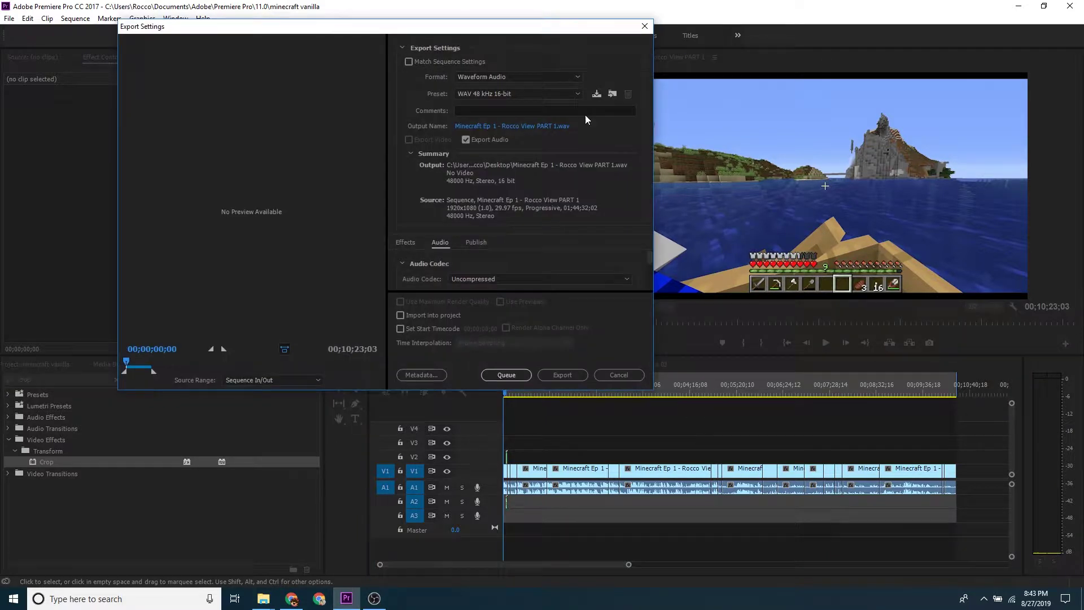
Keep Waveform Audio (WAV 48 kHz 16-bit) as the export format and choose the output file location.
left_click(511, 94)
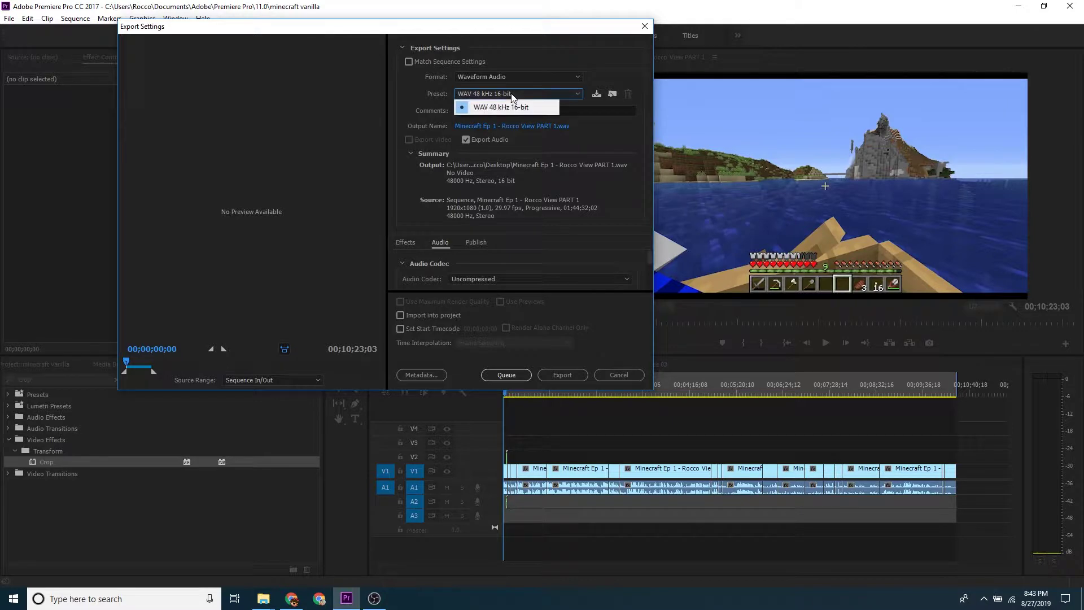
left_click(509, 76)
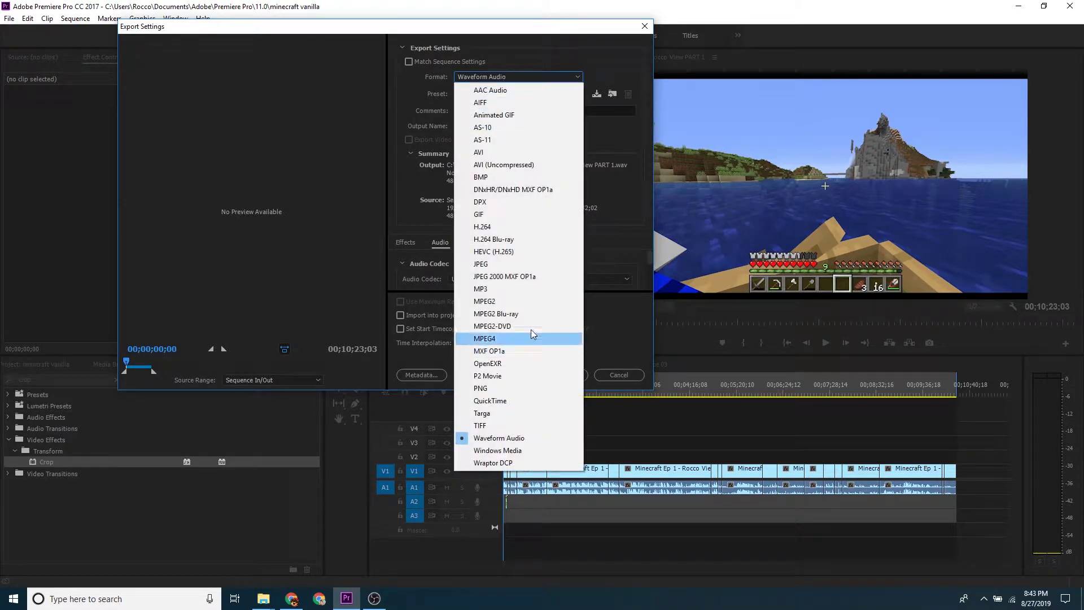
left_click(507, 438)
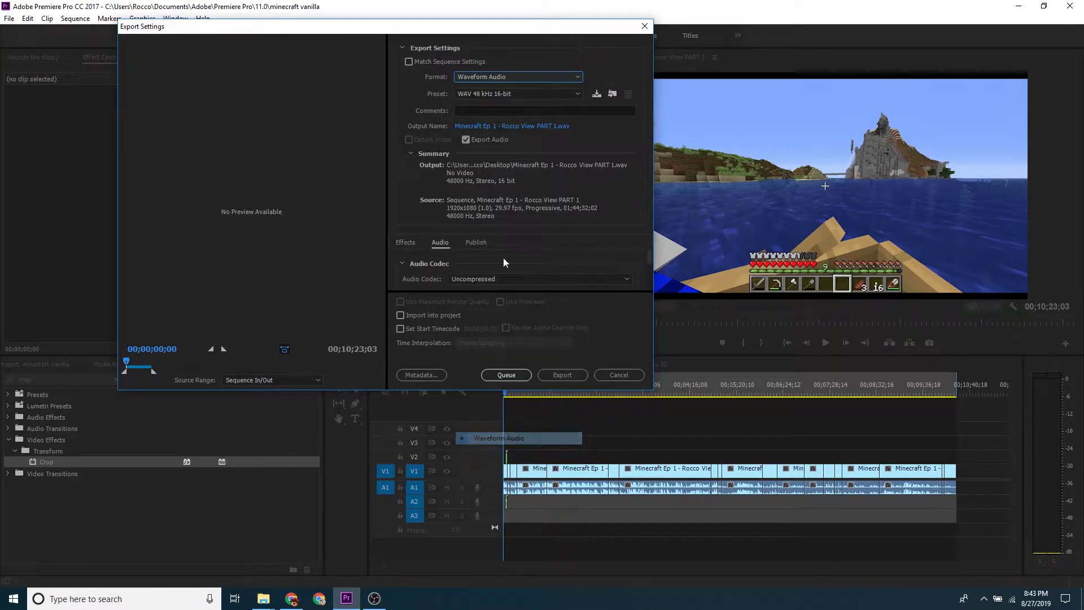
left_click(514, 130)
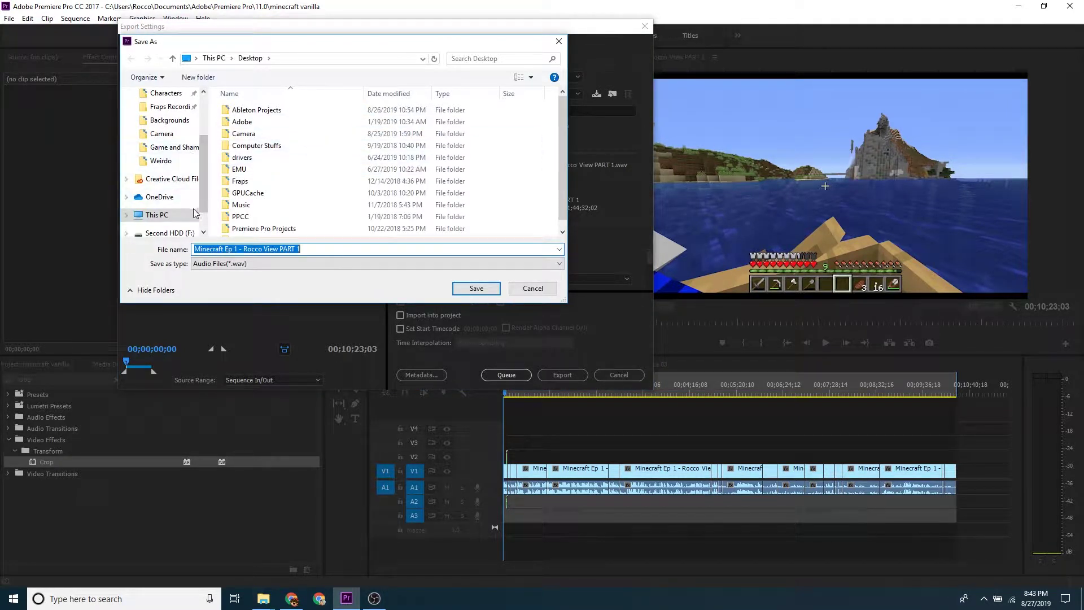
Browse the save location to F: > Game and Shame Stuff > Minecraft.
left_click(167, 206)
left_click(268, 134)
double_click(268, 134)
double_click(260, 133)
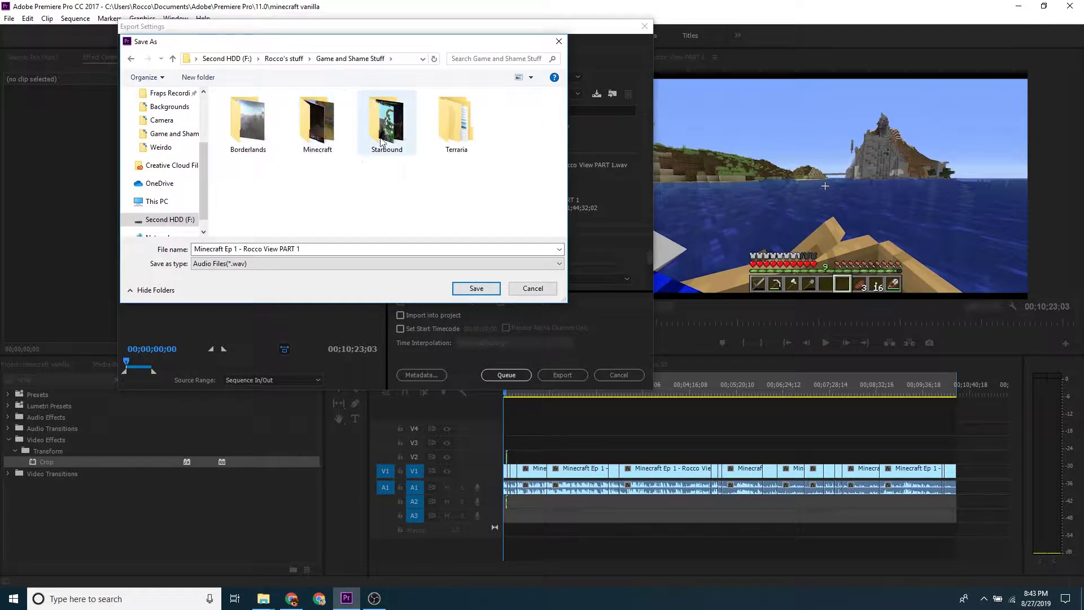
left_click(331, 141)
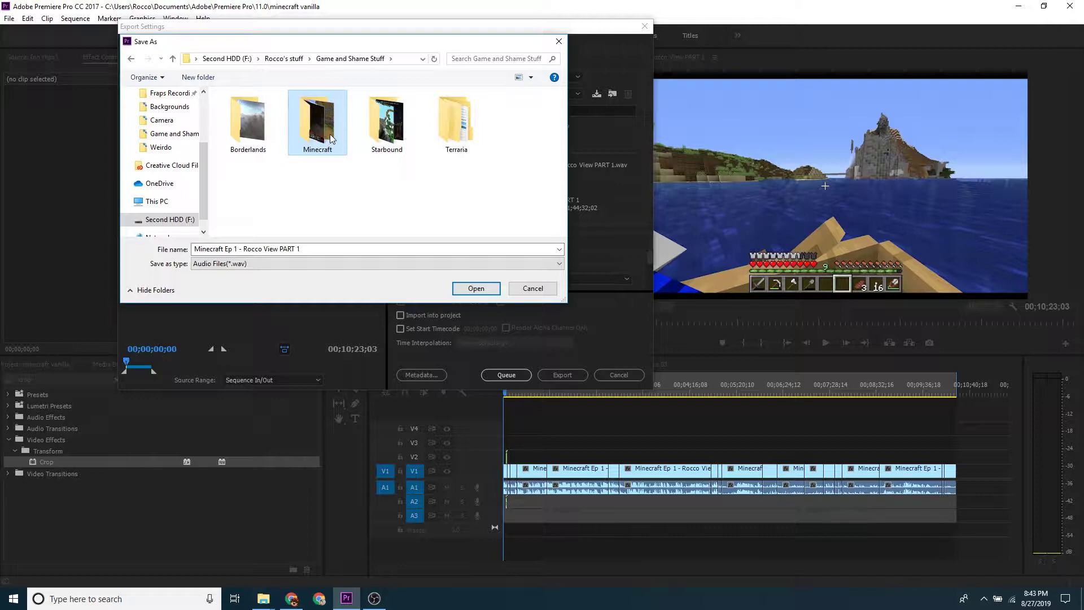
double_click(329, 140)
left_click(330, 137)
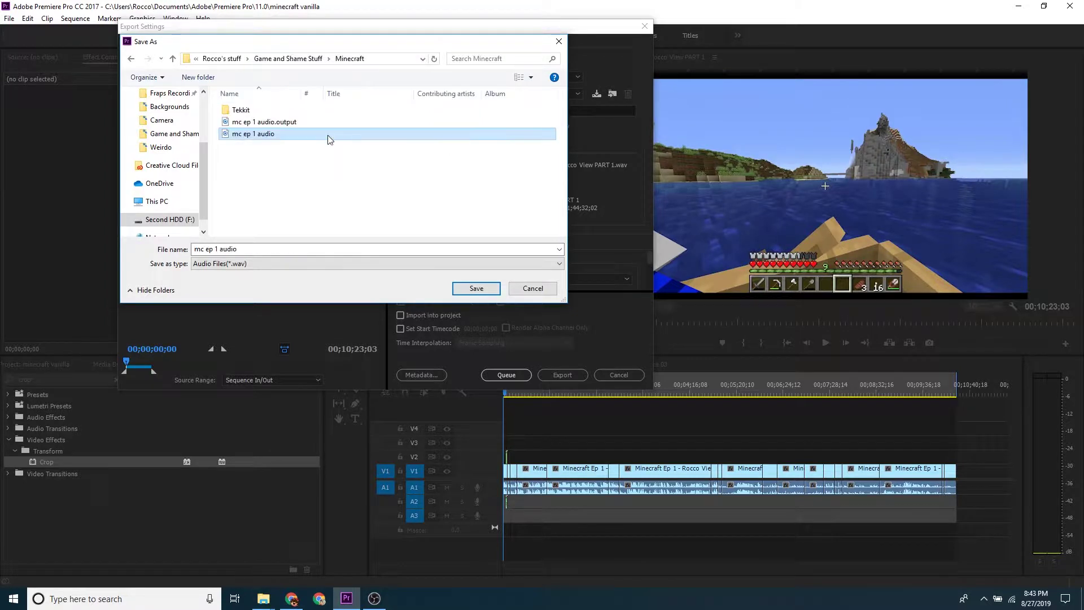
Rename the output file to 'mc ep 2 audio' and save it.
left_click(285, 162)
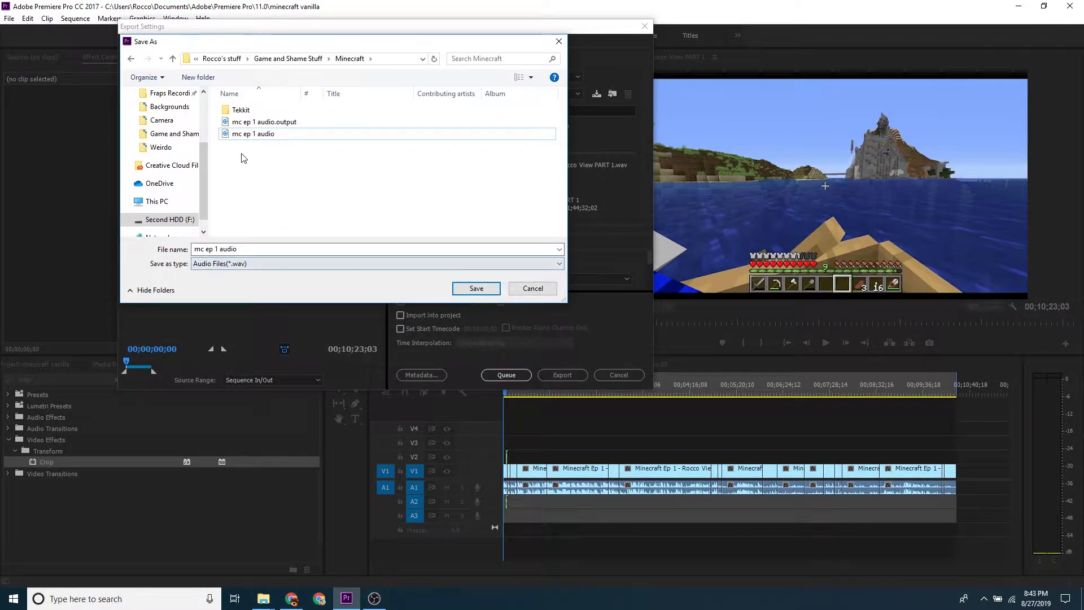
left_click(243, 135)
left_click(244, 249)
left_click(244, 249)
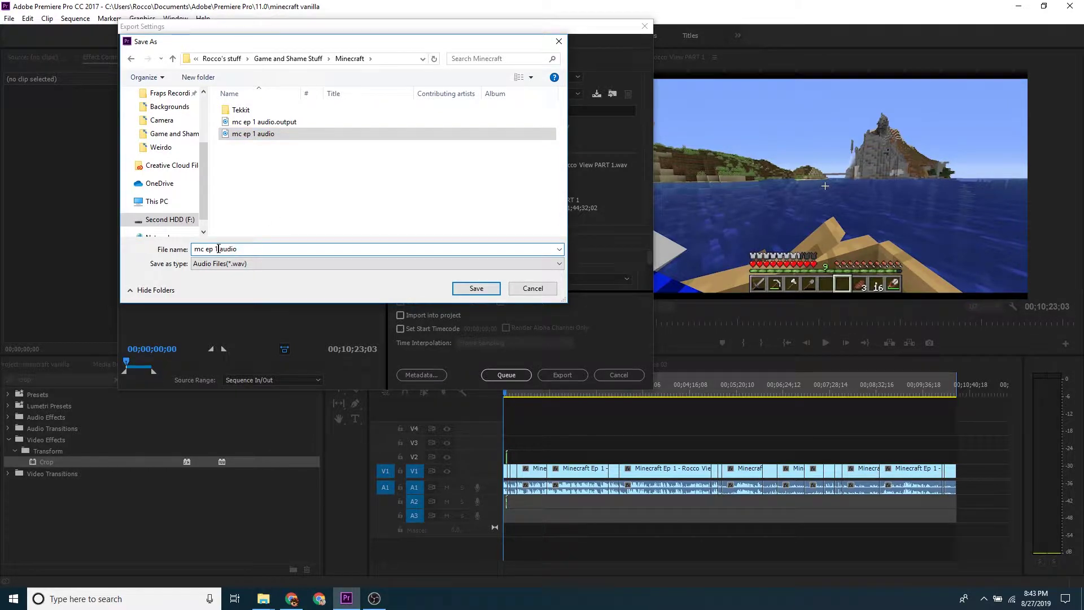
left_click(218, 248)
key("BackSpace")
left_click(476, 288)
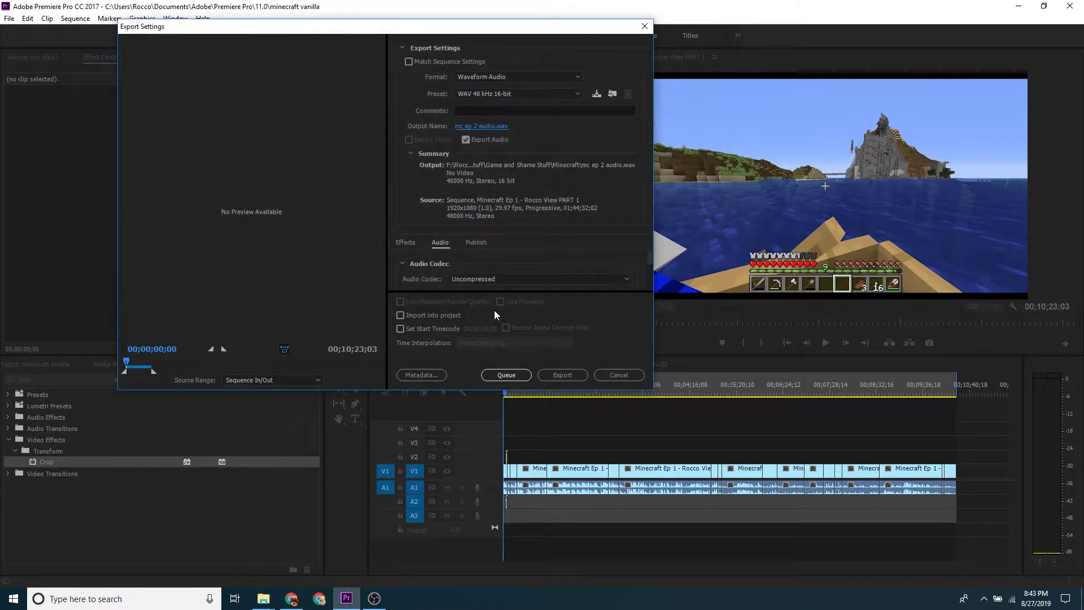
Export the sequence audio to mc ep 2 audio.wav and tuck the chat window behind Premiere.
left_click(552, 374)
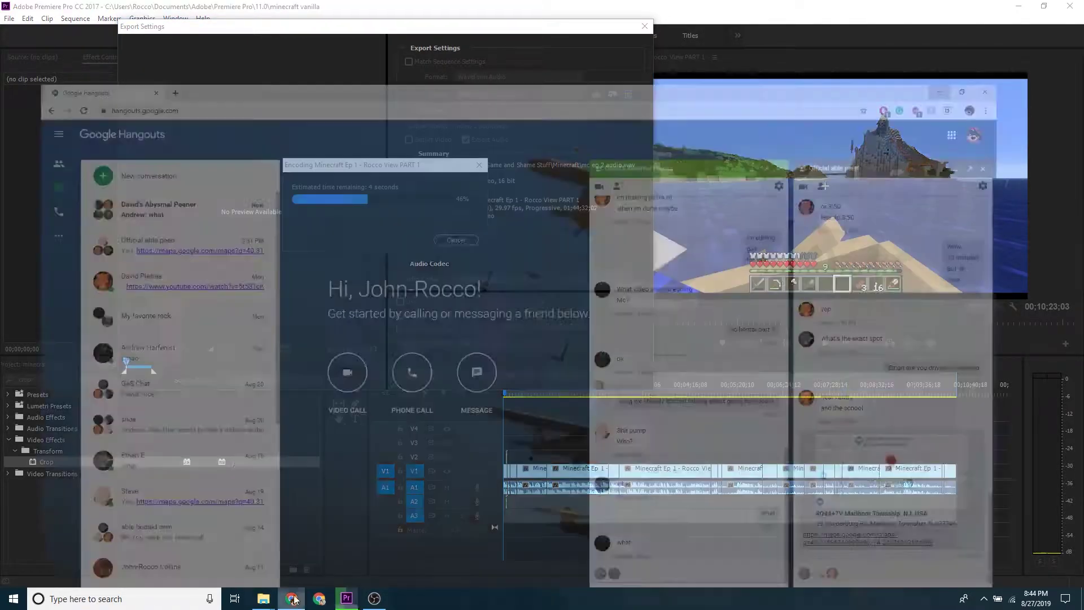
left_click(291, 598)
left_click_drag(300, 6, 113, 140)
key("alt+Tab")
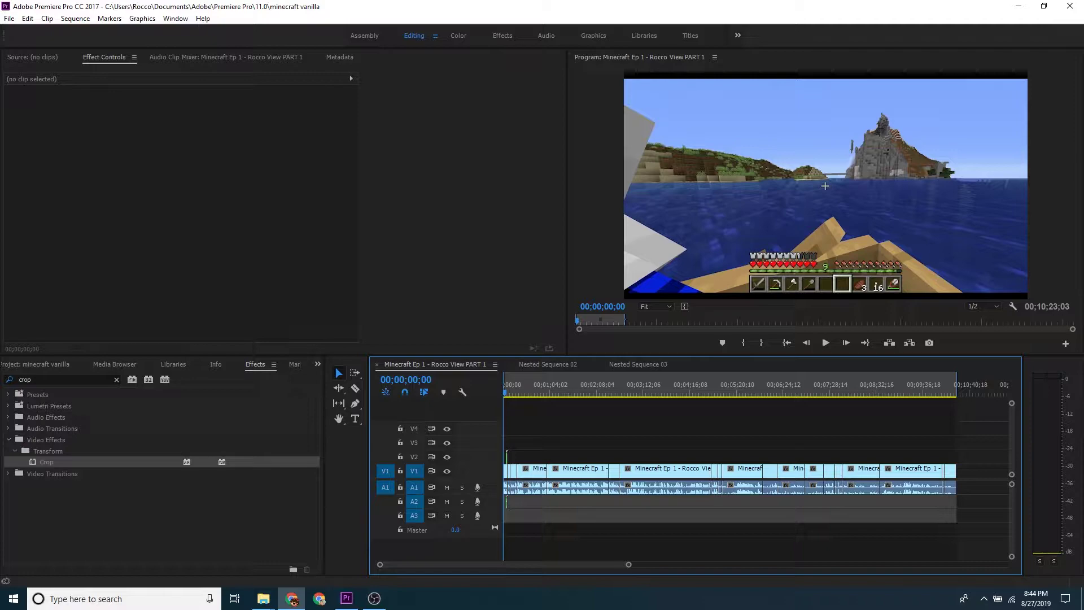
Minimize Premiere Pro and open This PC to reach the Minecraft folder with the exported file.
left_click(154, 219)
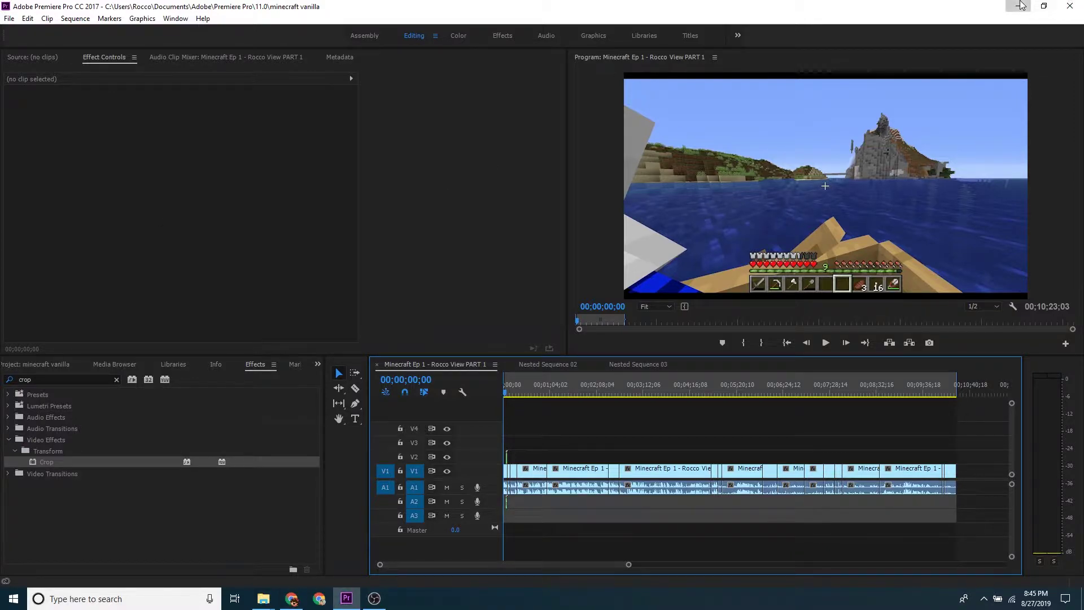
left_click(1021, 5)
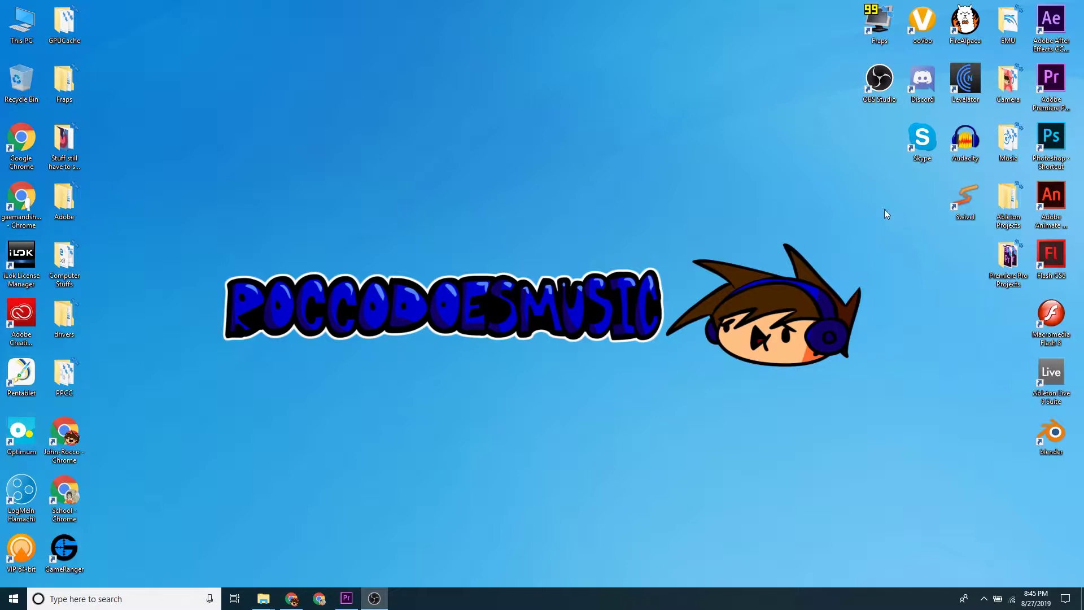
left_click(347, 598)
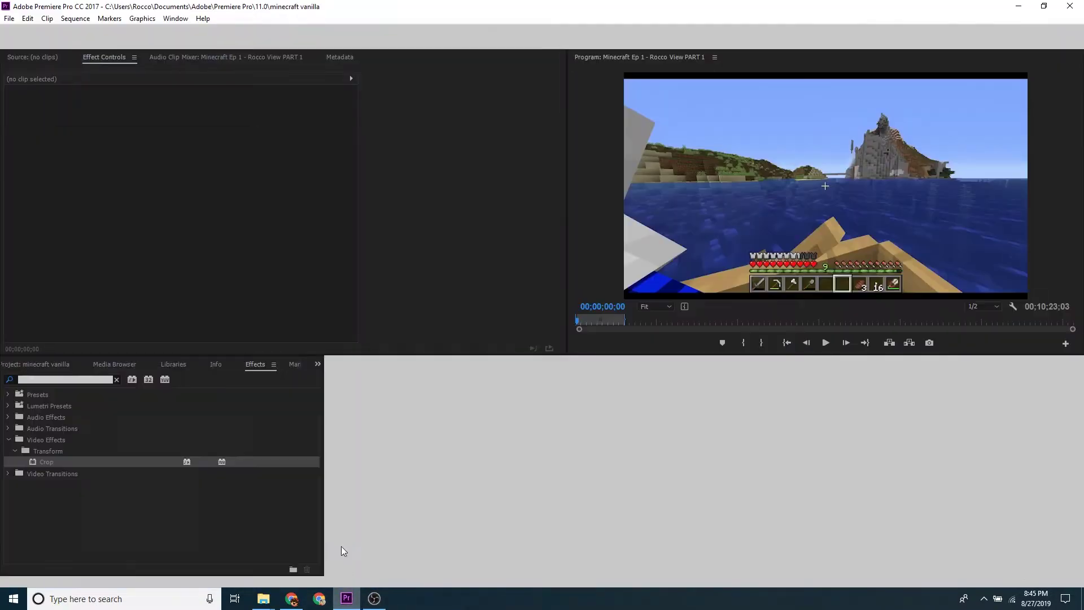
left_click(1019, 6)
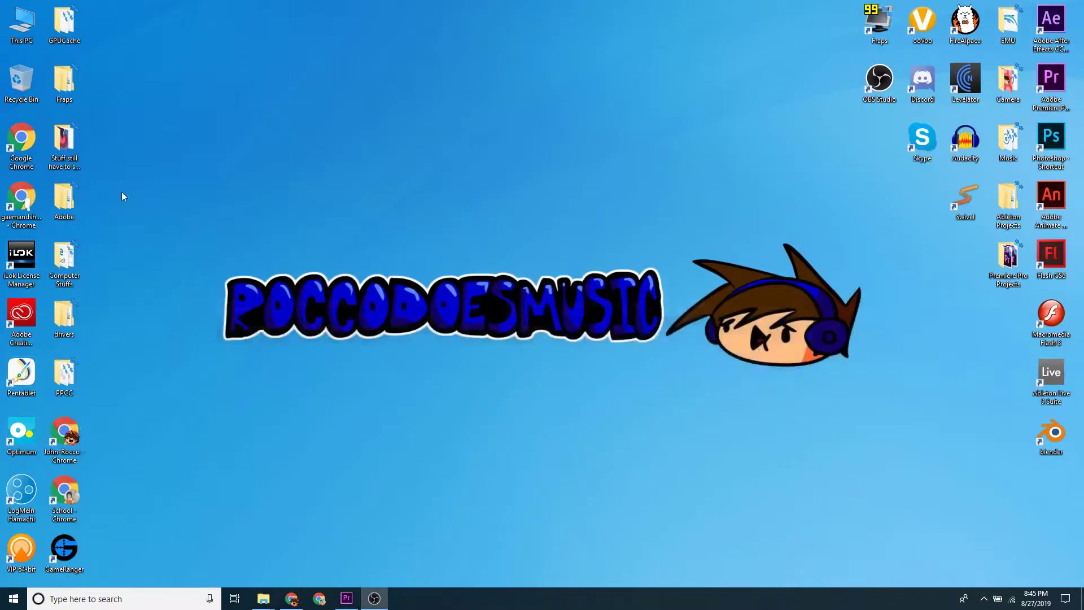
double_click(41, 35)
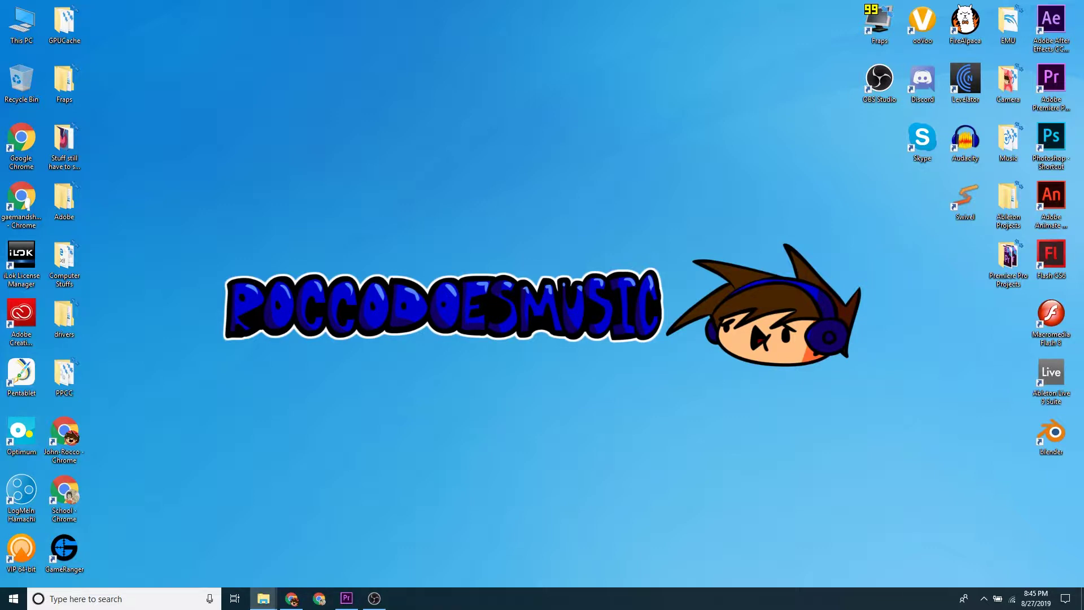
left_click(264, 598)
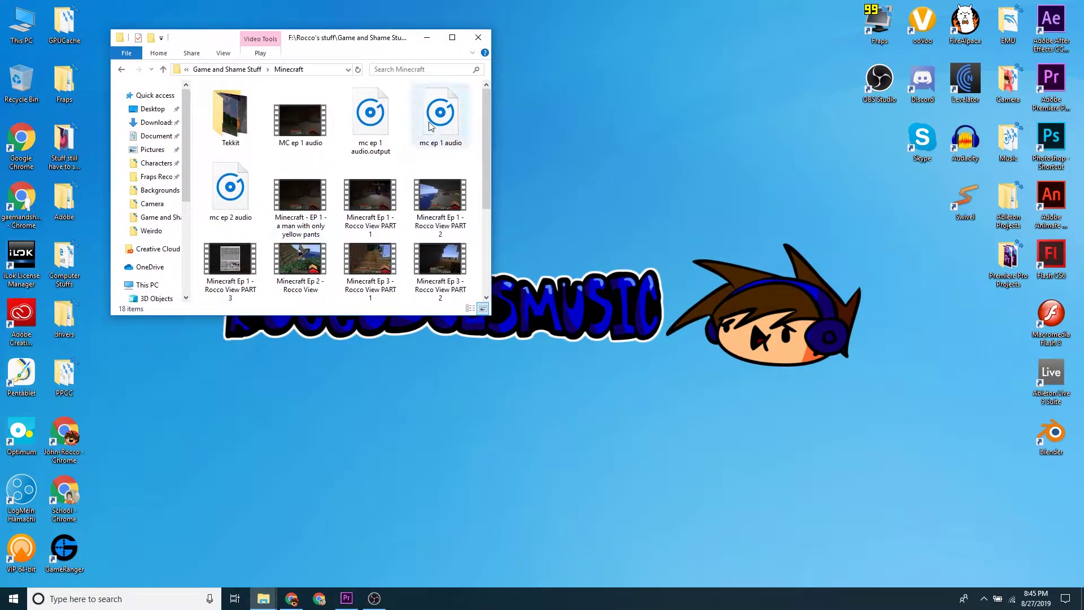
Drop mc ep 2 audio.wav onto The Levelator for leveling, then return to Premiere Pro.
left_click(223, 190)
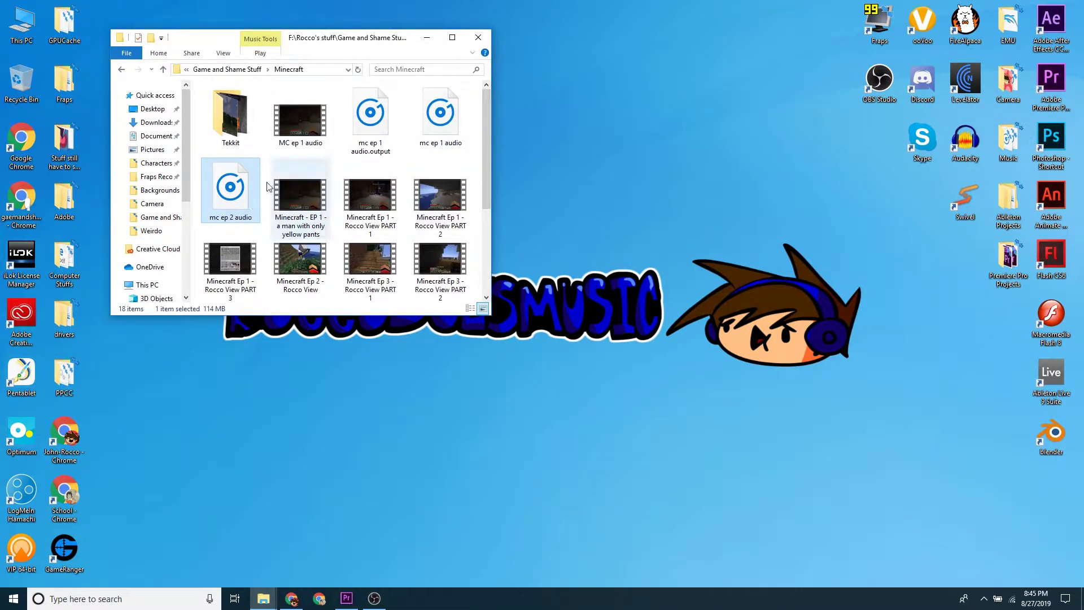
left_click(970, 82)
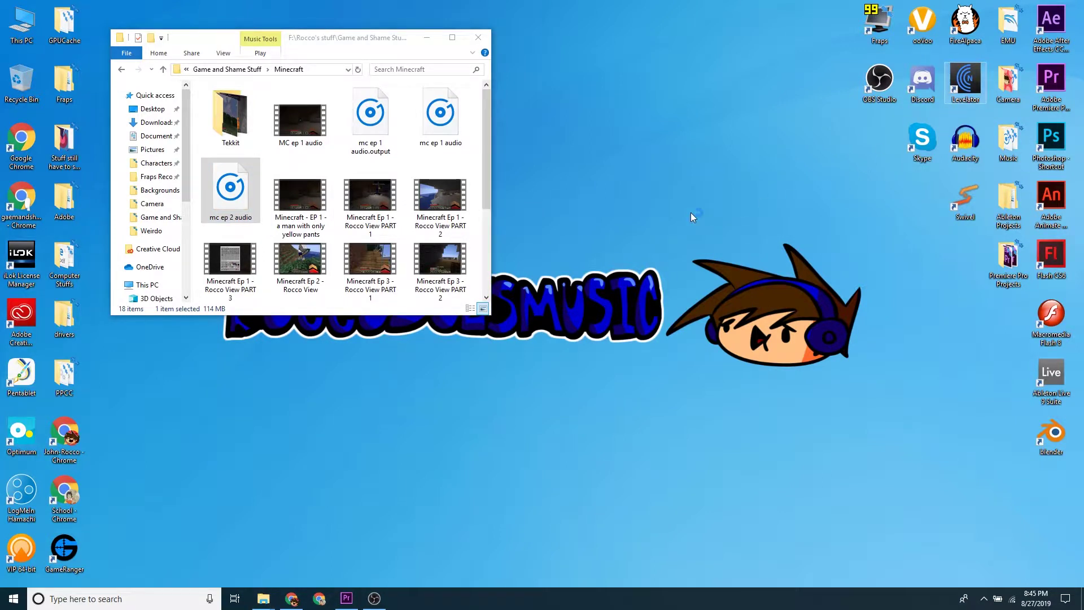
left_click_drag(223, 192, 601, 240)
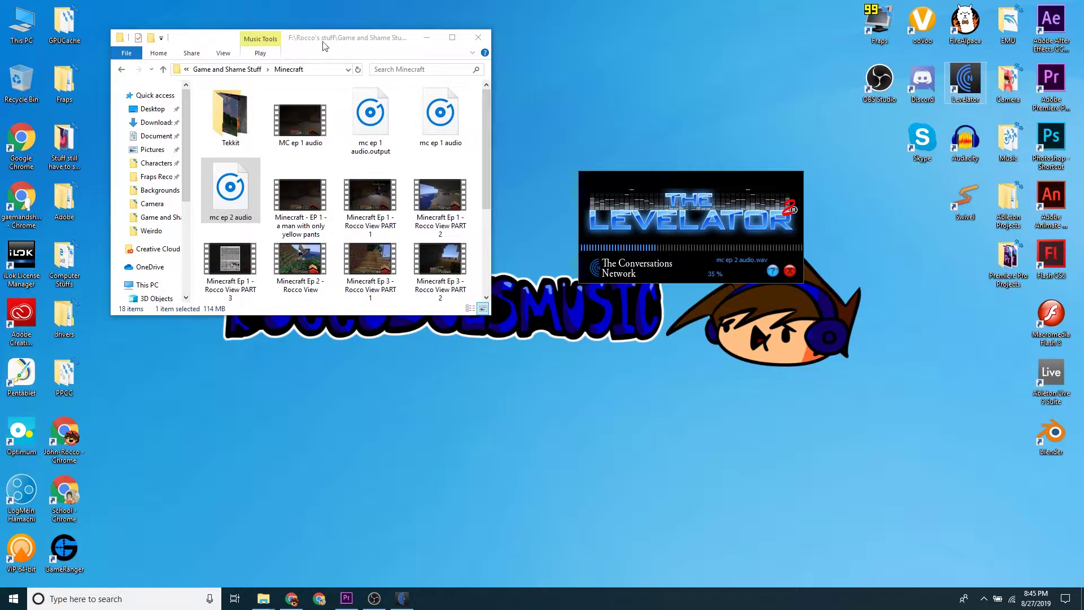
left_click_drag(361, 41, 376, 158)
left_click_drag(695, 206, 716, 249)
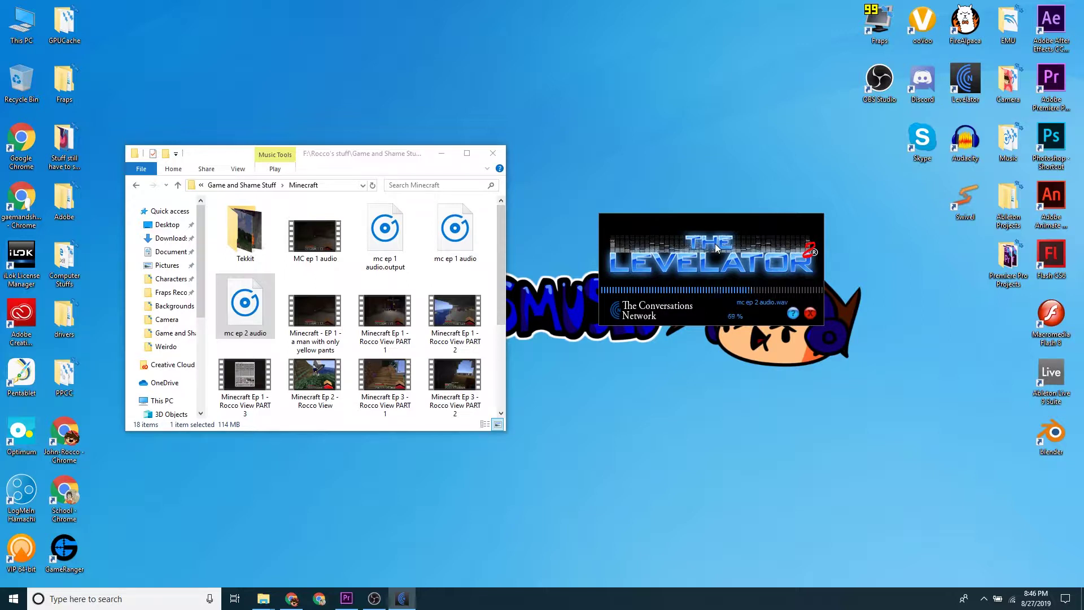
left_click(347, 598)
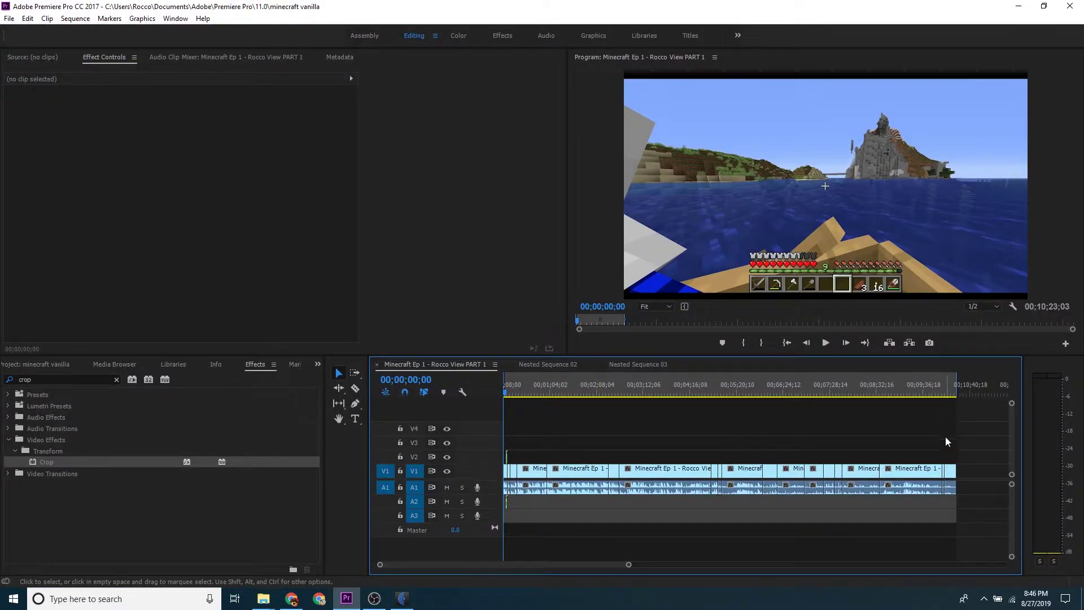
Scrub the playhead to the end and back to 00;06;17;20, check Levelator progress, then minimize Premiere.
left_click_drag(913, 389, 960, 388)
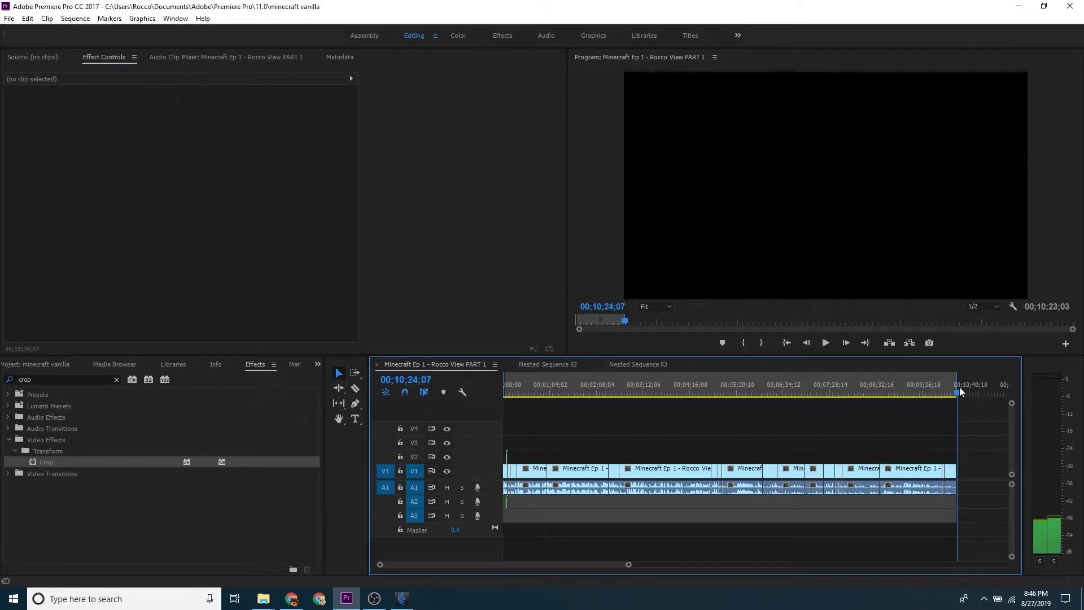
left_click(778, 388)
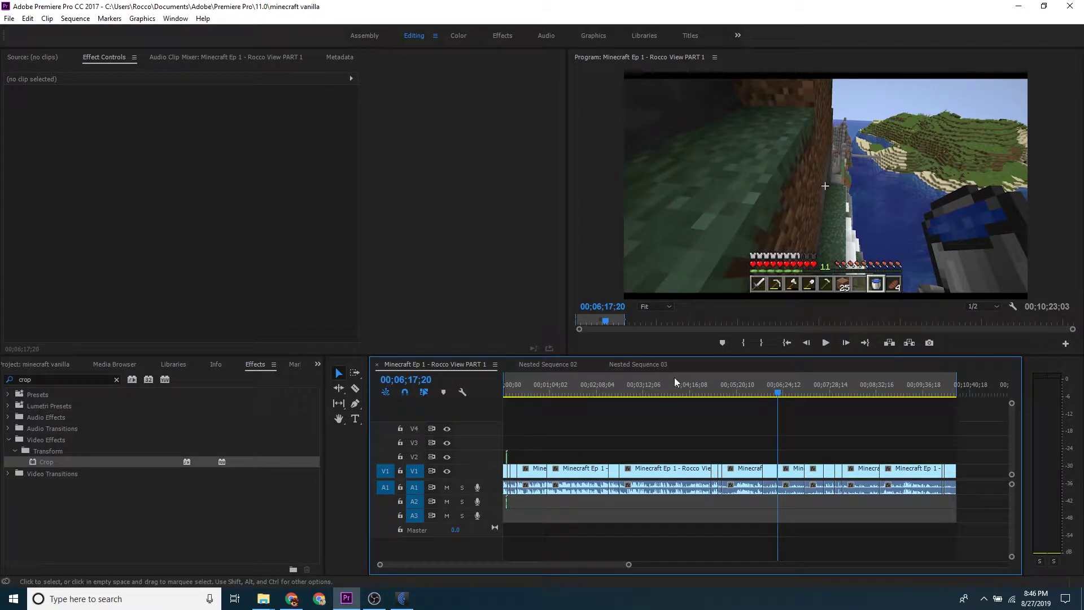
left_click(402, 598)
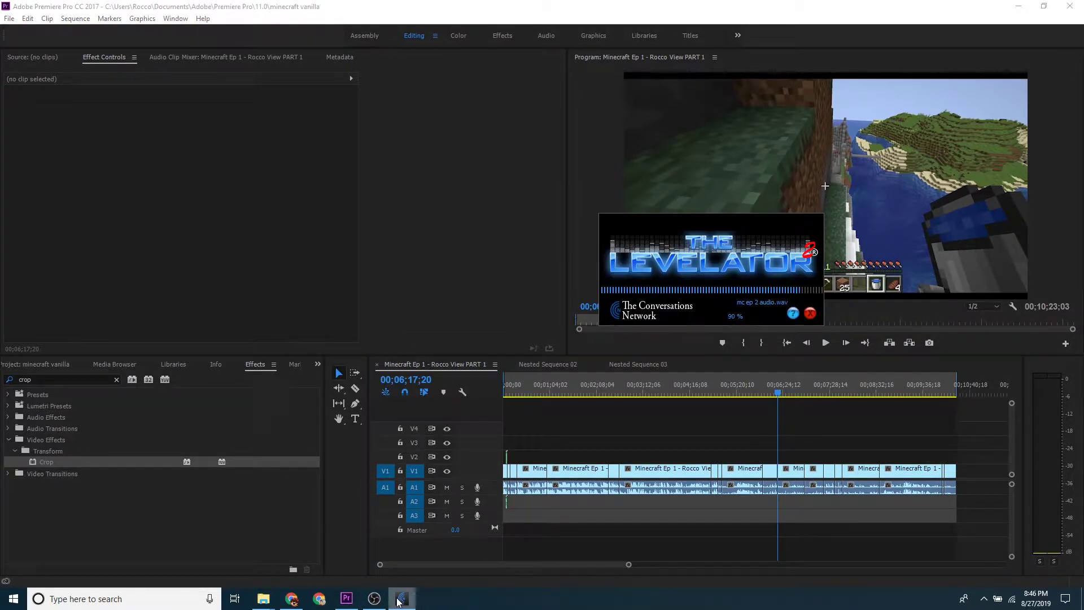
mouse_move(265, 601)
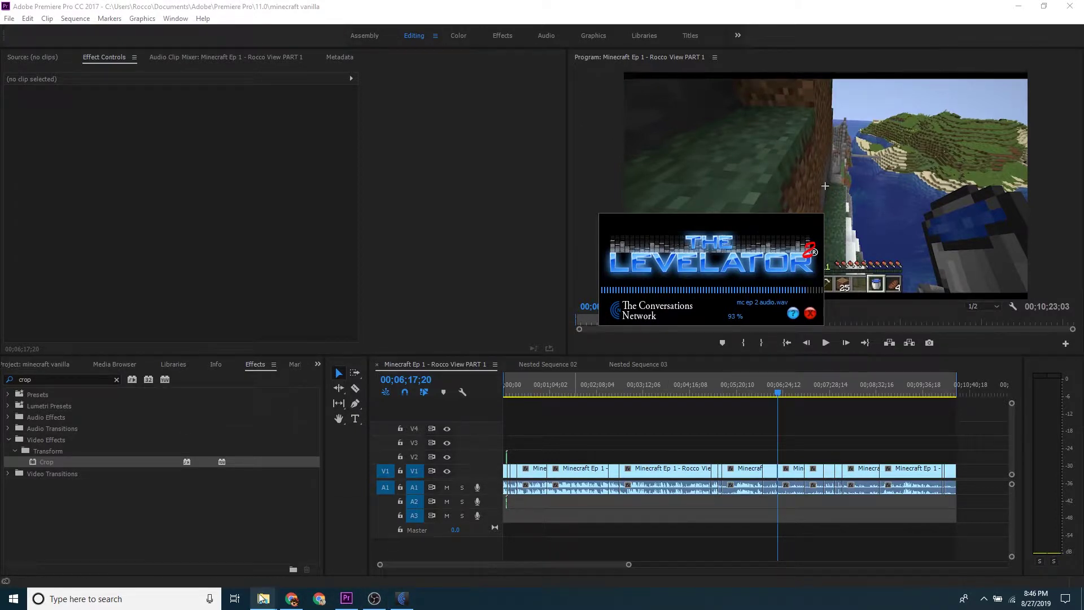
left_click(1018, 7)
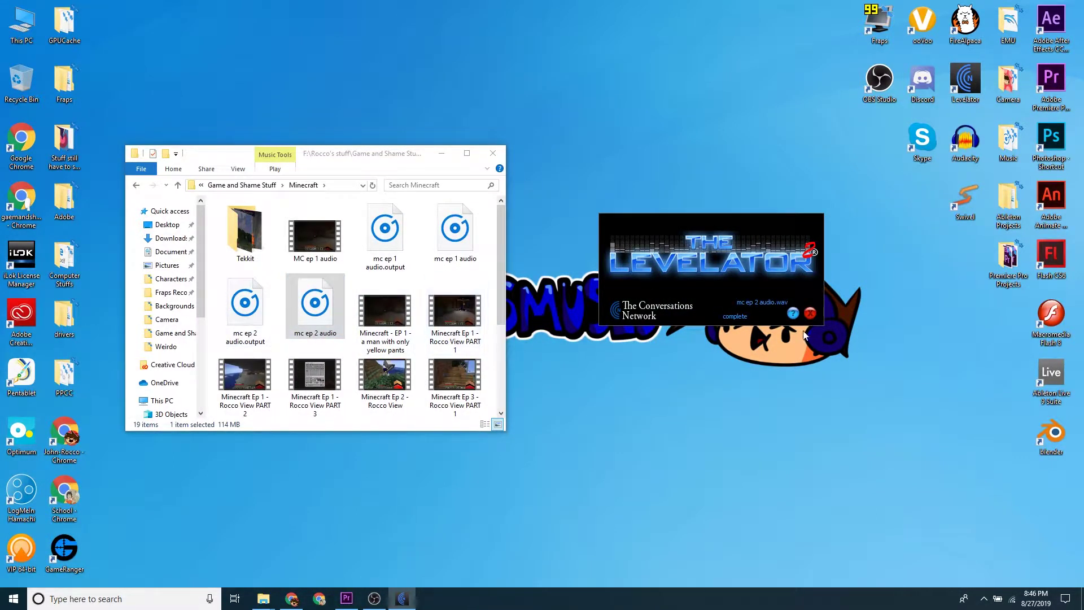
Close The Levelator and drop mc ep 2 audio.output onto track A3 at the sequence start.
left_click(810, 314)
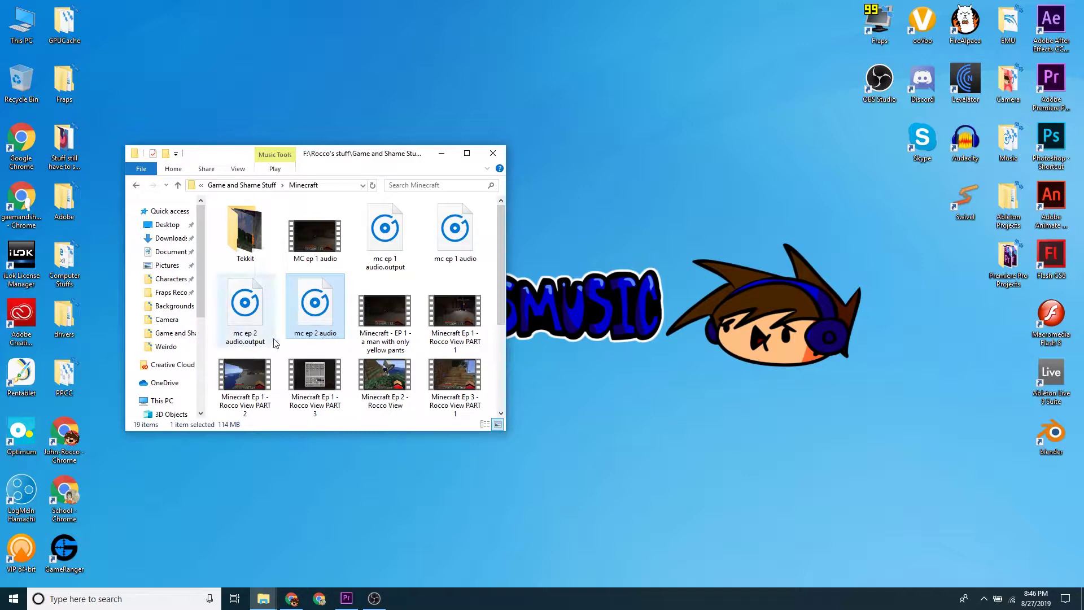
left_click_drag(250, 330, 336, 595)
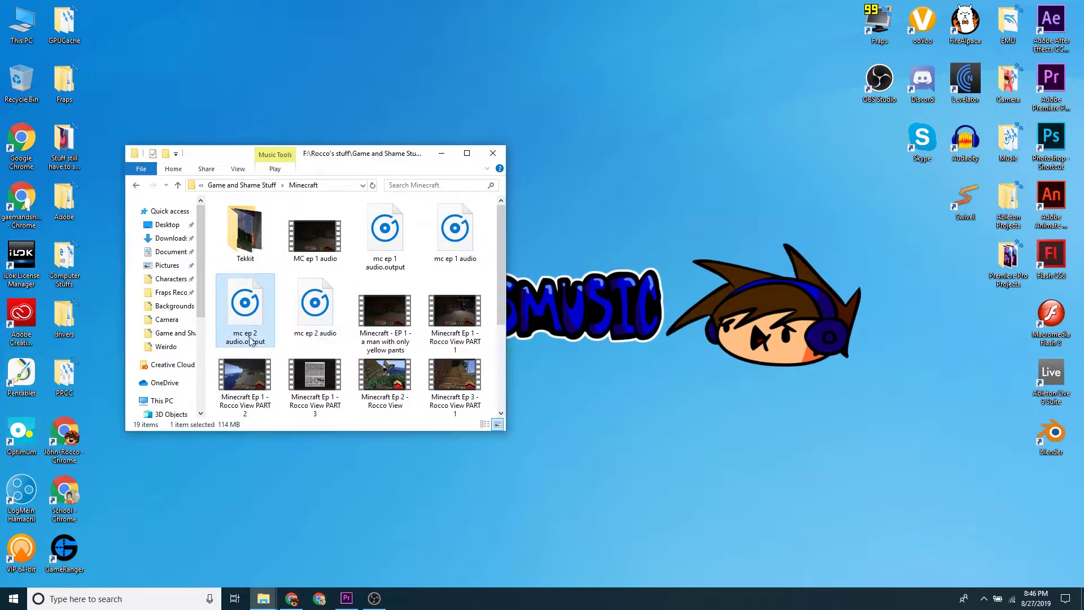
left_click_drag(345, 600, 493, 513)
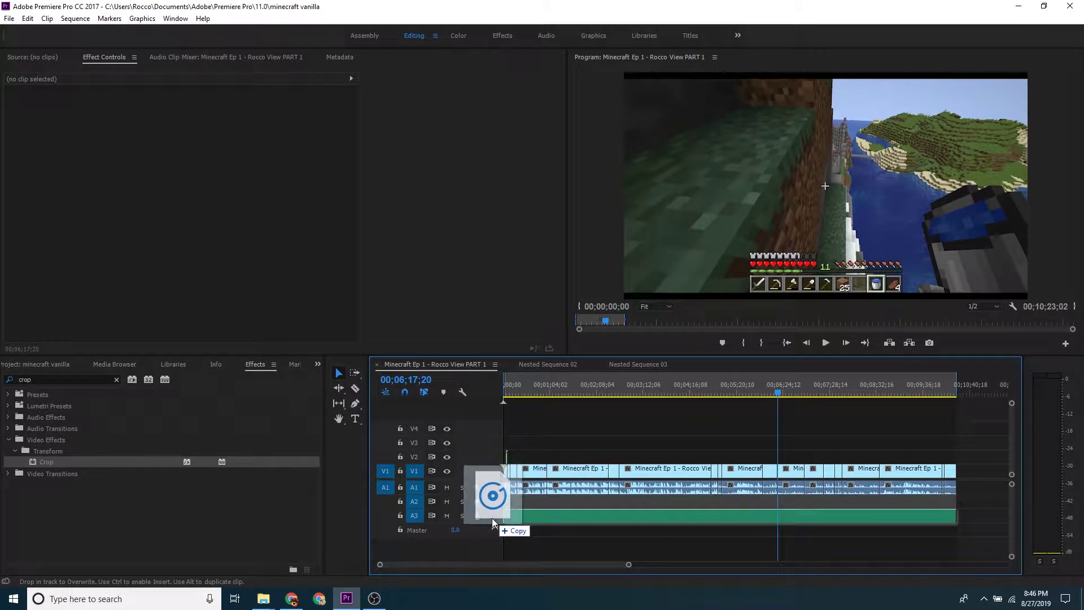
left_click_drag(492, 507, 494, 514)
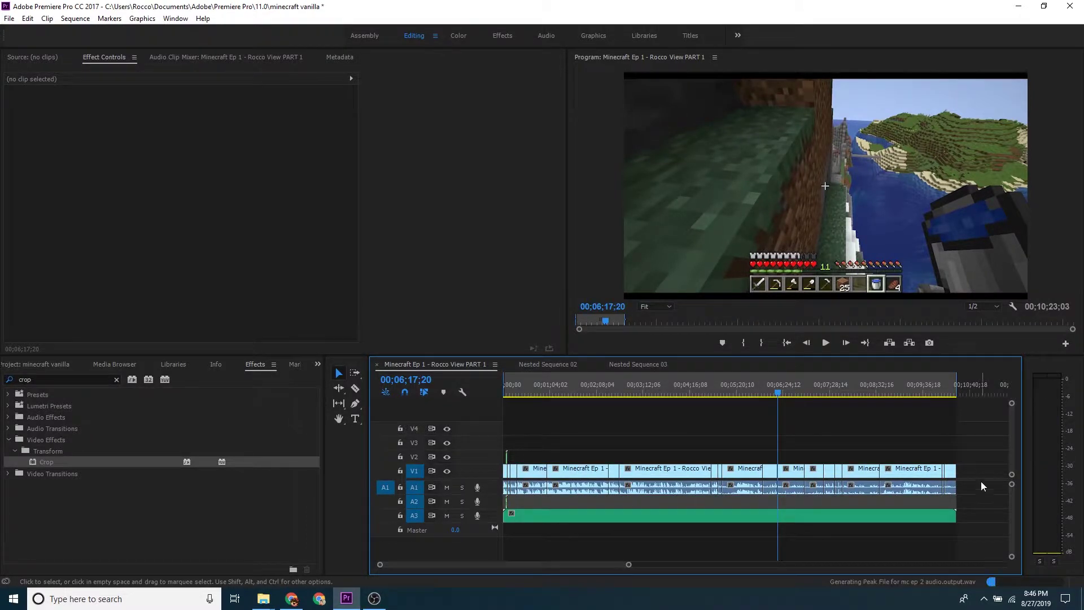
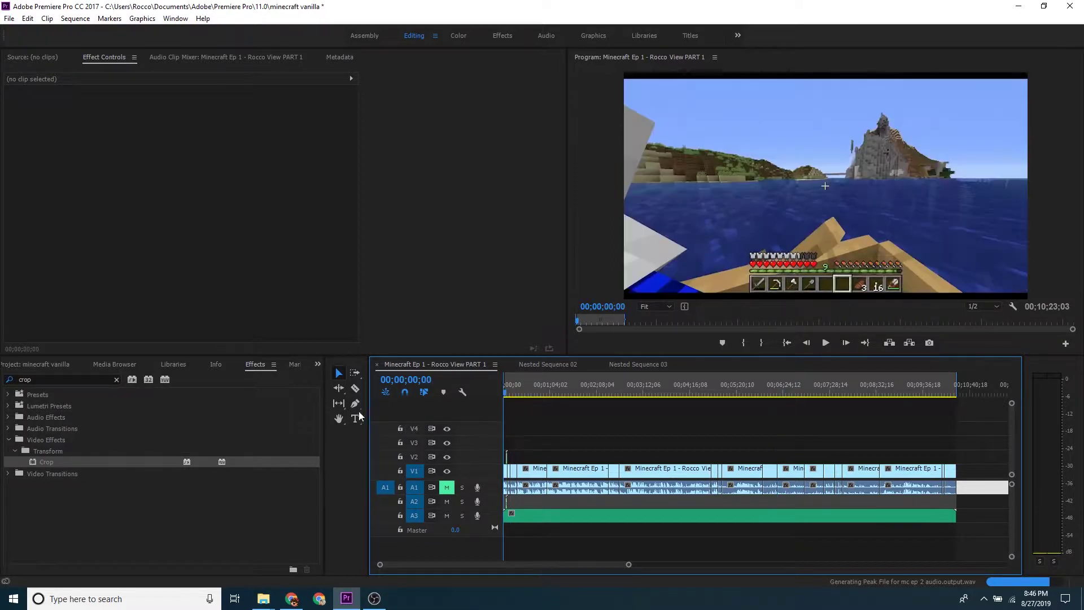
Preview the episode from the start, then from a later point on the timeline.
key("space")
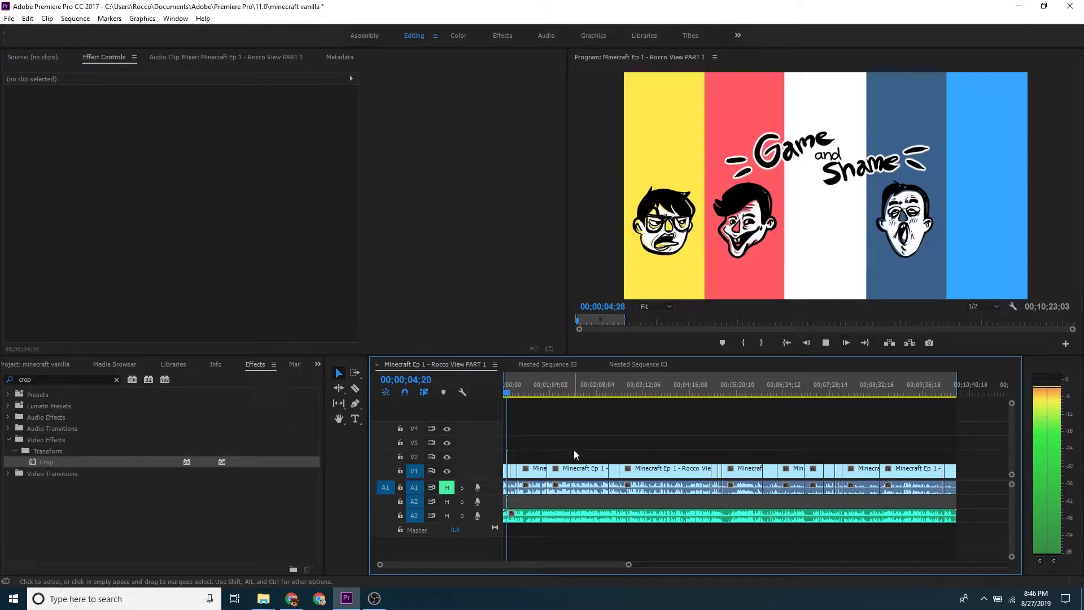
key("space")
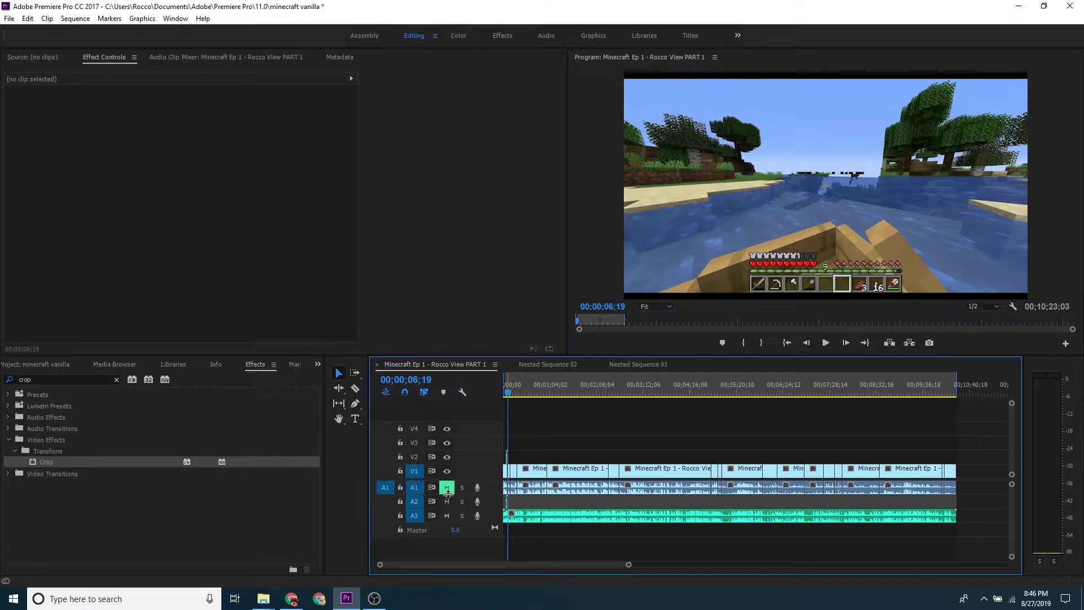
key("Home")
key("space")
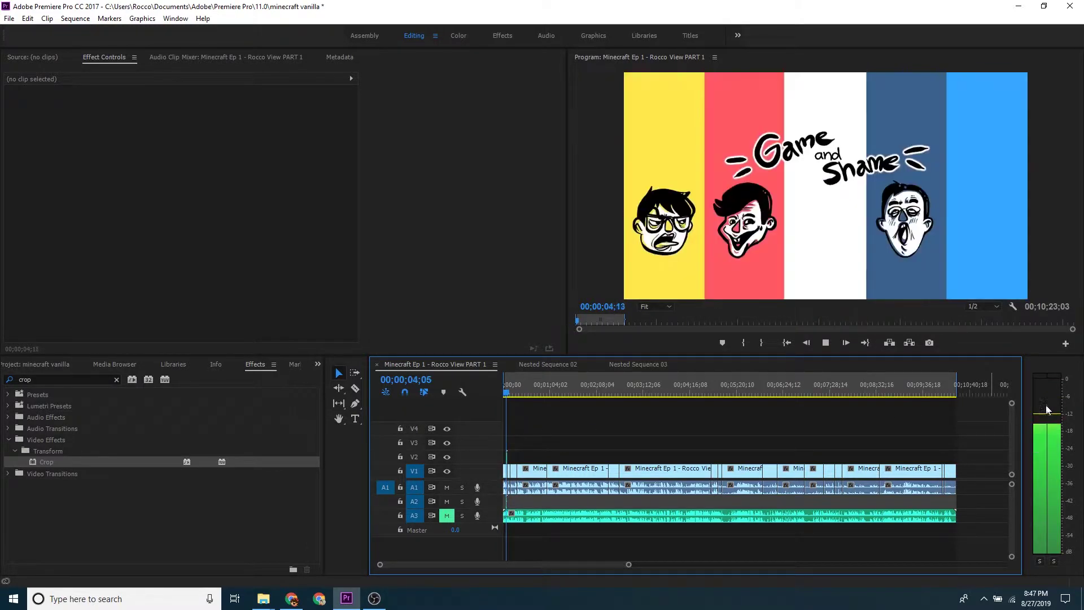
left_click(535, 391)
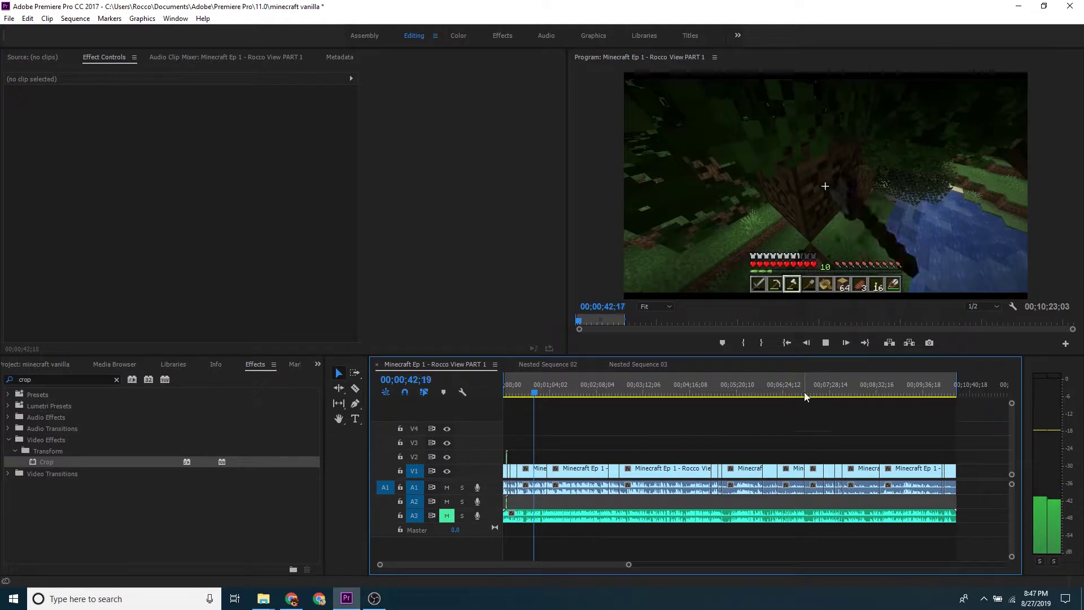
key("space")
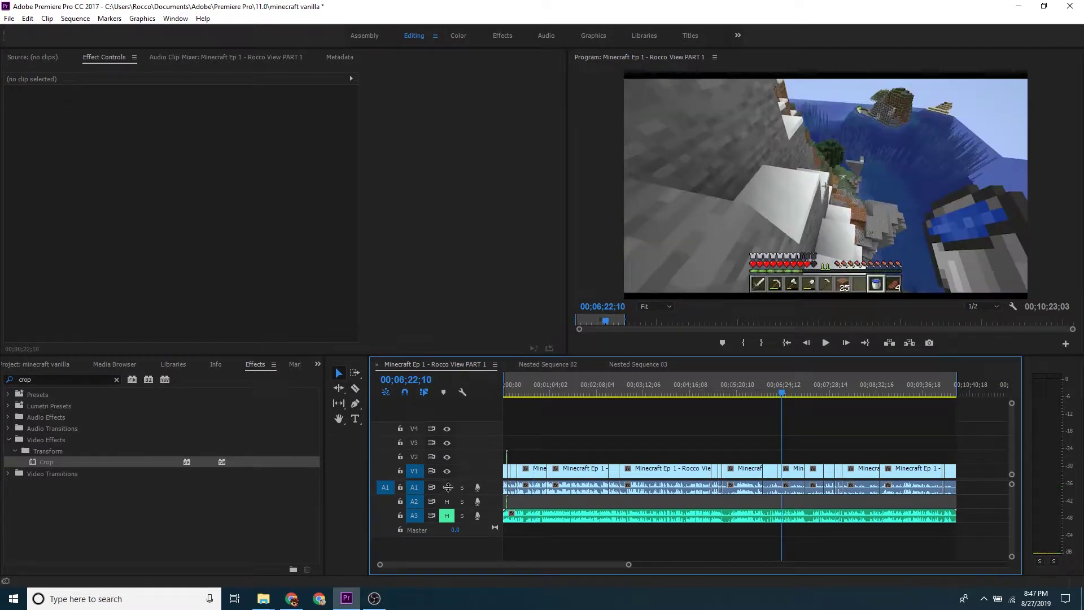
Resume playback while muting track A1, then unmute it again.
key("space")
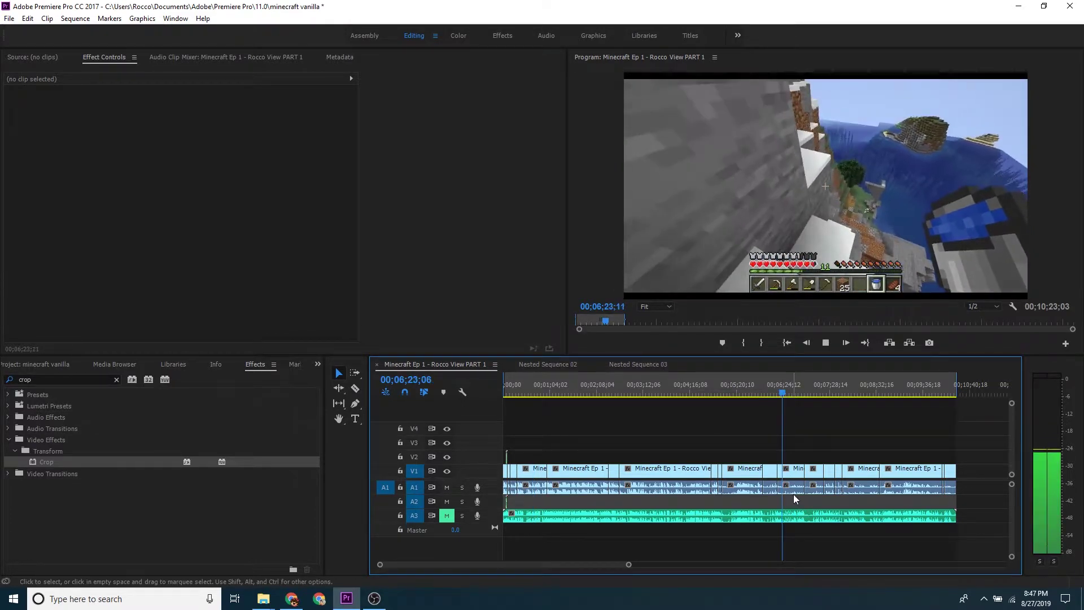
left_click(447, 487)
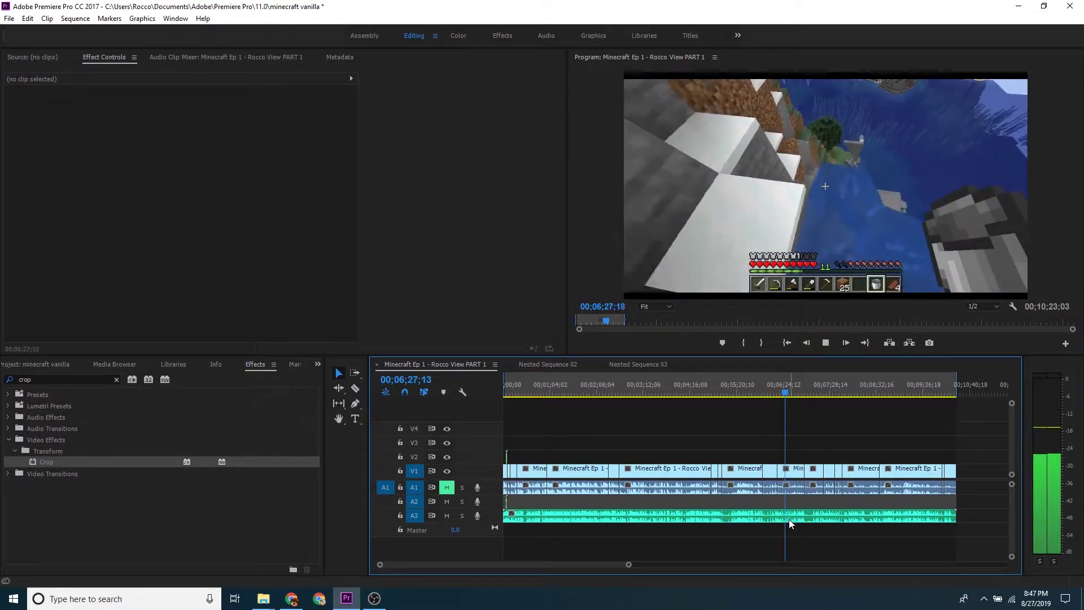
key("space")
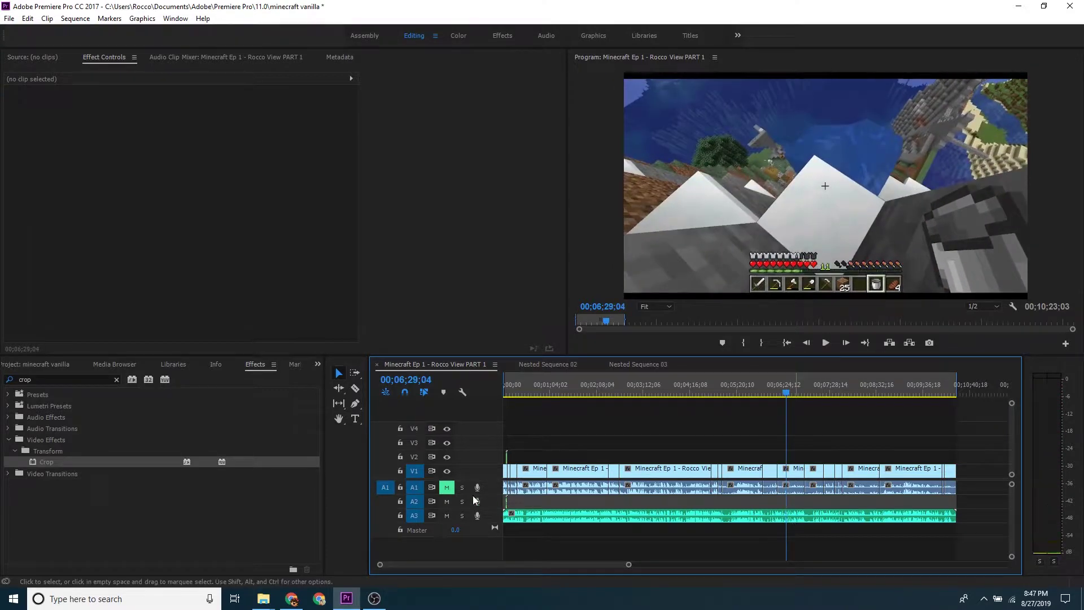
left_click(452, 486)
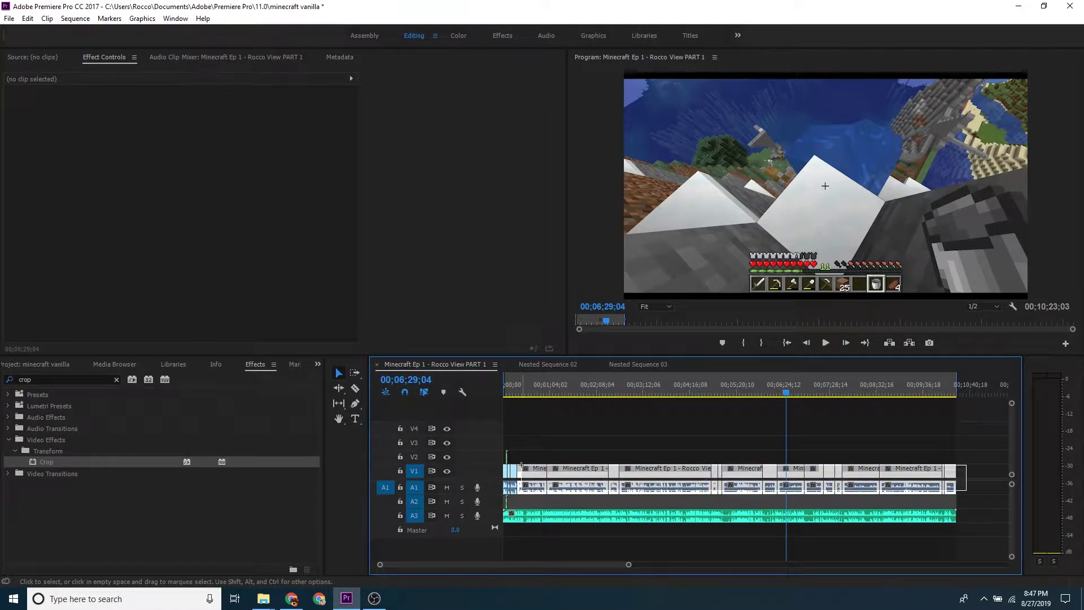
Unlink the episode's gameplay video clips from their audio.
left_click_drag(967, 491, 538, 469)
right_click(565, 473)
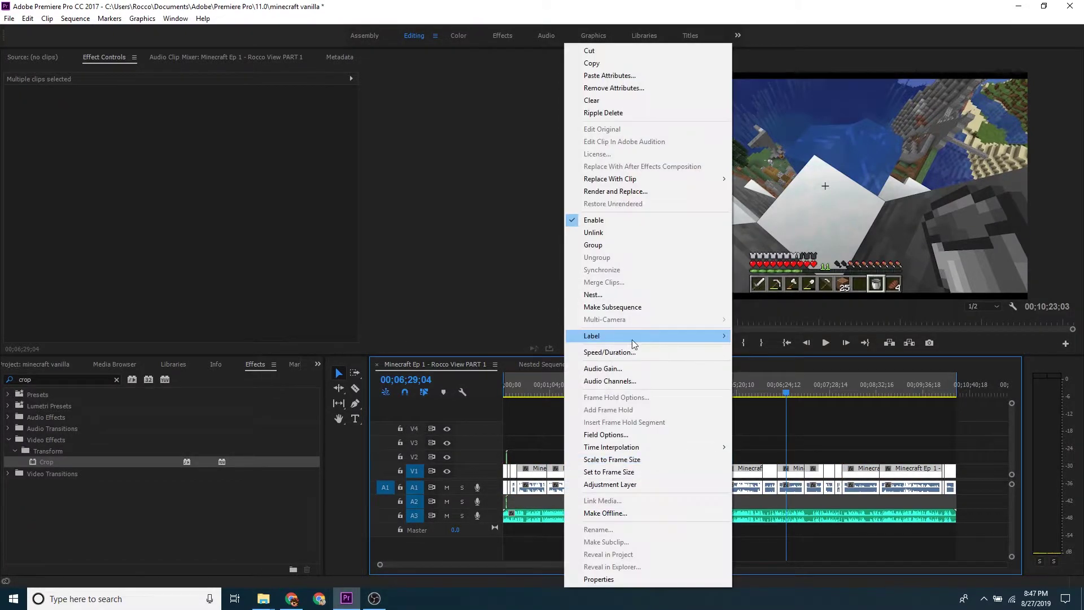
left_click(625, 247)
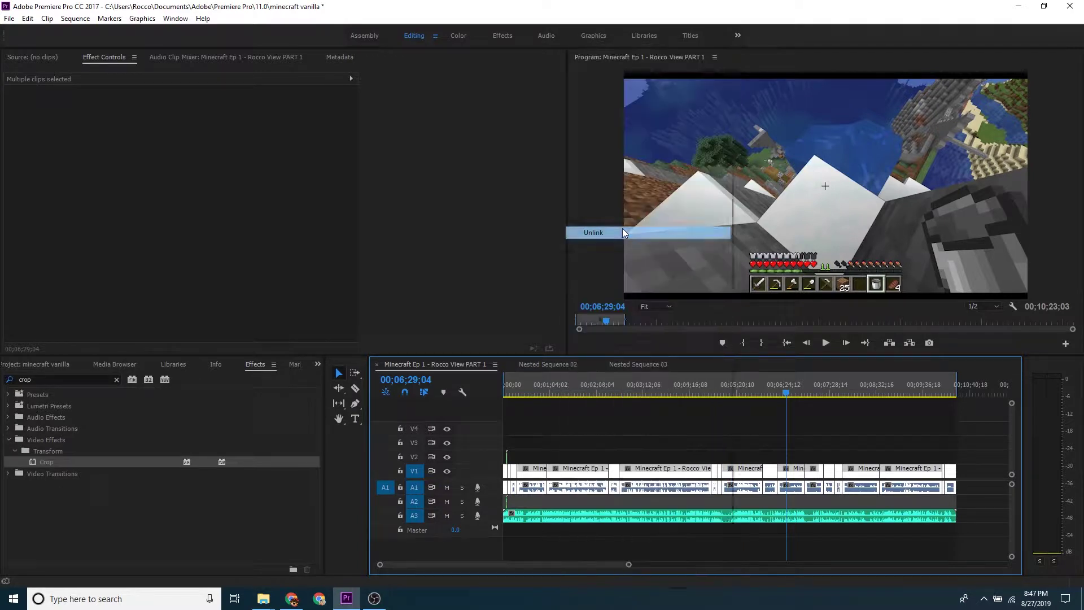
left_click(977, 488)
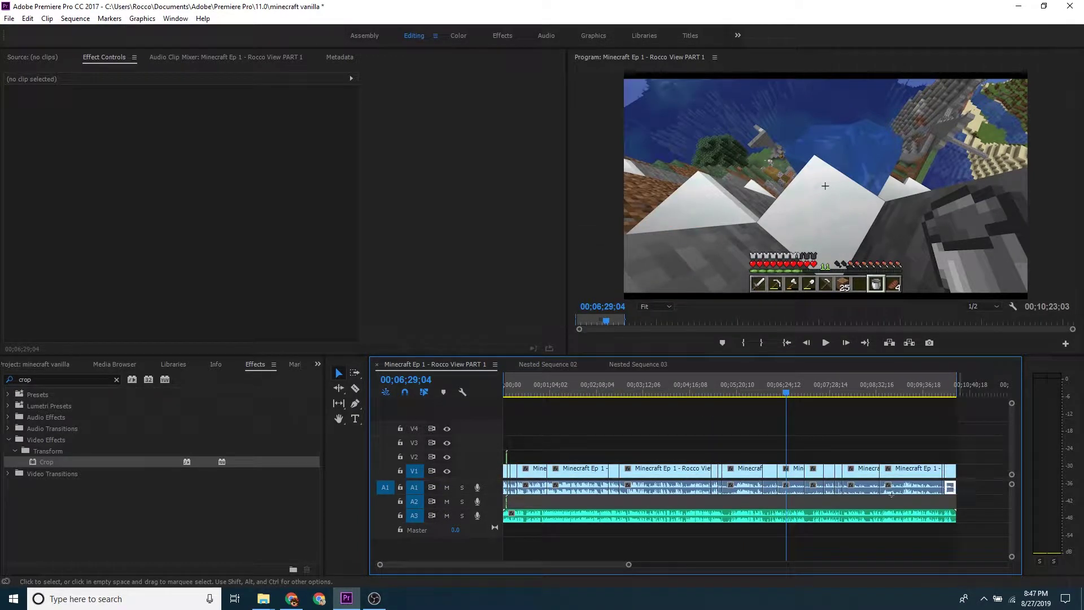
Delete the old A1 audio and move the mc ep 2 audio.output.wav clip from A3 to A1.
left_click_drag(975, 486, 470, 483)
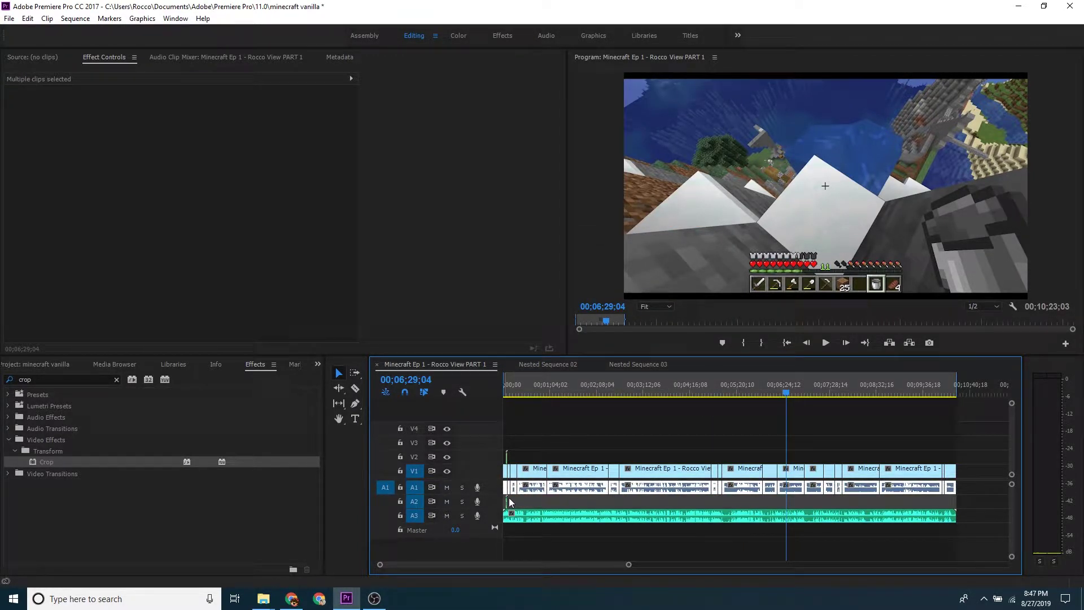
key("Delete")
left_click(524, 516)
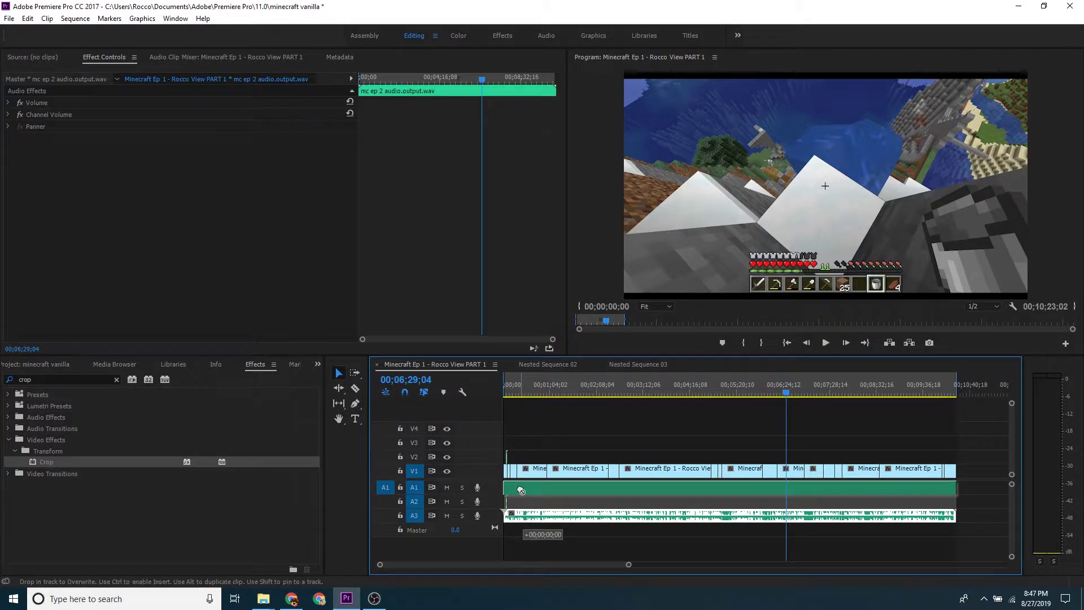
left_click_drag(524, 516, 525, 488)
left_click(801, 506)
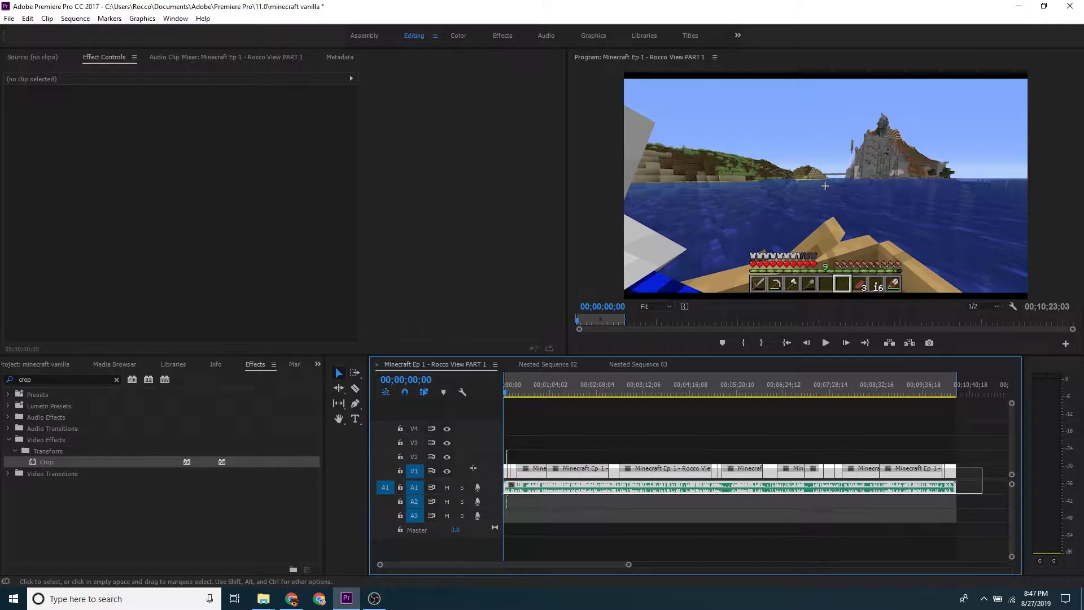
Group all the episode's video and audio clips and try a Cerulean label.
left_click_drag(975, 483, 537, 474)
right_click(537, 474)
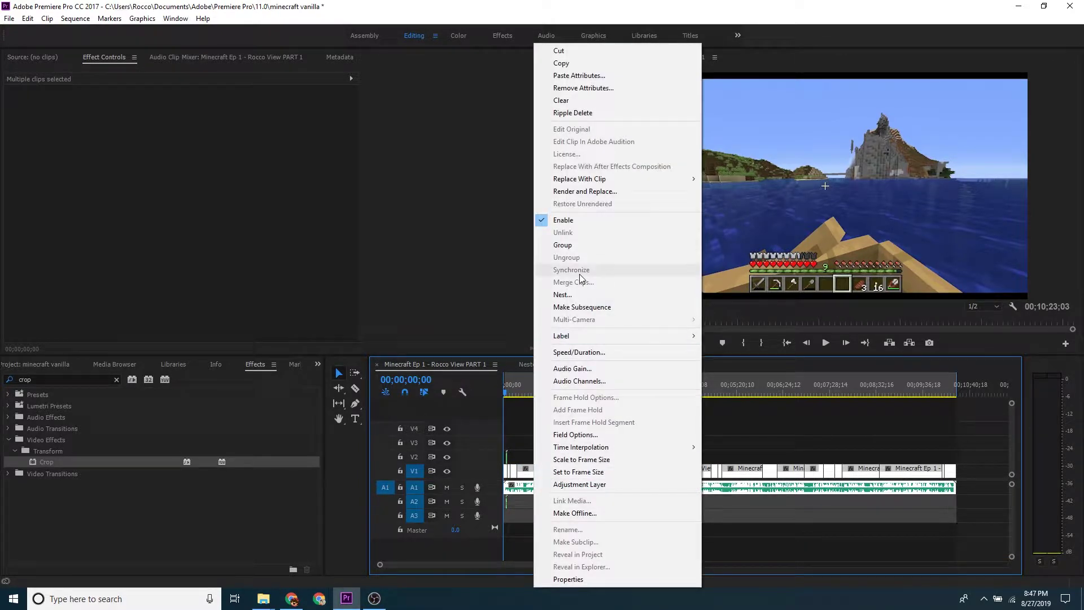
left_click(572, 246)
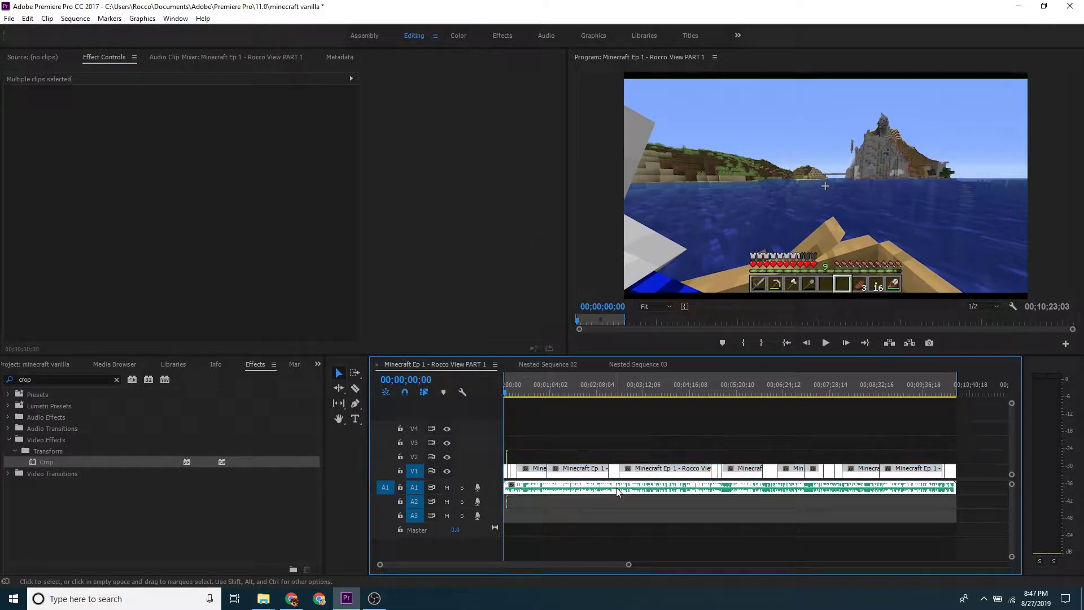
right_click(615, 487)
mouse_move(666, 336)
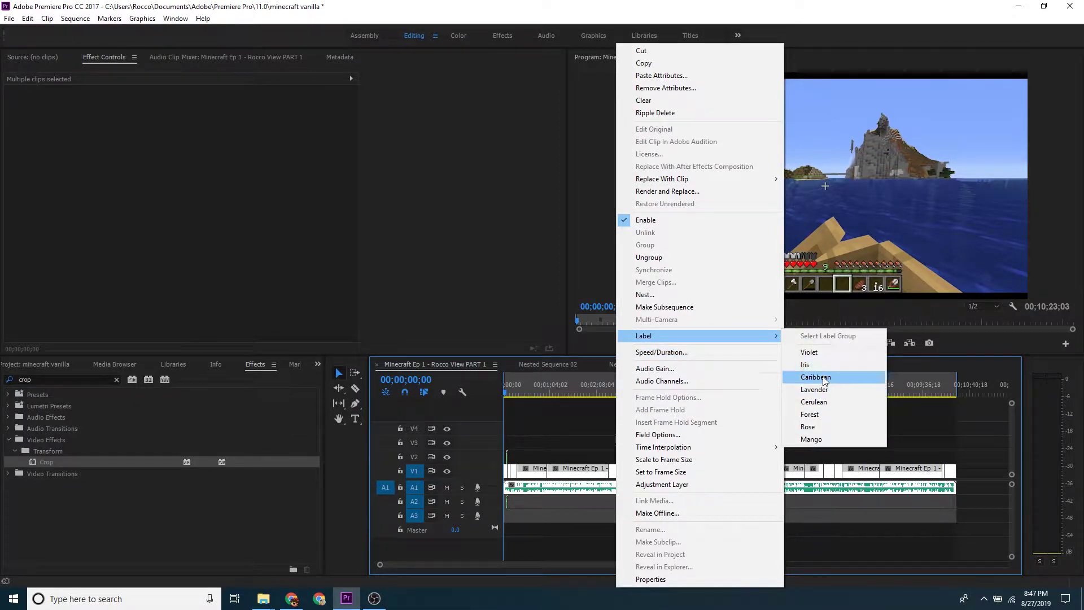
left_click(813, 403)
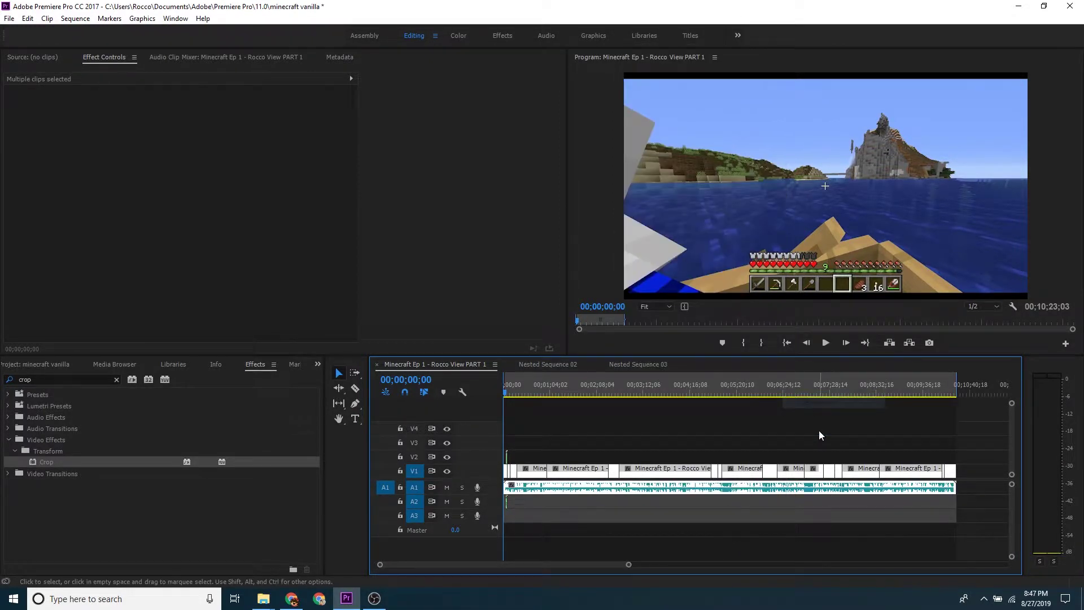
Try the Caribbean label on all clips, then set their label back to Iris.
key("ctrl+a")
right_click(897, 474)
mouse_move(938, 341)
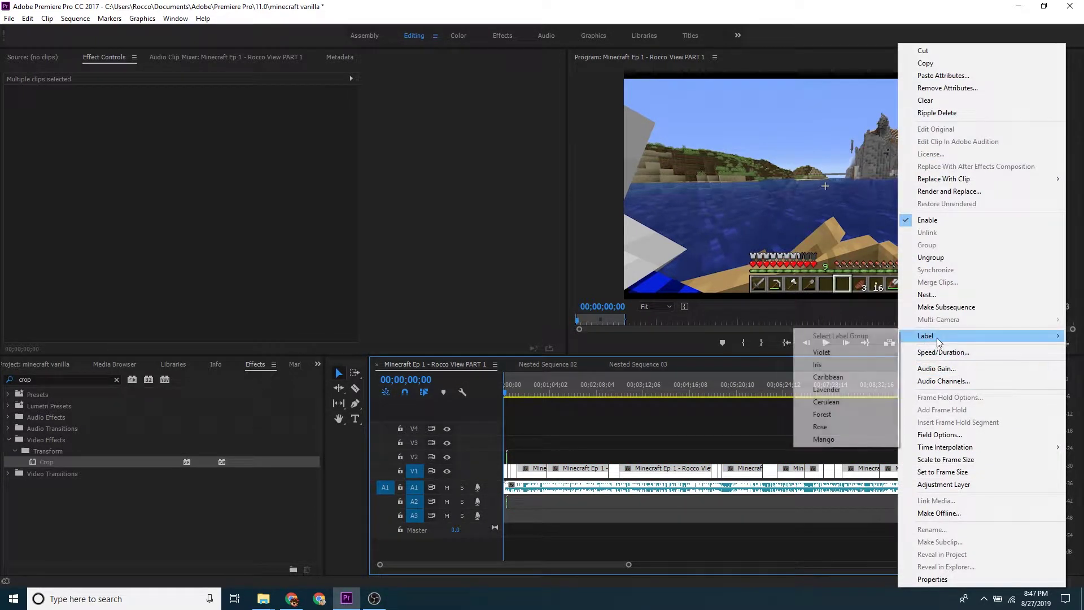
left_click(835, 377)
left_click(836, 421)
key("ctrl+a")
right_click(864, 477)
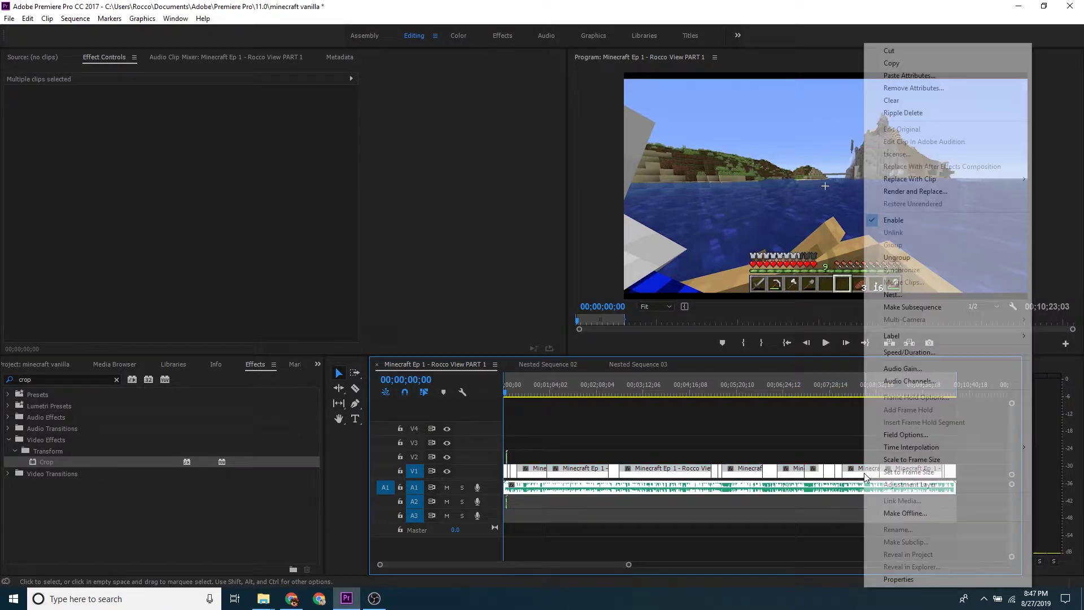
mouse_move(915, 336)
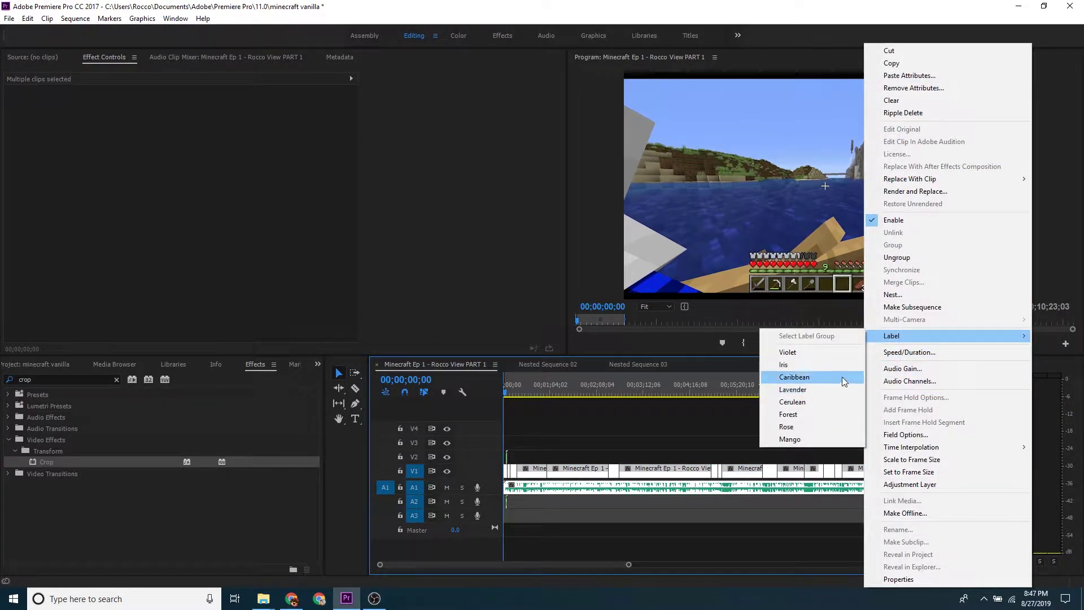
left_click(812, 368)
left_click(819, 434)
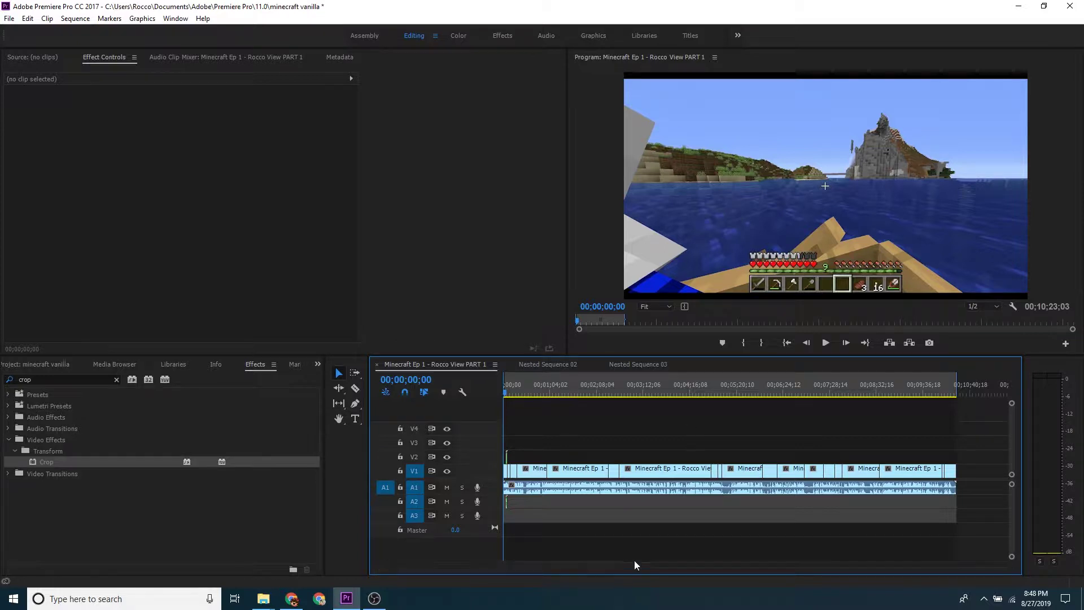
Play the sequence and stop on the title card.
scroll(624, 562, "up", 1)
scroll(624, 559, "up", 4)
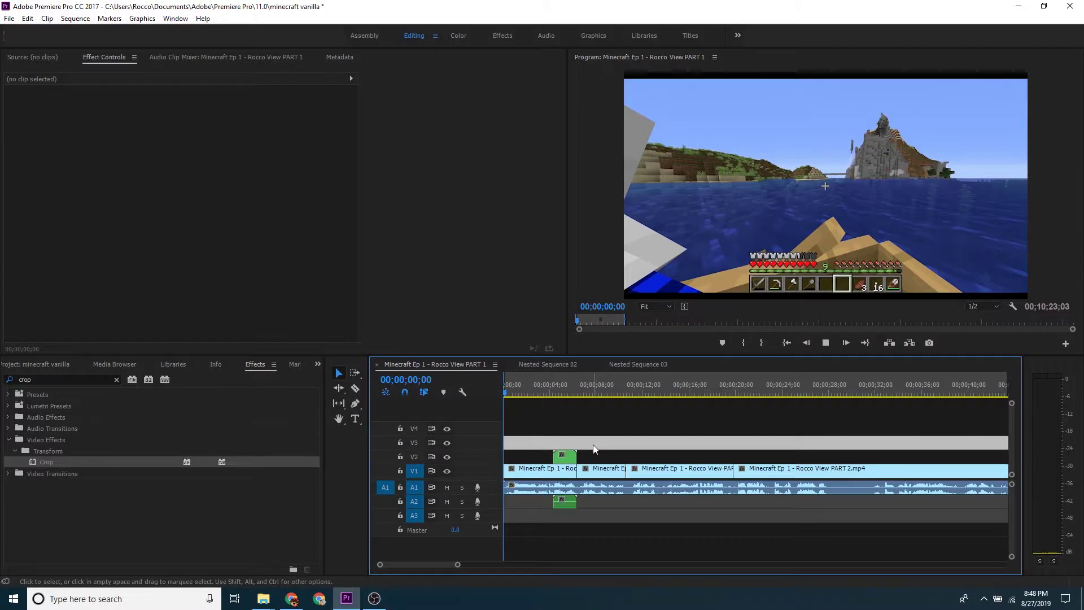
key("space")
left_click(610, 473)
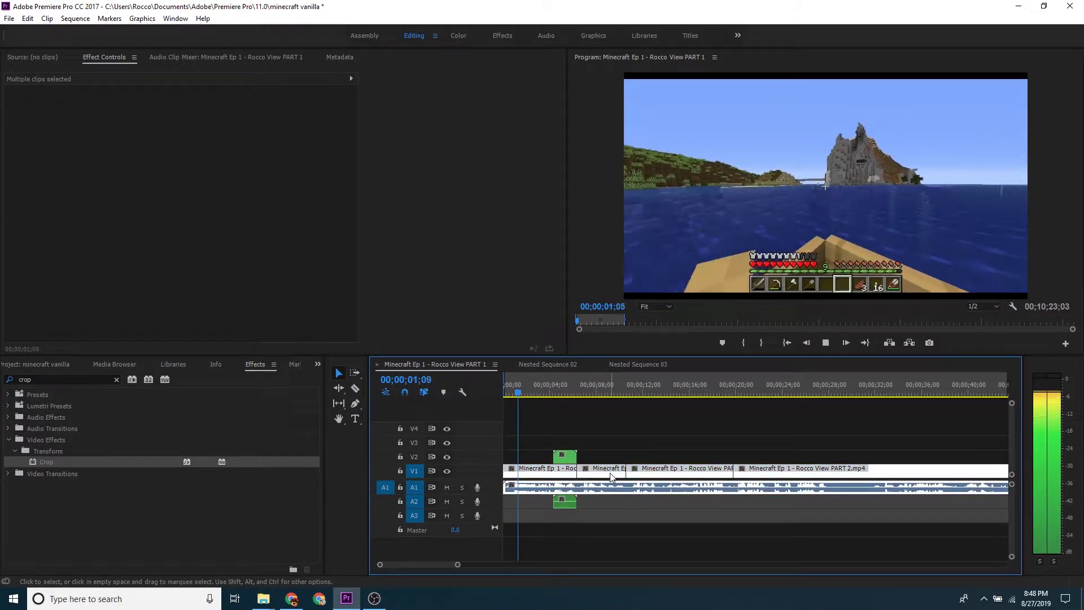
left_click(628, 439)
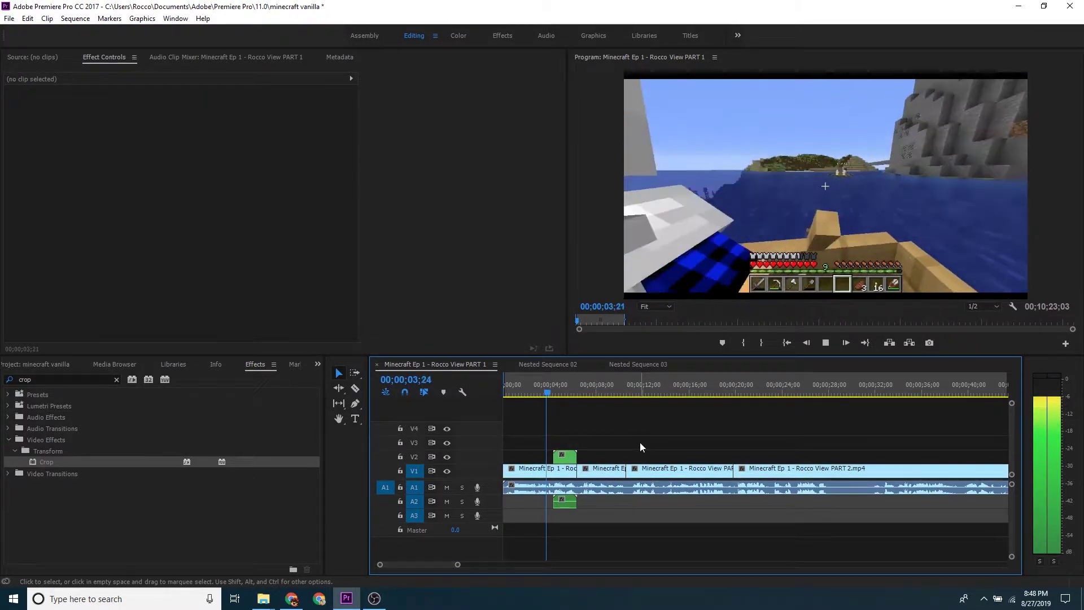
key("space")
Ungroup the episode's video and audio clips and confirm a clip selects on its own.
right_click(645, 477)
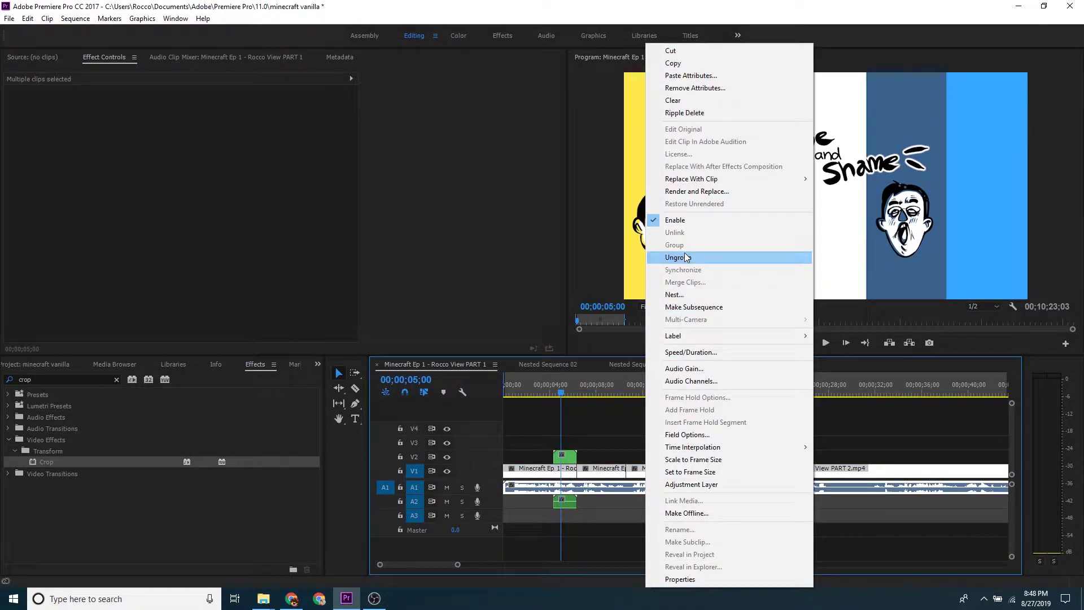
left_click(685, 258)
left_click(645, 441)
left_click(631, 494)
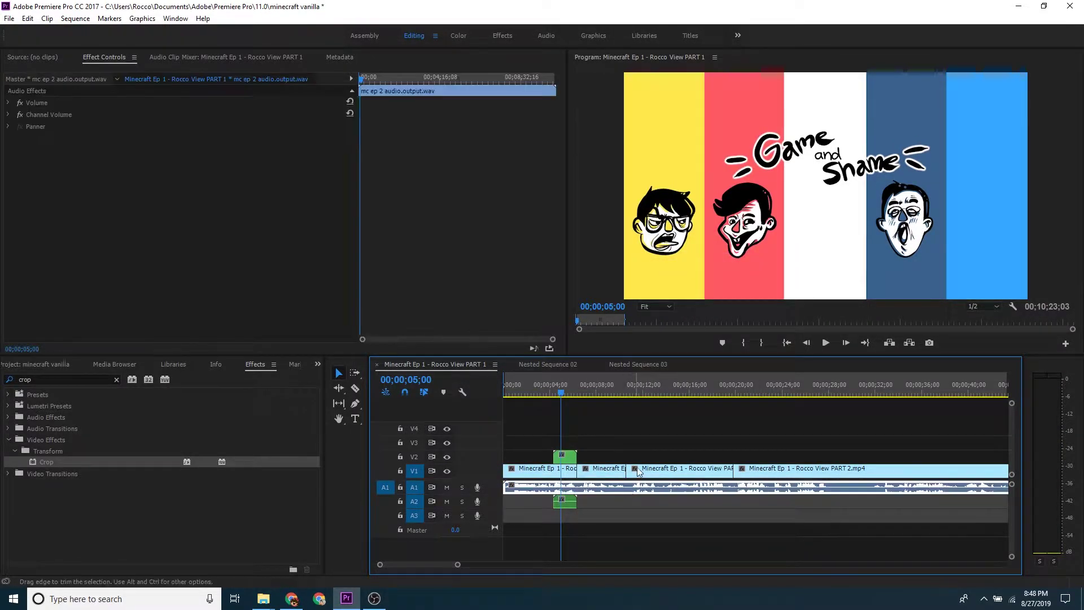
left_click(641, 451)
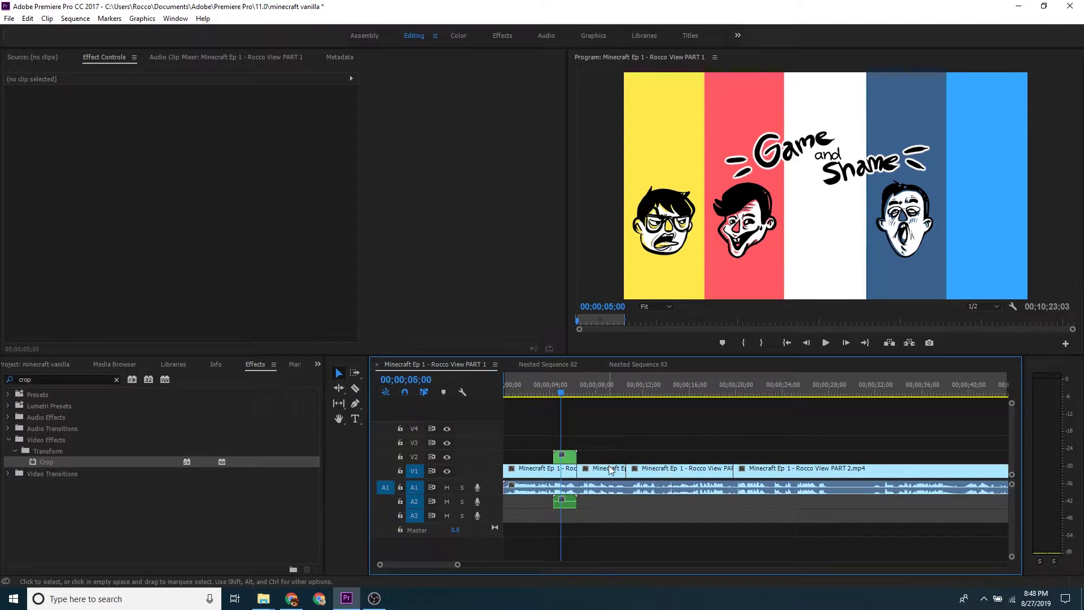
Play on from the title card, then zoom the timeline out with the scrollbar handle.
key("space")
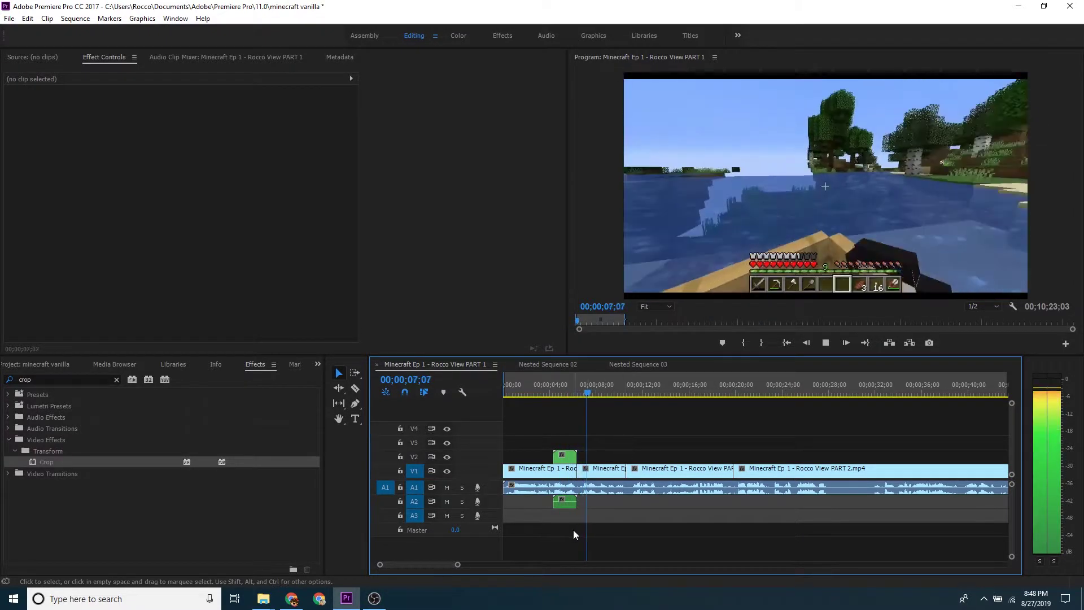
key("space")
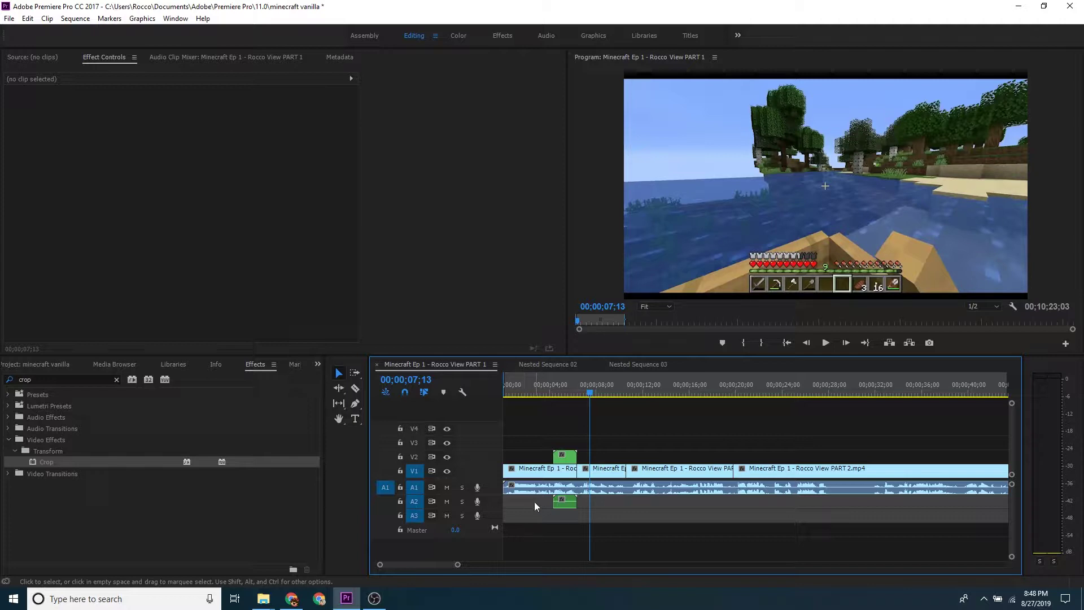
left_click_drag(457, 564, 509, 564)
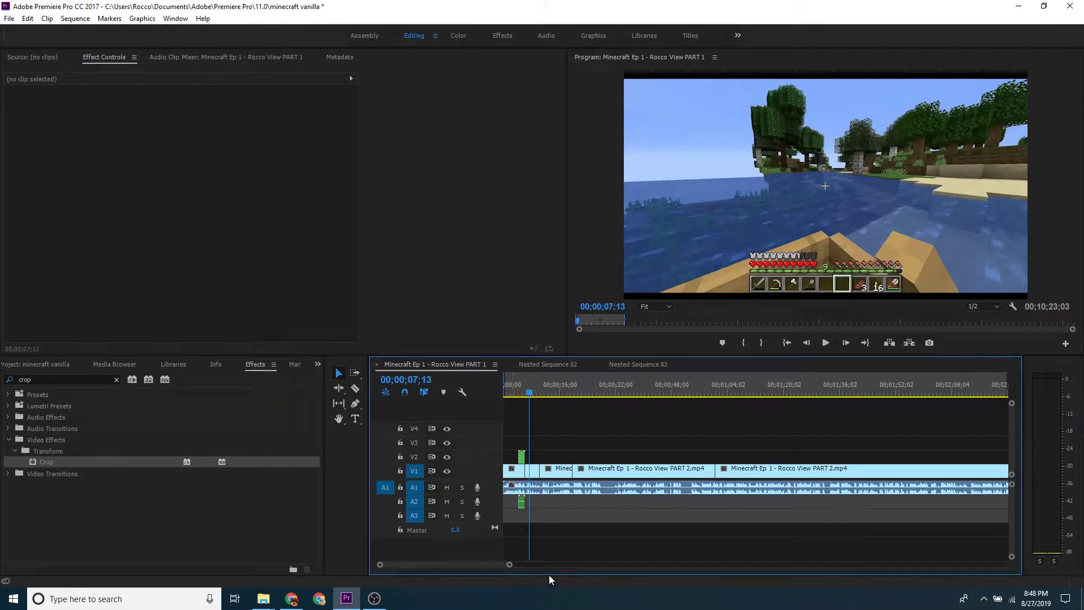
mouse_move(510, 565)
left_mouse_down()
mouse_move(477, 564)
mouse_move(482, 552)
left_mouse_up()
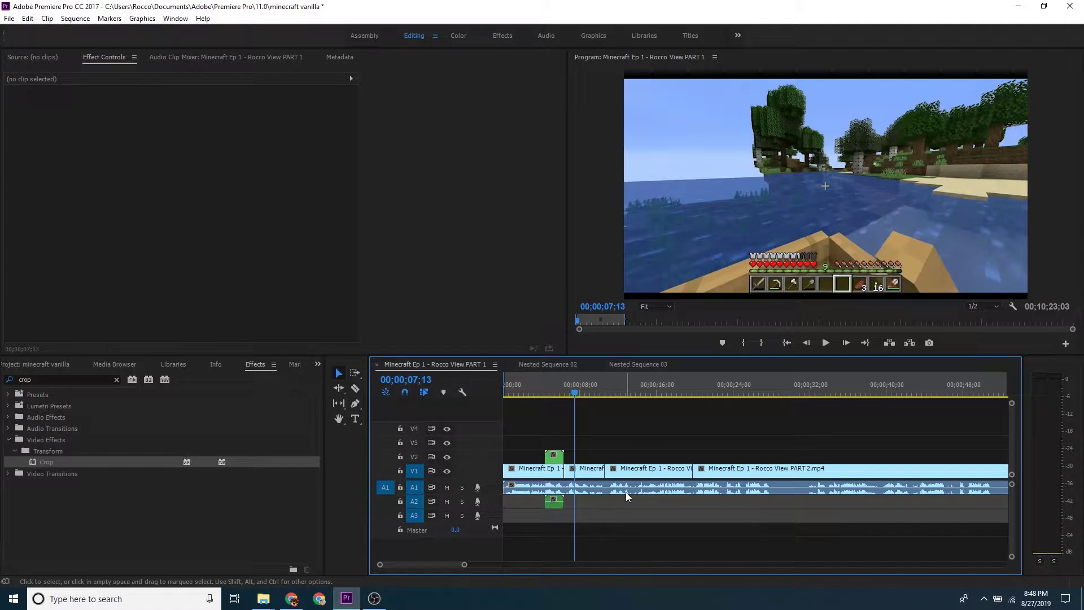
key("space")
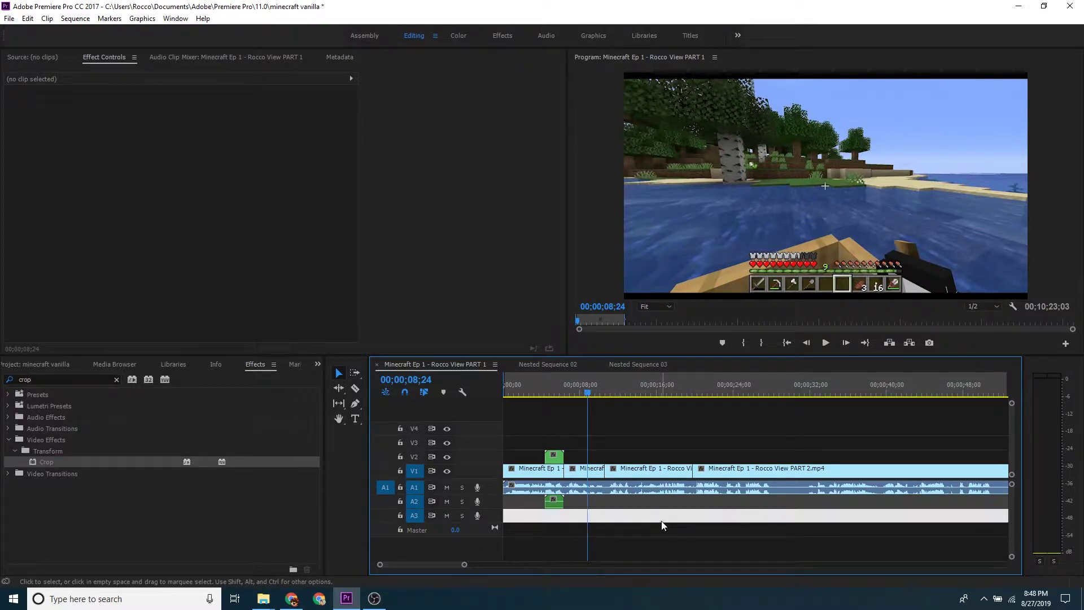
key("space")
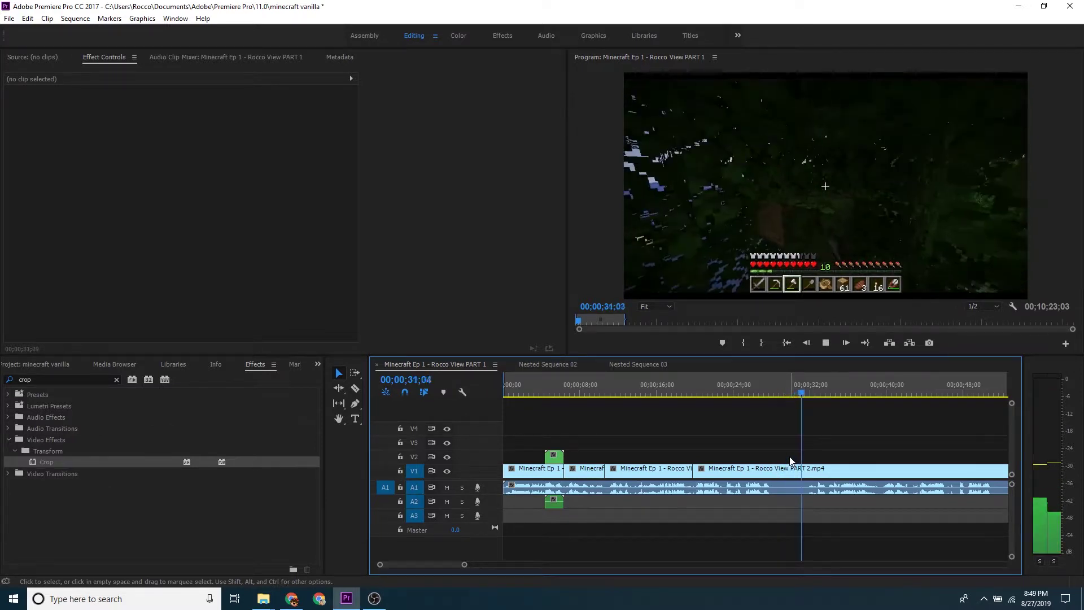
left_click(777, 384)
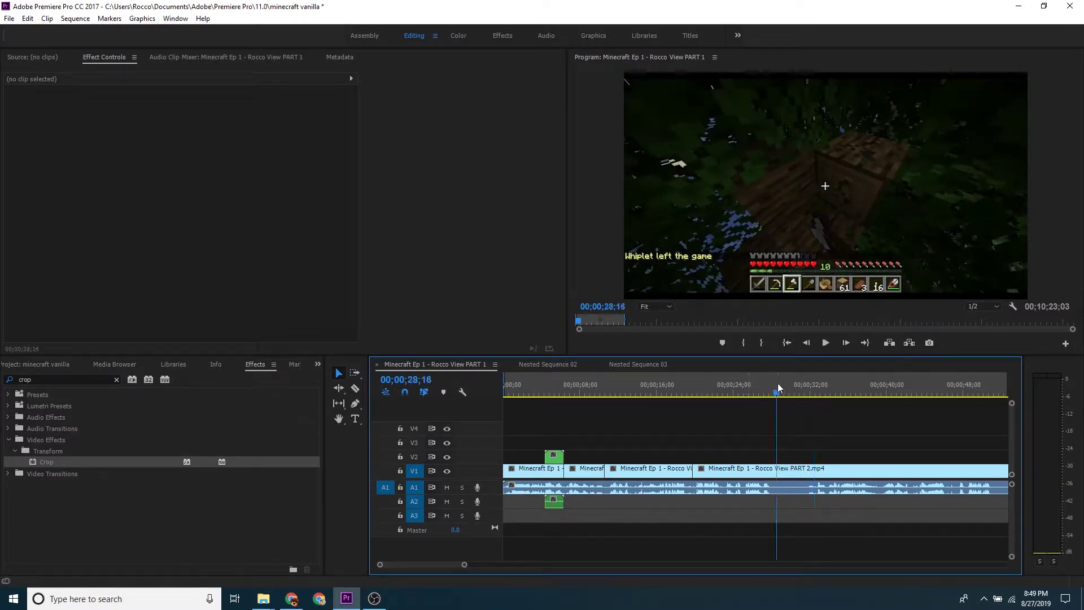
left_click(757, 389)
key("space")
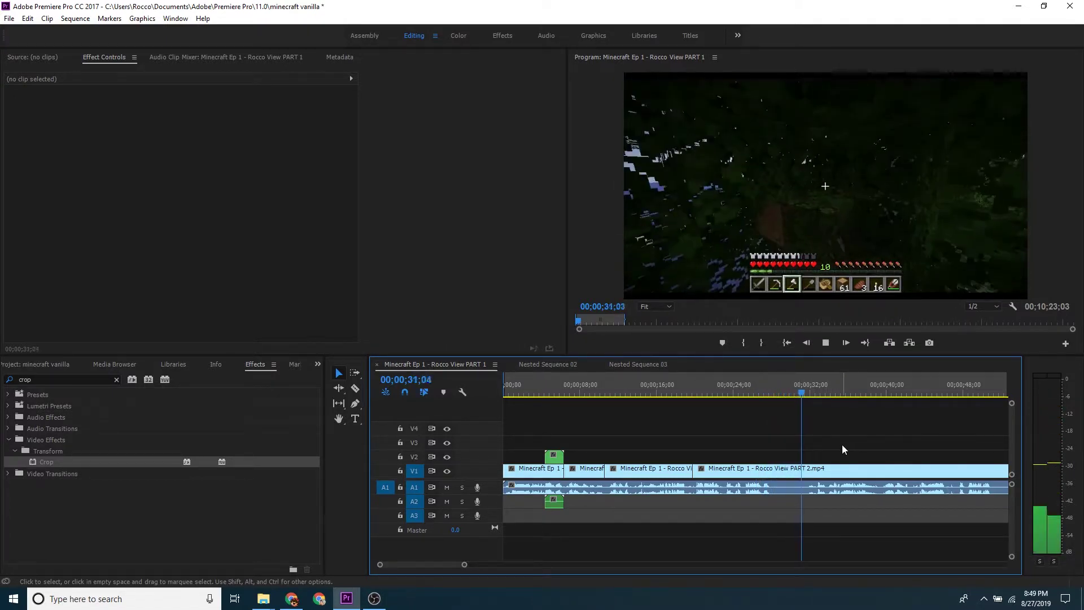
key("space")
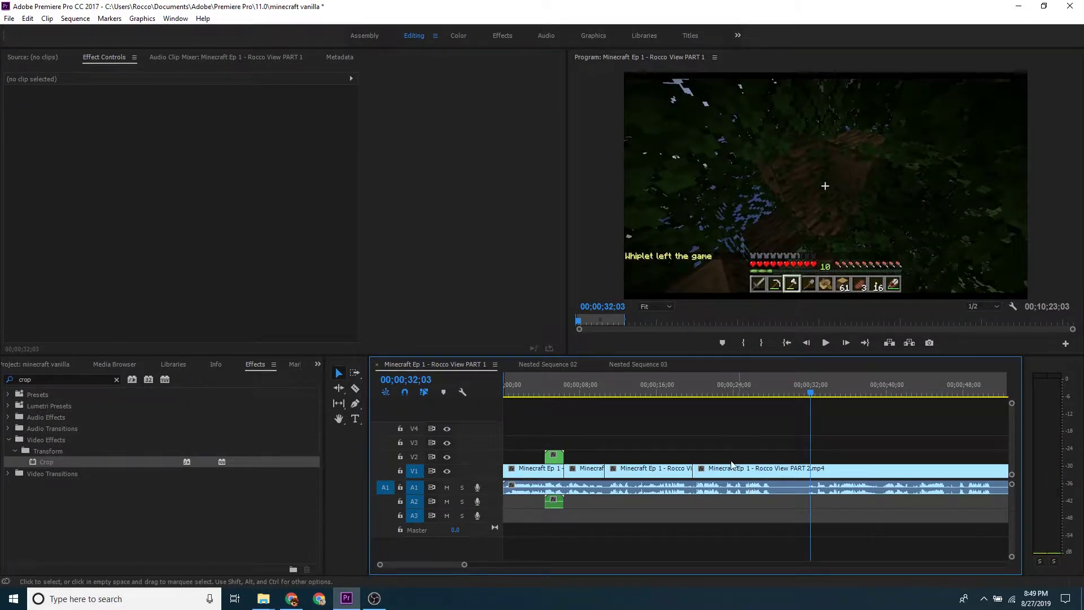
Split the Rocco View PART 2 clip on V1 at 31;23 and select it.
key("space")
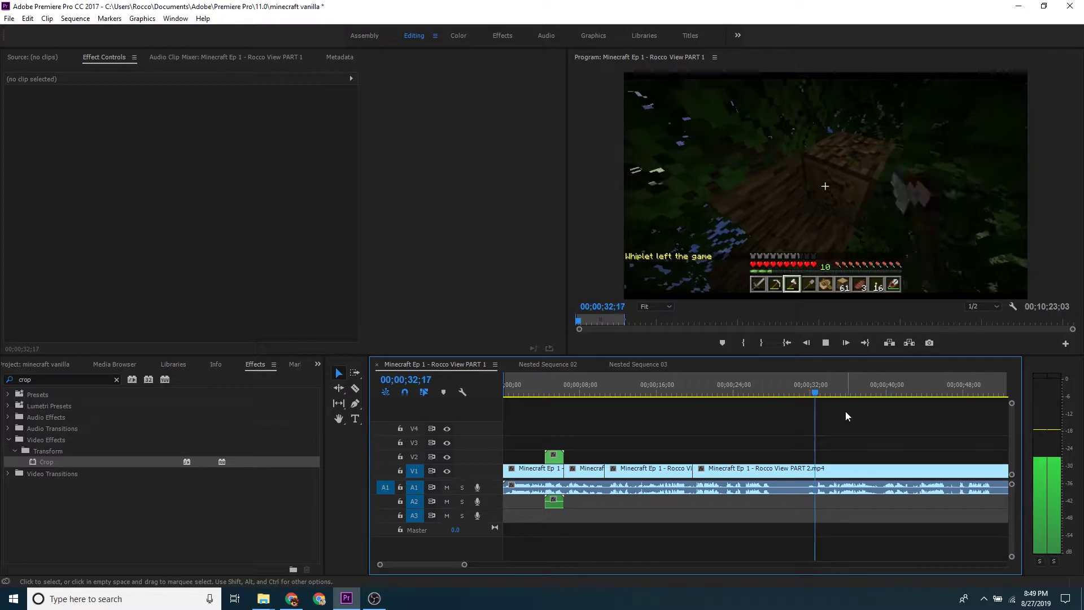
left_click(809, 393)
key("Left")
key("c")
left_click(808, 470)
key("v")
left_click(818, 475)
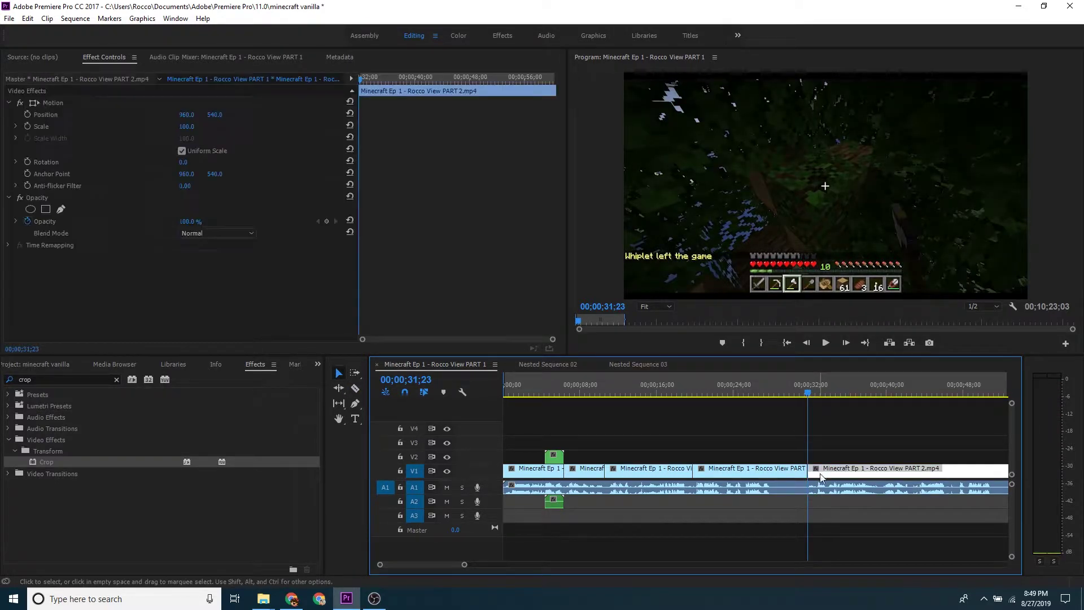
Preview a larger scale, then split the V1 clip again at 35;05.
left_click_drag(183, 128, 344, 240)
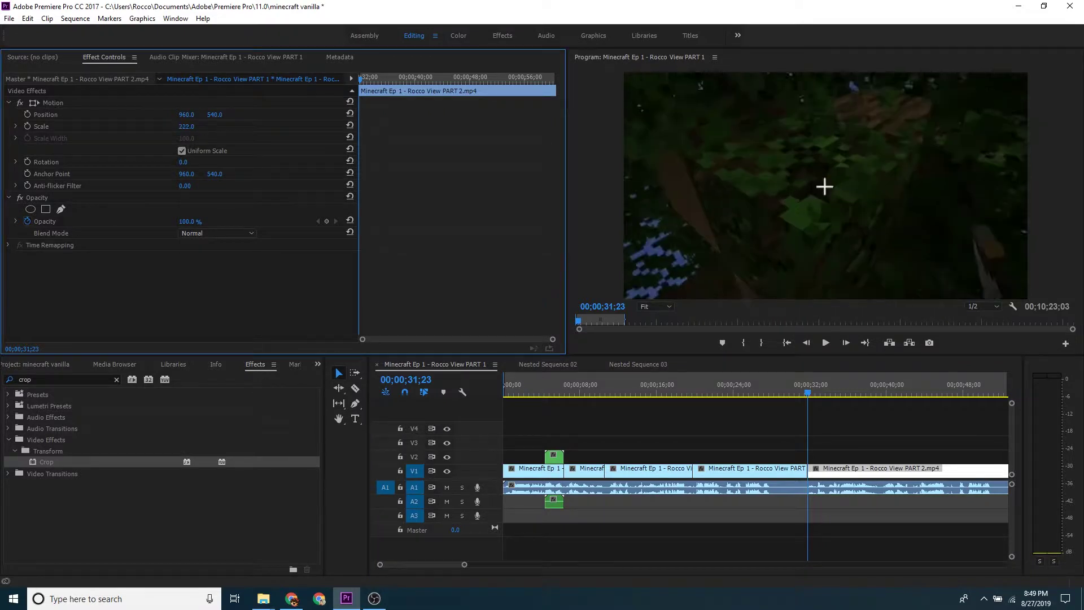
left_click(743, 441)
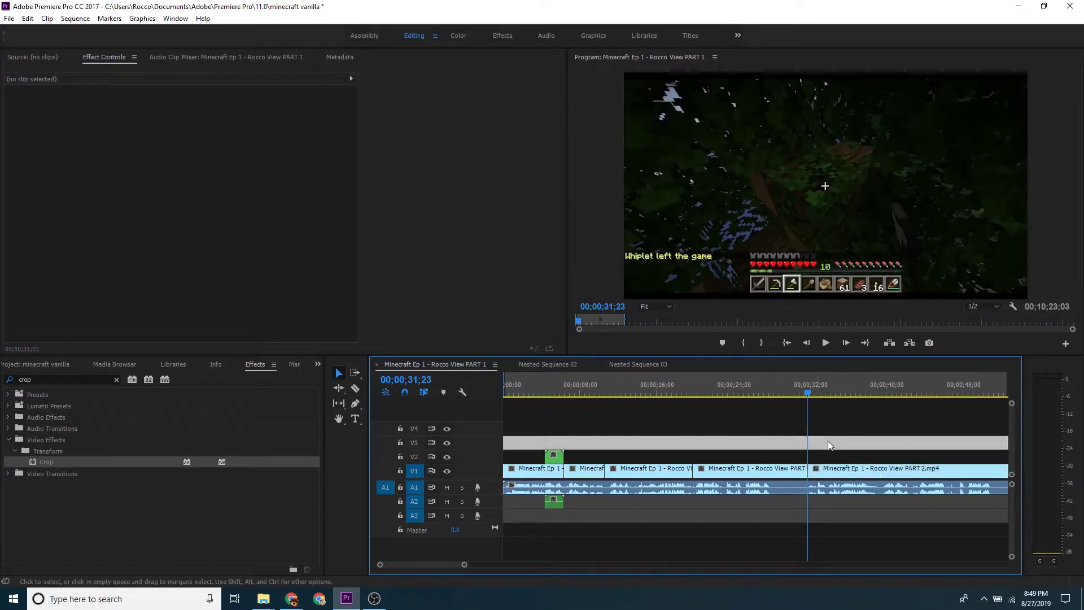
key("space")
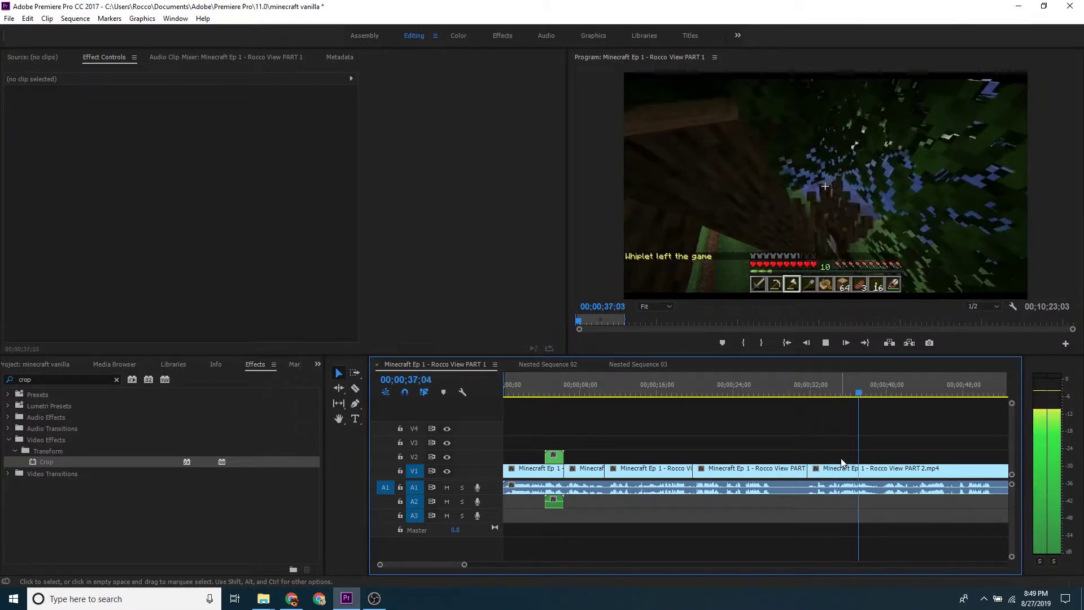
left_click(842, 388)
left_click(840, 389)
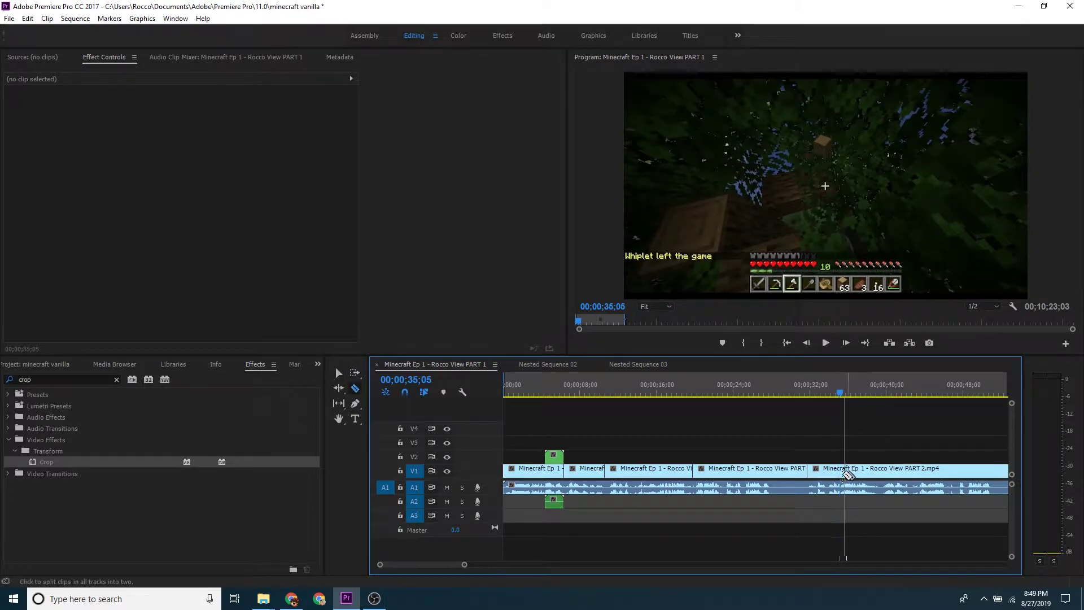
key("ctrl+k")
left_click(813, 469)
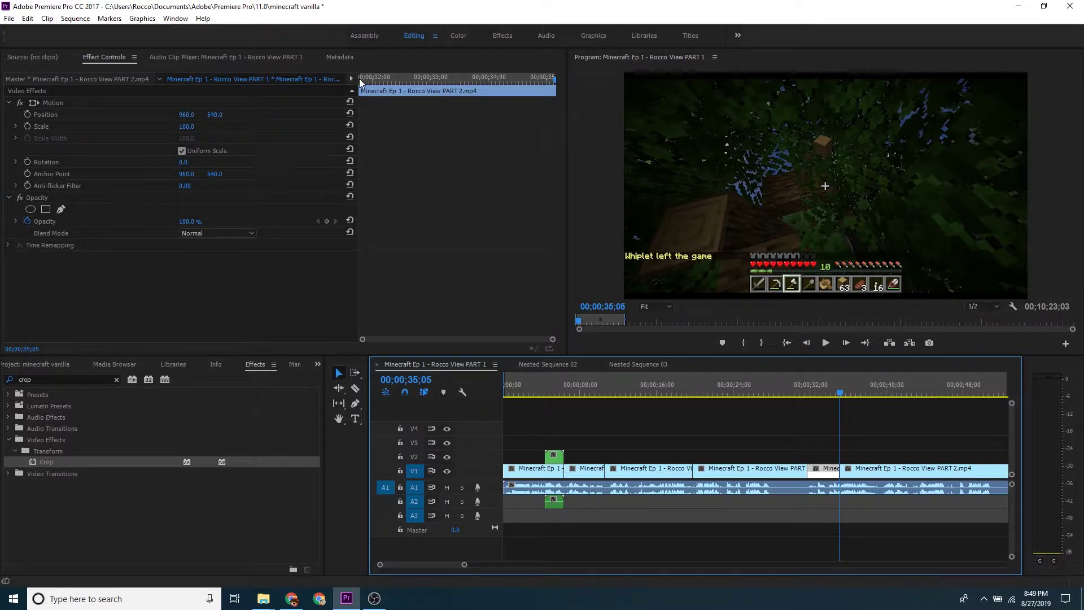
Try scaling the short piece to 250, revert it, and move the nested clip up to V3.
key("Up")
left_click(158, 133)
left_click_drag(179, 129, 194, 127)
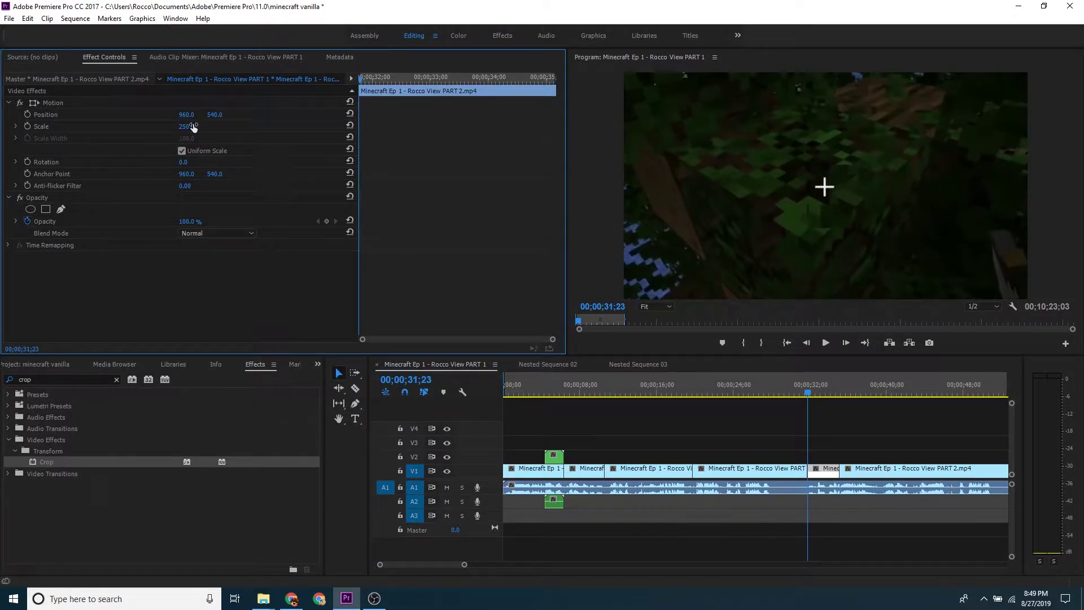
key("ctrl+z")
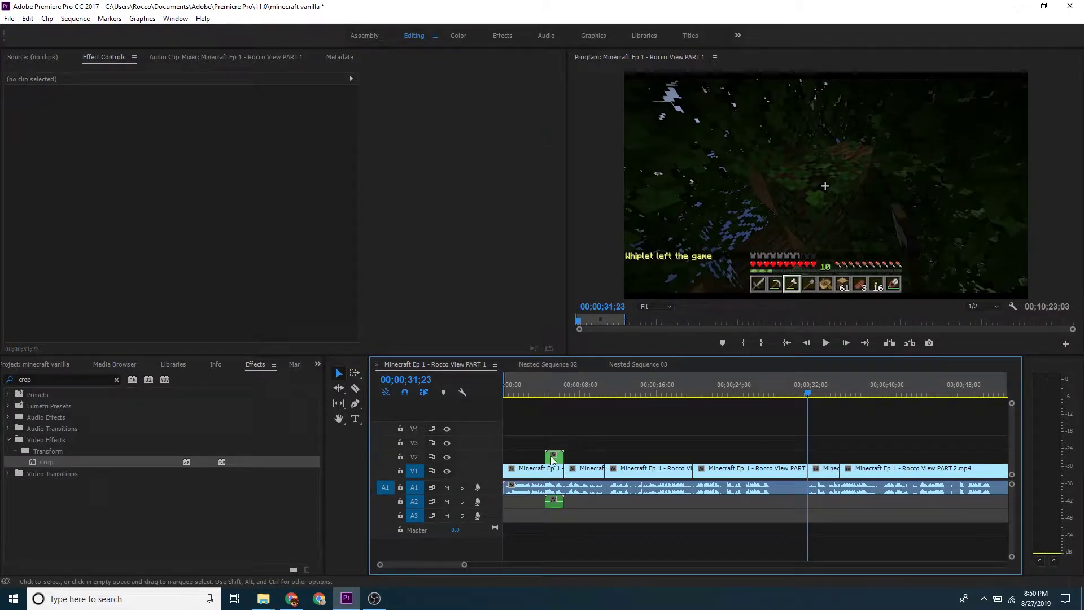
left_click_drag(554, 455, 554, 442)
Move the episode clips up one track from V1 to V2.
left_click(536, 471)
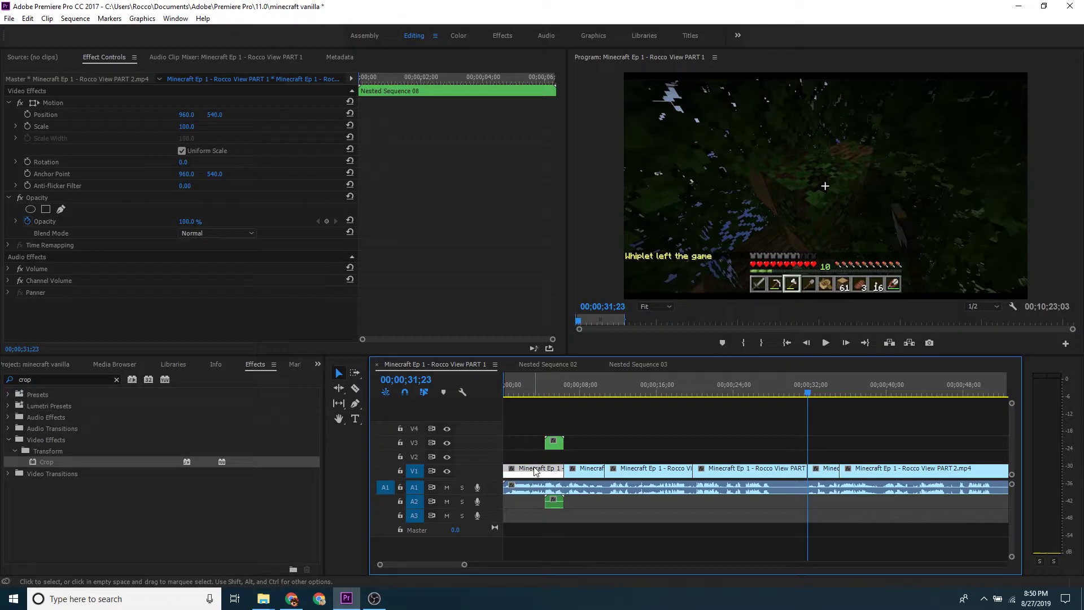
left_click_drag(465, 564, 664, 503)
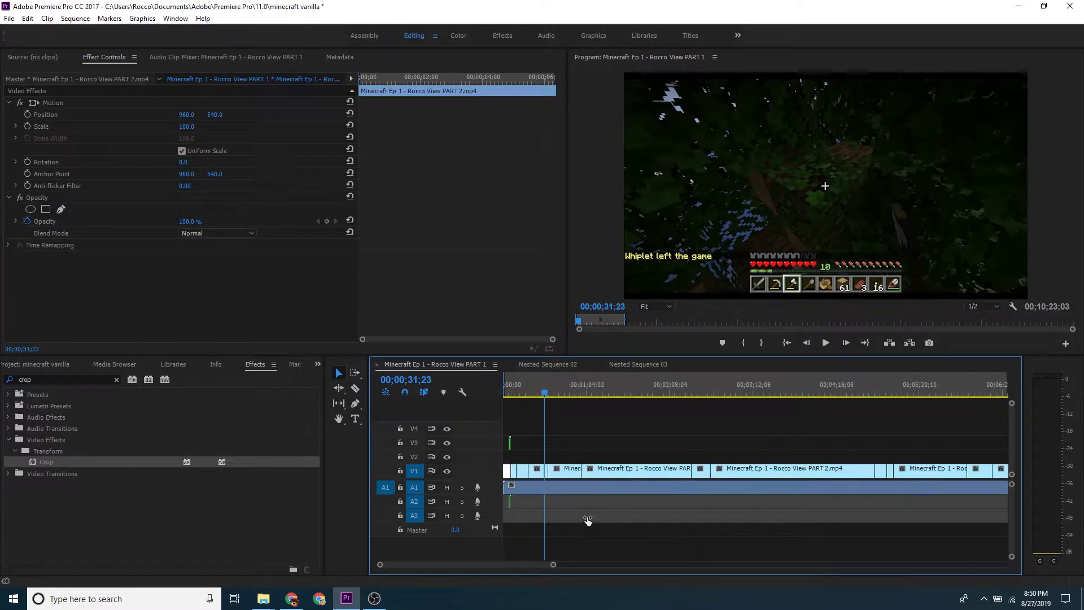
mouse_move(938, 451)
left_mouse_down()
mouse_move(460, 476)
mouse_move(537, 477)
mouse_move(583, 452)
left_mouse_up()
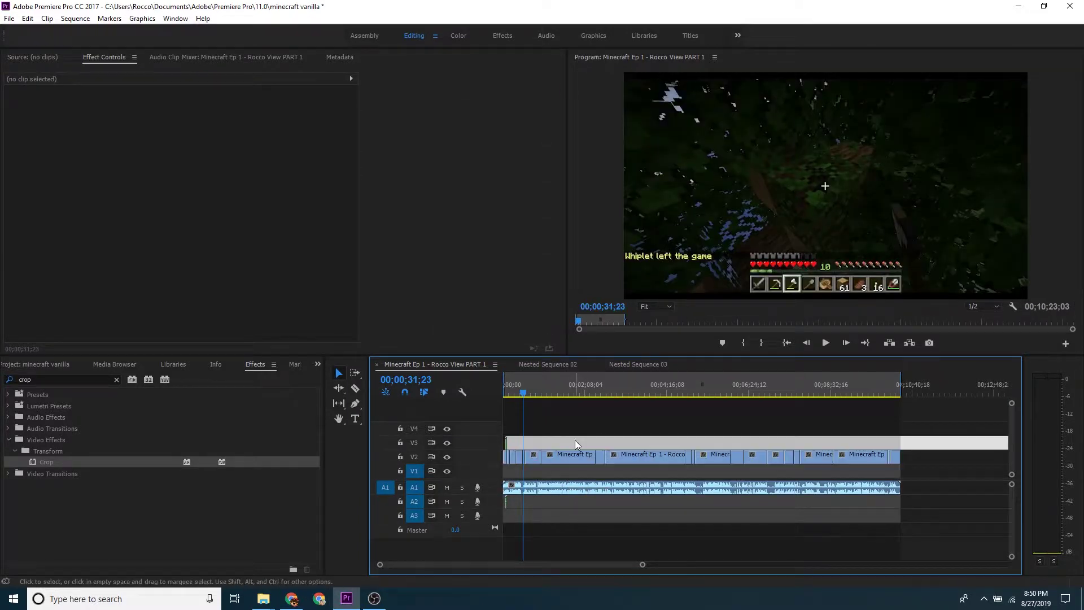
Place Game and Shame Background HD (1).jpg on V1 and extend it across the sequence.
left_click(36, 364)
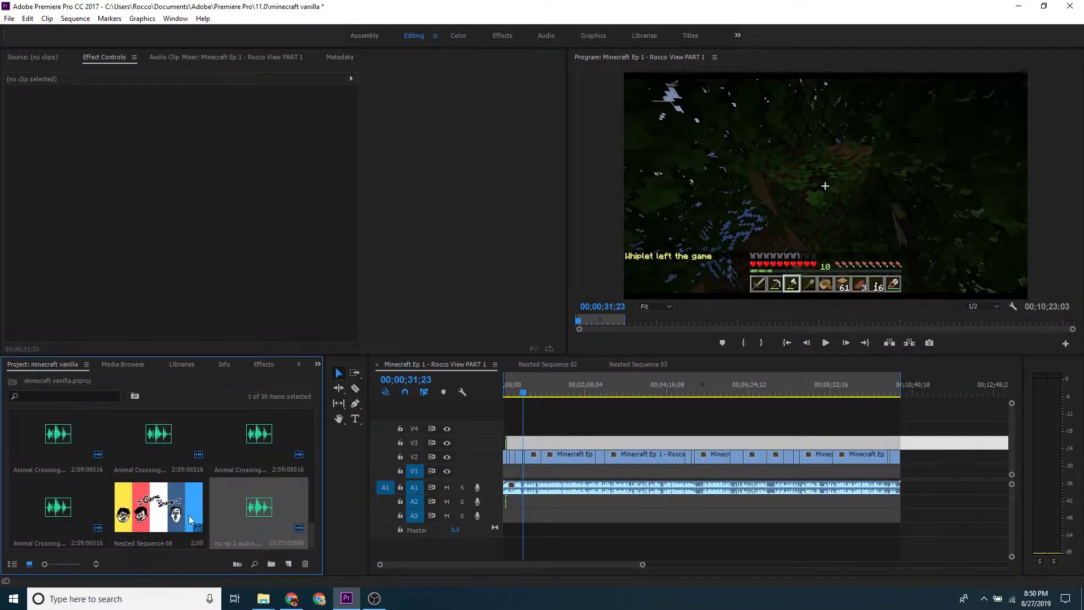
scroll(218, 500, "up", 3)
scroll(216, 489, "up", 2)
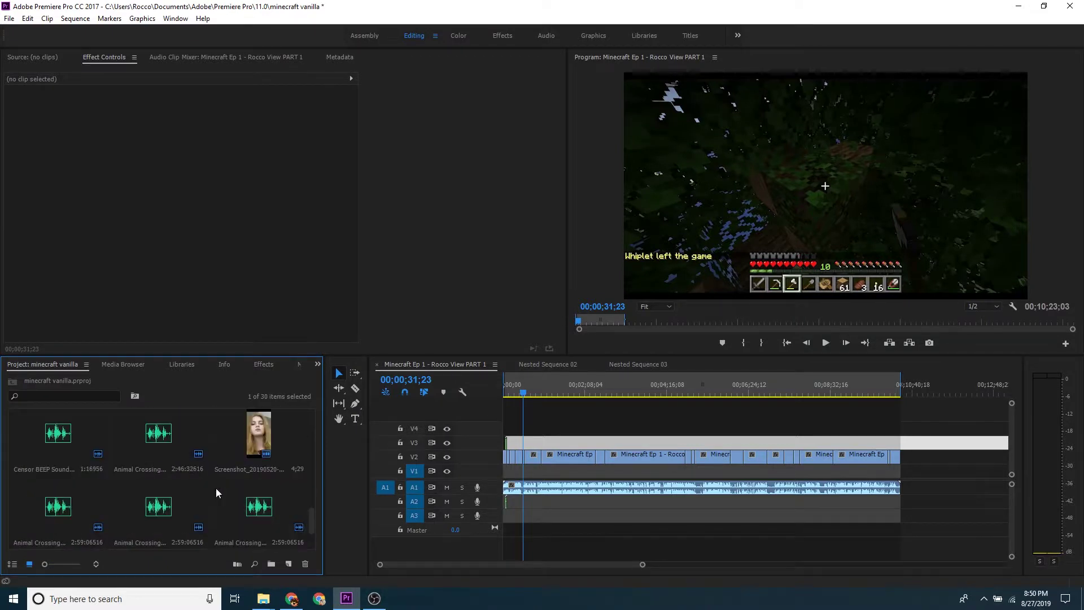
scroll(216, 488, "up", 2)
scroll(215, 485, "up", 2)
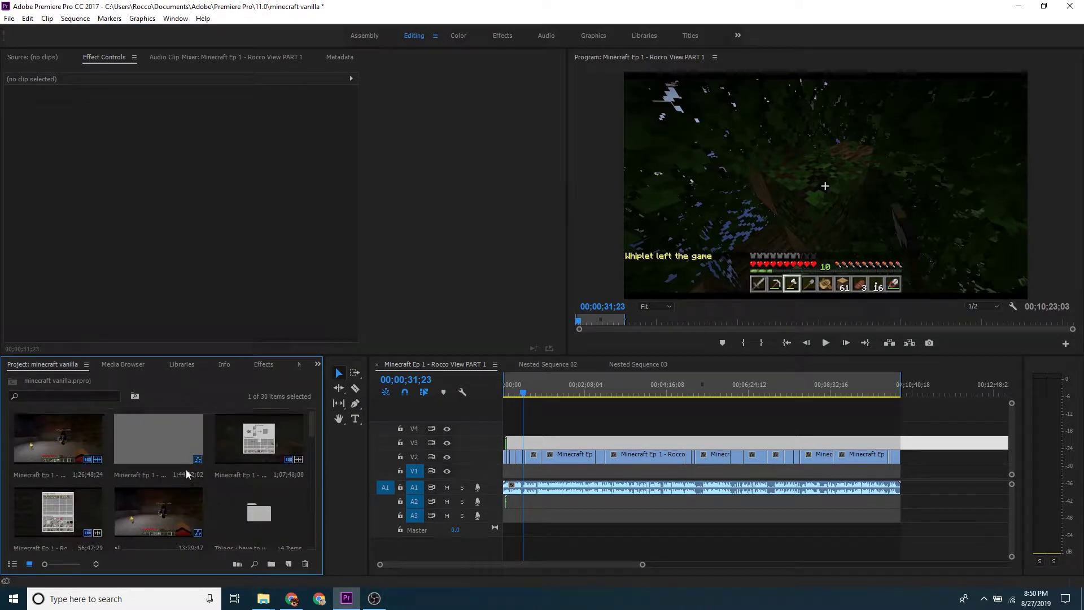
double_click(246, 517)
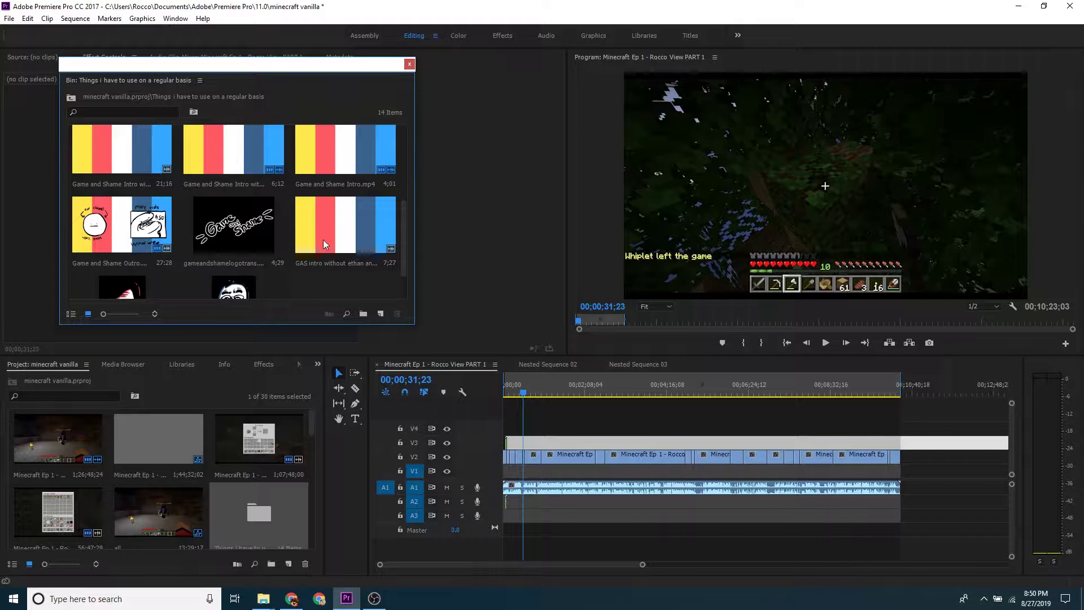
scroll(276, 246, "down", 1)
scroll(262, 240, "down", 2)
scroll(178, 218, "up", 3)
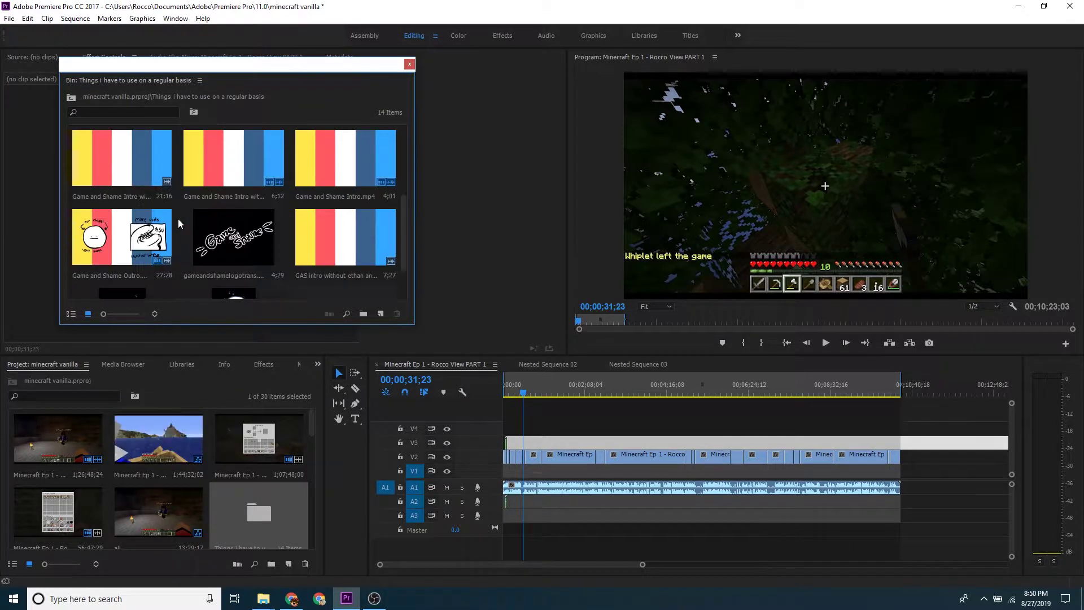
scroll(178, 218, "up", 2)
left_click_drag(108, 230, 506, 470)
left_click_drag(780, 463, 901, 458)
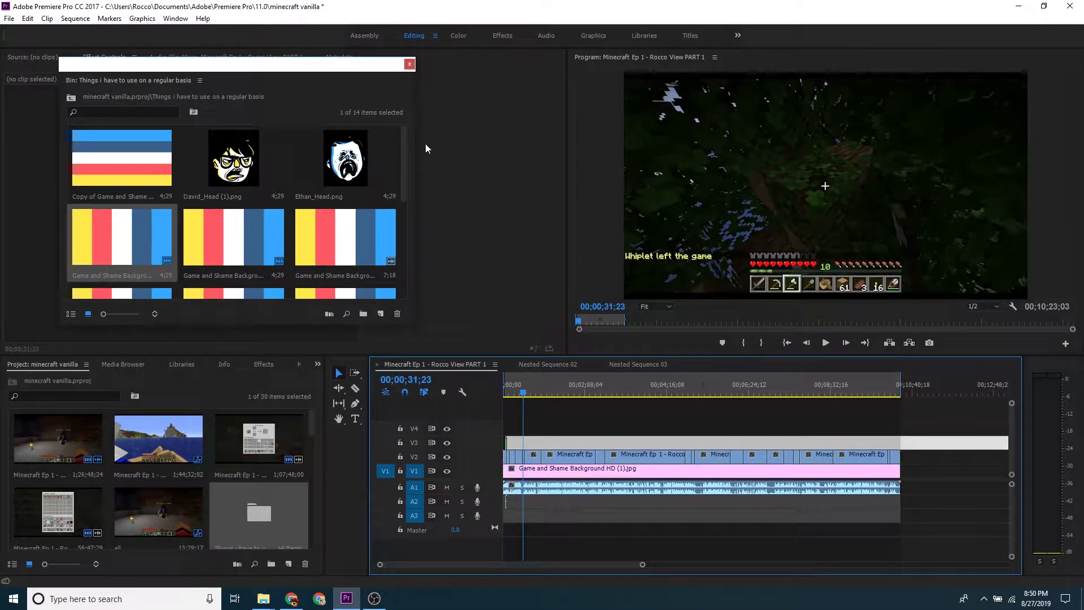
Close the floating bin, inspect the background clip, then select all the V2 episode clips.
left_click(409, 63)
left_click(592, 470)
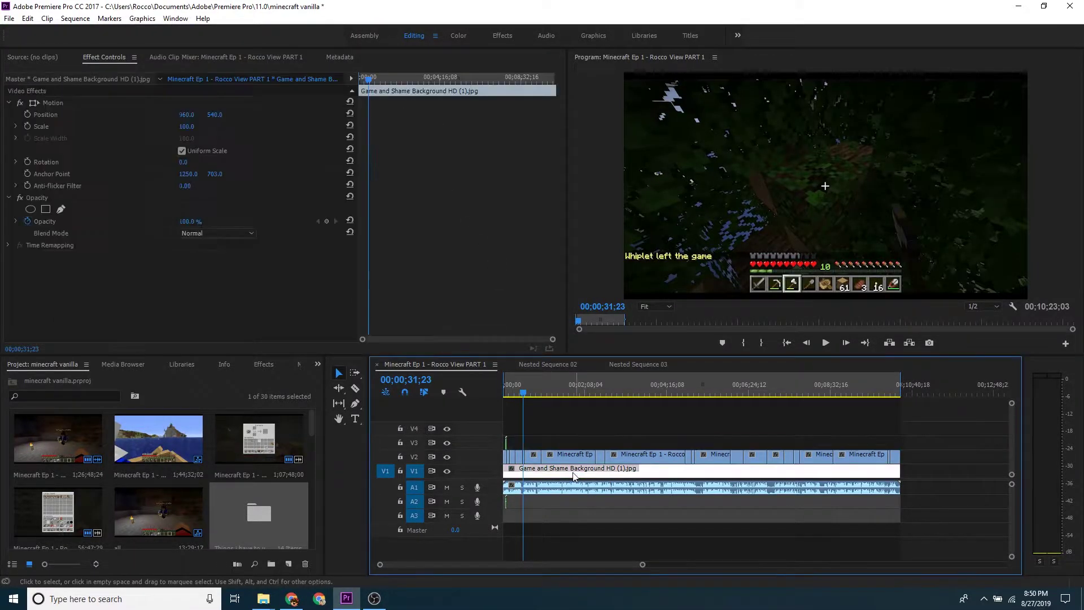
left_click(190, 127)
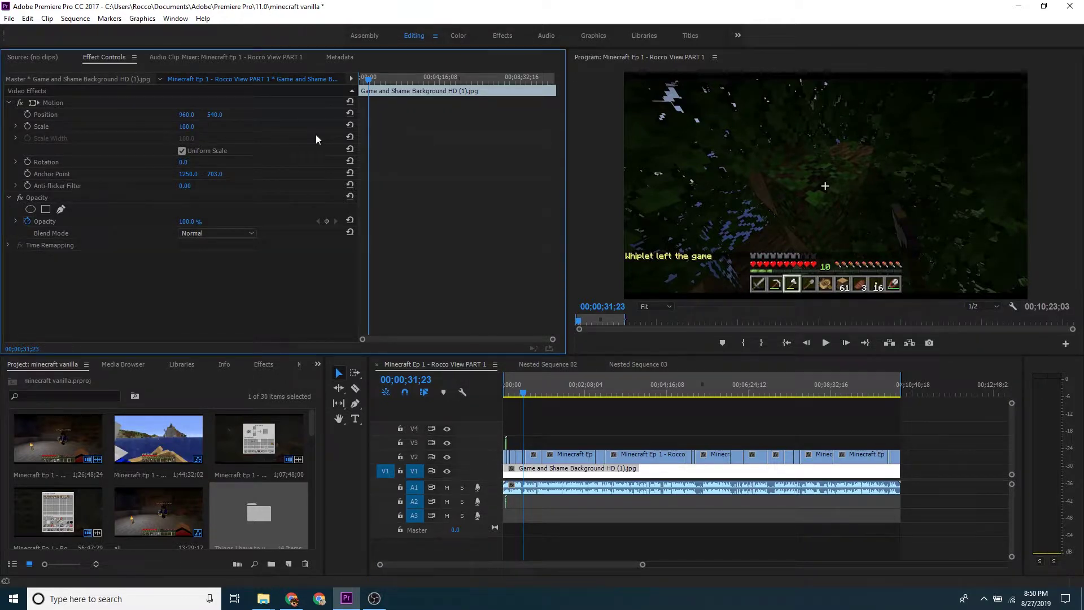
left_click_drag(1005, 471, 590, 470)
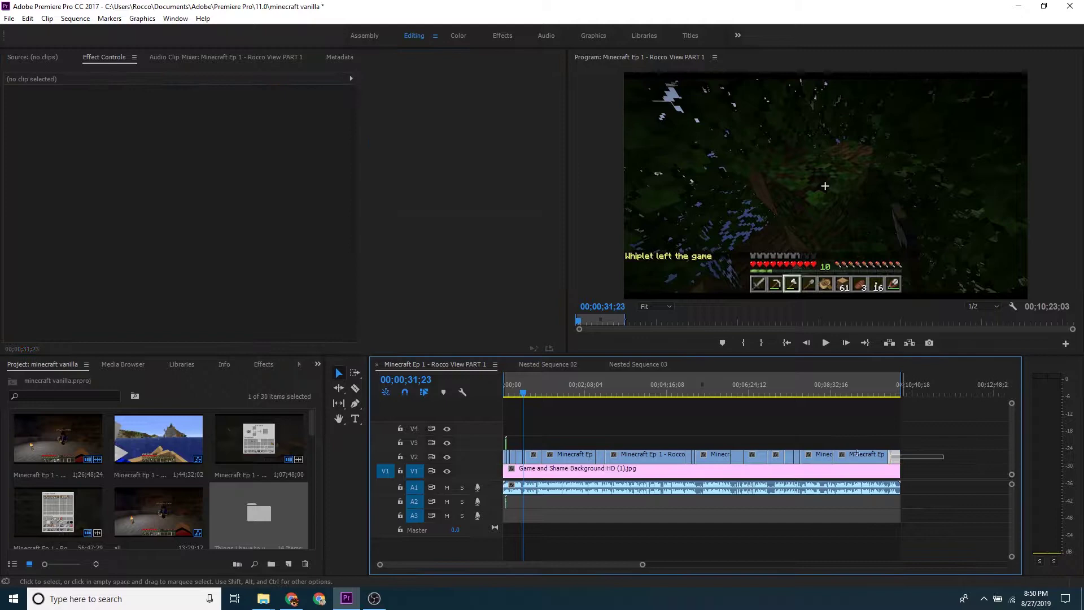
Nest the selected episode clips into a sequence named stuff.
right_click(589, 470)
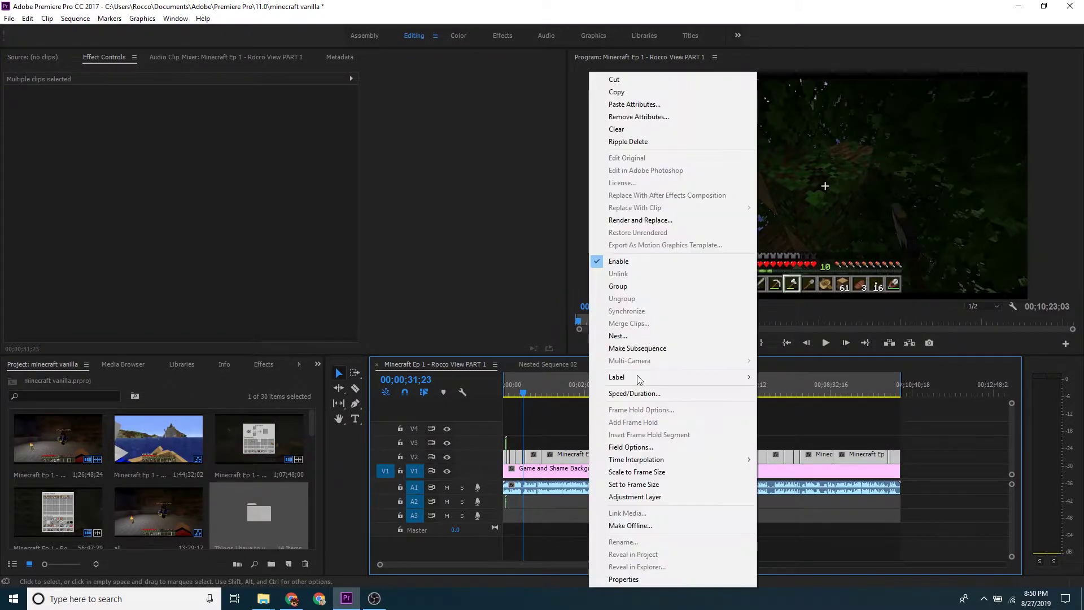
left_click(637, 345)
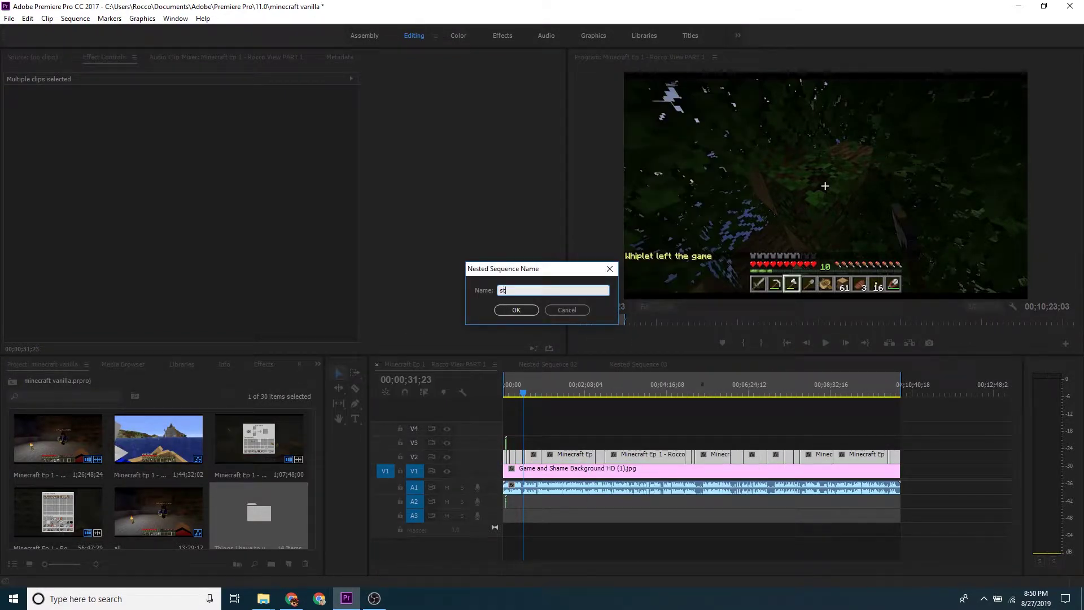
type("uff")
key("Return")
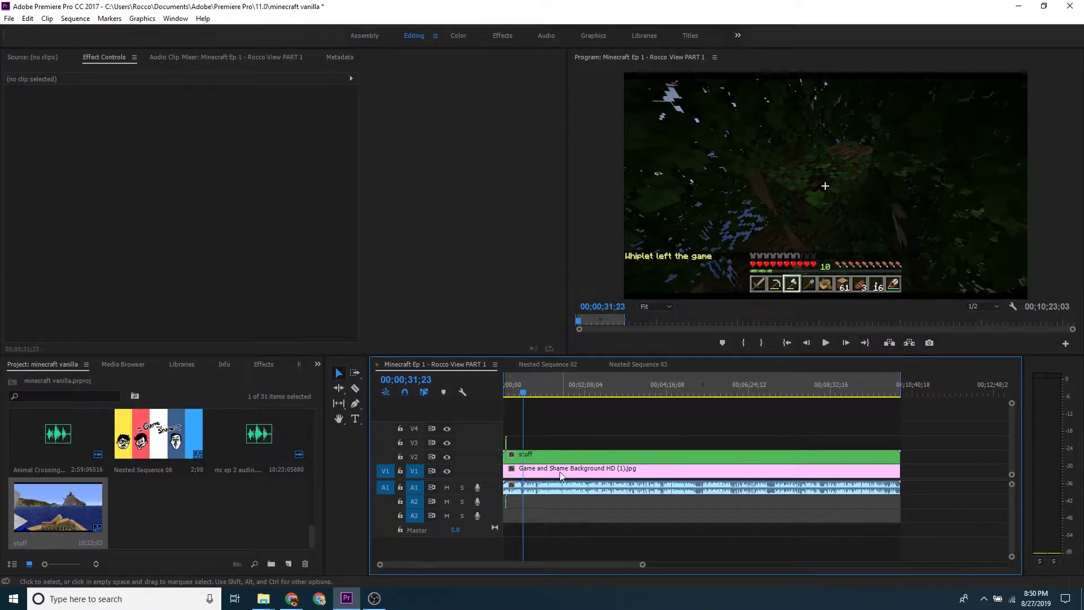
Set the background image clip's Scale to 77.
left_click(563, 474)
left_click(192, 126)
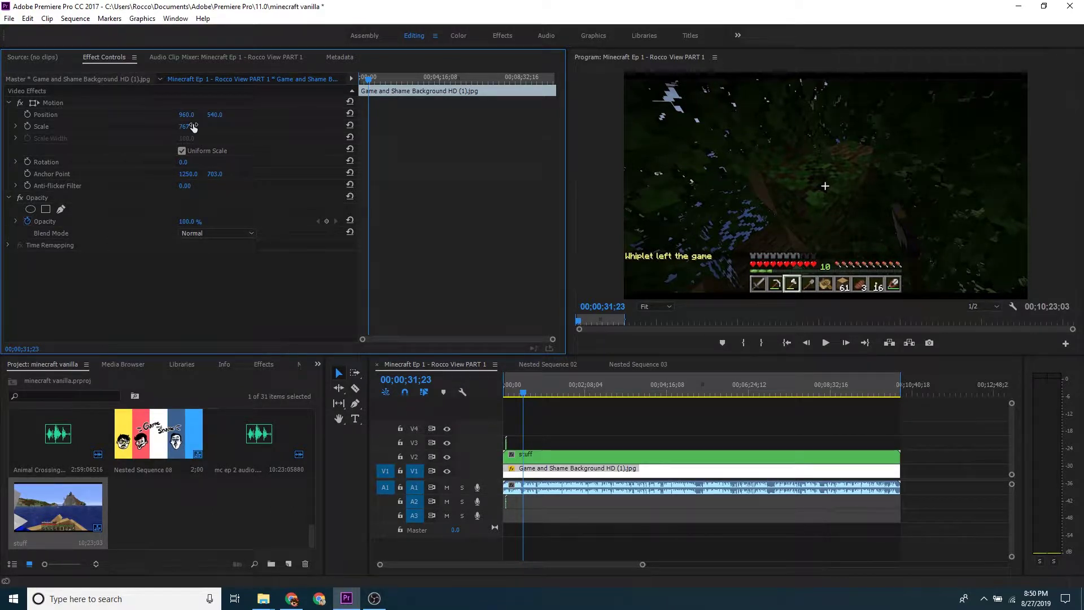
key("Return")
Set the stuff clip's Scale to 97 and check the framed result in a maximized preview.
left_click(525, 454)
left_click(193, 125)
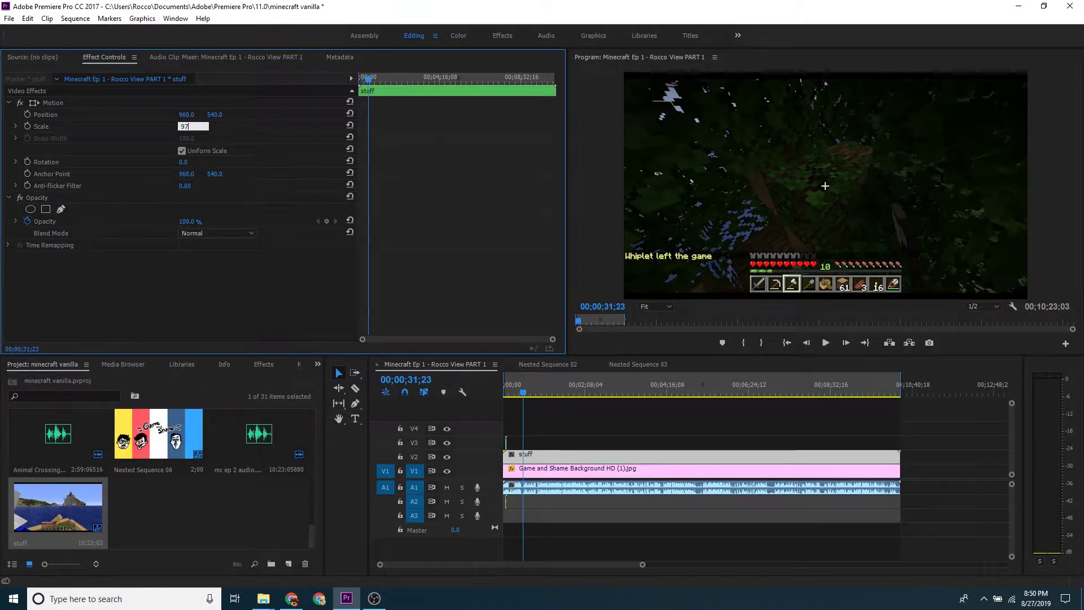
key("Return")
left_click(677, 425)
key("grave")
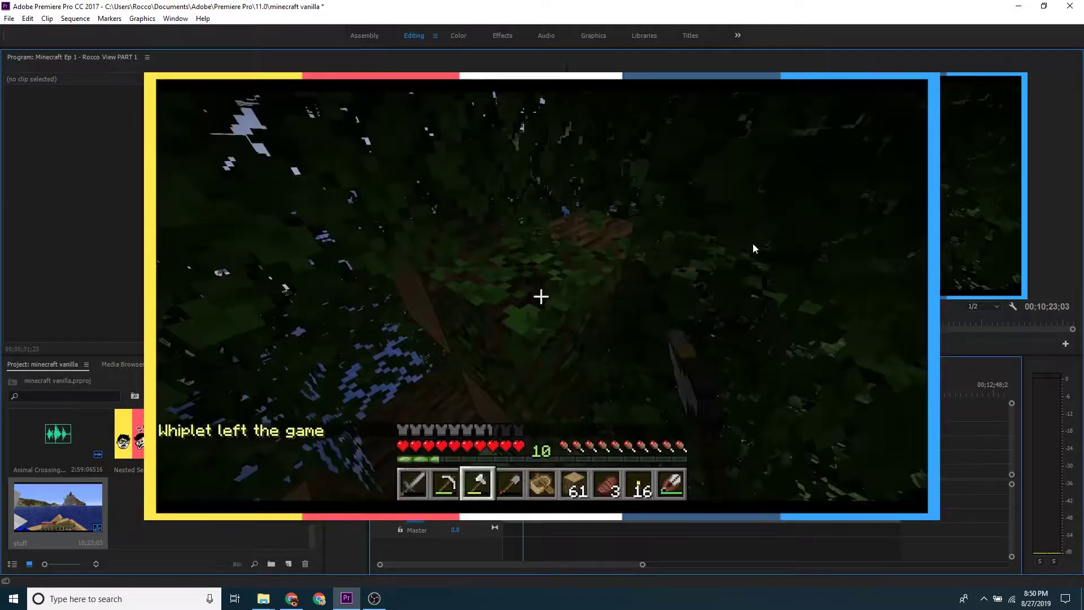
key("grave")
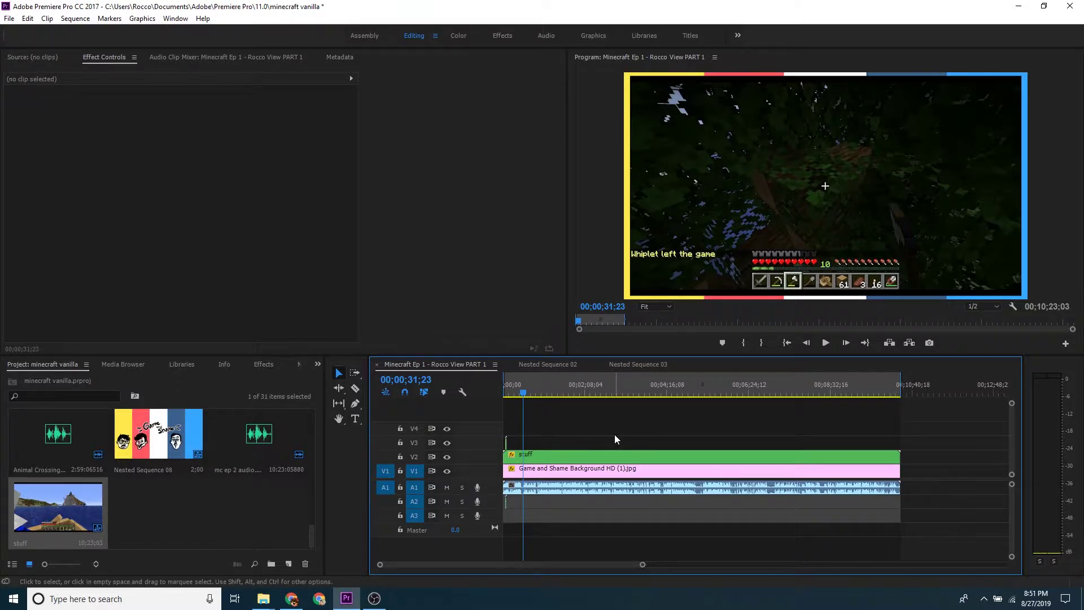
Save the project and group the stuff and background clips.
key("ctrl+s")
mouse_move(524, 392)
left_mouse_down()
mouse_move(505, 397)
mouse_move(516, 395)
left_mouse_up()
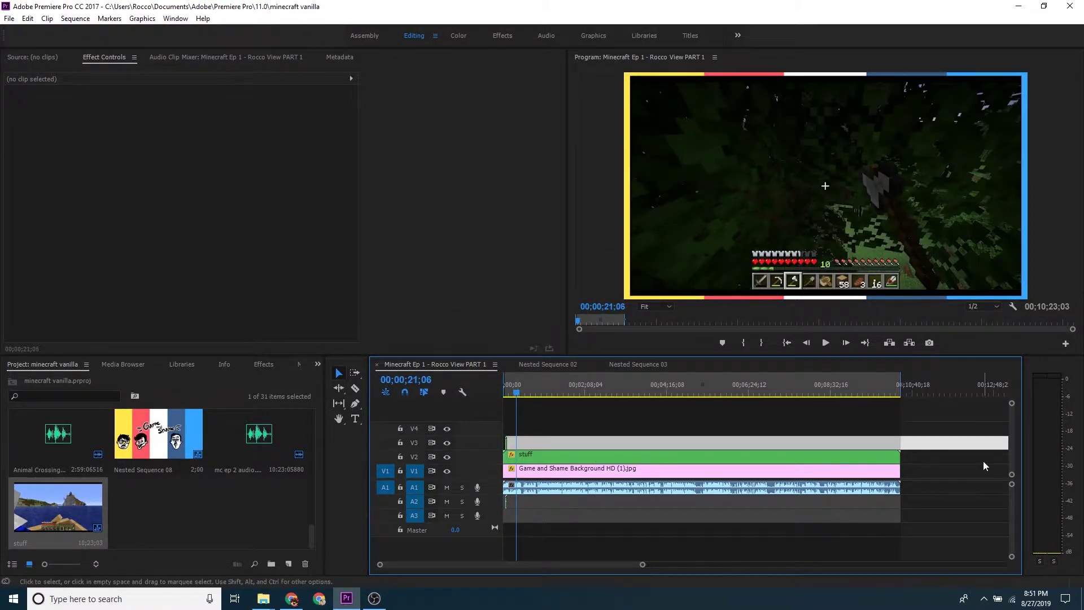
left_click_drag(931, 482, 895, 452)
right_click(805, 462)
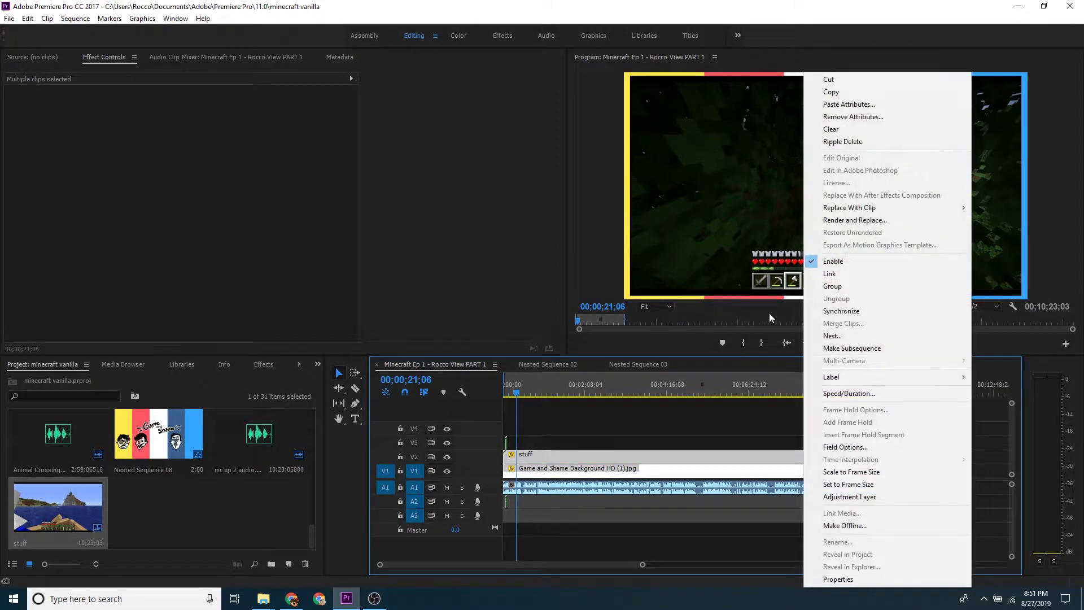
left_click(854, 285)
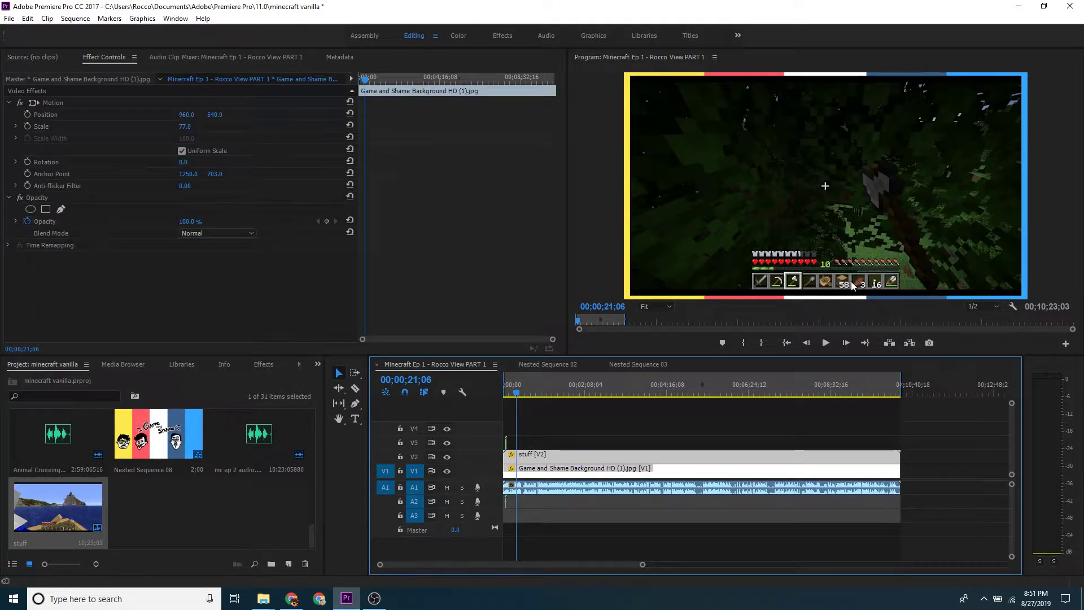
Nest the grouped clips into a sequence named all.
right_click(623, 468)
left_click(649, 336)
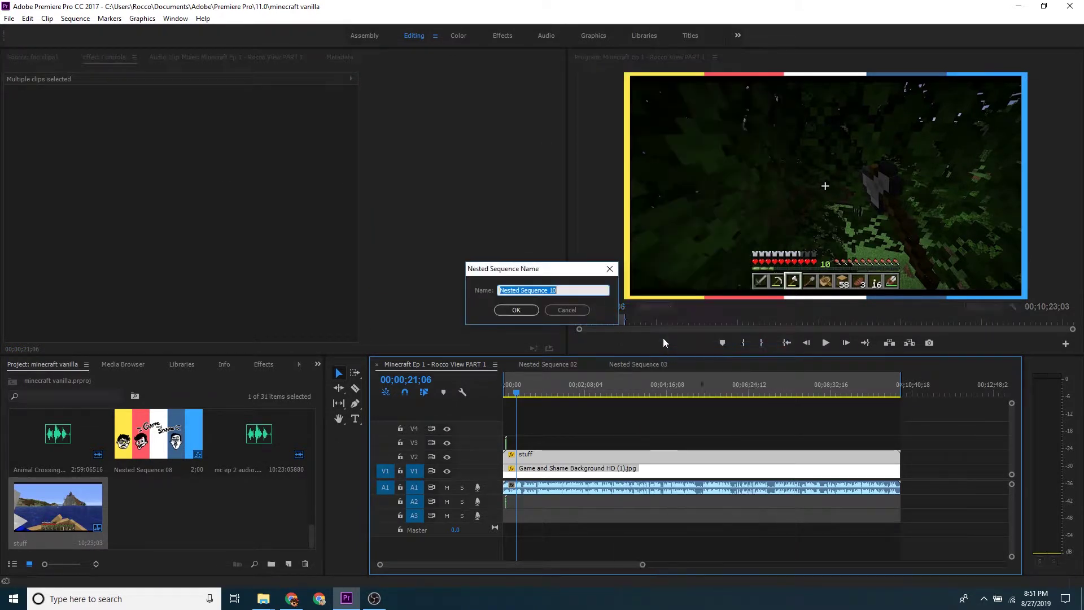
type("all")
key("Return")
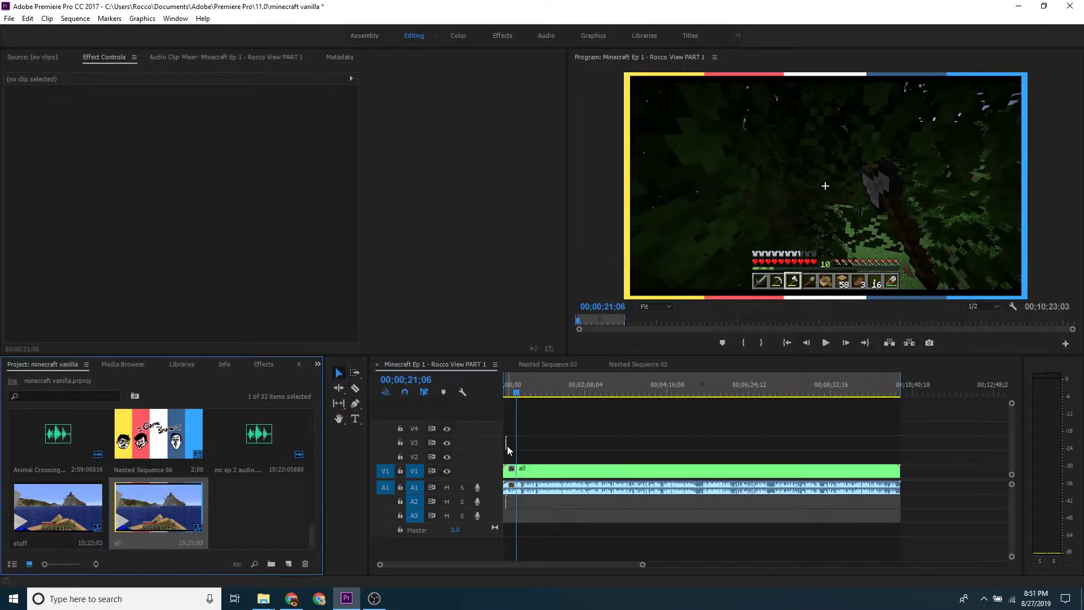
Cut the all clip at about 31;24 and play on from the cut.
left_click(507, 450)
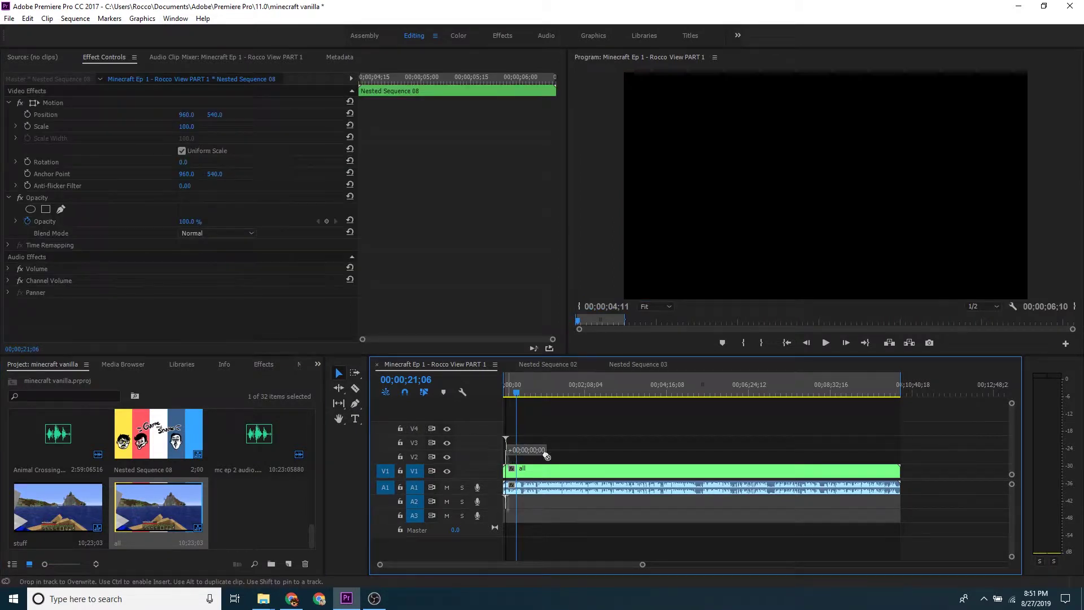
left_click(519, 394)
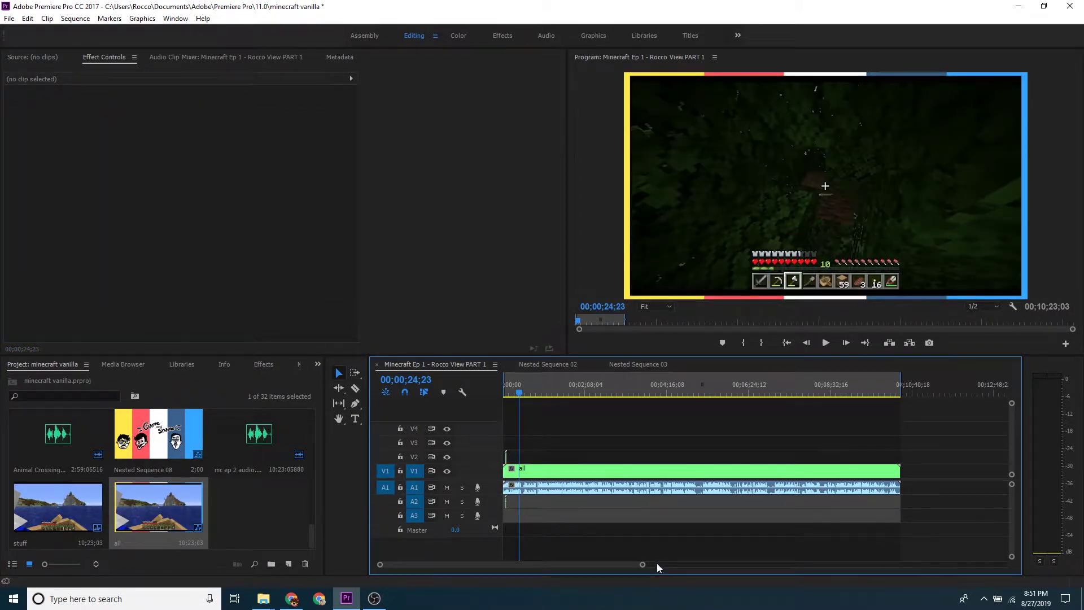
left_click_drag(644, 565, 480, 565)
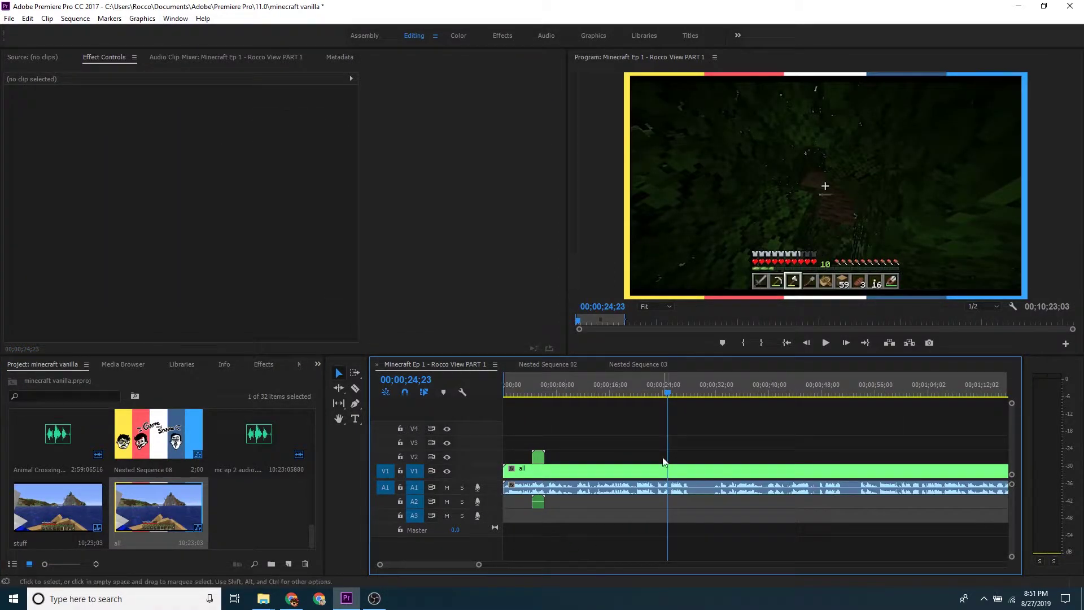
left_click(714, 390)
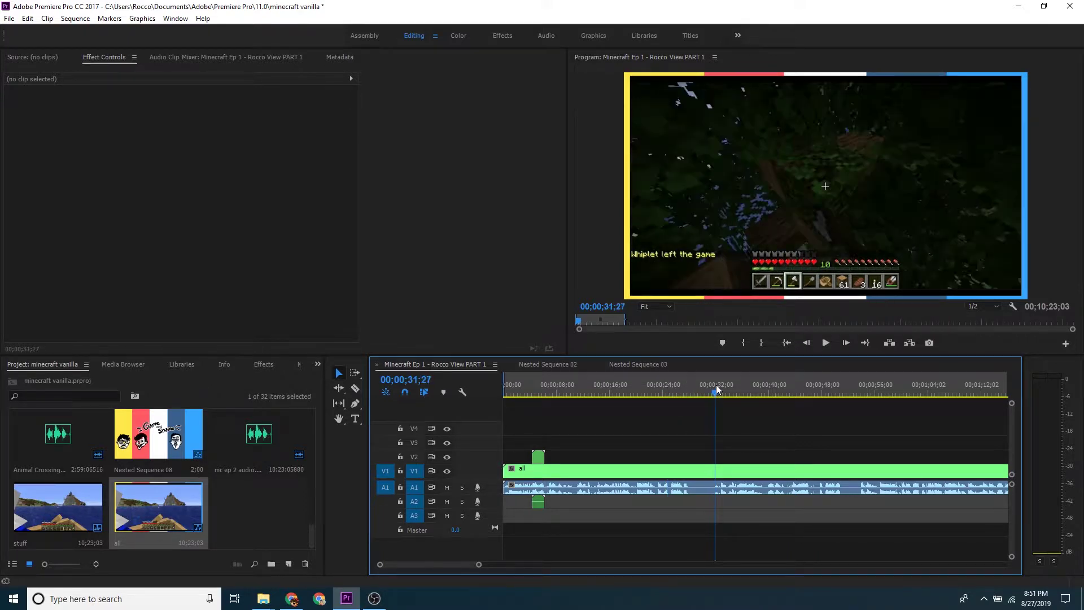
key("c")
key("ctrl+k")
key("v")
key("space")
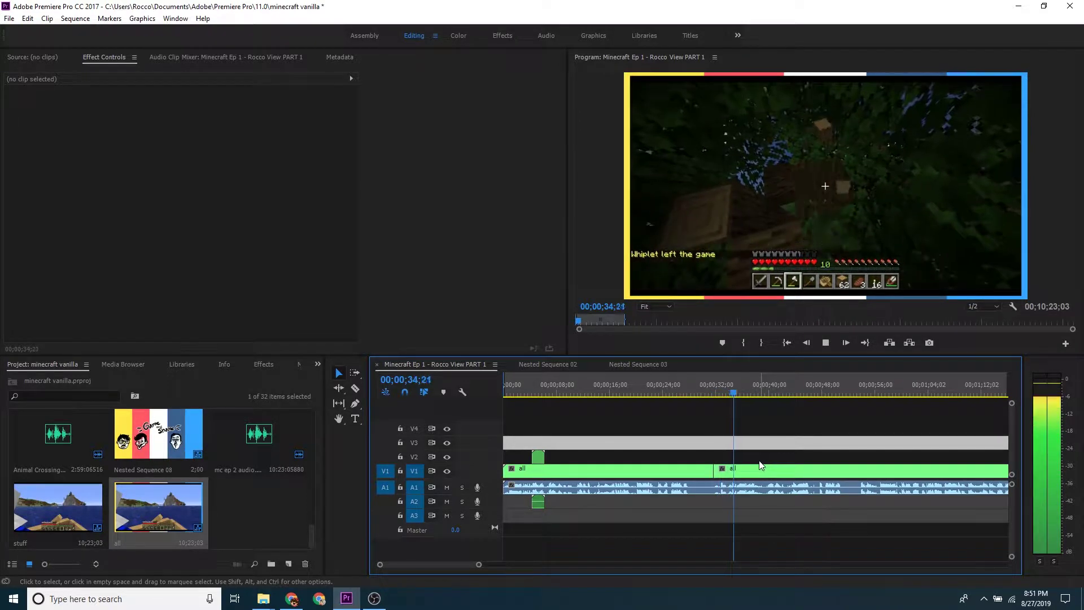
Attempt cuts near 35 seconds, undoing the misplaced ones.
key("space")
key("c")
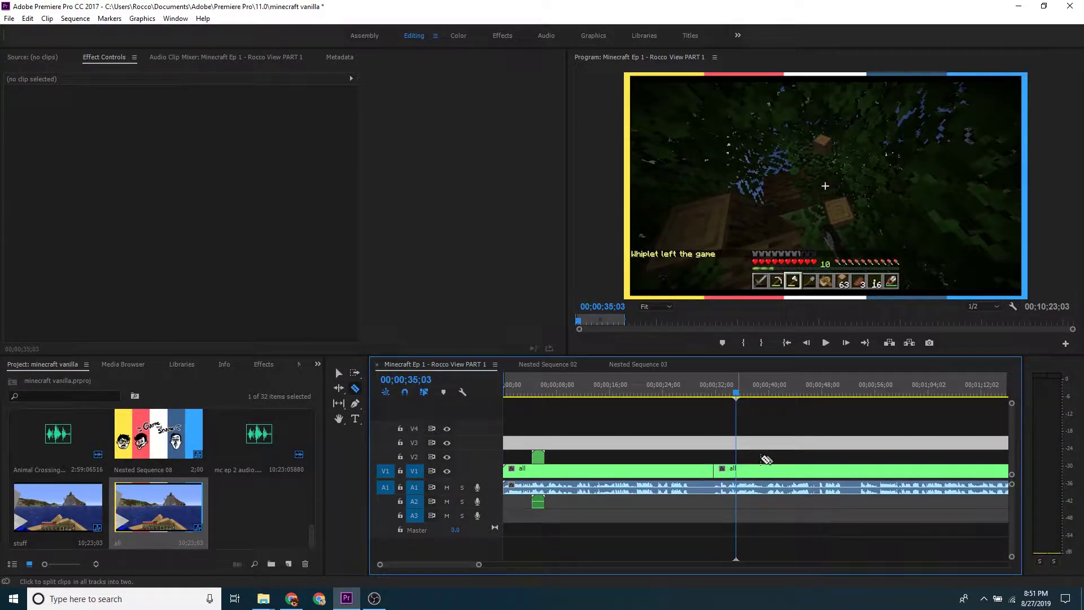
key("space")
key("space")
left_click(740, 472)
key("v")
key("ctrl+z")
key("c")
left_click(743, 465)
key("v")
key("ctrl+z")
Cut the all clip at 35;06 and select the short piece between the cuts.
left_click(736, 390)
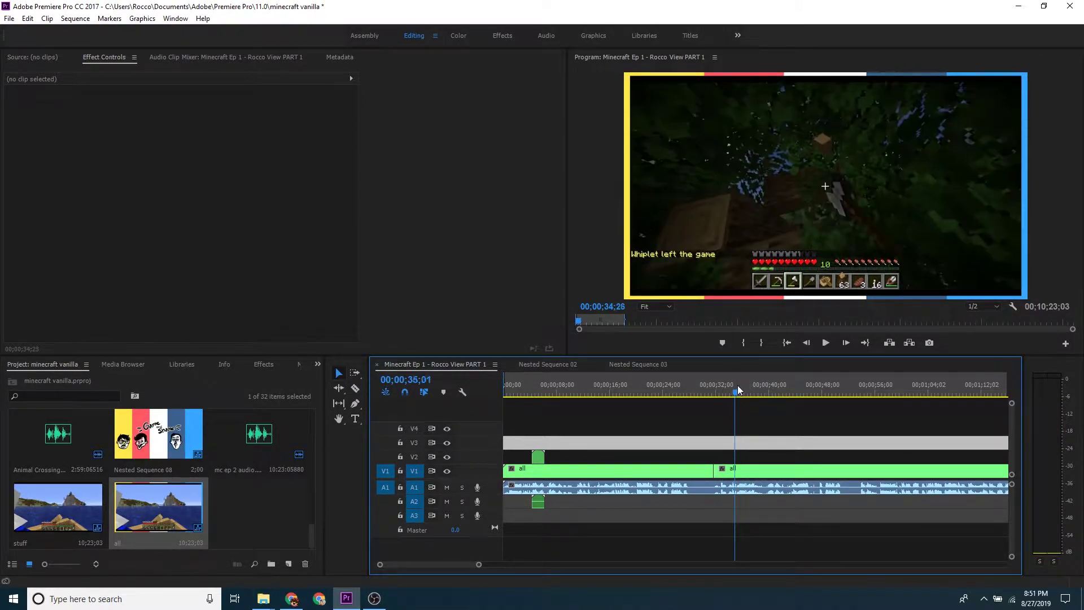
left_click(737, 389)
key("c")
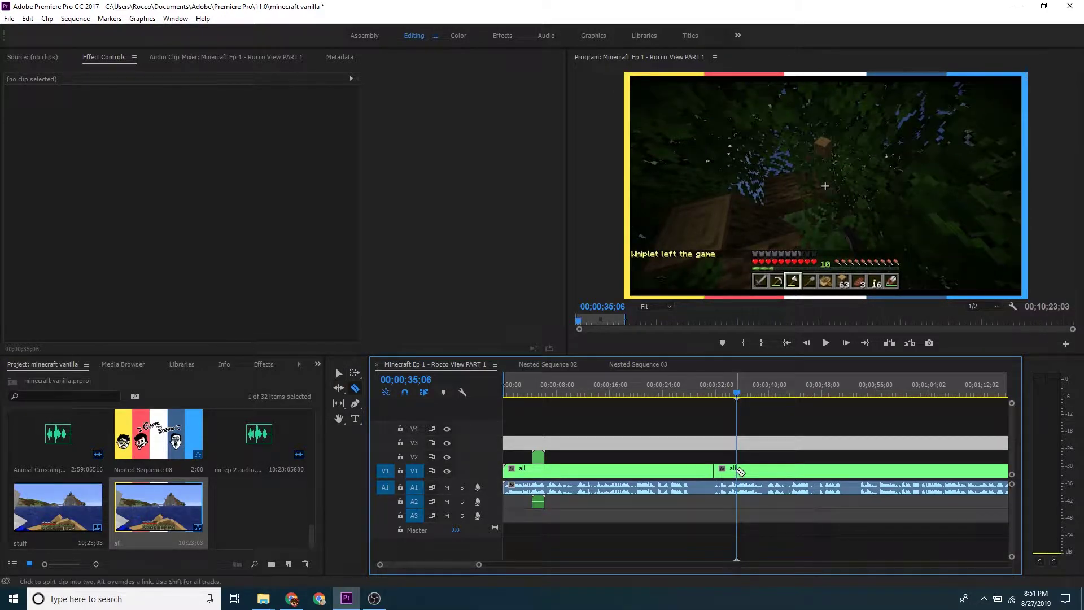
left_click(716, 469)
key("v")
left_click(725, 470)
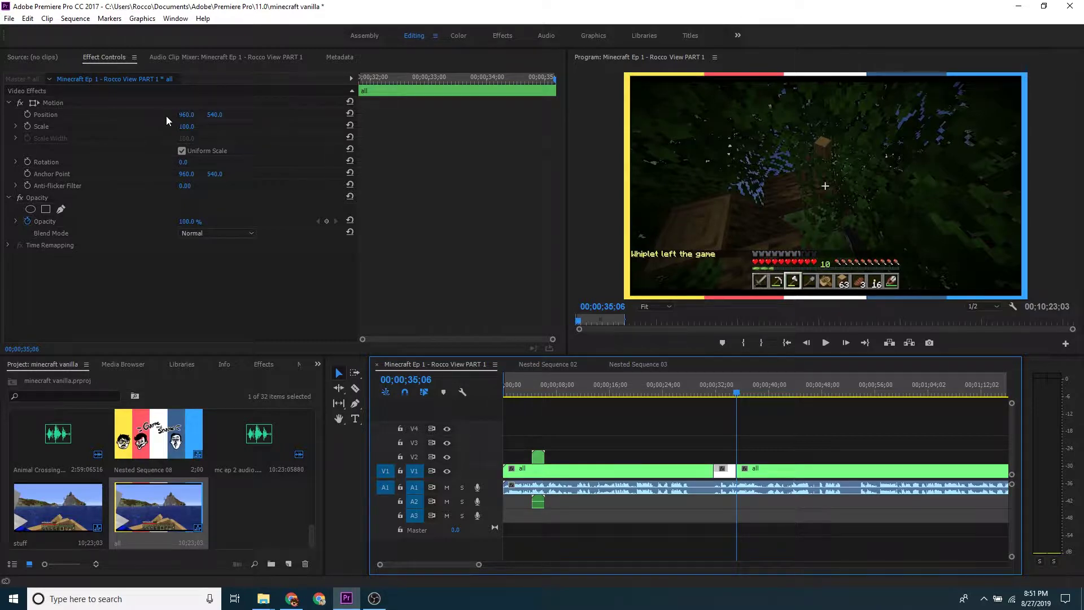
Scale the piece to 282, set Position to 2617, -221, and play it from 29 seconds.
left_click_drag(185, 127, 195, 127)
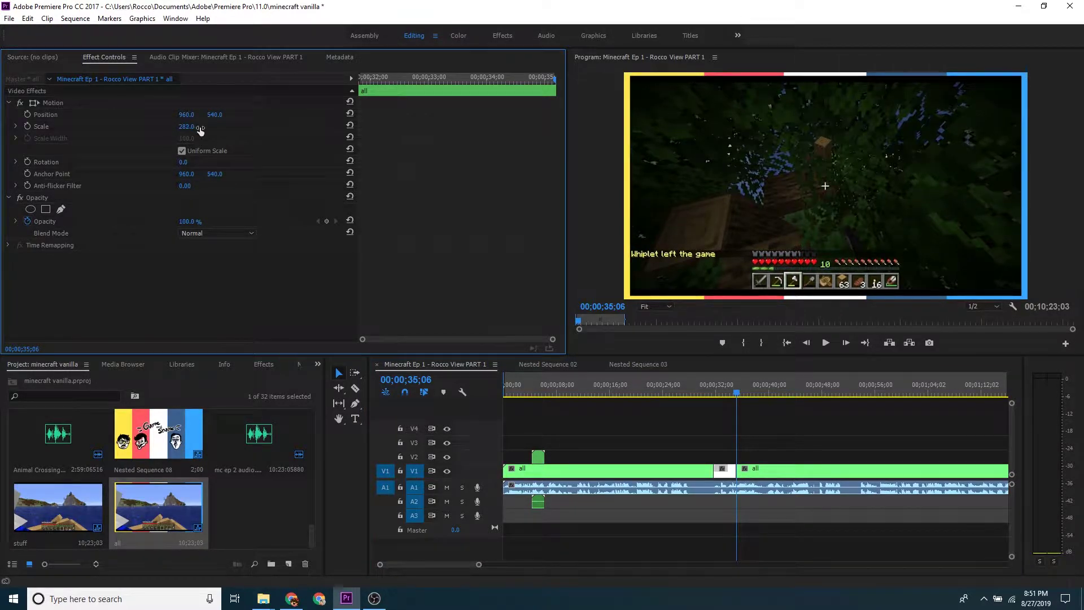
left_click_drag(411, 73, 350, 74)
mouse_move(187, 114)
left_mouse_down()
mouse_move(253, 115)
mouse_move(189, 115)
mouse_move(204, 114)
left_mouse_up()
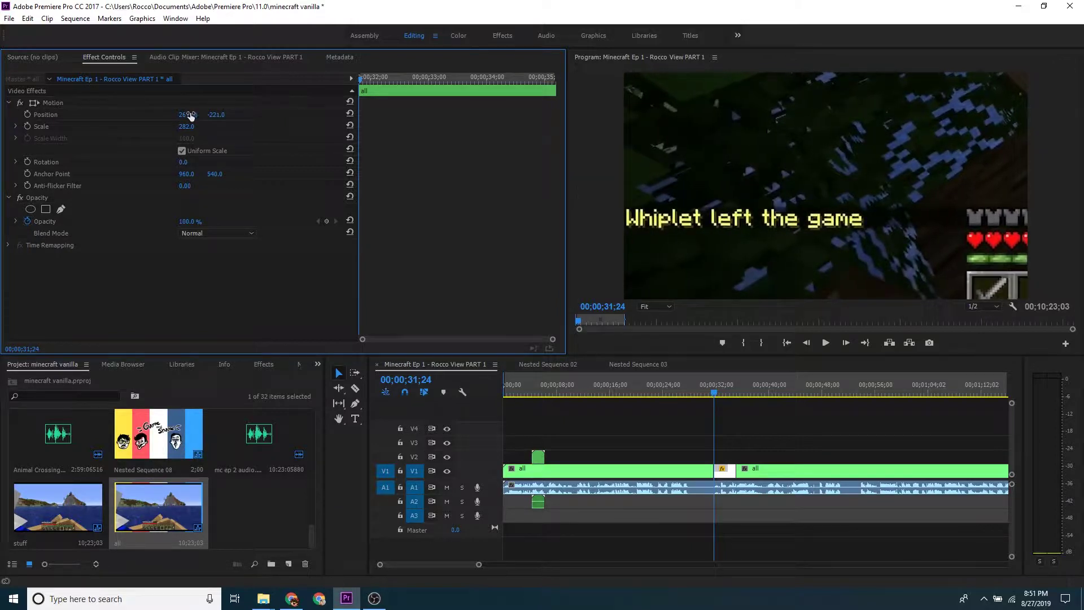
left_click(697, 391)
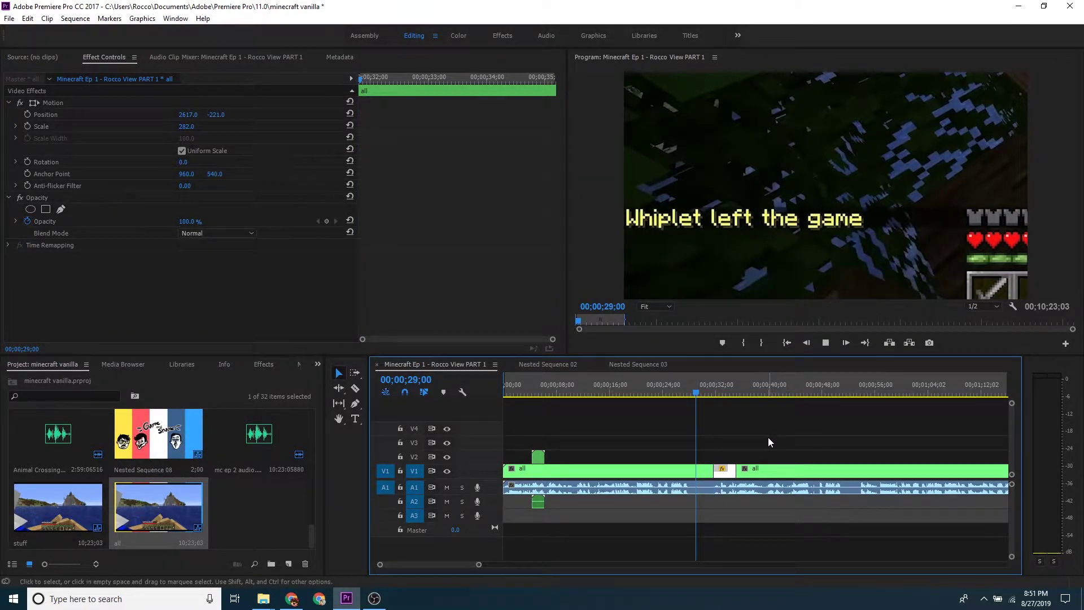
key("space")
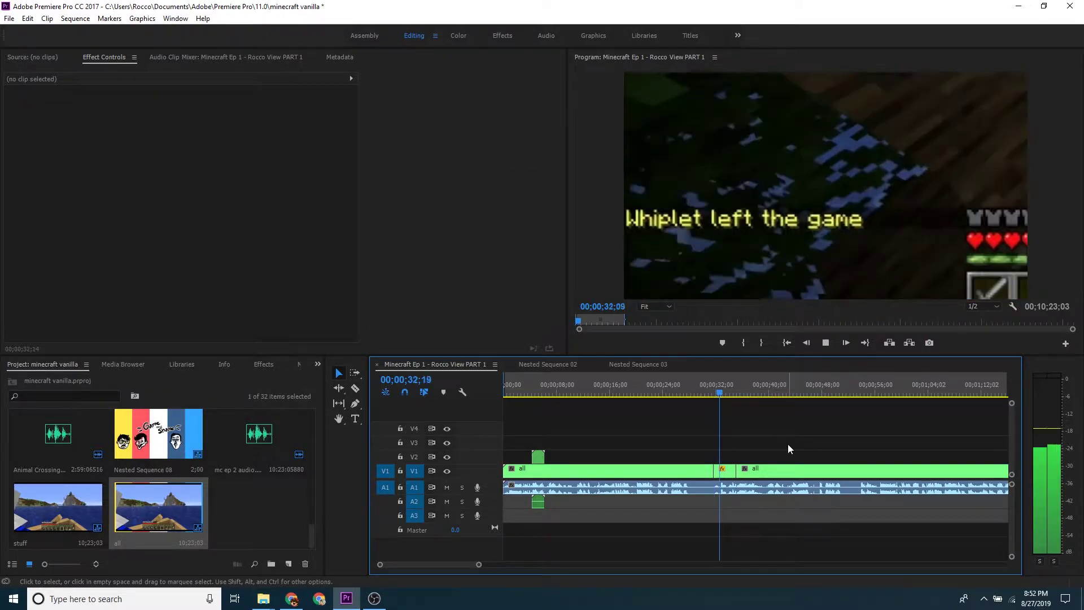
Review the edit by playing it back from 31;01.
left_click(707, 393)
left_click_drag(709, 396, 712, 394)
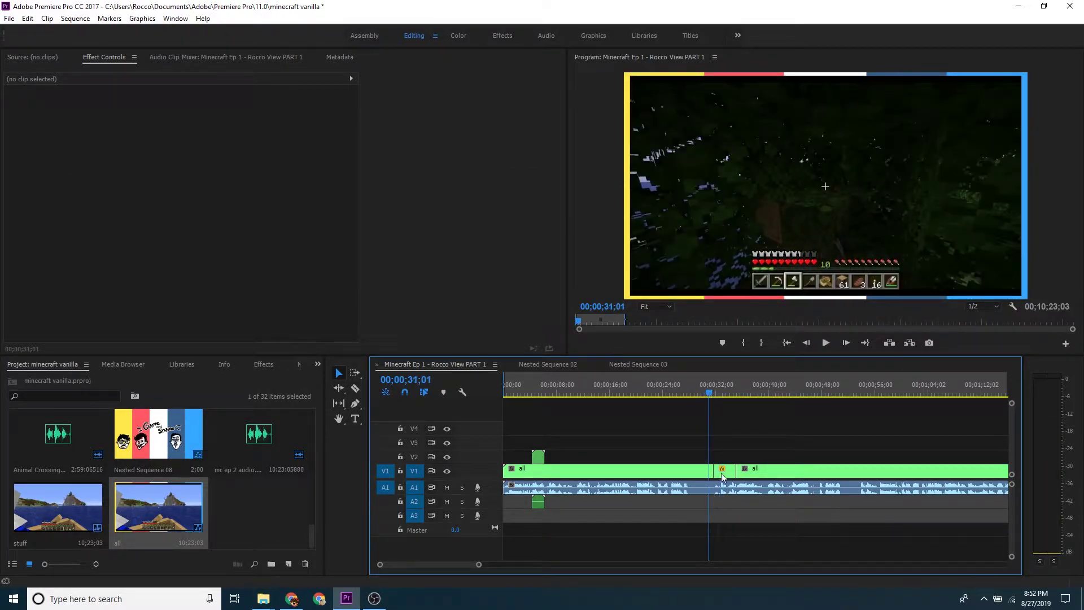
key("space")
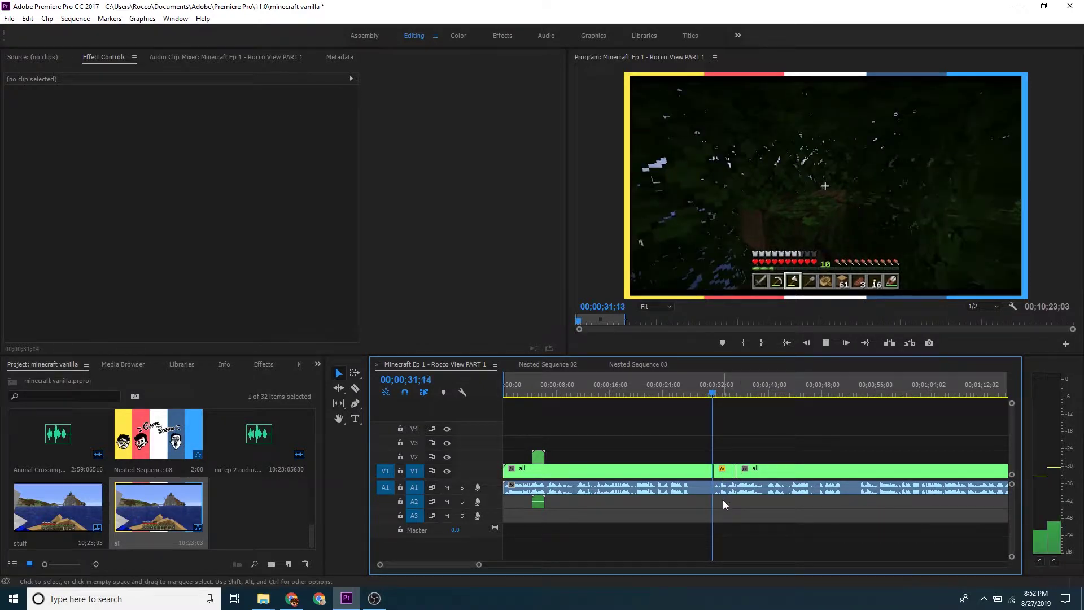
key("space")
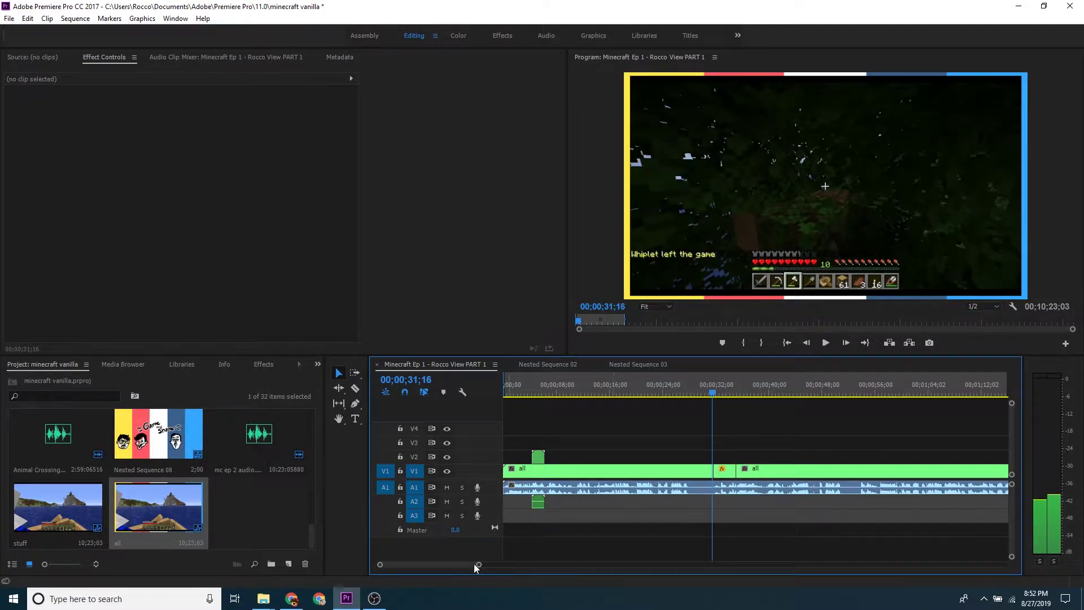
Trim the magnified clip's edge and ripple delete the empty gap on V1.
left_click_drag(479, 567, 397, 565)
left_click_drag(861, 472, 764, 473)
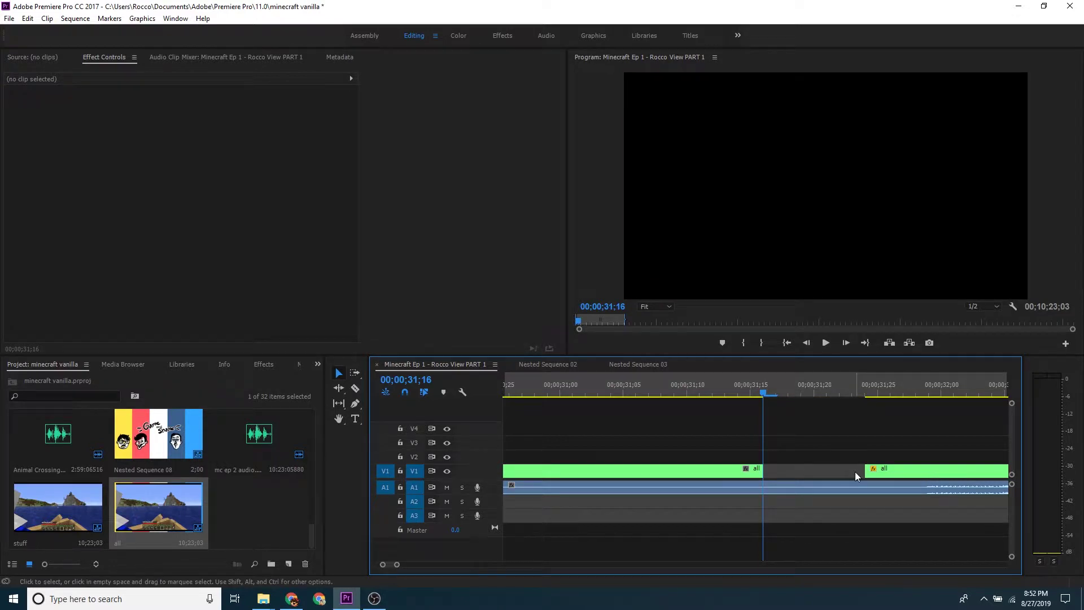
left_click(813, 471)
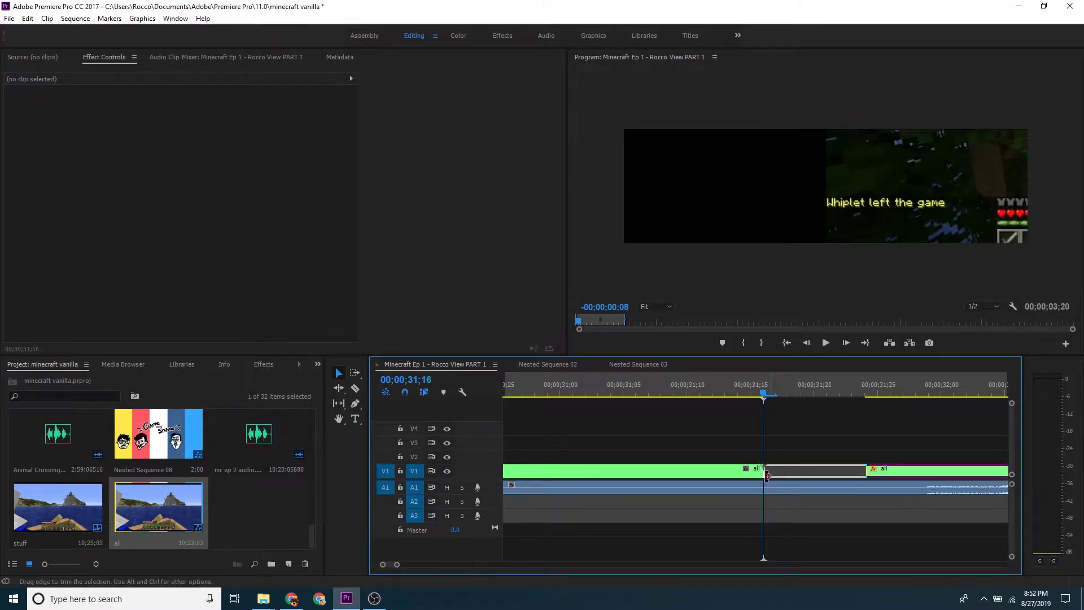
key("Delete")
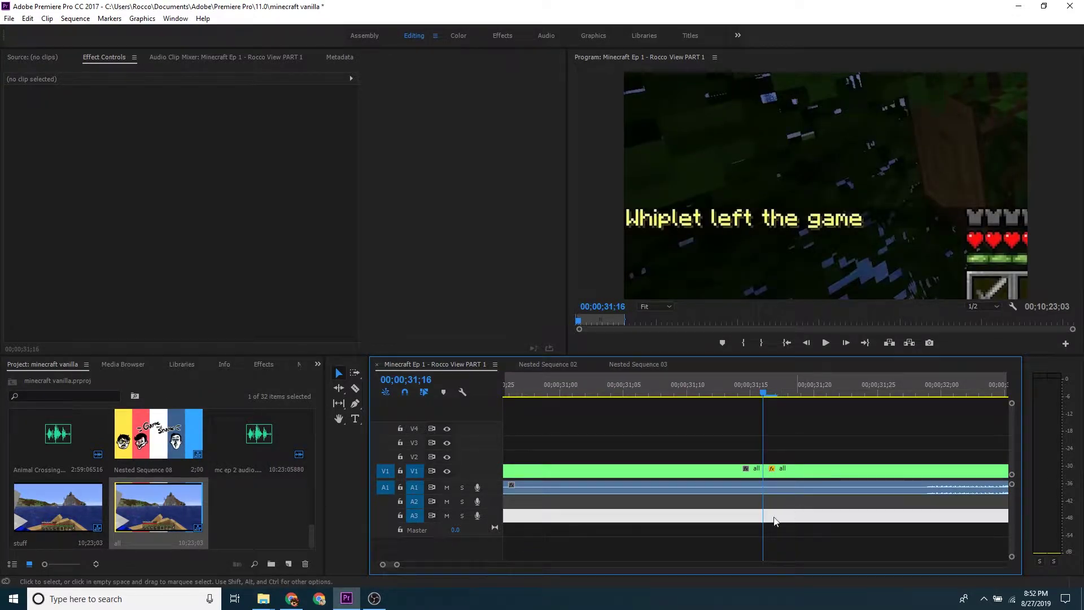
left_click_drag(397, 564, 633, 544)
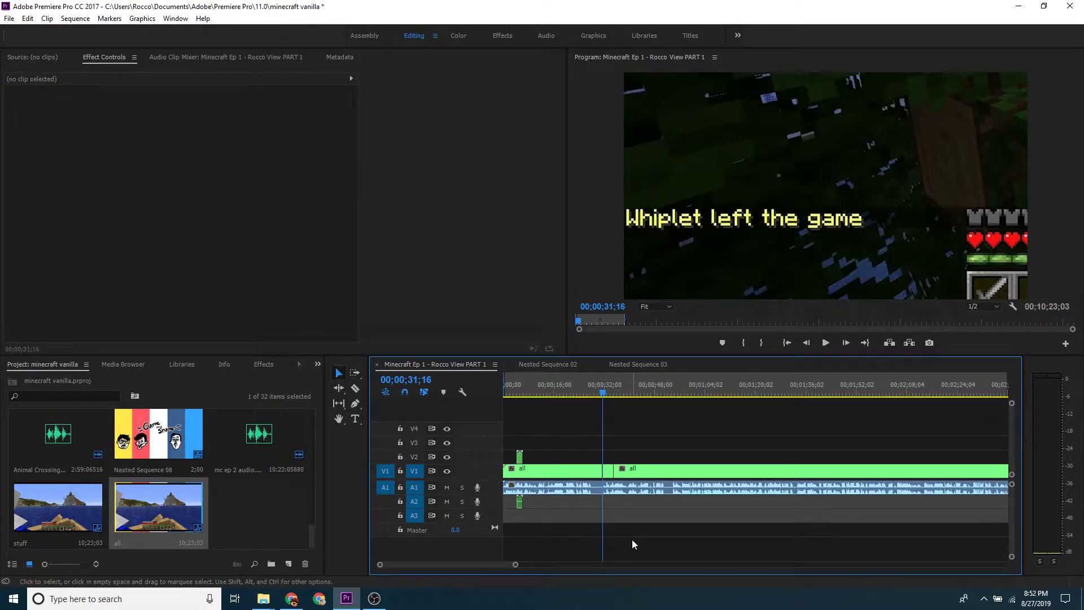
Play back the edited episode and park the playhead at 01;03;22.
left_click_drag(515, 565, 497, 564)
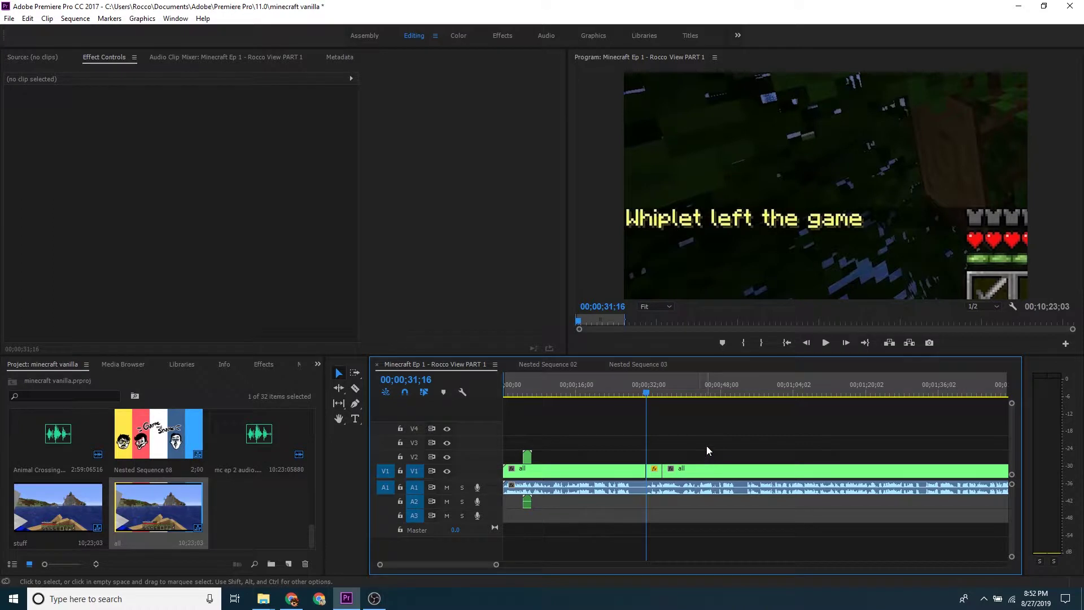
left_click(691, 444)
key("space")
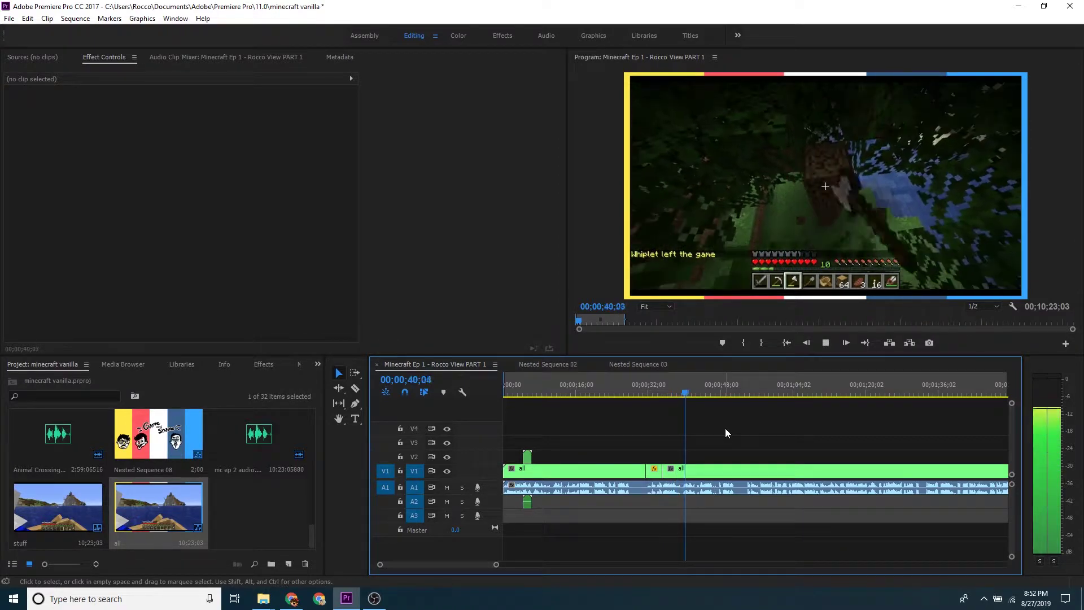
key("space")
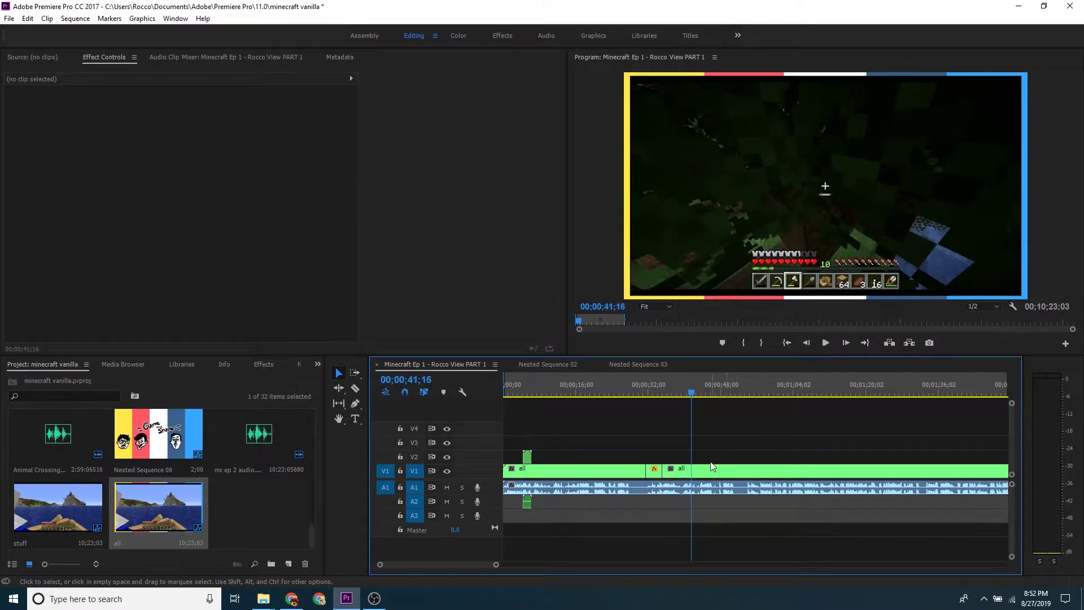
key("space")
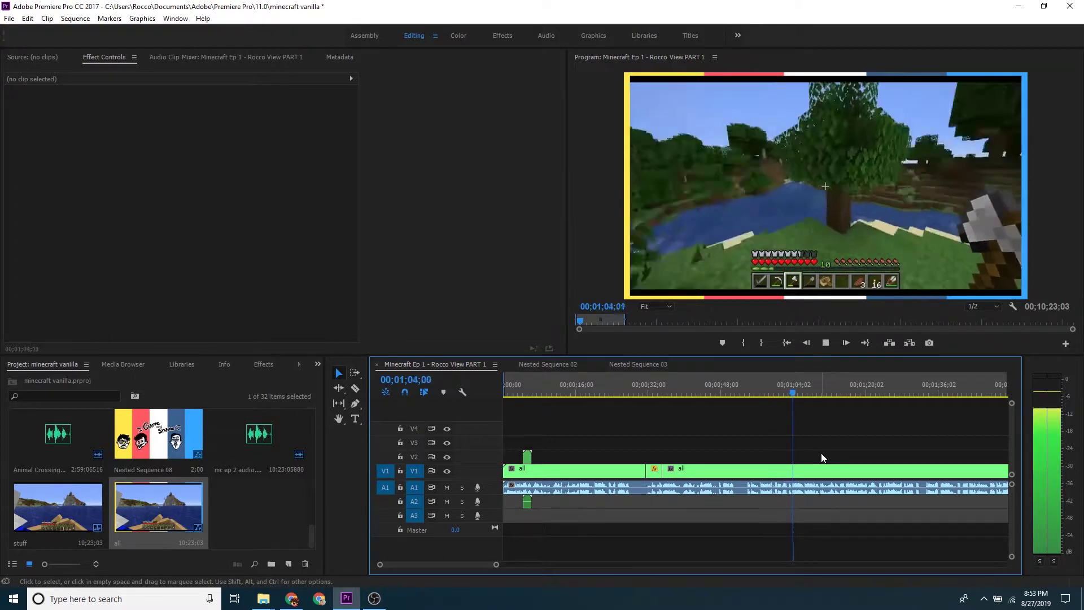
left_click_drag(789, 386, 793, 377)
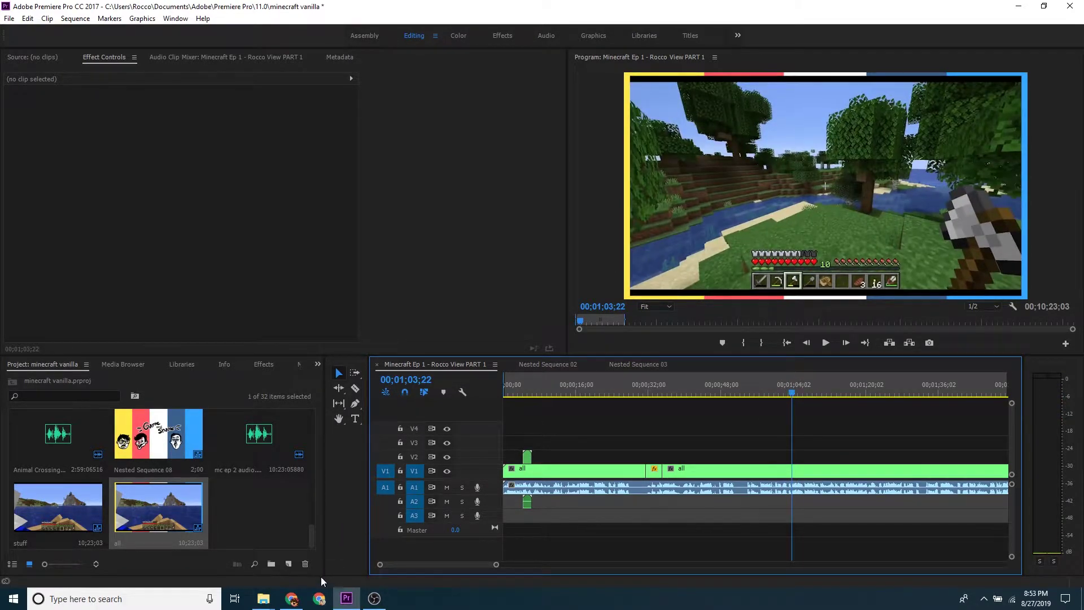
left_click(289, 598)
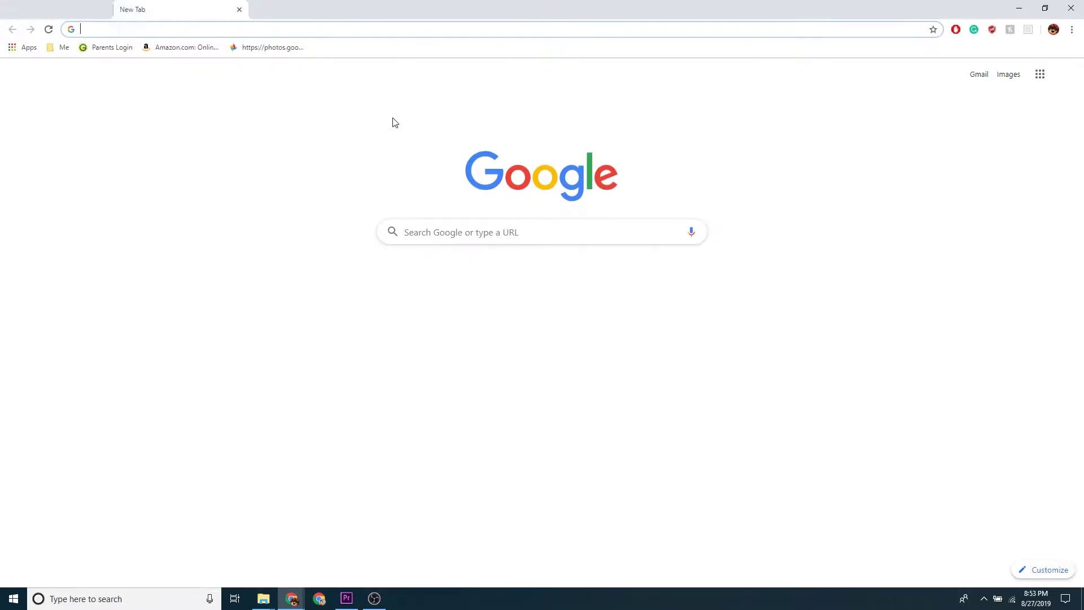
Search Google Images for 'marine life conservation'.
type("marine life")
type("nservation")
key("Return")
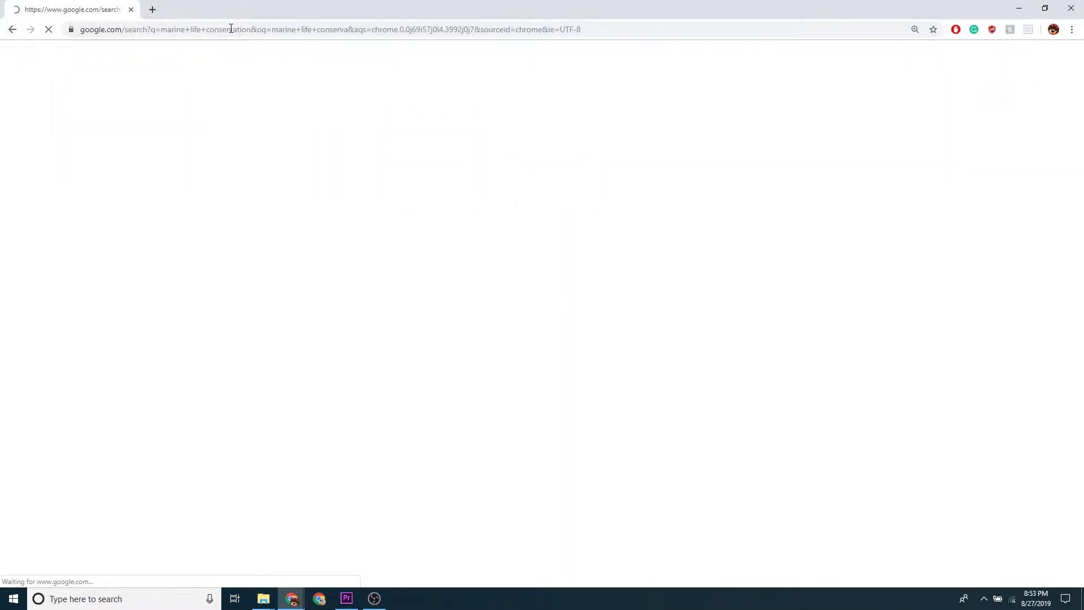
left_click(205, 113)
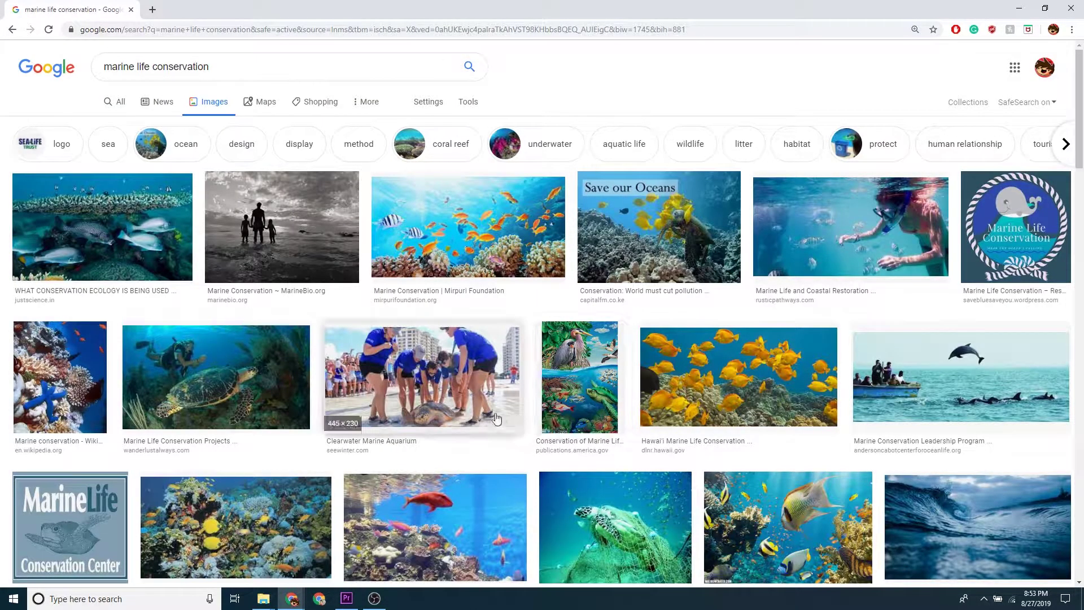
Save the turtle-release photo as vision-and-values.jpg and import it into the Premiere project.
left_click(450, 400)
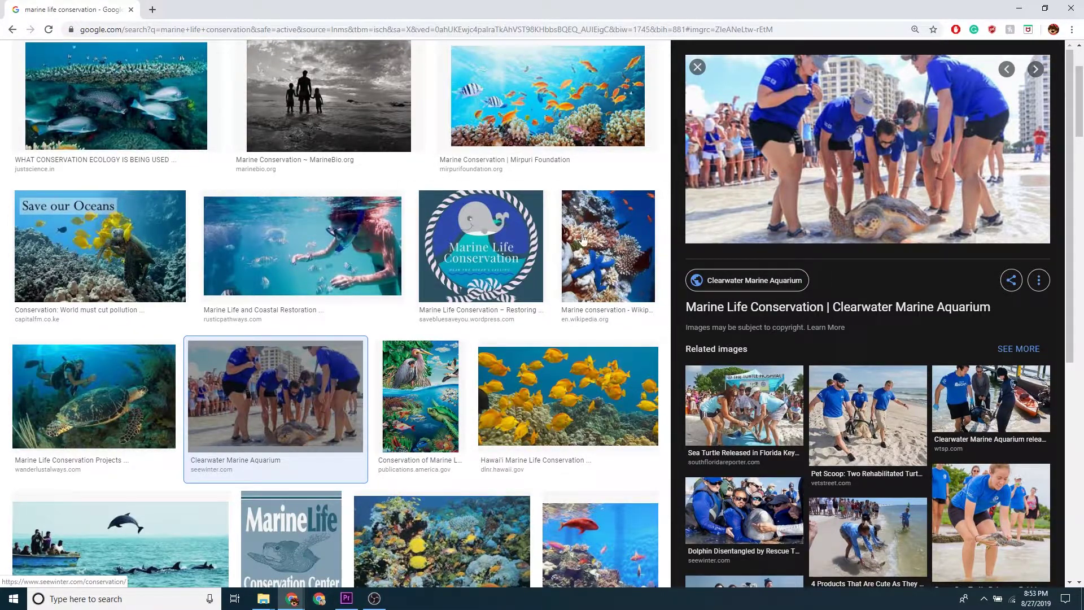
right_click(820, 161)
left_click(821, 245)
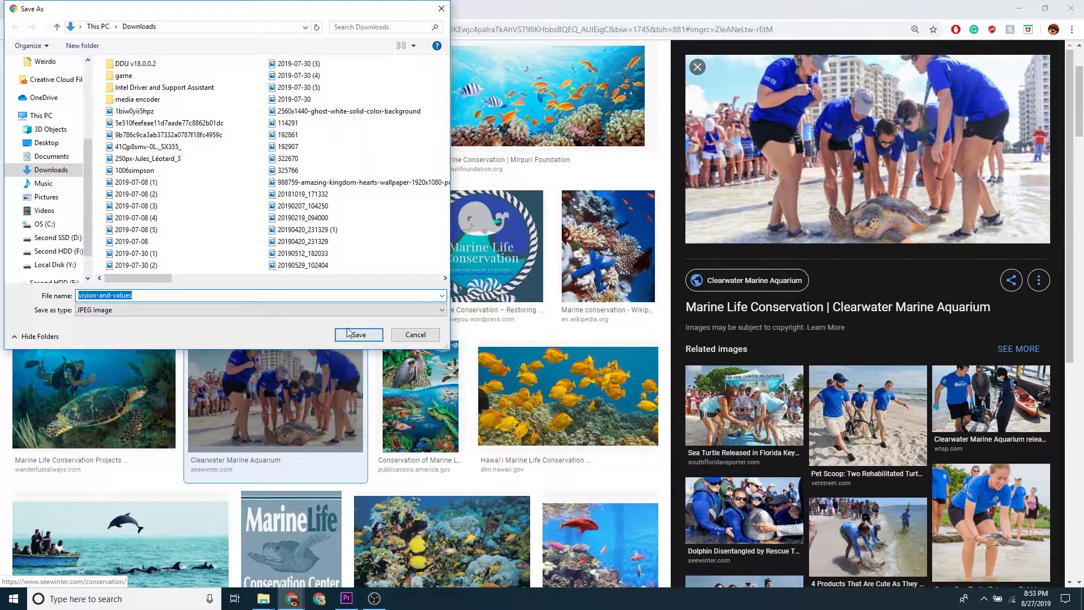
left_click(358, 335)
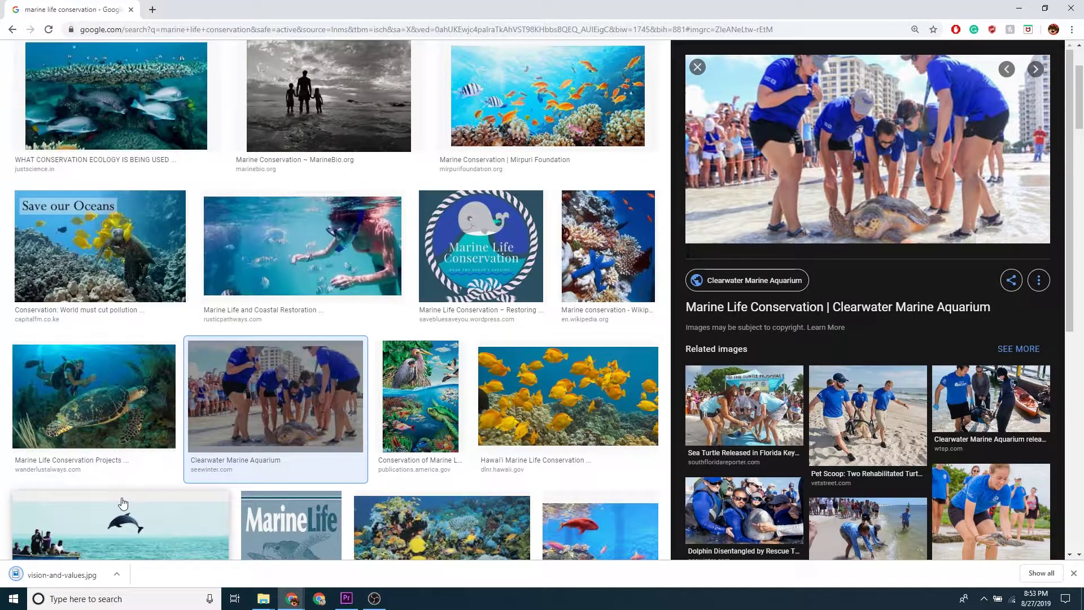
key("super+Down")
left_click_drag(333, 412, 206, 507)
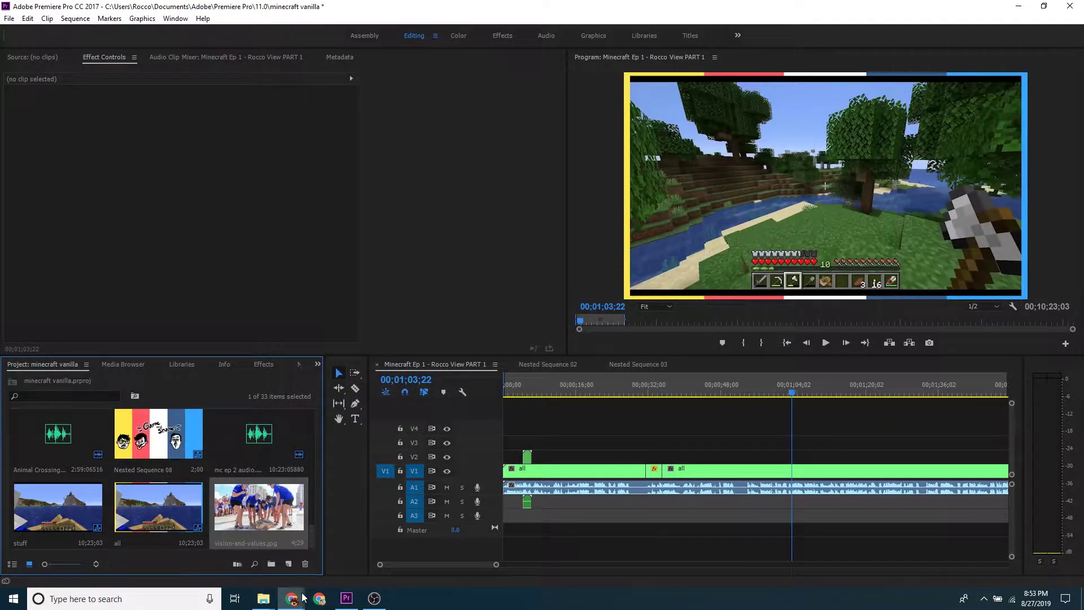
Place vision-and-values.jpg on V2 at 01;03;22 and scale it to 370.
mouse_move(266, 604)
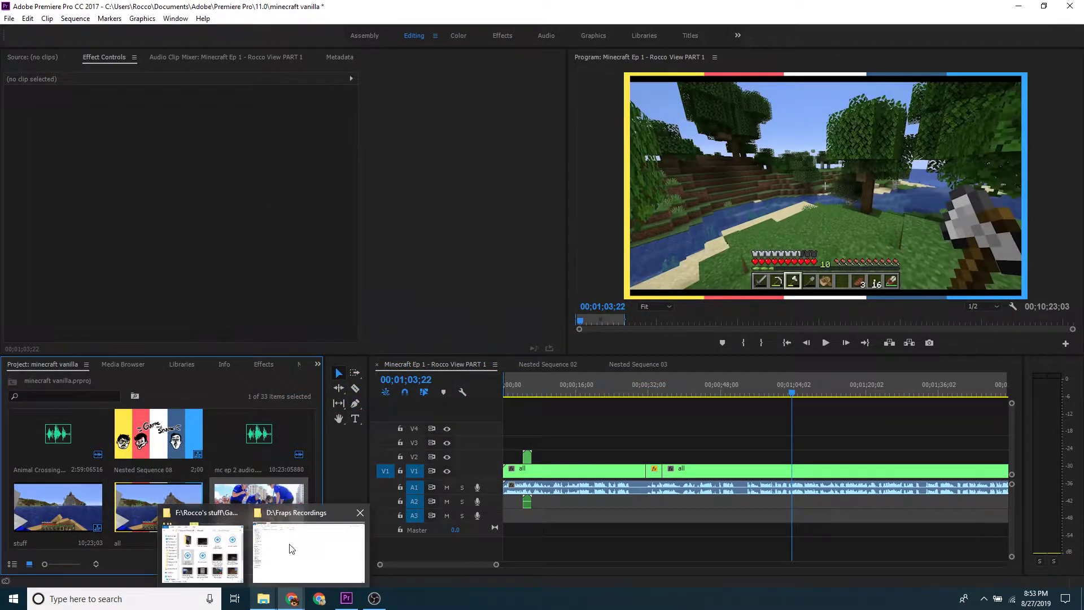
mouse_move(292, 549)
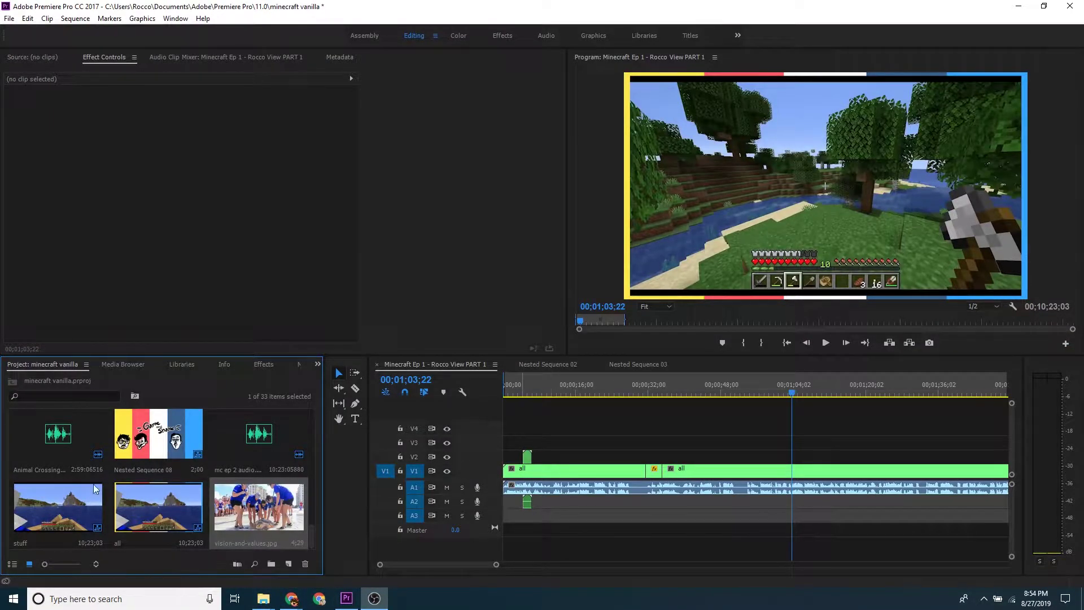
left_click_drag(272, 522, 799, 458)
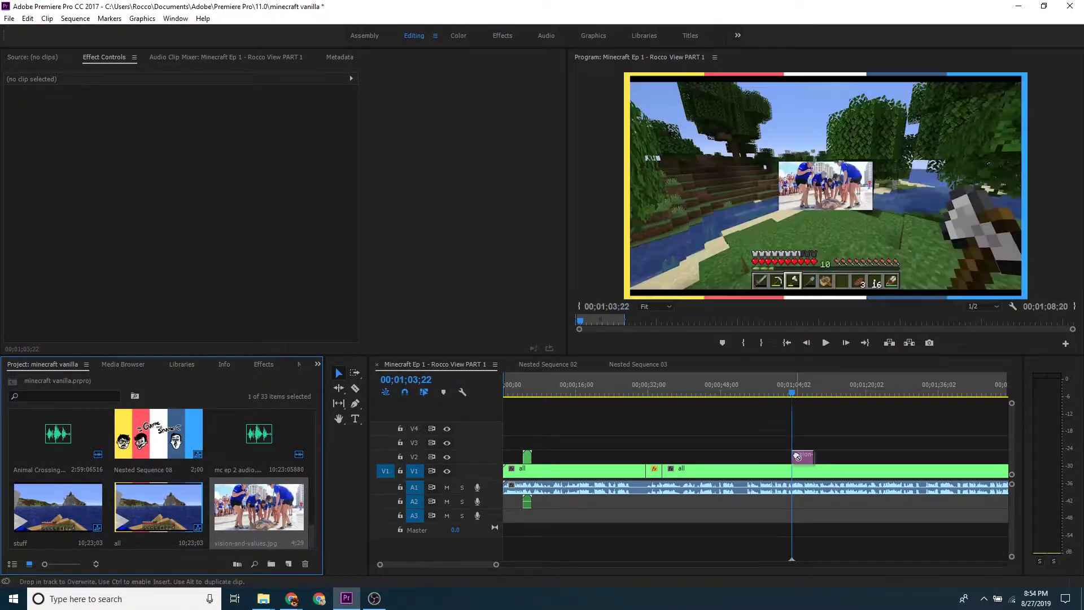
left_click(800, 459)
left_click_drag(187, 126, 231, 166)
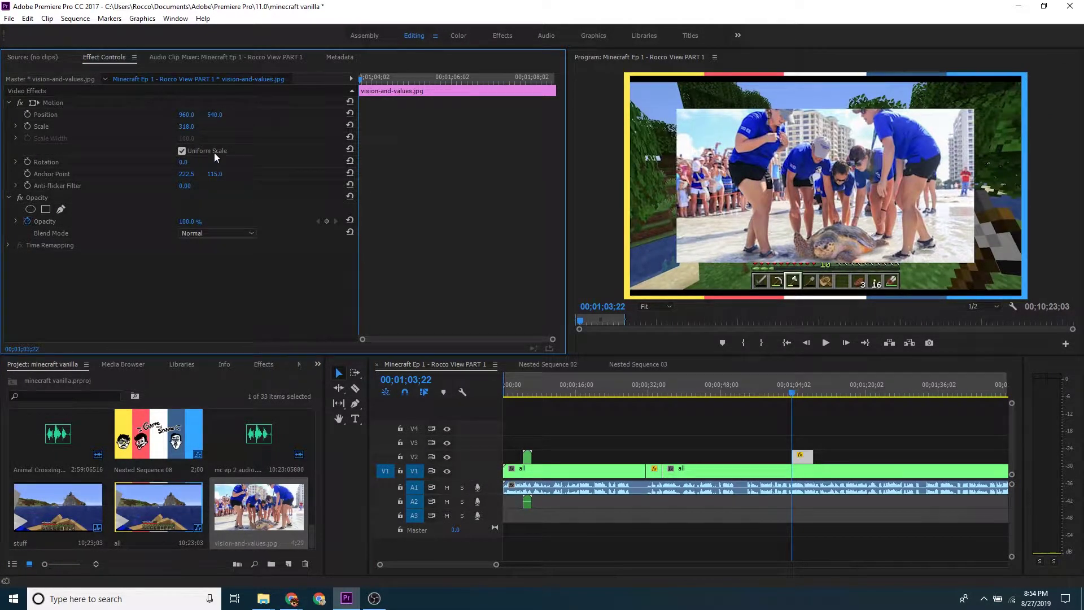
left_click_drag(186, 126, 194, 127)
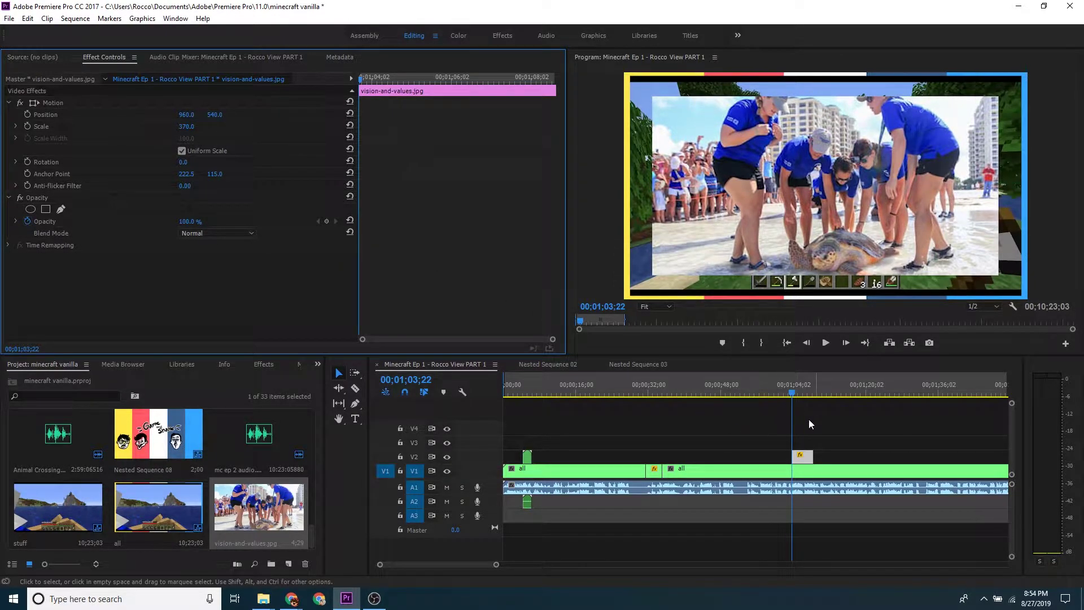
scroll(174, 449, "down", 3)
scroll(174, 449, "down", 2)
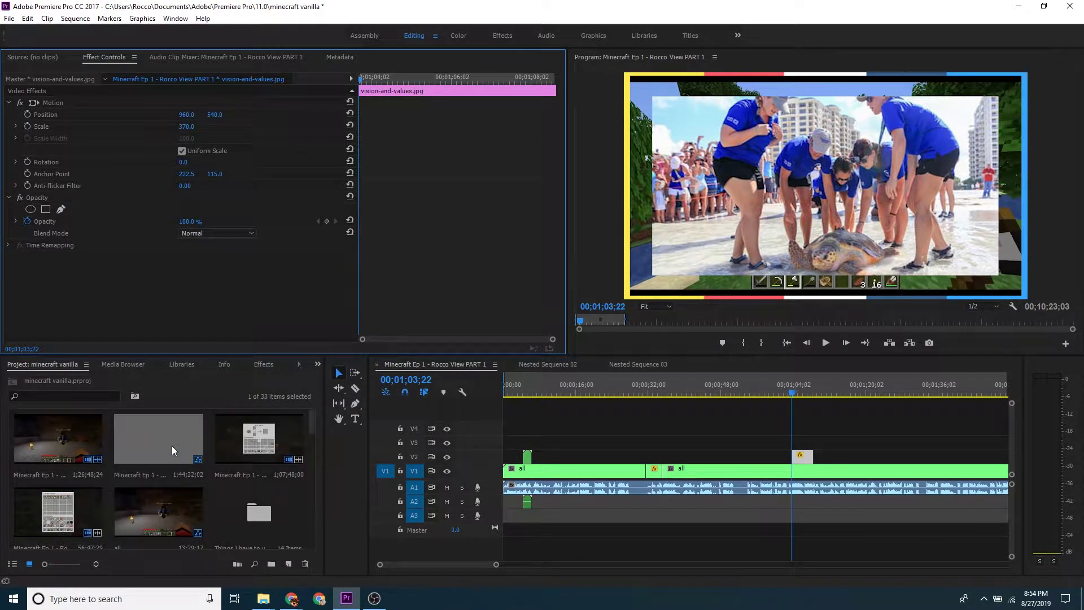
Put the cartoon head PNG from the 'Things i have to use on a regular basis' bin on V3.
double_click(270, 526)
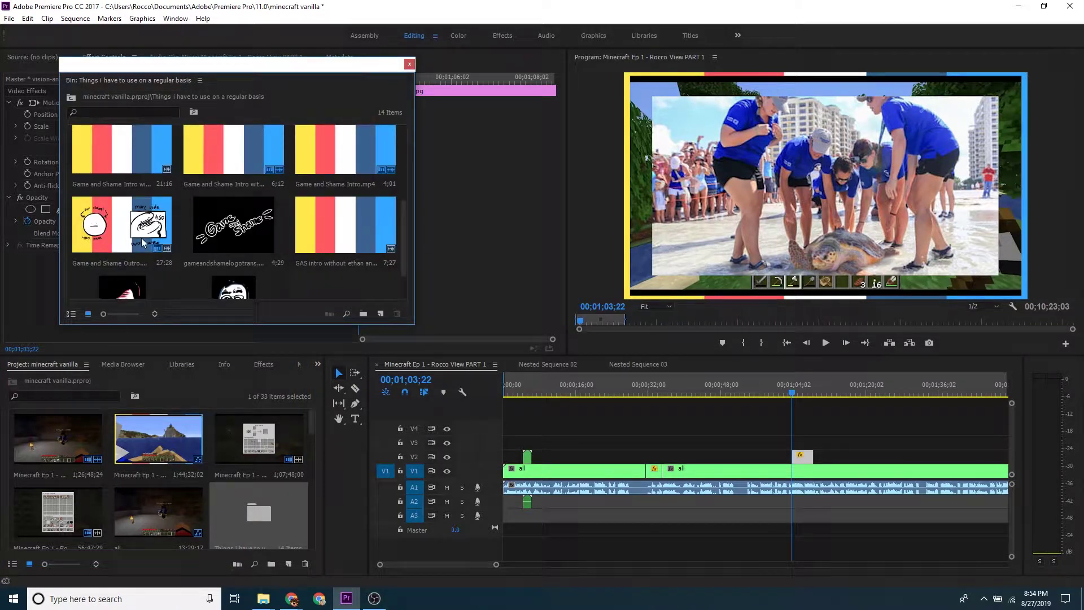
scroll(322, 252, "up", 2)
scroll(321, 246, "up", 3)
mouse_move(233, 161)
left_mouse_down()
mouse_move(817, 452)
mouse_move(798, 450)
mouse_move(814, 445)
left_mouse_up()
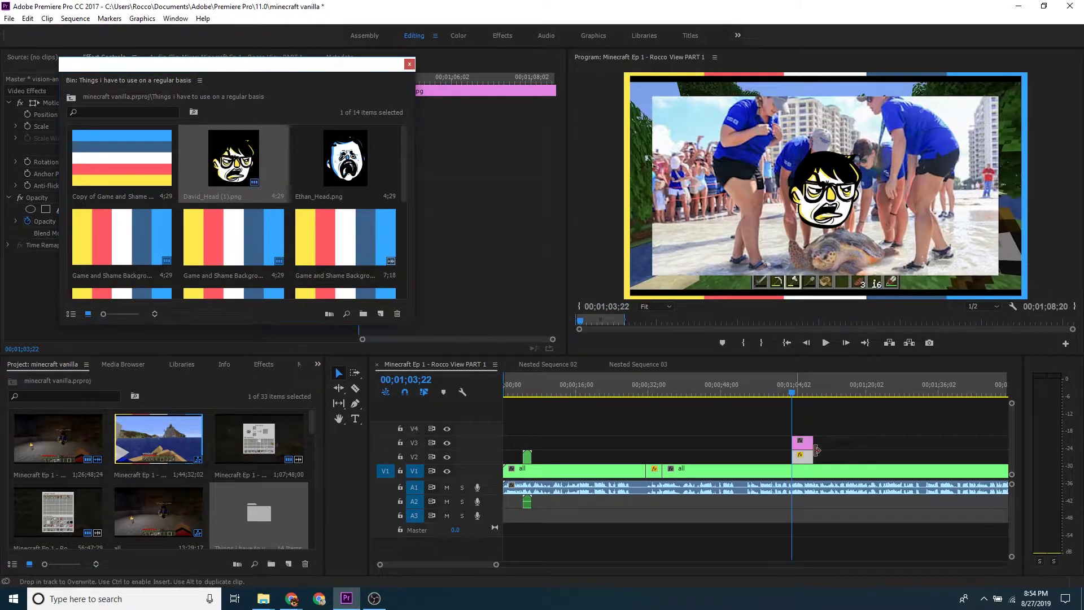
left_click(812, 439)
left_click(802, 457)
left_click(409, 64)
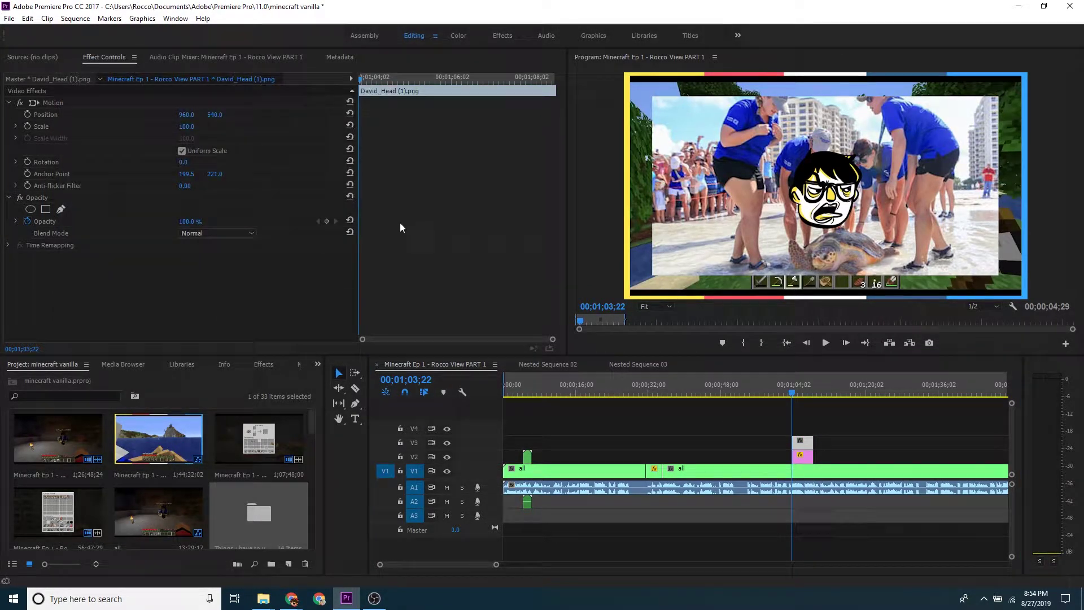
Scale the cartoon head to 40 and move it to position 935, 337.
left_click_drag(186, 127, 199, 134)
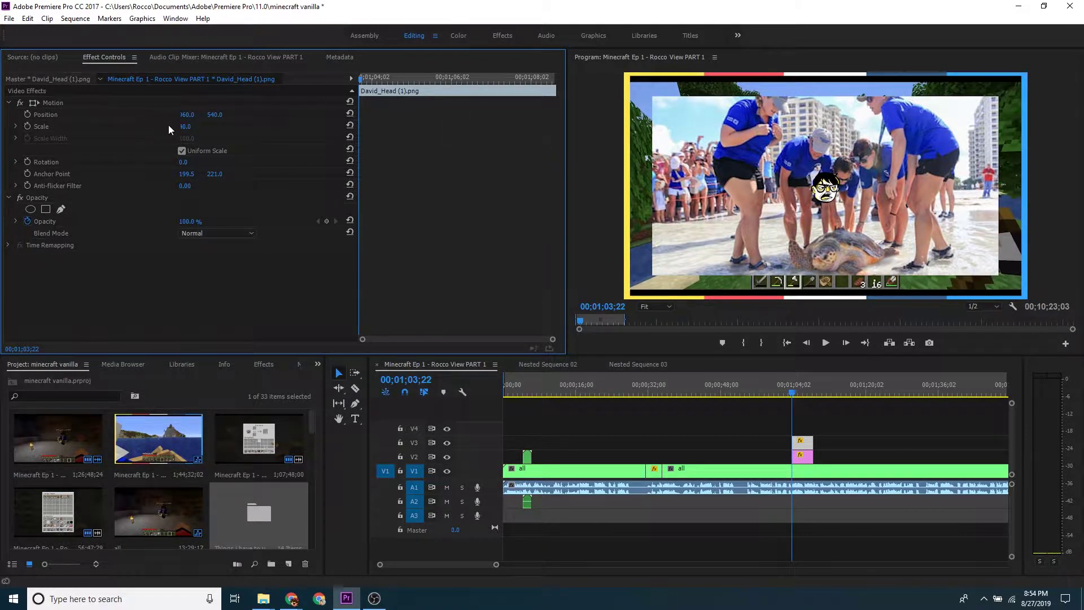
left_click_drag(183, 117, 118, 117)
mouse_move(208, 113)
left_mouse_down()
mouse_move(233, 109)
mouse_move(212, 114)
mouse_move(212, 154)
mouse_move(173, 162)
mouse_move(192, 141)
mouse_move(190, 116)
mouse_move(204, 115)
left_mouse_up()
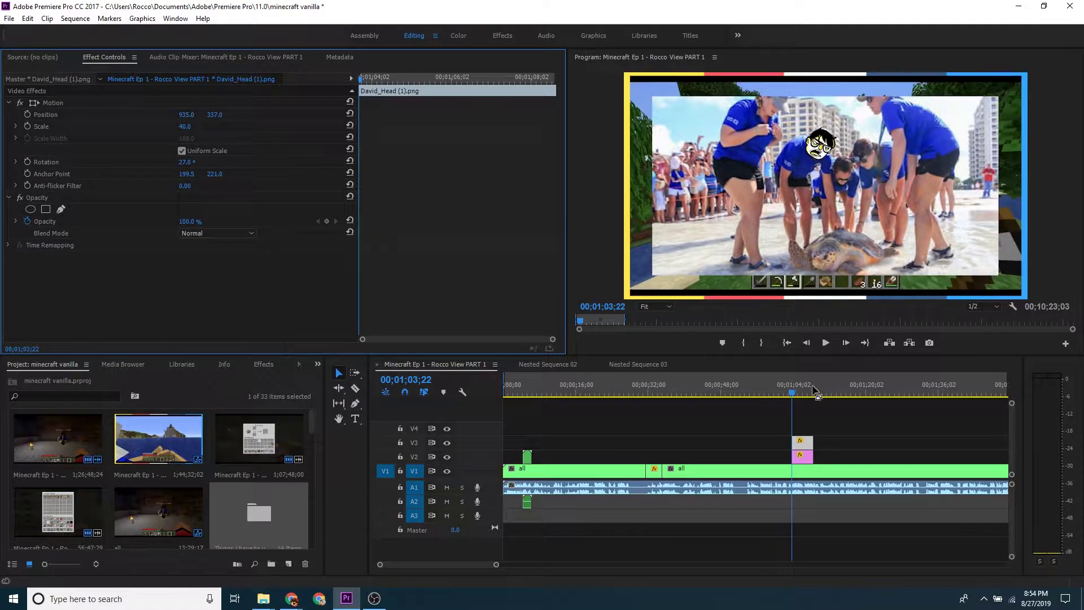
Nest the V2 turtle photo and V3 cartoon head into a sequence named 'marine'.
left_click_drag(846, 427, 805, 446)
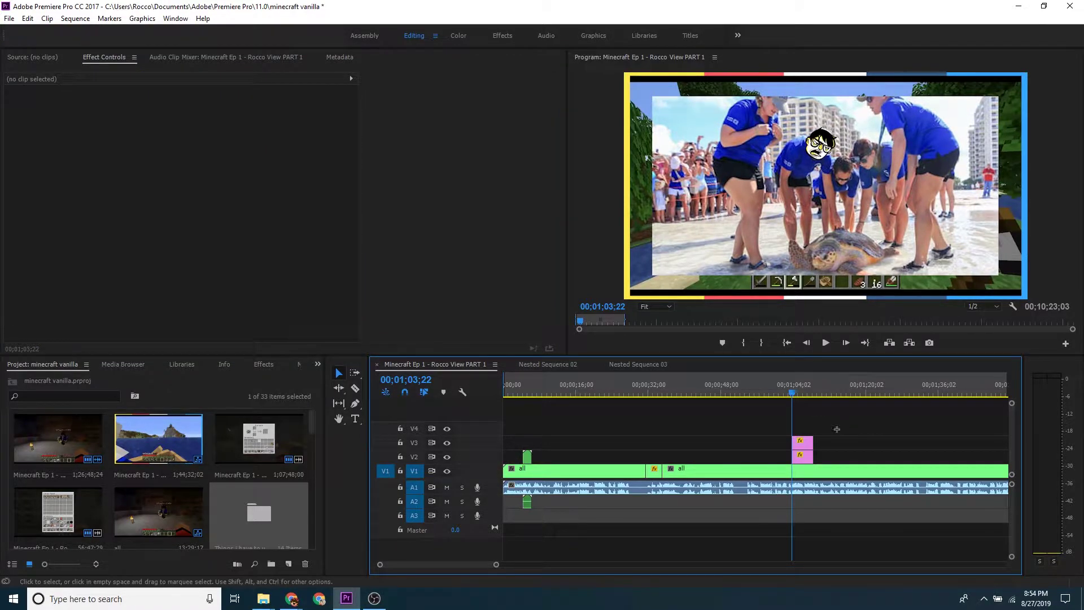
right_click(805, 448)
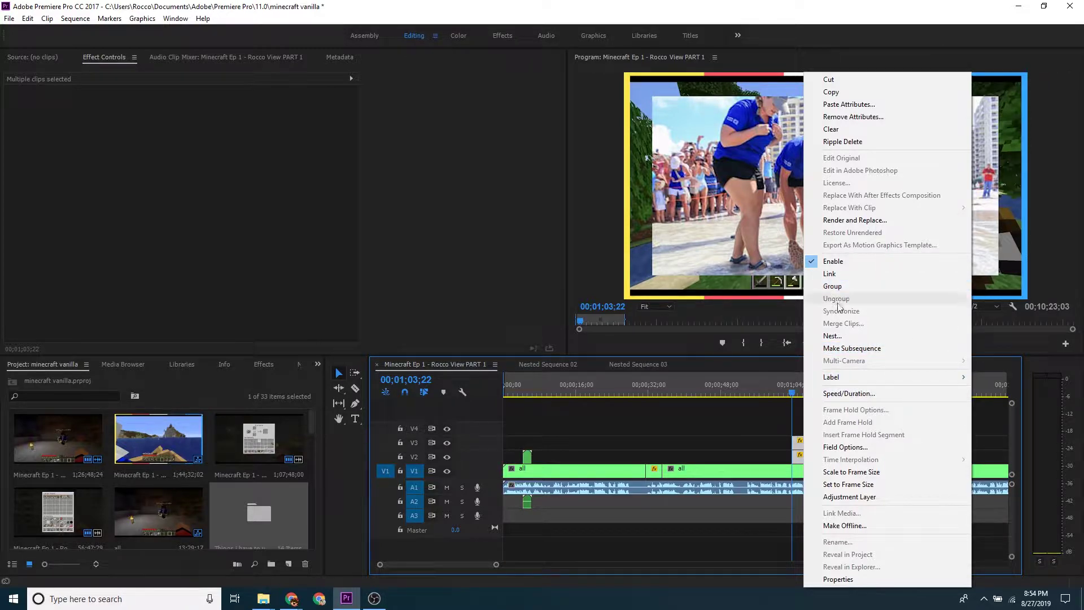
left_click(839, 336)
type("marine")
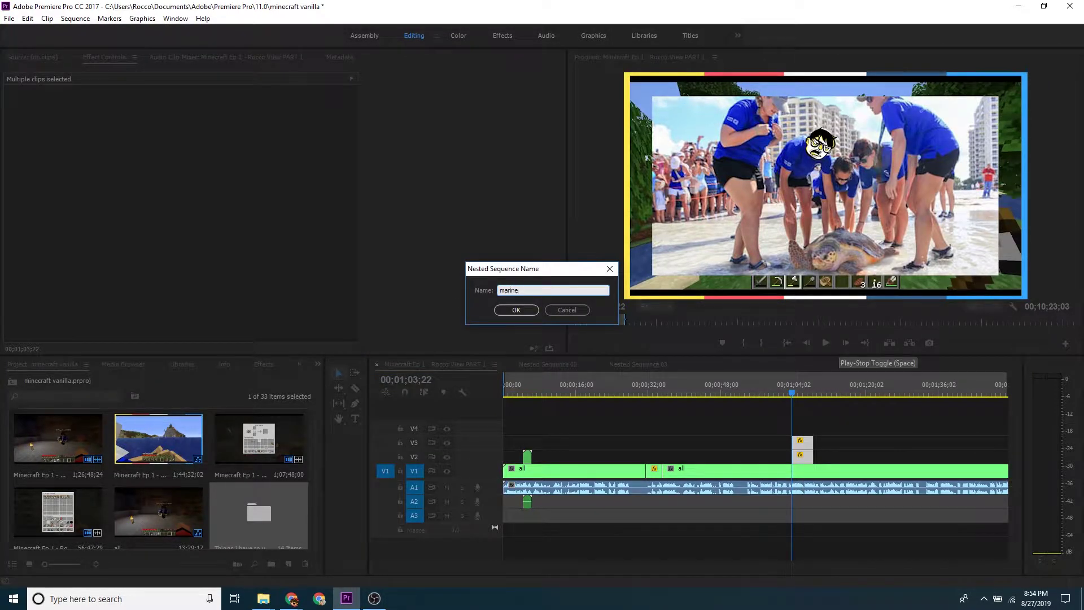
key("Return")
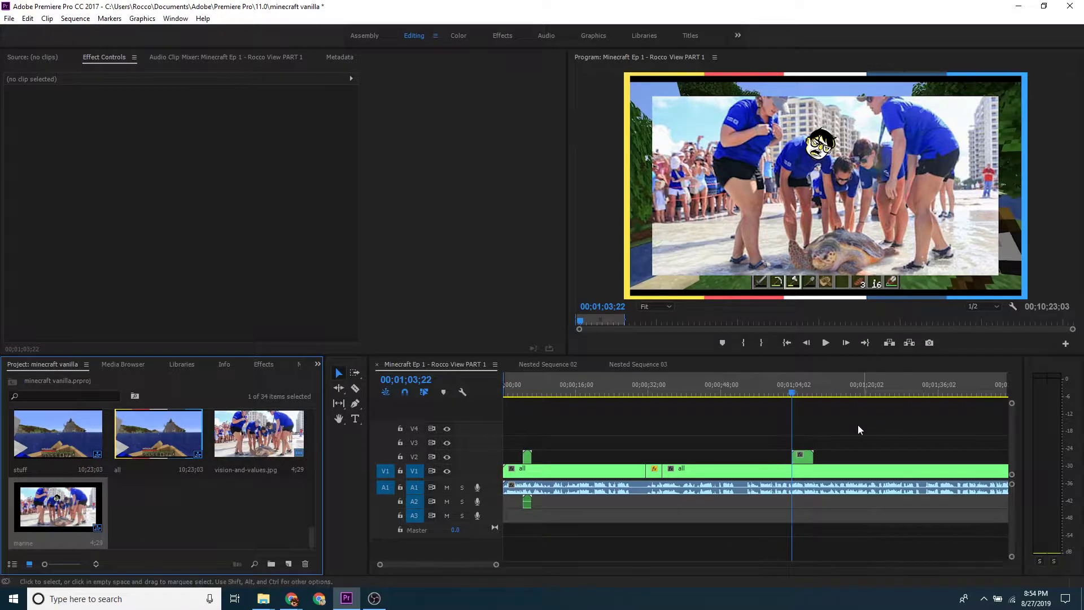
Split the 'marine' overlay where playback stopped and delete its trailing piece.
key("space")
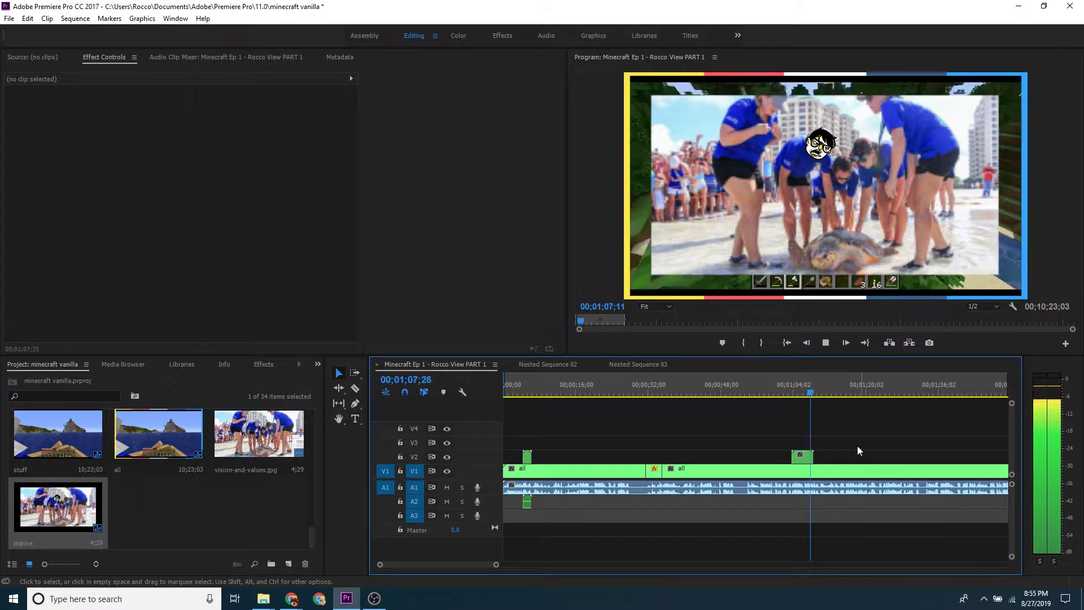
key("space")
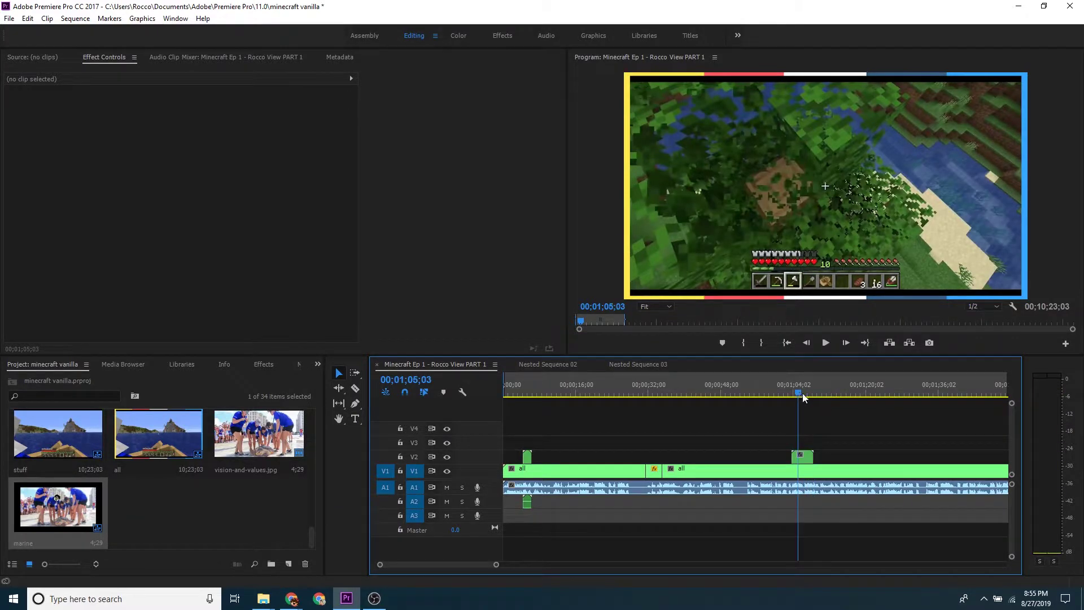
key("space")
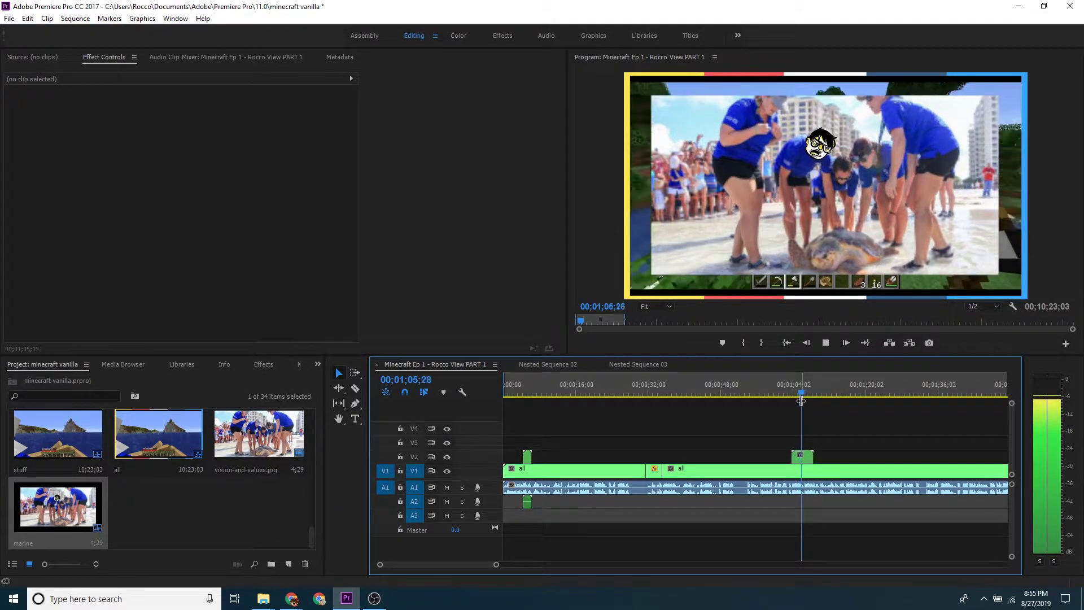
key("space")
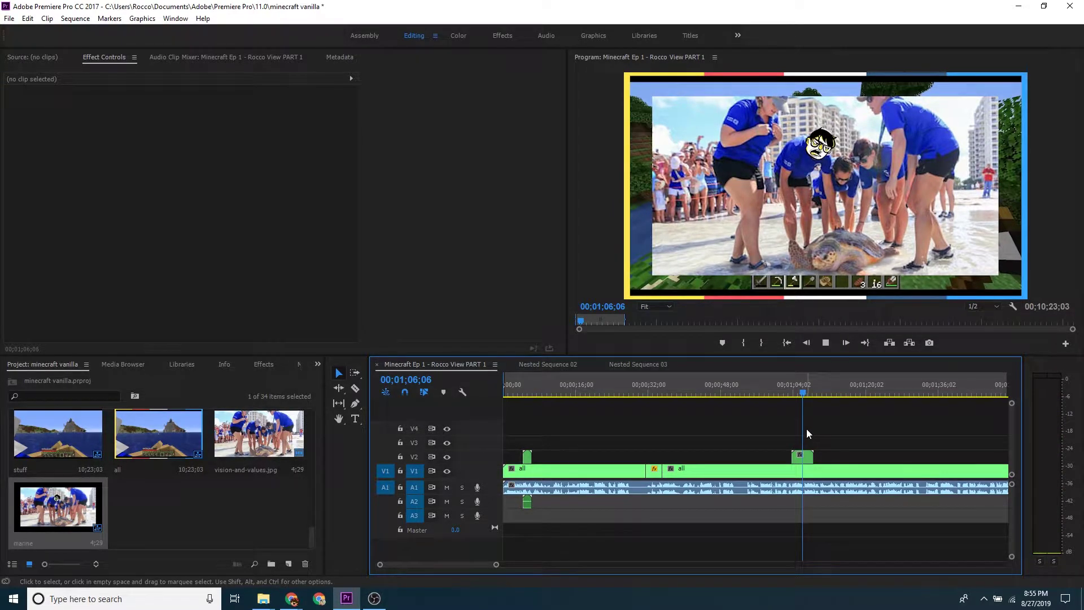
key("space")
key("c")
left_click(808, 457)
key("v")
left_click(809, 455)
key("Delete")
Review the shortened overlay and park the playhead at 00;01;09;29.
key("space")
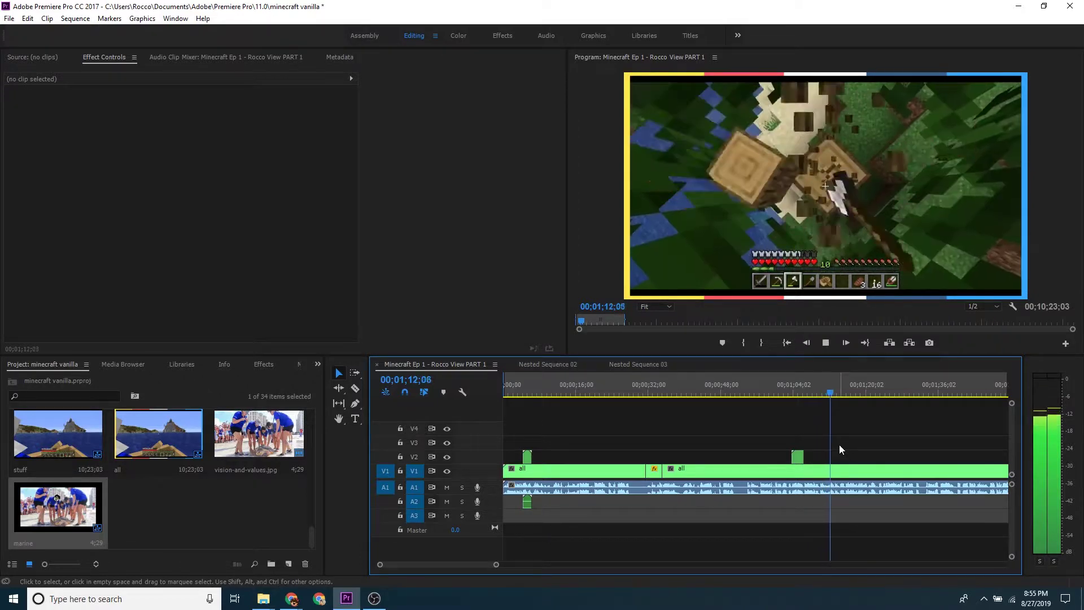
key("space")
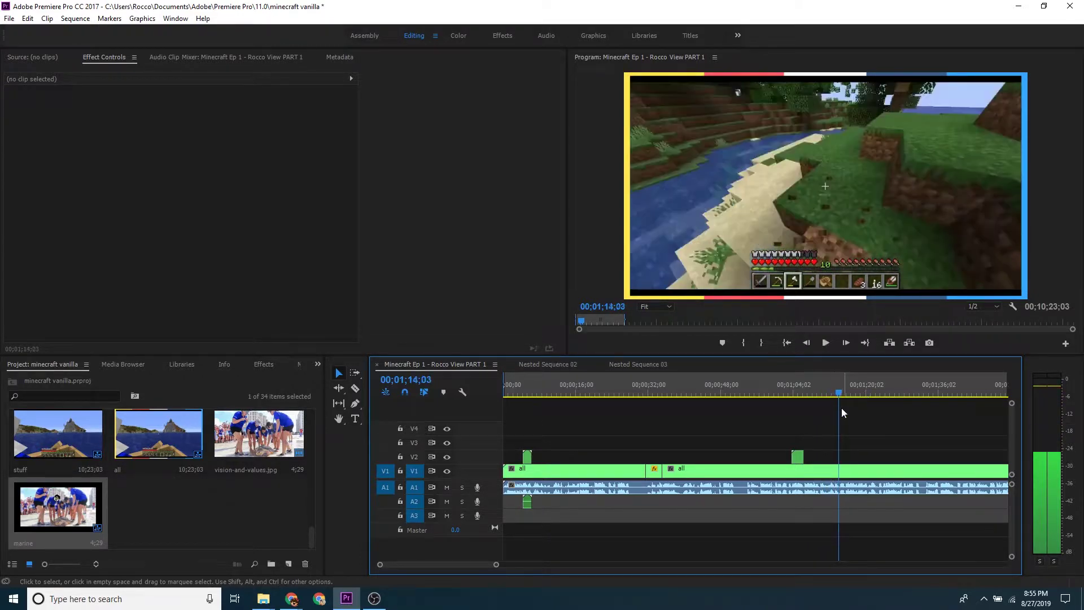
left_click(821, 392)
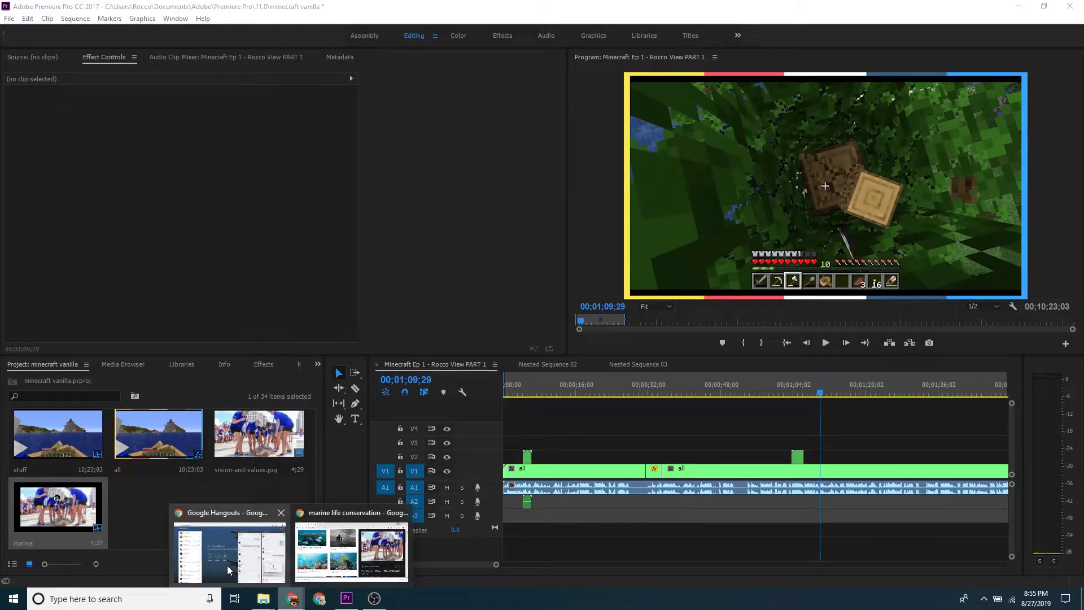
left_click(227, 565)
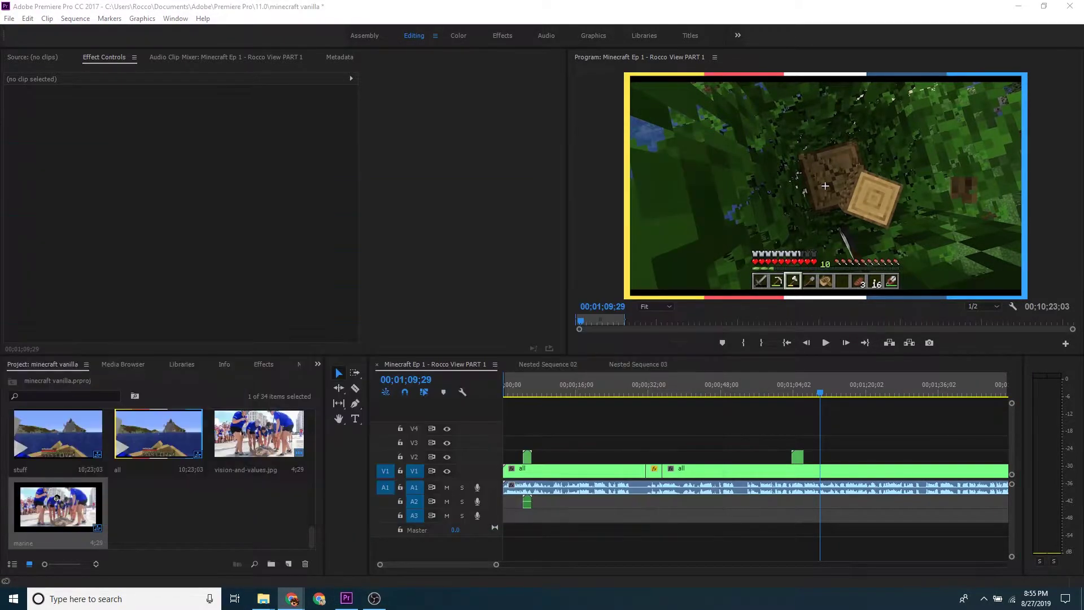
Bring the Chrome window forward and maximize it.
mouse_move(289, 598)
left_click(350, 547)
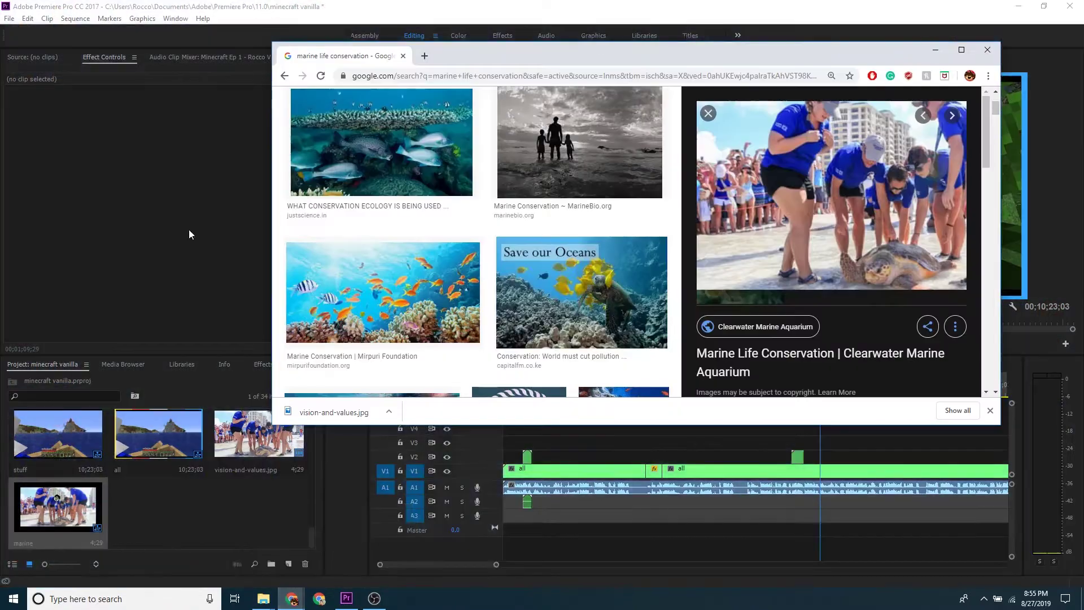
left_click_drag(435, 56, 434, 12)
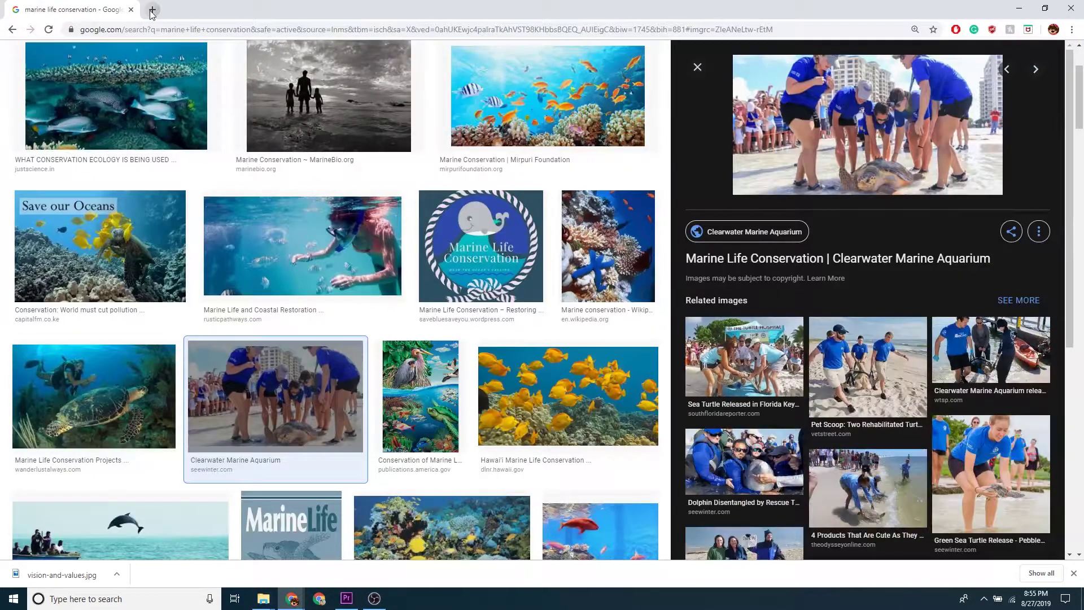
In a new tab, search Google Images for 'tag transparent instagram'.
left_click(152, 10)
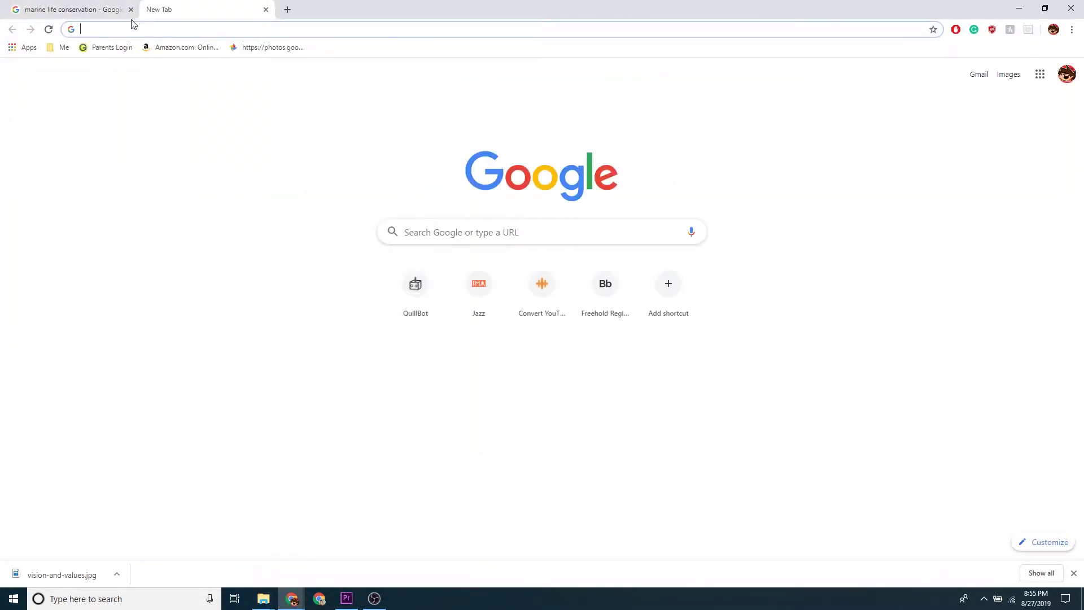
type("tag transparent int")
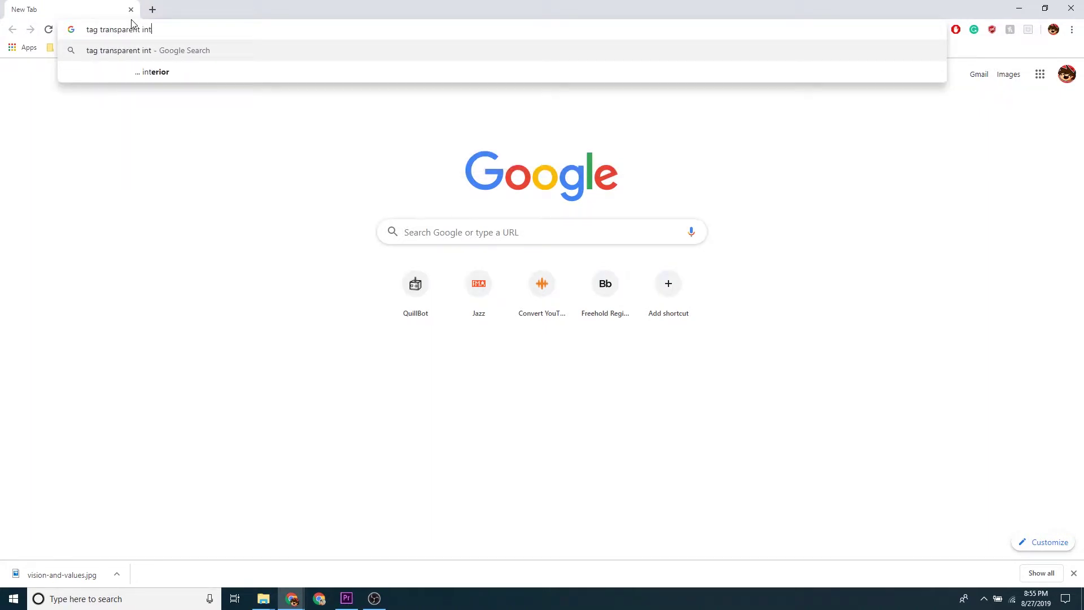
key("BackSpace")
type("s")
key("BackSpace")
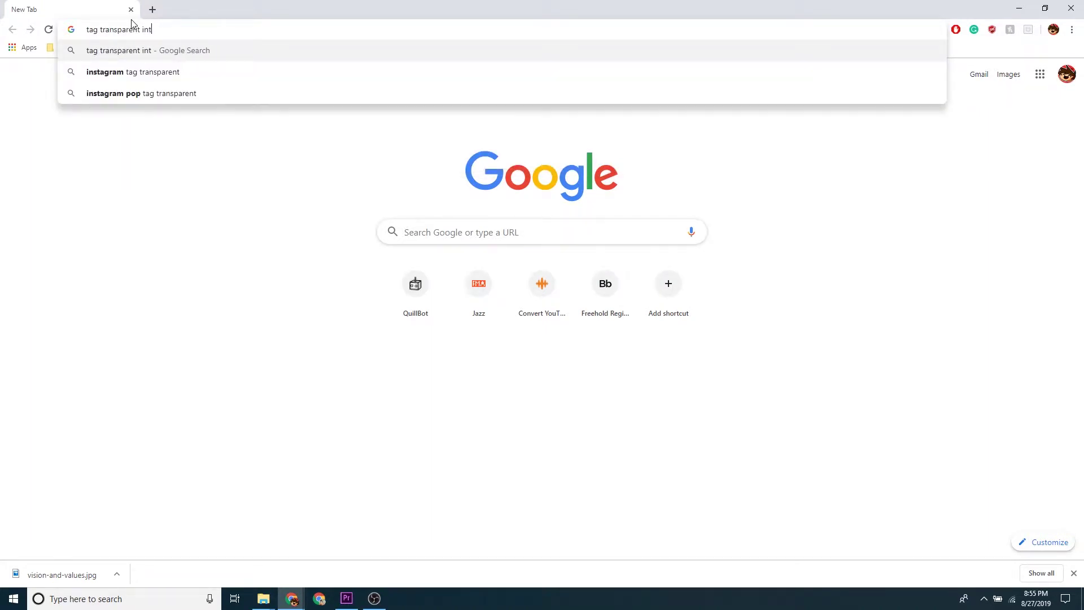
type("t")
key("BackSpace")
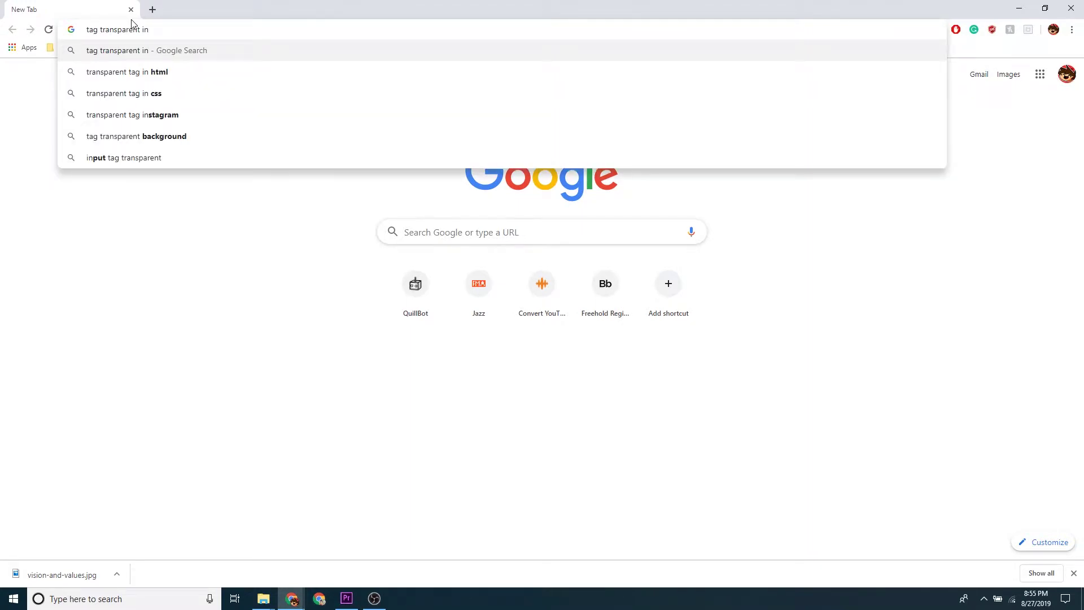
type("gram")
key("Return")
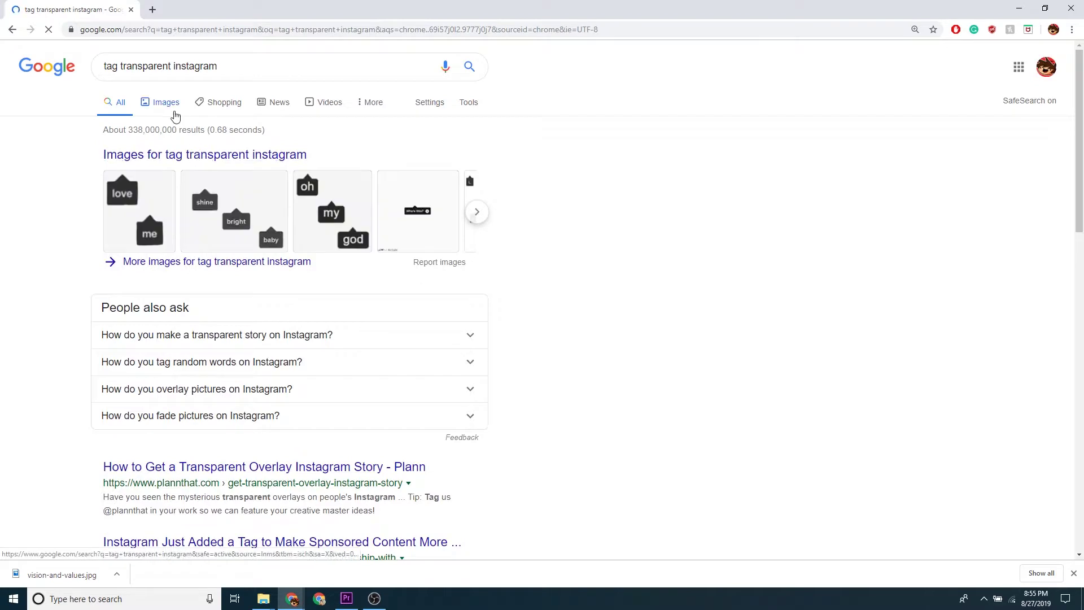
left_click(164, 105)
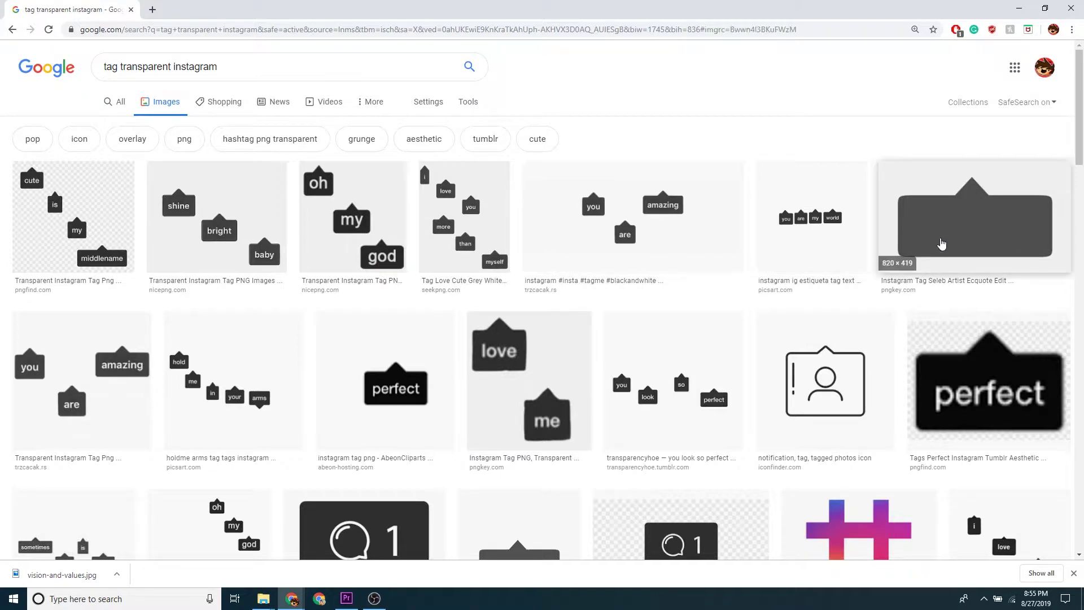
Save the grey Instagram Tag Seleb image as a PNG.
left_click(942, 243)
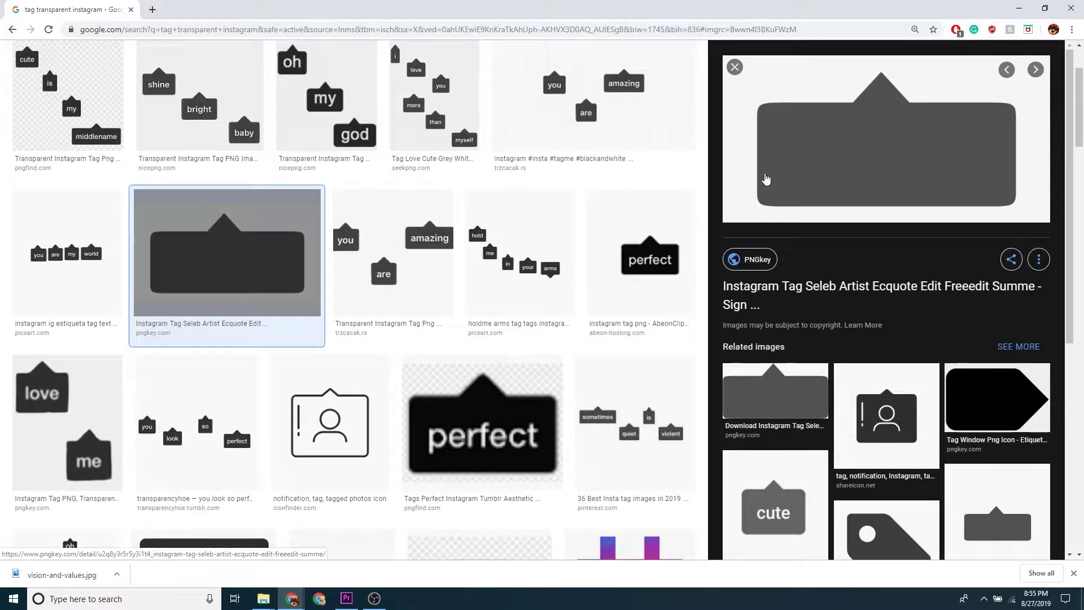
right_click(889, 137)
left_click(939, 242)
left_click(359, 334)
Try importing the tag PNG into Premiere's Project panel and dismiss the import failure.
left_click_drag(66, 574, 338, 606)
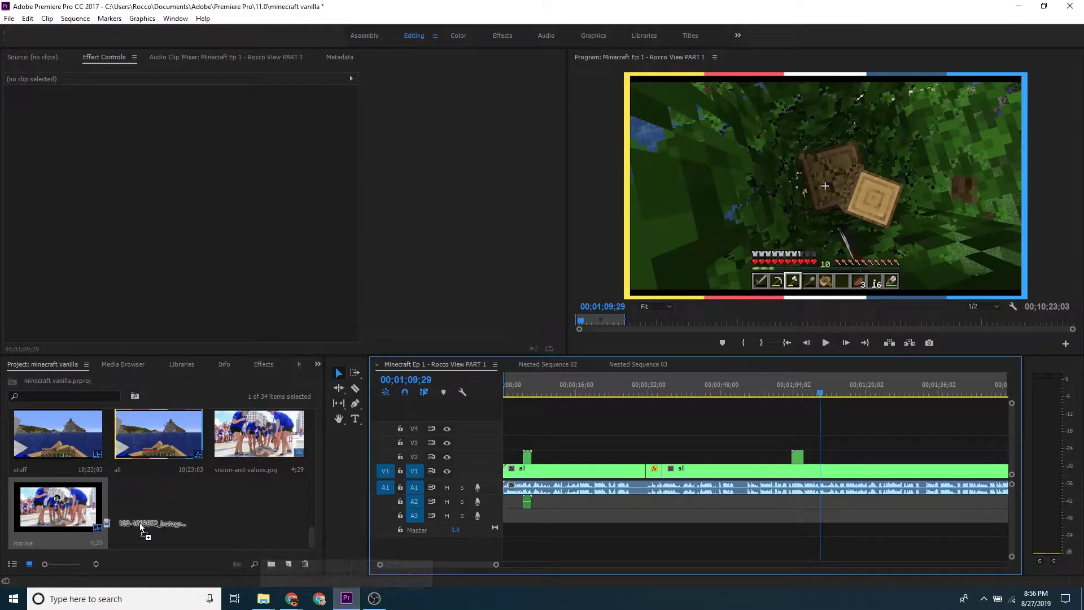
left_click_drag(338, 606, 142, 515)
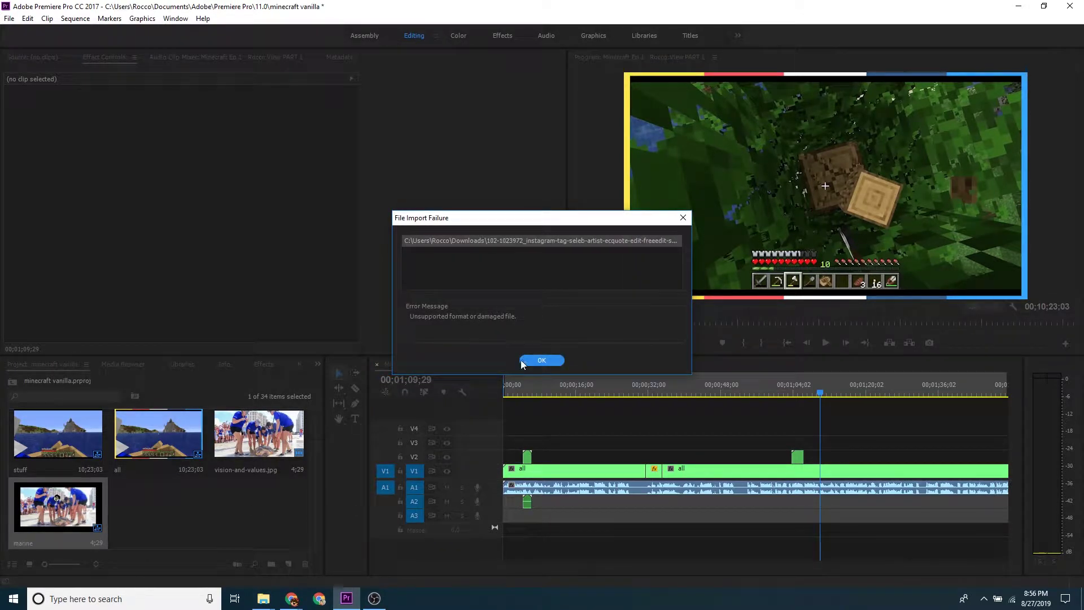
left_click(541, 360)
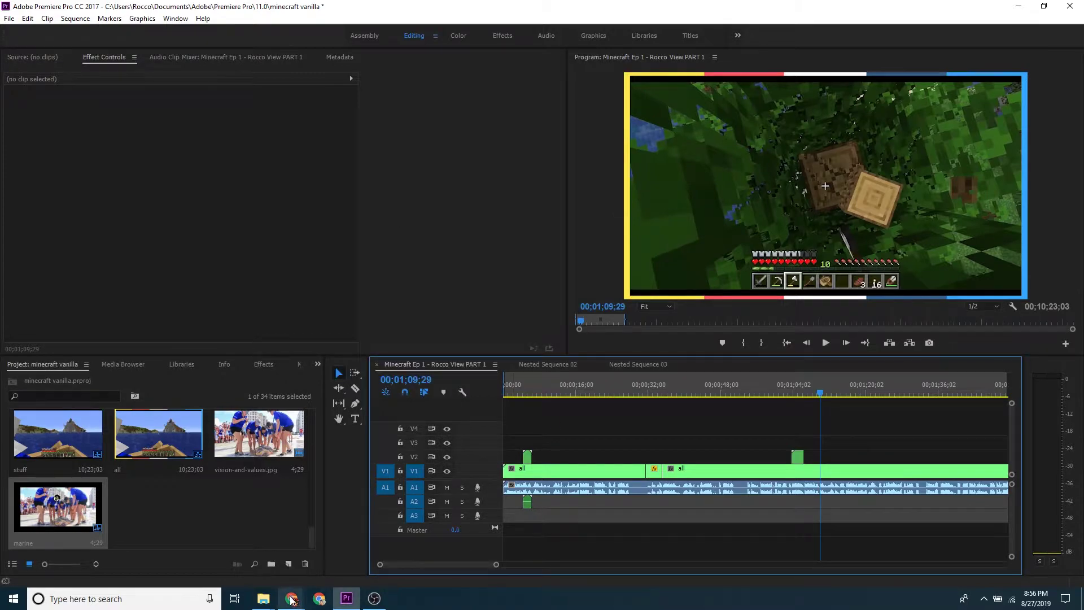
mouse_move(289, 597)
left_click(240, 542)
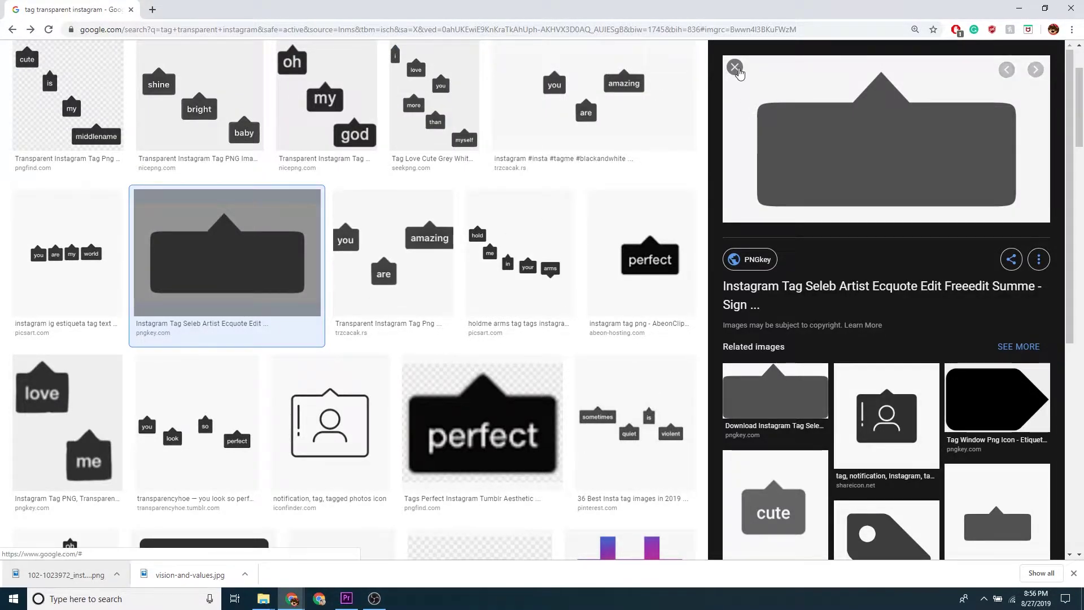
Preview the fourjay.org Instagram tag image further down the results.
left_click(735, 67)
scroll(477, 351, "down", 3)
scroll(503, 336, "down", 2)
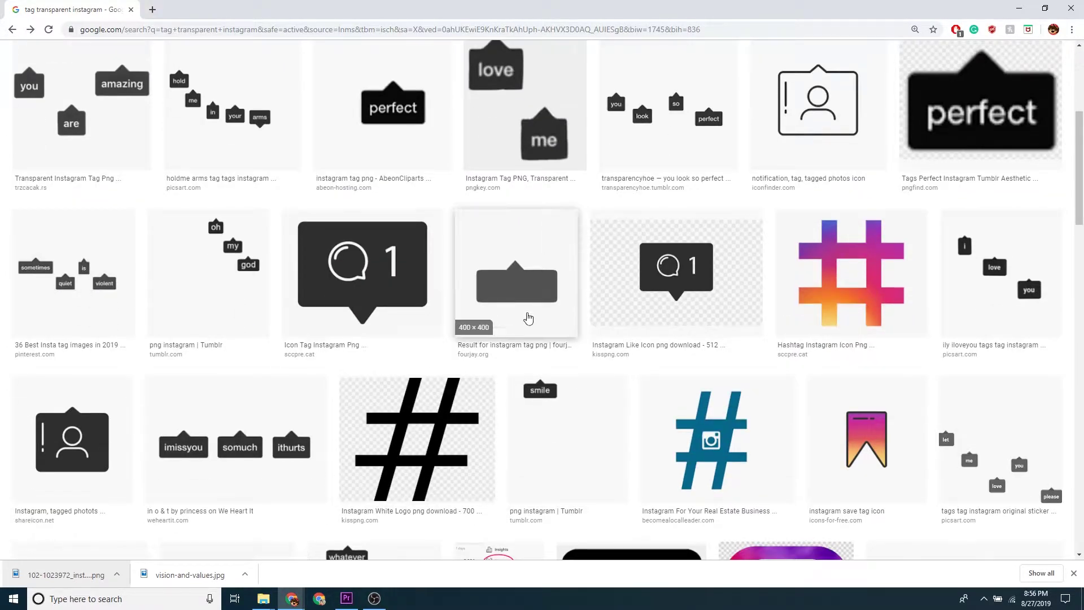
left_click(528, 305)
Save it as 305000_instagram-tag-png.png and drop it into Premiere's Project panel.
right_click(885, 220)
left_click(926, 315)
left_click(346, 339)
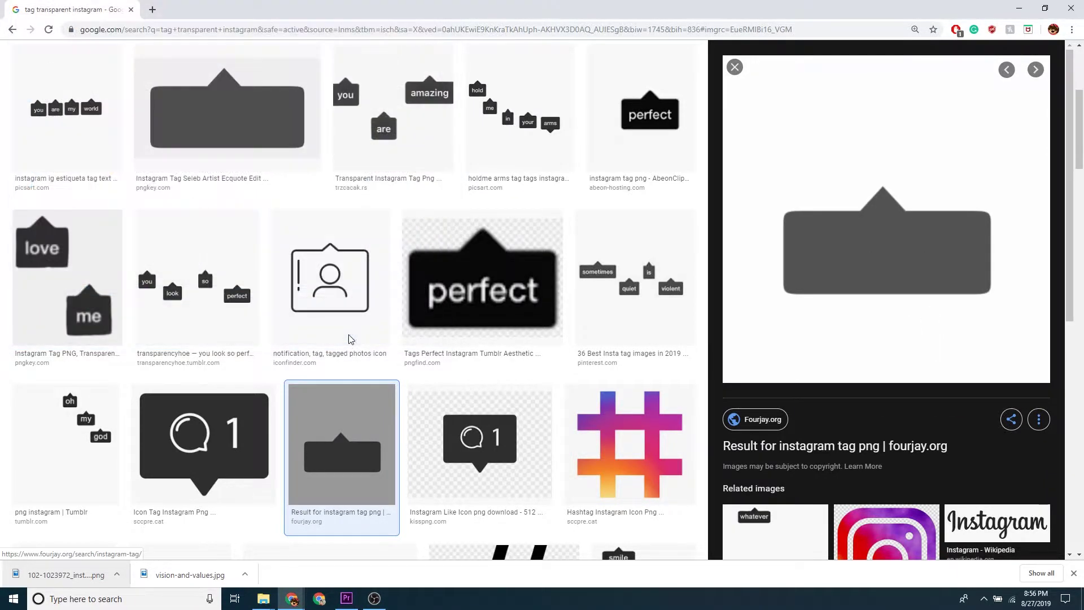
left_click_drag(67, 575, 364, 601)
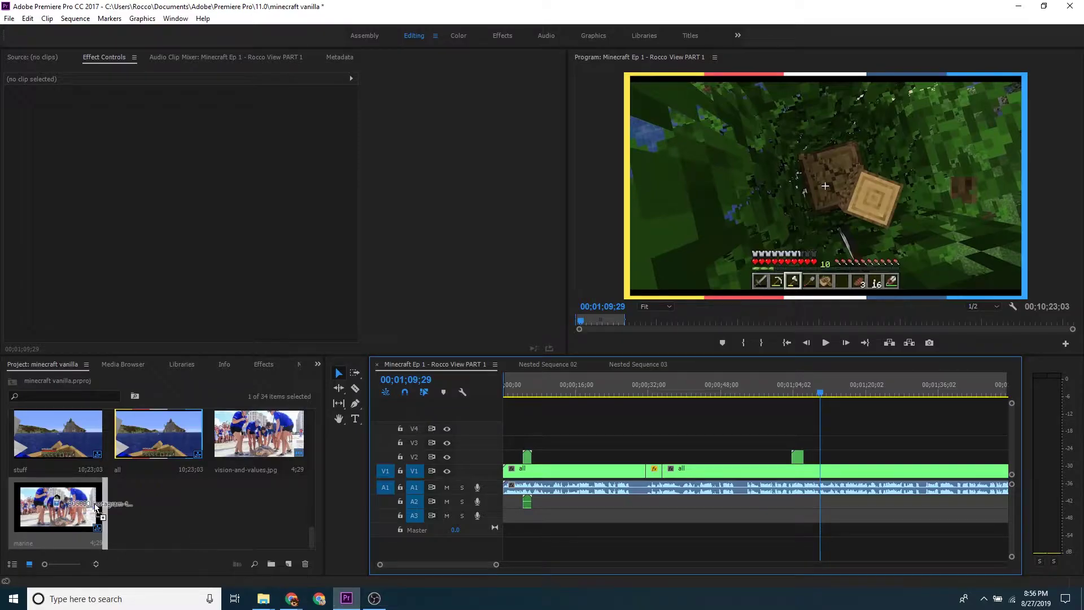
left_click_drag(364, 600, 96, 508)
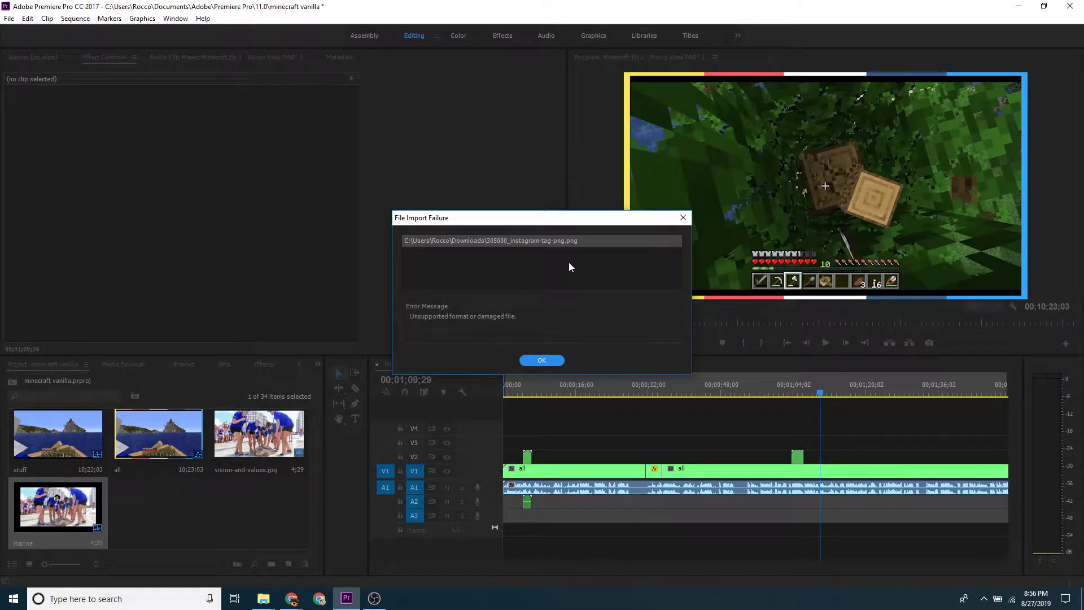
Dismiss the second File Import Failure message and return to the Chrome tag image results.
left_click(541, 361)
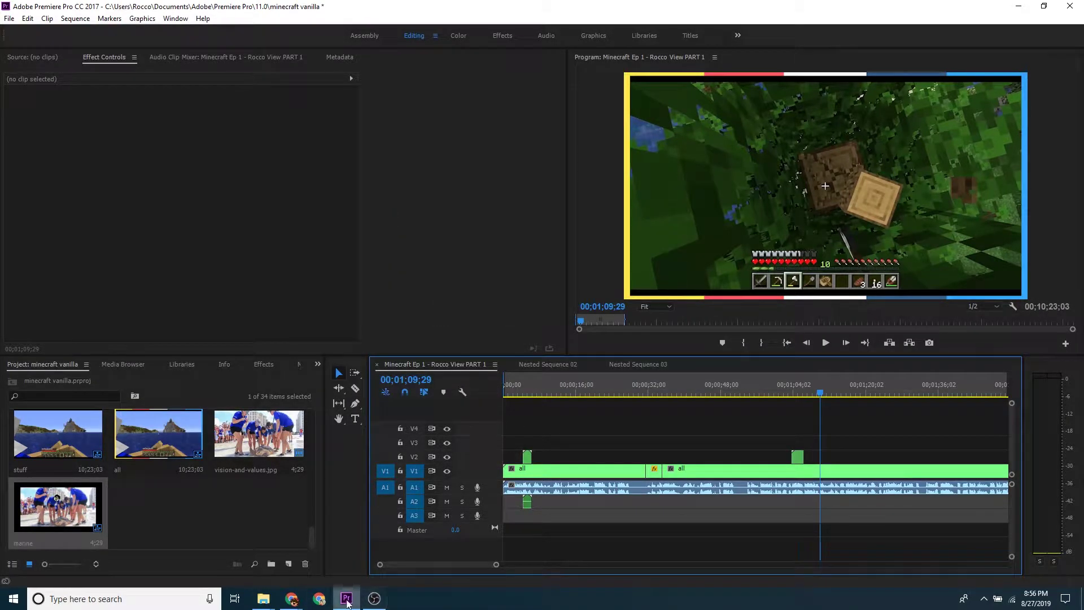
mouse_move(277, 602)
mouse_move(208, 573)
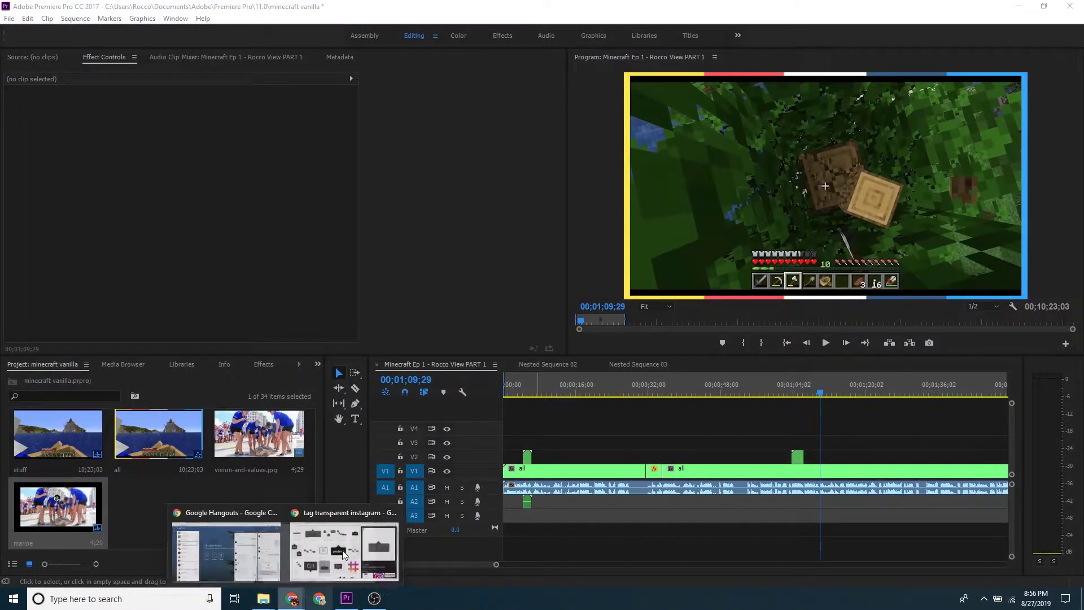
left_click(339, 548)
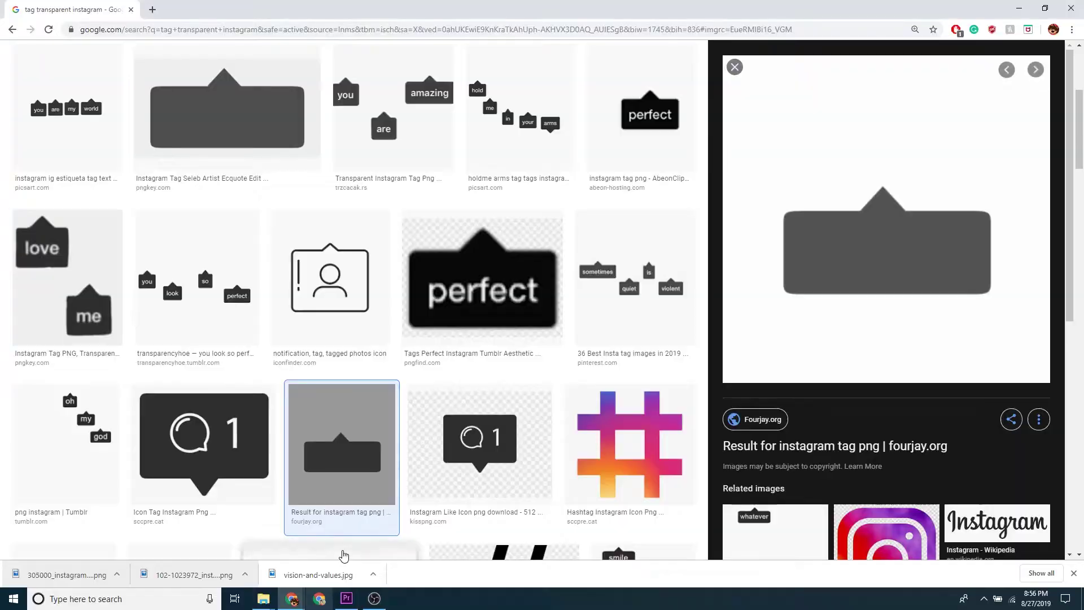
Close the fourjay.org preview and browse the full 'tag transparent instagram' results grid.
scroll(376, 402, "down", 7)
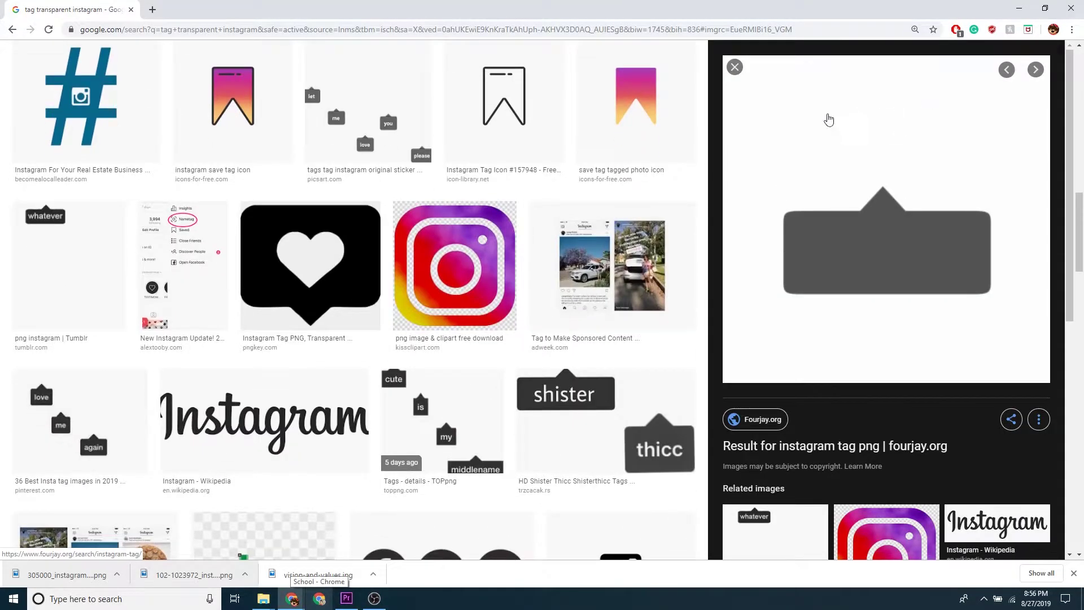
scroll(602, 188, "up", 11)
key("Escape")
scroll(527, 346, "down", 5)
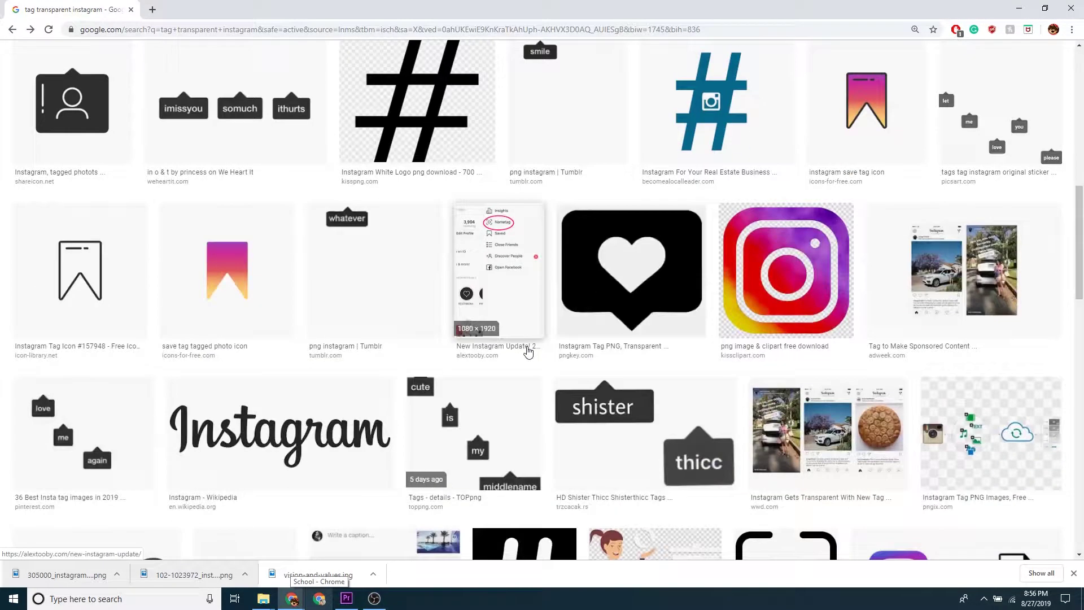
scroll(198, 305, "up", 5)
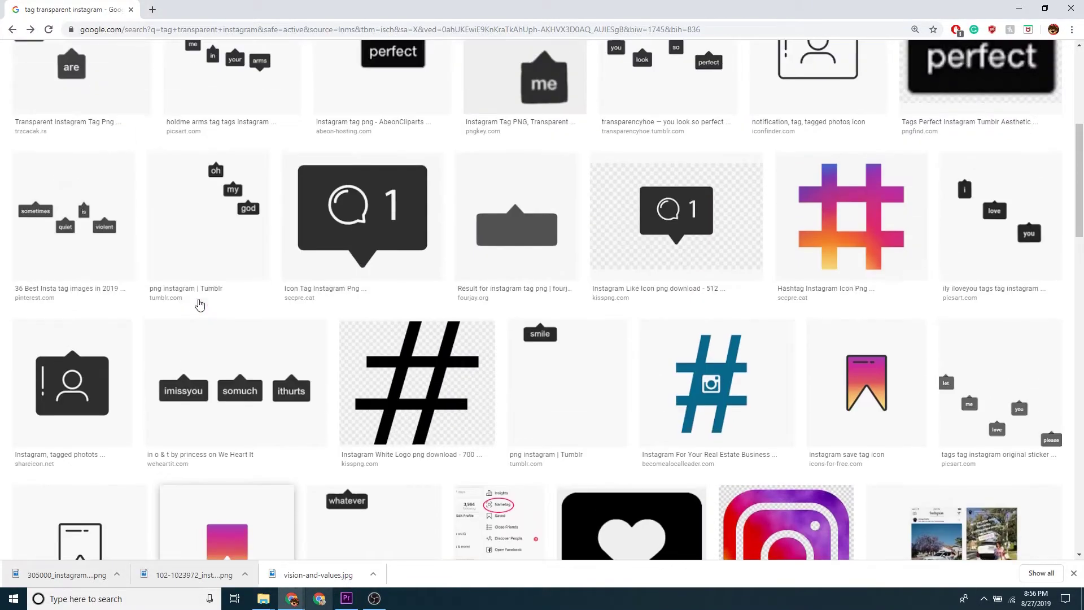
scroll(199, 305, "up", 1)
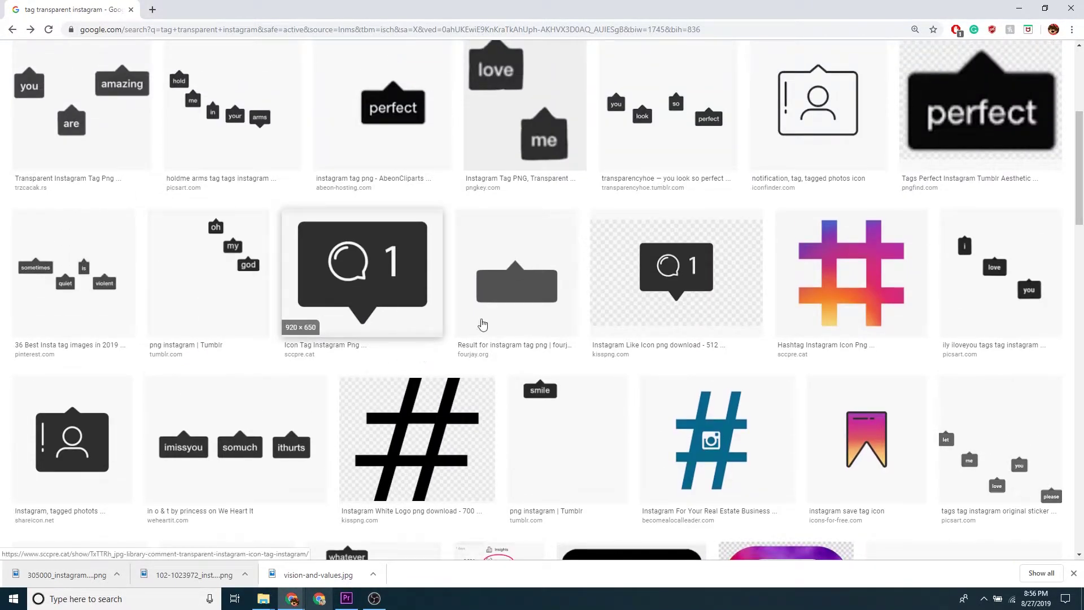
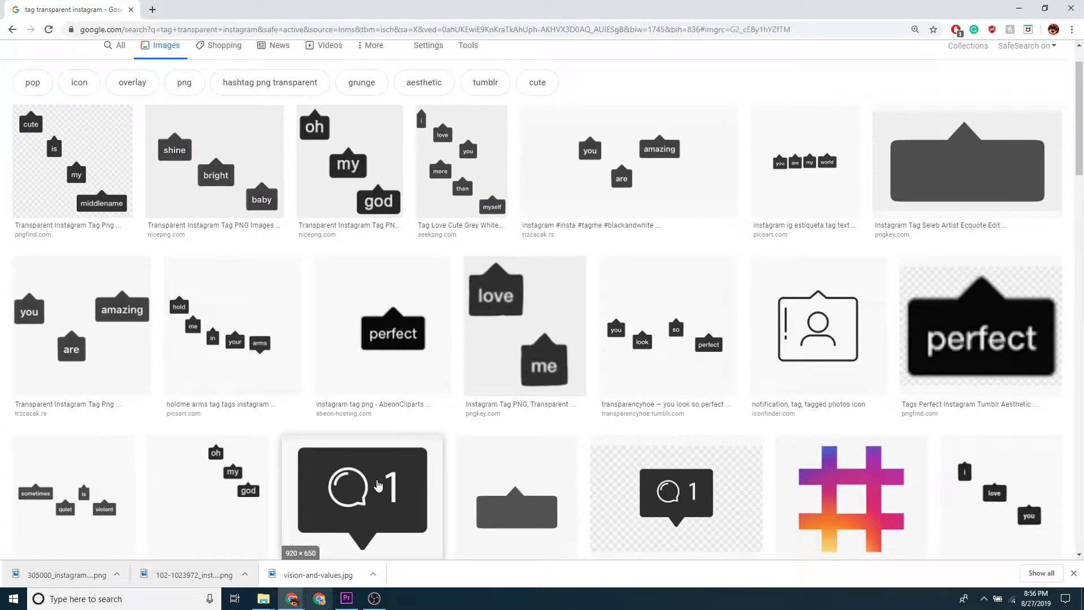
Save the comment-bubble image from Google Images to disk.
left_click(378, 485)
right_click(916, 213)
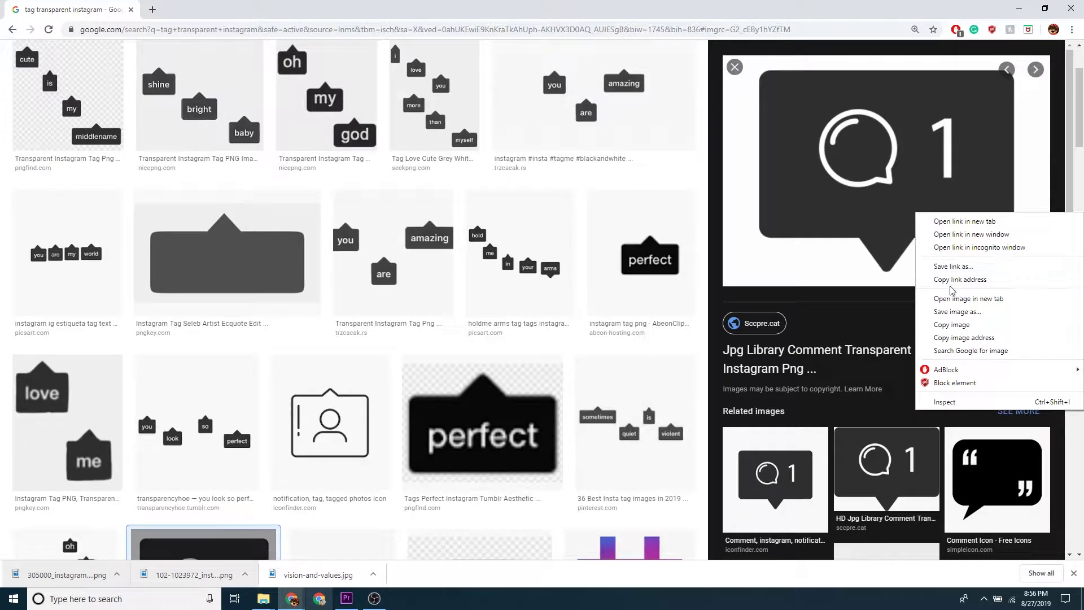
left_click(957, 311)
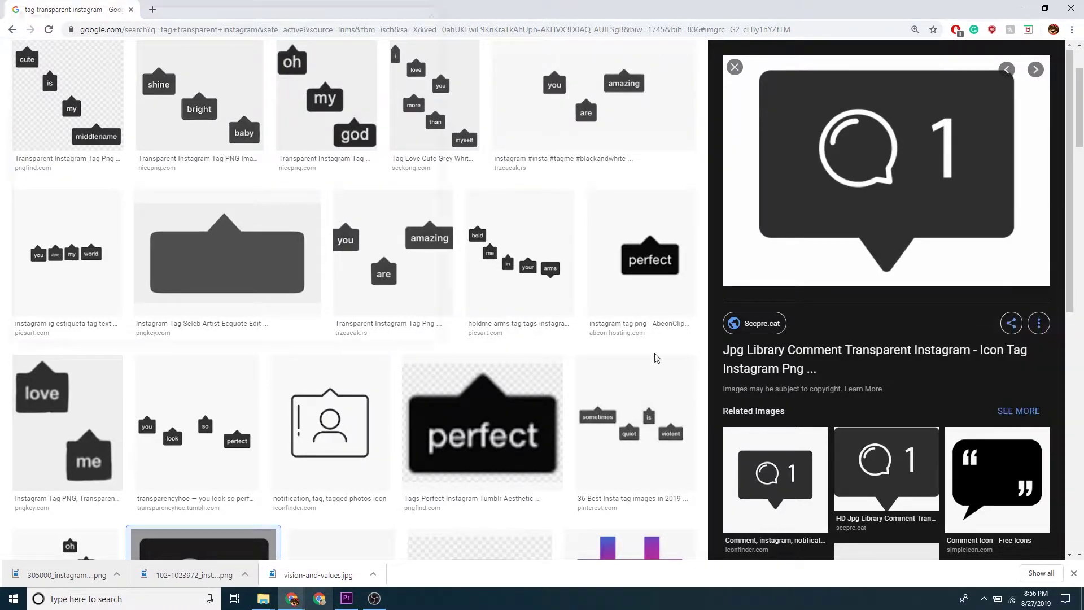
left_click(358, 338)
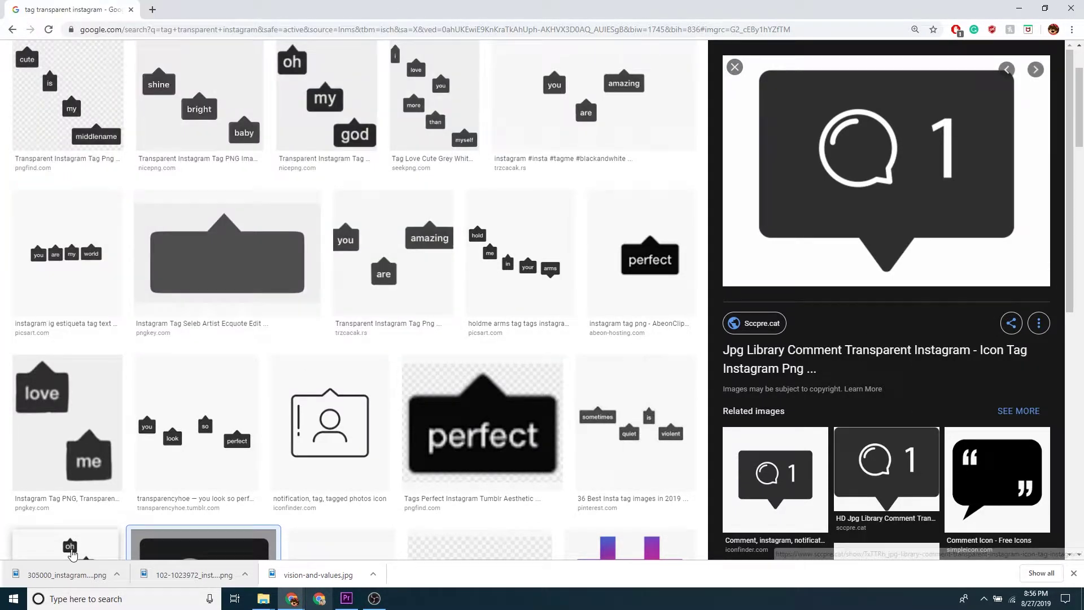
Try importing the downloaded PNG into Premiere's Project panel, dismiss the error, and return to Chrome.
left_click_drag(62, 574, 98, 525)
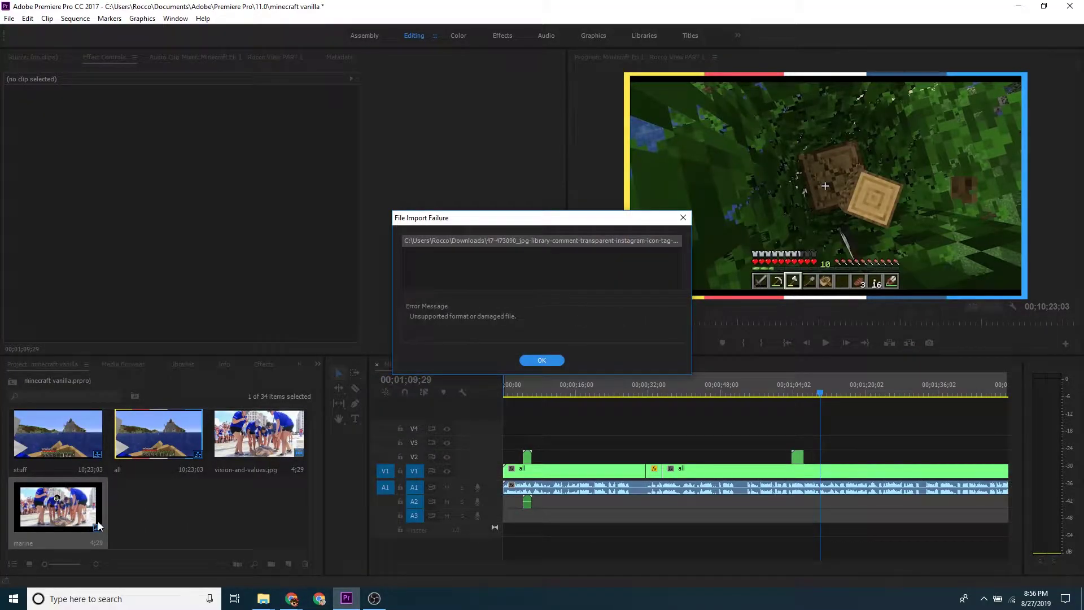
left_click(521, 364)
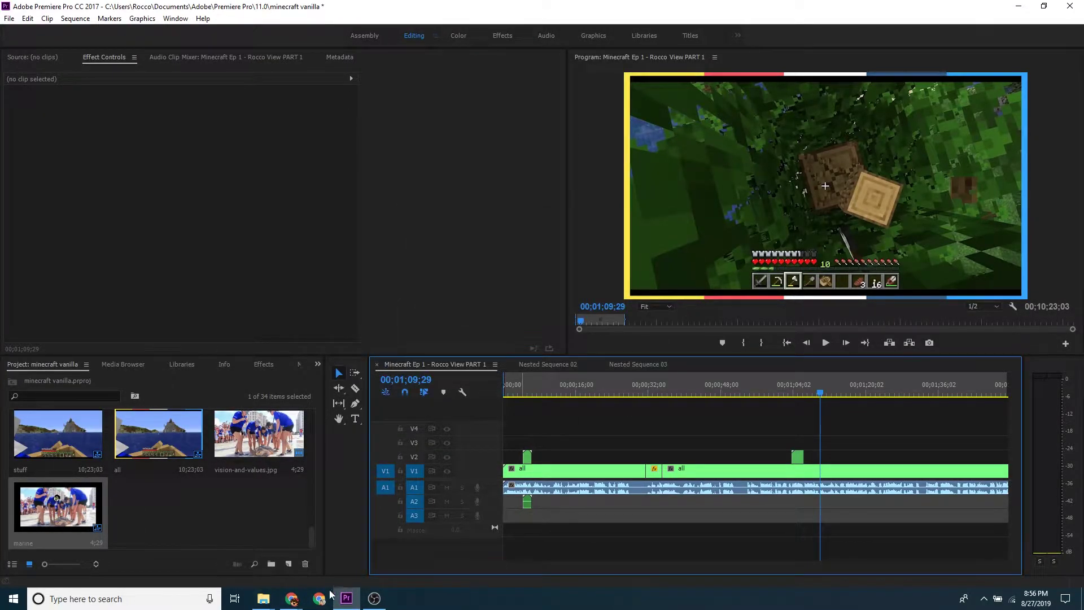
mouse_move(291, 600)
left_click(352, 550)
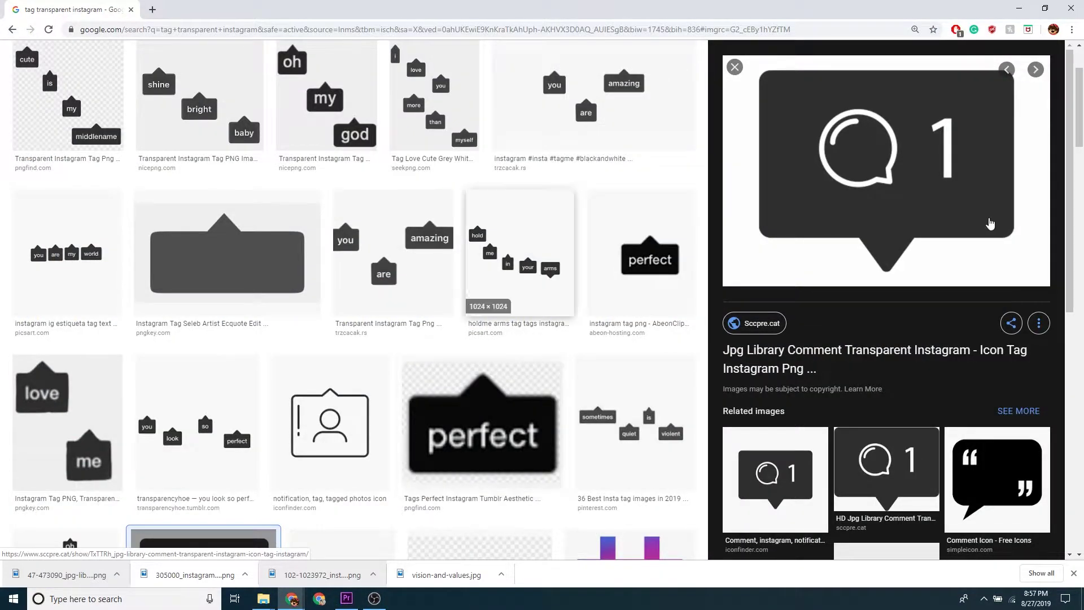
Preview the shine bright baby result, open its source page in a new tab, then close it.
left_click(730, 72)
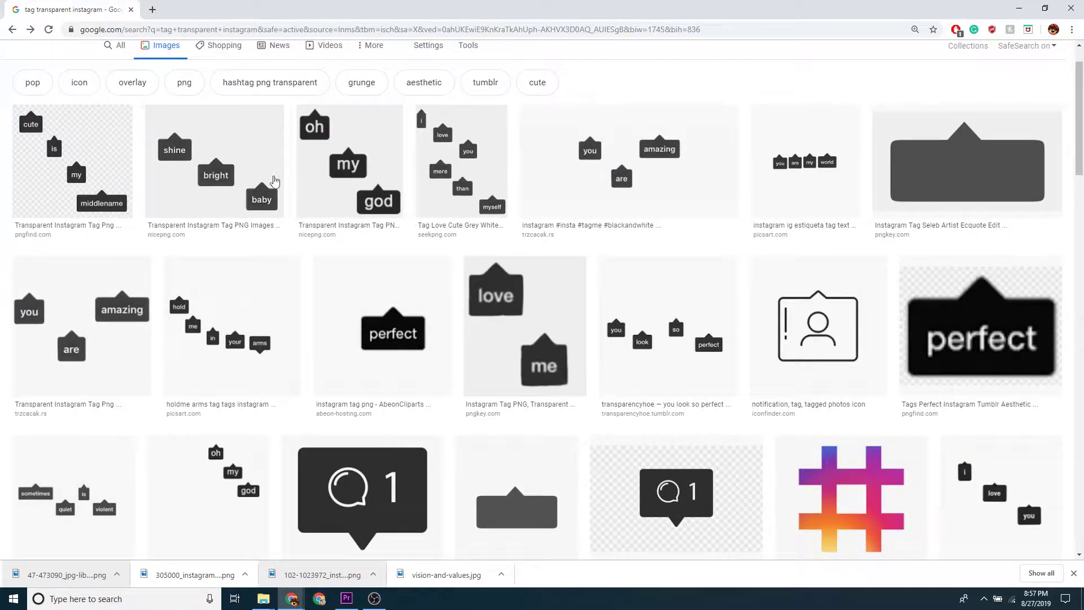
left_click(226, 170)
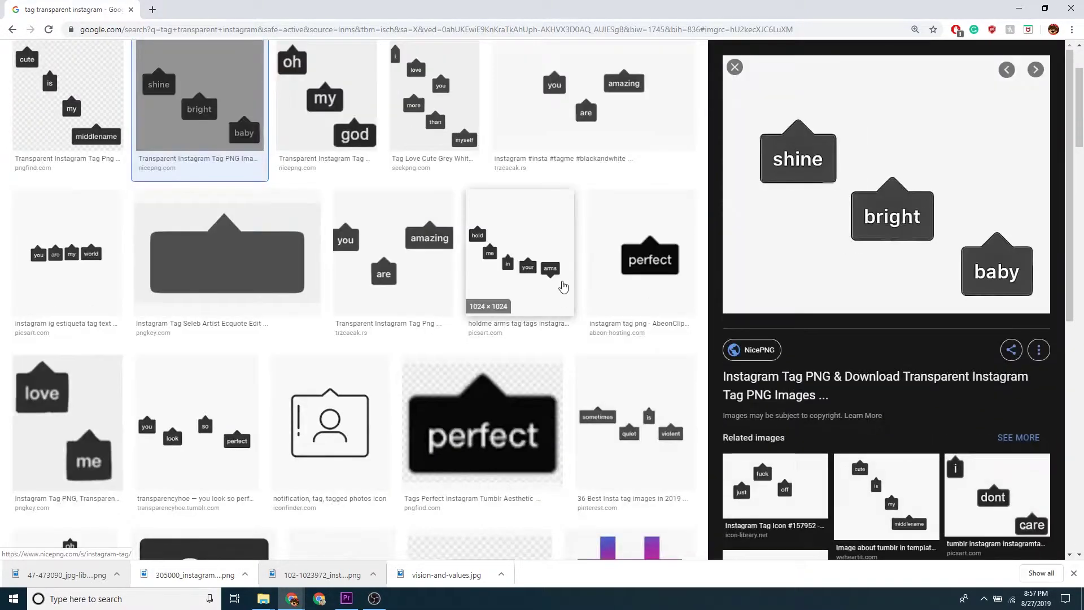
right_click(847, 226)
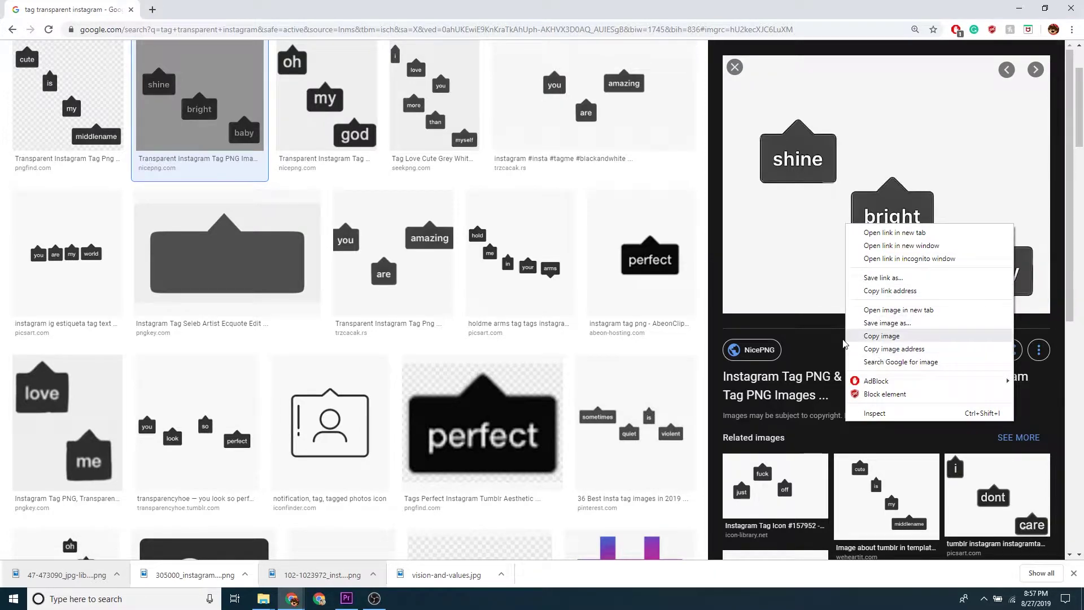
left_click(824, 350)
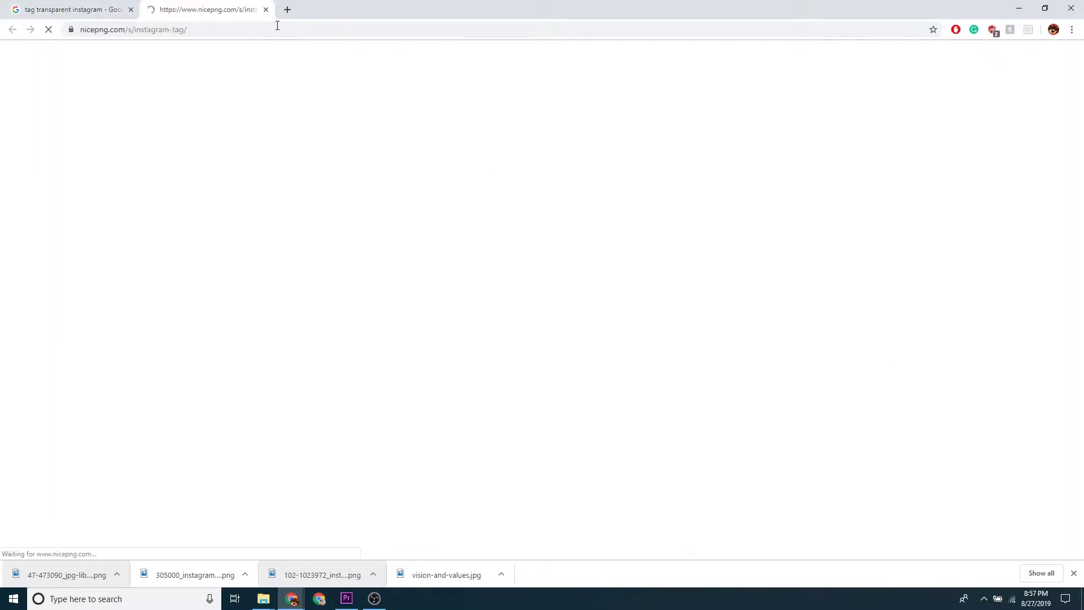
left_click(266, 9)
scroll(476, 218, "up", 2)
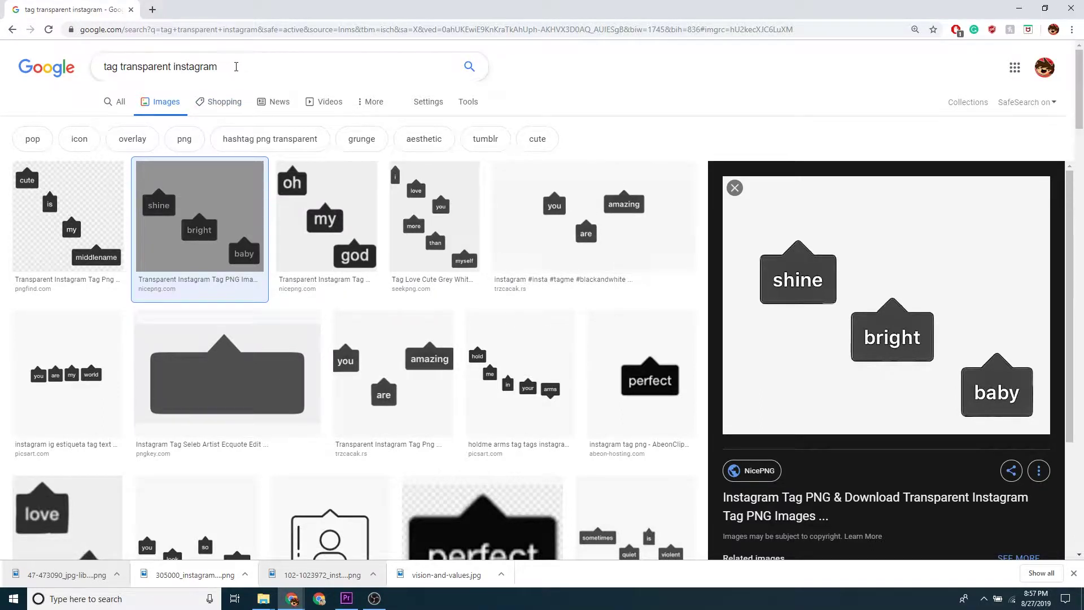
Select the text of the 'tag transparent instagram' search query.
left_click_drag(232, 66, 15, 75)
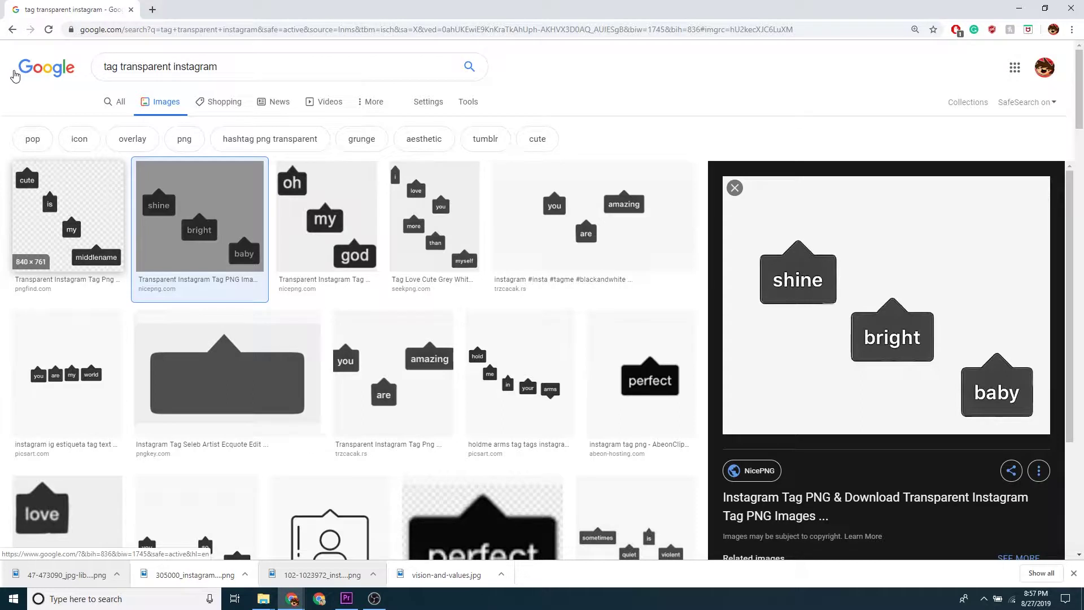
key("ctrl+a")
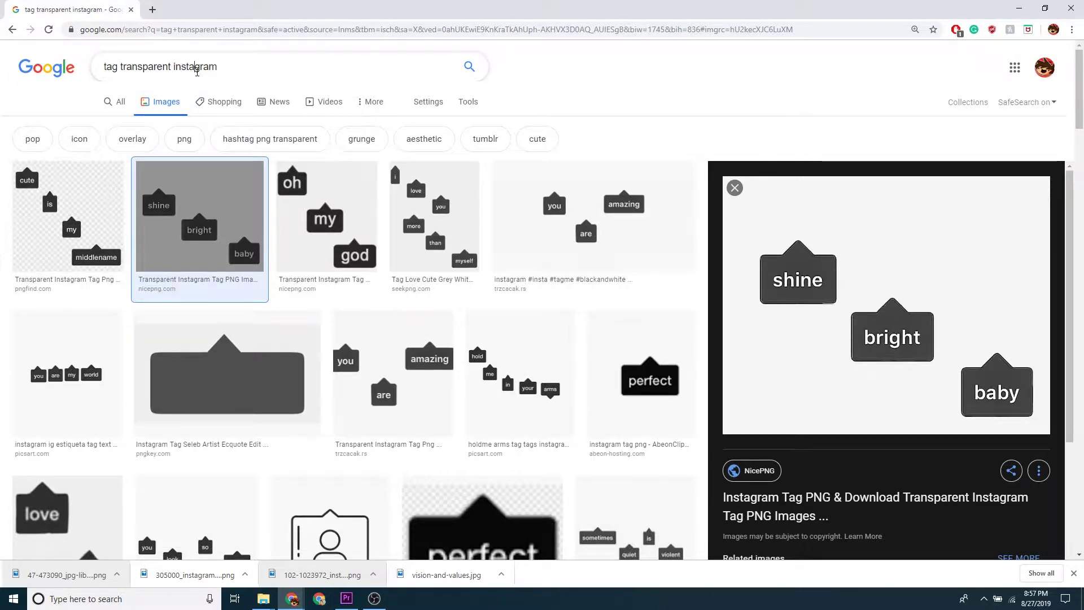
left_click(172, 66)
triple_click(148, 68)
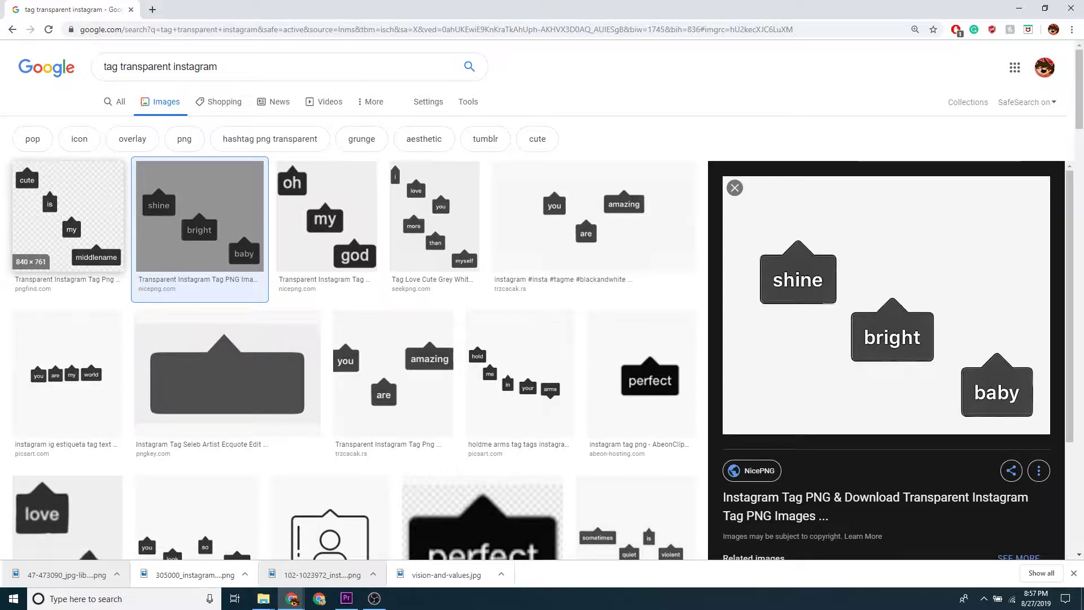
scroll(261, 77, "down", 3)
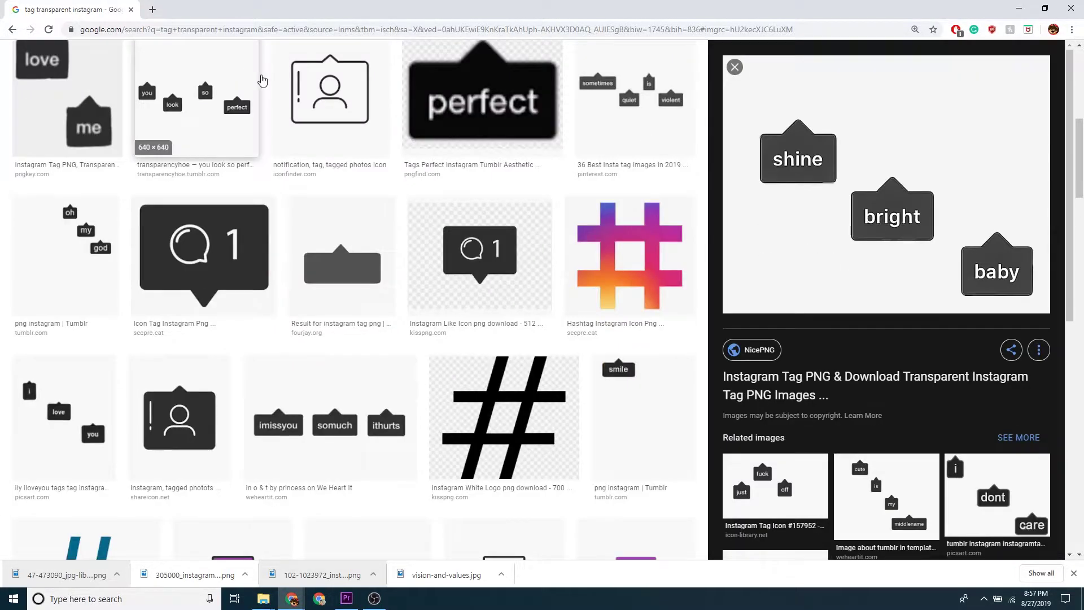
Close the image preview panel and the recent-downloads bar.
left_click(734, 67)
scroll(226, 113, "up", 3)
left_click_drag(217, 67, 78, 67)
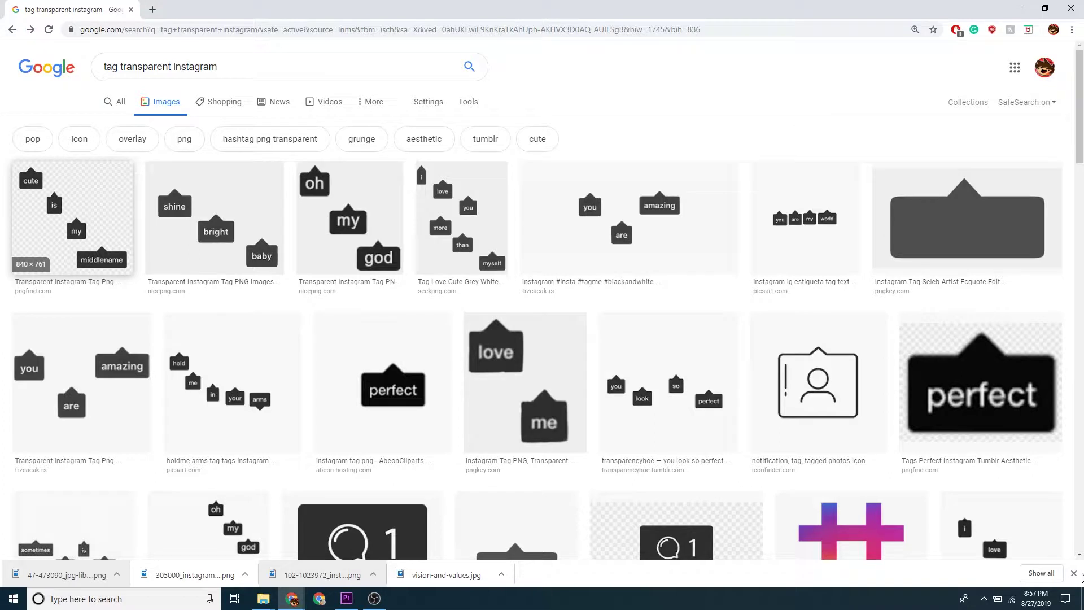
left_click(1074, 573)
triple_click(161, 67)
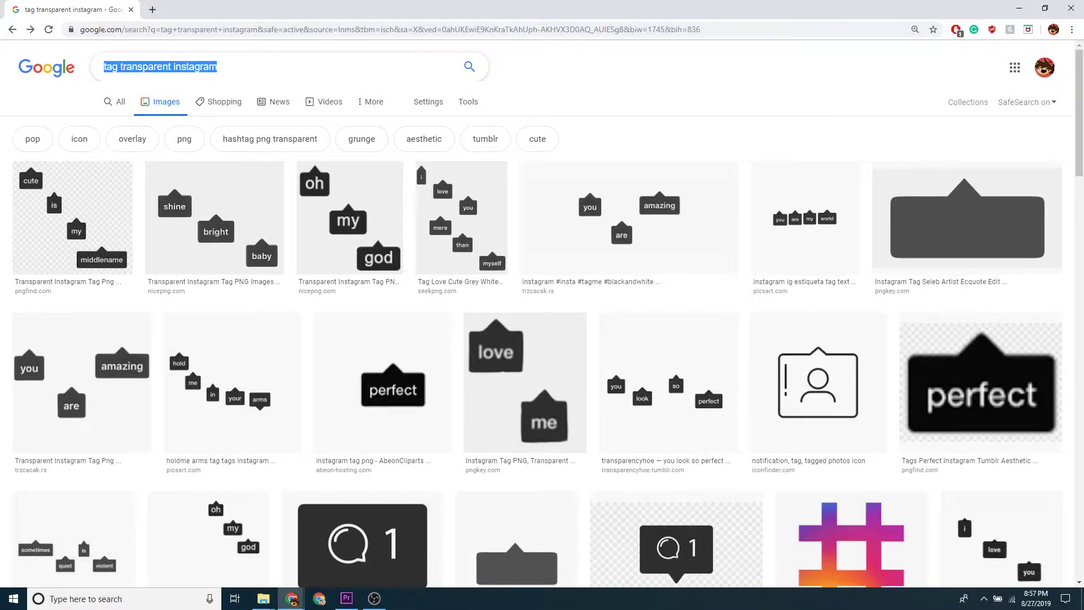
left_click(72, 217)
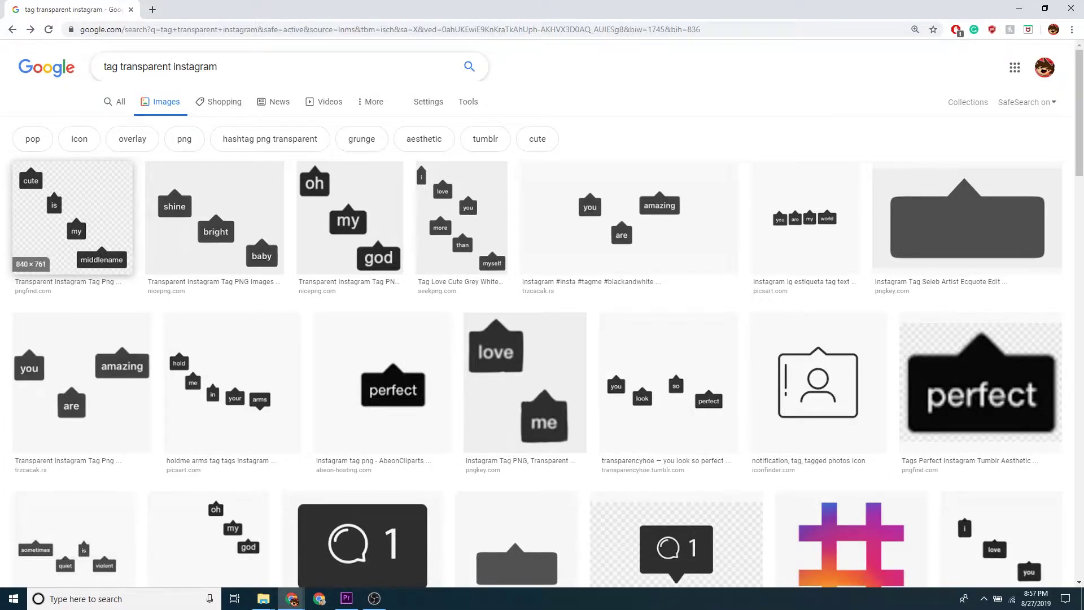
double_click(192, 60)
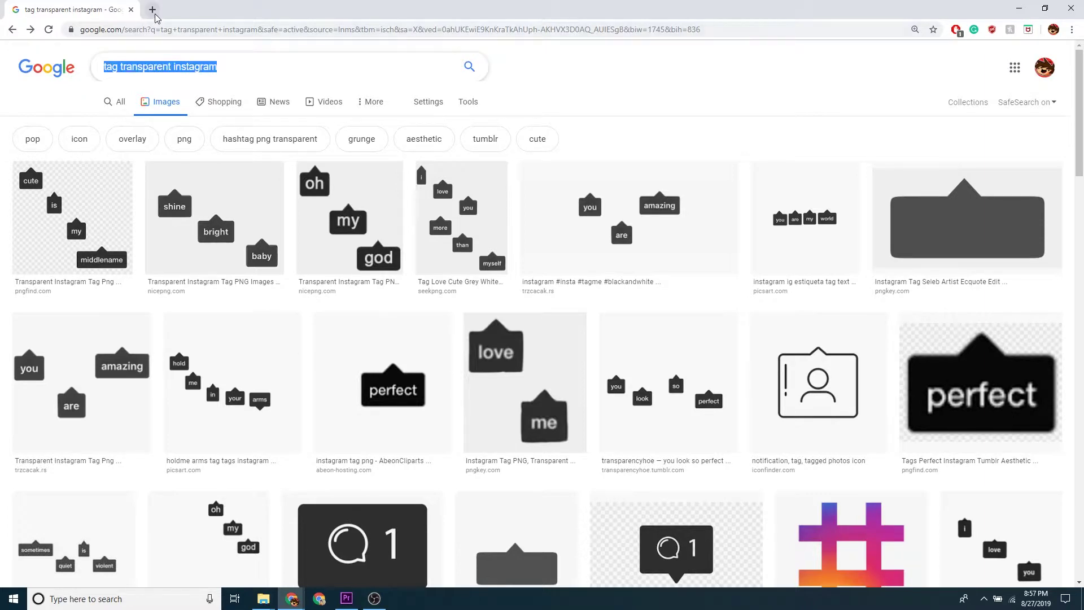
Search Google Images for 'instagram tag transparent' in a new tab.
left_click(154, 13)
type("ins")
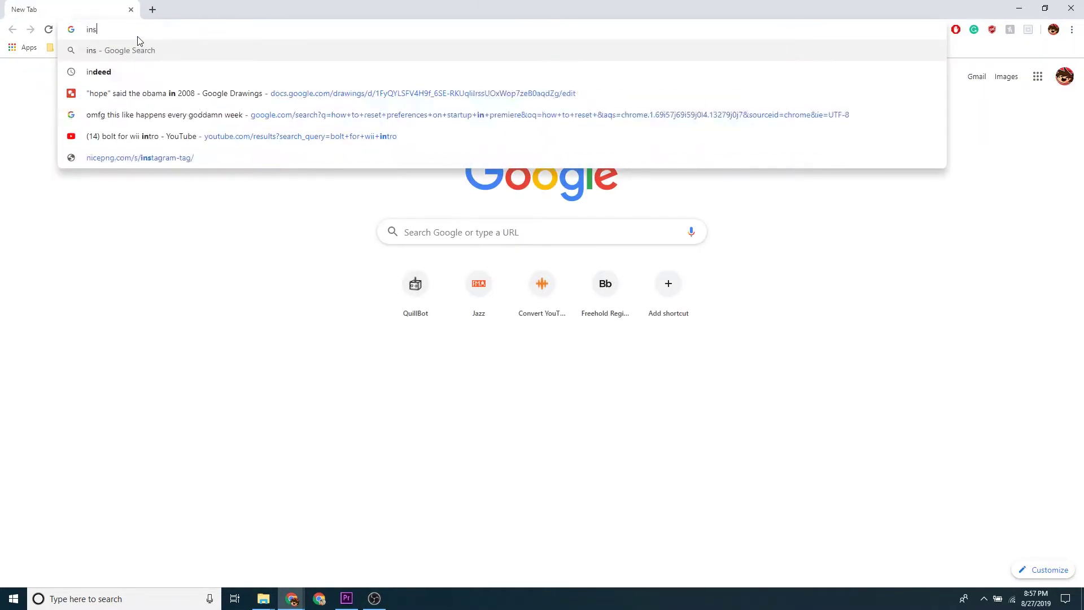
type("tagram g")
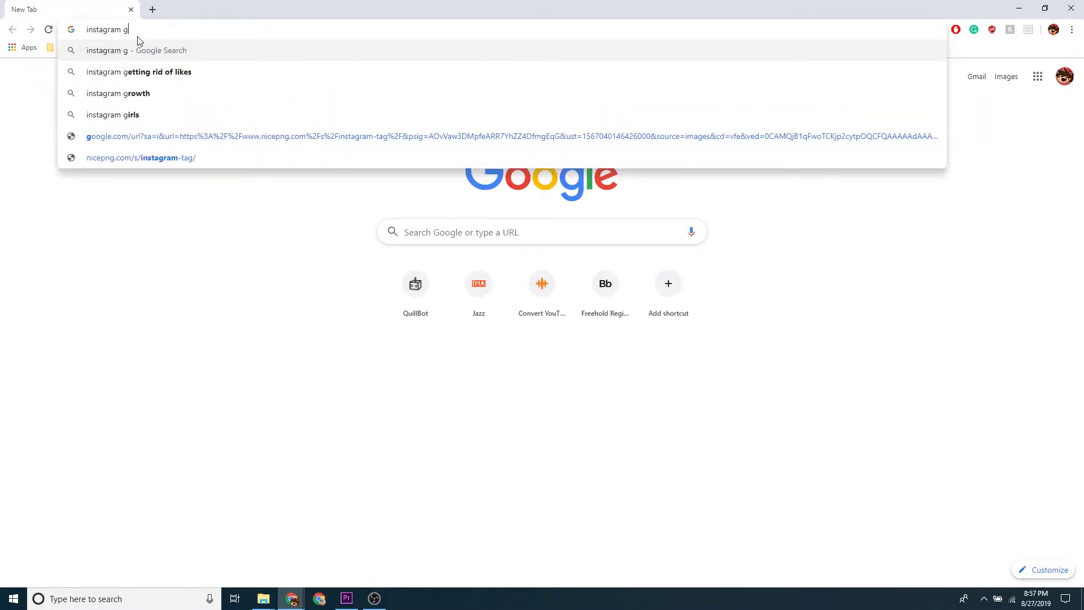
key("BackSpace")
key("Down")
key("Return")
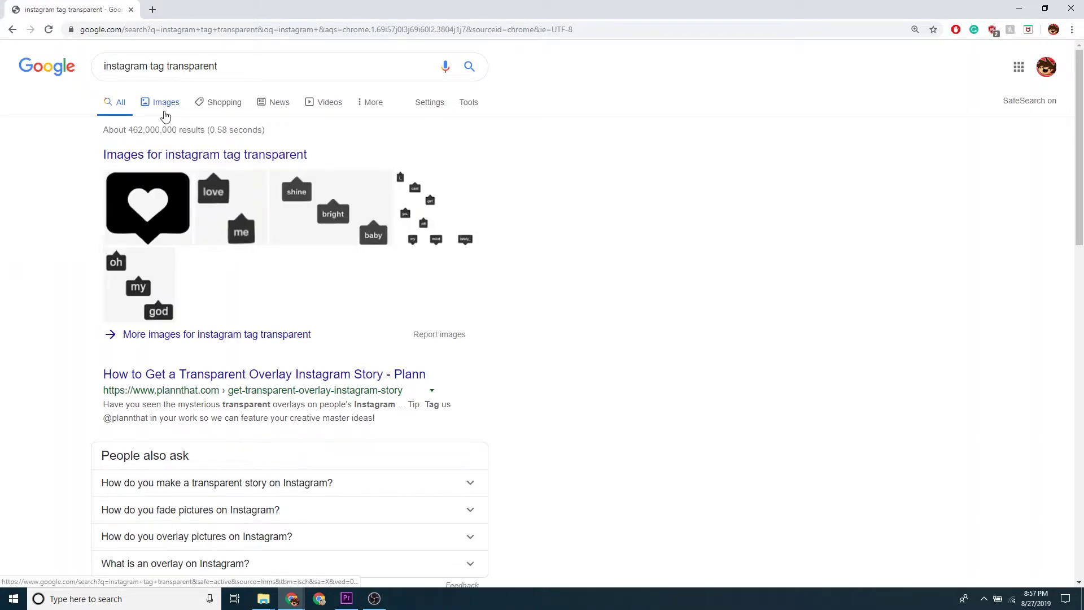
left_click(163, 106)
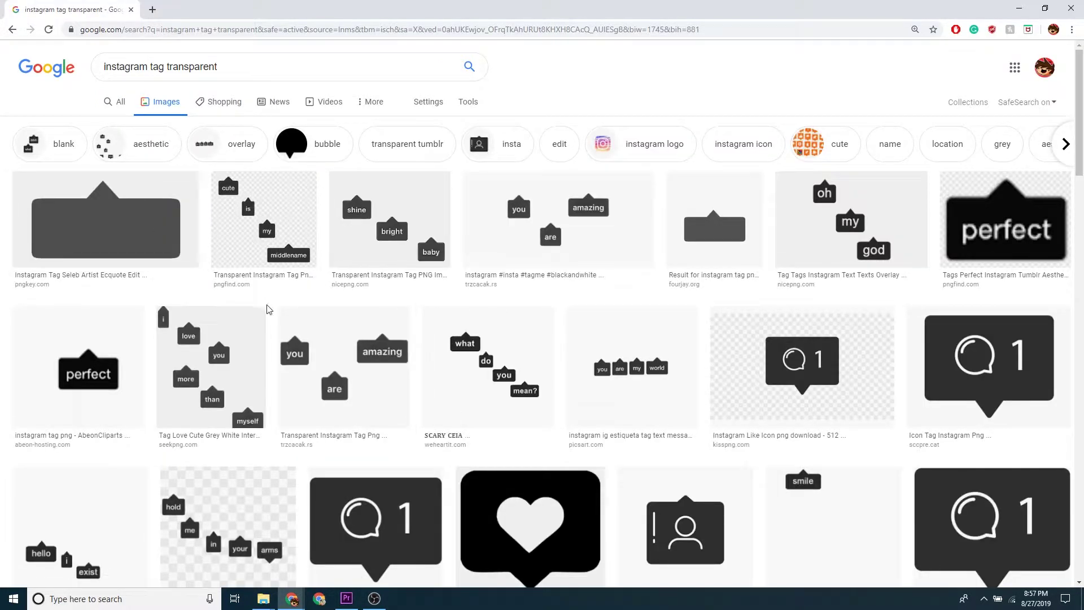
Scroll through the image results and preview one comment icon before closing it.
scroll(725, 316, "down", 4)
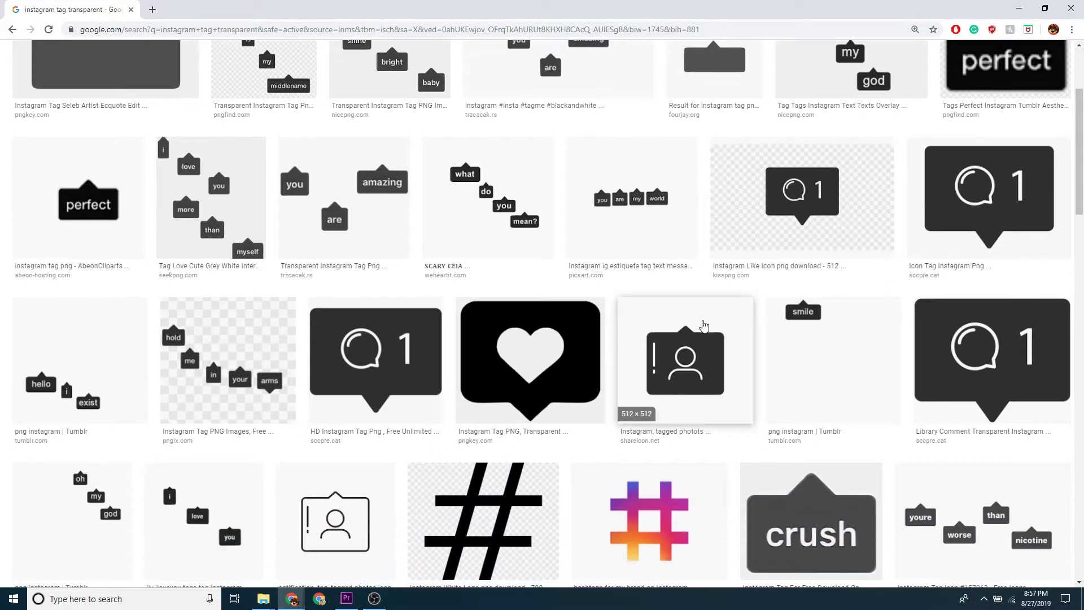
scroll(701, 327, "down", 3)
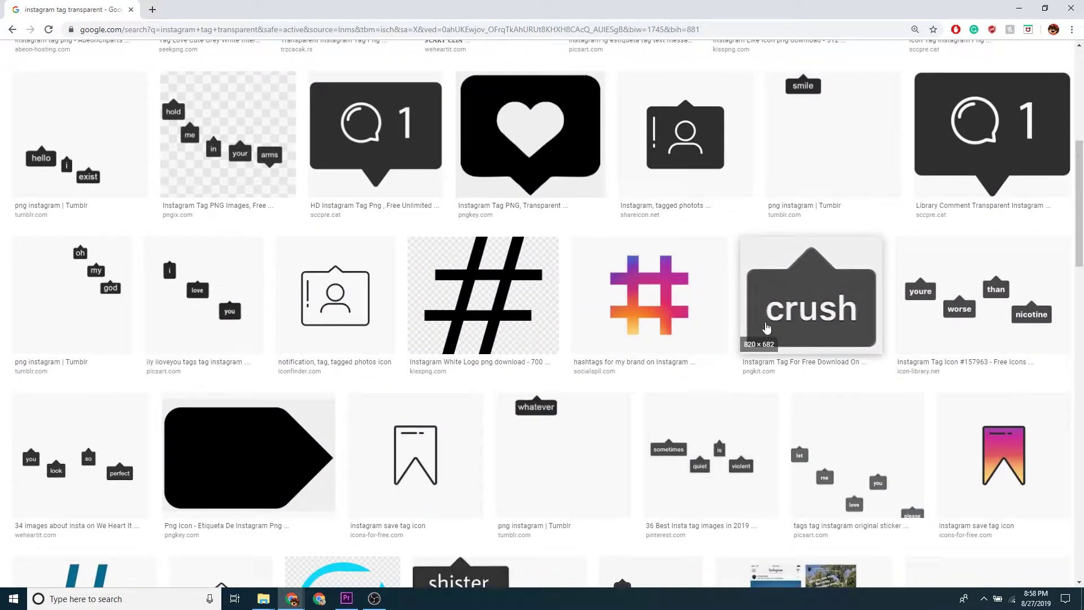
scroll(339, 316, "down", 5)
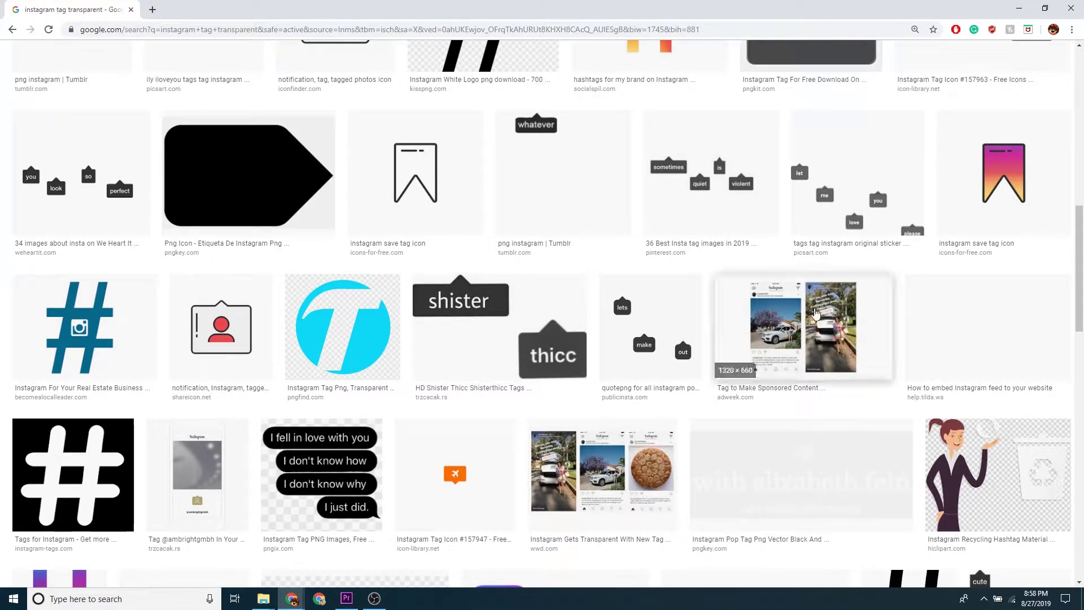
scroll(838, 323, "down", 3)
scroll(838, 323, "down", 4)
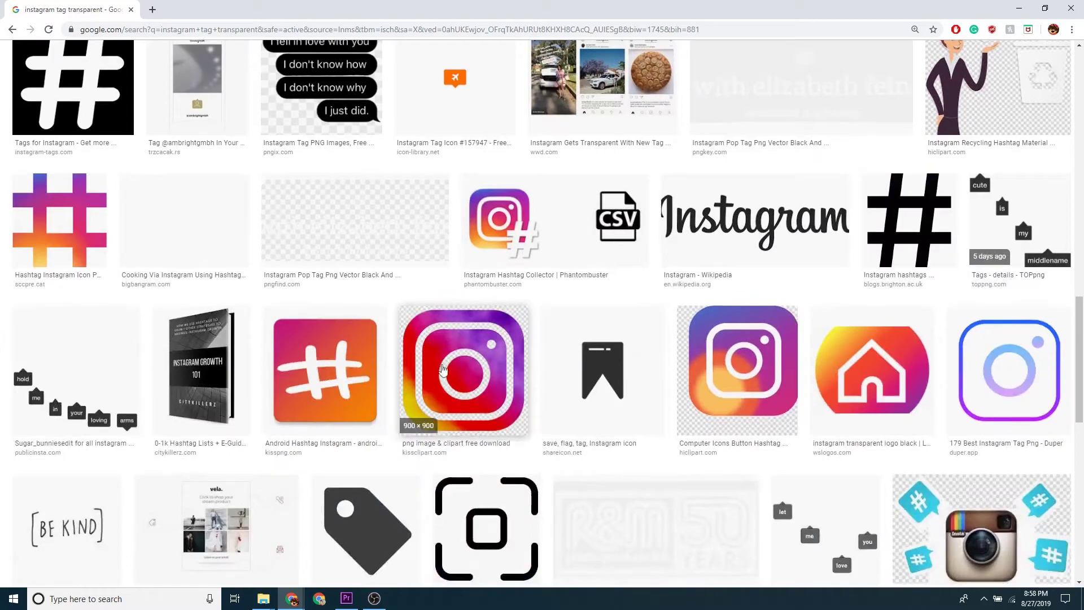
scroll(443, 367, "down", 3)
scroll(395, 332, "down", 7)
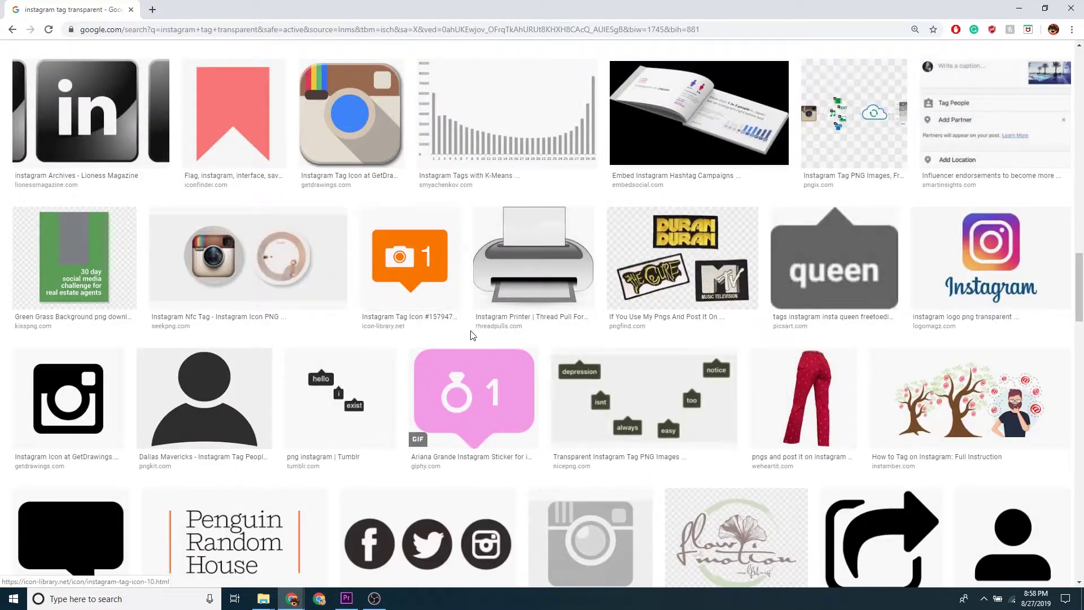
scroll(474, 333, "down", 2)
scroll(483, 336, "down", 5)
scroll(483, 336, "down", 2)
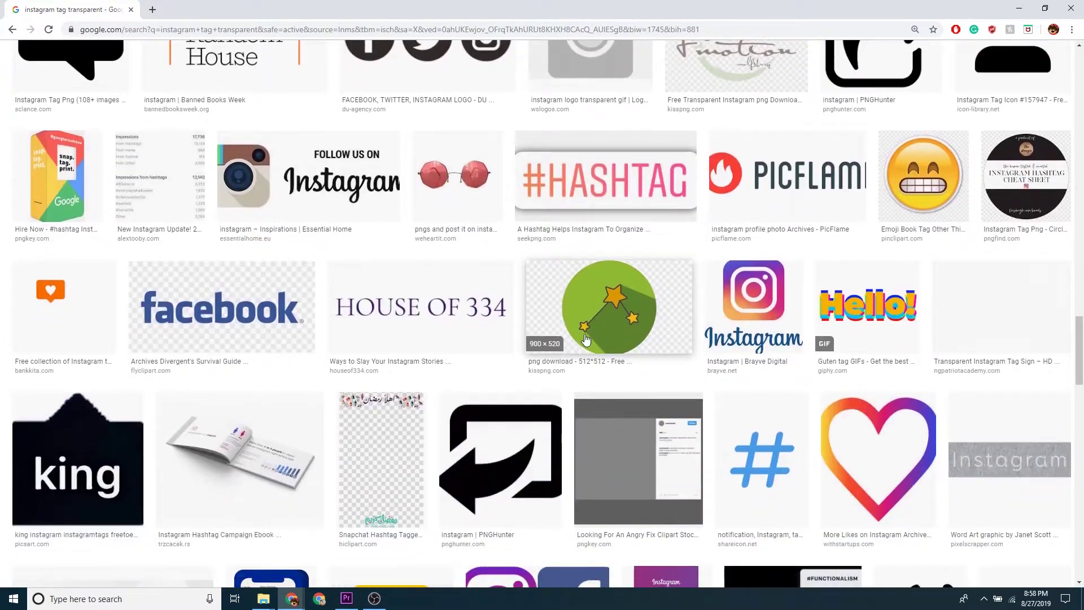
scroll(536, 339, "down", 4)
scroll(585, 342, "down", 4)
scroll(585, 341, "up", 5)
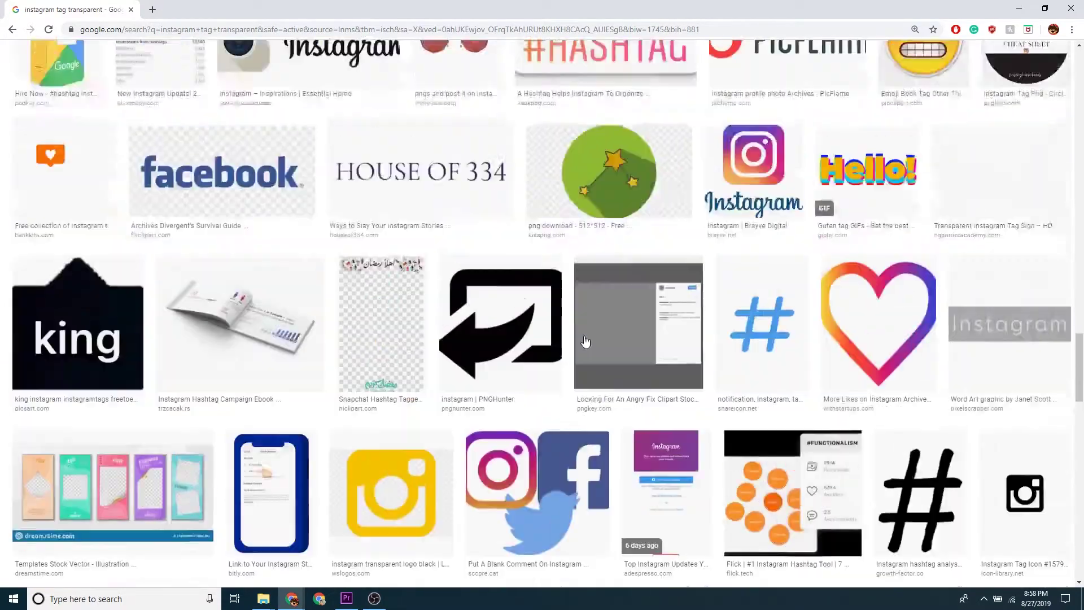
scroll(581, 340, "up", 5)
scroll(579, 339, "up", 5)
scroll(576, 337, "up", 5)
scroll(575, 337, "up", 7)
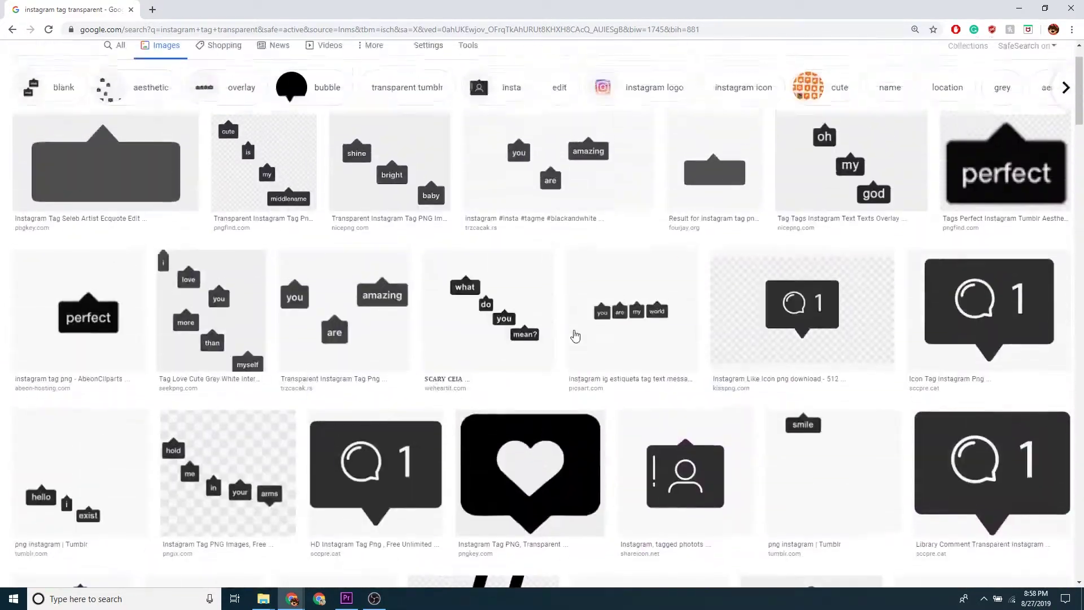
scroll(536, 319, "up", 2)
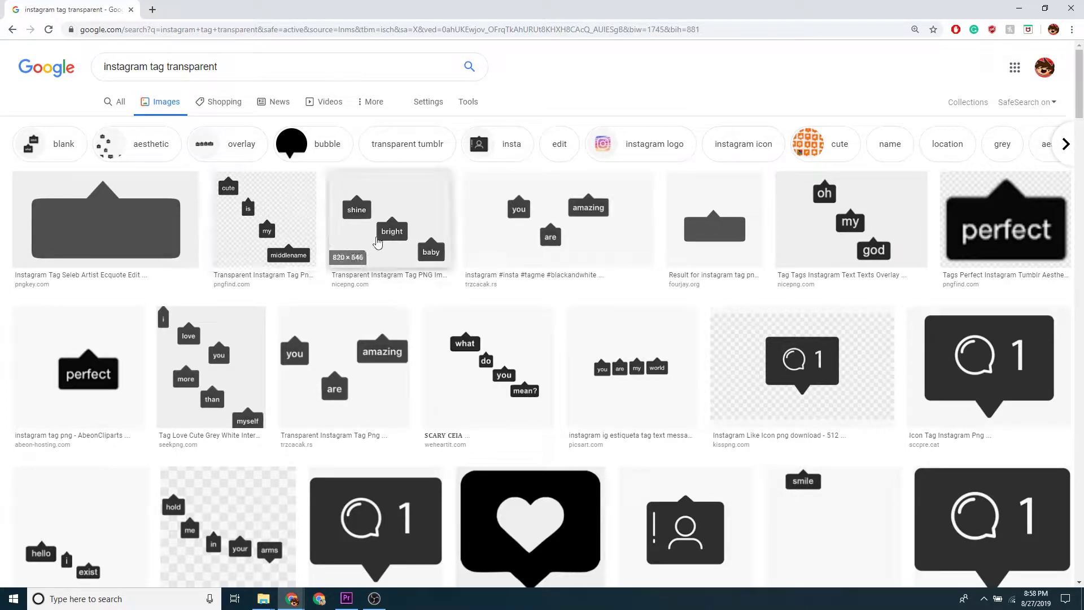
scroll(502, 276, "down", 2)
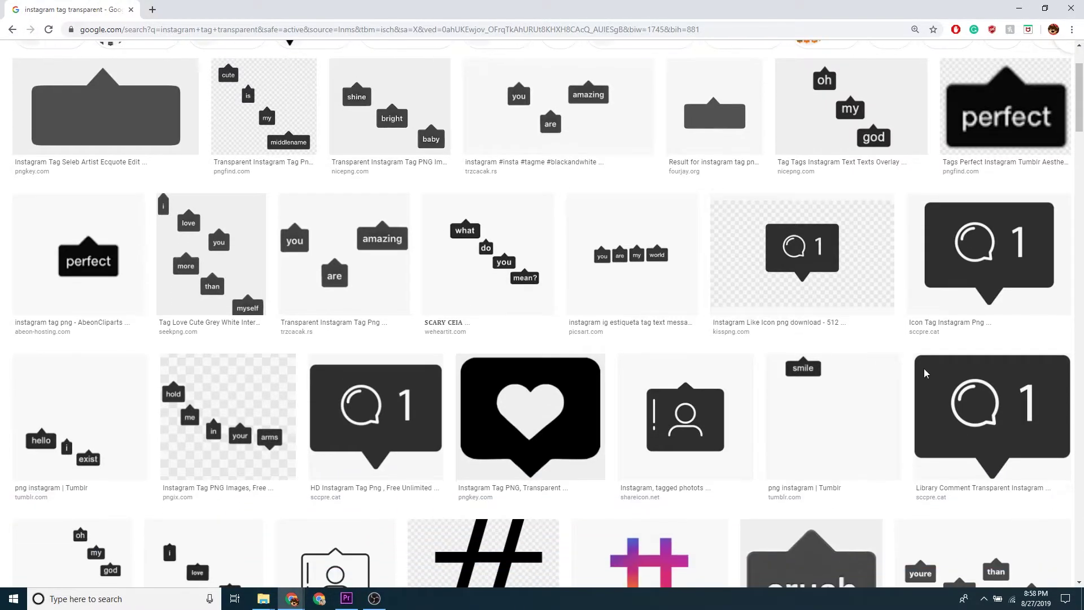
left_click(966, 439)
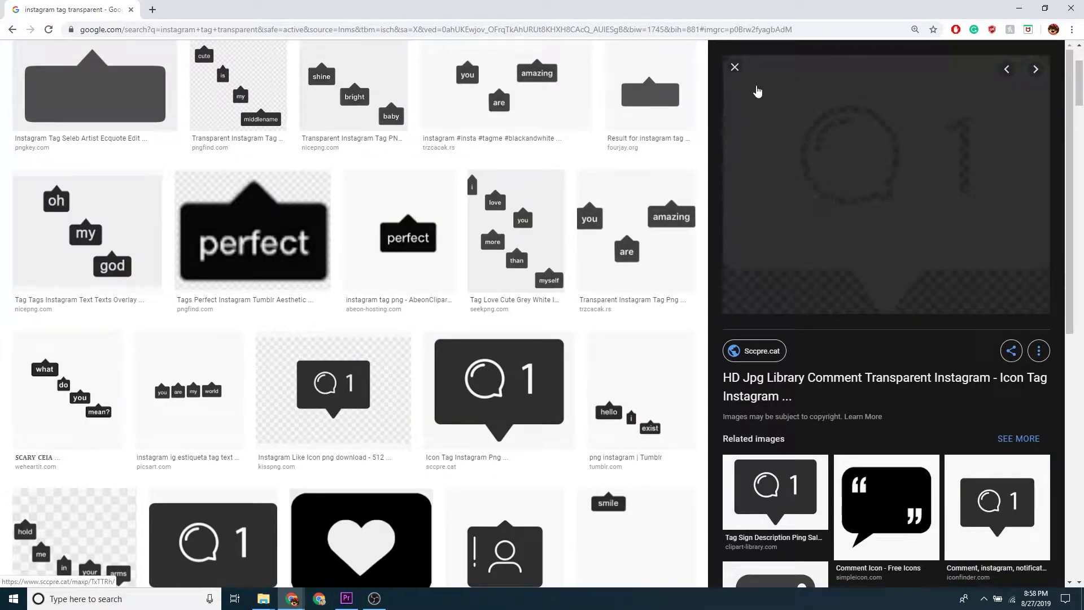
left_click(734, 69)
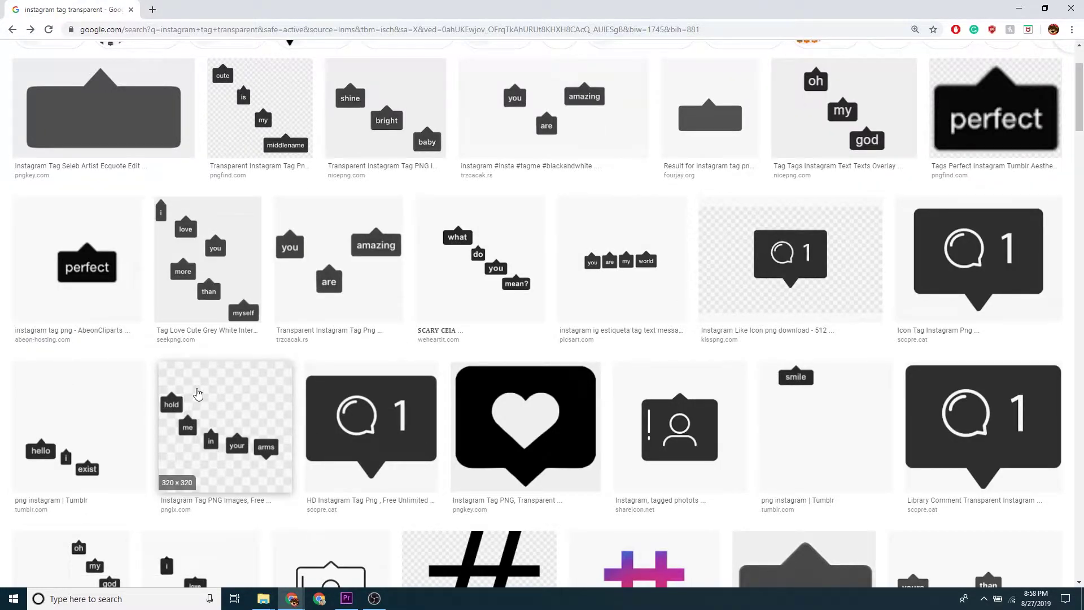
scroll(198, 394, "up", 2)
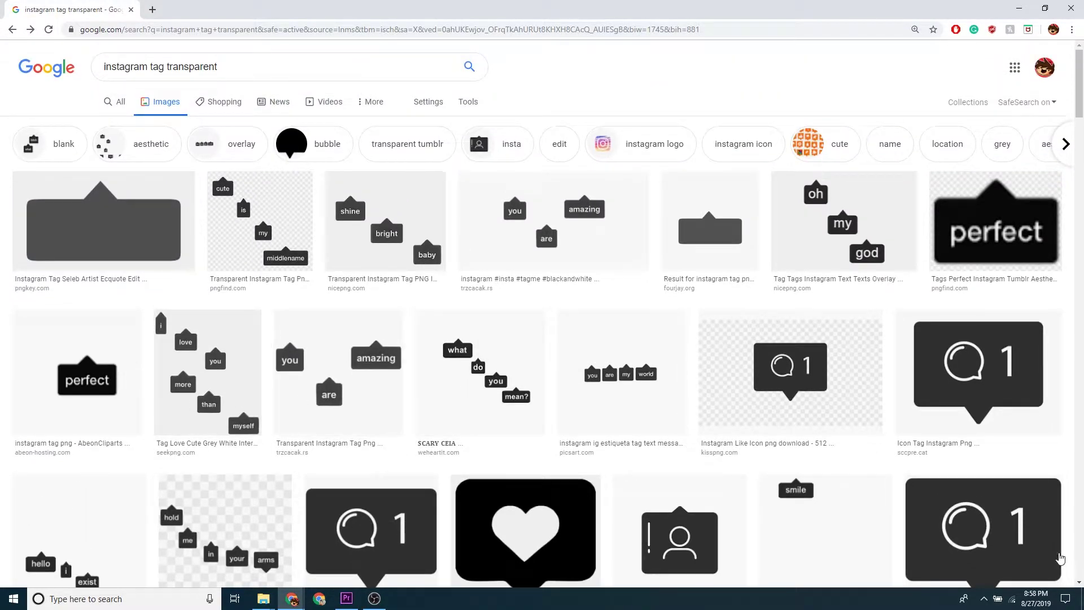
Save the dark Q1 comment icon image to disk.
left_click(1051, 559)
right_click(902, 279)
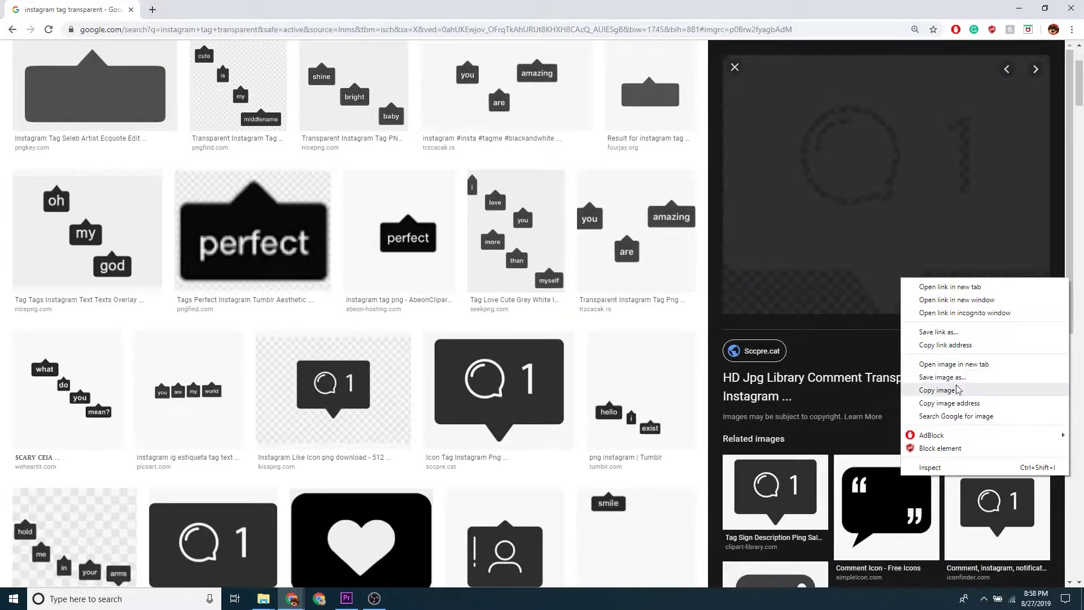
left_click(943, 377)
left_click(366, 331)
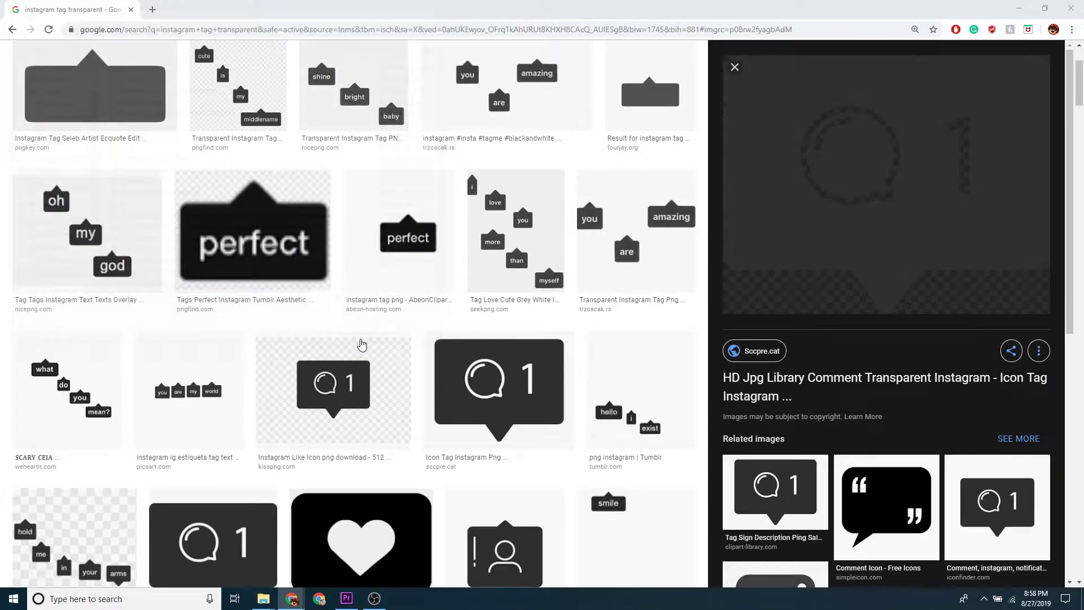
Import the 47-473090 comment-icon PNG, place it on V2 at the playhead, and drag Crop onto it.
left_click_drag(63, 574, 347, 602)
left_click_drag(111, 514, 103, 514)
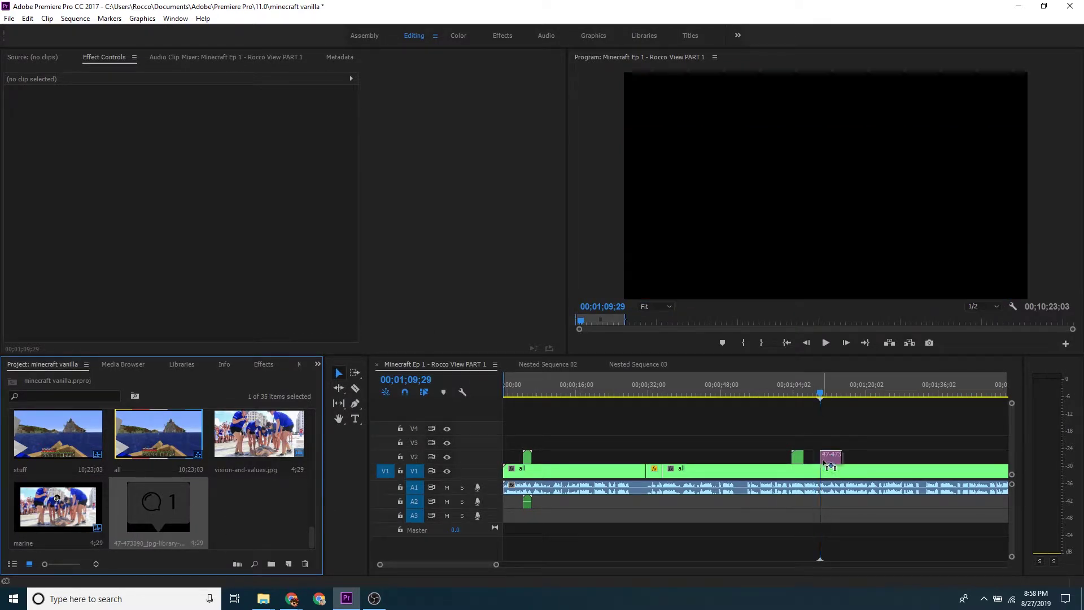
left_click_drag(795, 499, 829, 456)
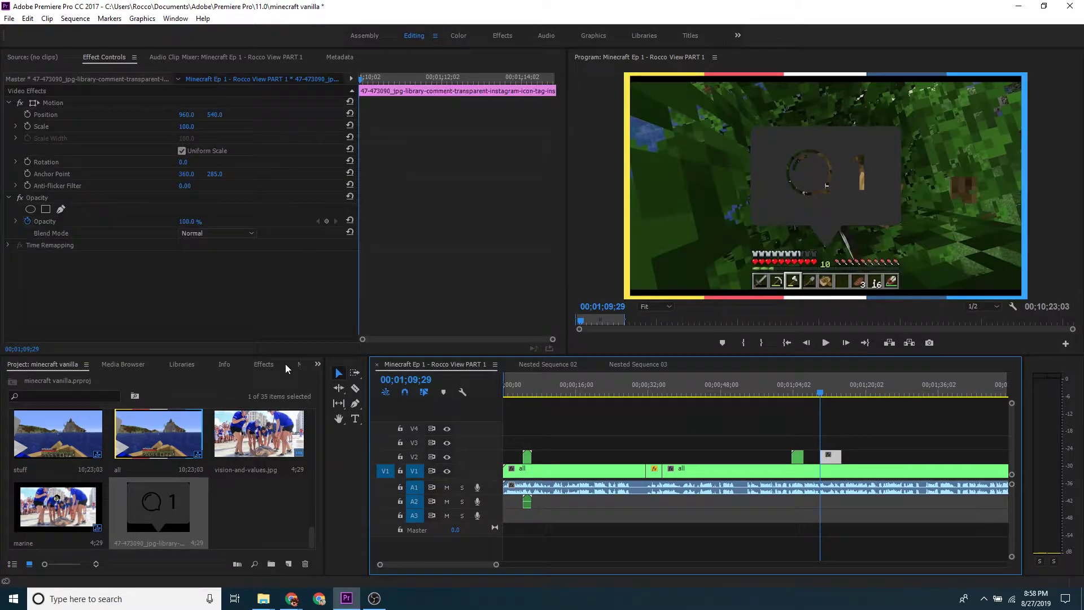
left_click(263, 364)
left_click_drag(51, 466, 817, 457)
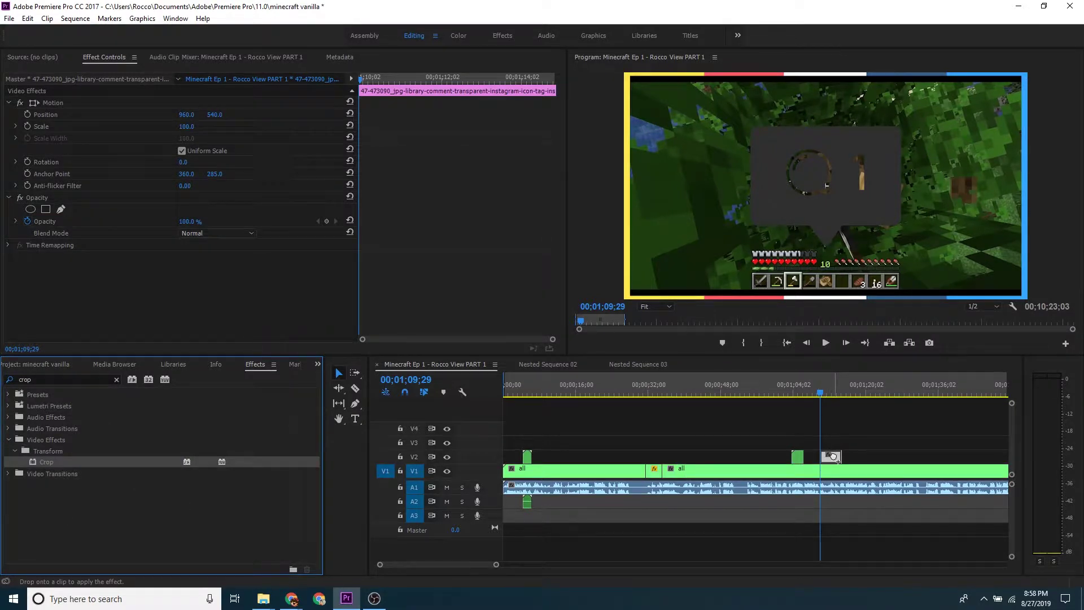
Crop the V2 bubble clip to Left 79%, Top 9% and Bottom 31%.
left_click_drag(829, 458, 830, 458)
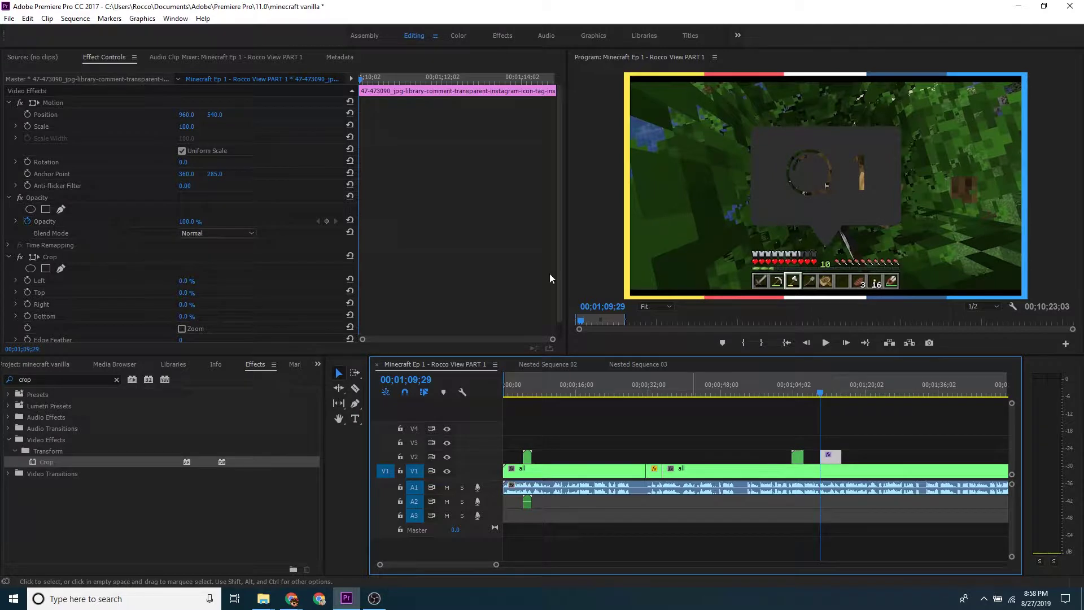
left_click_drag(179, 283, 215, 284)
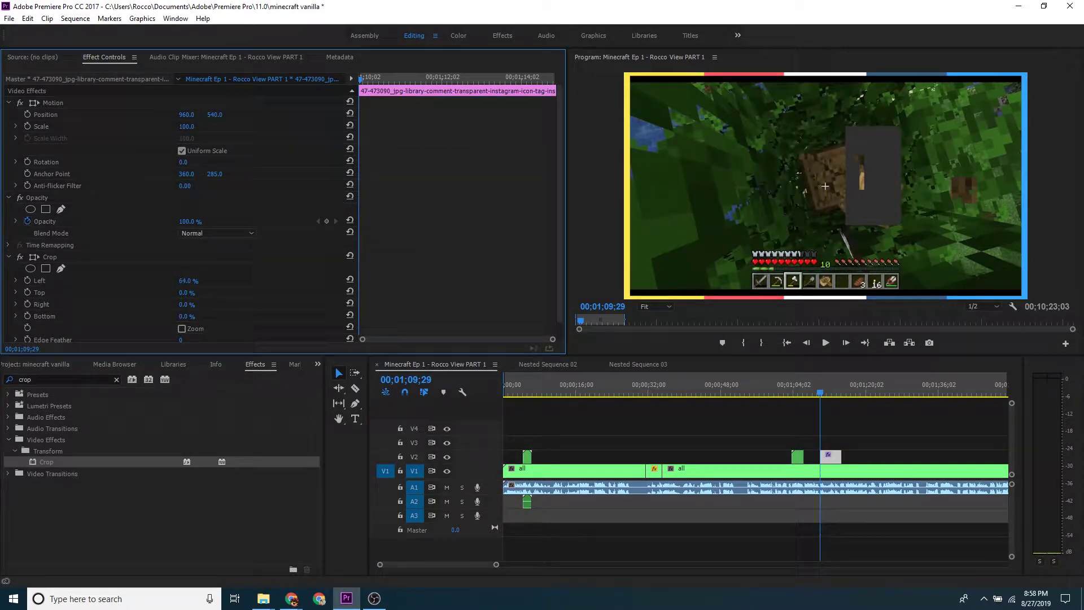
mouse_move(184, 293)
left_mouse_down()
mouse_move(195, 293)
mouse_move(167, 315)
mouse_move(195, 305)
left_mouse_up()
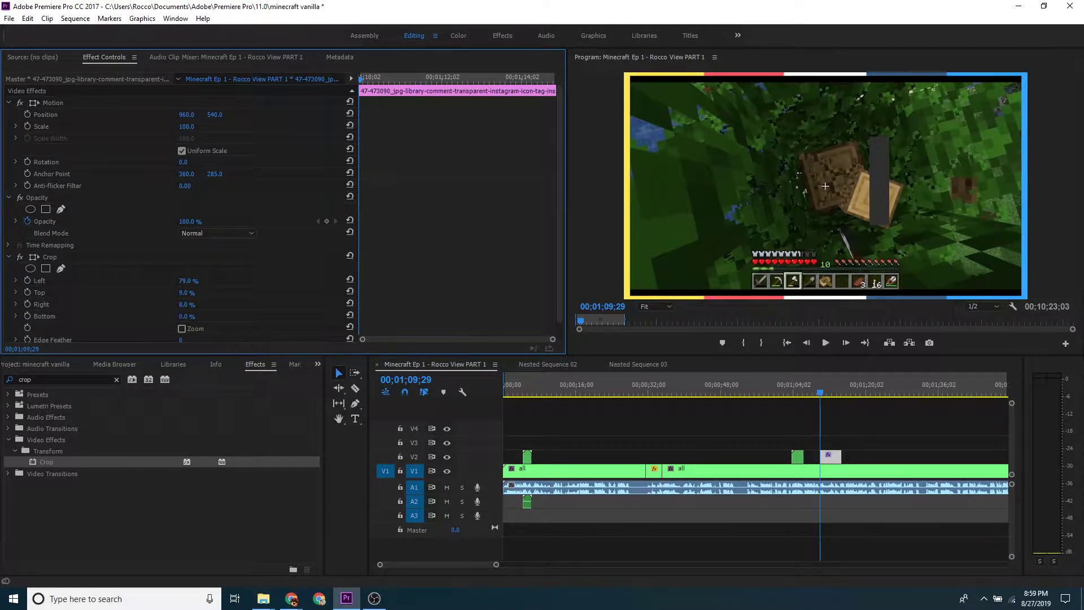
left_click_drag(187, 316, 205, 316)
left_click(590, 457)
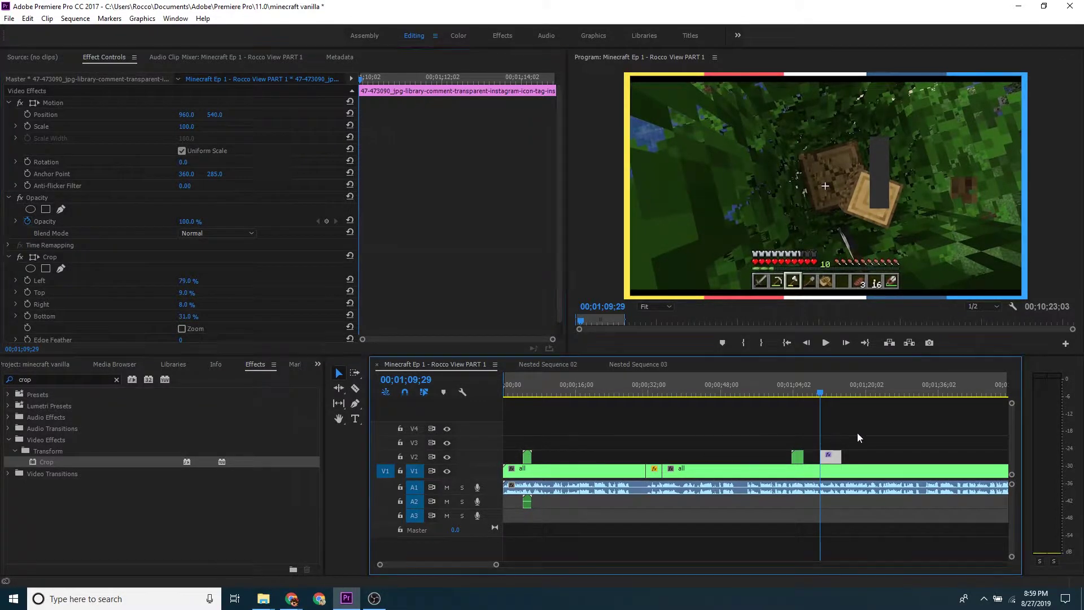
Alt-drag a copy of the cropped bubble clip onto V3 and shift it sideways.
left_click(51, 365)
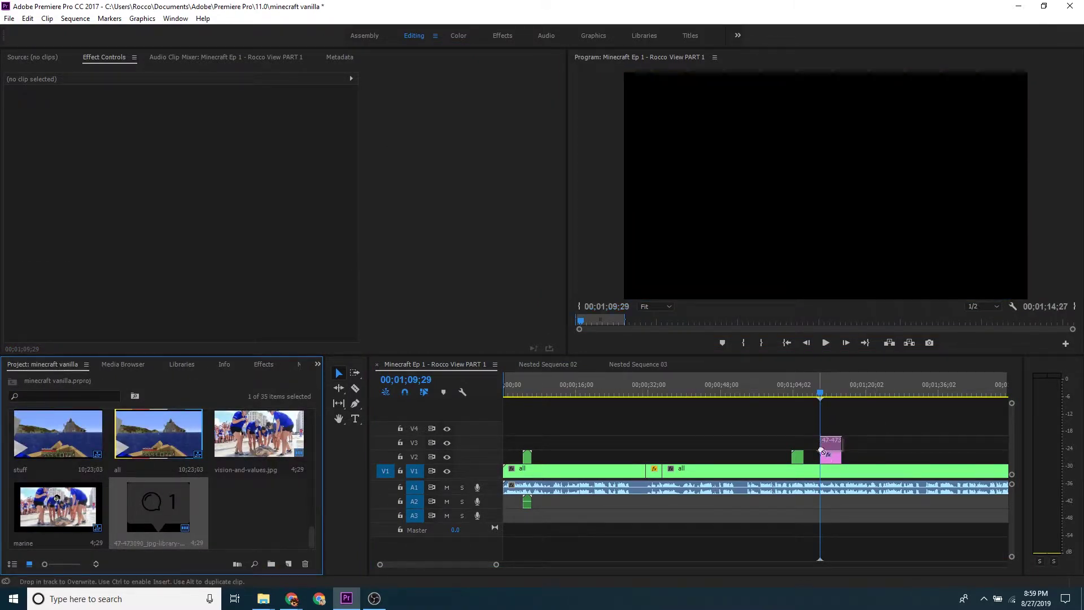
mouse_move(831, 456)
left_mouse_down()
mouse_move(836, 429)
mouse_move(835, 446)
left_mouse_up()
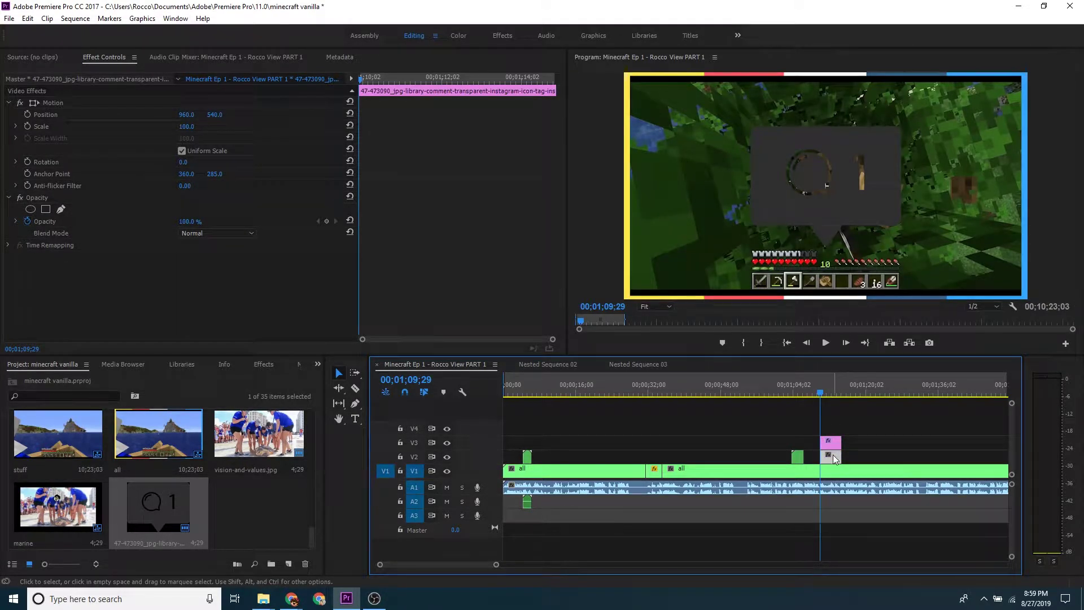
left_click_drag(185, 115, 39, 115)
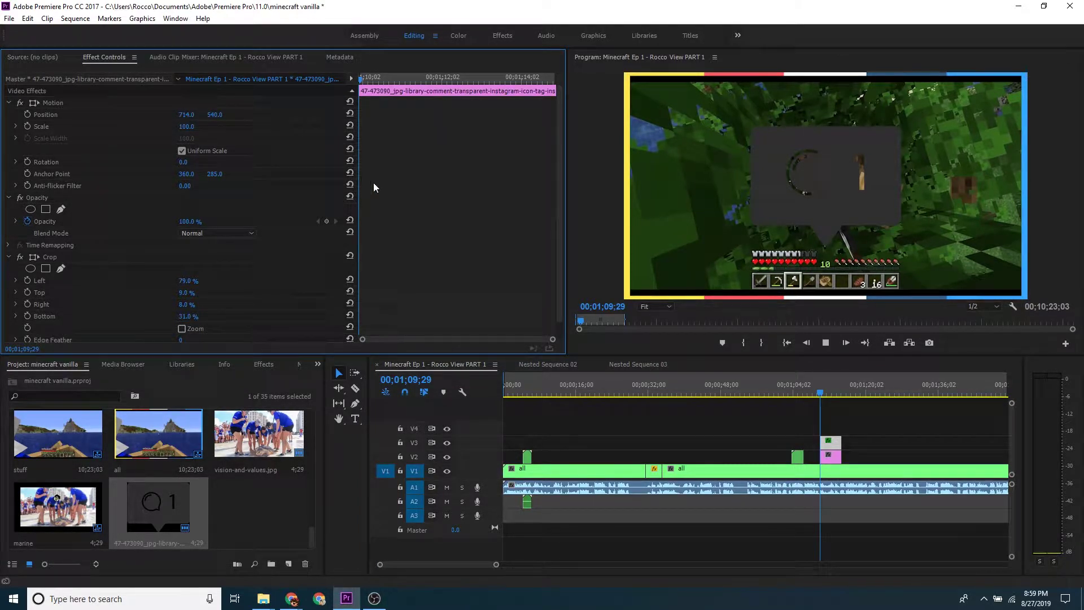
left_click(856, 416)
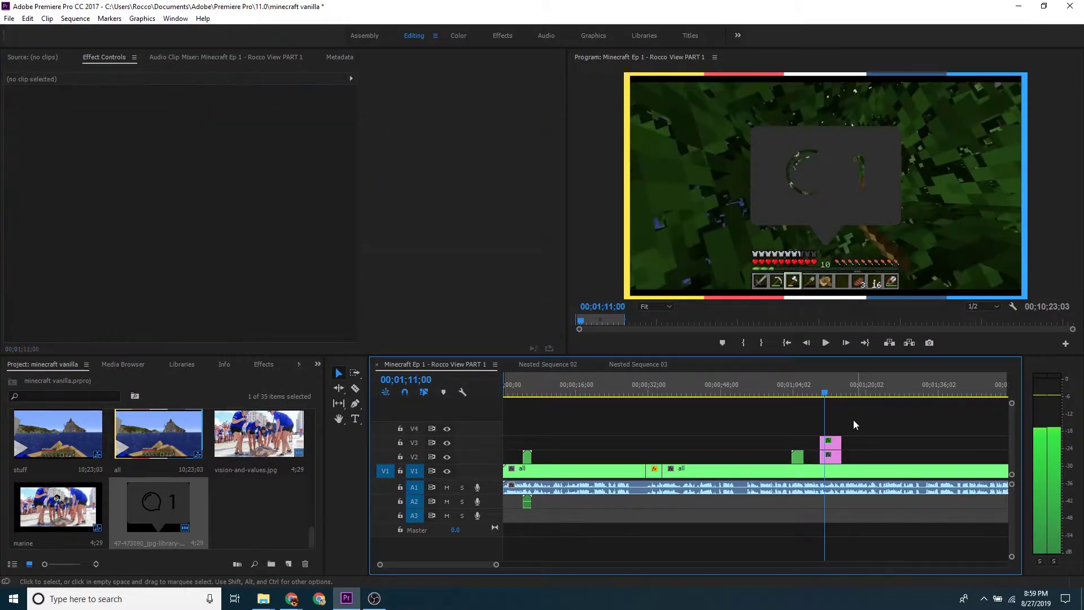
left_click(832, 442)
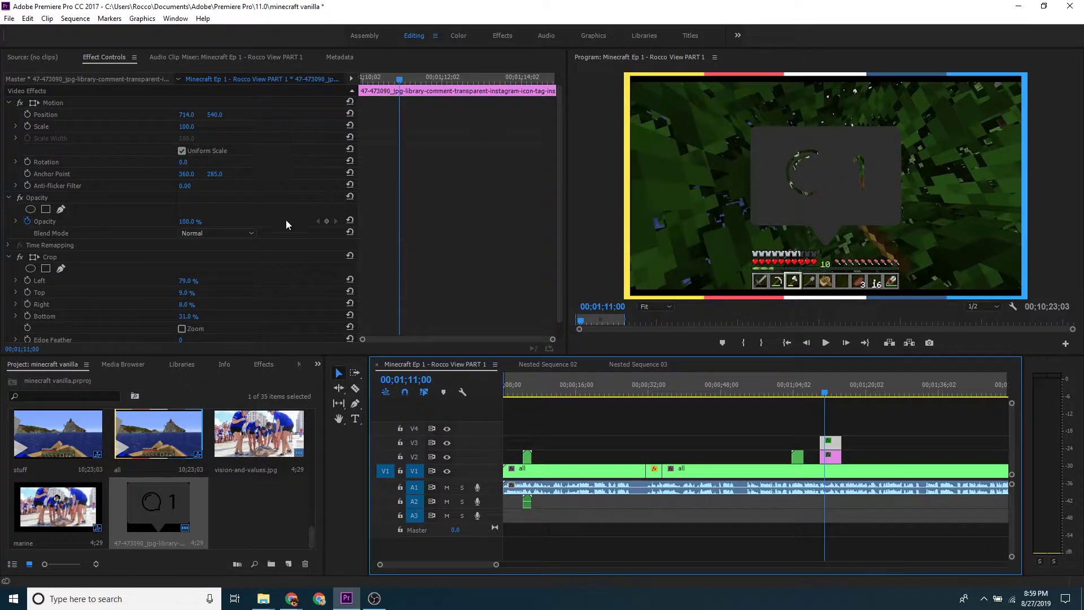
Give the V3 copy non-uniform scale, height 117 and width 495, at Position X -276.
left_click(184, 150)
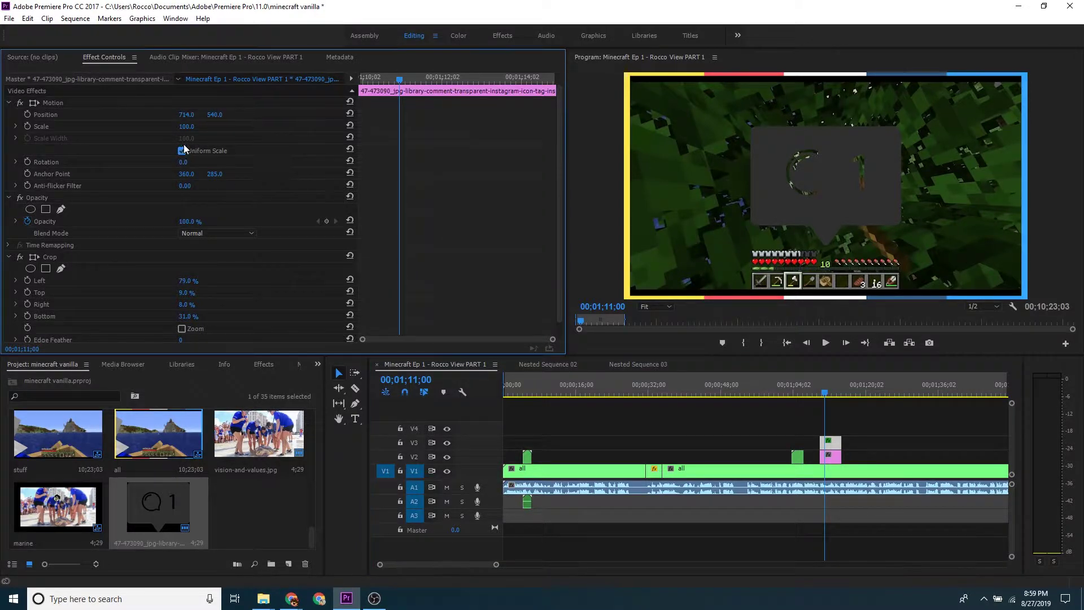
left_click_drag(187, 127, 224, 126)
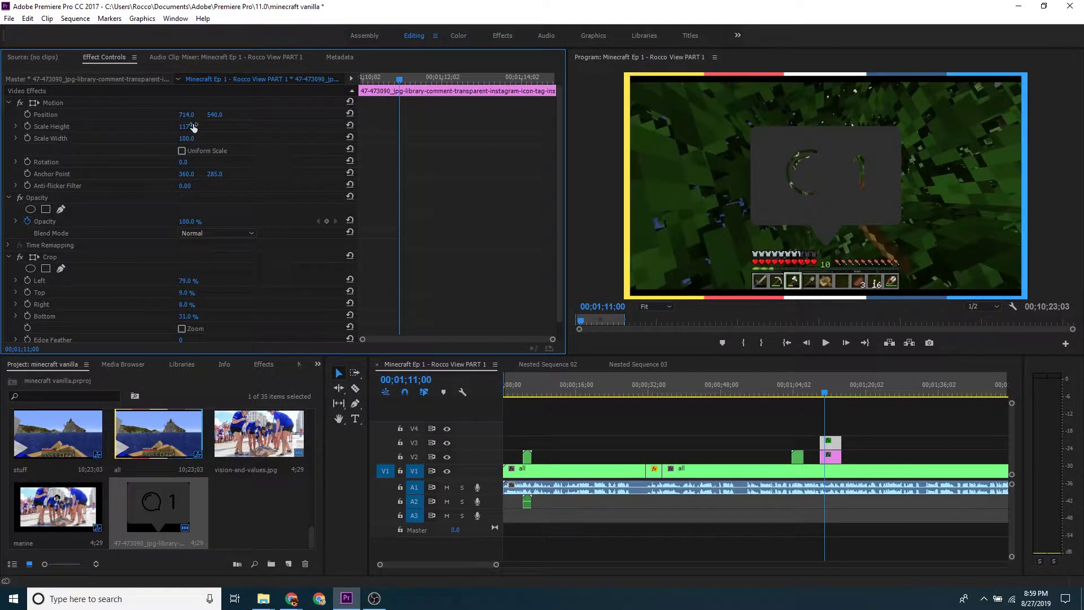
mouse_move(187, 139)
left_mouse_down()
mouse_move(223, 139)
mouse_move(194, 139)
left_mouse_up()
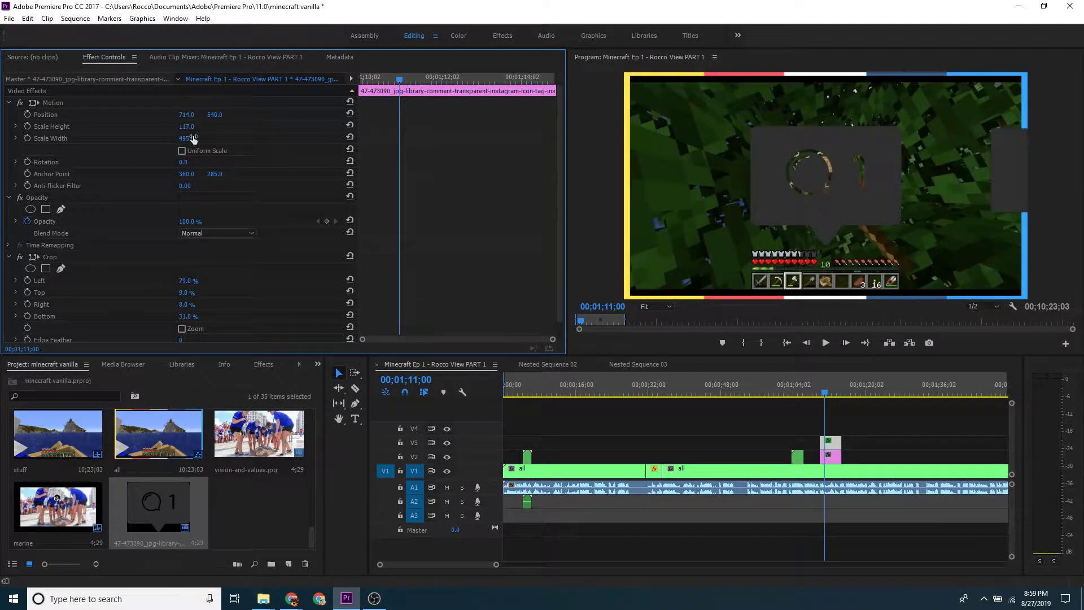
left_click_drag(199, 114, 142, 114)
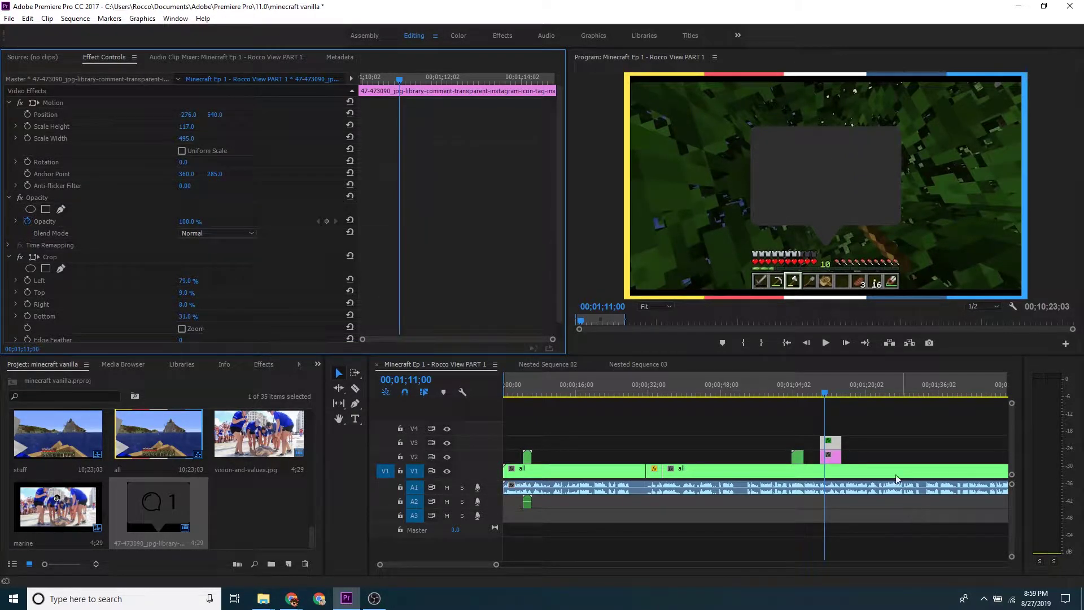
left_click(892, 444)
key("space")
key("space")
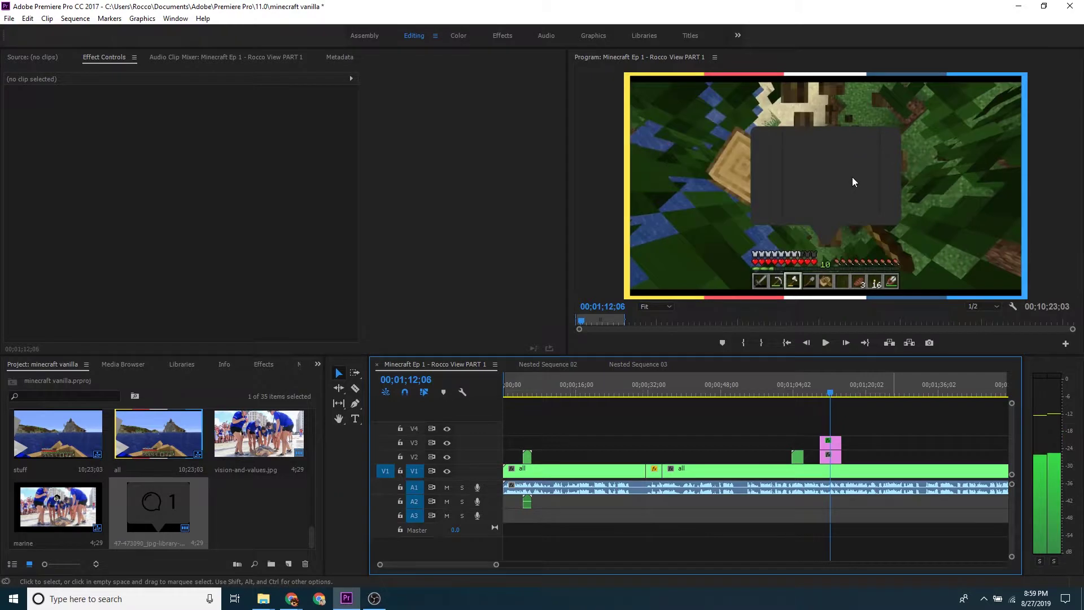
Review the blank bubble full-screen, then restore the workspace with the playhead at 00;01;10;02.
key("grave")
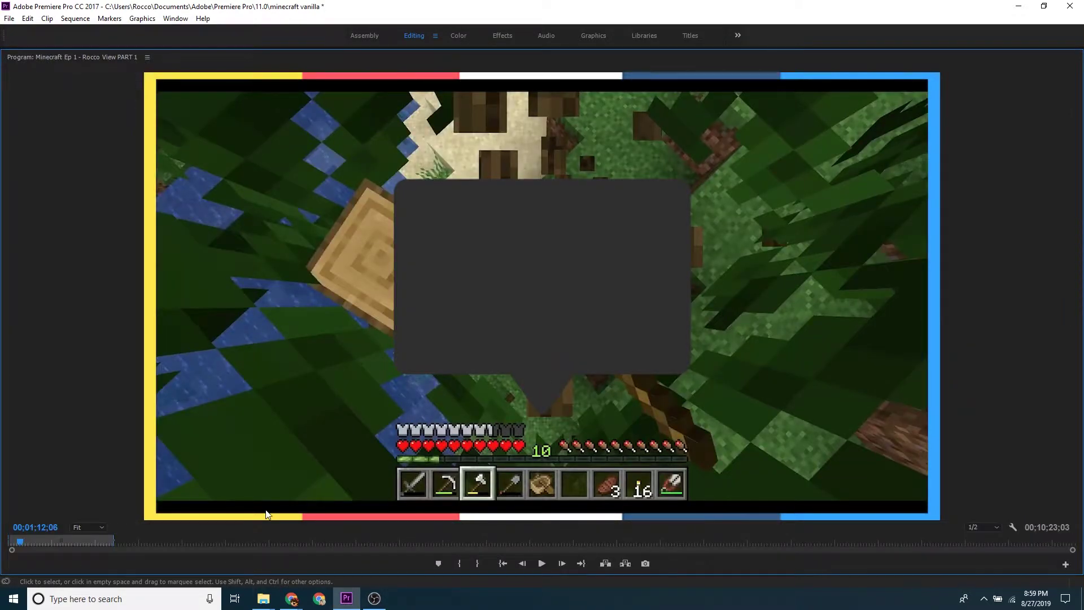
key("space")
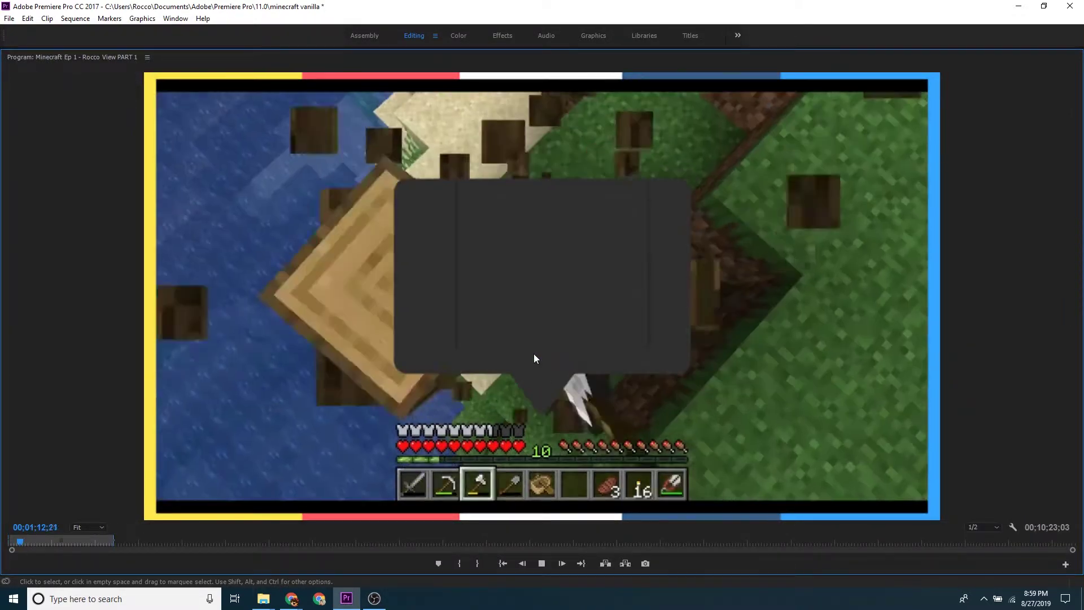
key("space")
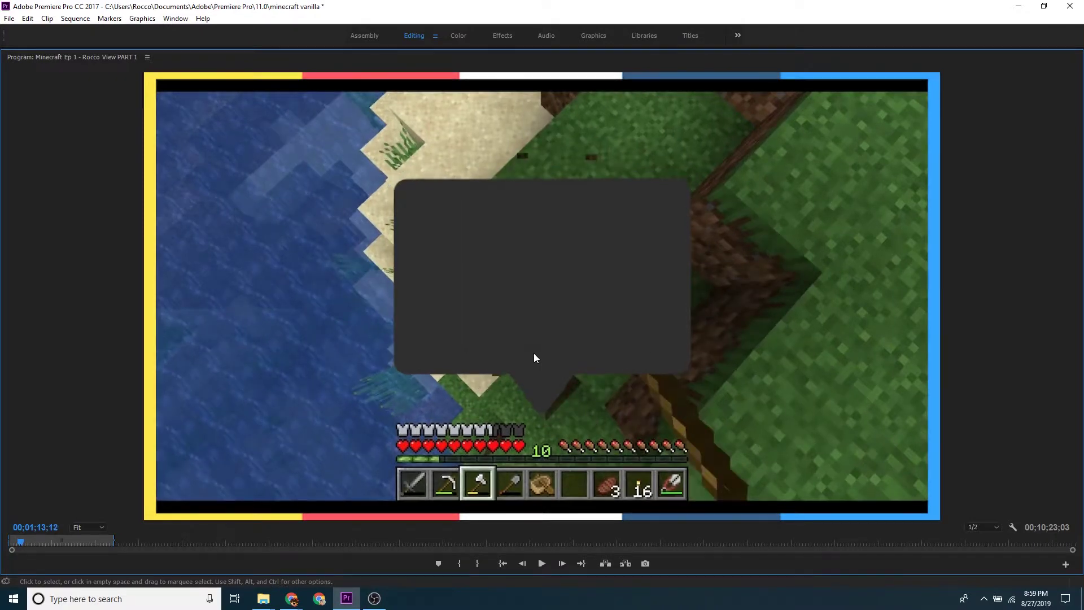
key("grave")
left_click(822, 394)
left_click(828, 452)
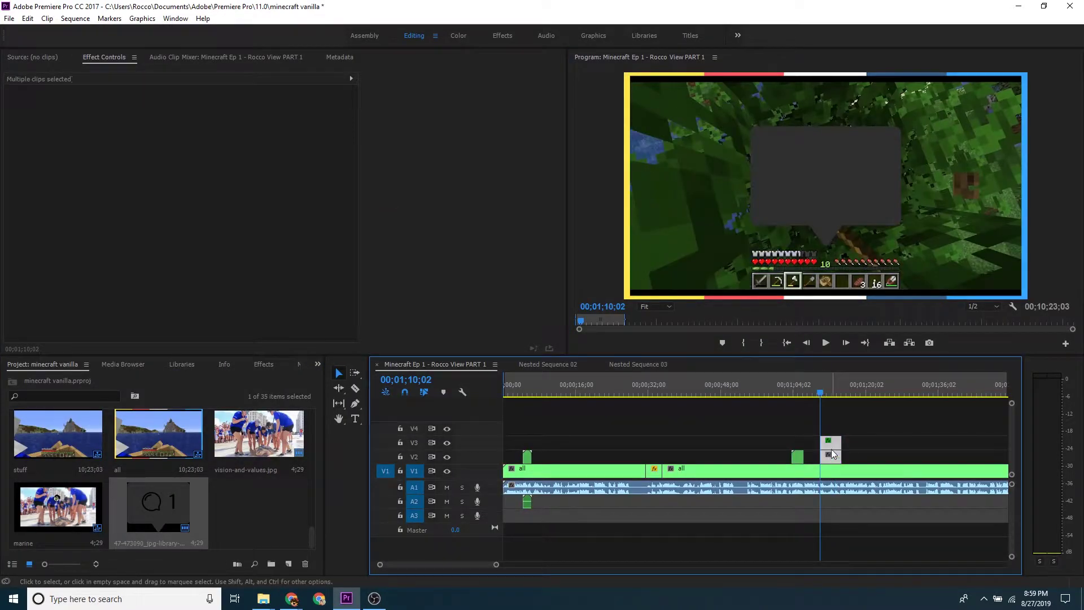
Add a 'fish' text layer inside the speech bubble with the Type tool.
right_click(831, 449)
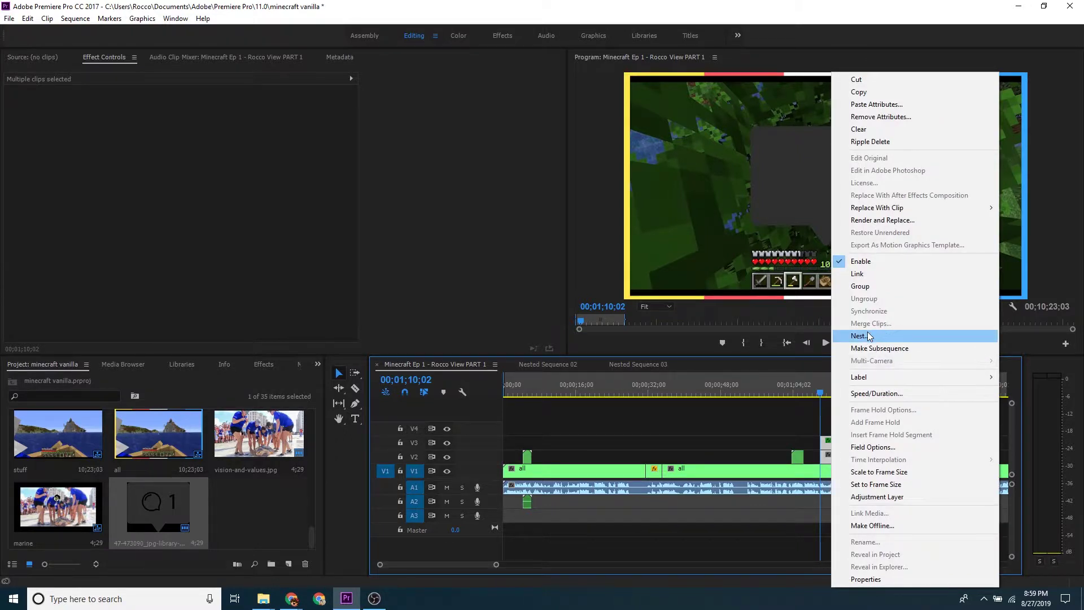
left_click(869, 337)
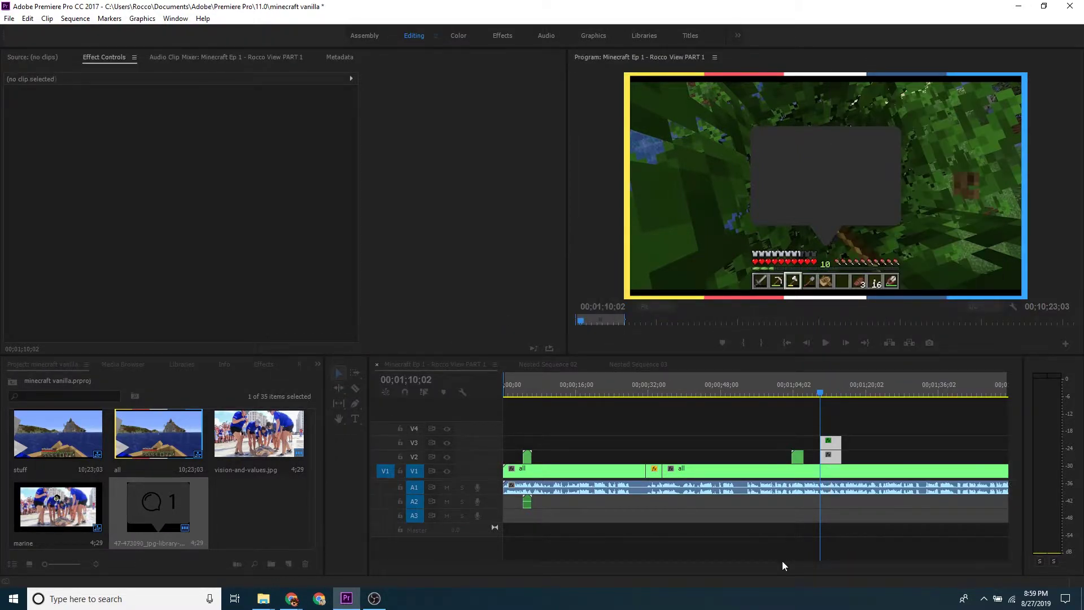
left_click(356, 420)
left_click(775, 169)
type("h")
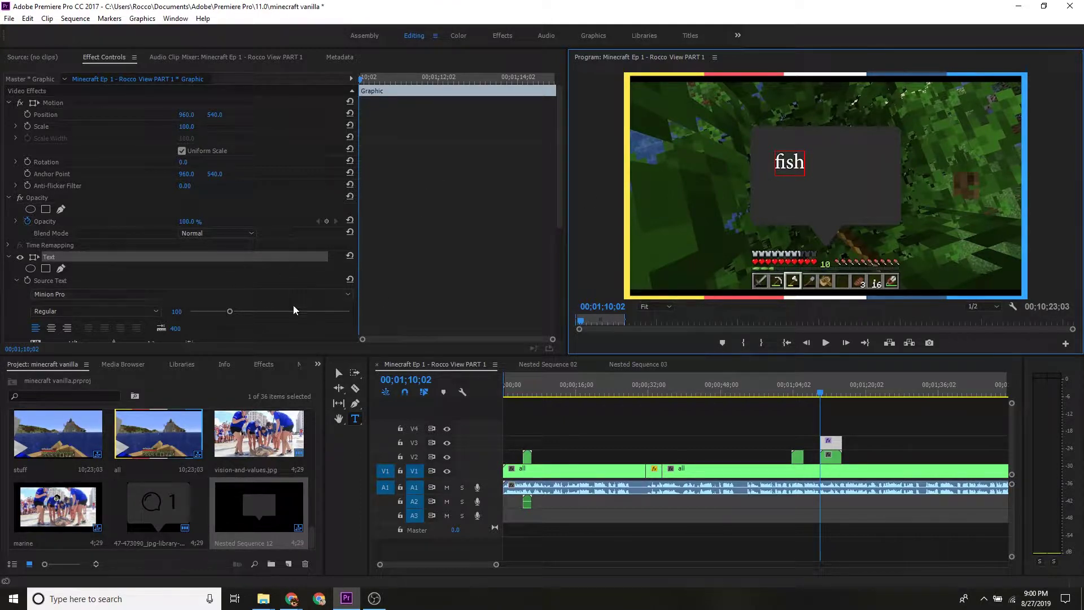
left_click(835, 446)
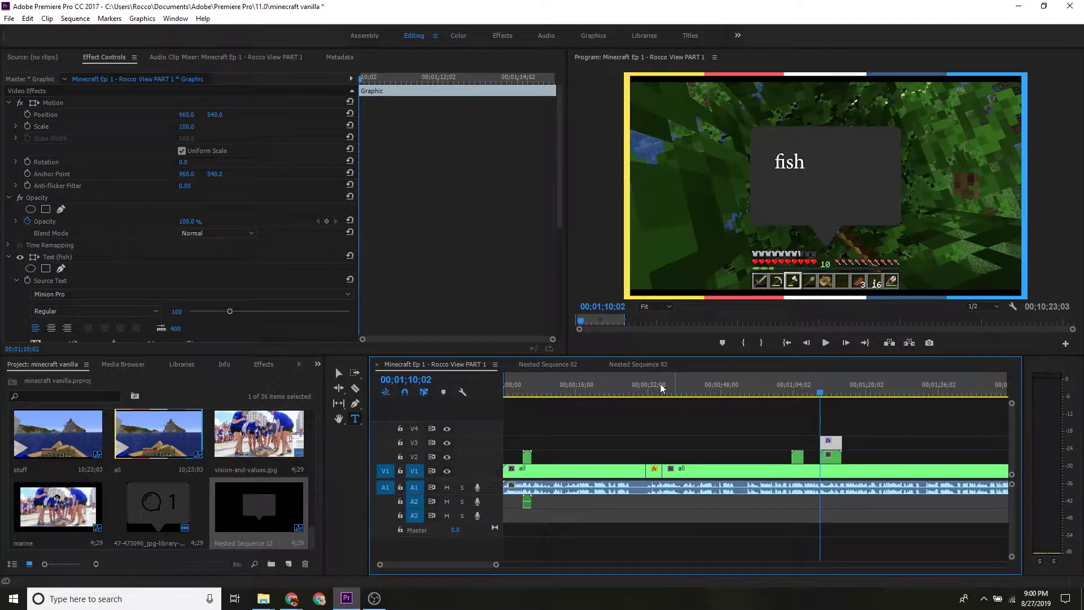
Enlarge the fish text and move it down to fill the bubble.
left_click(338, 373)
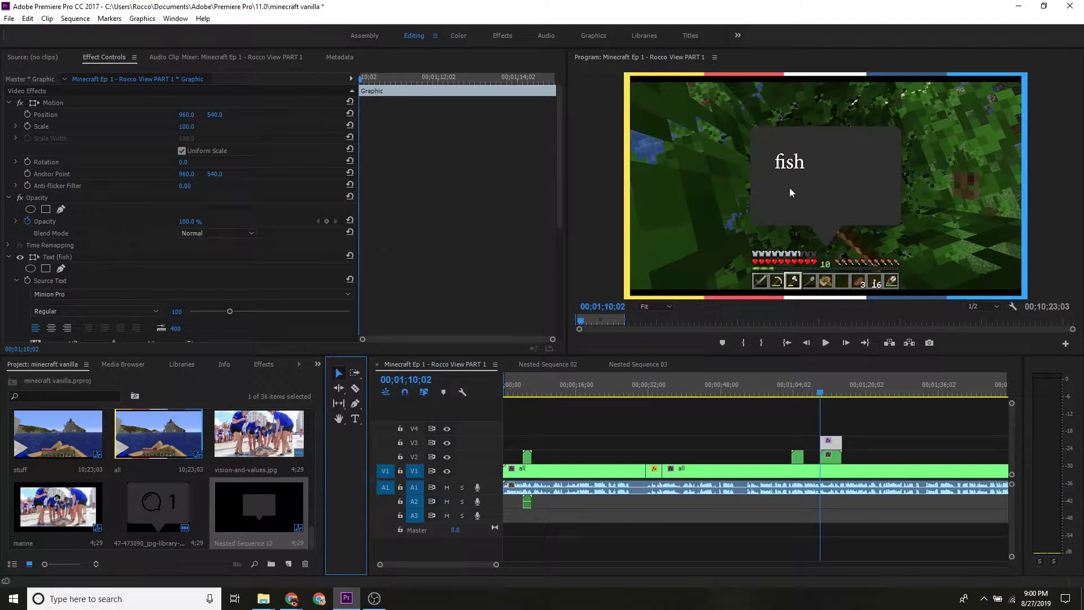
left_click(806, 164)
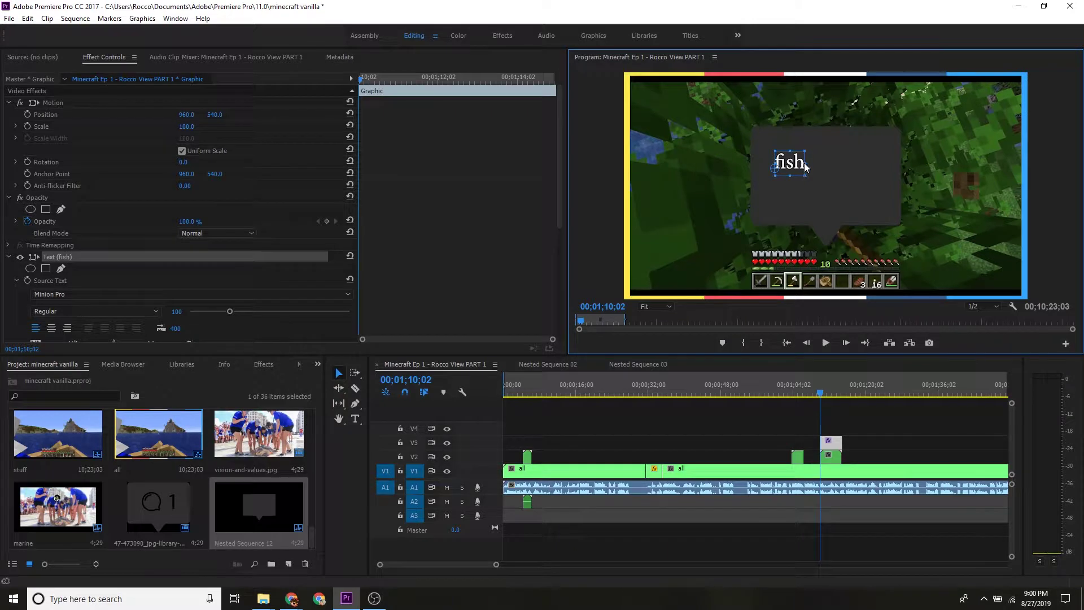
left_click_drag(828, 152, 852, 172)
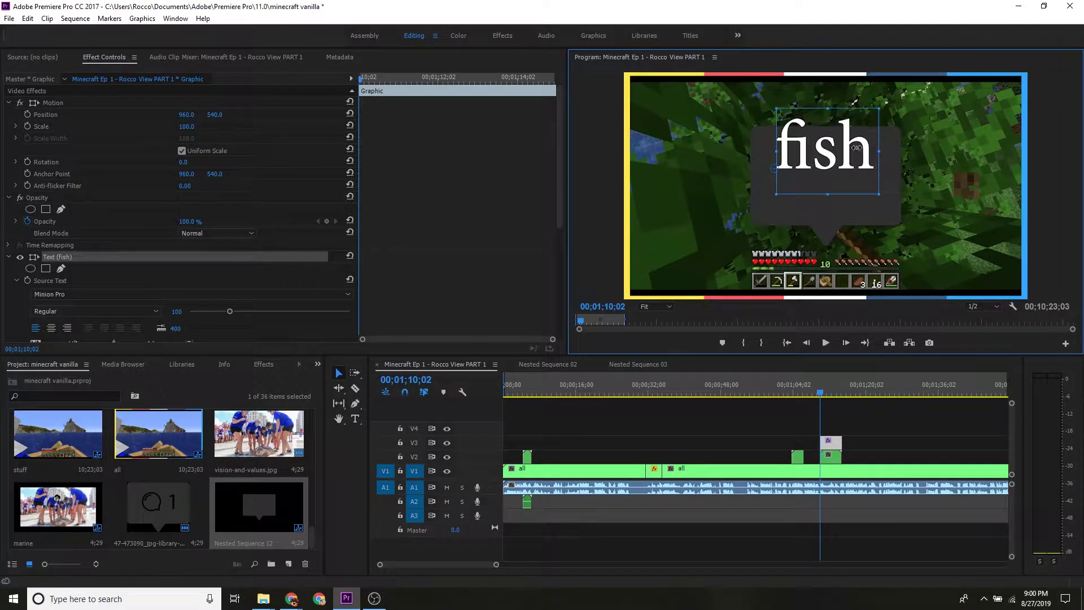
left_click_drag(853, 185, 852, 181)
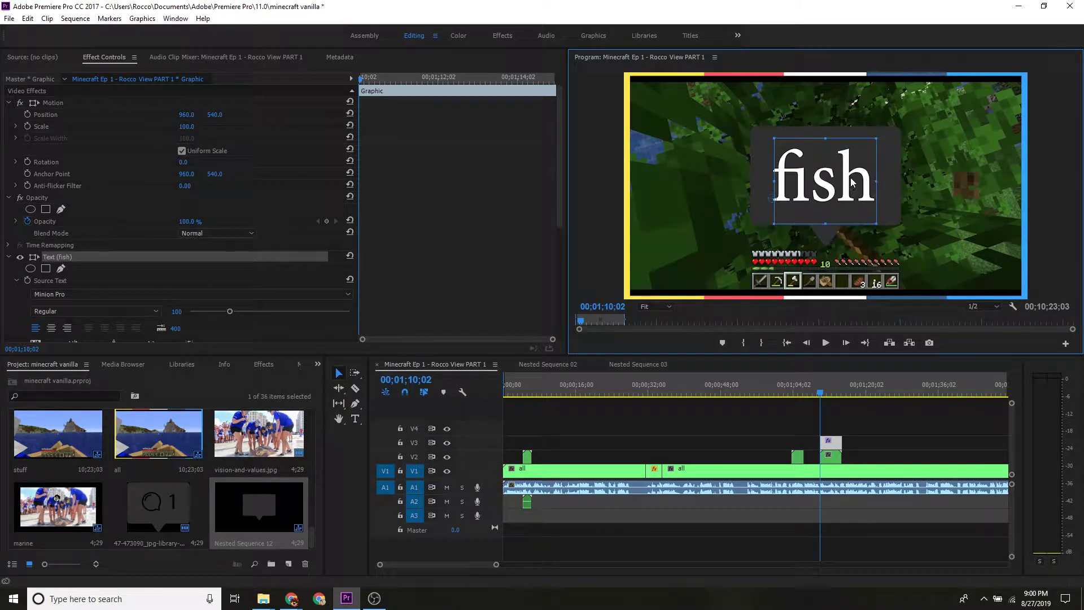
left_click_drag(863, 425, 835, 463)
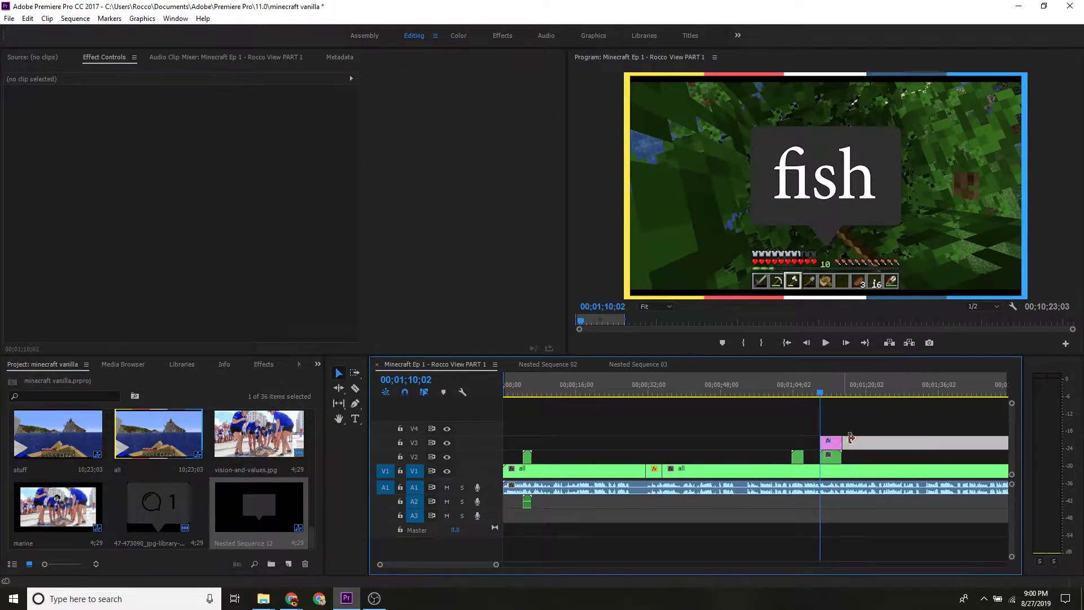
Nest the V2 and V3 bubble clips into Nested Sequence 13 and play it back.
right_click(834, 463)
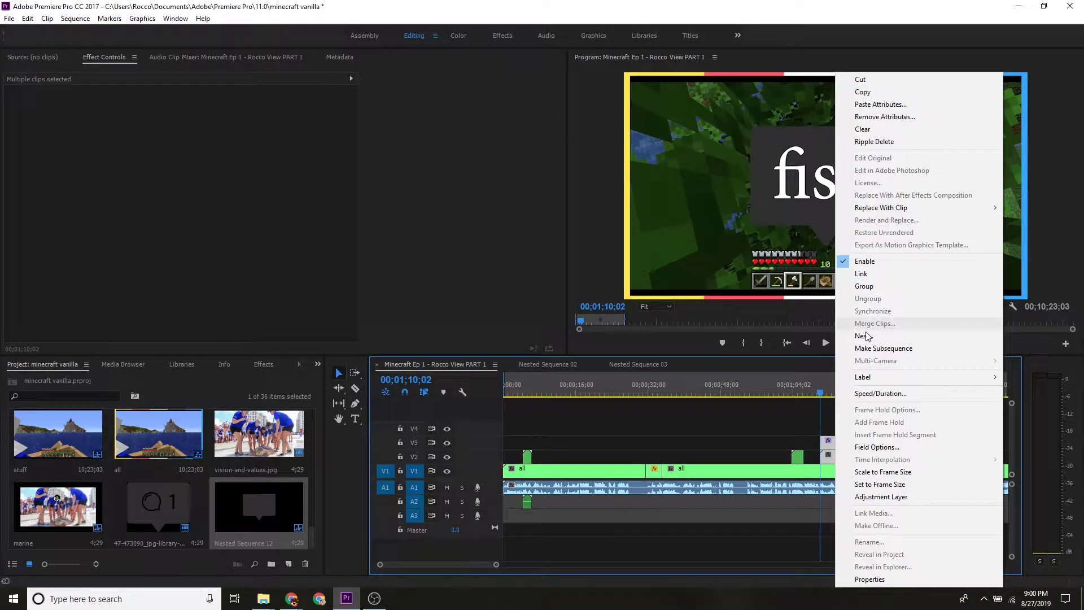
left_click(864, 336)
key("Return")
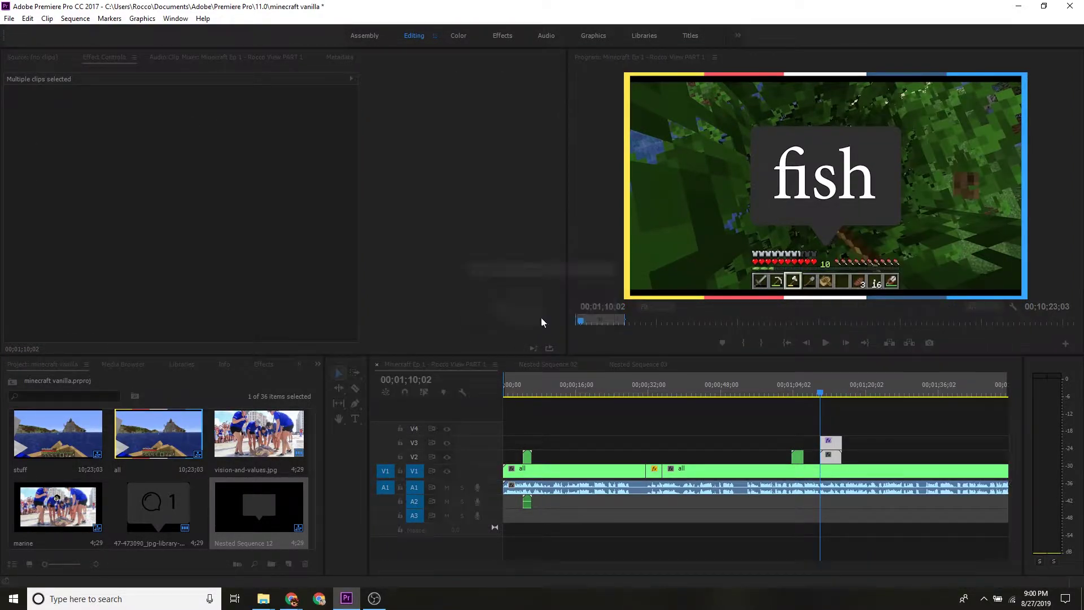
left_click(814, 394)
key("space")
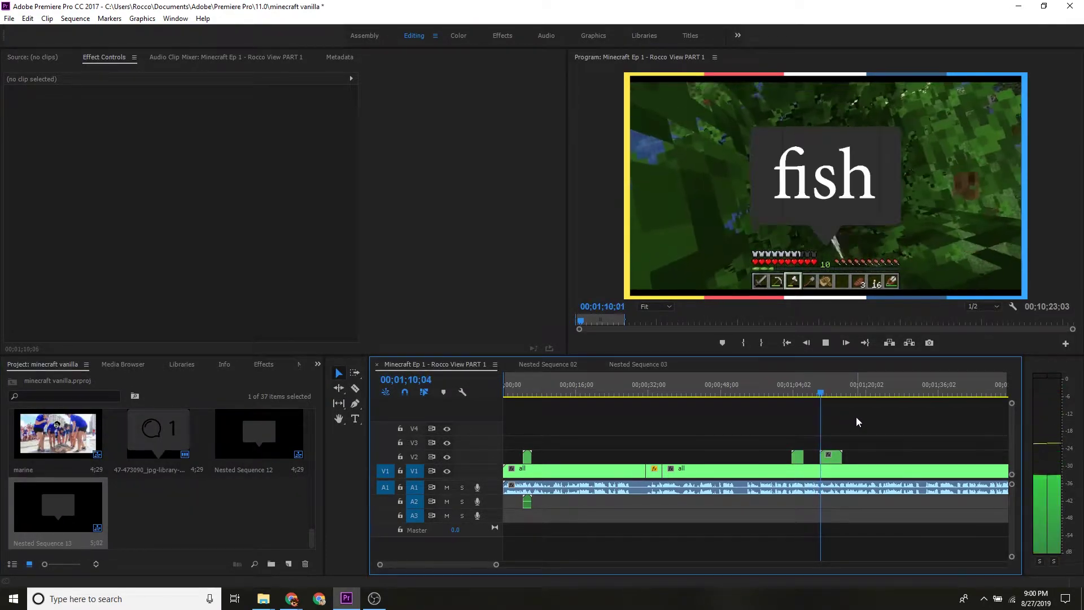
key("space")
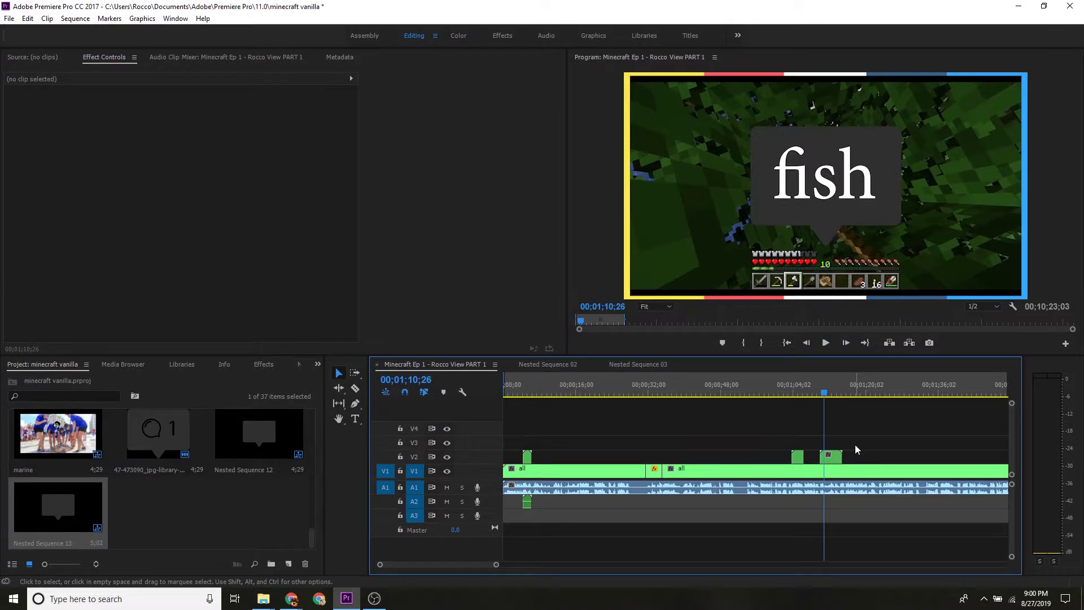
key("Left")
key("Left")
Extend the nested clip, razor-cut it at 00;01;13;06, and delete the leftover piece.
left_click_drag(836, 456, 845, 463)
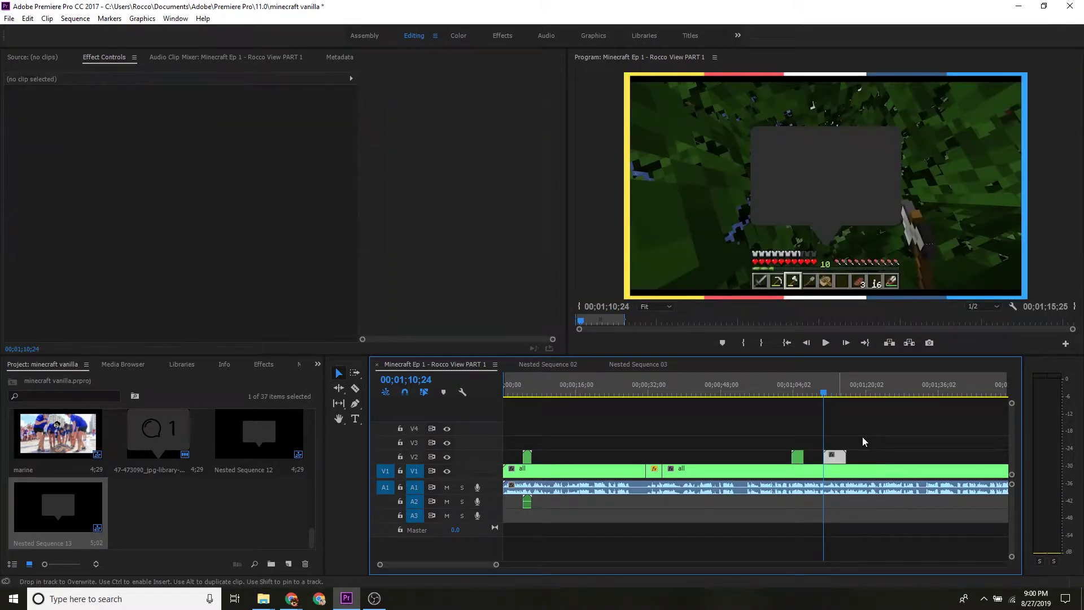
key("space")
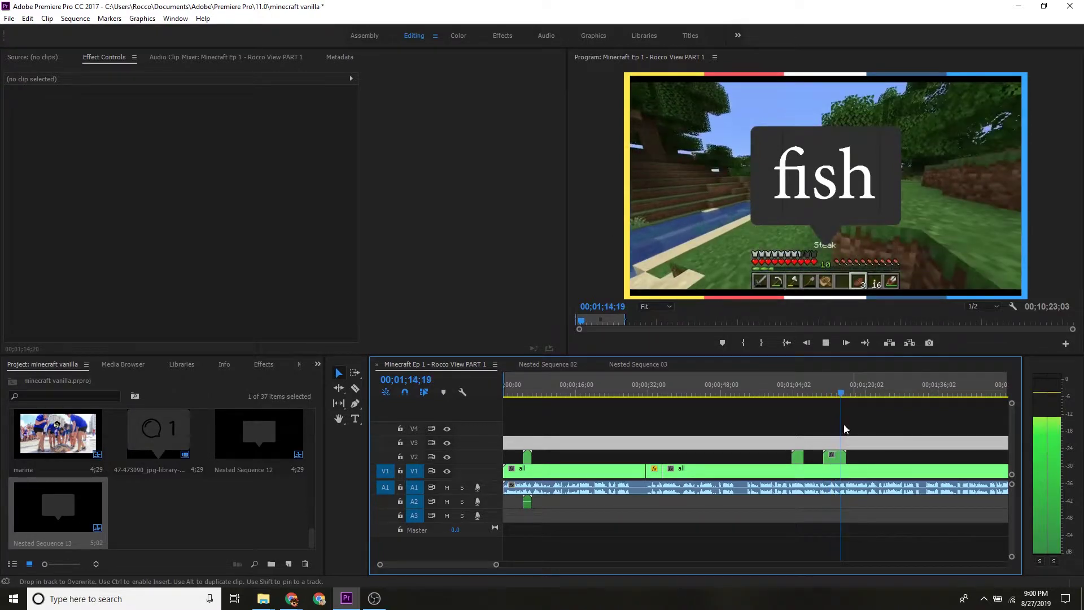
left_click(830, 390)
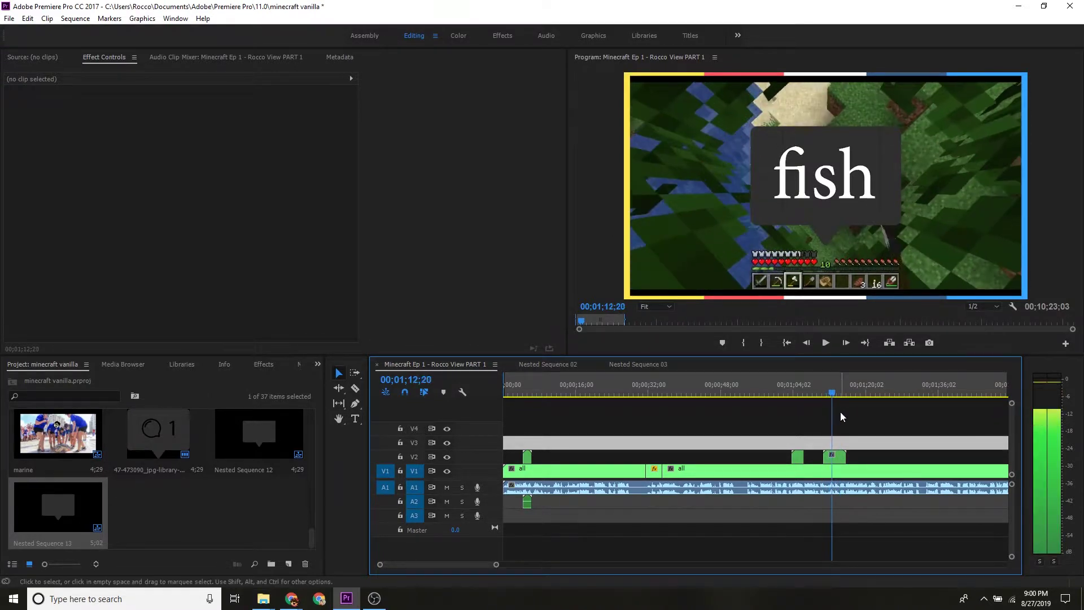
left_click(831, 388)
left_click(832, 388)
key("c")
left_click(836, 456)
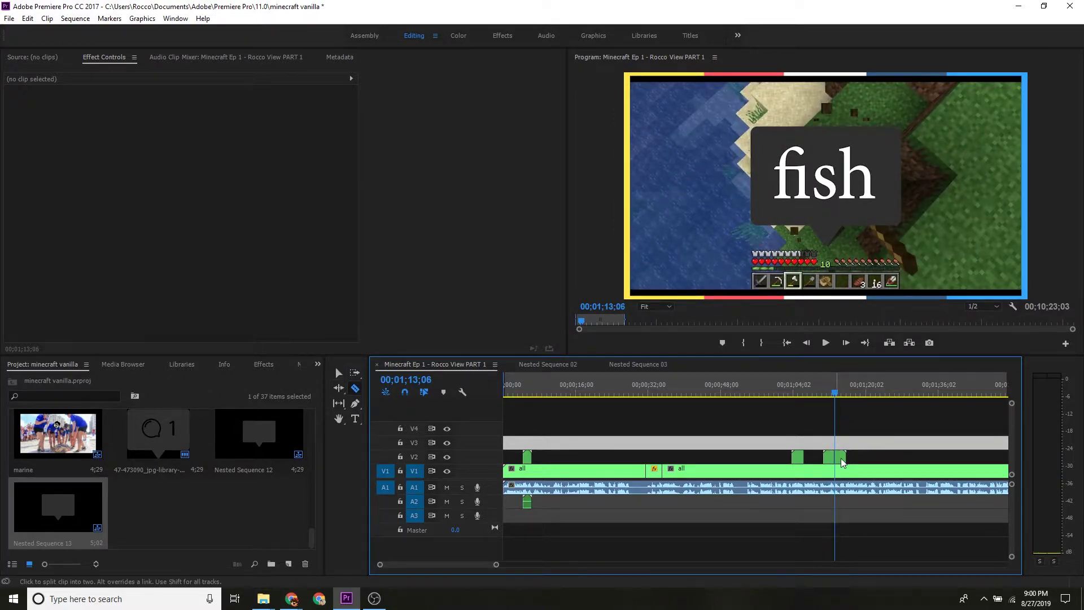
key("v")
left_click(841, 458)
key("Delete")
left_click(860, 445)
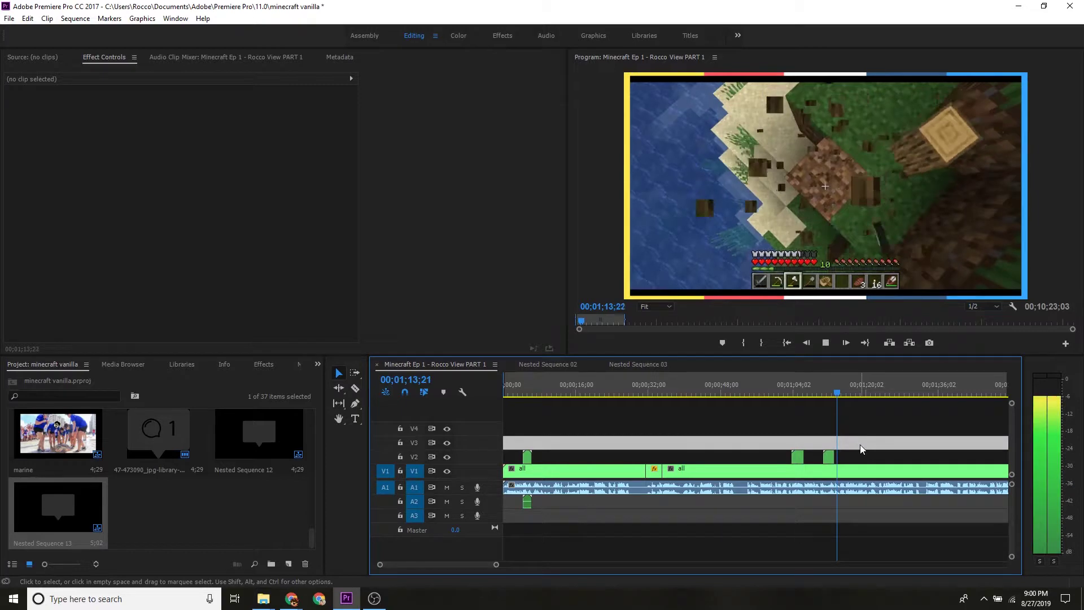
left_click(797, 456)
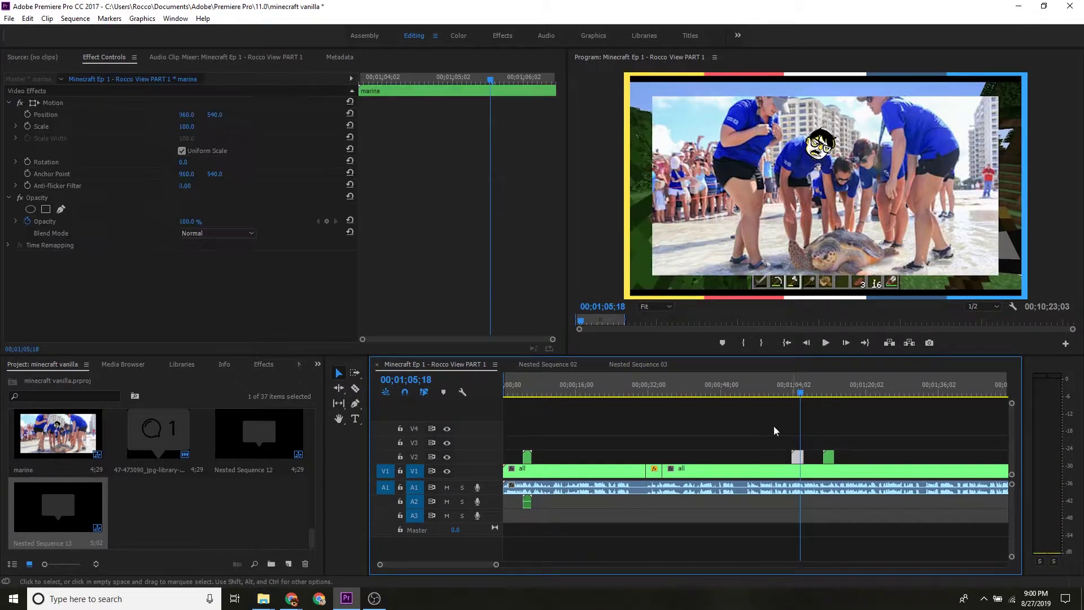
Add Scale keyframes so the marine image grows in, then play back the animation.
key("Left")
key("Left")
key("Left")
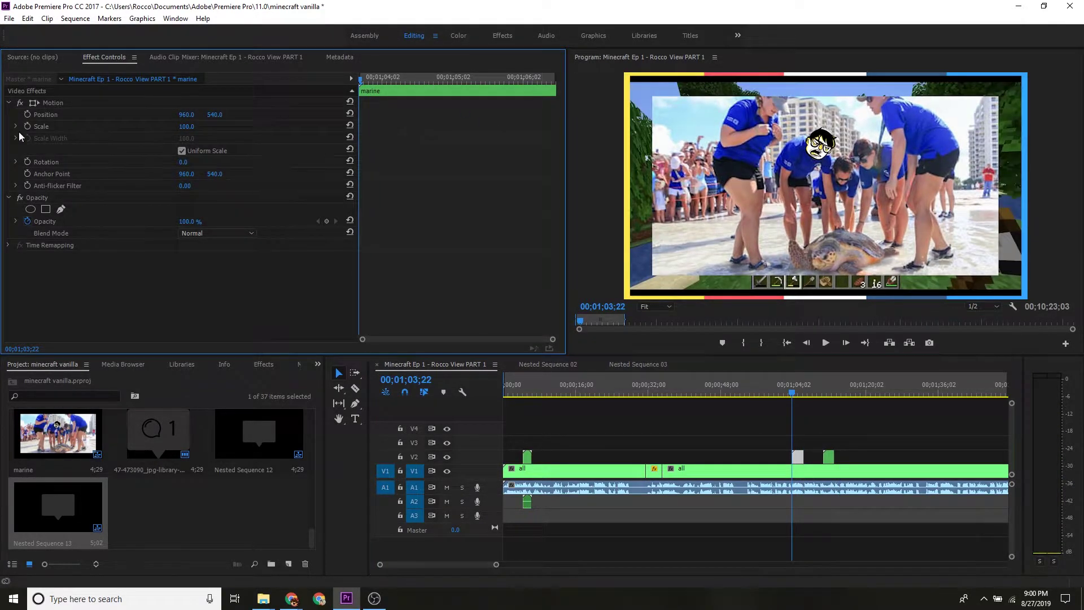
left_click(27, 126)
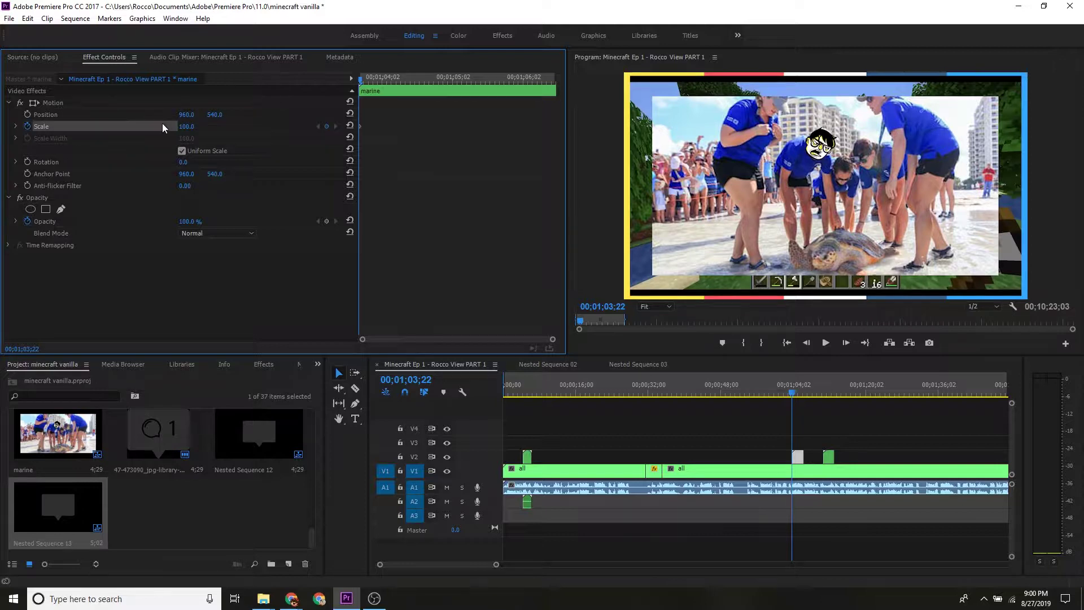
key("Right")
key("Right")
key("Right")
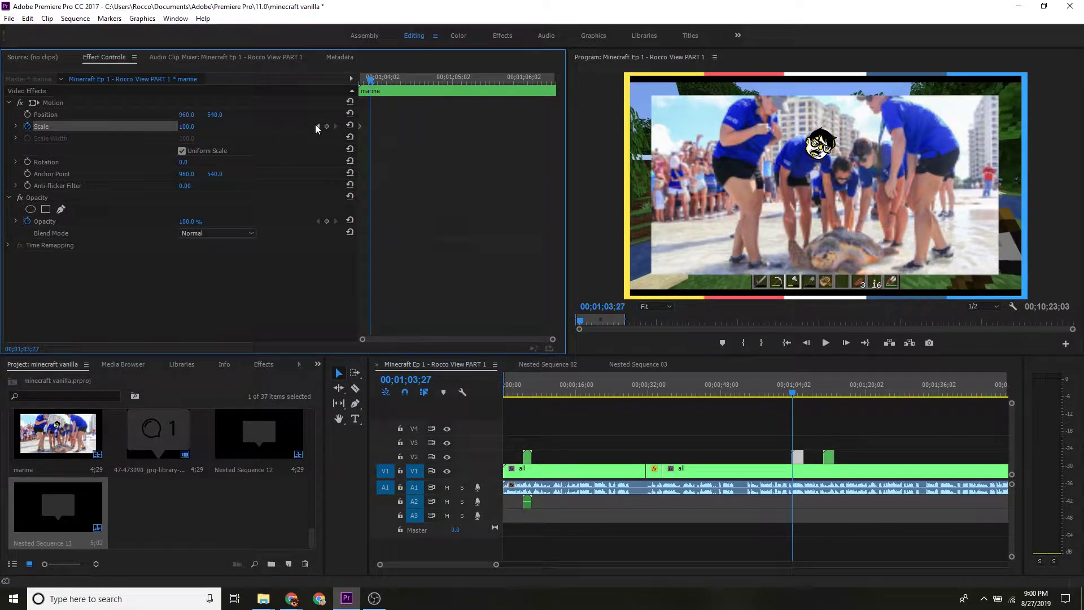
left_click(326, 126)
key("Right")
key("Right")
key("Right")
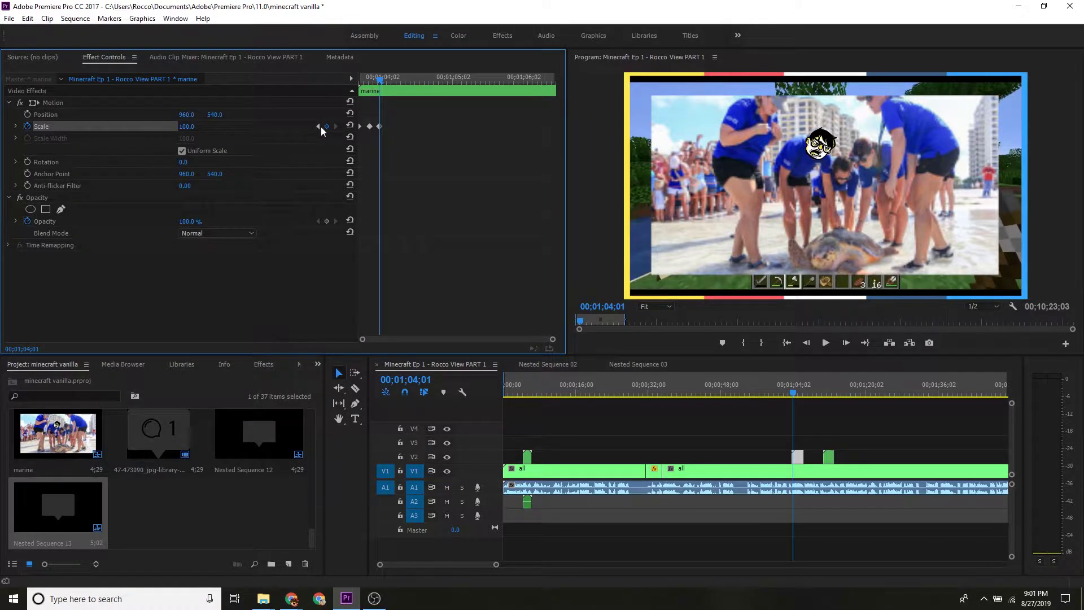
left_click(318, 126)
type("105")
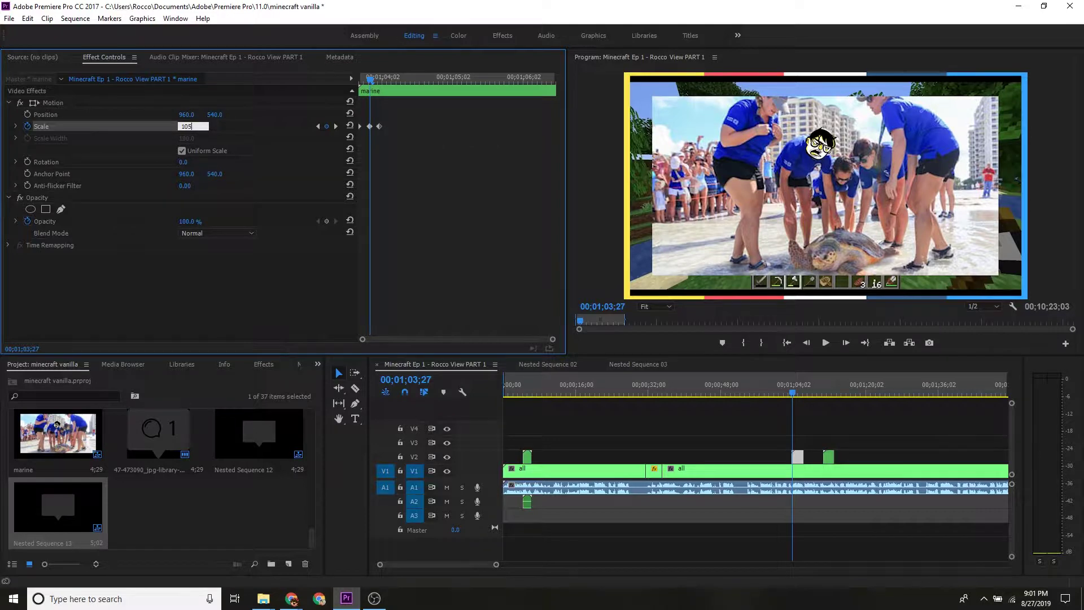
key("Return")
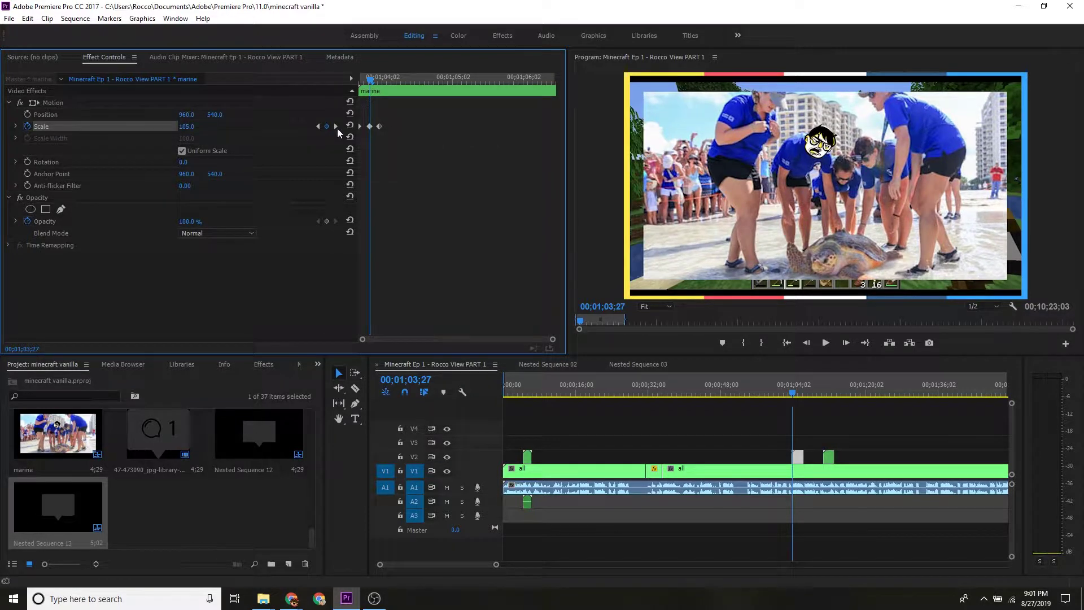
left_click(317, 124)
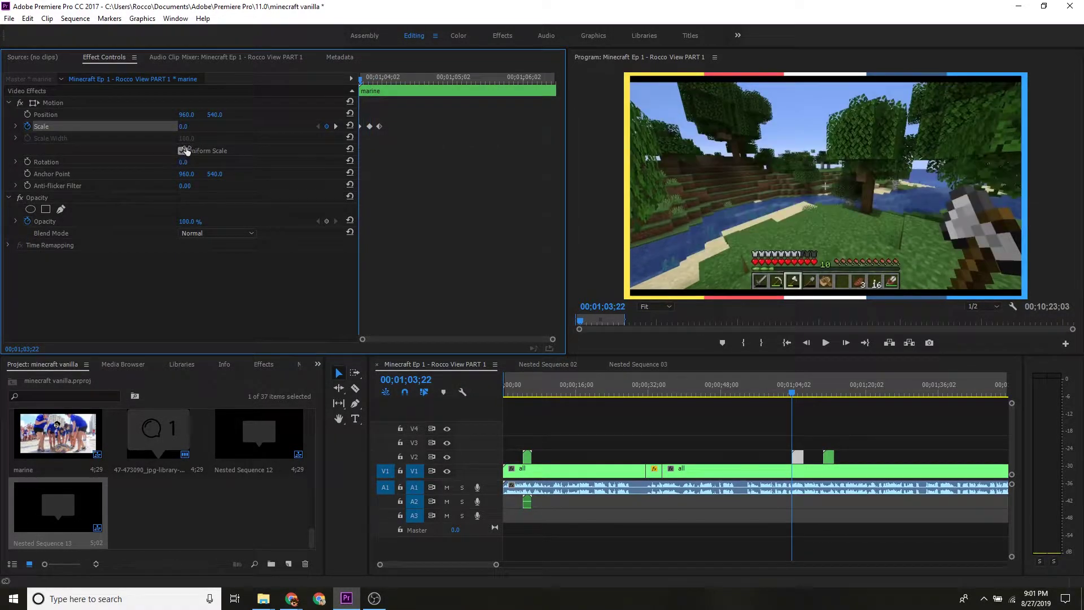
key("space")
key("space")
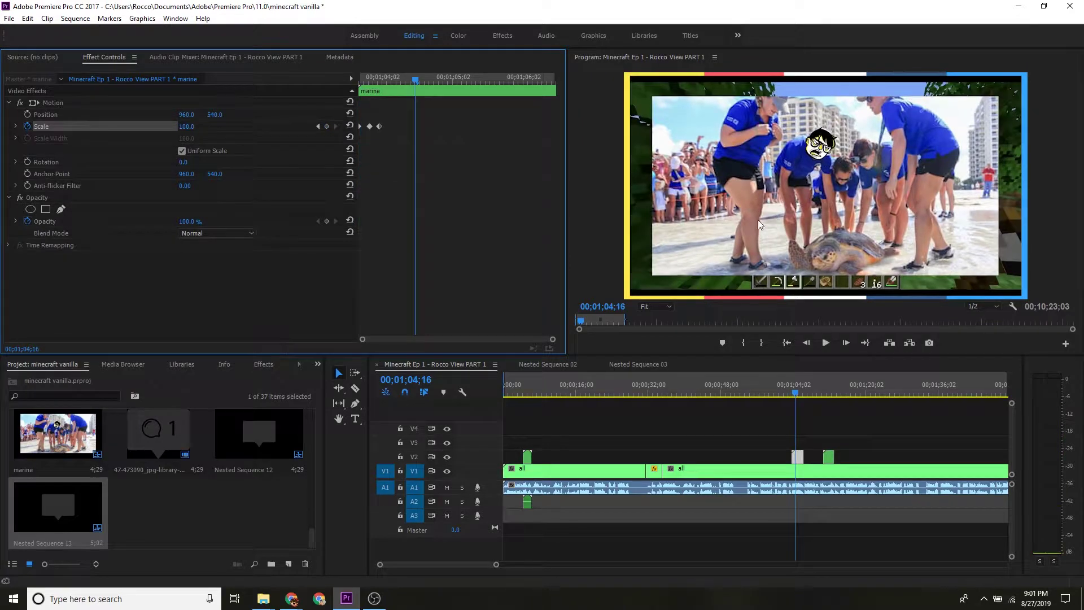
left_click(852, 548)
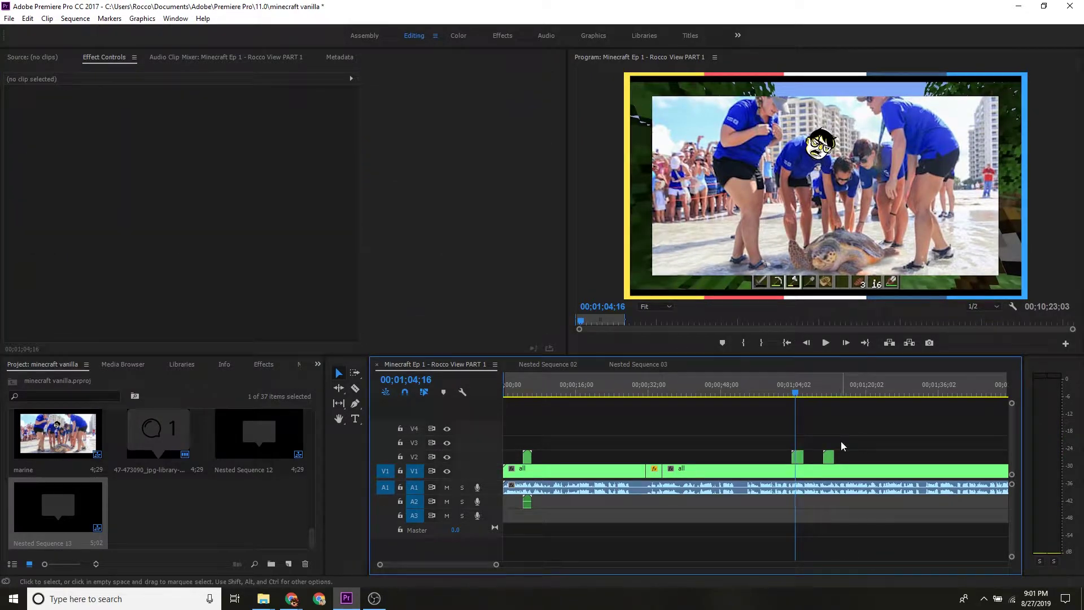
Start Position and Rotation keyframes on the marine clip's last frame at 01;06;15.
left_click(798, 456)
left_click_drag(507, 74, 554, 90)
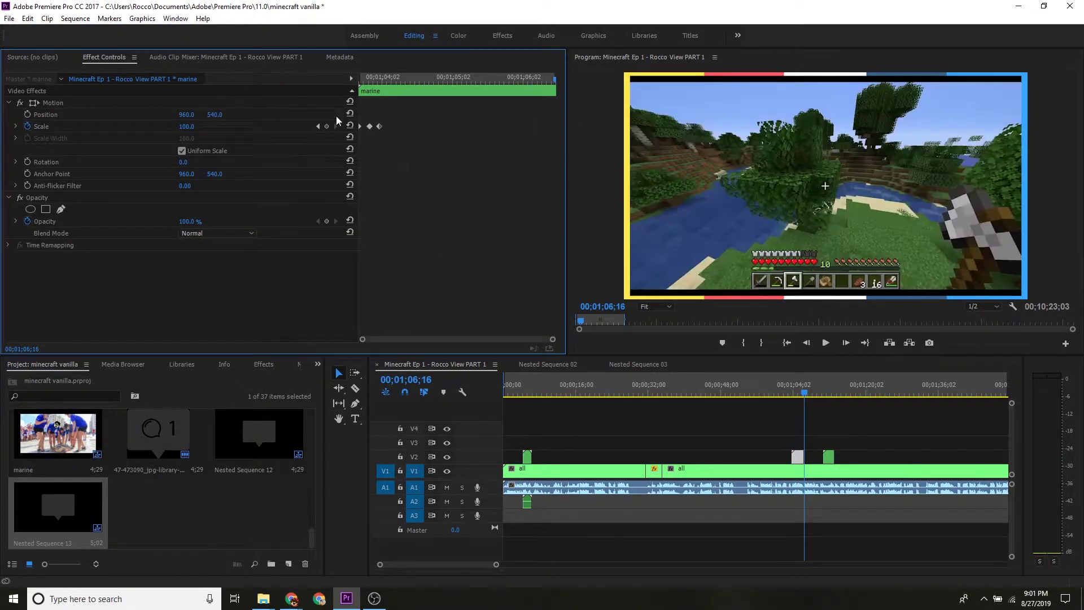
key("Left")
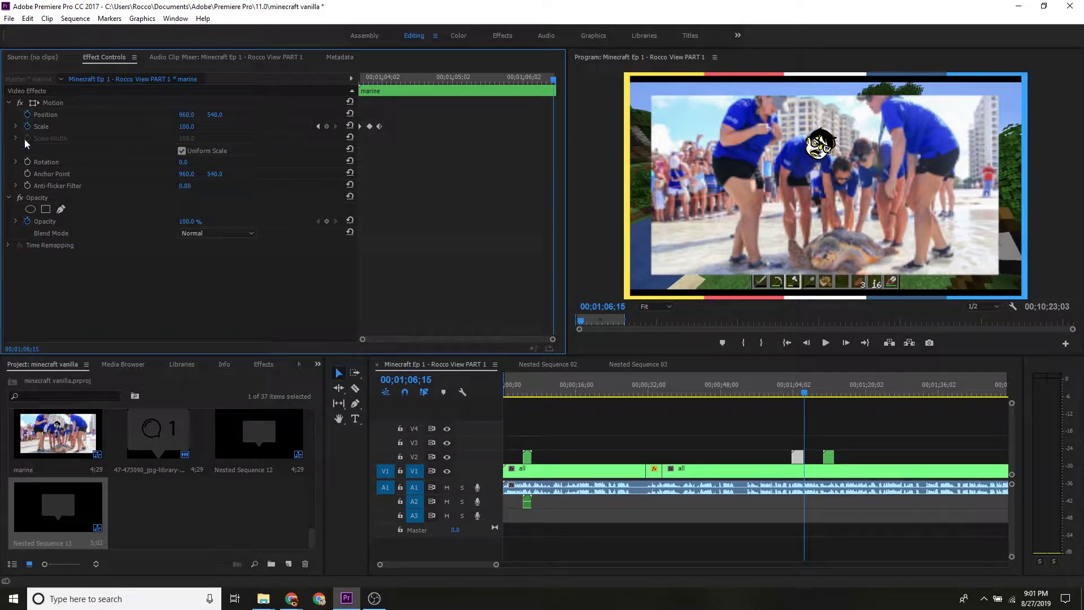
left_click(27, 114)
left_click(27, 161)
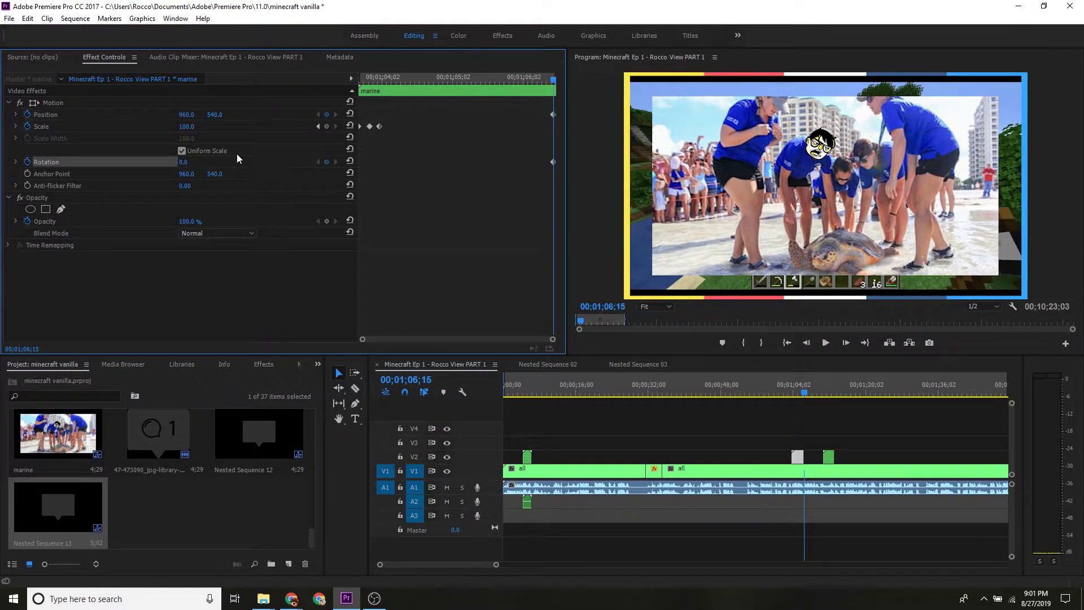
A few frames before the end, keyframe Position and Rotation, then spin and push the marine image off-frame.
key("shift+Left")
left_click(328, 115)
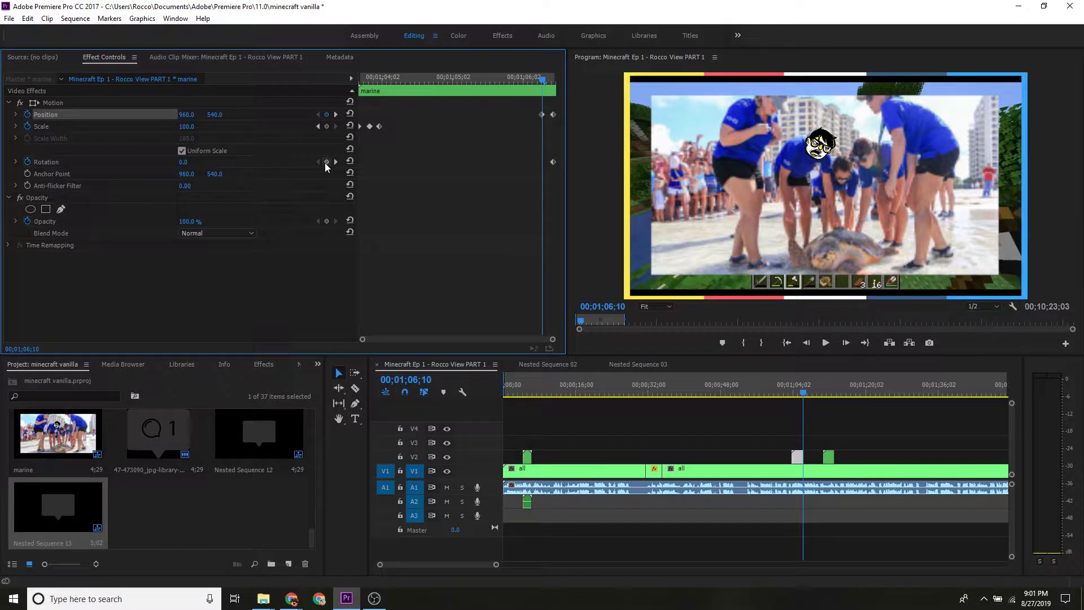
left_click(326, 161)
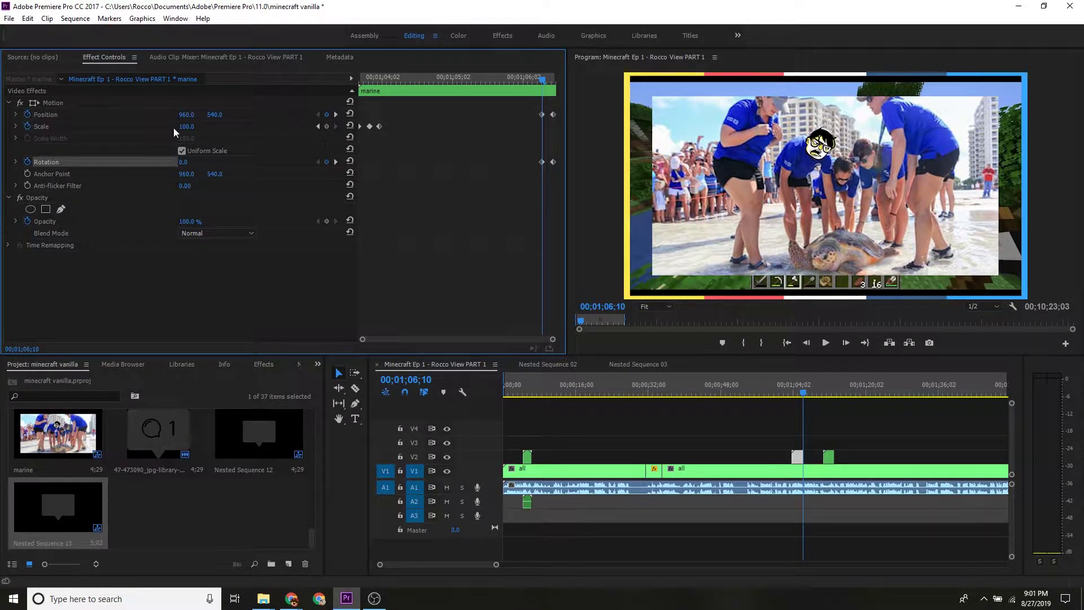
left_click_drag(183, 162, 113, 162)
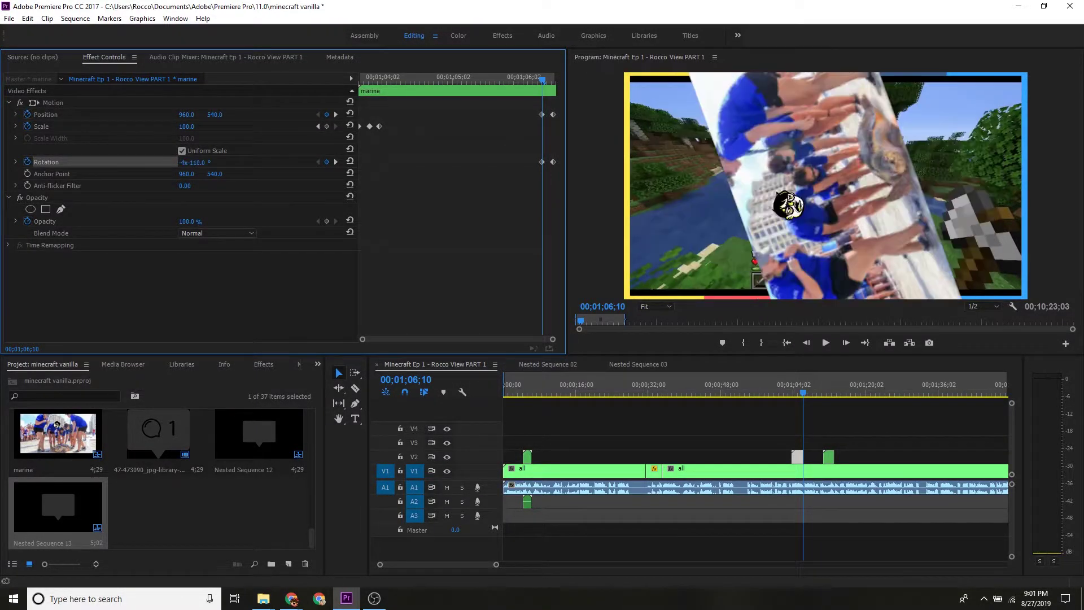
left_click_drag(215, 114, 169, 114)
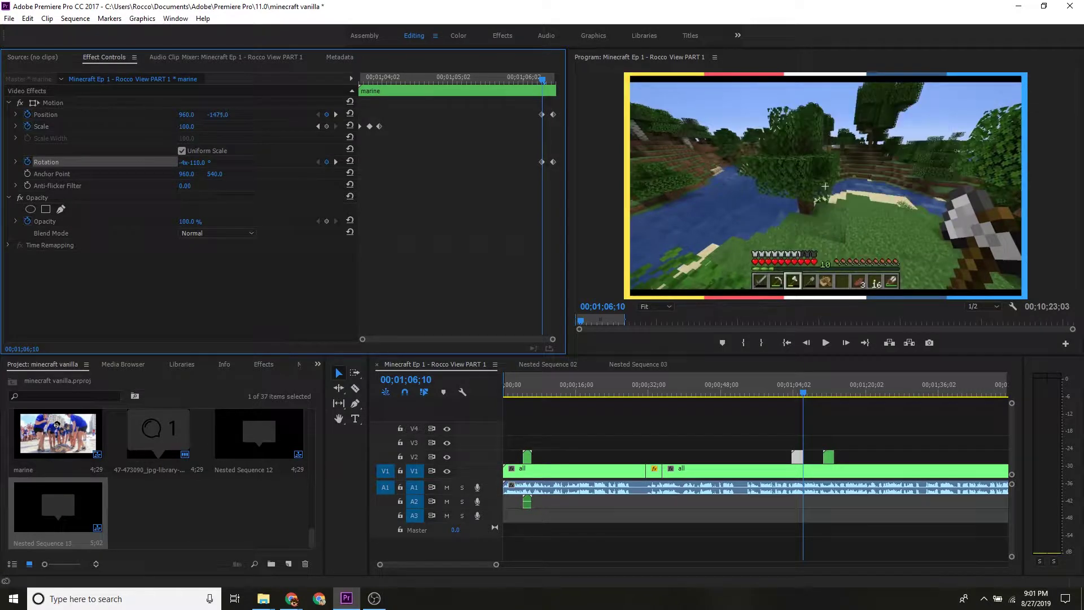
Preview the marine pop-up animation from just before it, then reselect the marine clip.
left_click(794, 382)
key("space")
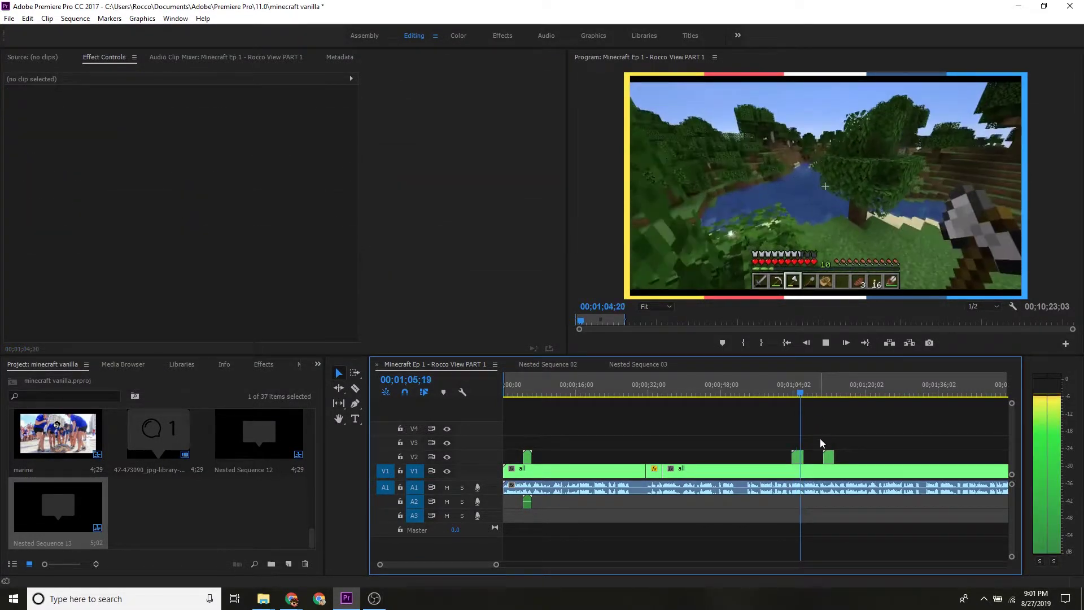
key("space")
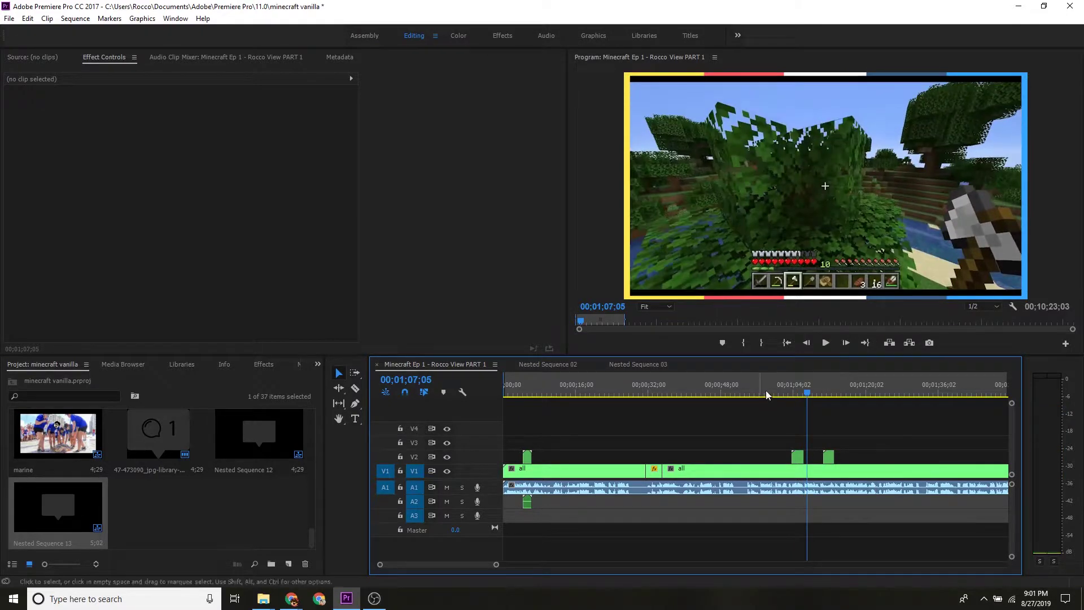
left_click(795, 391)
left_click(795, 391)
left_click(798, 457)
Recentre the middle Position keyframe; set the end to Rotation -1x-17° and Position 3844, 1255.
left_click(335, 115)
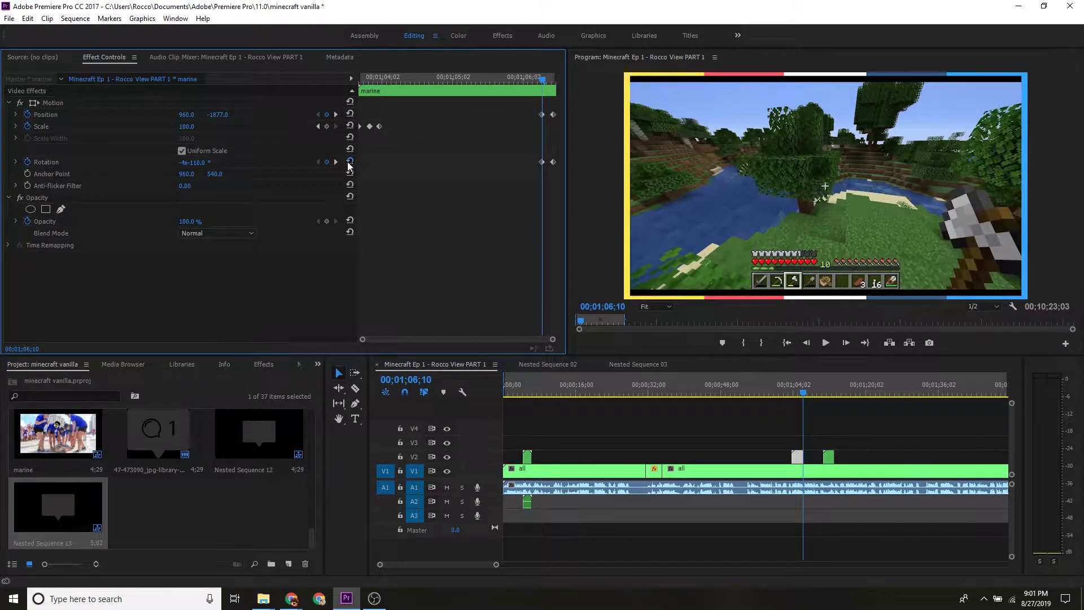
left_click(348, 114)
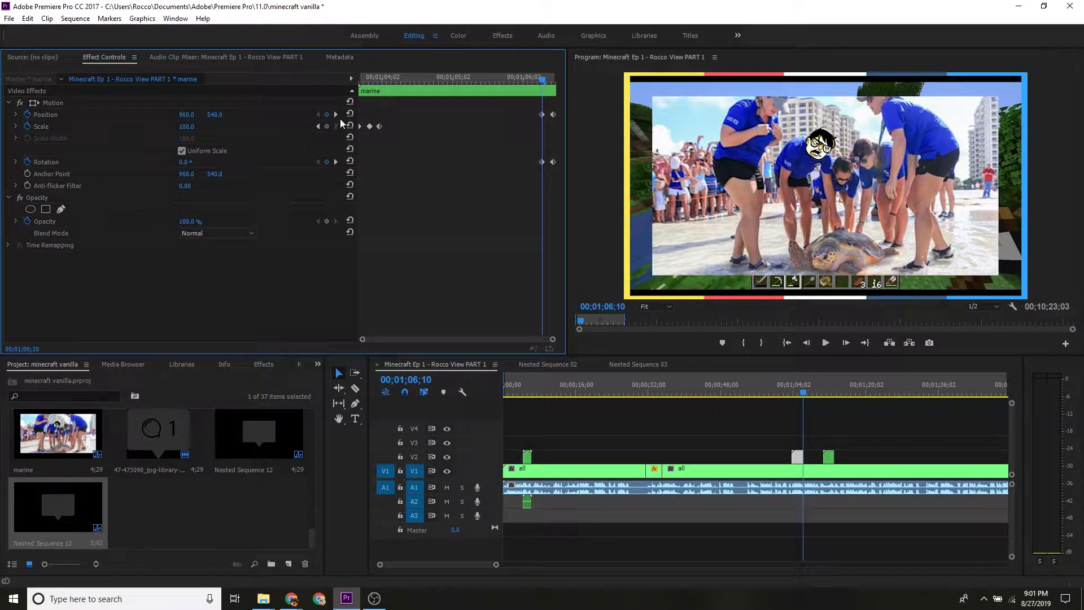
left_click(336, 115)
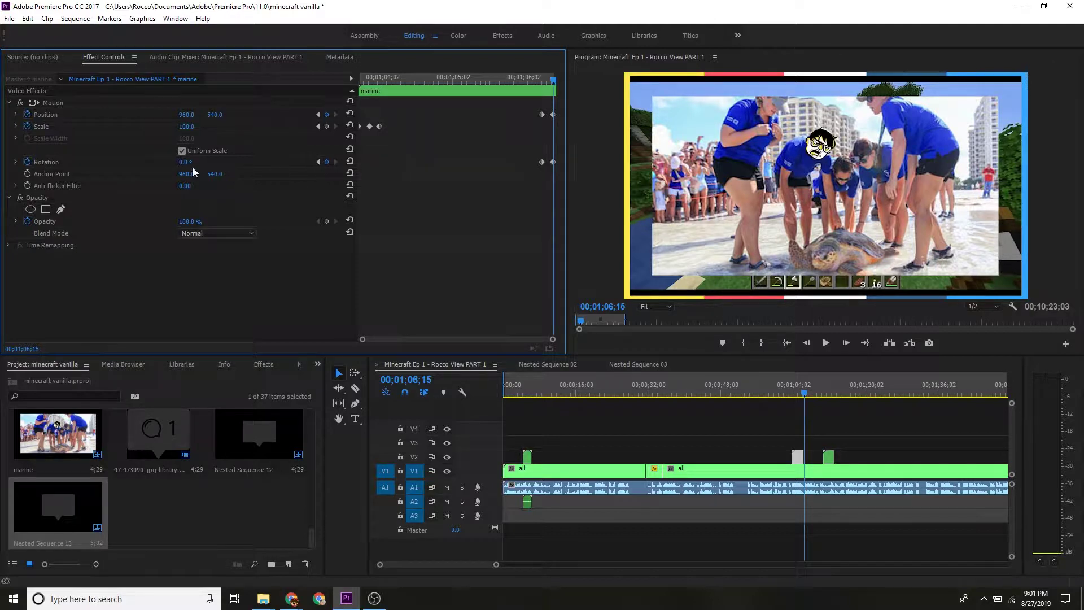
left_click_drag(196, 162, 84, 162)
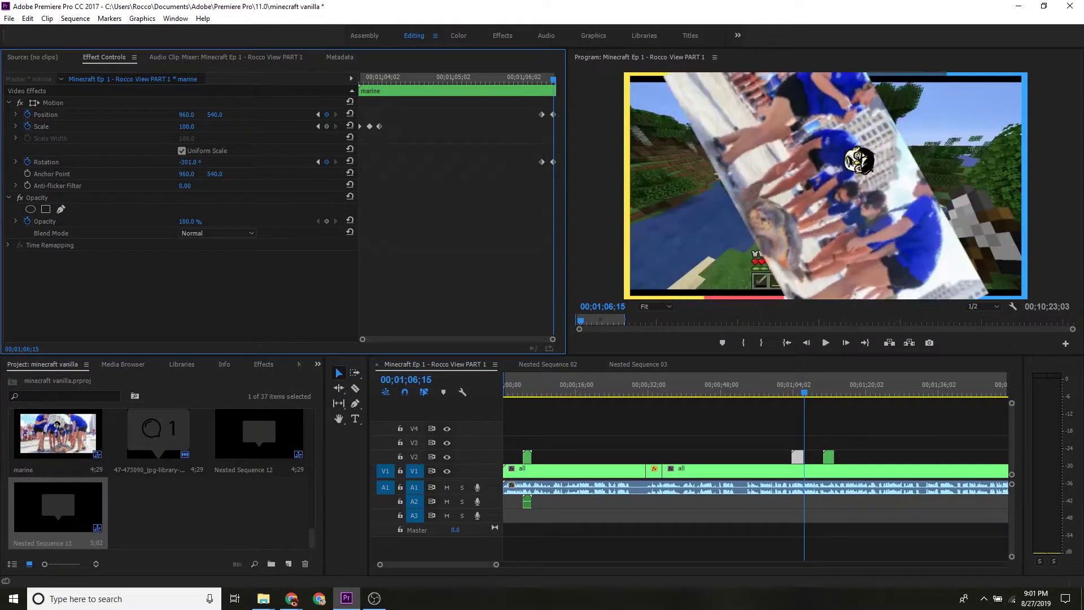
mouse_move(196, 162)
left_mouse_down()
mouse_move(195, 133)
mouse_move(175, 114)
mouse_move(282, 114)
left_mouse_up()
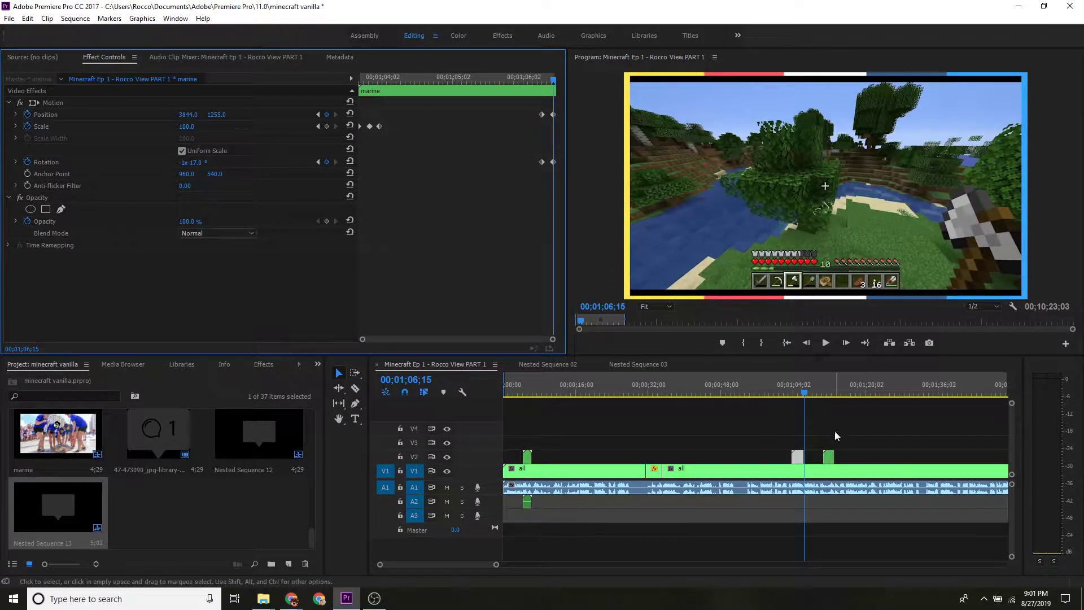
Play back the revised spin-out exit of the marine image.
left_click(787, 388)
key("space")
left_click(846, 422)
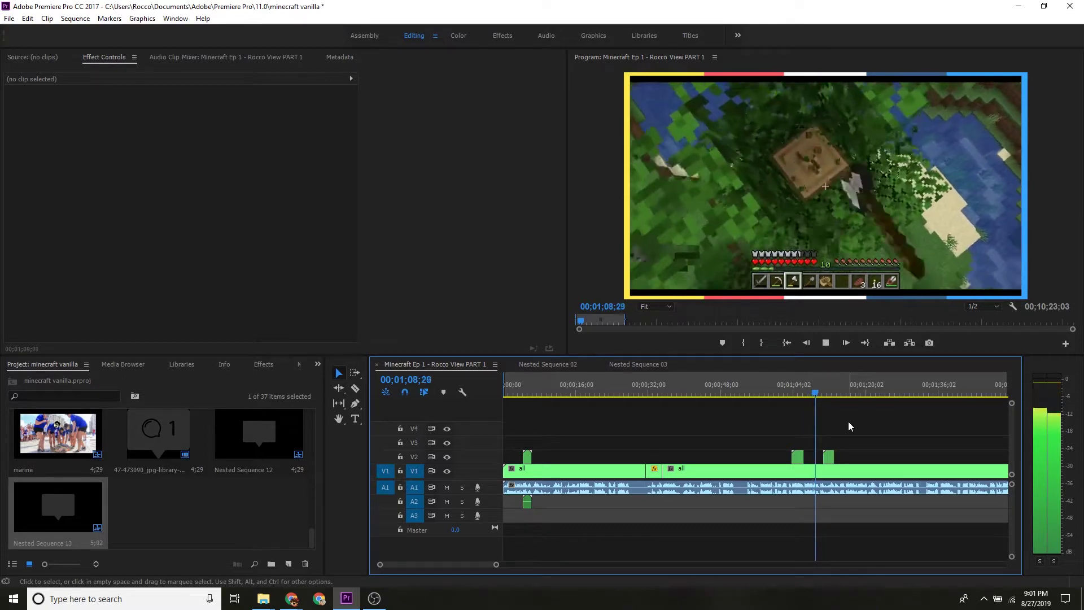
On the fish speech bubble's first frame, turn on the Scale stopwatch.
left_click(830, 457)
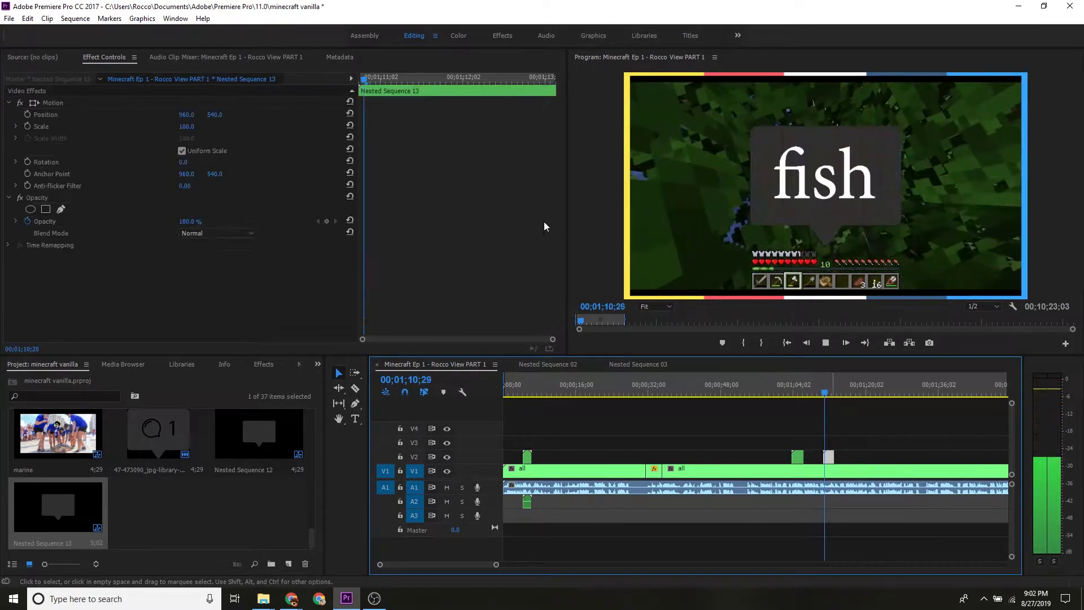
key("Left")
key("Left")
key("Left")
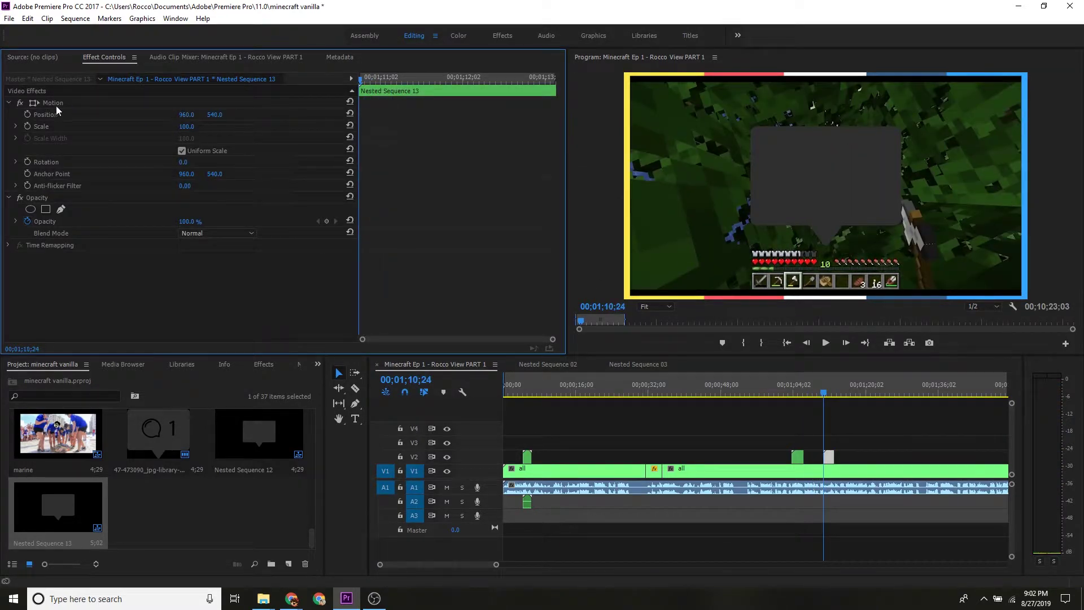
left_click(22, 127)
left_click(16, 127)
left_click(27, 125)
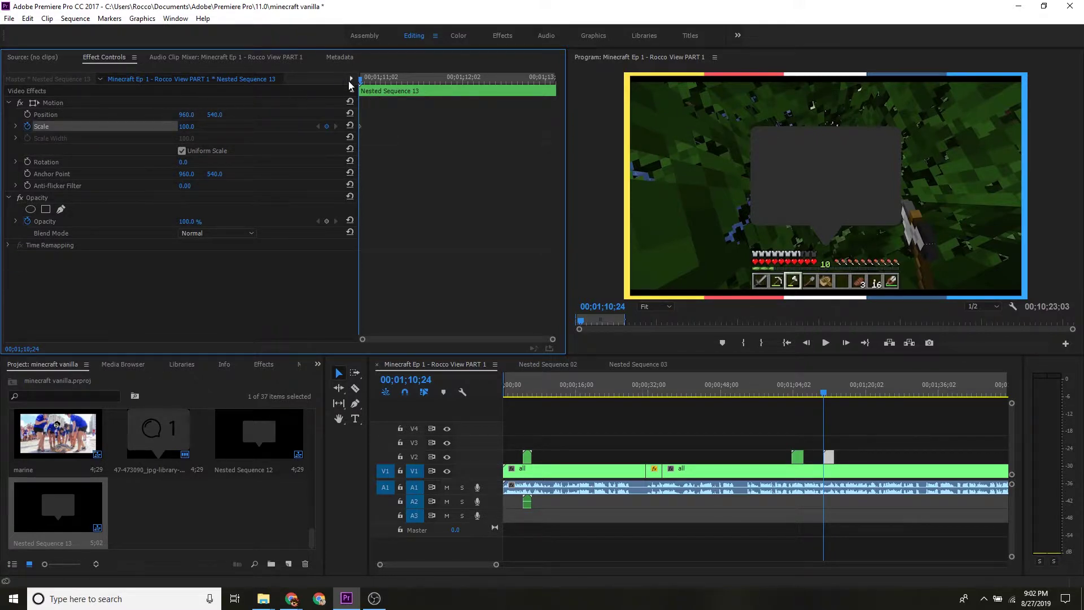
Set the bubble's Scale keyframes to 0 at the start, 105 overshoot, and 100 settled.
key("Right")
key("Right")
key("Right")
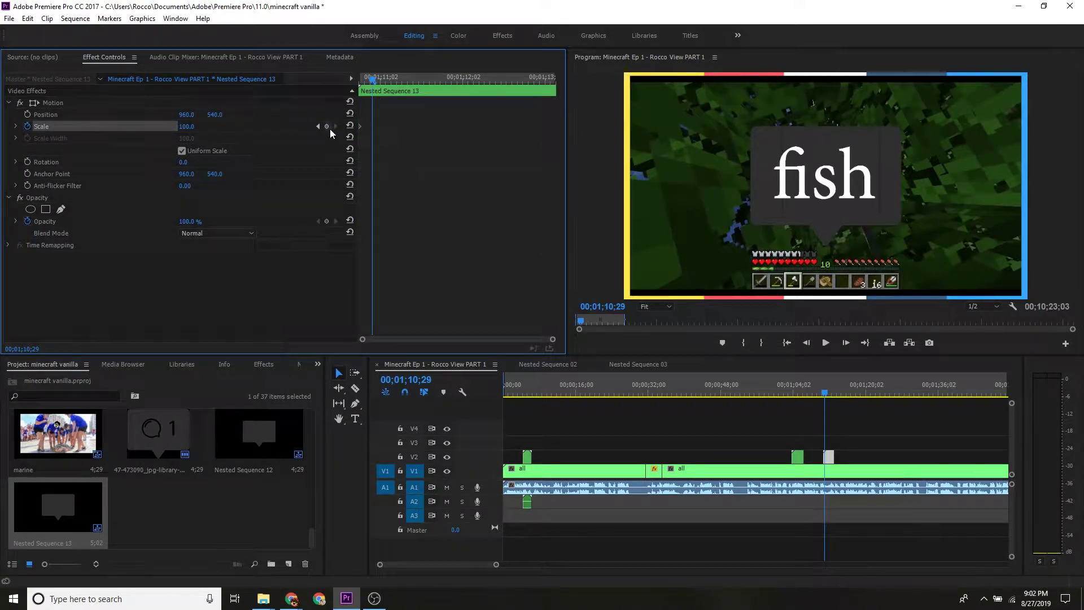
key("Right")
key("Right")
key("Right")
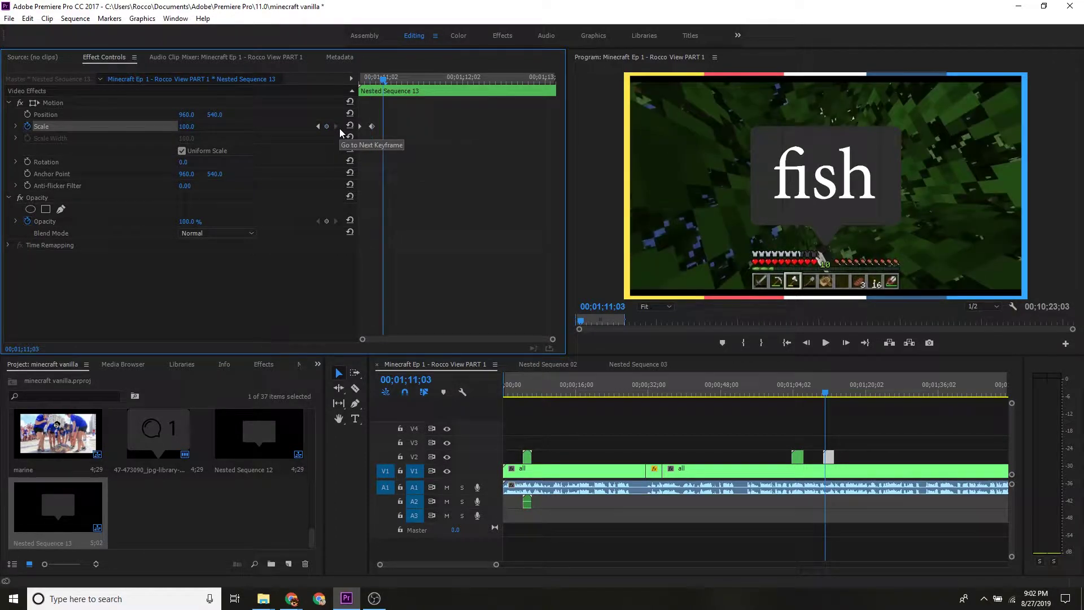
left_click(326, 126)
left_click(317, 126)
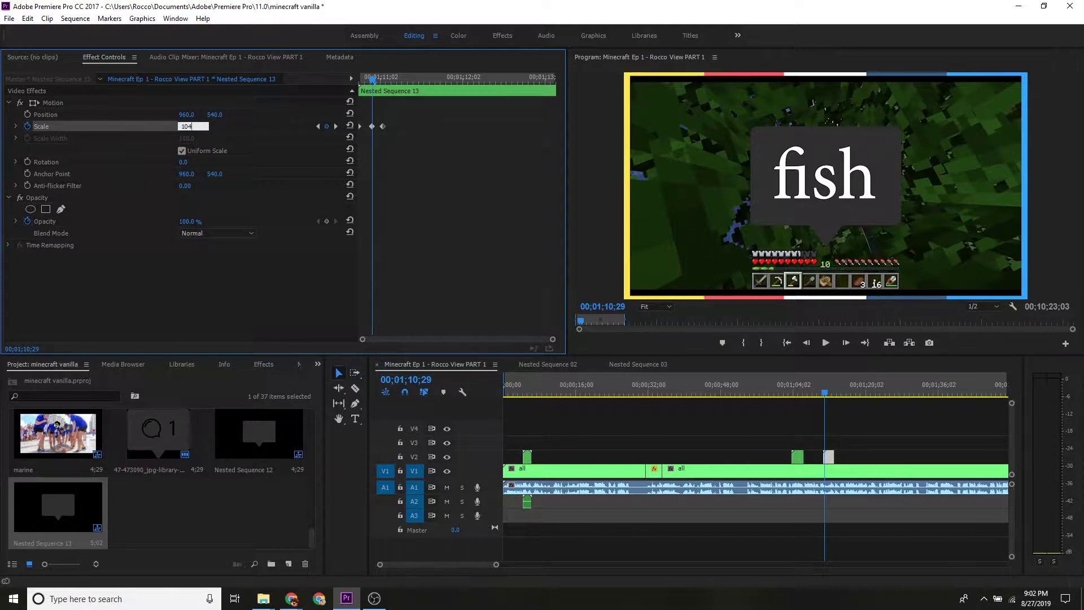
key("Return")
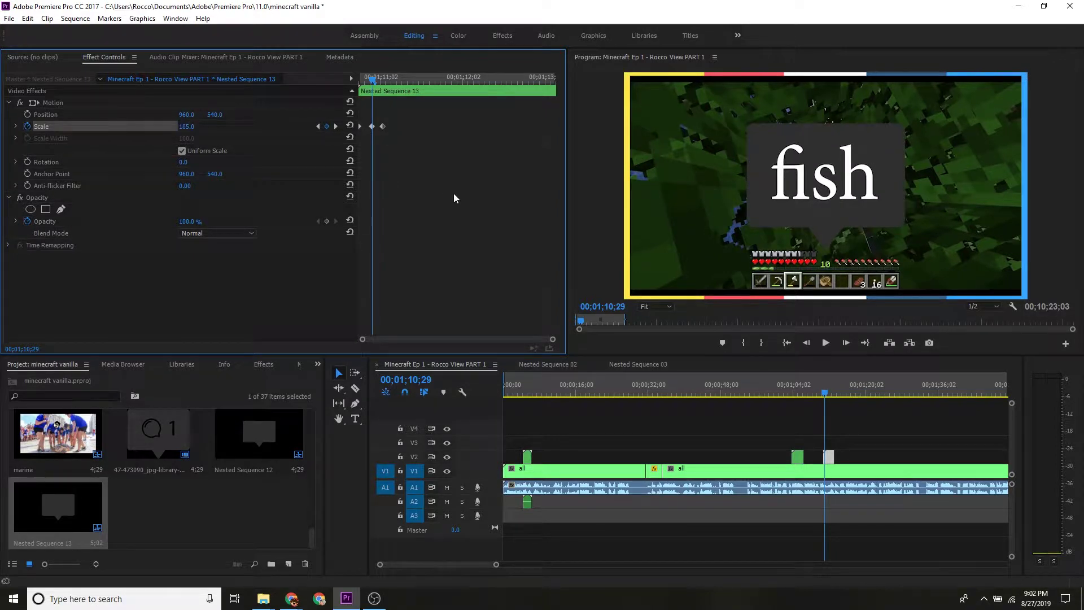
left_click(319, 127)
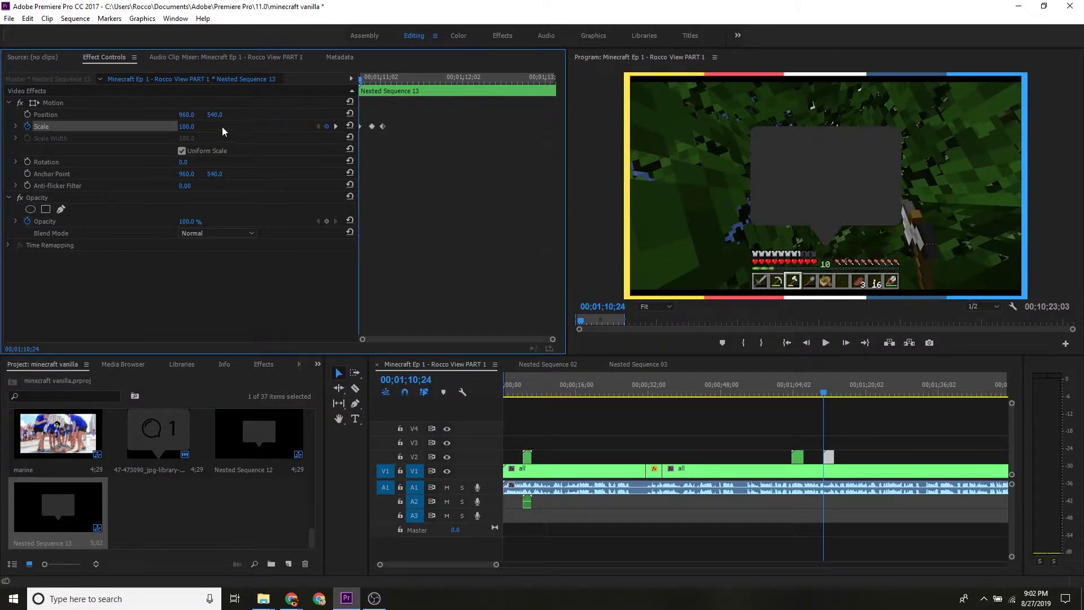
left_click(186, 126)
type("0")
key("Return")
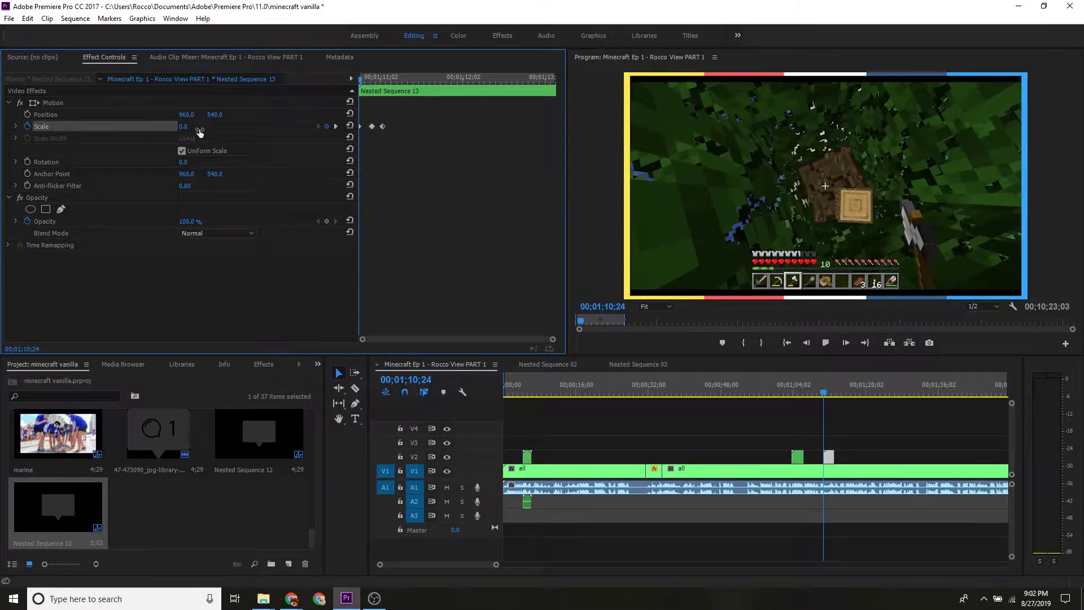
Play back the bubble pop-in and deselect the clip.
key("space")
left_click(822, 388)
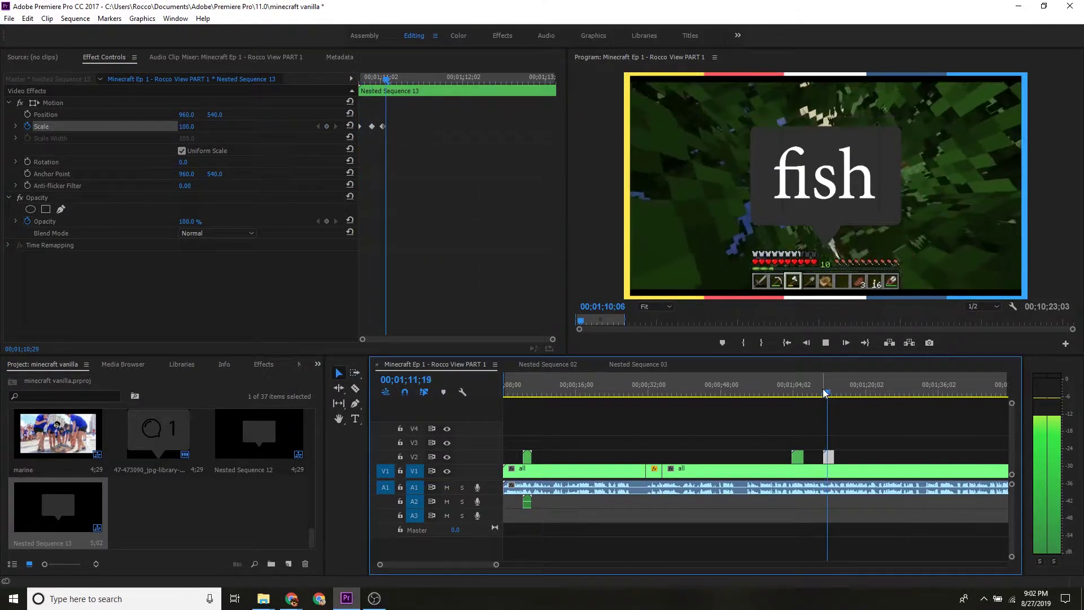
left_click(860, 436)
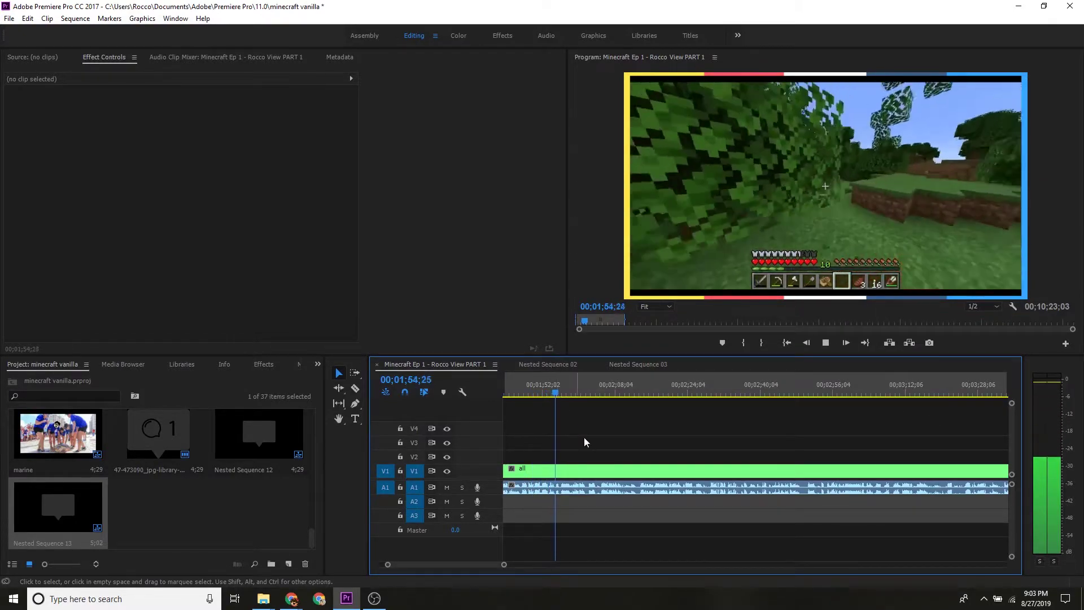
key("space")
left_click(548, 387)
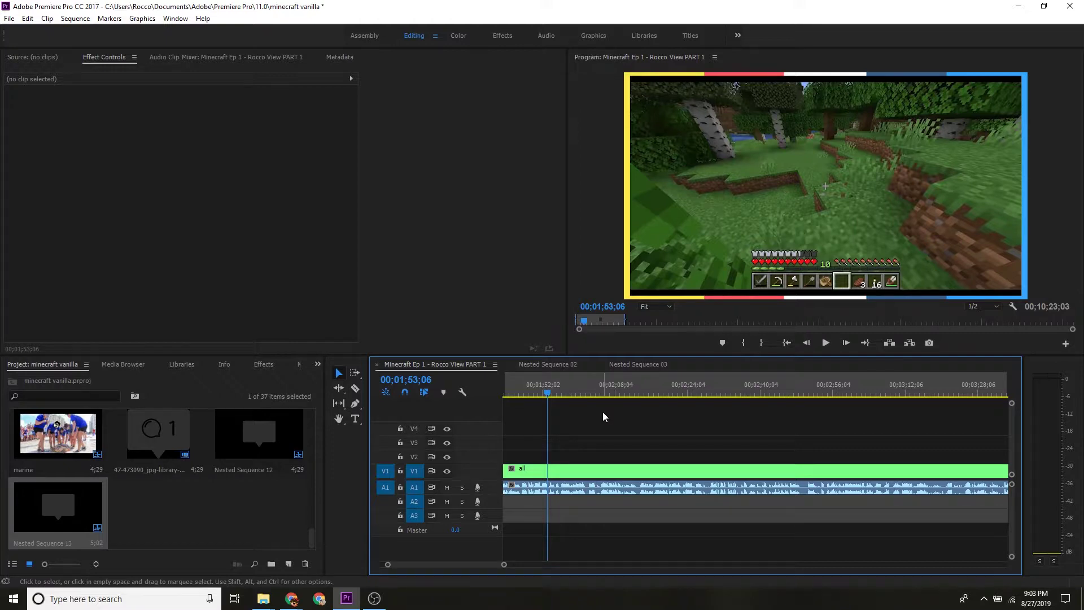
key("space")
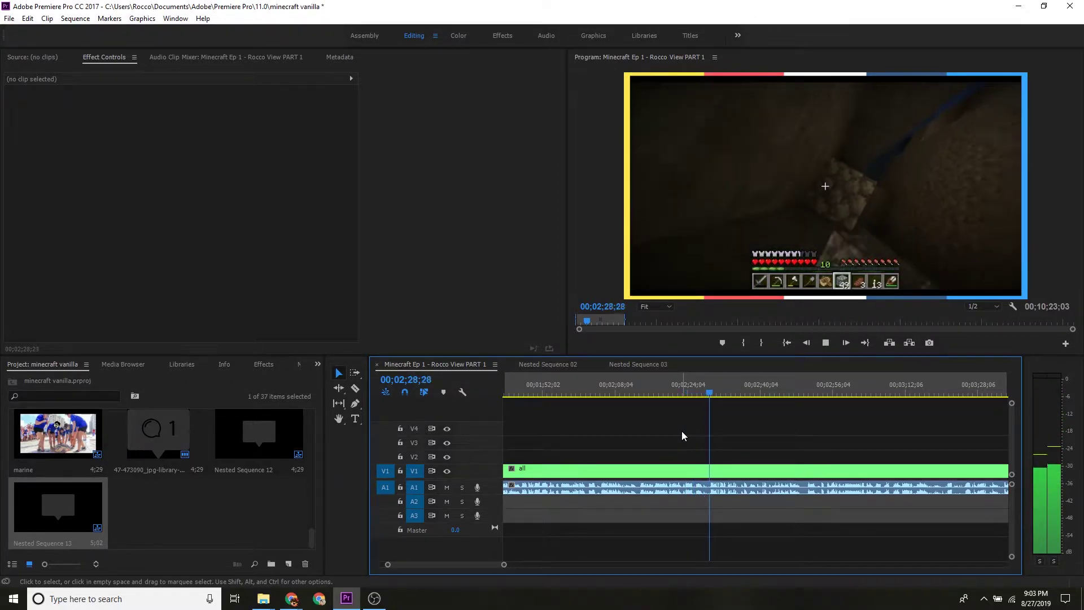
key("space")
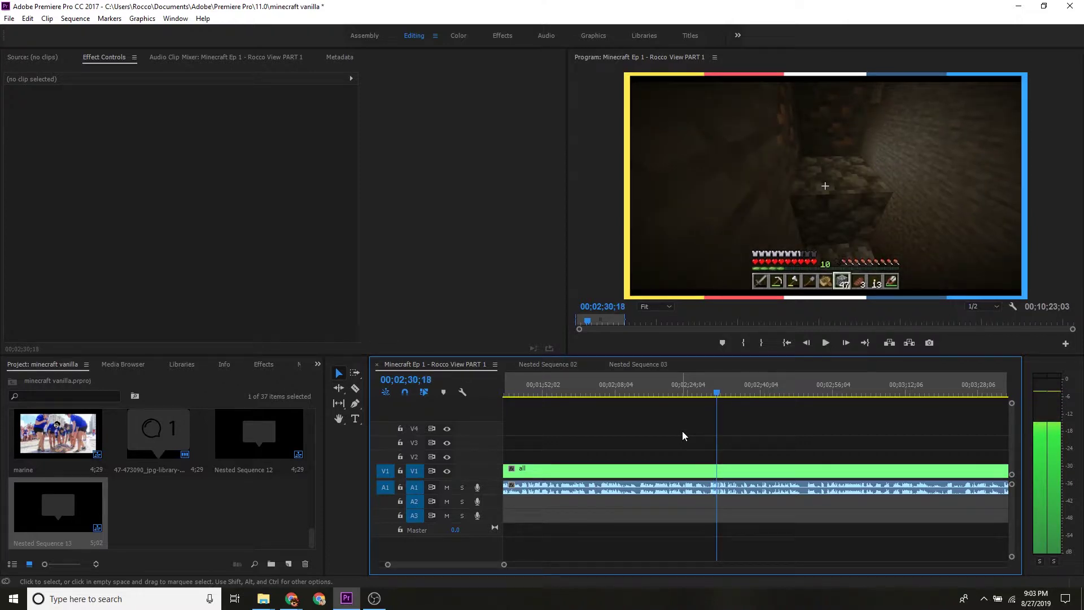
Replay the gameplay around 2;25–2;29 to find the moment to cut.
left_click(713, 388)
key("space")
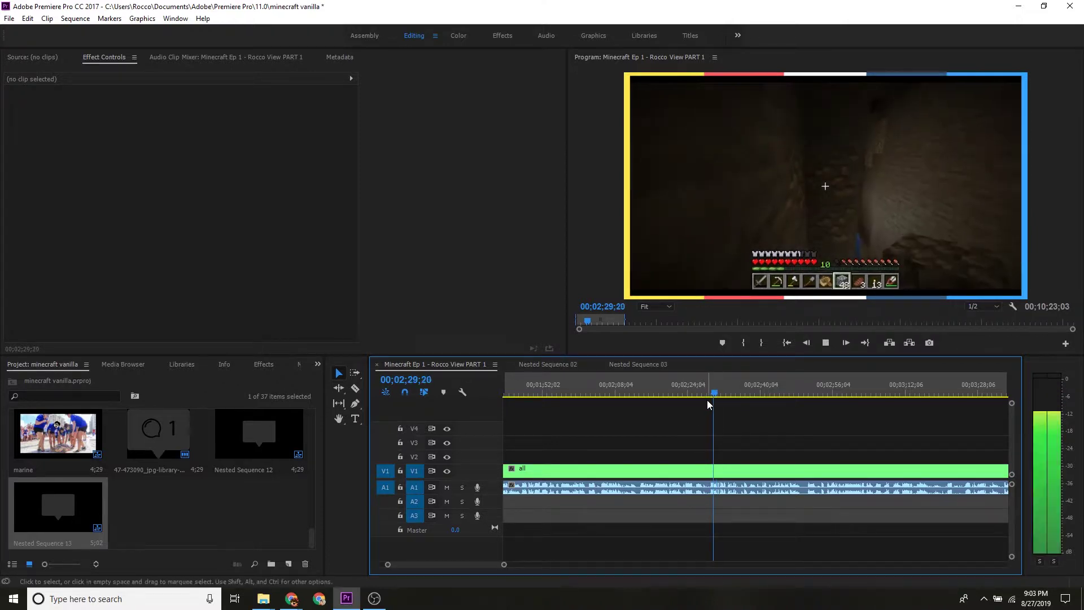
left_click(703, 392)
key("space")
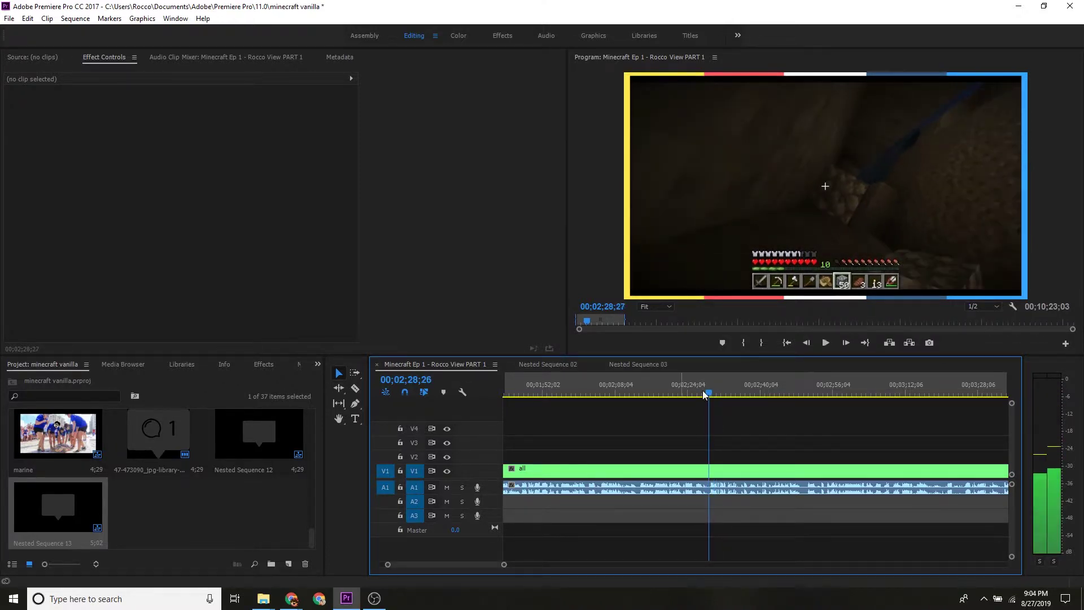
left_click(693, 393)
key("space")
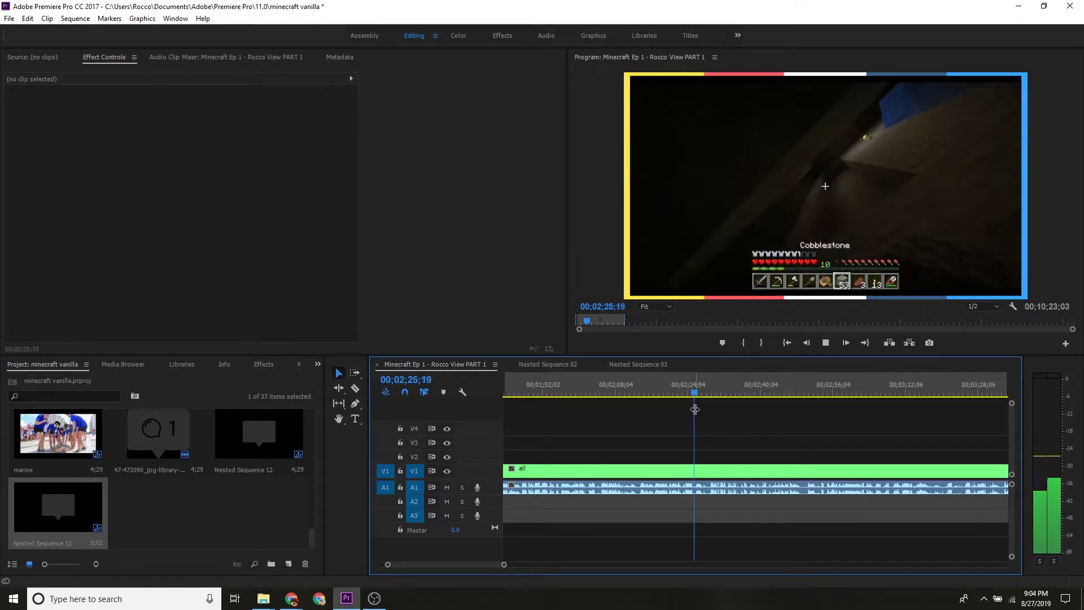
key("space")
key("space")
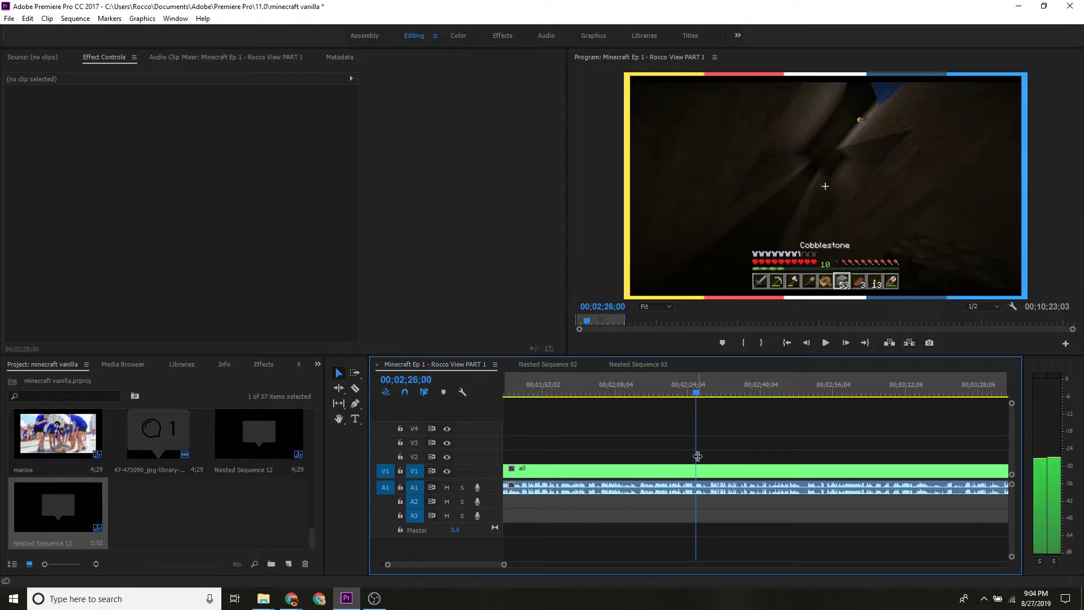
Razor the V1 clip at about 2;26 and 2;27, then select the short isolated piece.
key("c")
left_click(701, 471)
key("v")
key("space")
key("c")
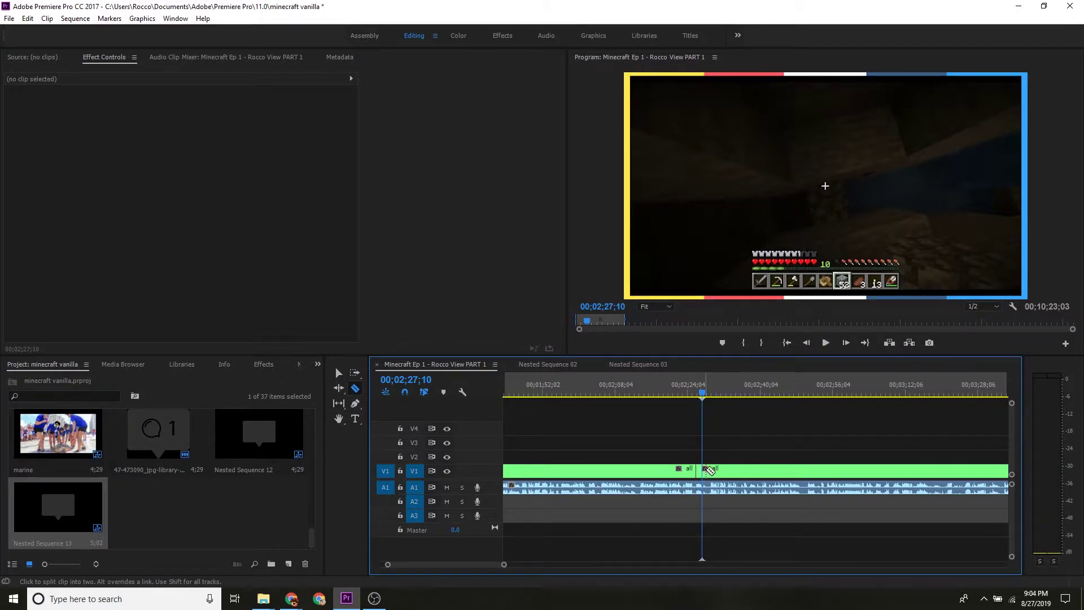
key("space")
key("v")
key("space")
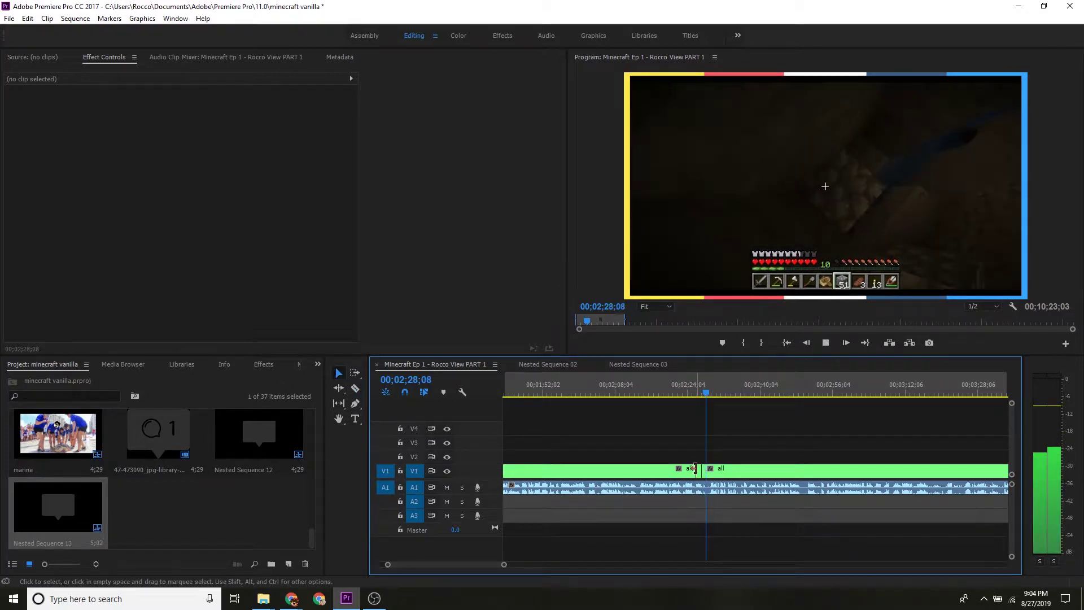
left_click(698, 473)
left_click_drag(452, 87, 312, 89)
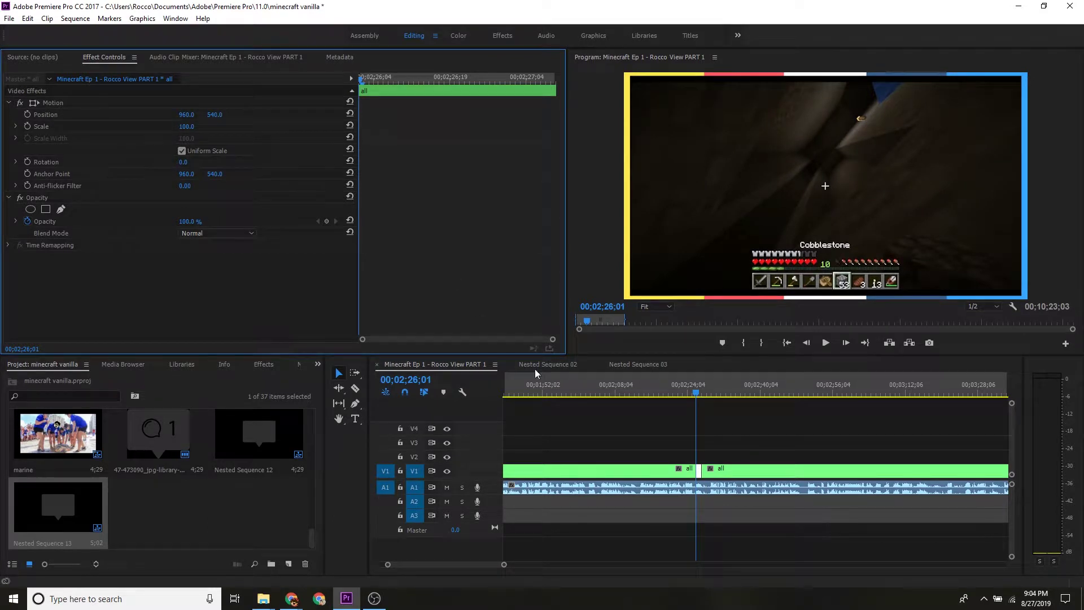
Enable Position, Scale and Rotation keyframes and set Rotation 9°, Scale 68 a few frames in.
left_click_drag(350, 76, 475, 56)
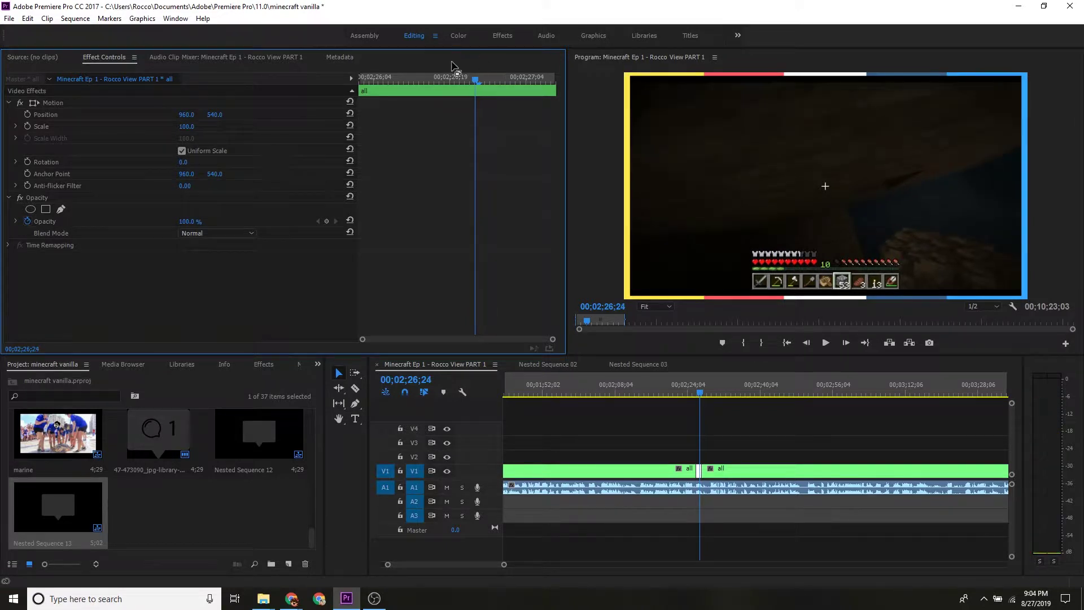
left_click(28, 128)
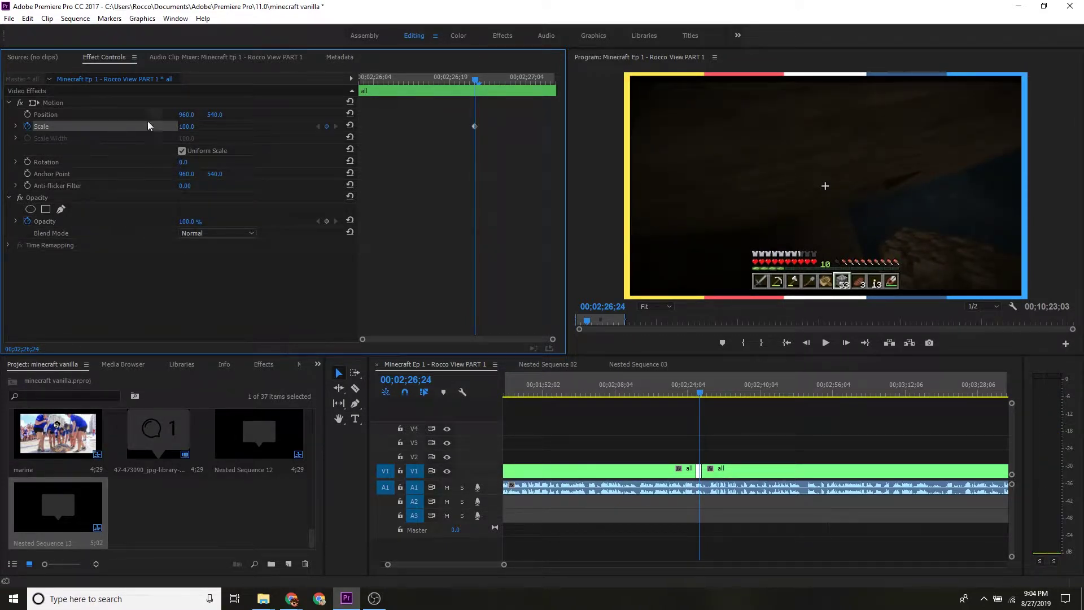
left_click(27, 114)
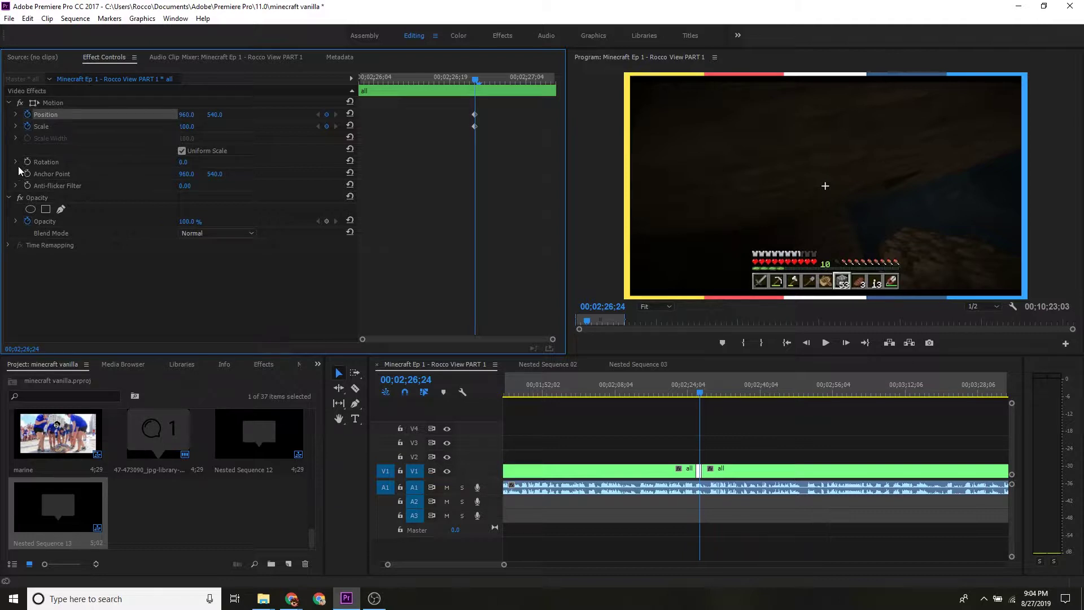
left_click(27, 162)
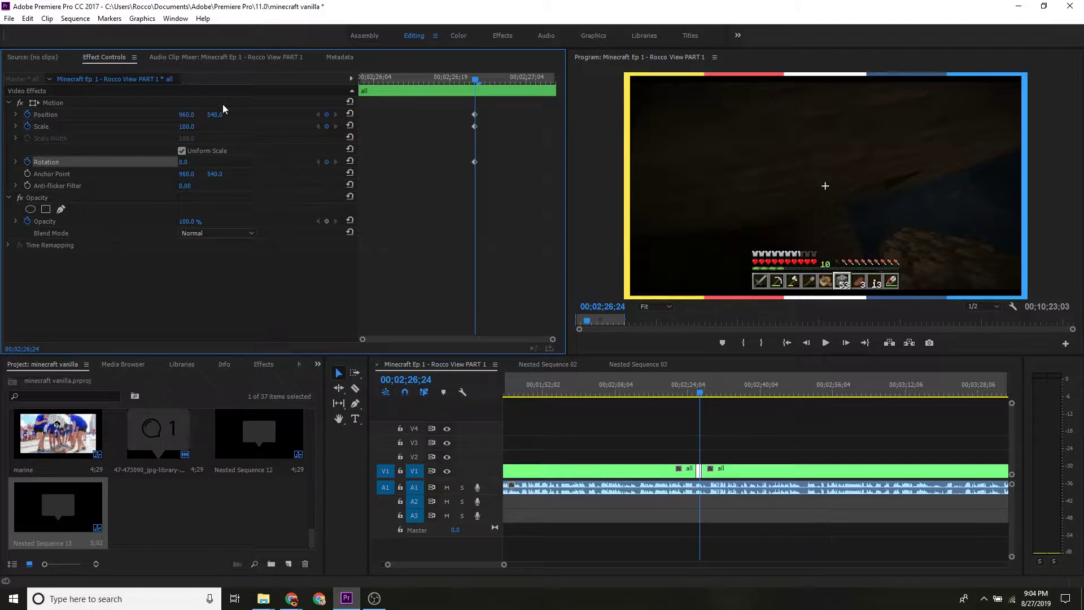
left_click_drag(183, 162, 247, 114)
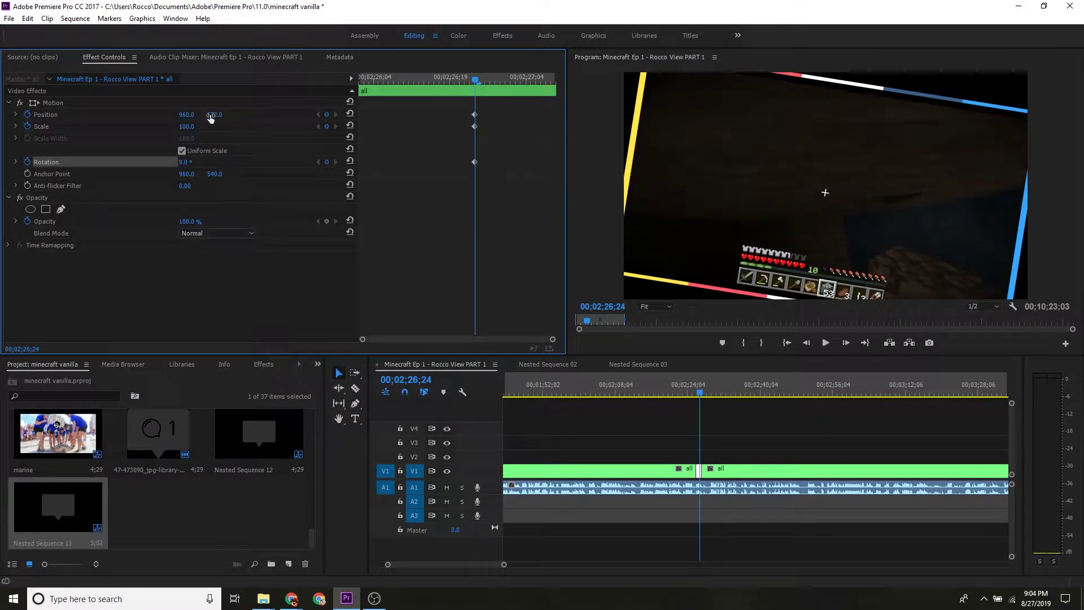
mouse_move(185, 126)
left_mouse_down()
mouse_move(382, 81)
mouse_move(310, 86)
left_mouse_up()
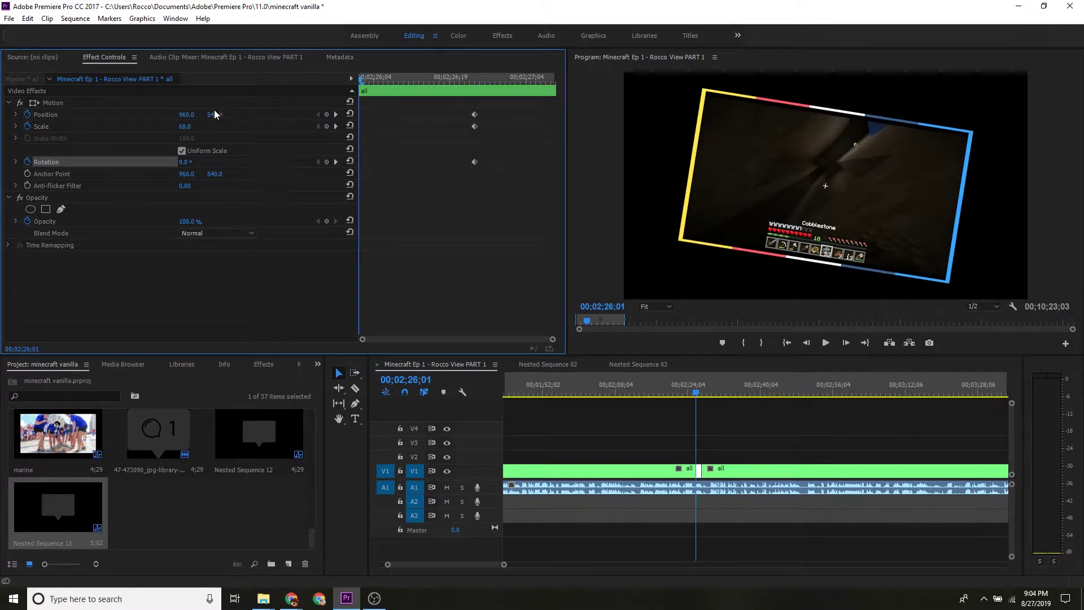
At clip start set Scale 843, Rotation -41°, raised Position; play it and hold Position at 26;27.
left_click_drag(187, 127, 323, 195)
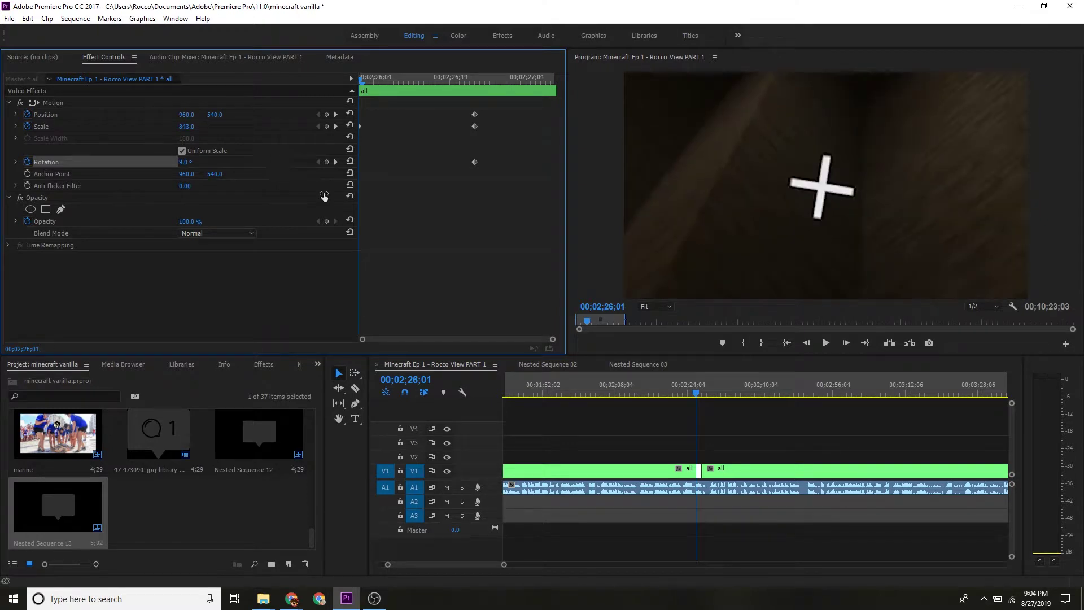
left_click_drag(188, 165, 160, 164)
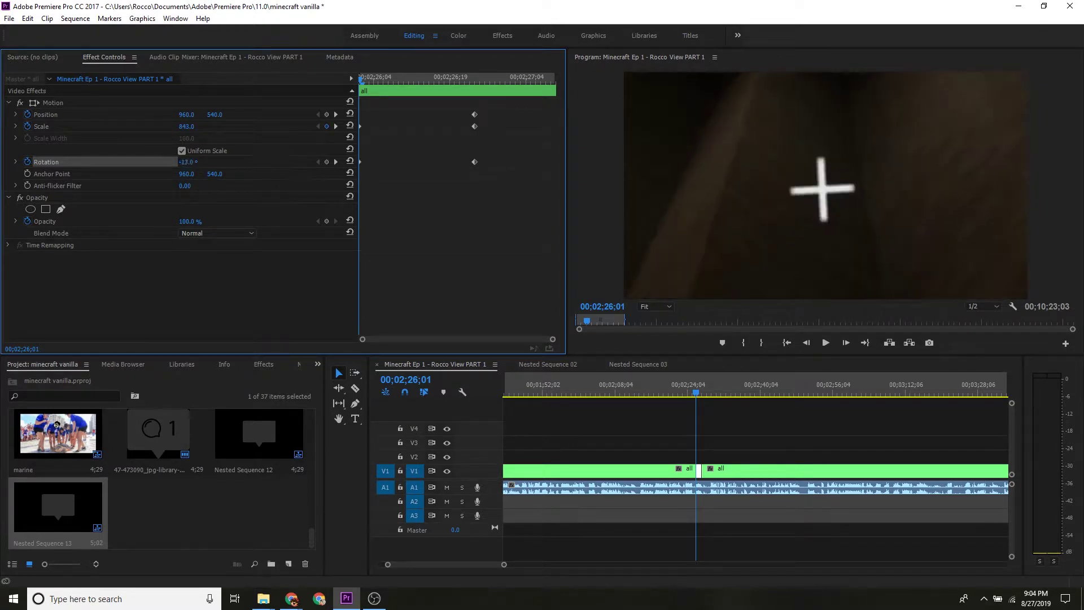
left_click_drag(214, 114, 85, 115)
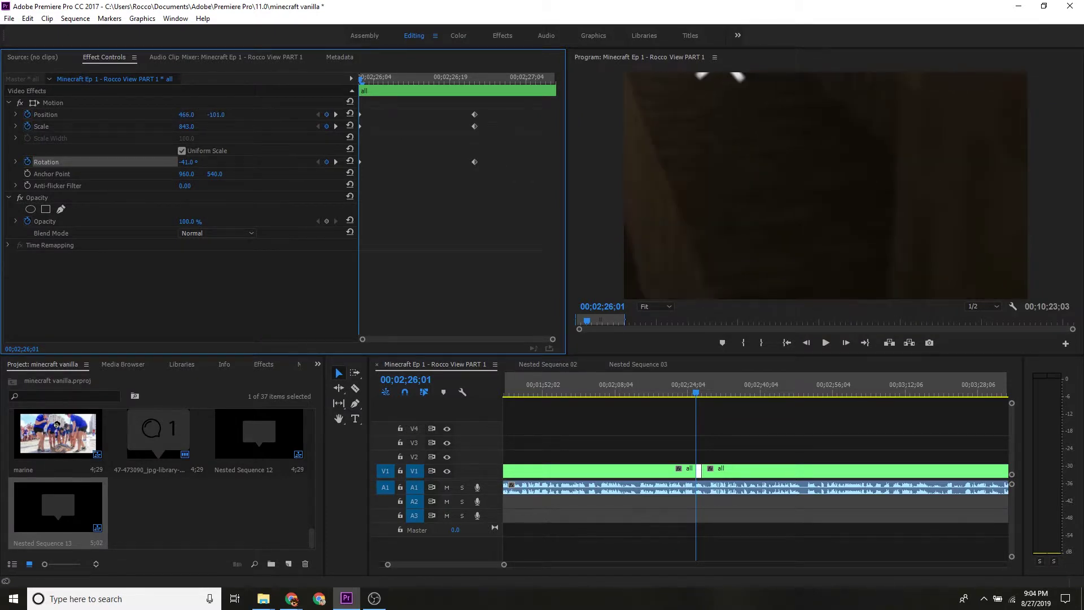
key("space")
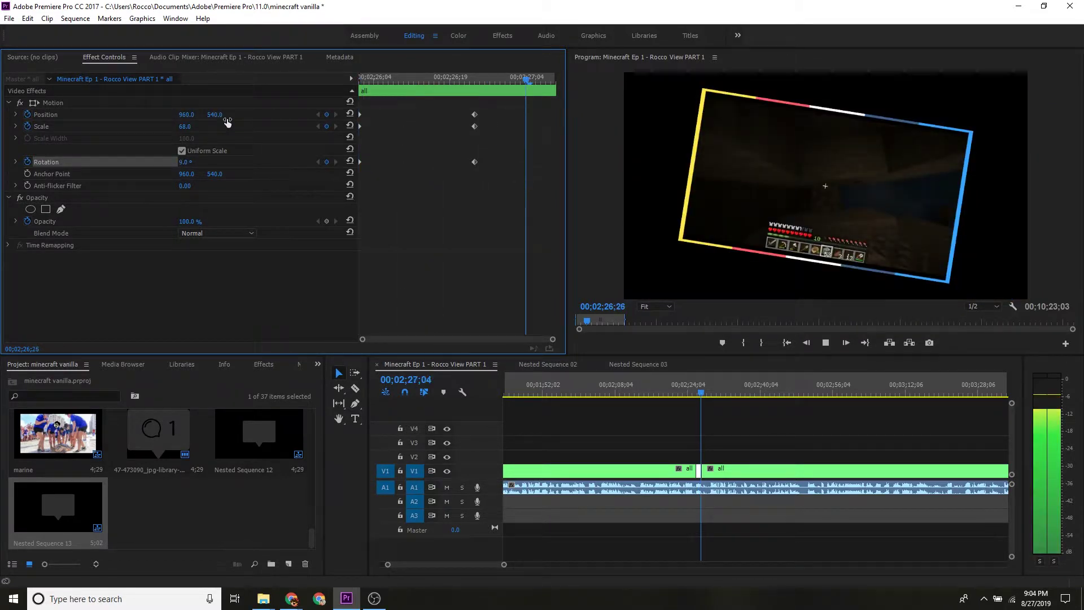
left_click_drag(480, 77, 515, 66)
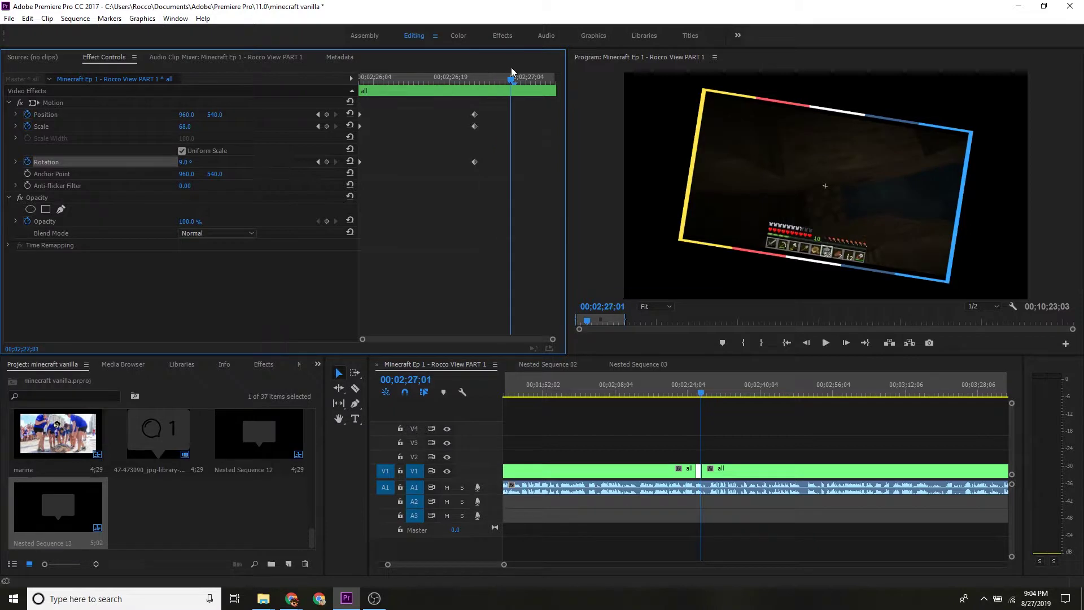
mouse_move(515, 66)
left_mouse_down()
mouse_move(565, 75)
mouse_move(472, 78)
mouse_move(490, 73)
left_mouse_up()
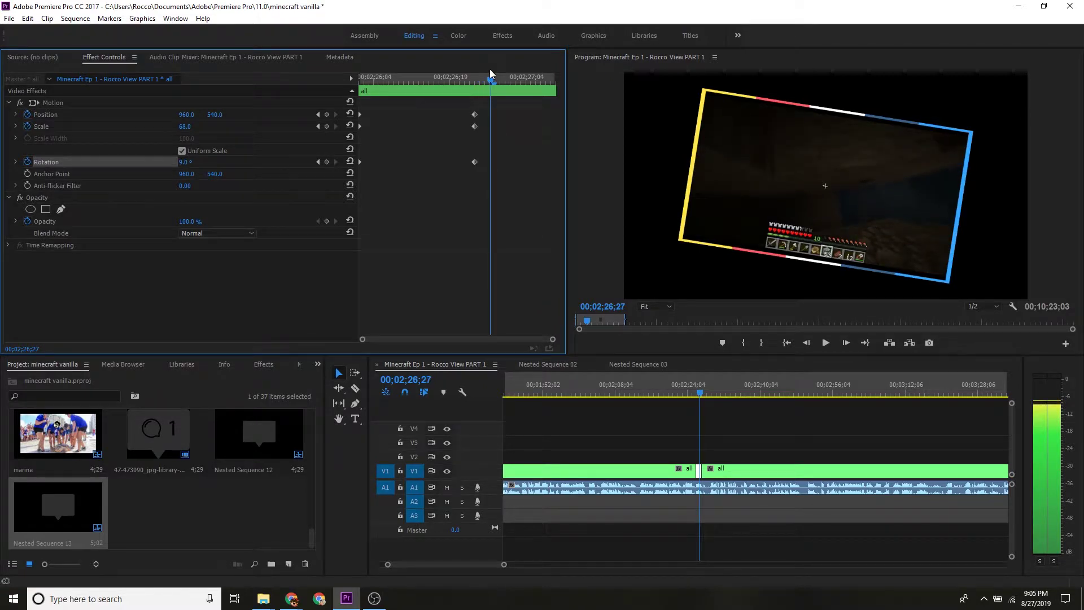
left_click(327, 114)
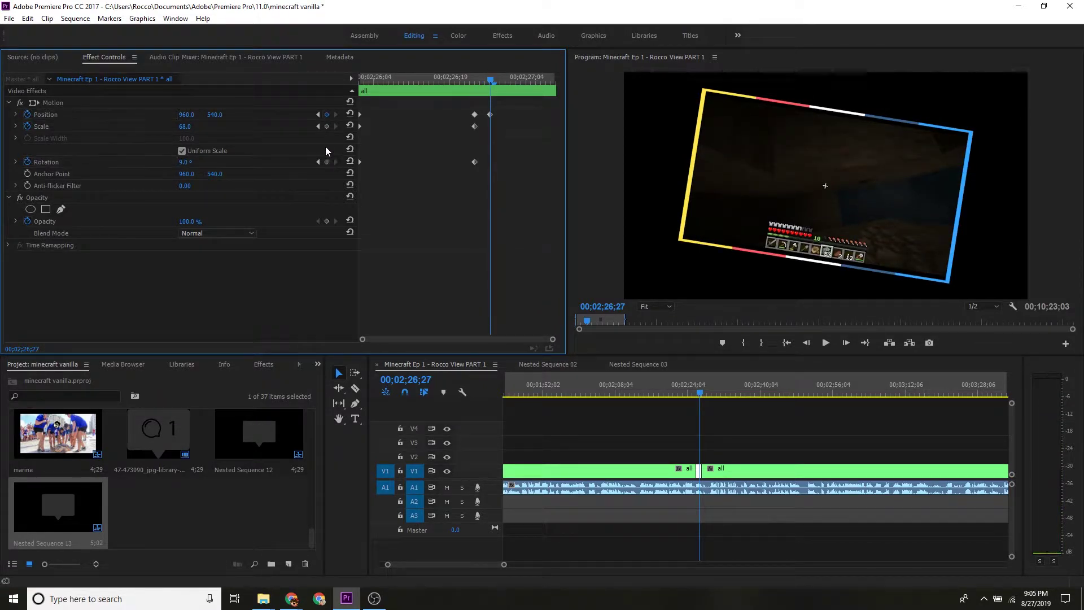
Add hold keyframes, then end the clip at 27;09 with Scale 100 and Rotation 0°.
left_click(327, 126)
left_click(327, 161)
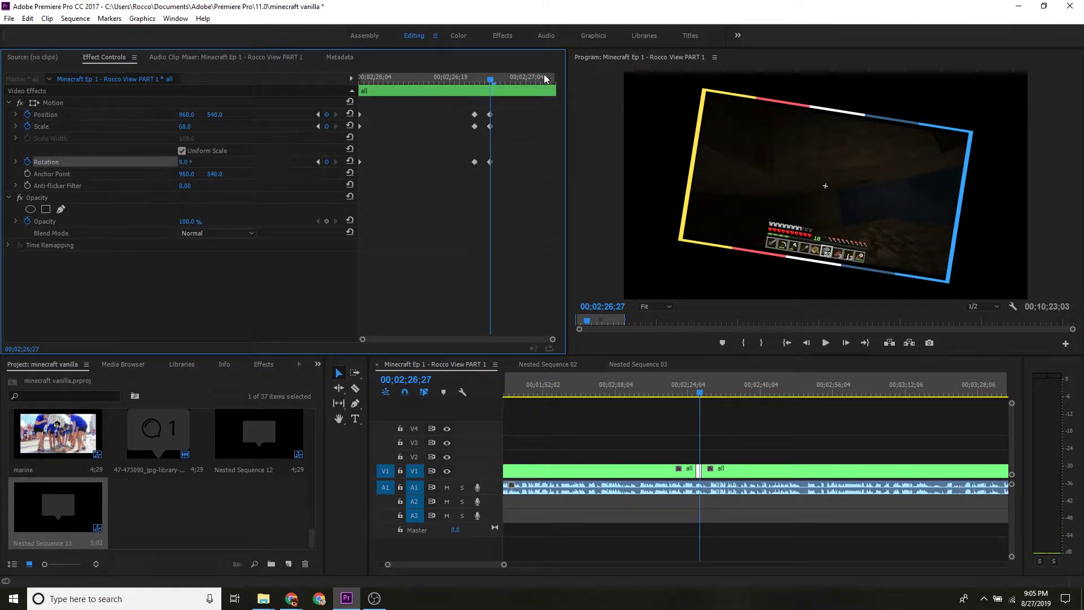
left_click_drag(526, 73, 596, 65)
left_click(350, 114)
left_click(349, 126)
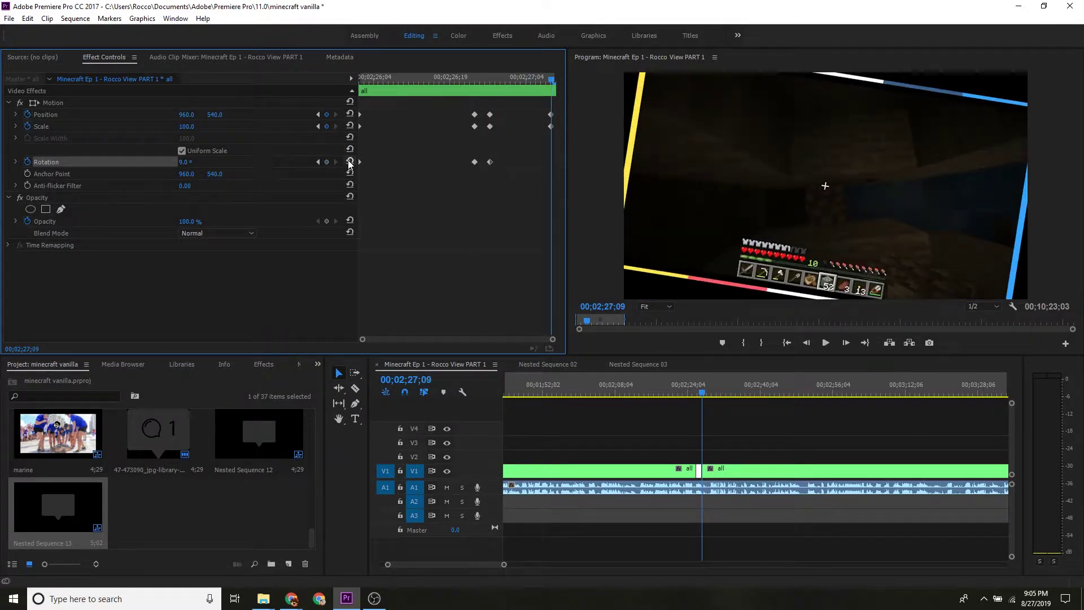
left_click(350, 162)
Review the zoom animation and delete two columns of middle keyframes to simplify it.
left_click(368, 75)
key("space")
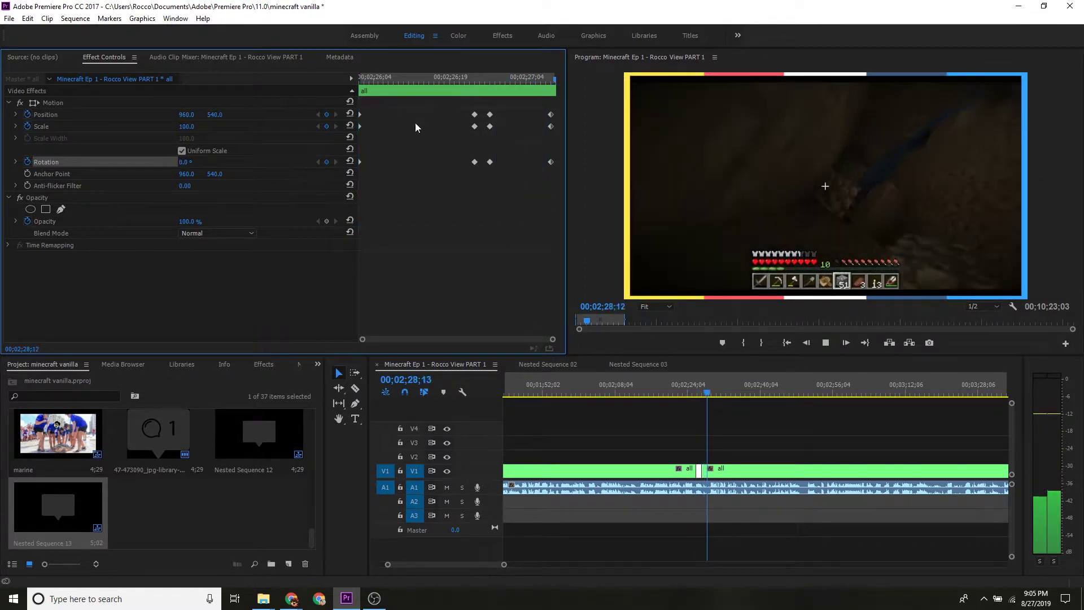
left_click_drag(452, 76, 473, 66)
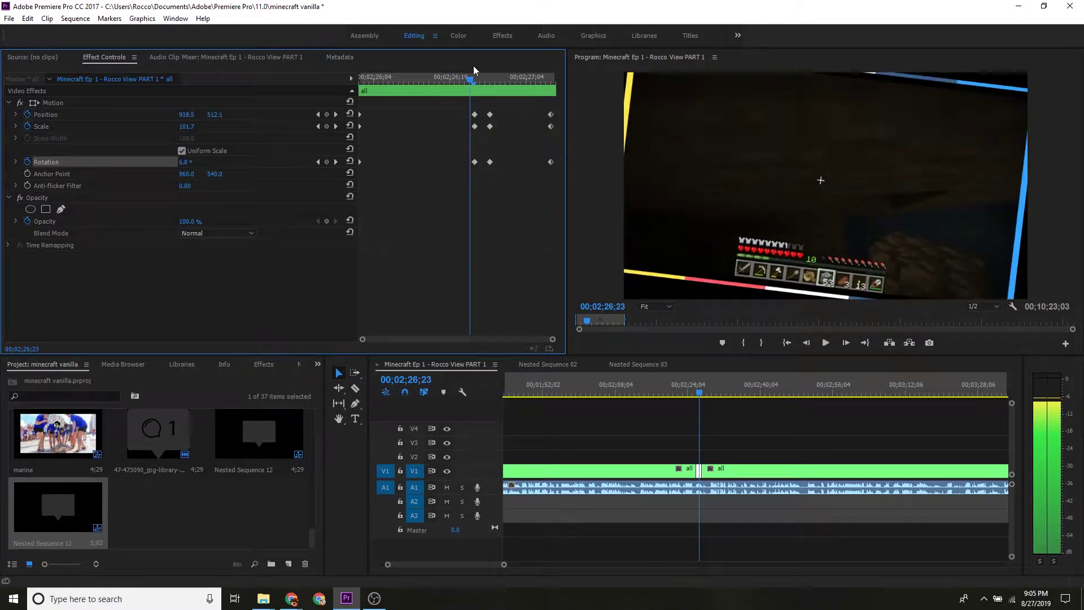
mouse_move(473, 66)
left_mouse_down()
mouse_move(403, 76)
mouse_move(412, 70)
left_mouse_up()
left_click_drag(433, 164, 476, 118)
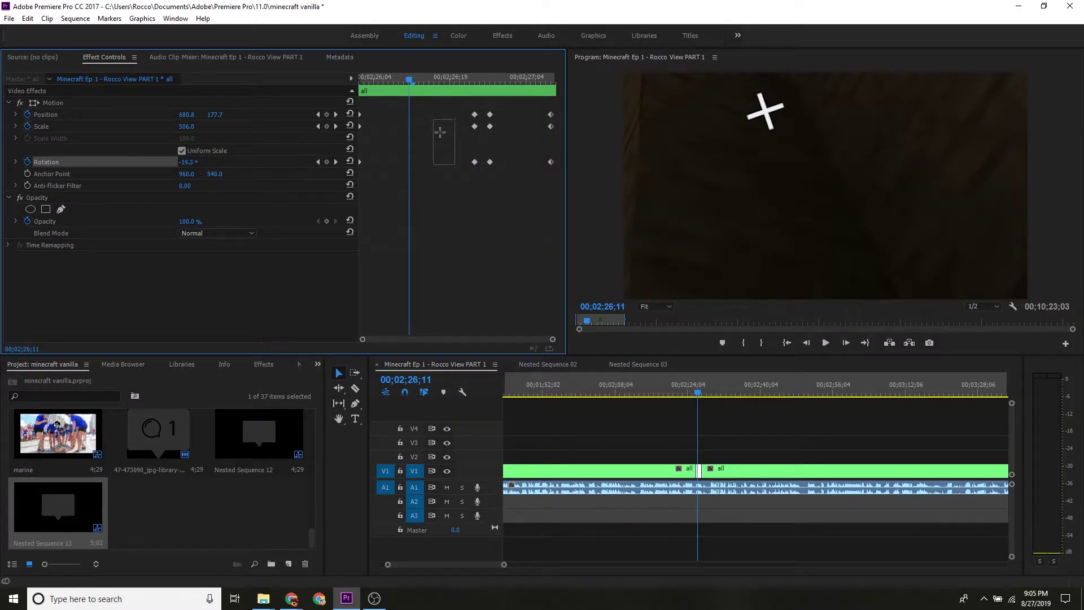
left_click_drag(410, 97, 459, 66)
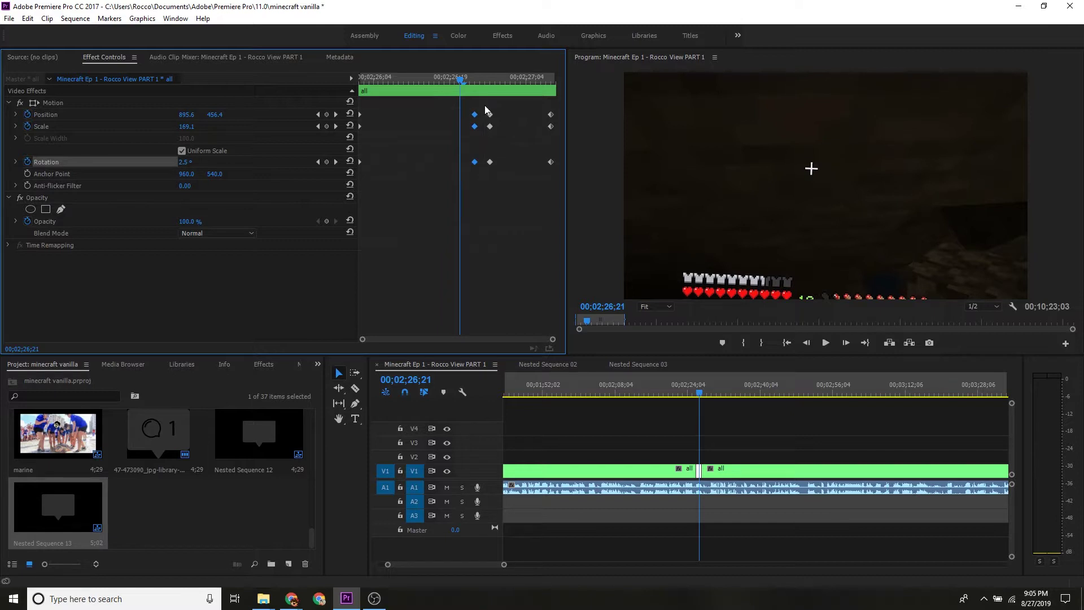
key("Delete")
left_click_drag(483, 191, 495, 103)
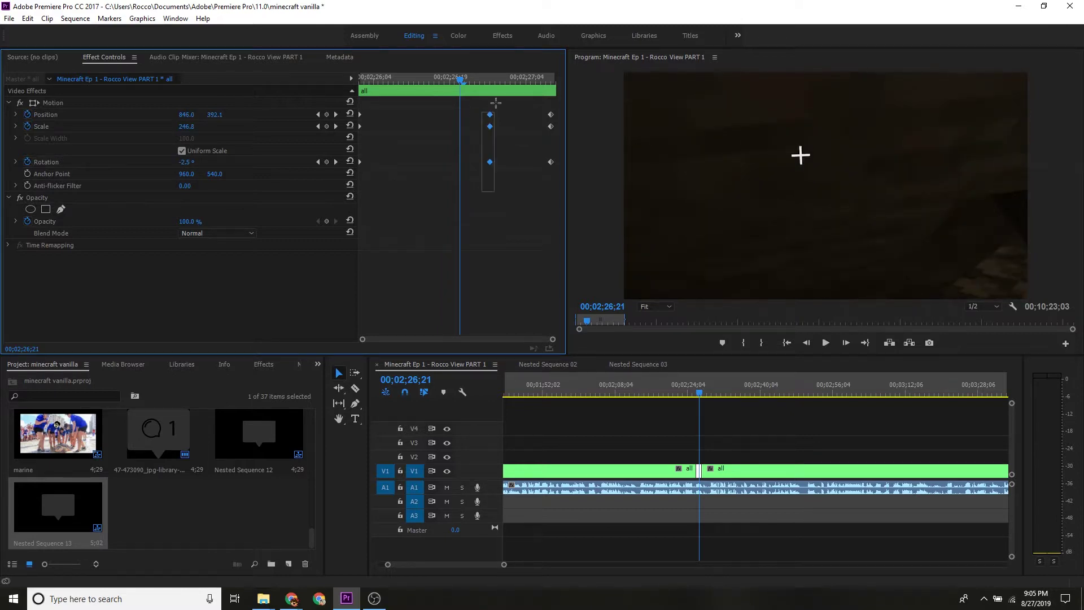
key("Delete")
Move the final zoom keyframes to 00;02;27;00, play back the transition, and deselect.
key("space")
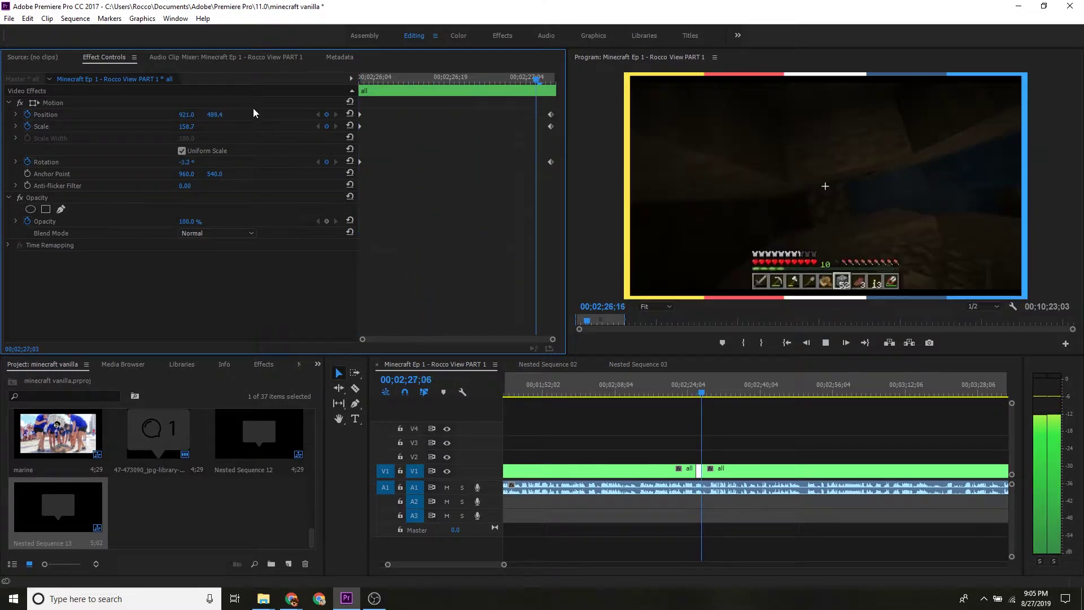
left_click_drag(527, 76, 505, 77)
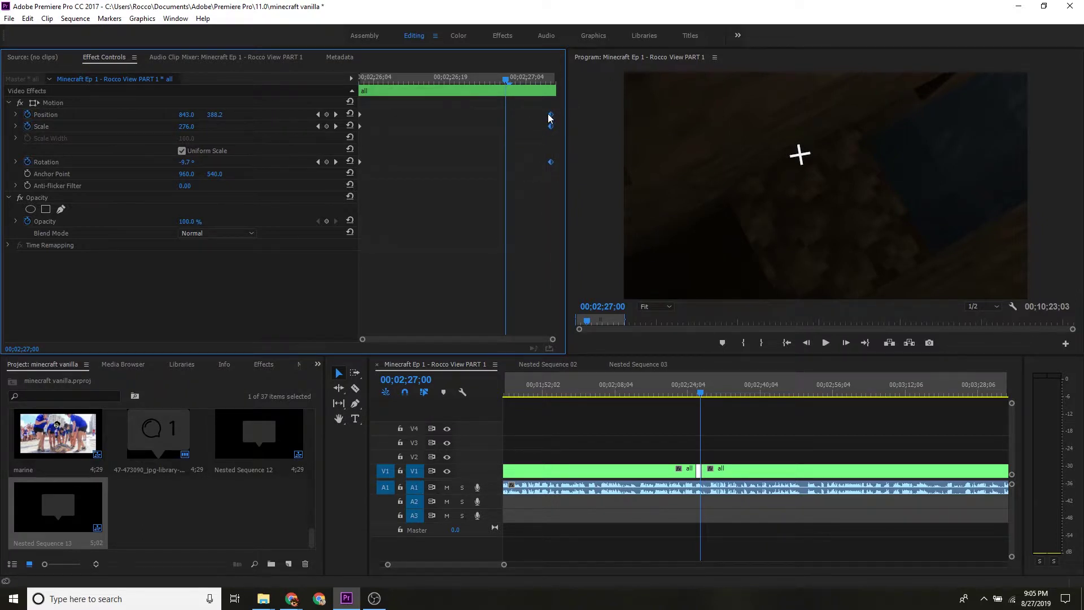
left_click_drag(545, 115, 502, 117)
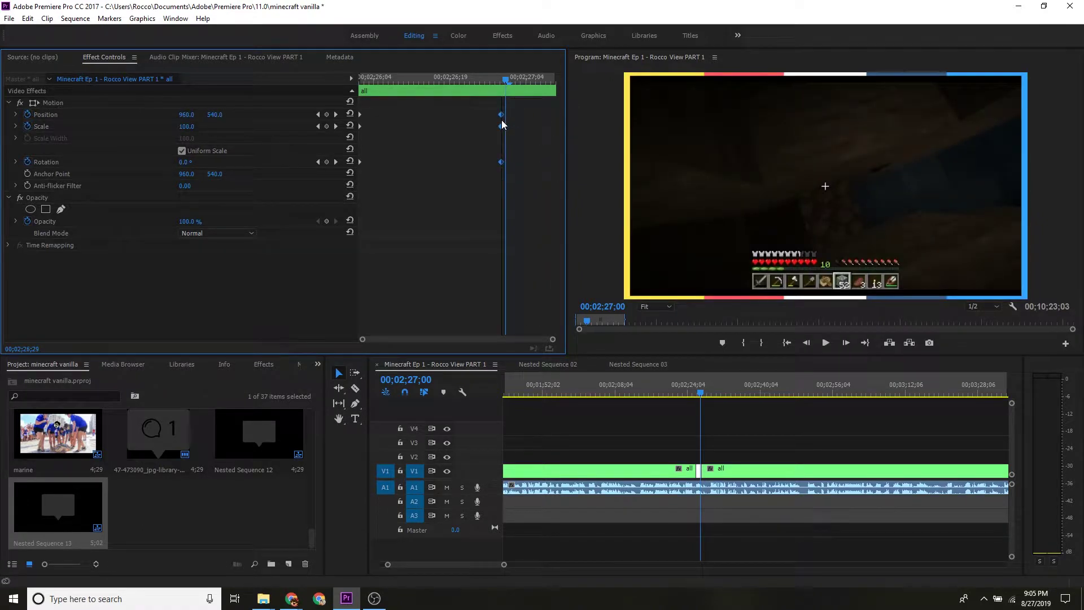
left_click(494, 79)
key("space")
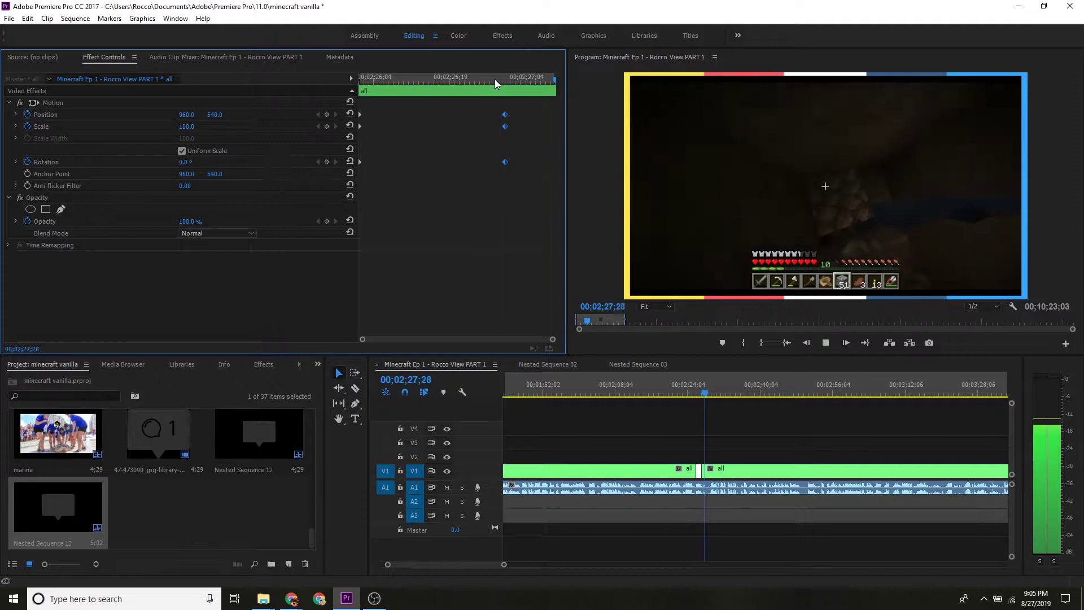
left_click(468, 76)
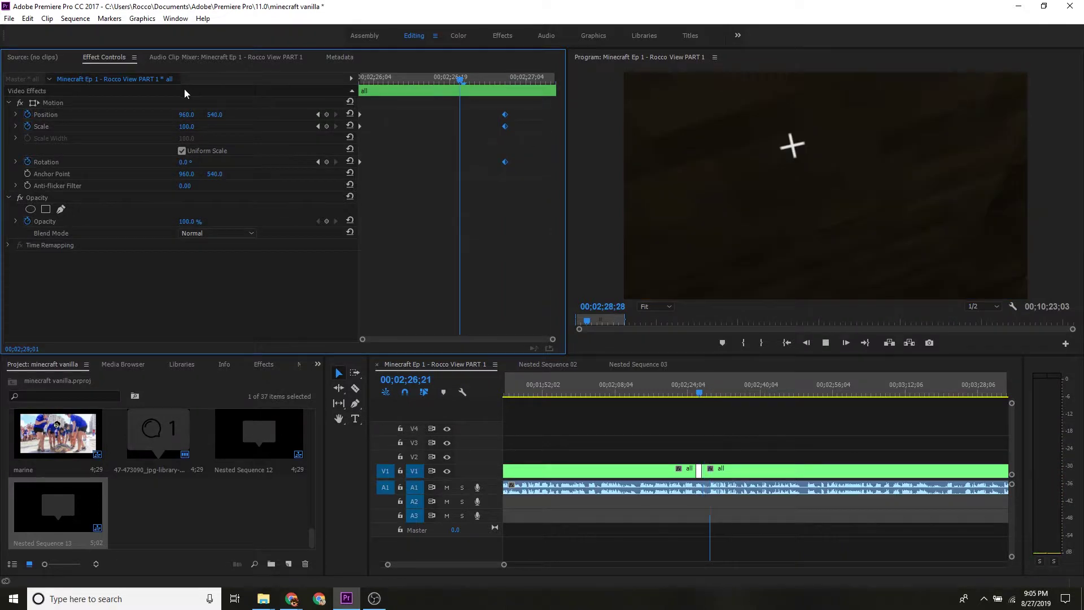
key("Up")
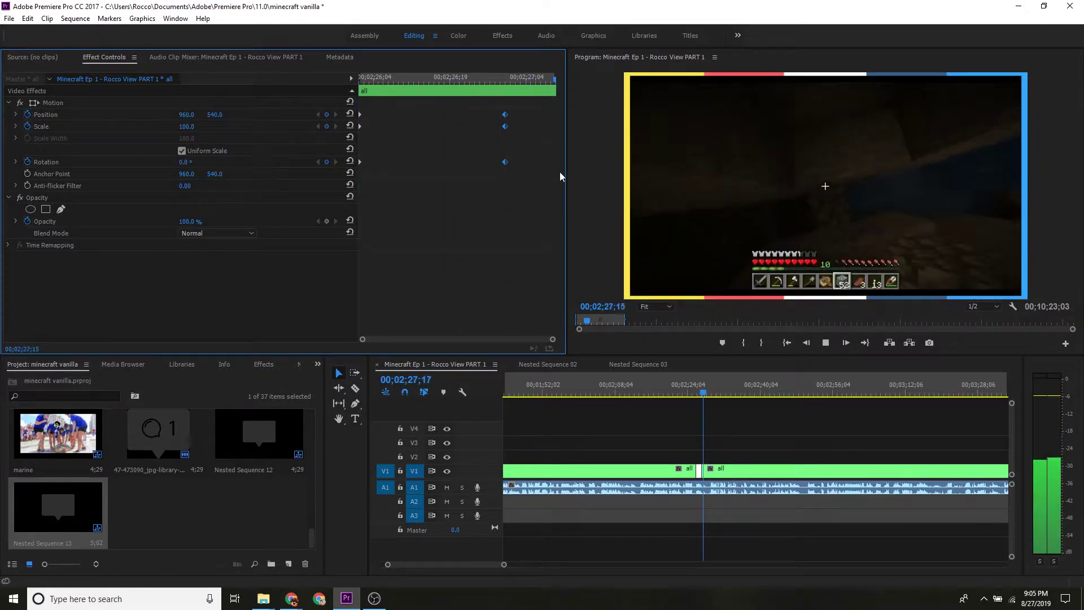
left_click(788, 446)
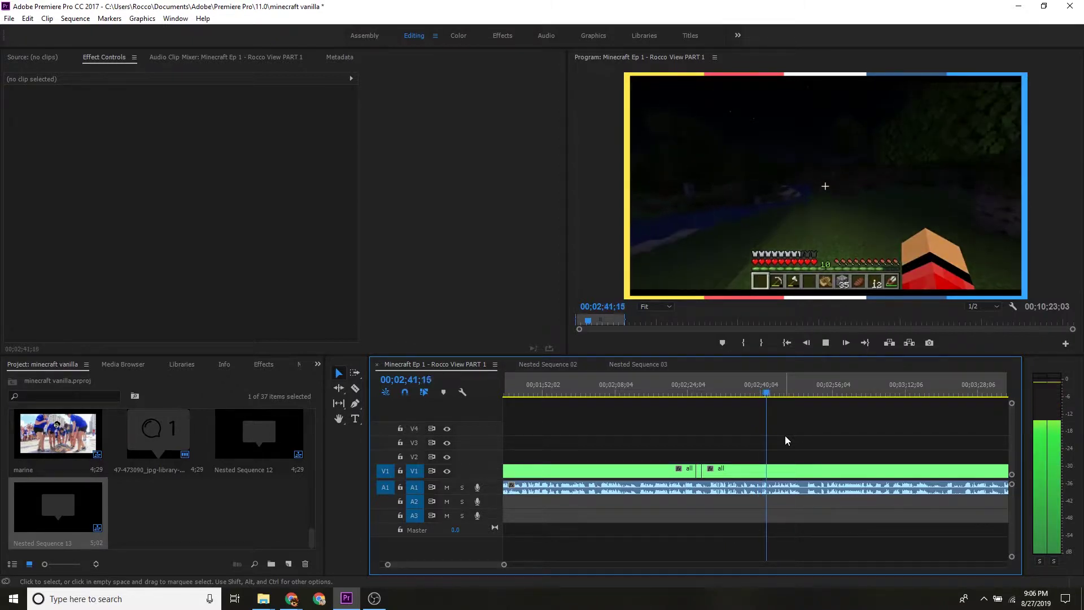
key("space")
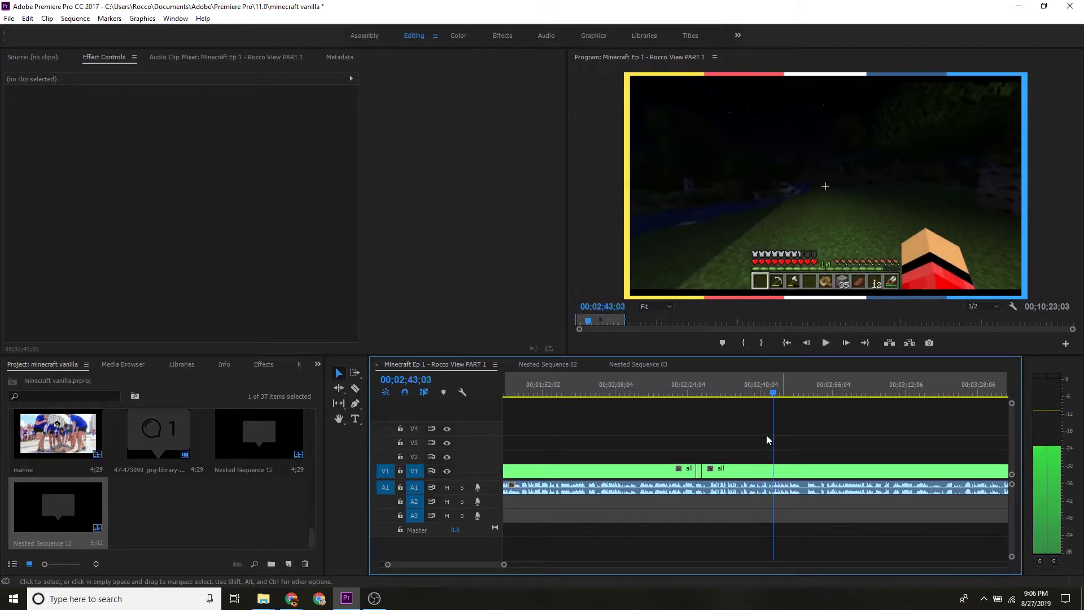
left_click(763, 386)
key("space")
key("space")
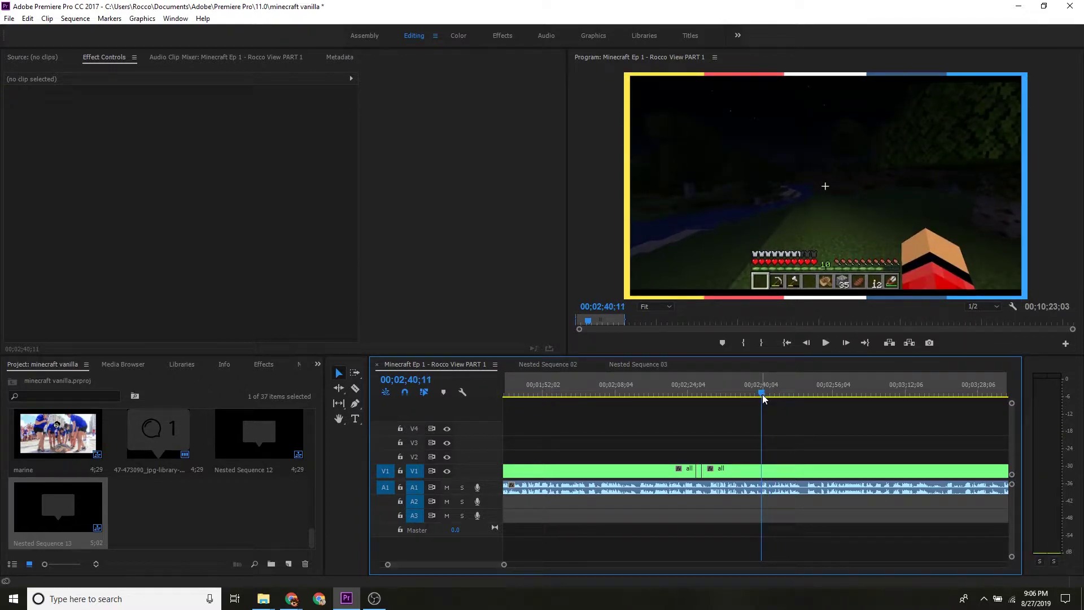
key("Right")
key("Left")
key("Right")
key("Left")
key("c")
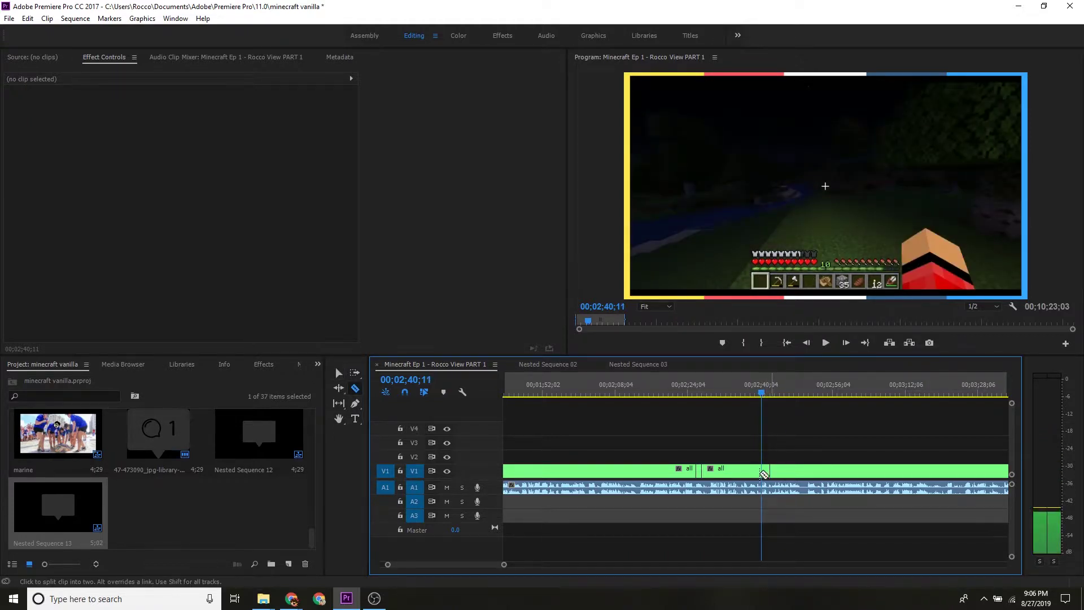
Cut the gameplay clip at 00;02;40;11, play onward, and undo a misplaced split.
left_click(763, 474)
key("v")
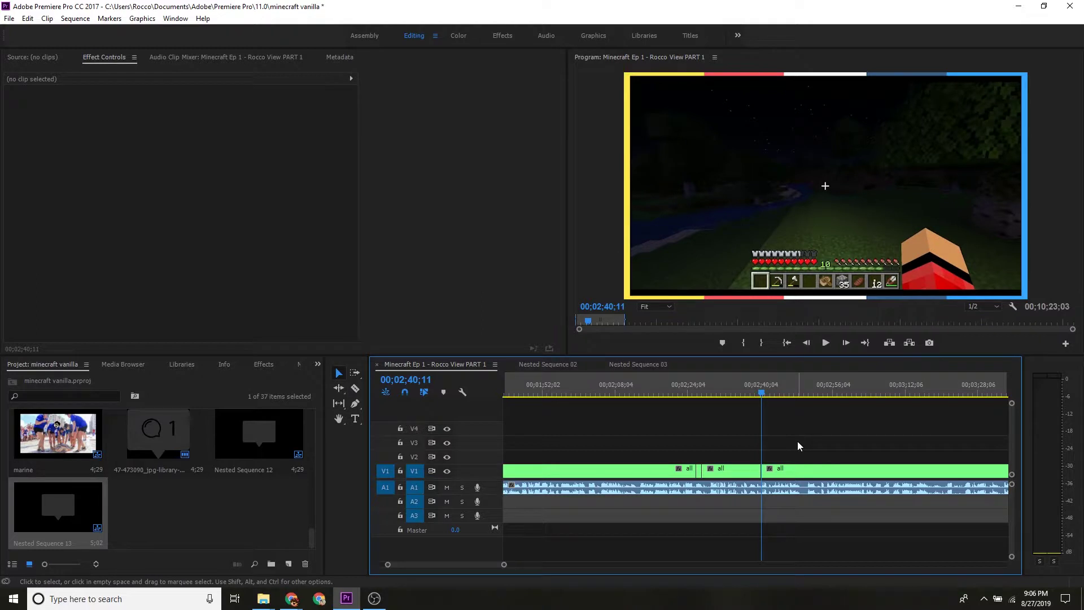
key("space")
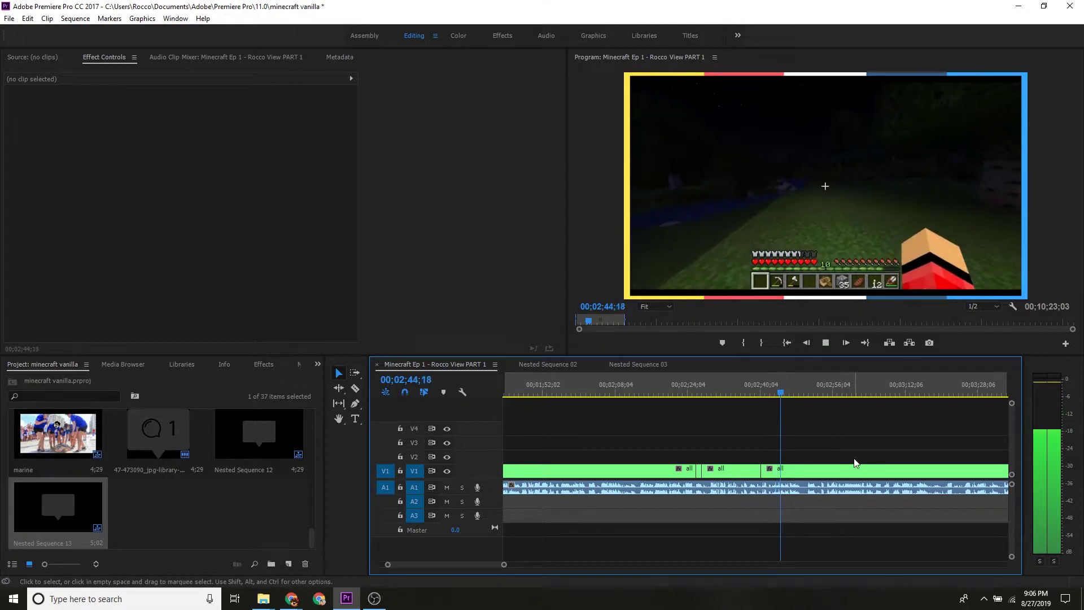
key("space")
key("c")
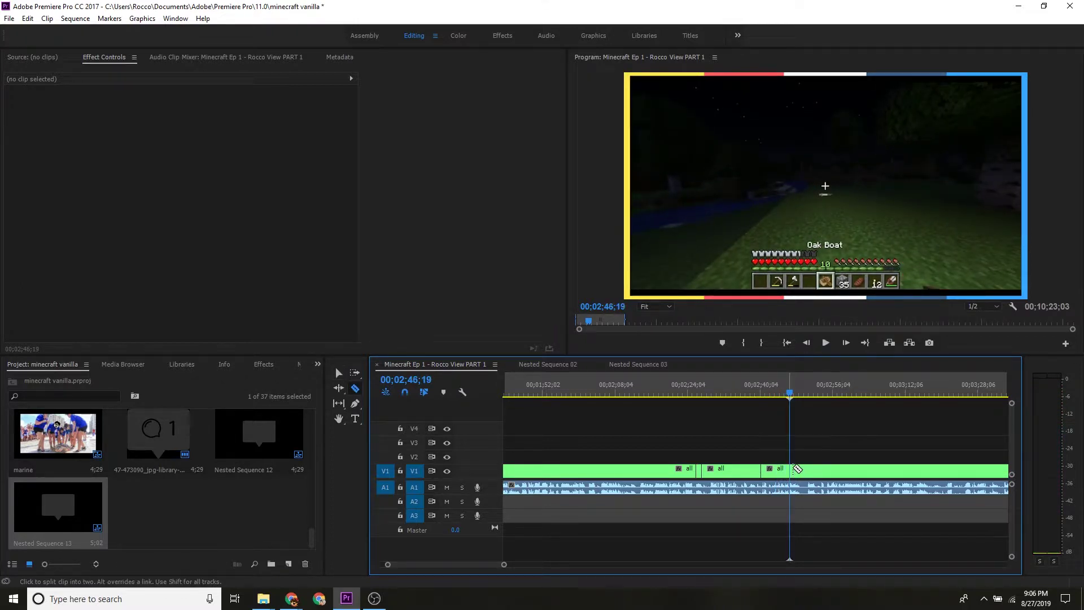
key("ctrl+z")
Locate 00;02;44;18 and razor the V1 clip there, isolating the short section.
left_click(769, 389)
key("space")
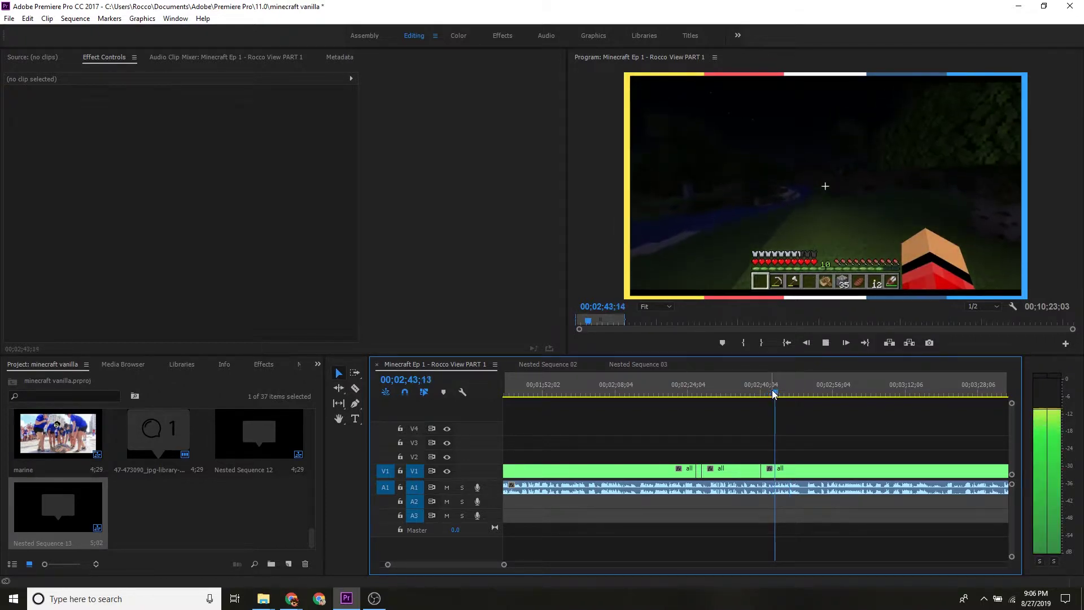
key("space")
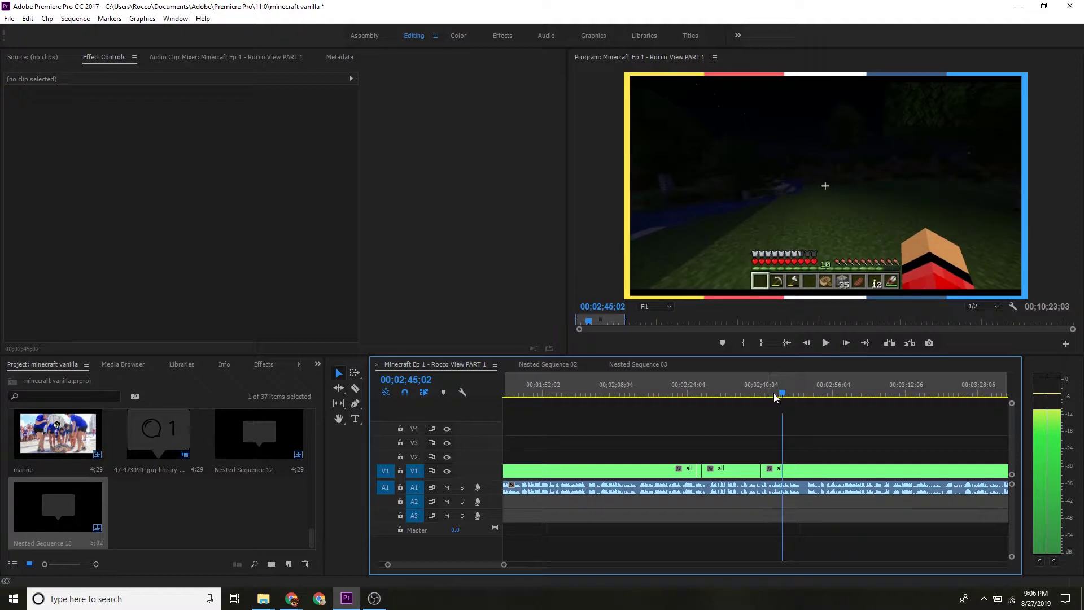
left_click(781, 388)
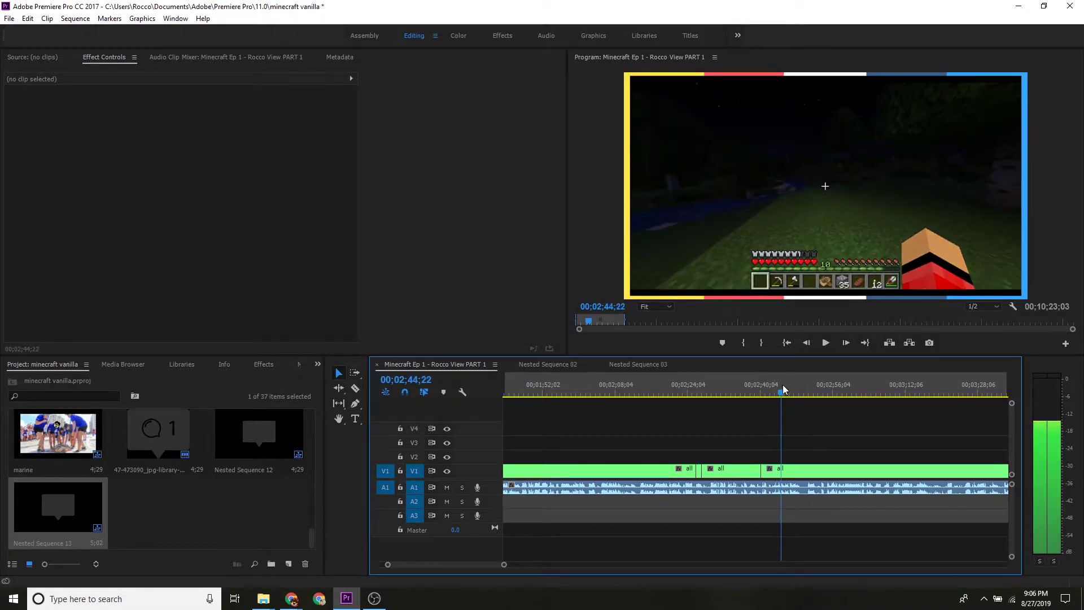
key("ctrl+k")
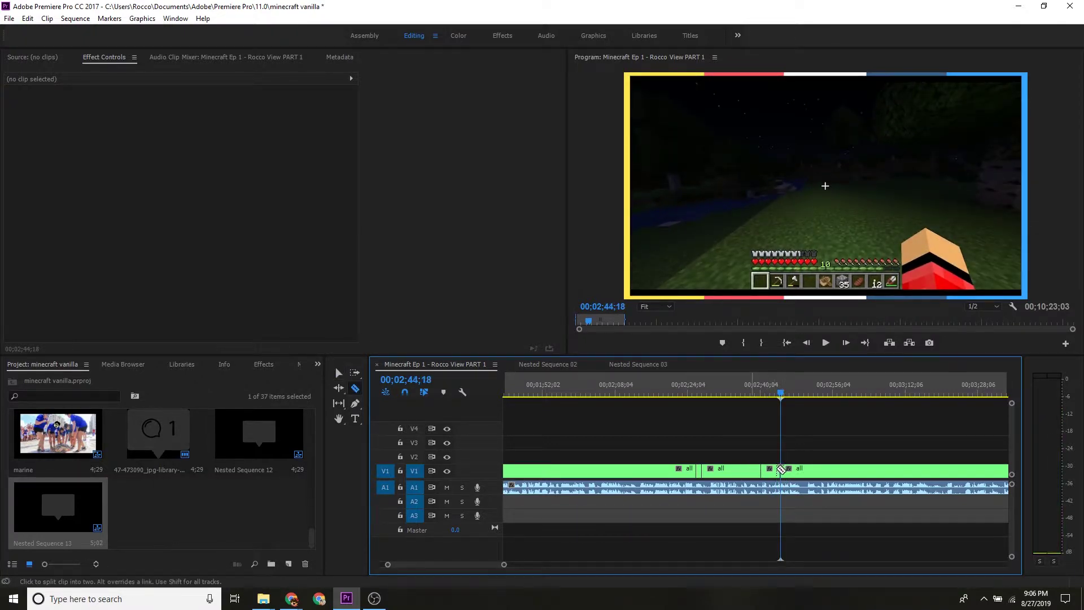
left_click(770, 471)
left_click(388, 81)
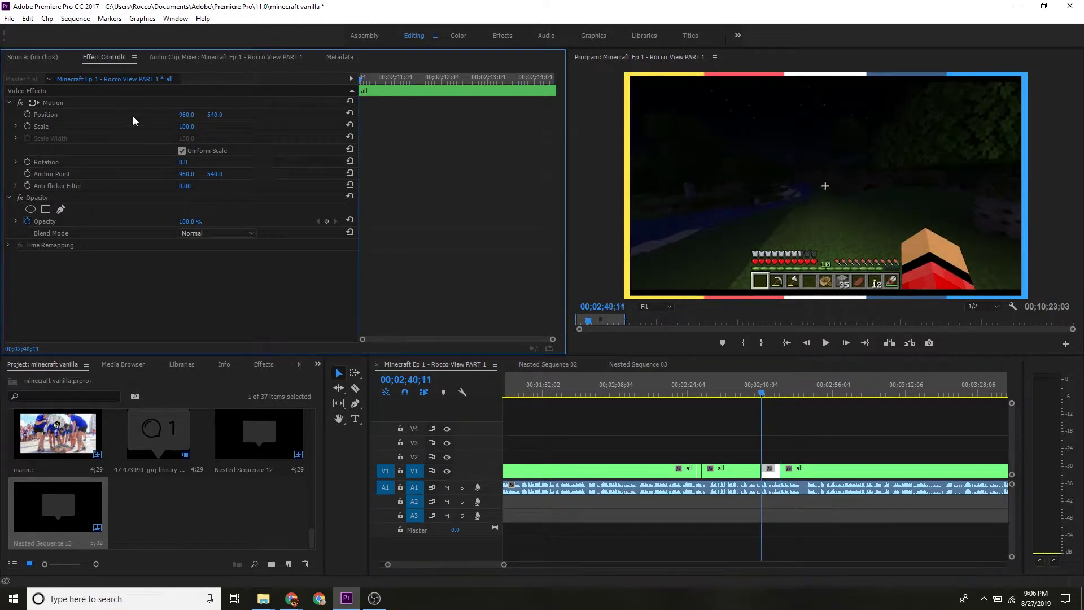
Scale the short section up to 384 for a gameplay close-up, preview it, and deselect.
left_click_drag(186, 126, 322, 115)
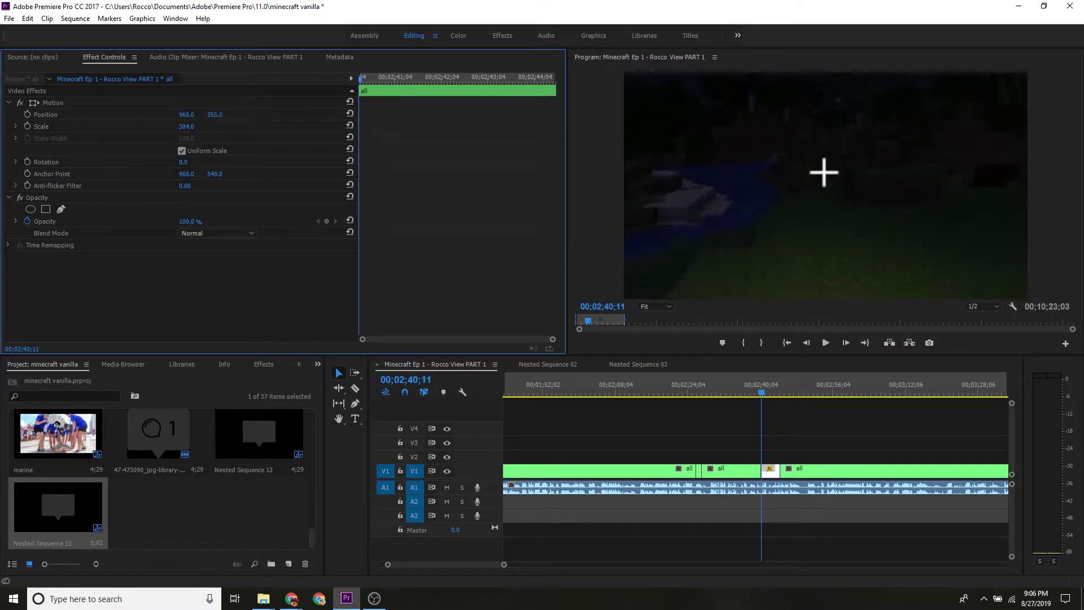
key("space")
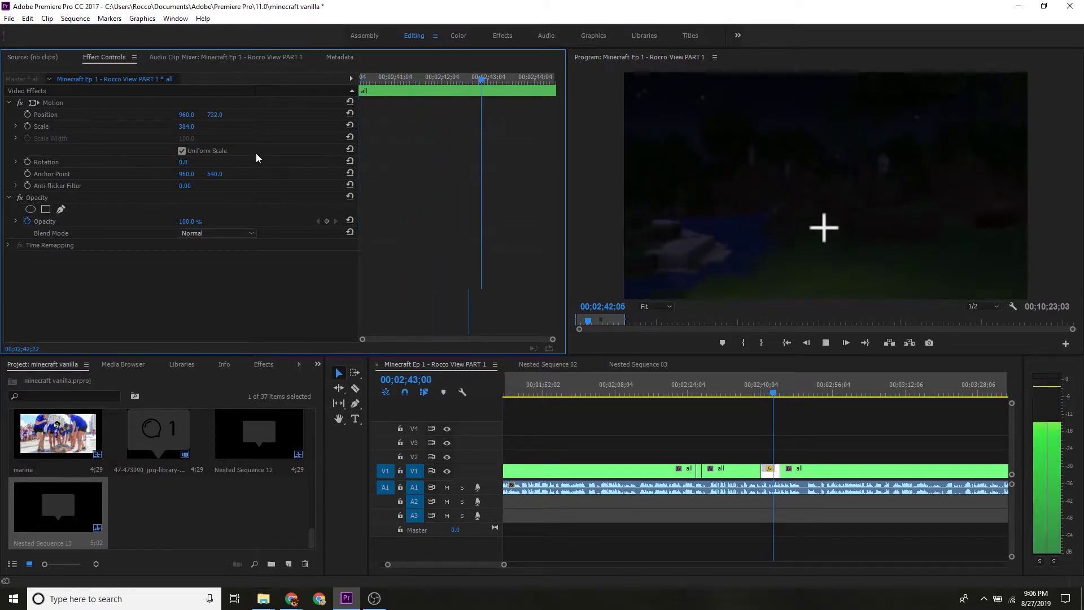
left_click(884, 447)
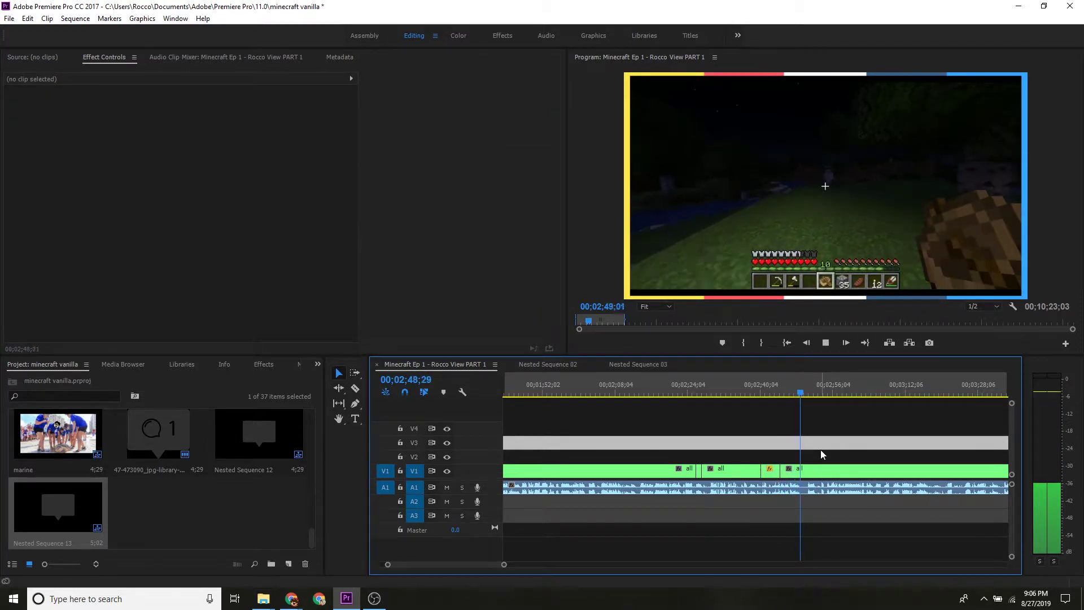
left_click(827, 432)
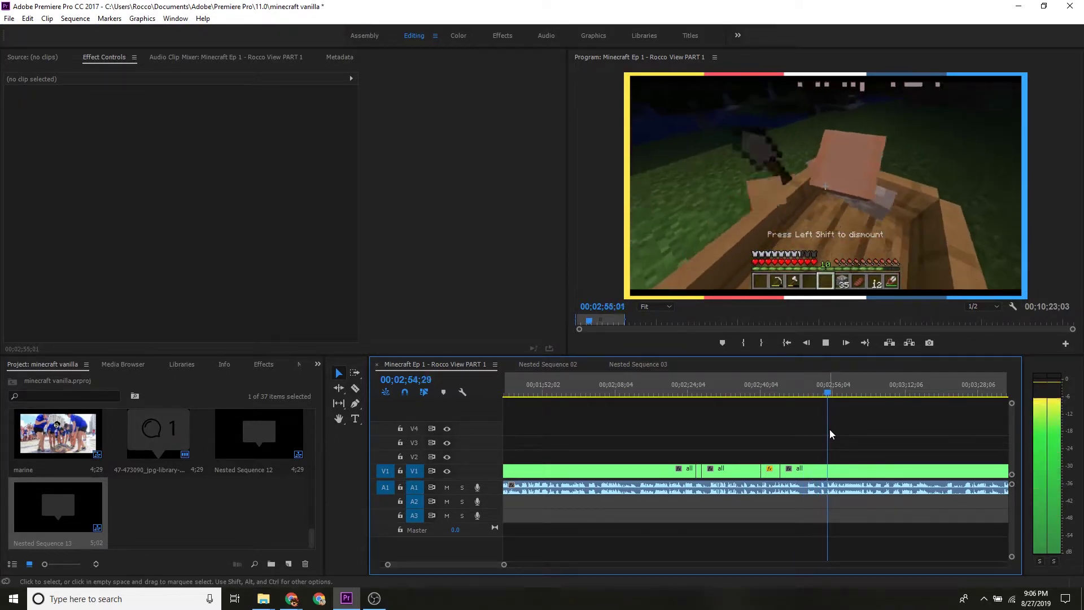
left_click(878, 448)
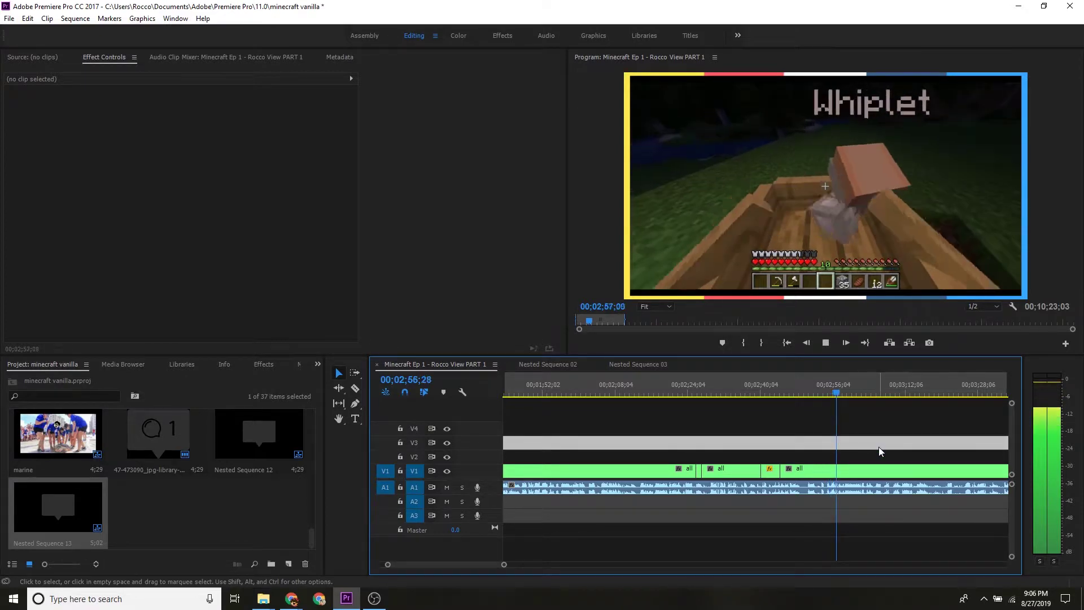
key("Delete")
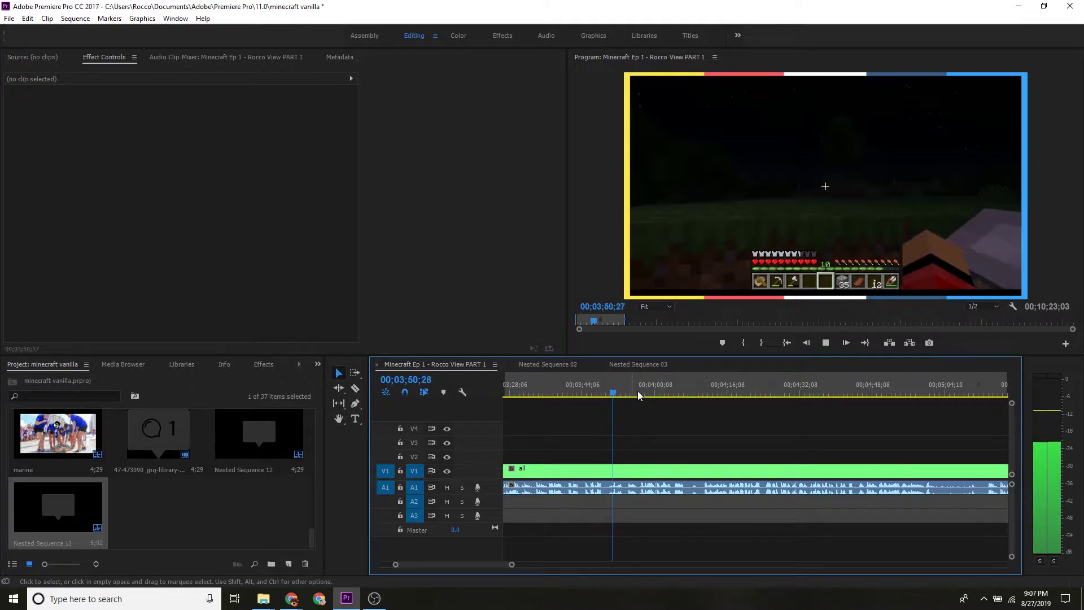
Skim and play through the gameplay from about 00;04;00 to 00;04;23.
mouse_move(638, 391)
left_mouse_down()
mouse_move(655, 379)
mouse_move(707, 394)
left_mouse_up()
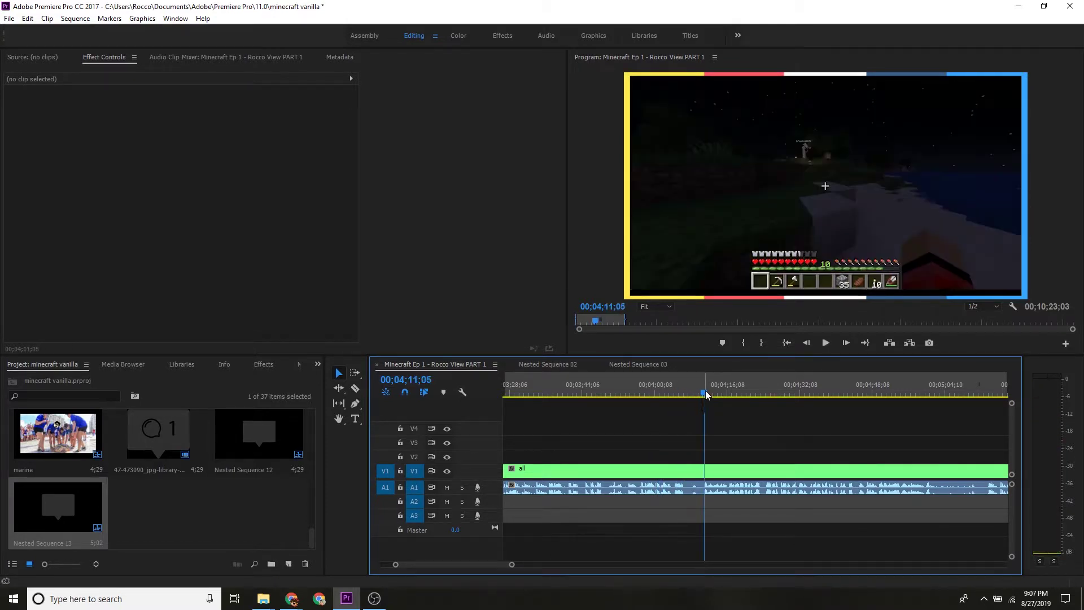
left_click_drag(707, 394, 717, 393)
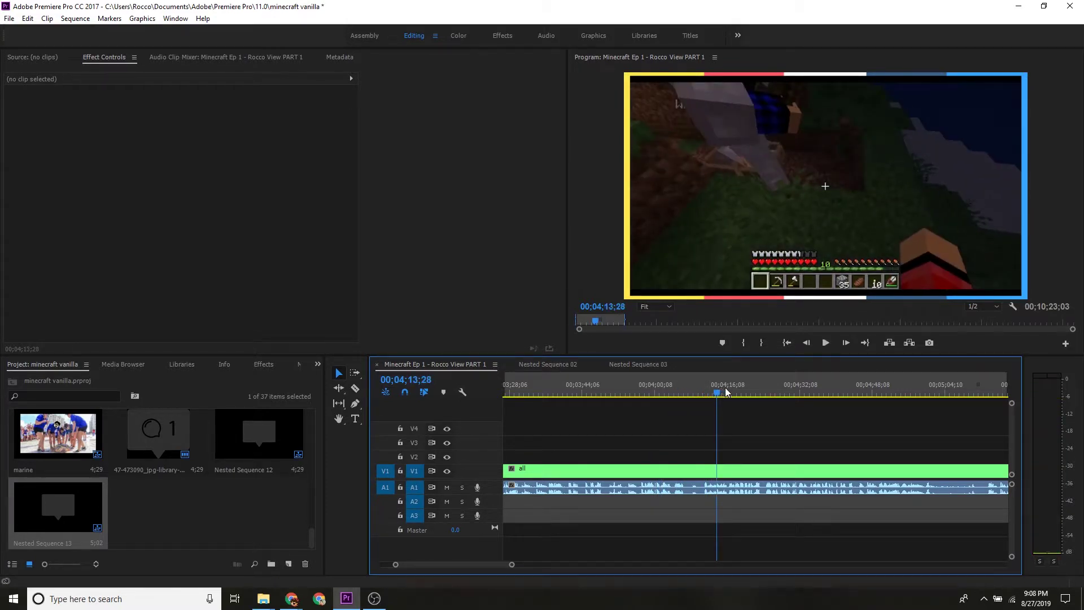
mouse_move(733, 390)
left_mouse_down()
mouse_move(763, 378)
mouse_move(724, 384)
left_mouse_up()
key("space")
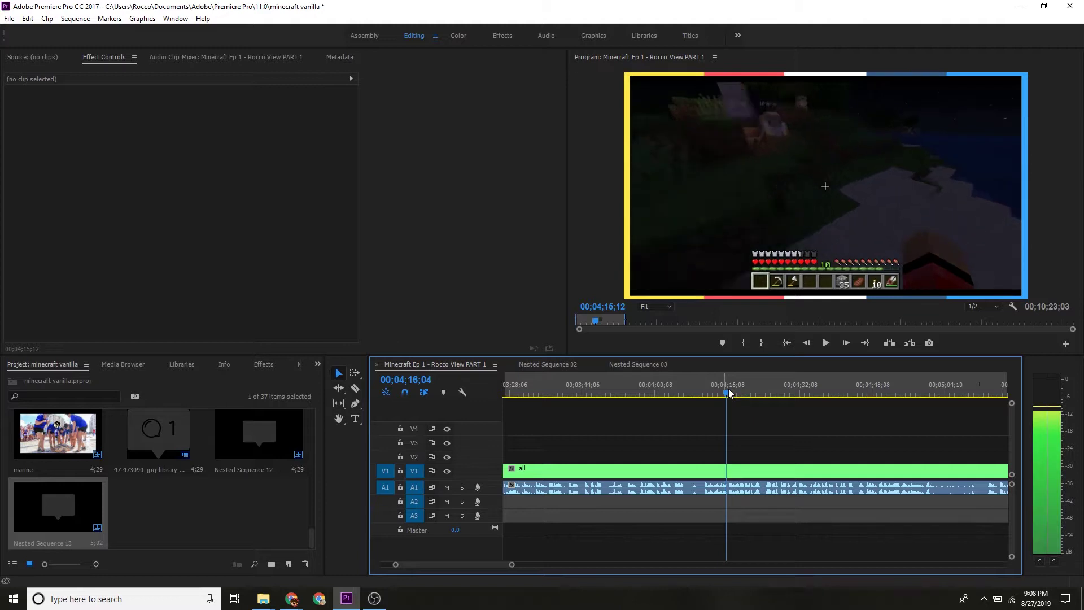
left_click(703, 389)
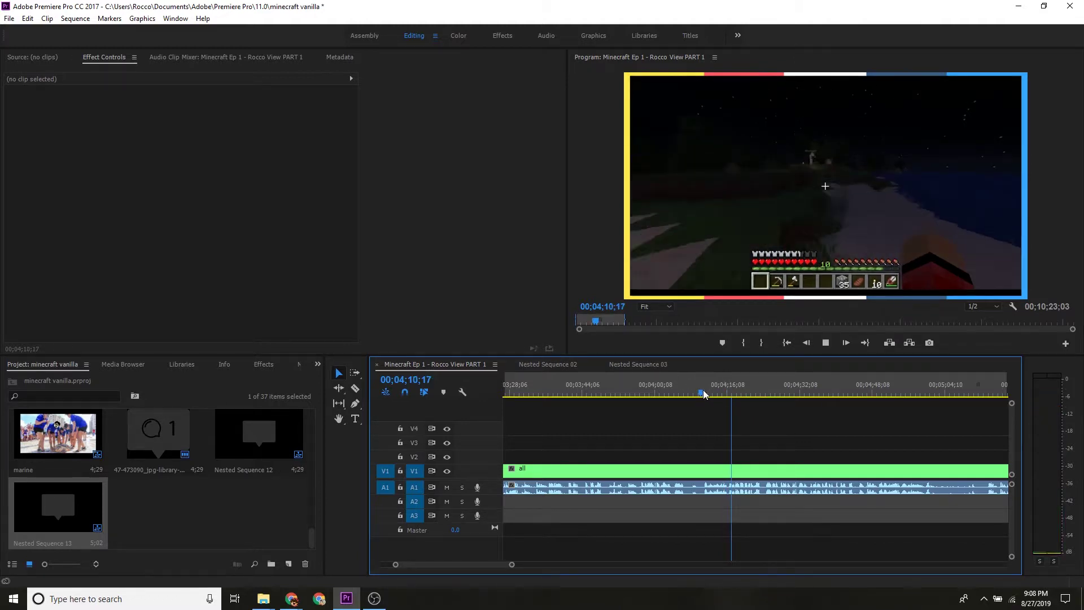
key("space")
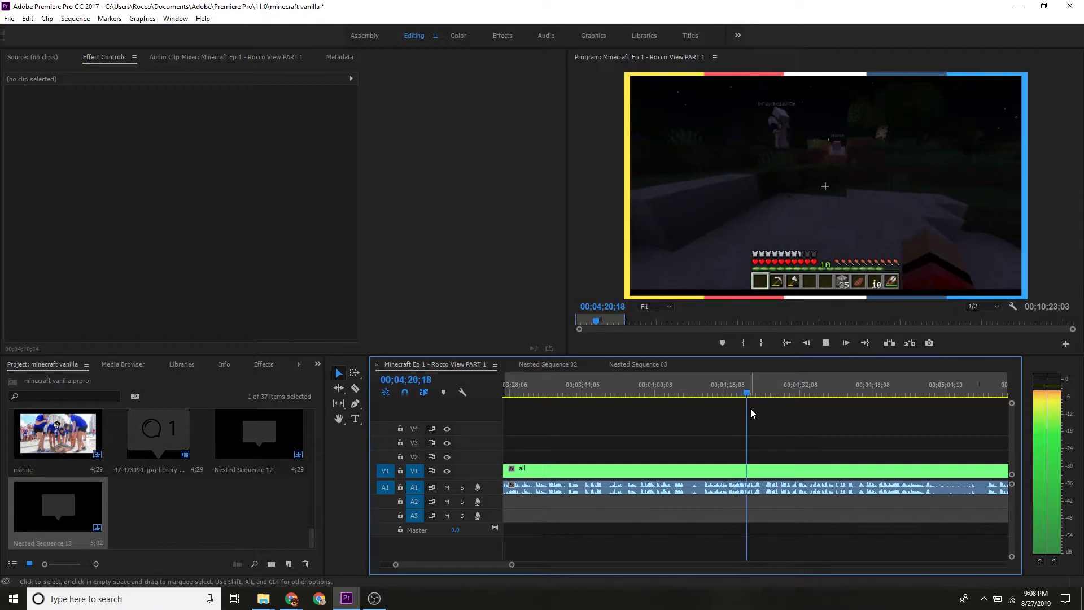
left_click_drag(734, 392, 732, 394)
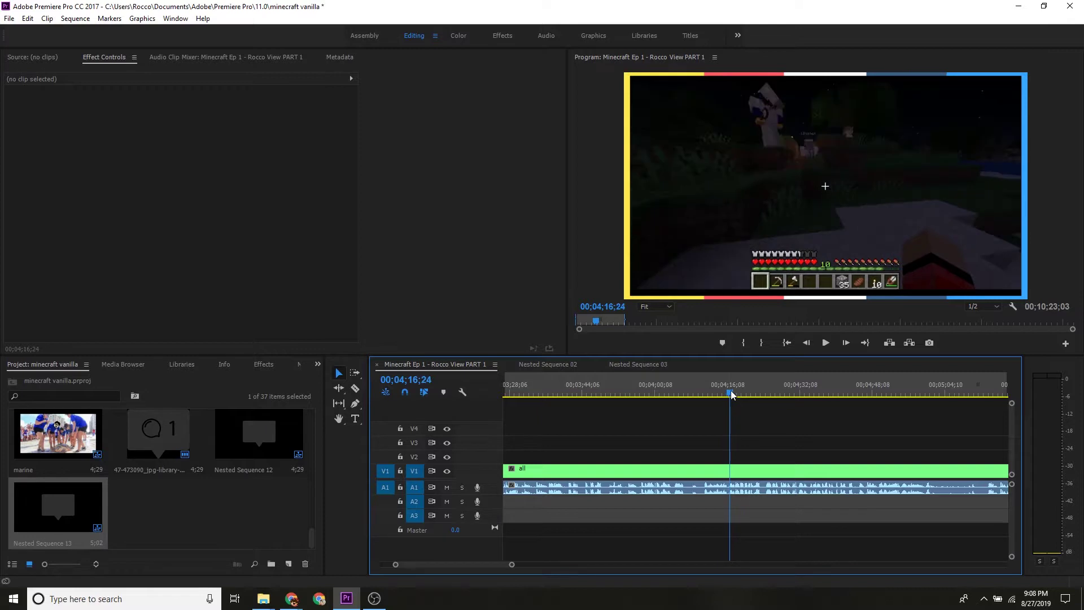
key("space")
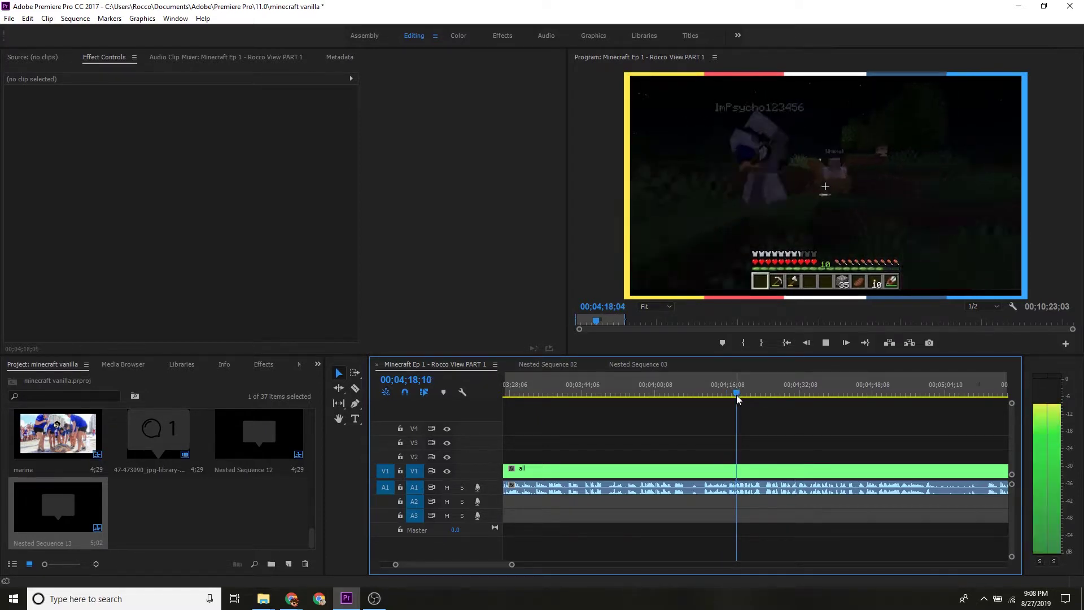
key("space")
Replay the moment and park the playhead at 04;20;01 for the caption.
left_click(734, 392)
key("space")
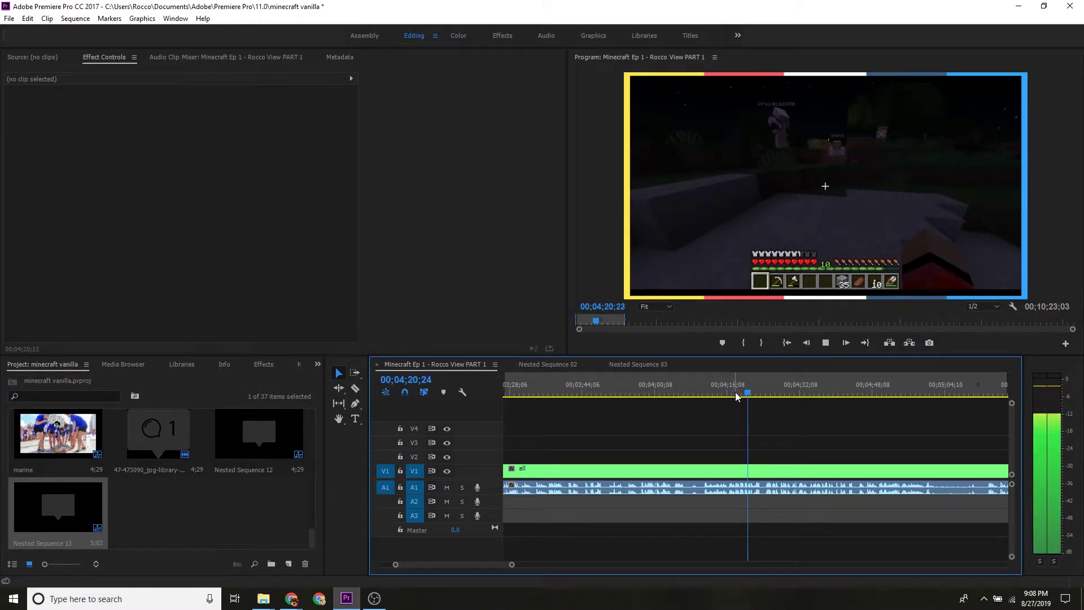
key("space")
left_click_drag(737, 391, 747, 383)
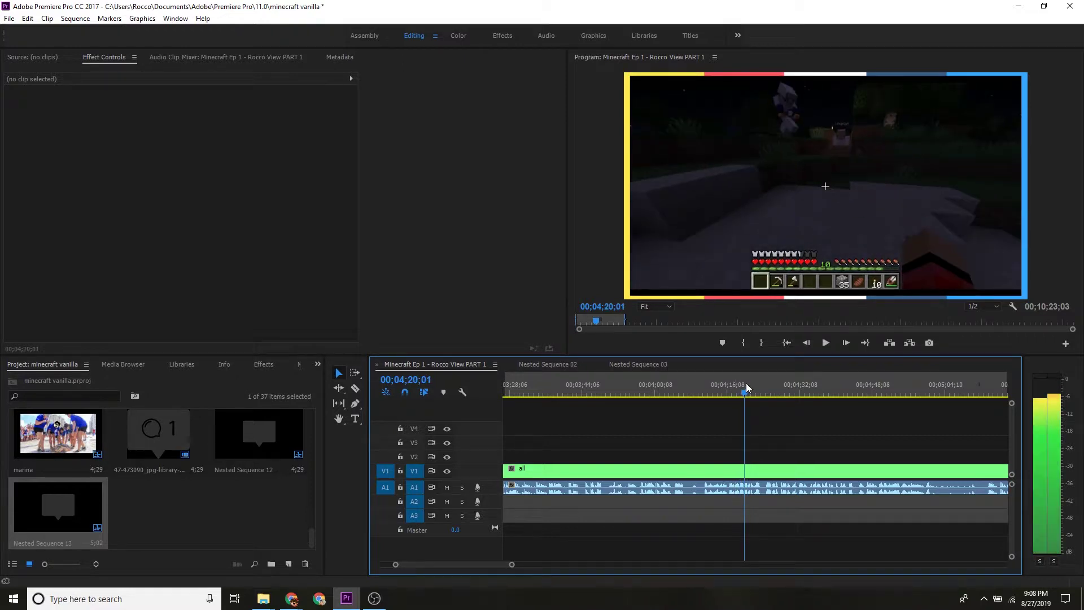
left_click(355, 419)
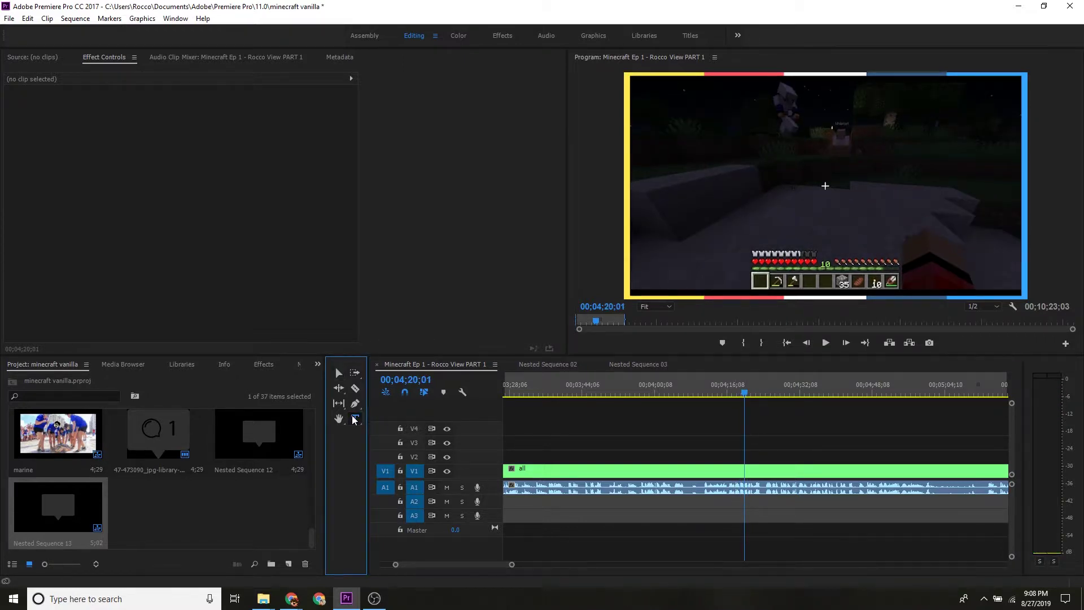
Add the caption 'are you coming to the american idol show?' over the gameplay video.
left_click(698, 255)
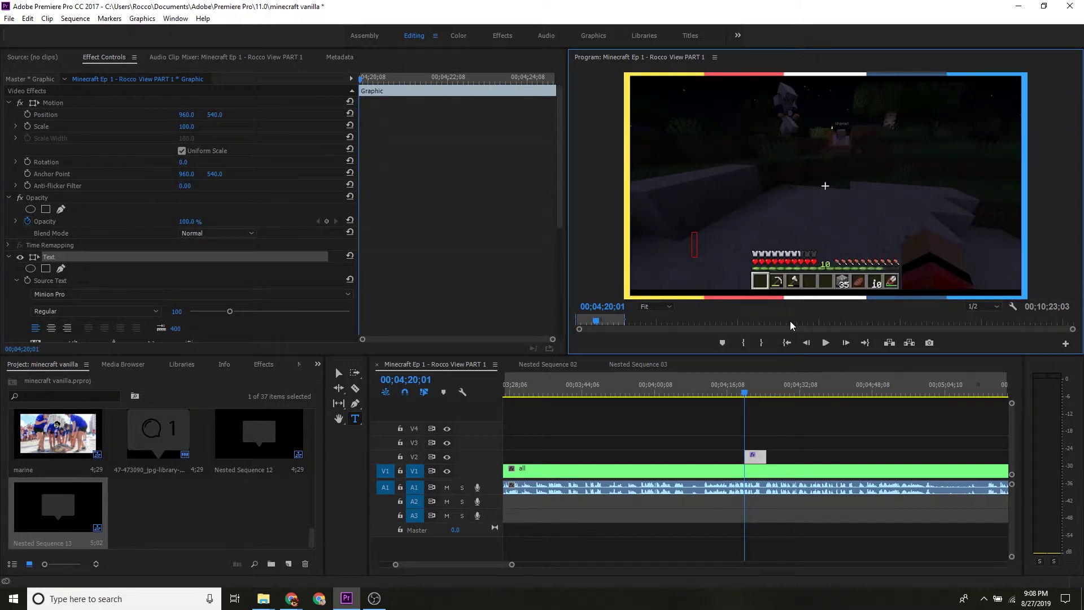
type("are you")
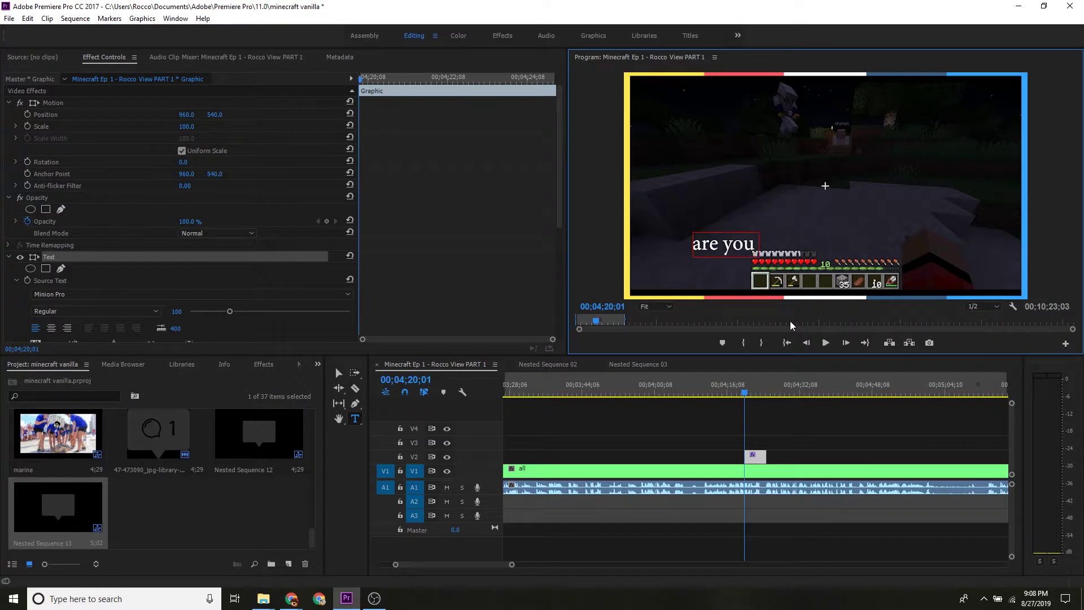
type(" coming t")
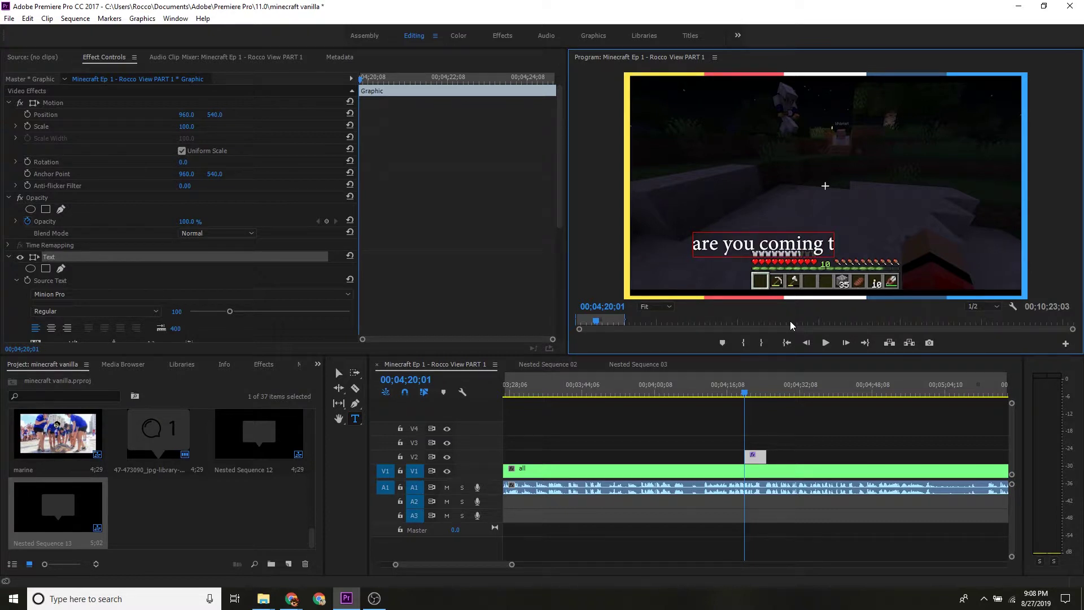
type("o the american idol show?")
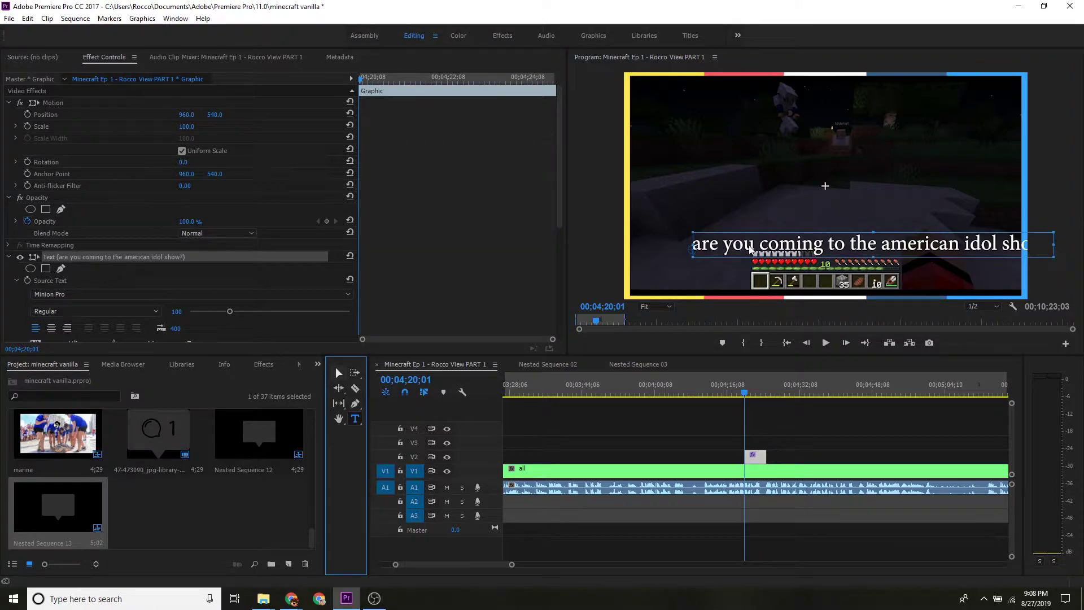
key("Escape")
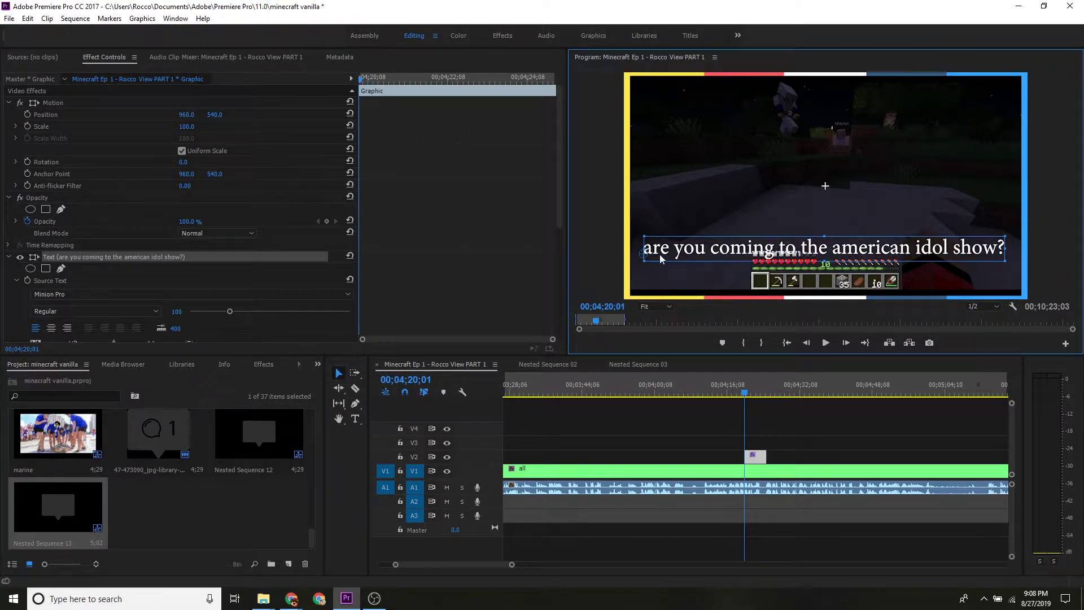
left_click(782, 255)
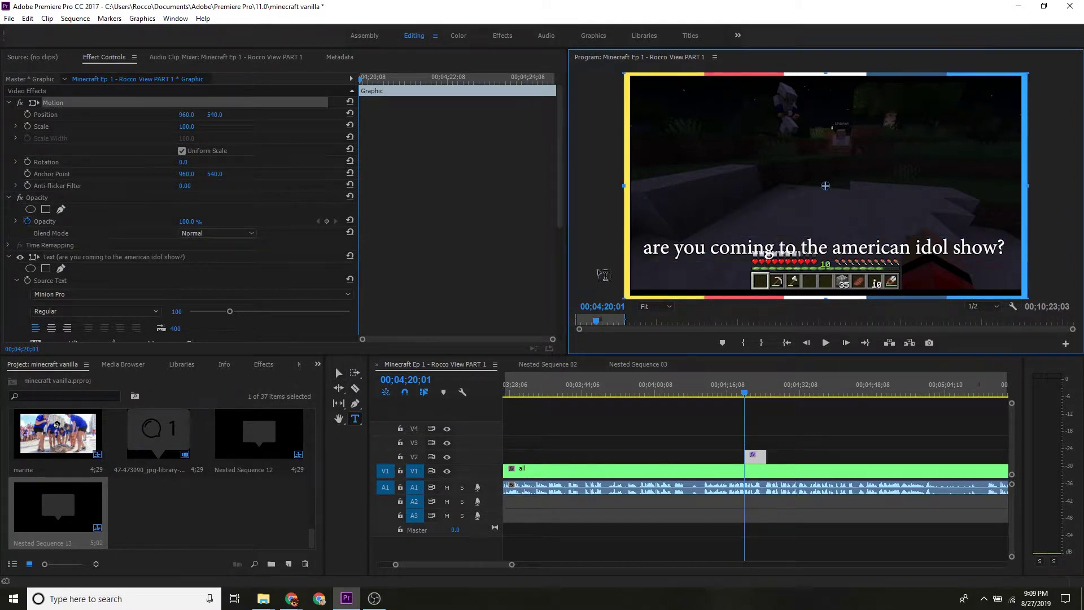
scroll(438, 316, "down", 1)
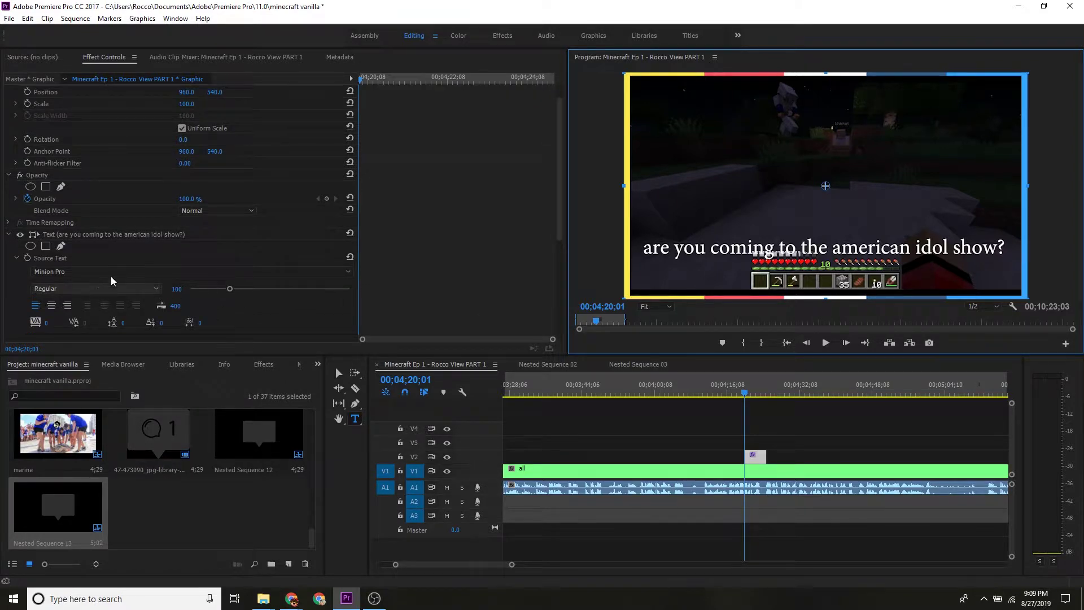
Select the caption text and change its font to Barthowheel.
left_click(754, 456)
left_click(736, 244)
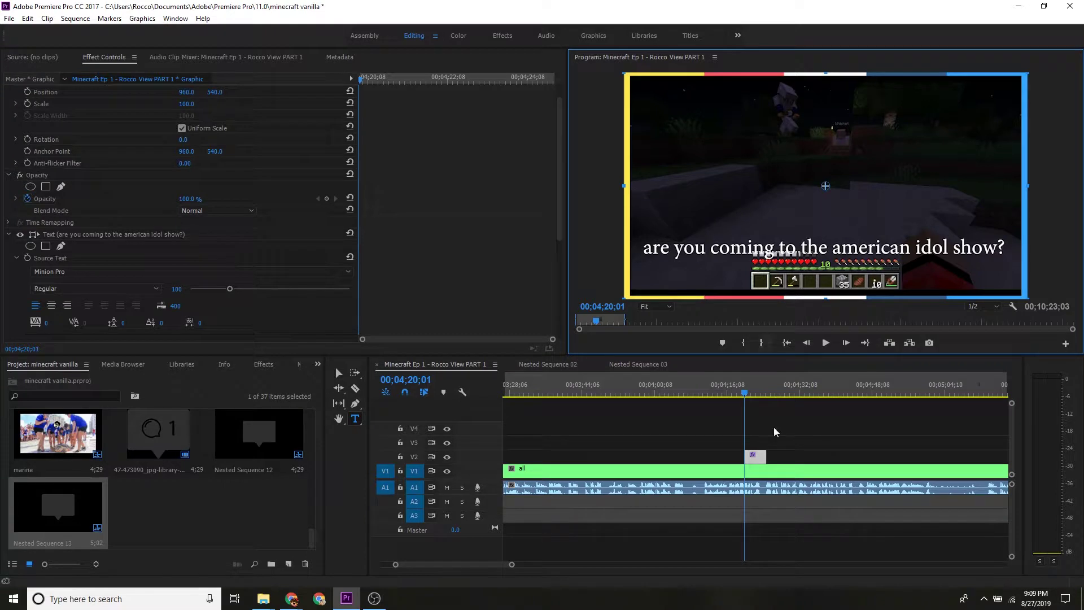
left_click(755, 456)
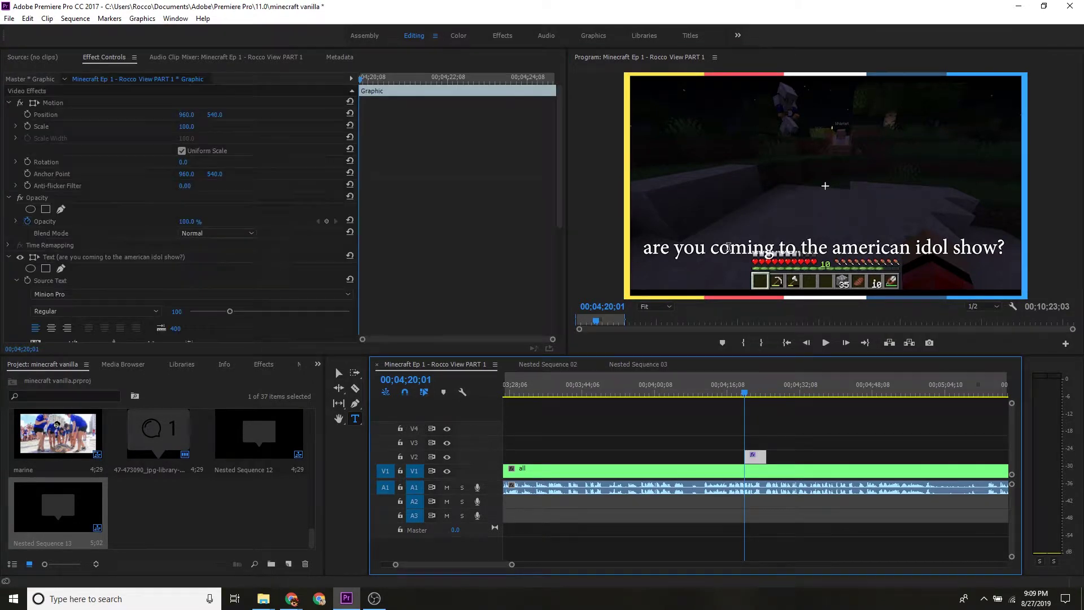
left_click(728, 255)
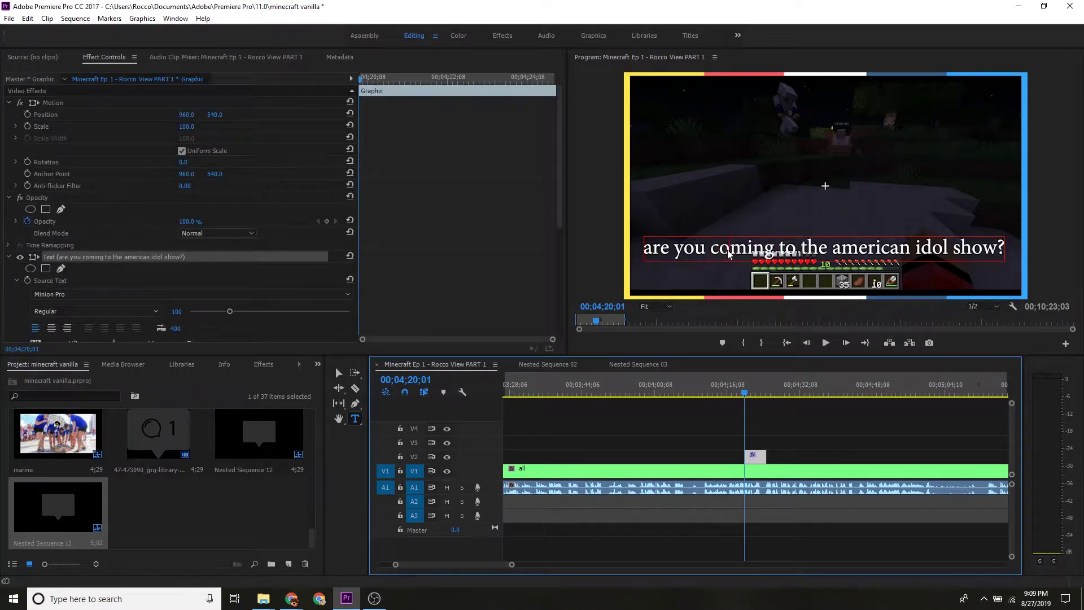
triple_click(655, 248)
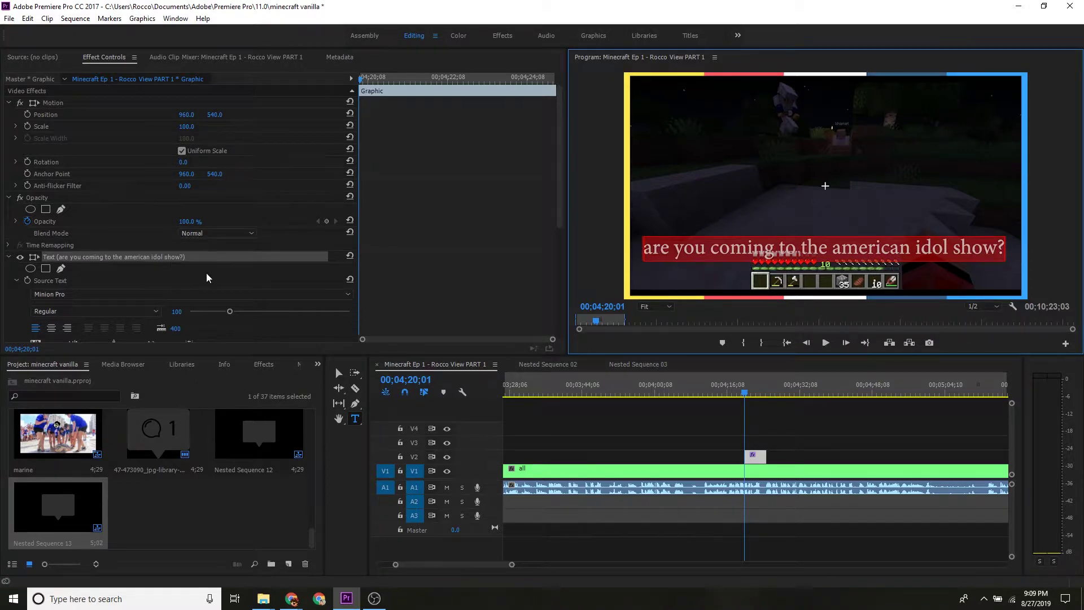
left_click(203, 294)
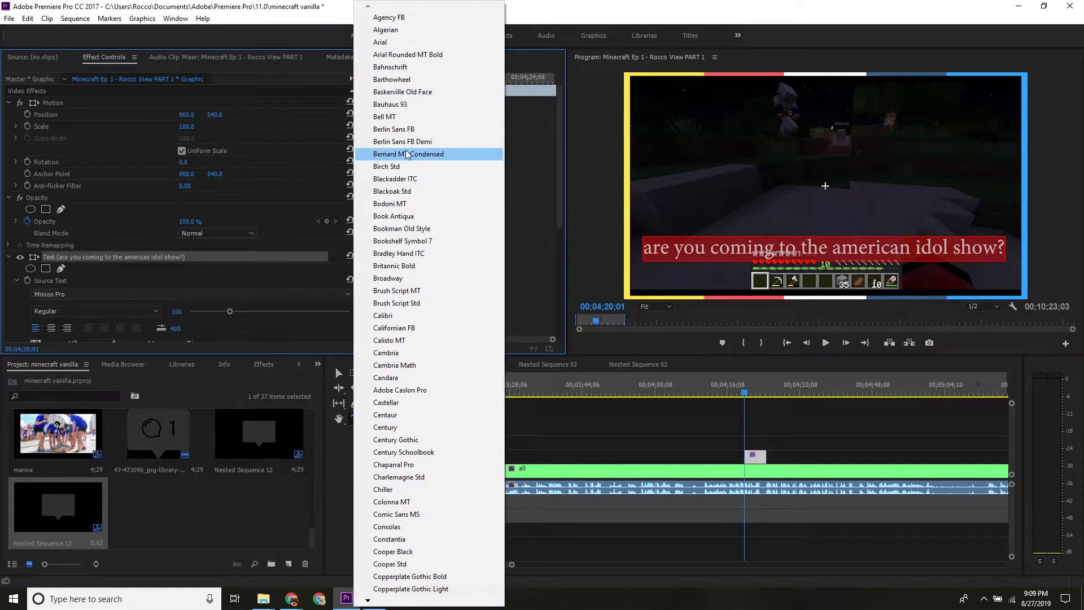
left_click(429, 79)
Turn on the caption's shadow.
scroll(273, 326, "down", 2)
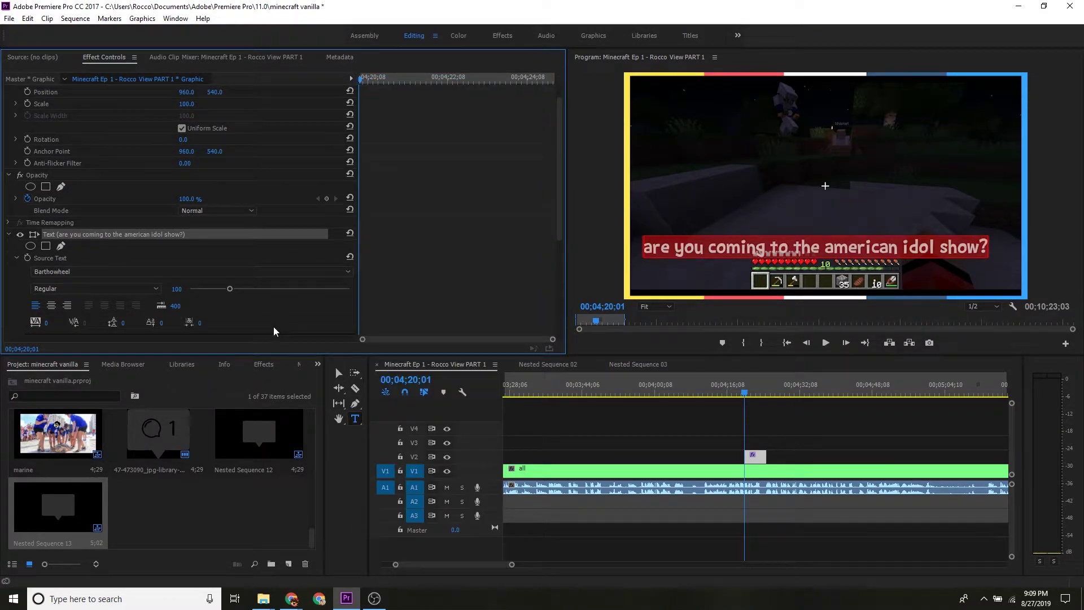
scroll(273, 327, "down", 2)
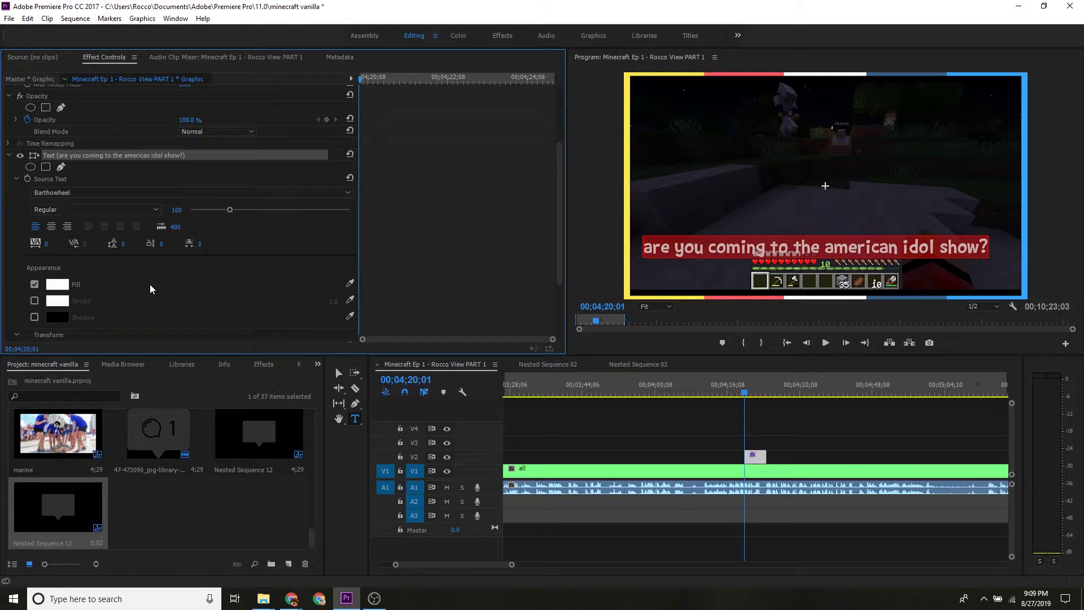
left_click(34, 317)
left_click(61, 301)
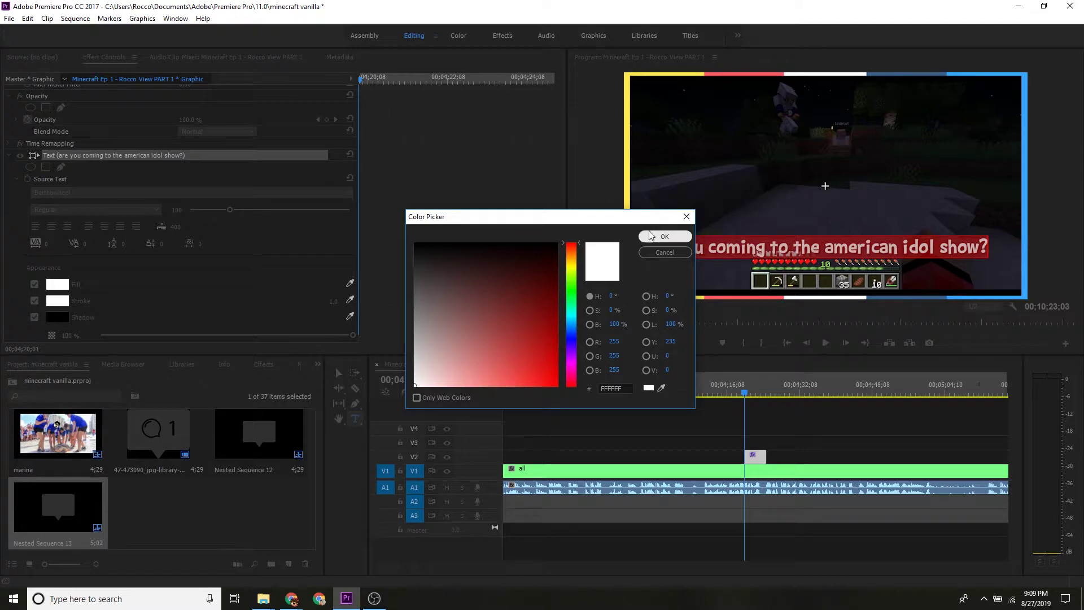
left_click(665, 236)
Set the caption fill to black and the stroke width to 13.0.
left_click(60, 284)
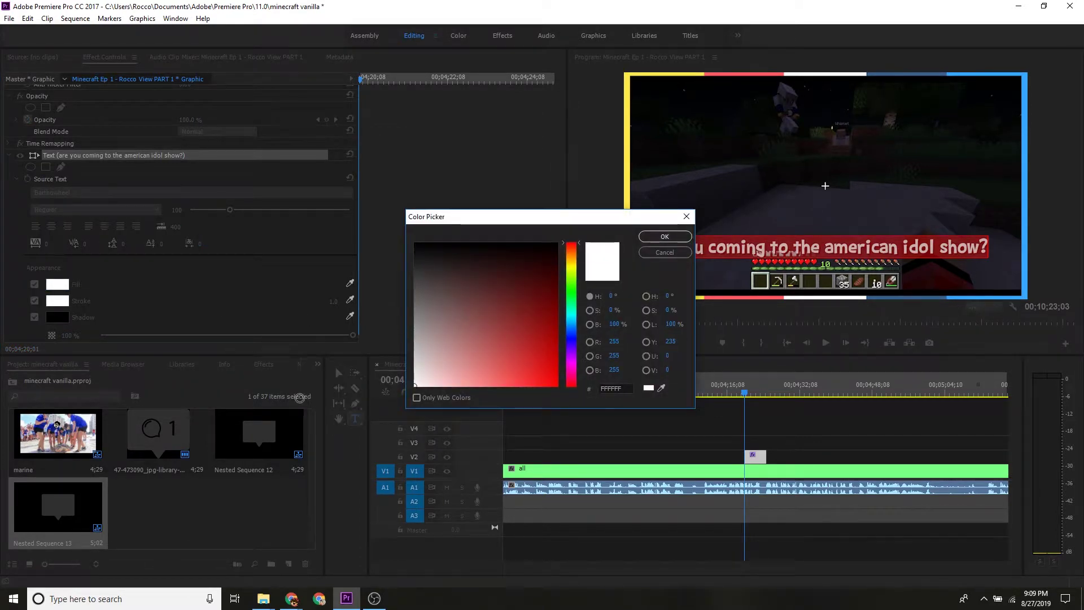
left_click_drag(434, 353, 407, 213)
left_click(649, 235)
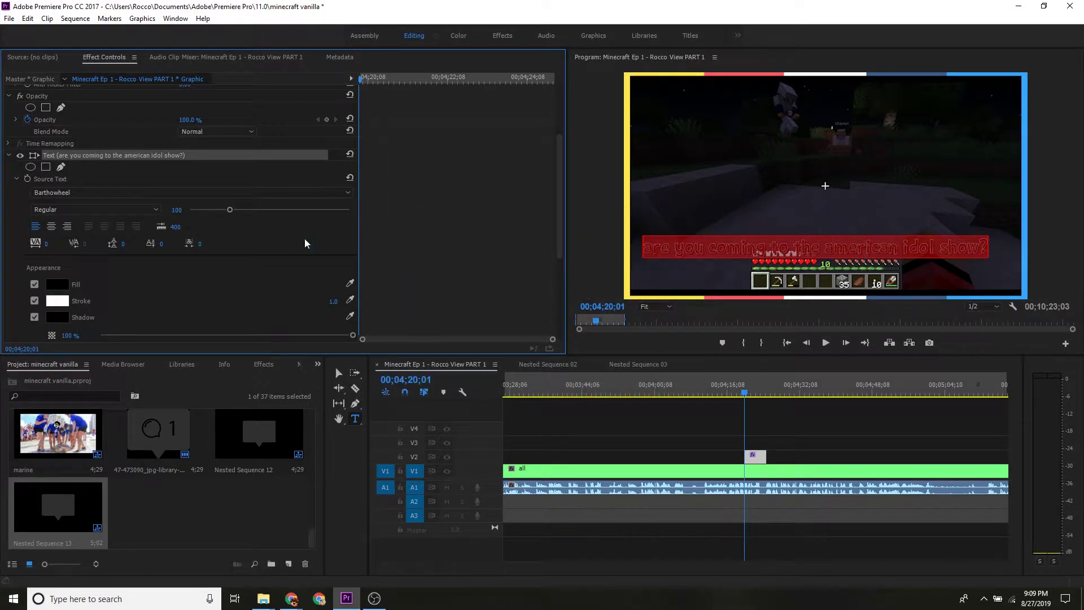
left_click(333, 301)
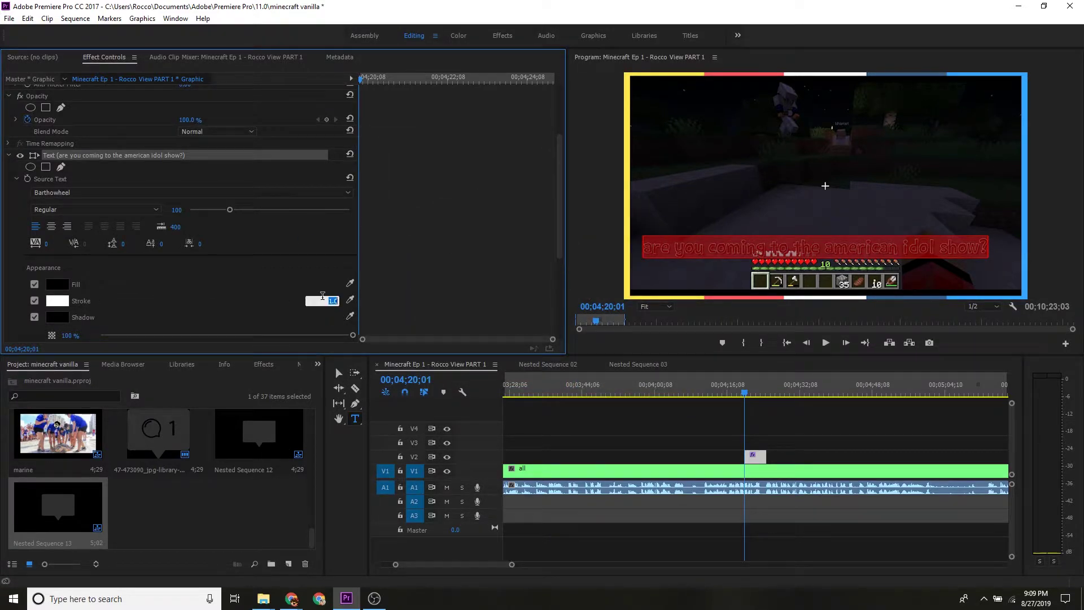
type("13")
key("Return")
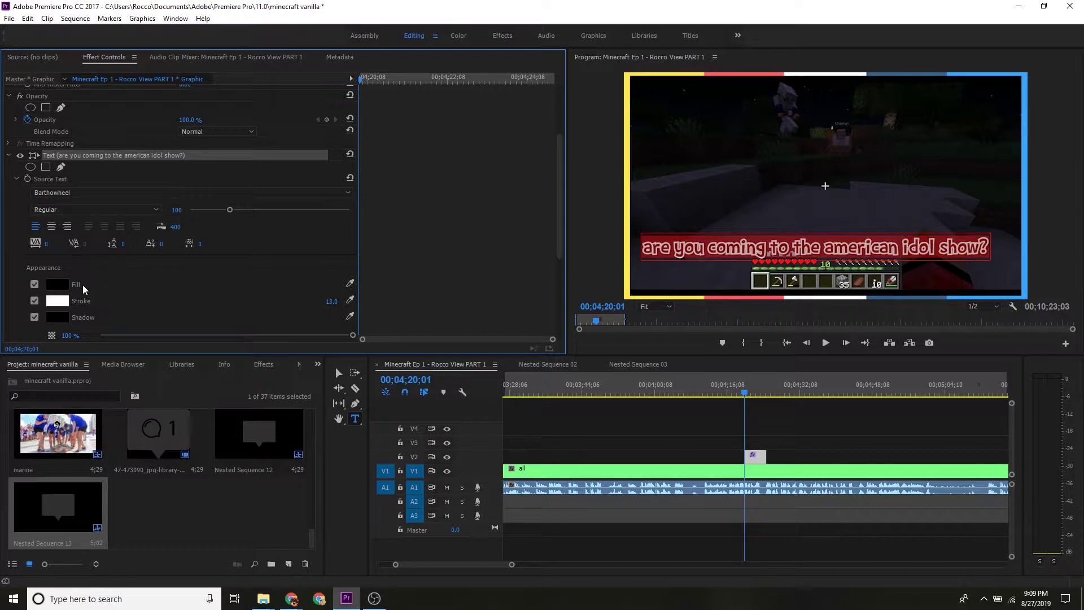
Sample the frame border's yellow (95851A) as the caption stroke colour.
left_click(57, 284)
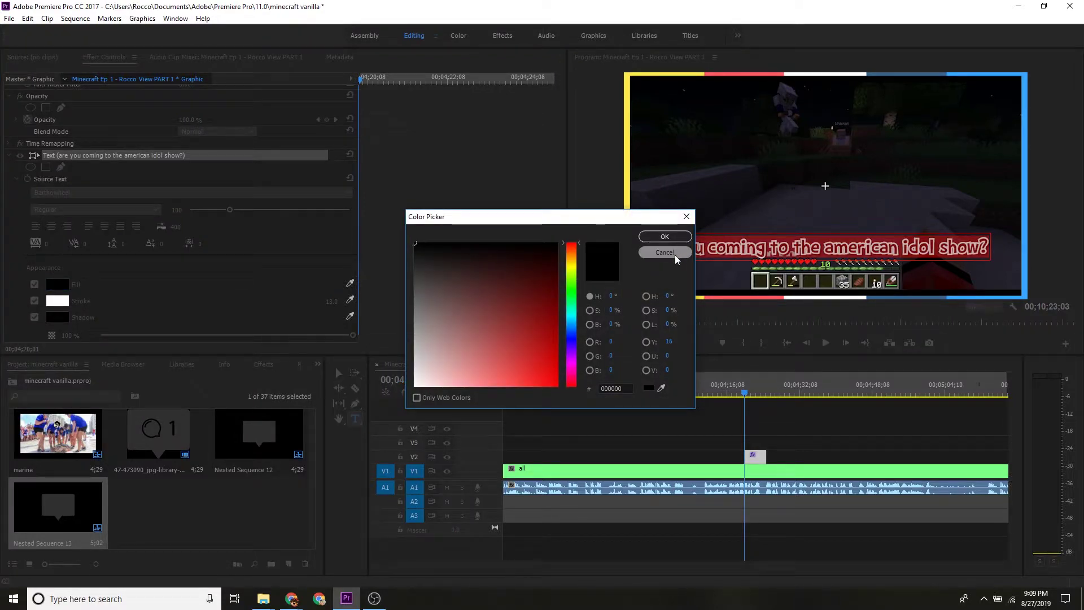
left_click(676, 255)
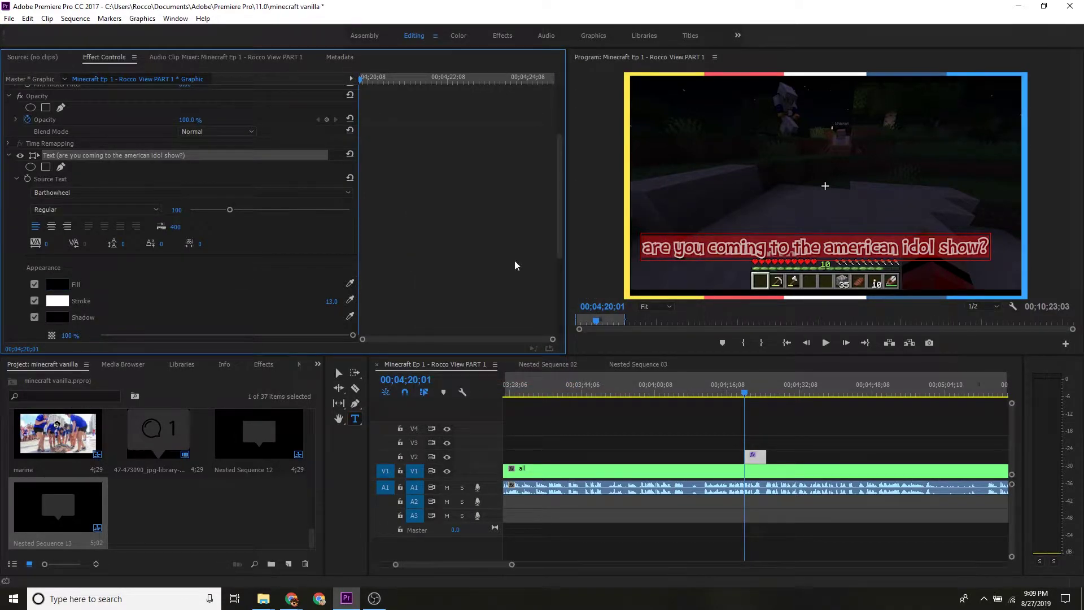
left_click(62, 304)
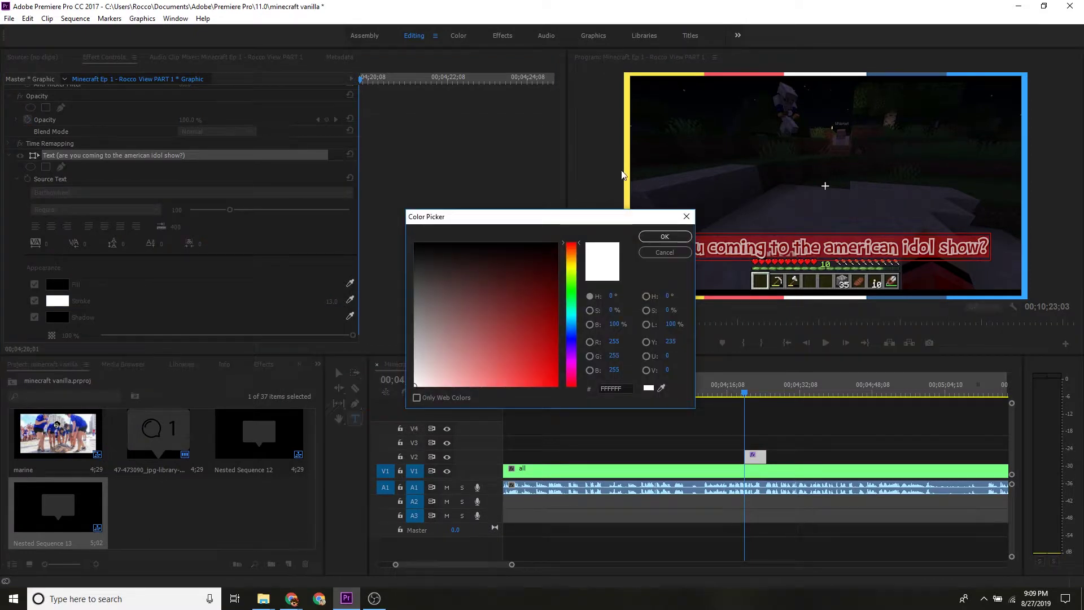
left_click_drag(660, 388, 631, 173)
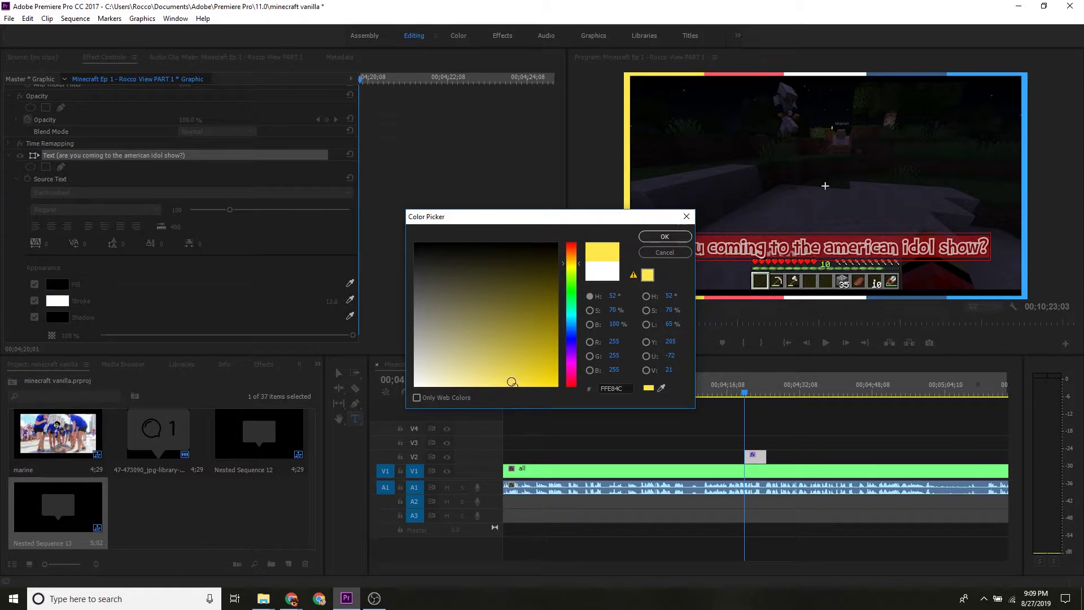
left_click(681, 235)
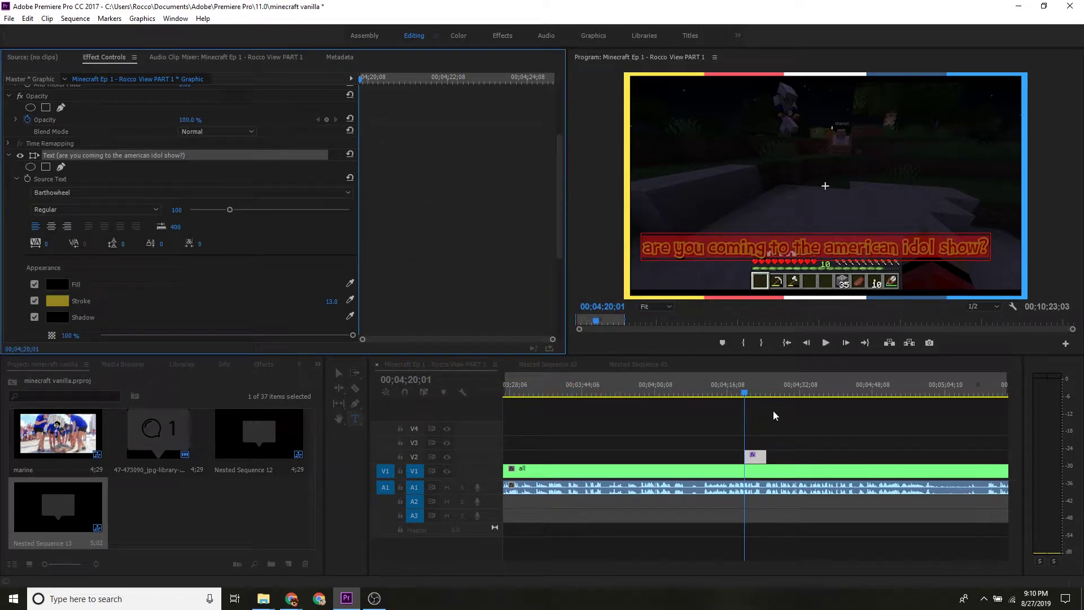
left_click(777, 425)
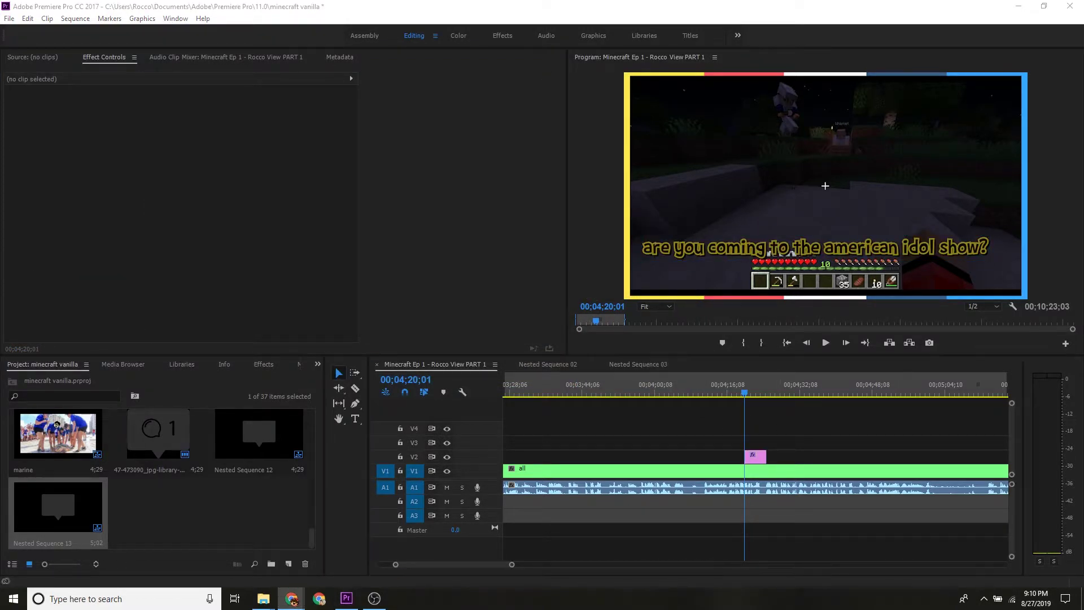
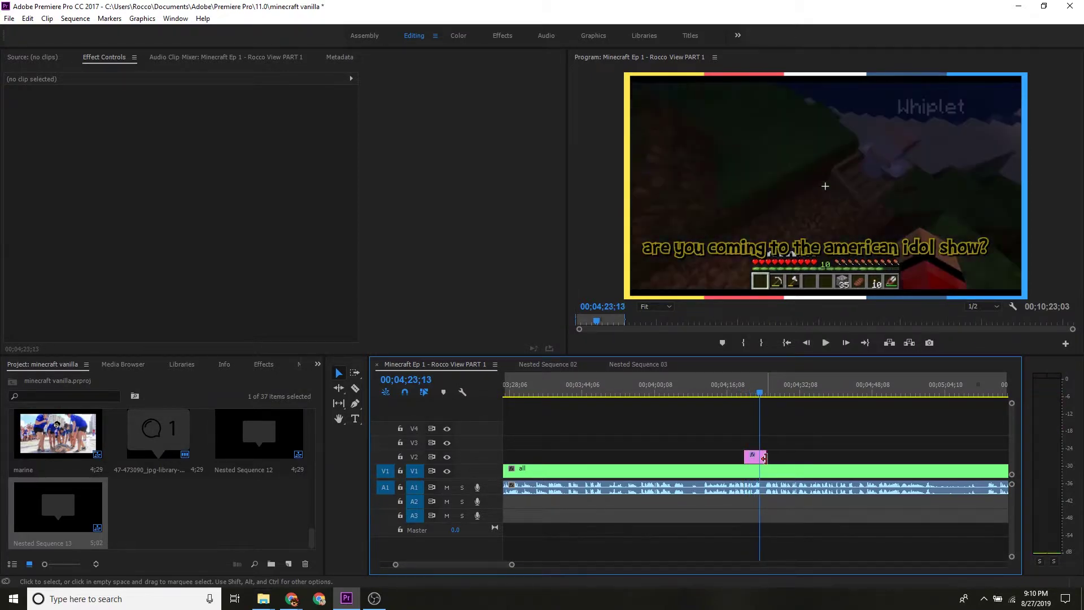
Replay the first caption and stop the playhead at 00;04;24;23.
left_click_drag(754, 387, 762, 387)
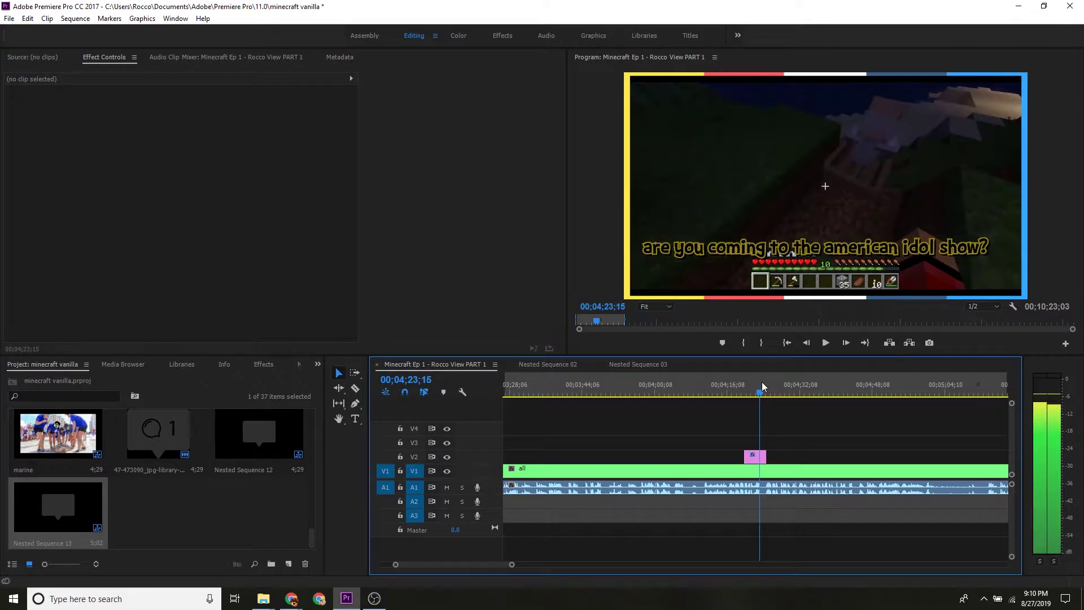
left_click(762, 456)
key("space")
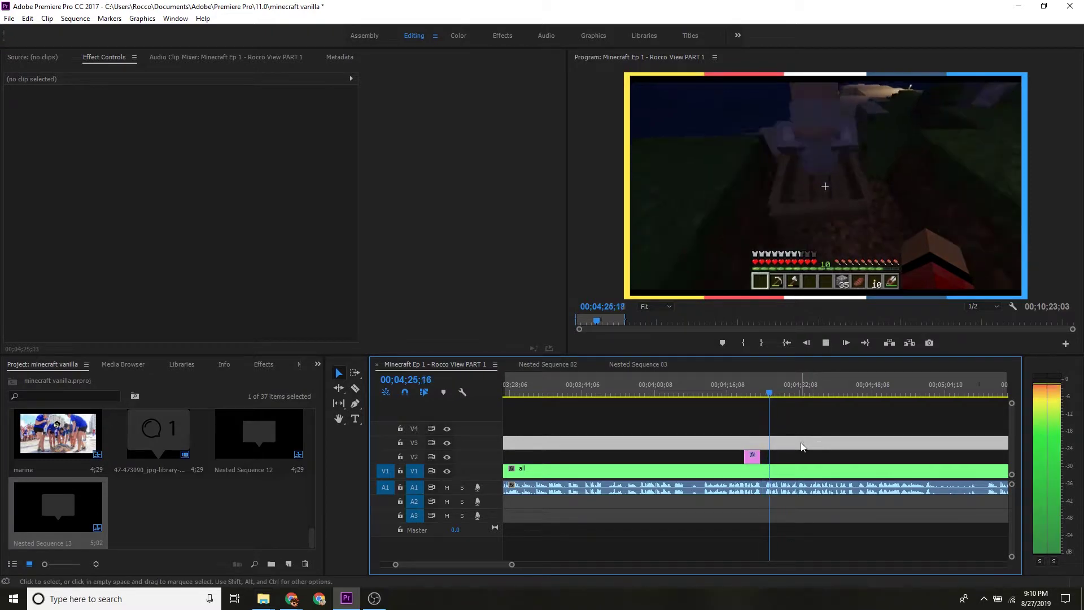
left_click(767, 391)
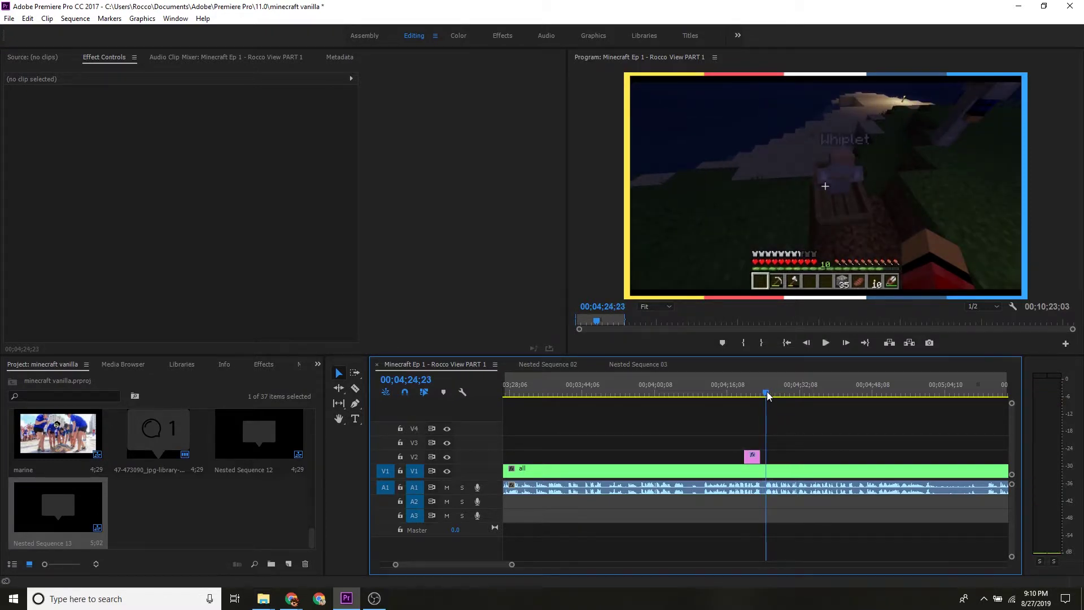
Place a copy of the caption at the playhead and retype its text.
left_click_drag(755, 456, 777, 456)
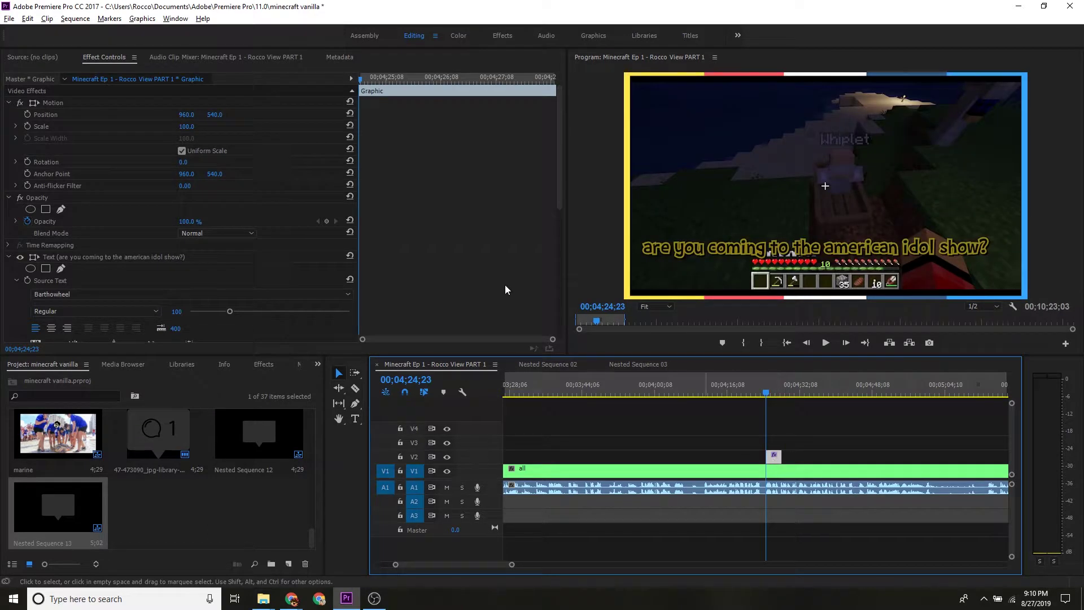
left_click(730, 249)
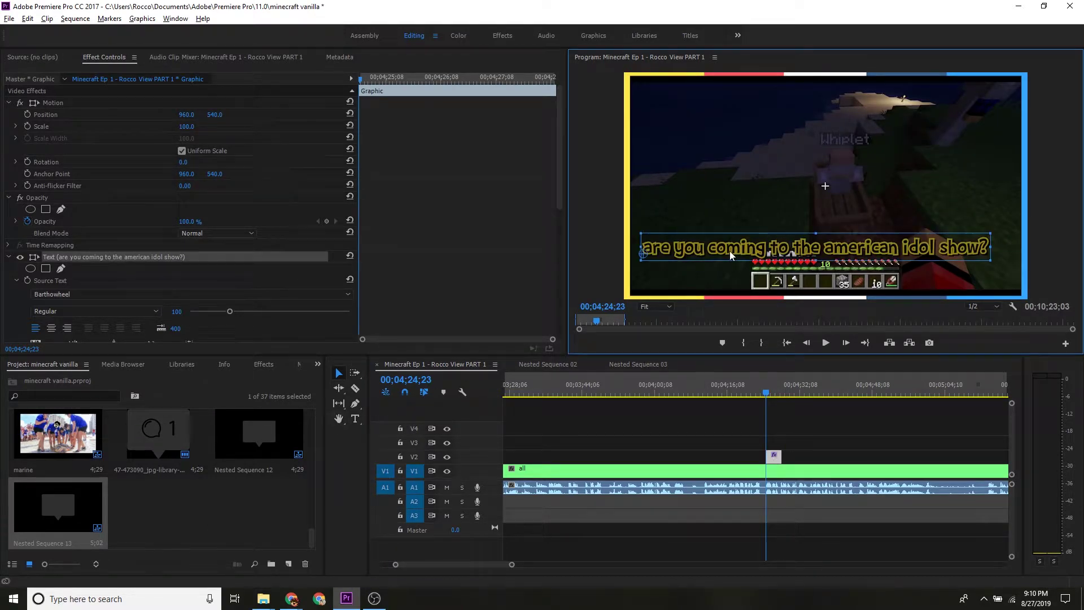
left_click(355, 418)
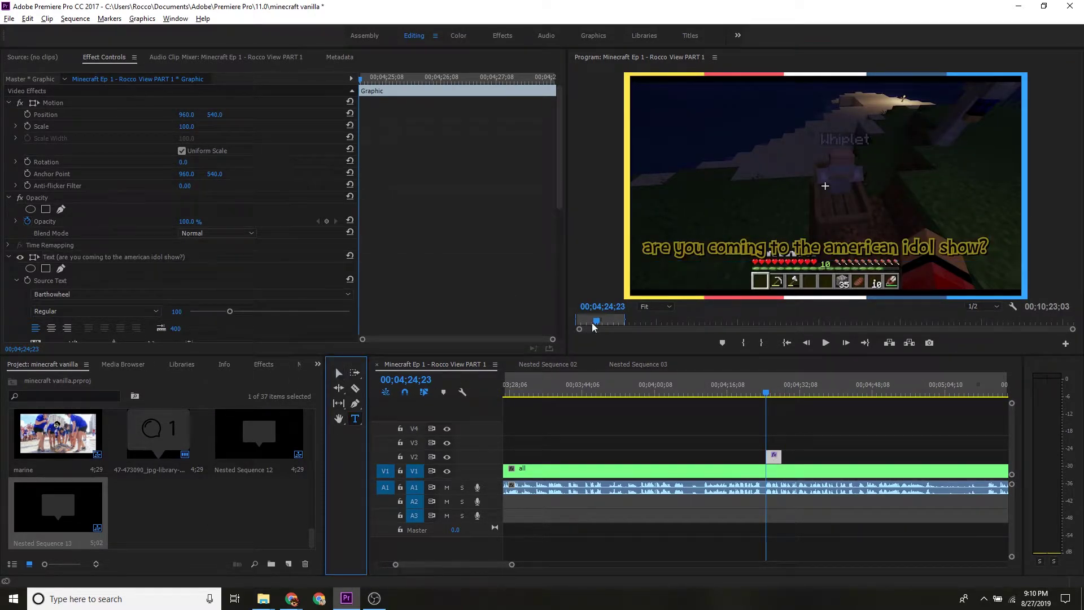
triple_click(690, 252)
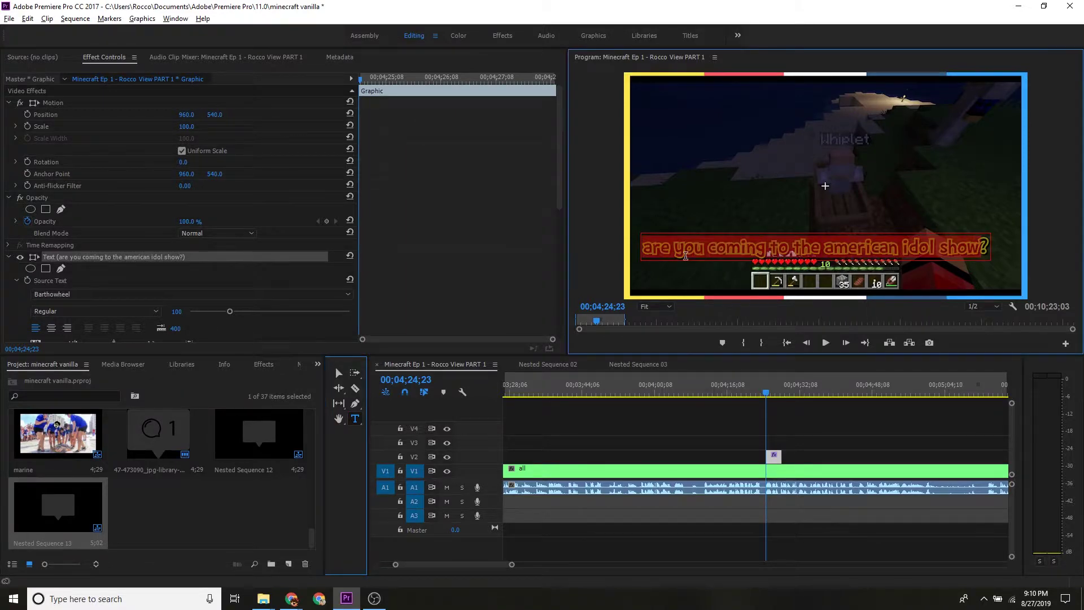
type("W")
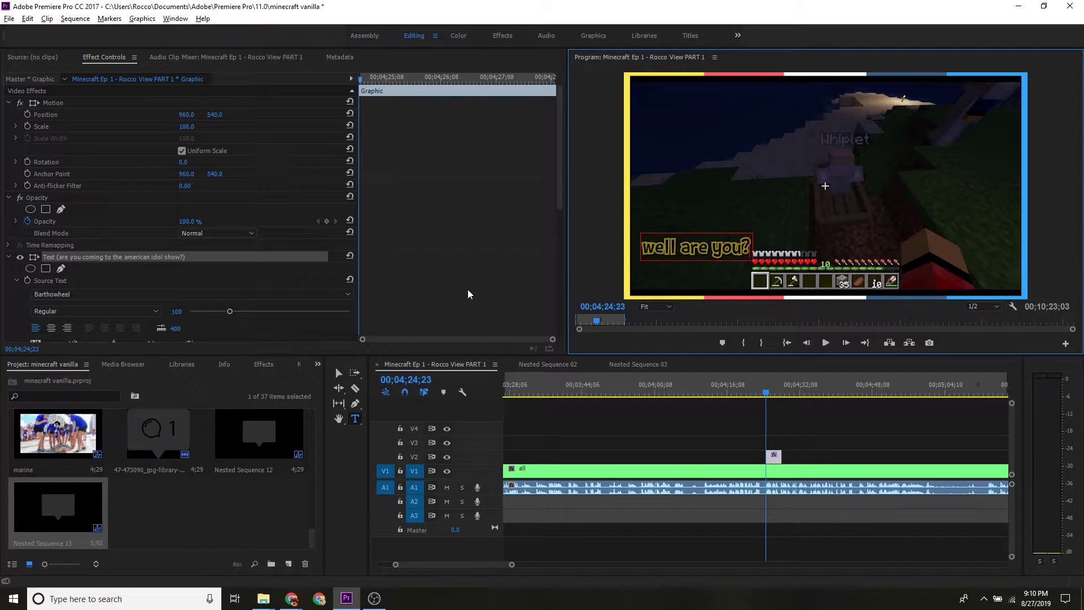
left_click(339, 373)
left_click(836, 432)
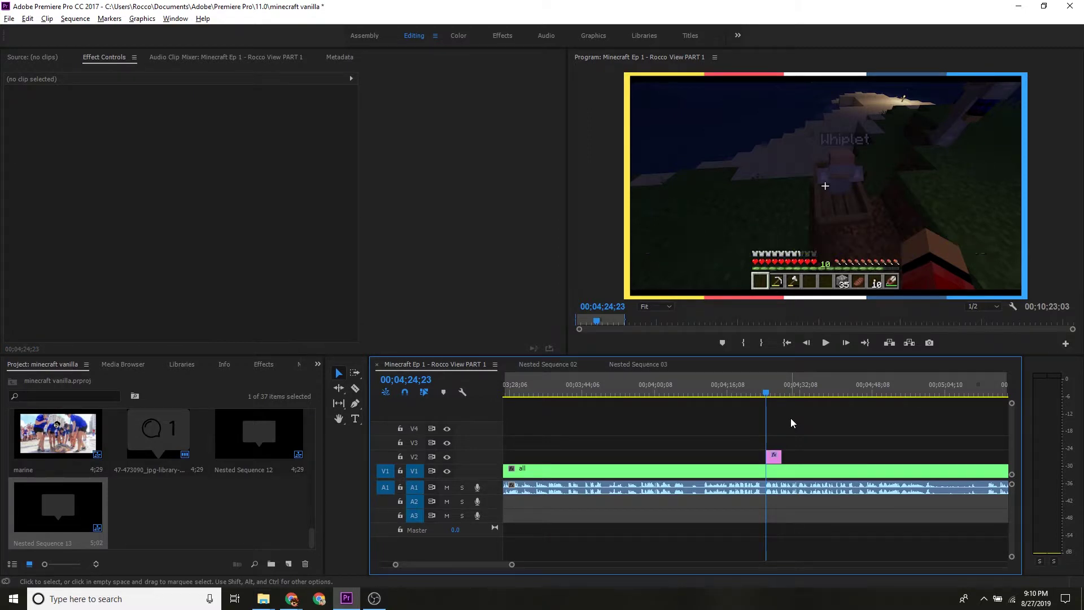
Undo the copy and its text change, then trim the first caption's end.
key("ctrl+z")
key("ctrl+shift+z")
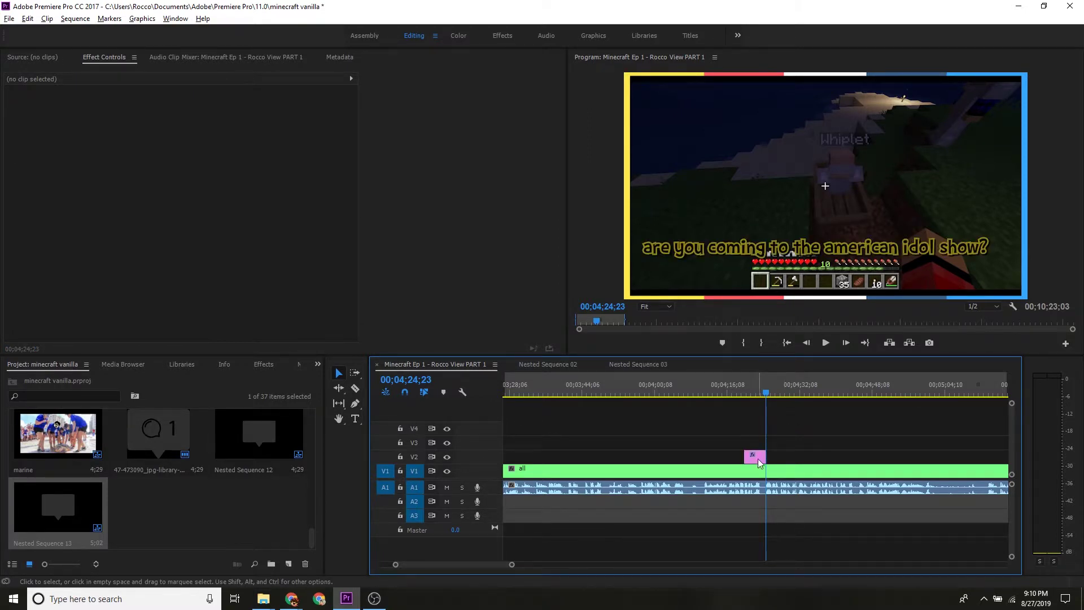
left_click_drag(760, 456, 756, 456)
Replay the first caption, then trial-move it to the playhead and undo the move.
left_click(759, 393)
key("space")
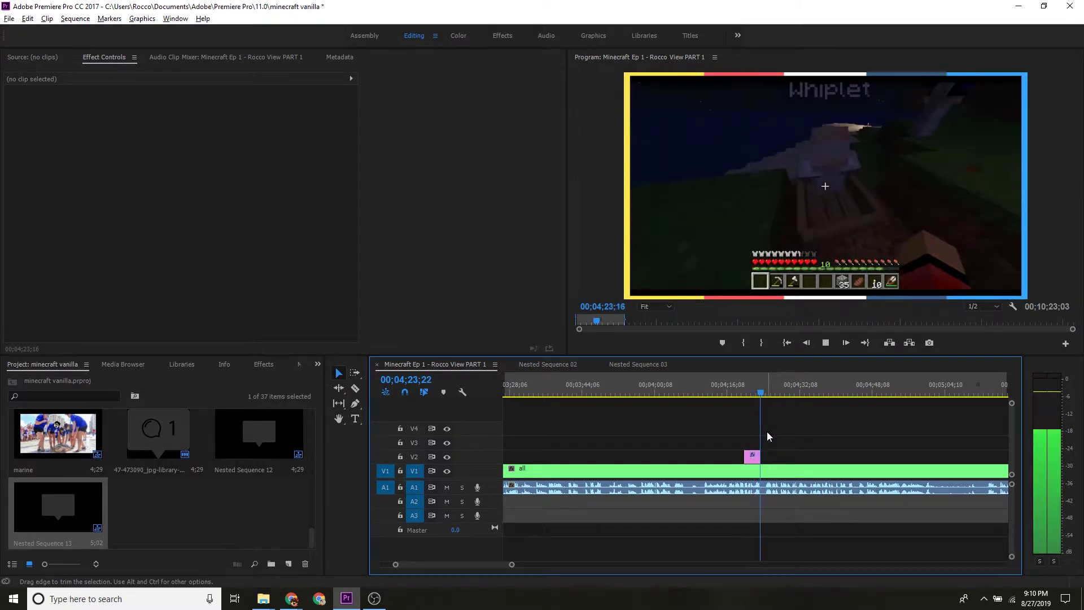
key("space")
key("space")
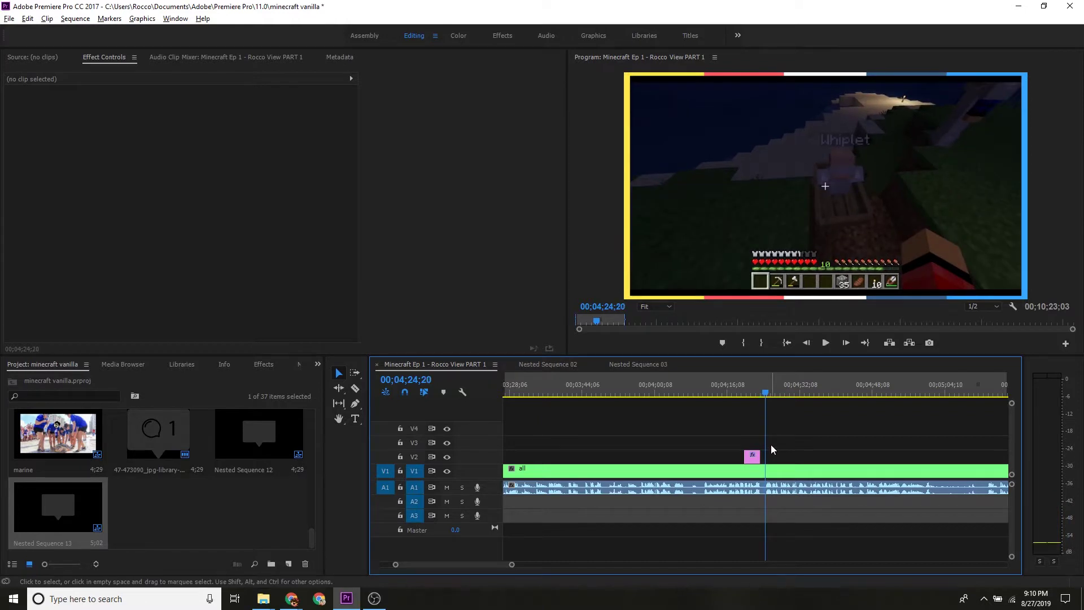
left_click(762, 455)
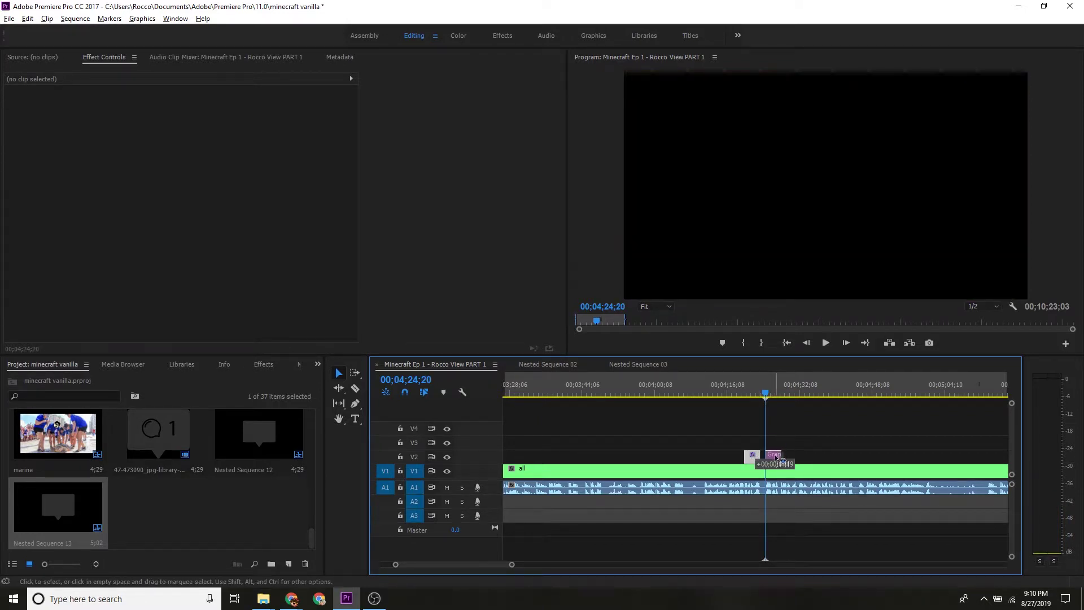
left_click_drag(762, 457, 775, 457)
key("ctrl+z")
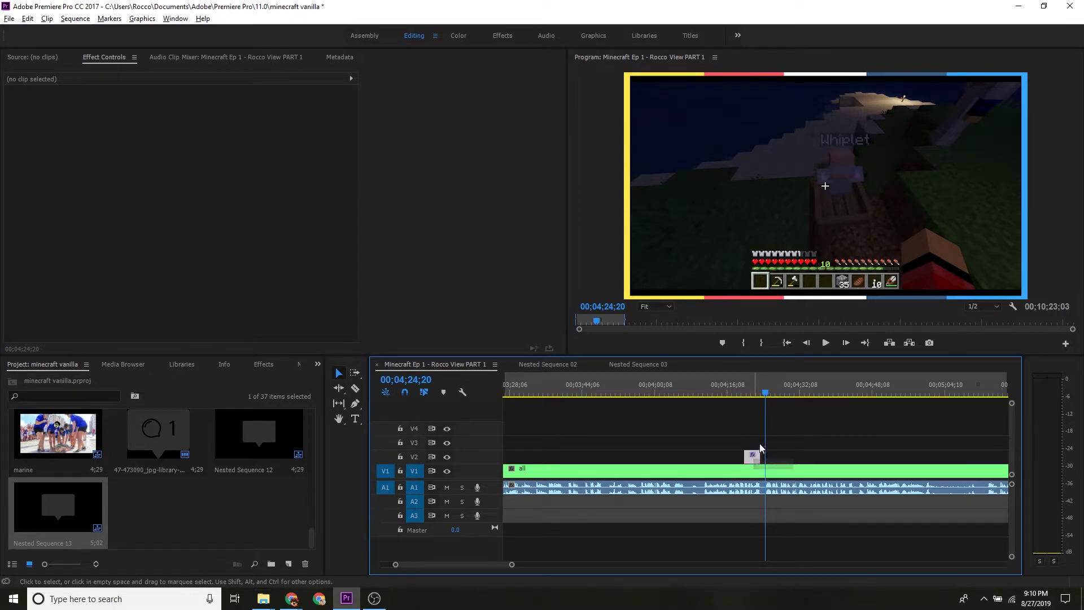
Copy the caption right after the first and retype it as 'well are you?'.
left_click_drag(756, 454, 789, 465)
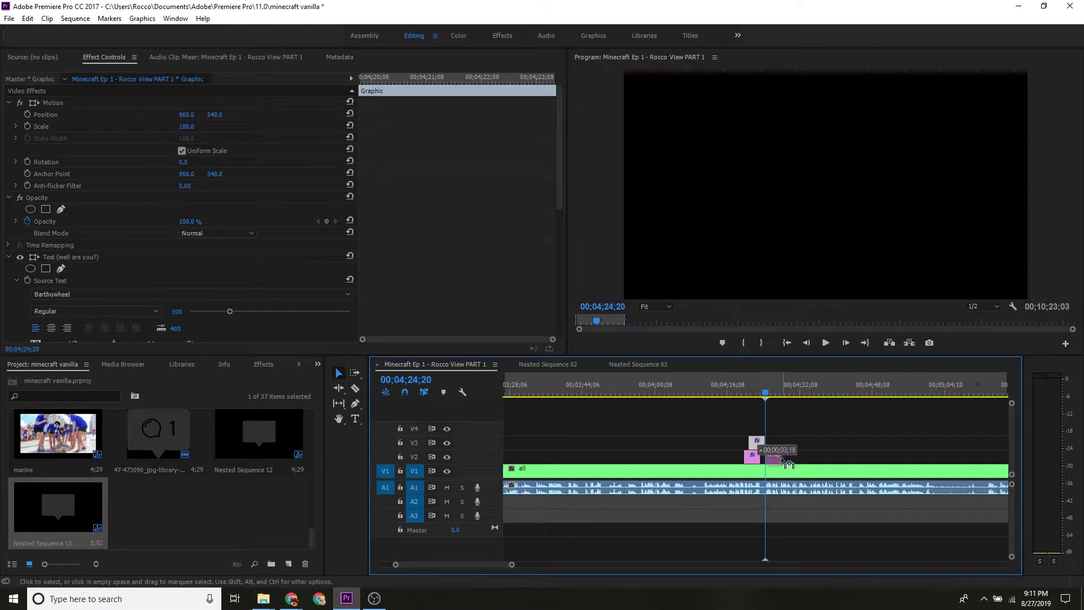
left_click_drag(788, 464, 773, 459)
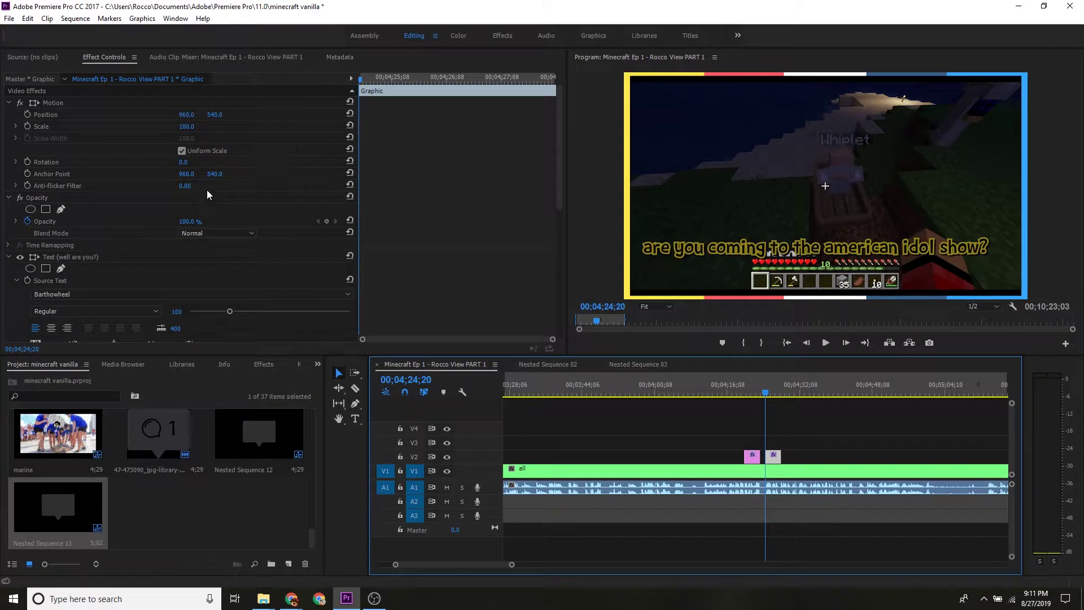
left_click(356, 420)
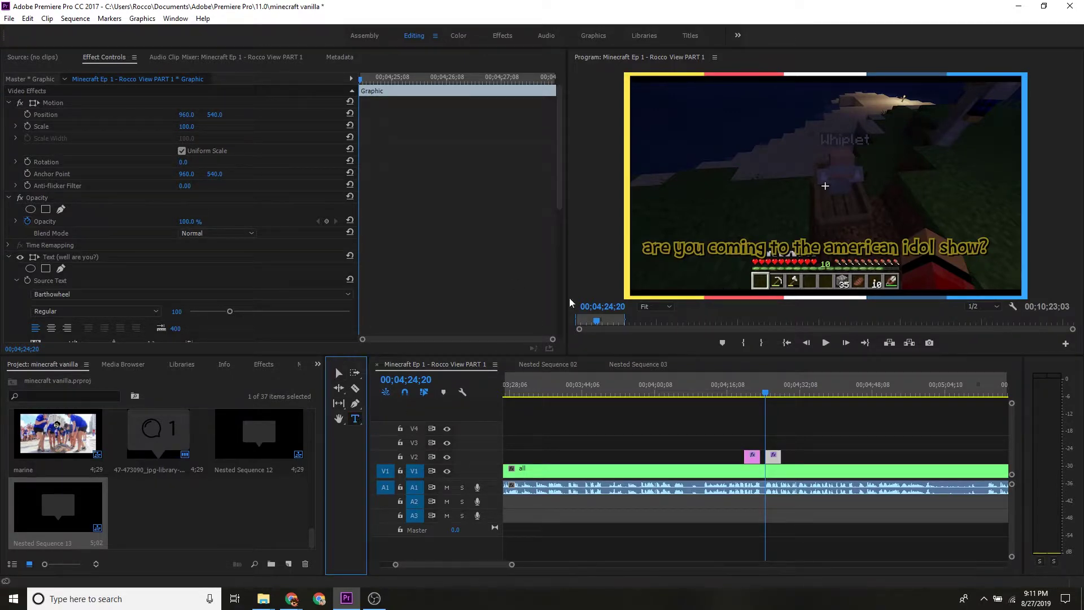
left_click(680, 254)
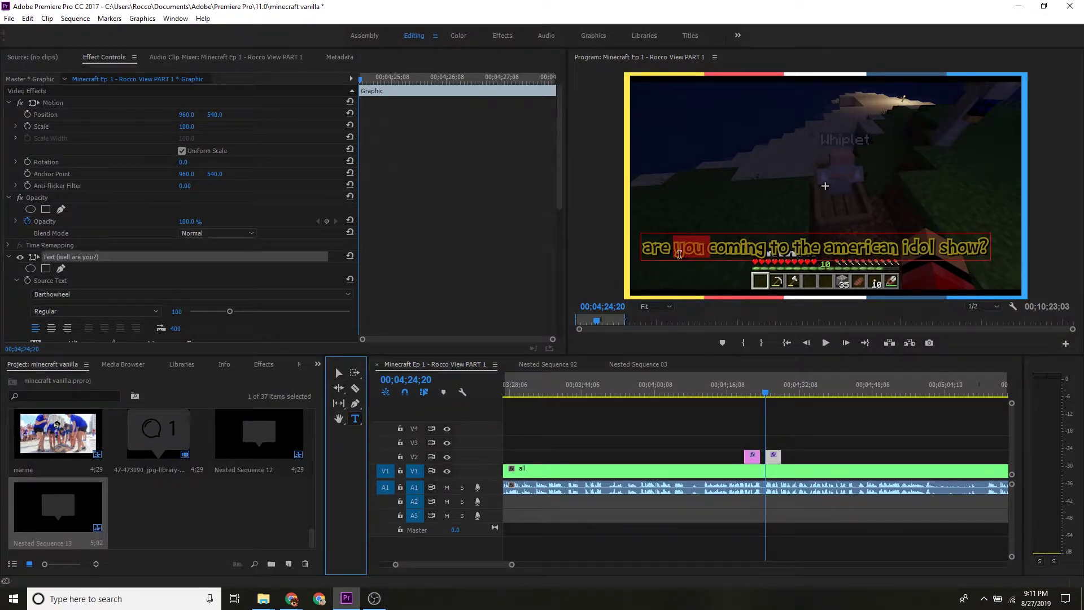
triple_click(679, 255)
type("W")
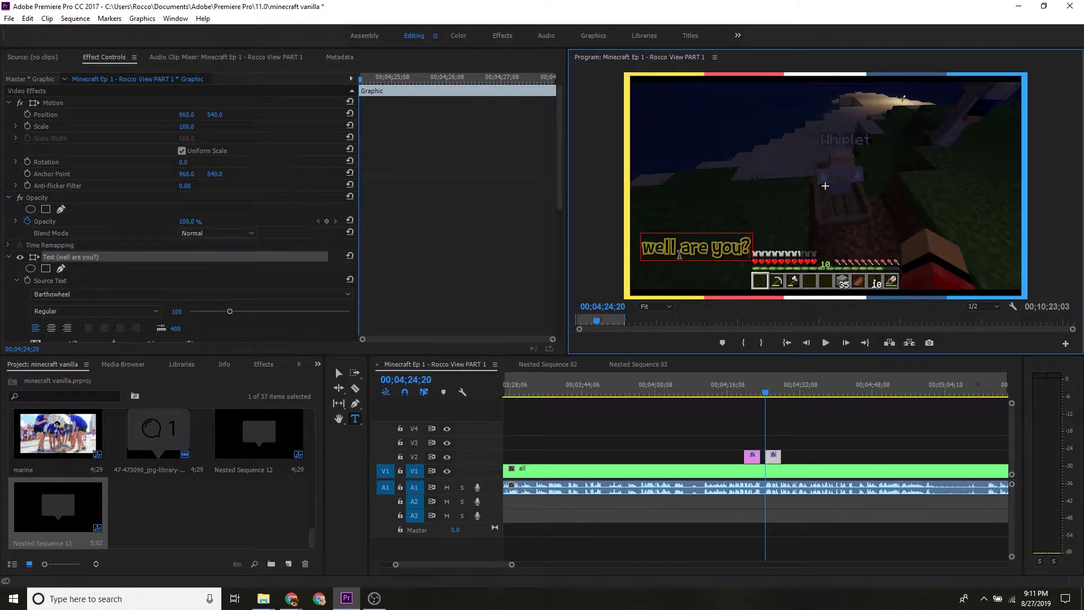
left_click(781, 400)
key("space")
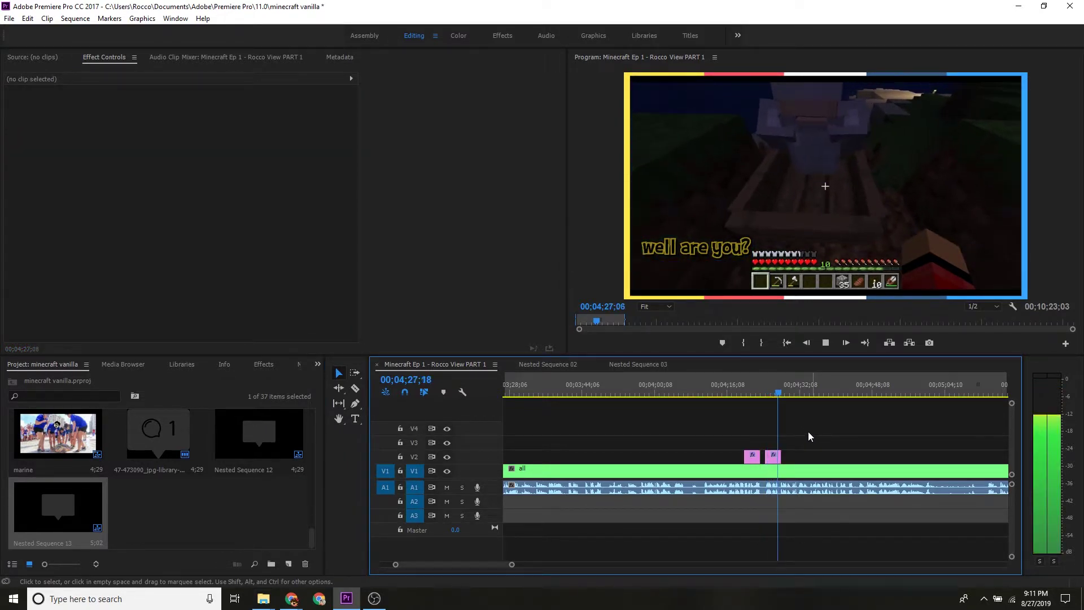
Review playback and park the playhead at 00;04;28;00 after the second caption.
left_click(775, 394)
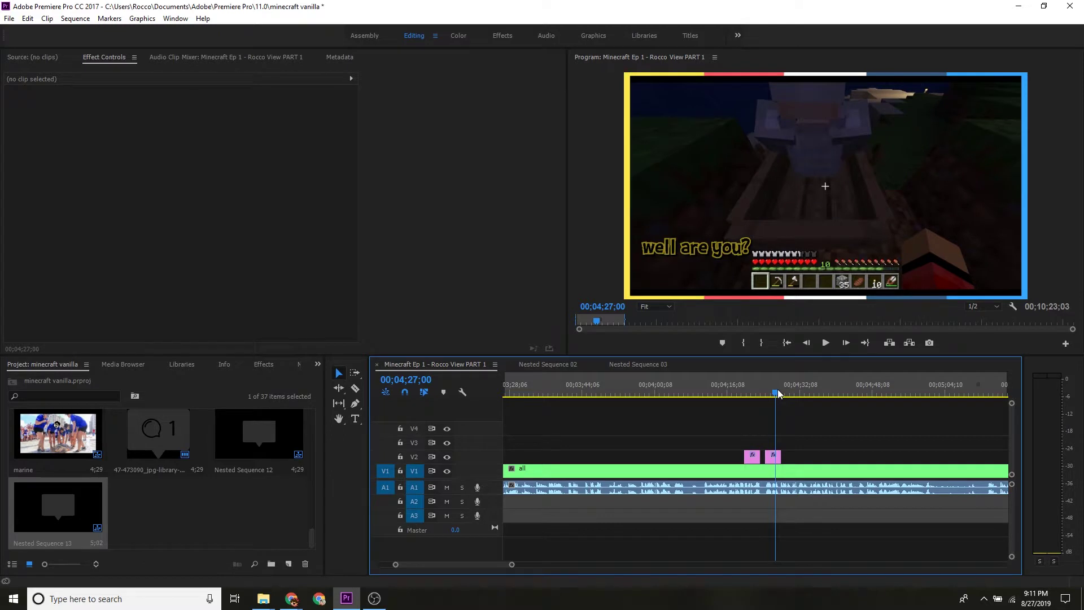
left_click(780, 456)
left_click(811, 434)
key("space")
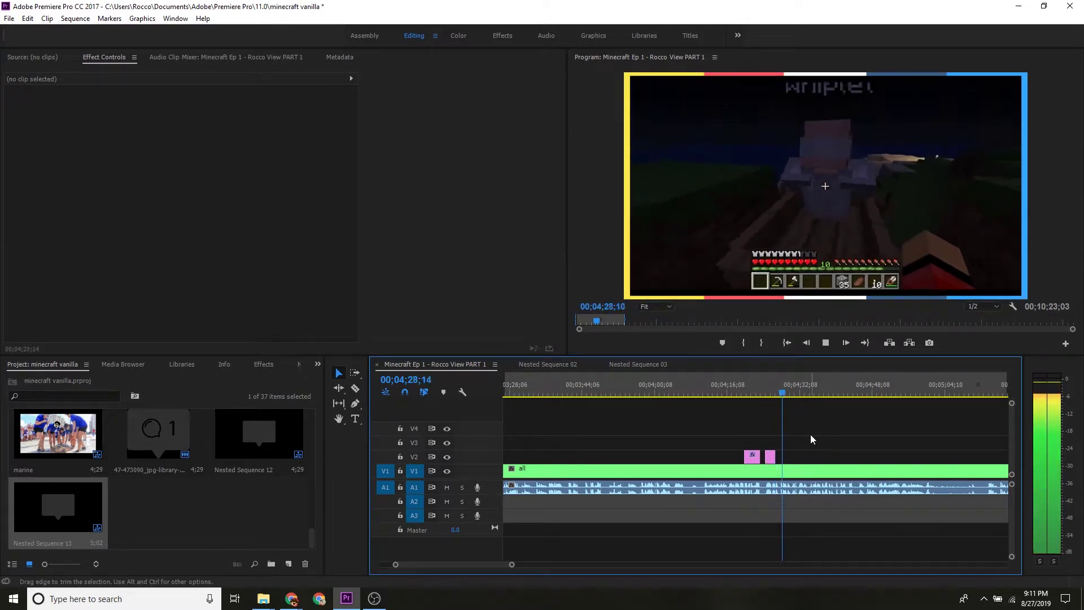
left_click(778, 388)
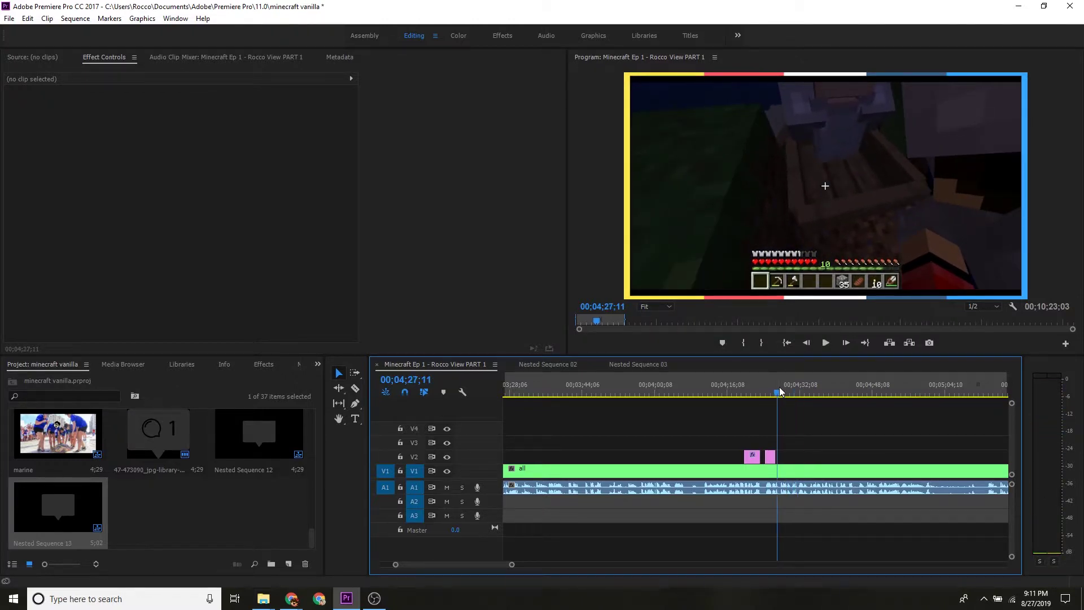
left_click_drag(780, 389, 782, 389)
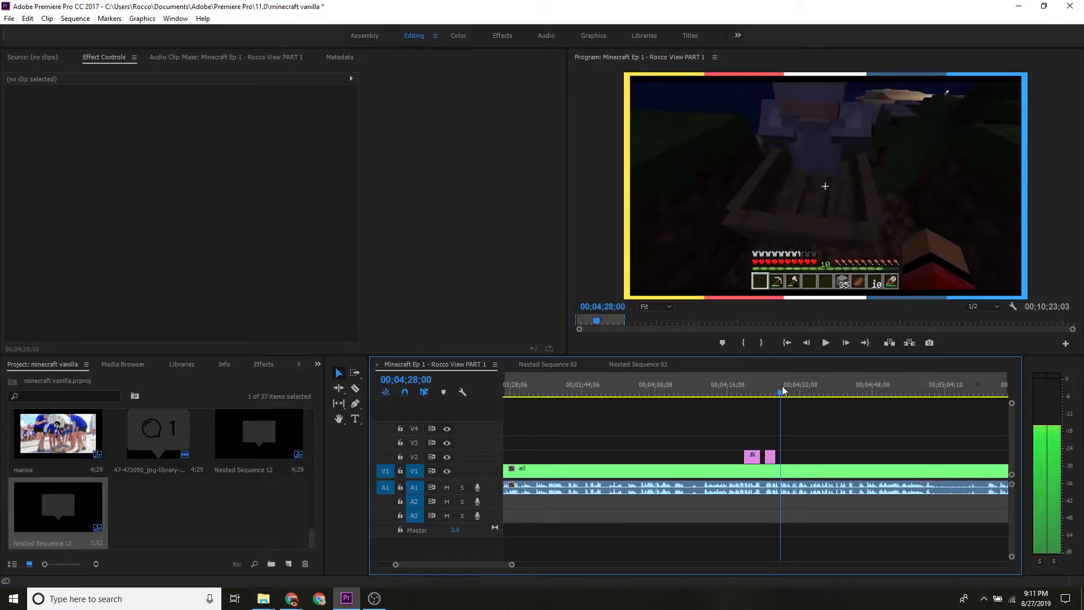
Copy the second caption to the playhead and retype it as 'you better'.
left_click_drag(771, 456, 786, 457)
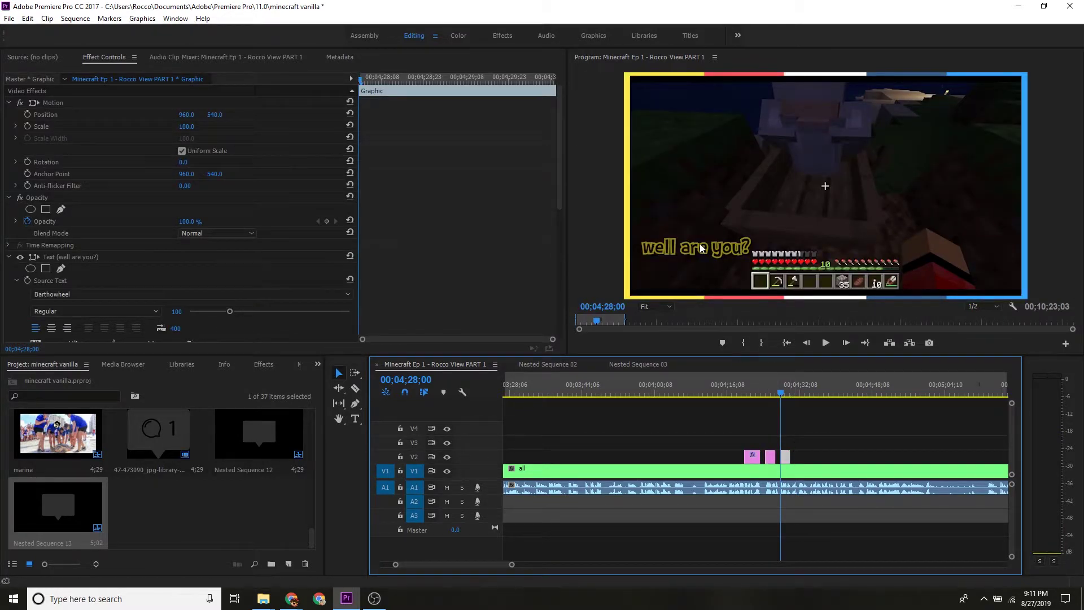
left_click(355, 418)
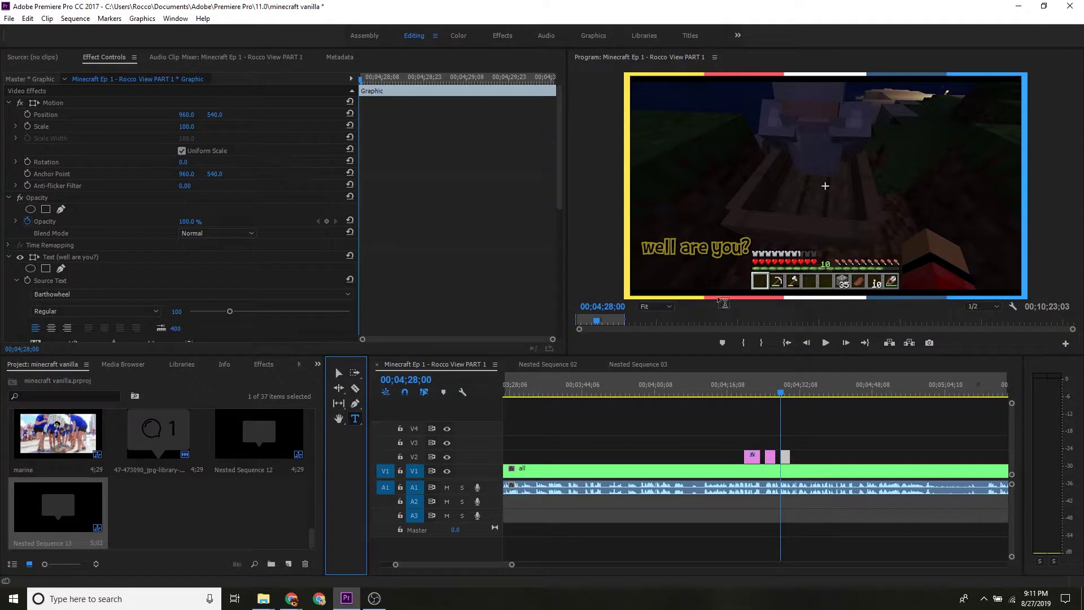
left_click(725, 248)
triple_click(726, 248)
type("you b")
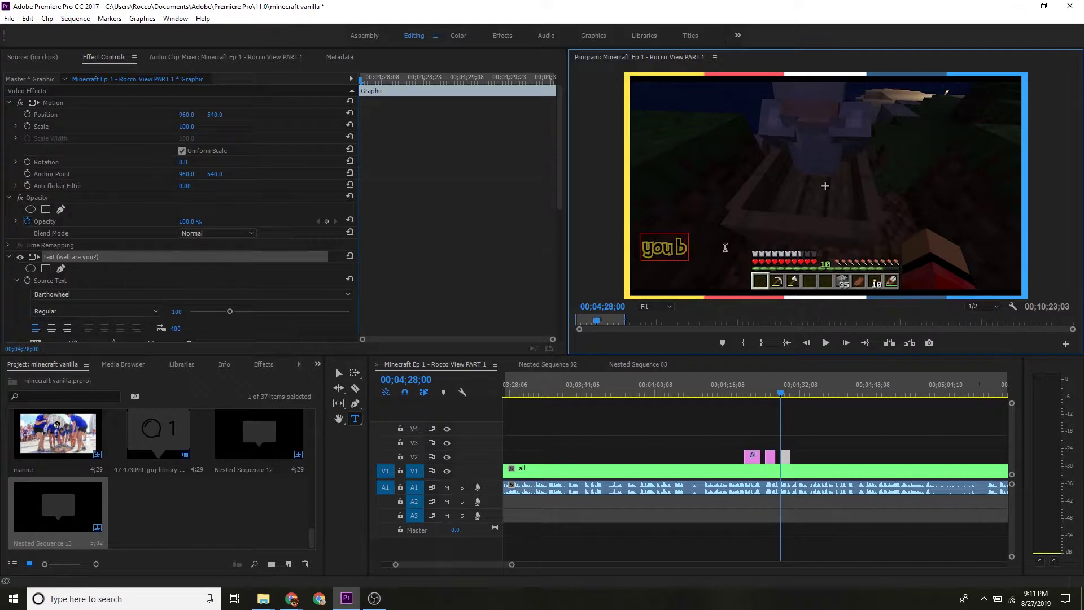
key("BackSpace")
key("Escape")
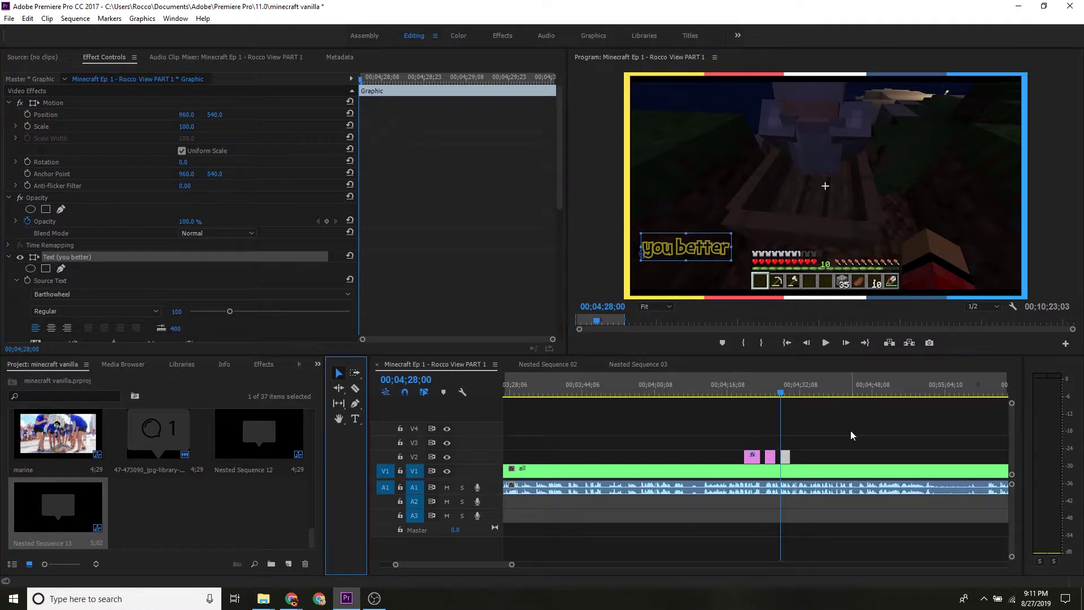
left_click(850, 430)
key("space")
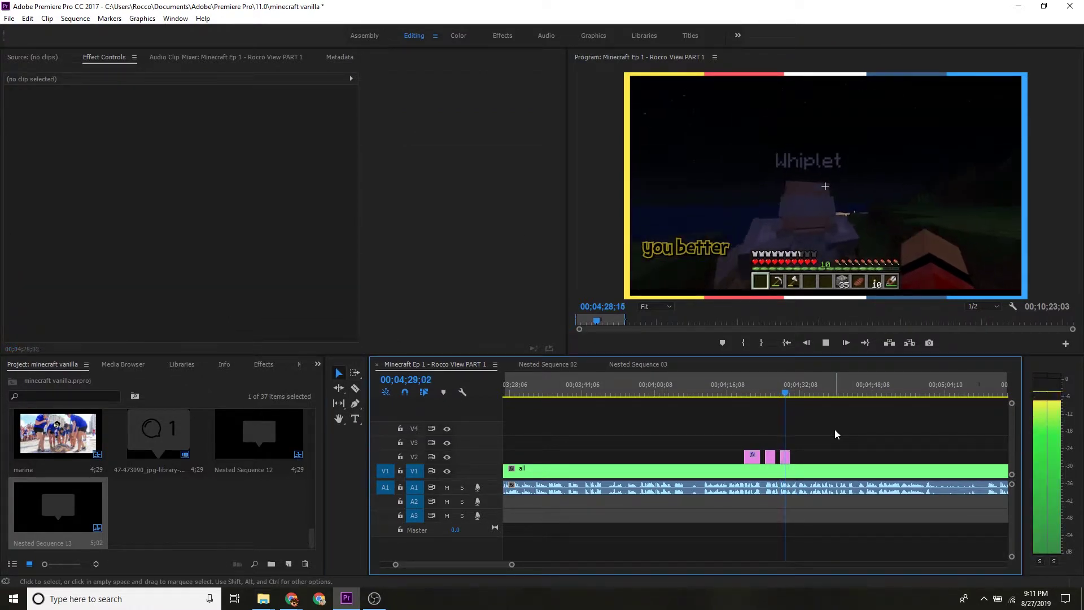
left_click(788, 384)
Review playback and set the playhead to 00;04;30;18.
left_click(789, 456)
key("space")
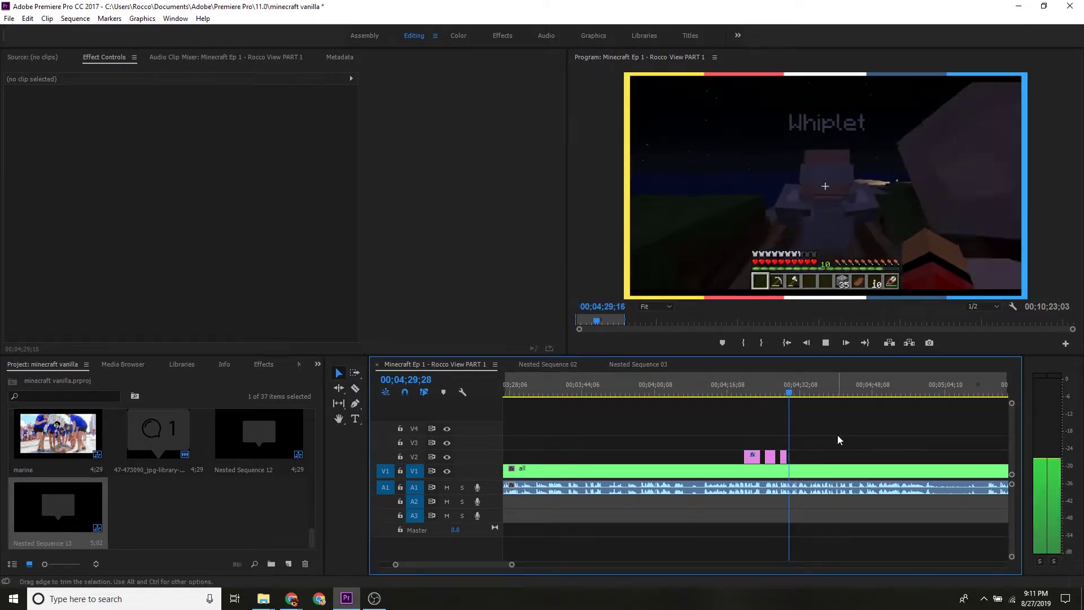
left_click(833, 445)
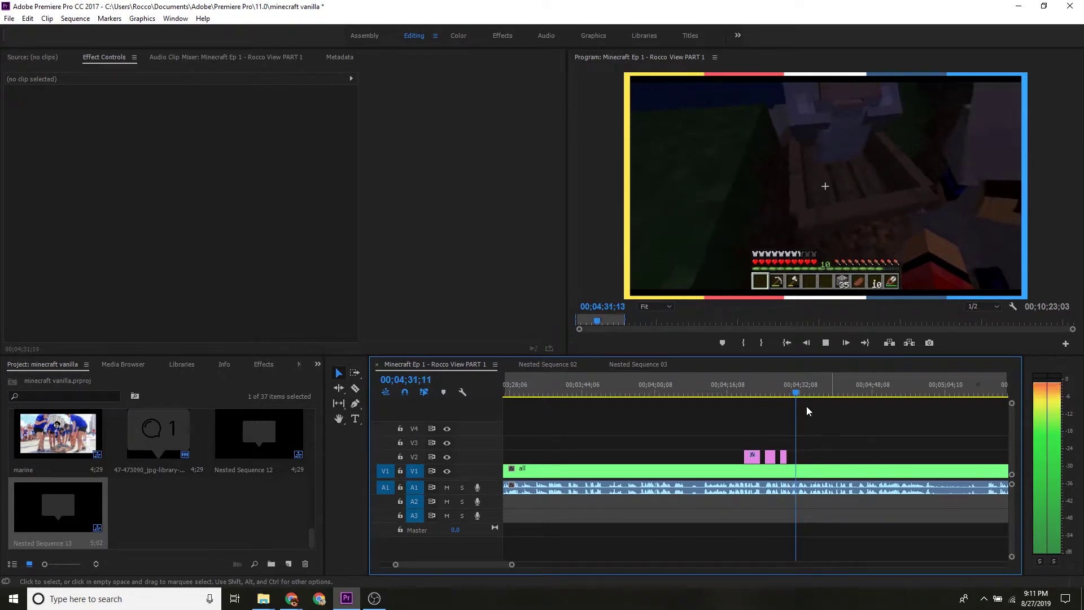
key("space")
left_click(793, 391)
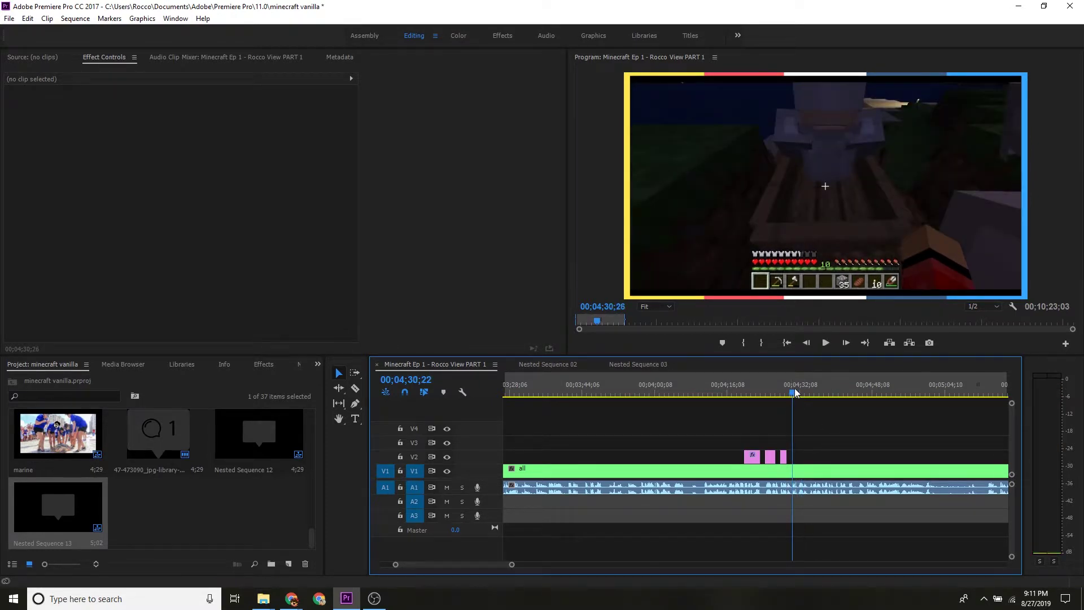
left_click_drag(796, 392, 794, 394)
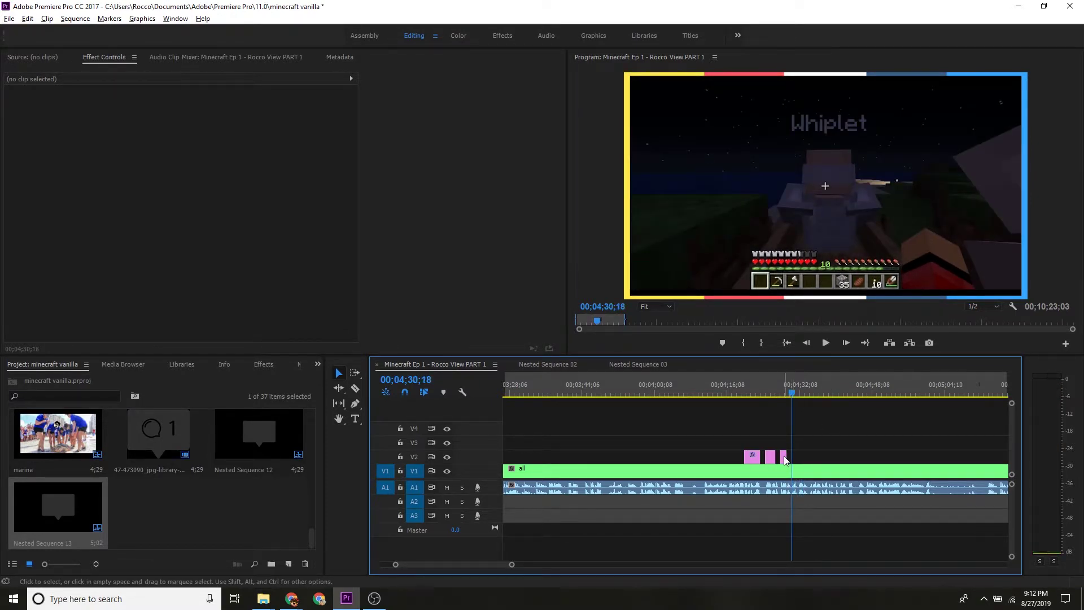
Copy the 'you better' caption just after itself and shorten the copy.
left_click_drag(784, 457, 798, 461)
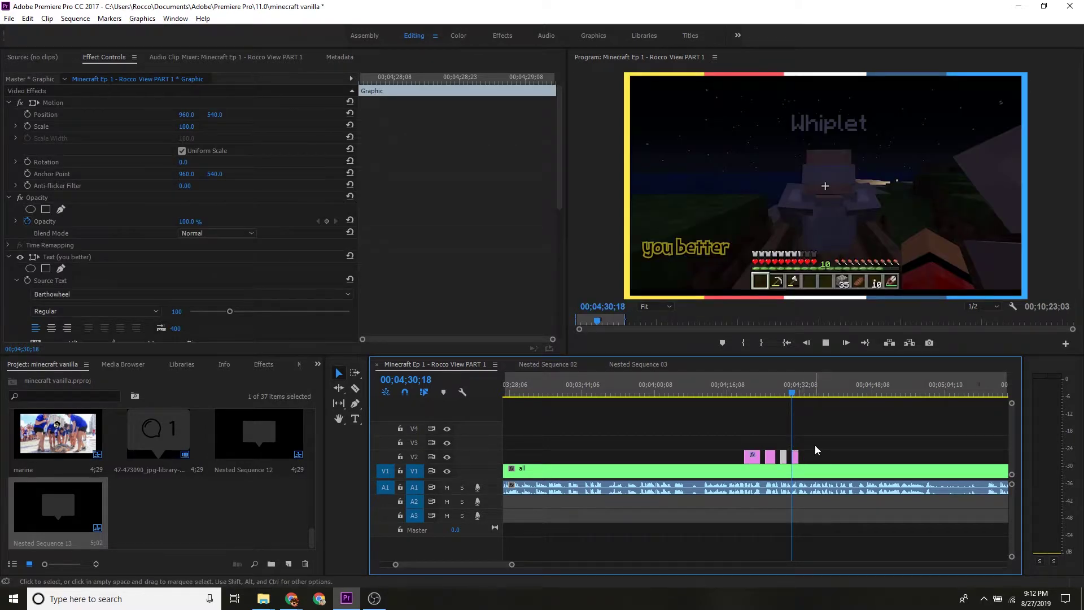
key("space")
left_click_drag(799, 455, 798, 455)
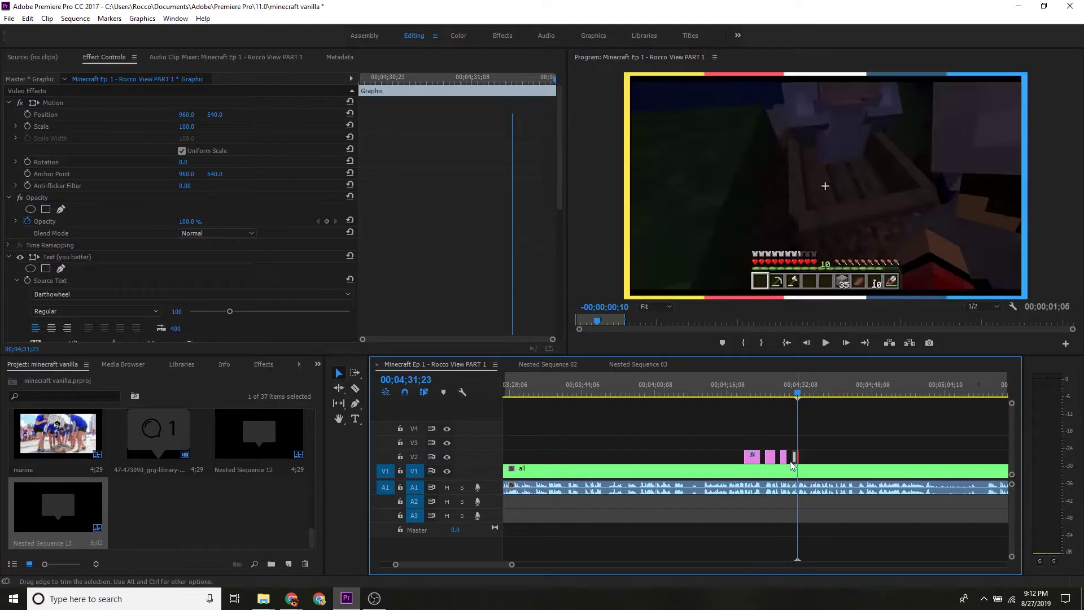
left_click(796, 394)
Retype the copied caption as 'little hoe'.
left_click(683, 245)
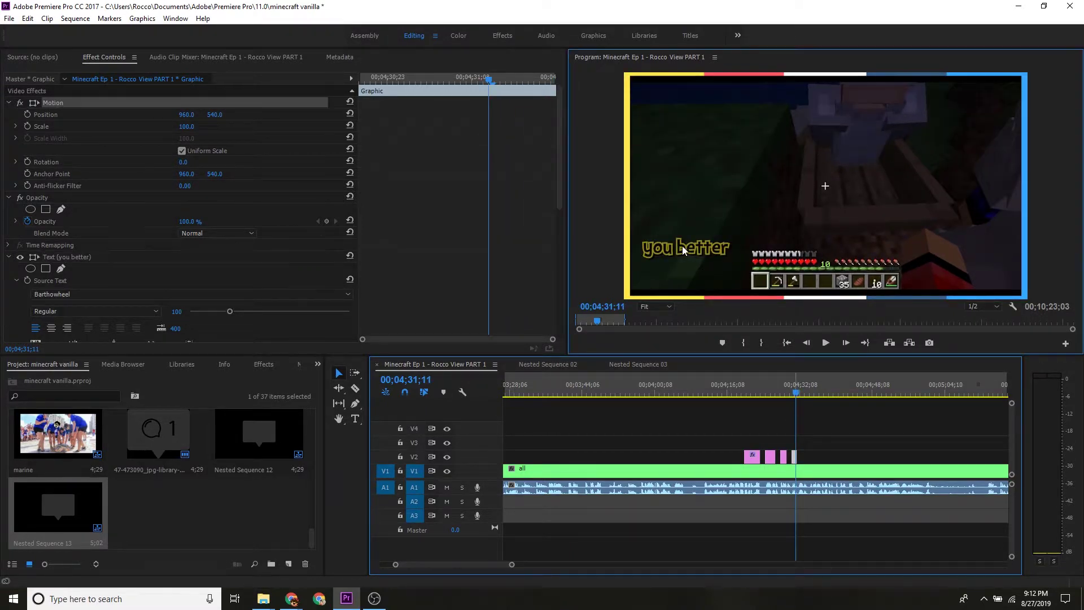
left_click(354, 418)
left_click(699, 246)
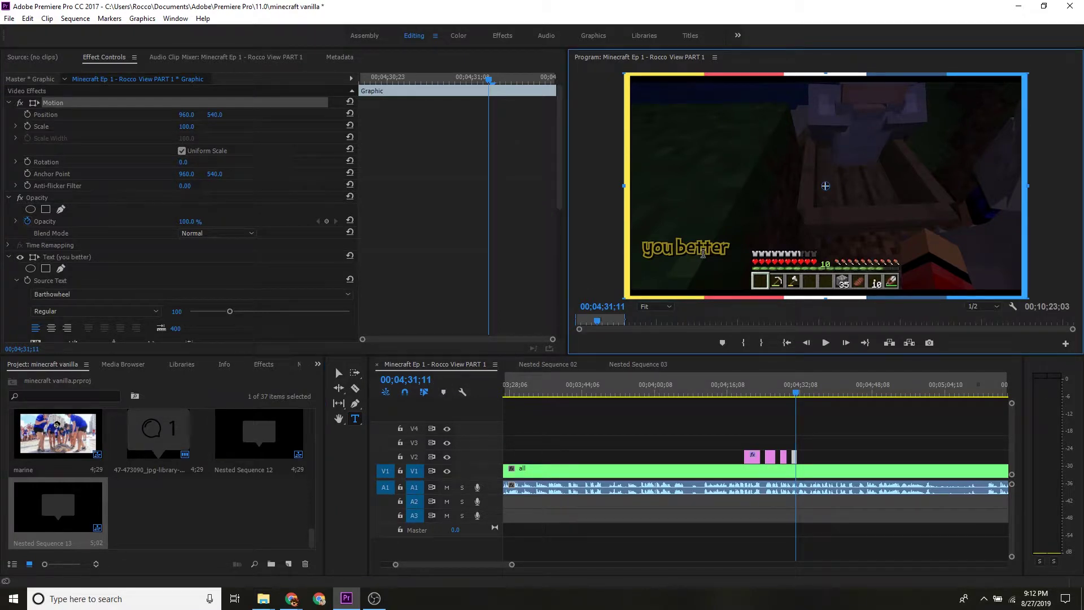
left_click(681, 243)
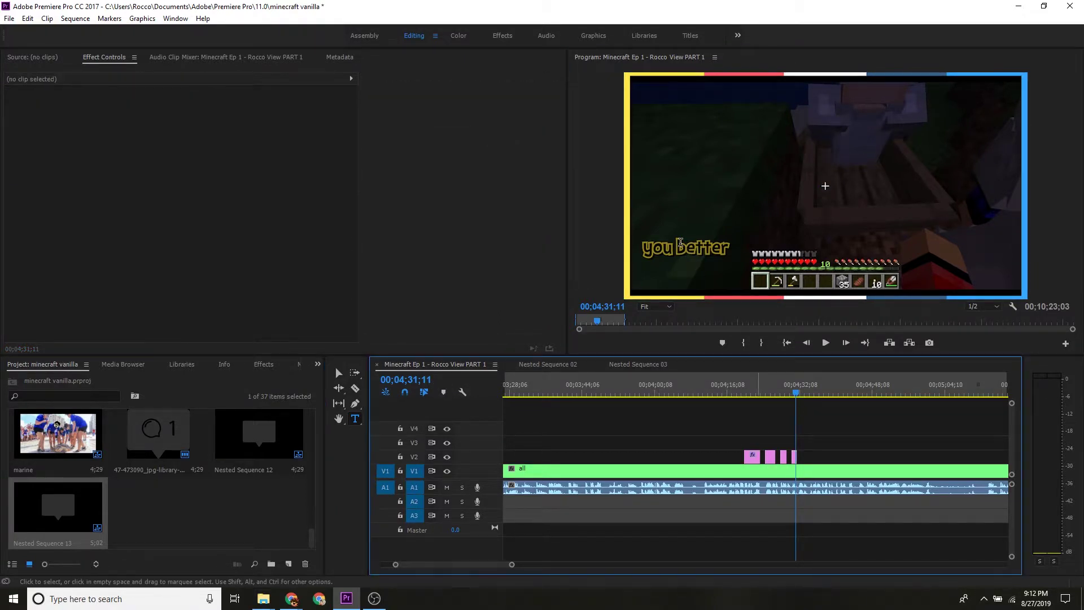
left_click(681, 244)
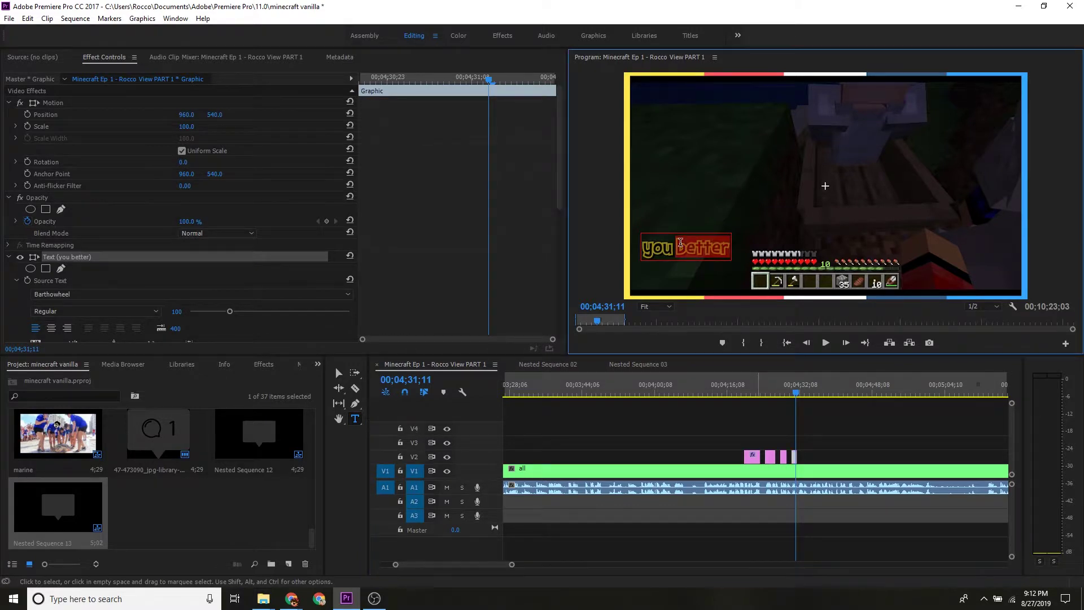
key("BackSpace")
type("little ho")
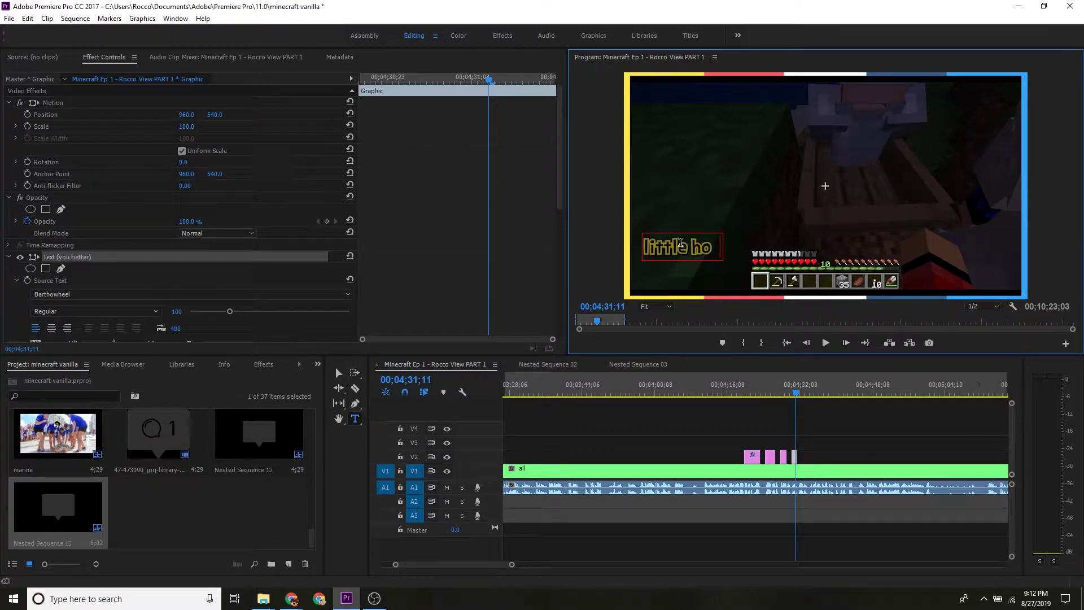
type("e")
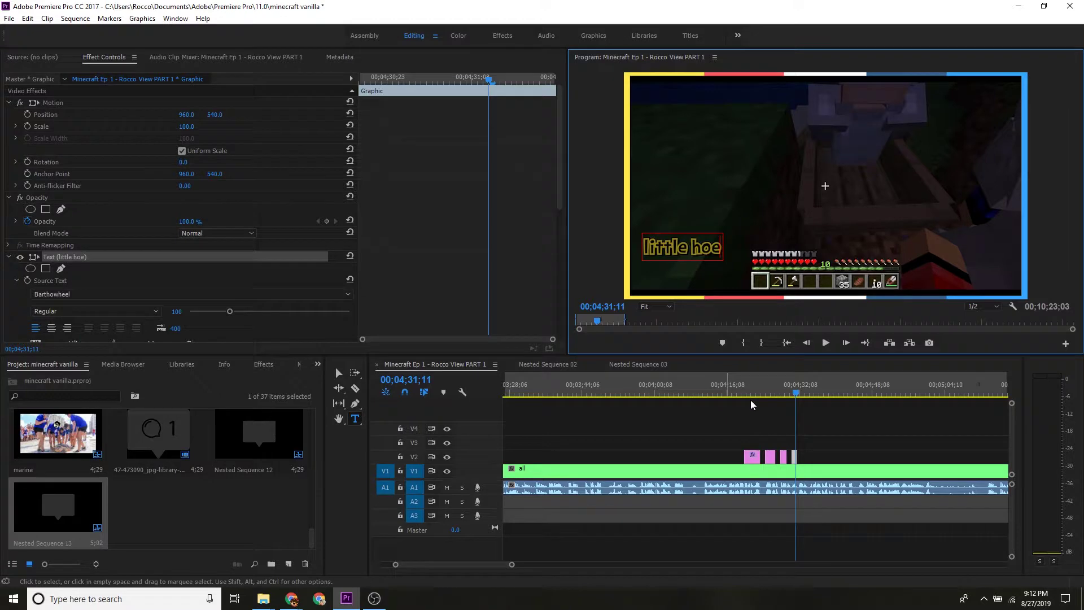
left_click(733, 409)
Play back the captions from about 4;18 and stop at the next spoken line.
left_click(788, 384)
key("space")
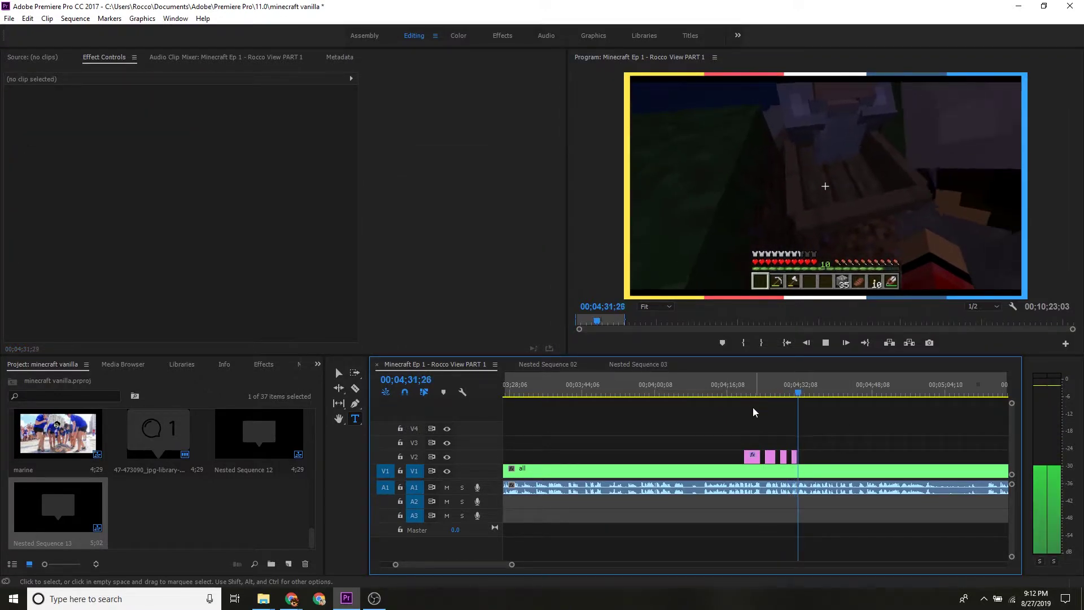
left_click(740, 392)
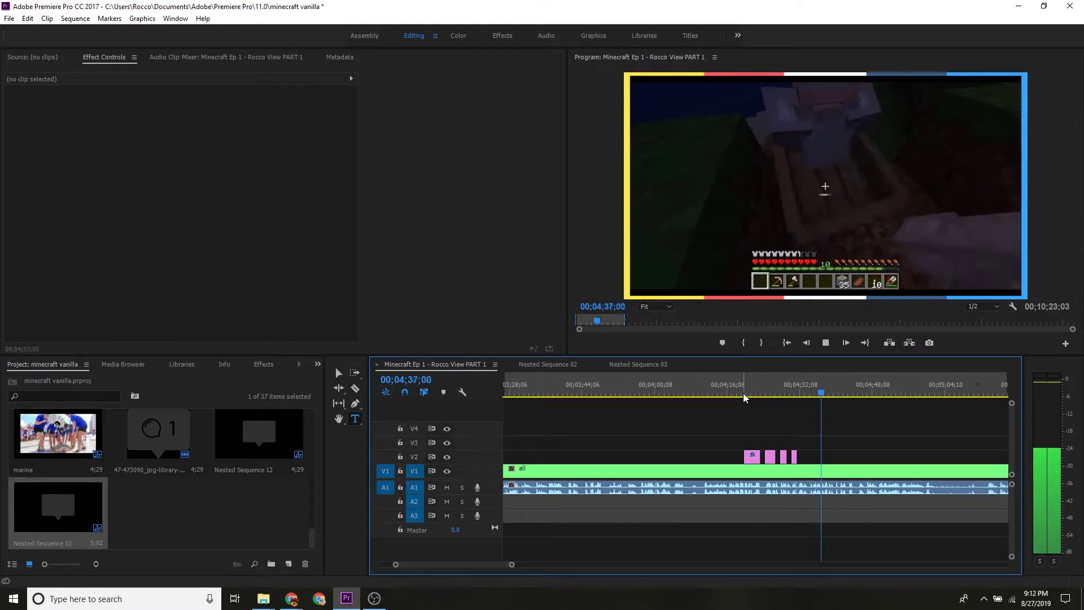
key("space")
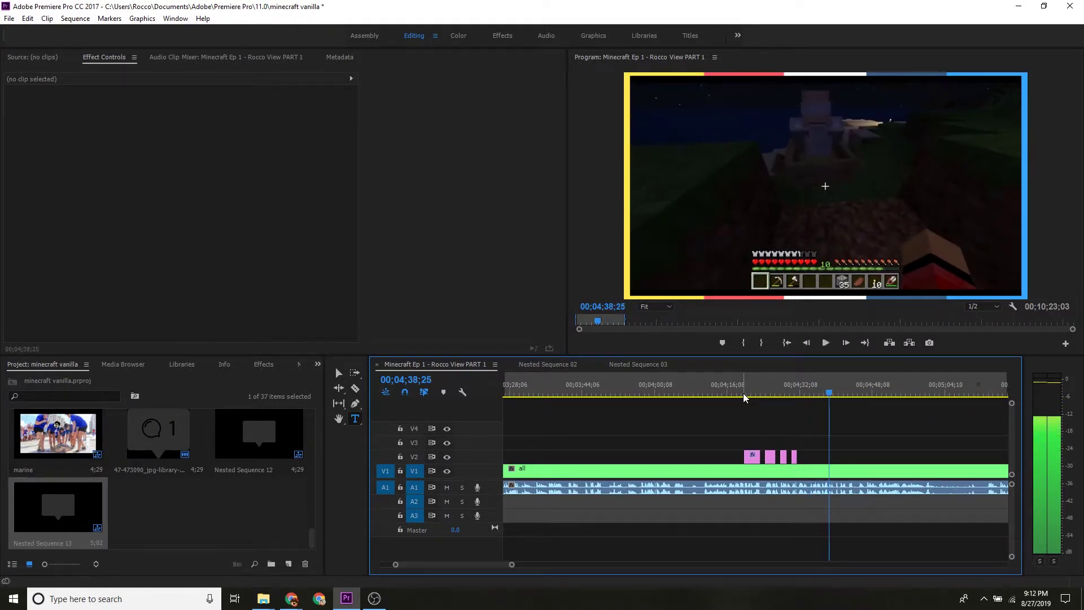
key("space")
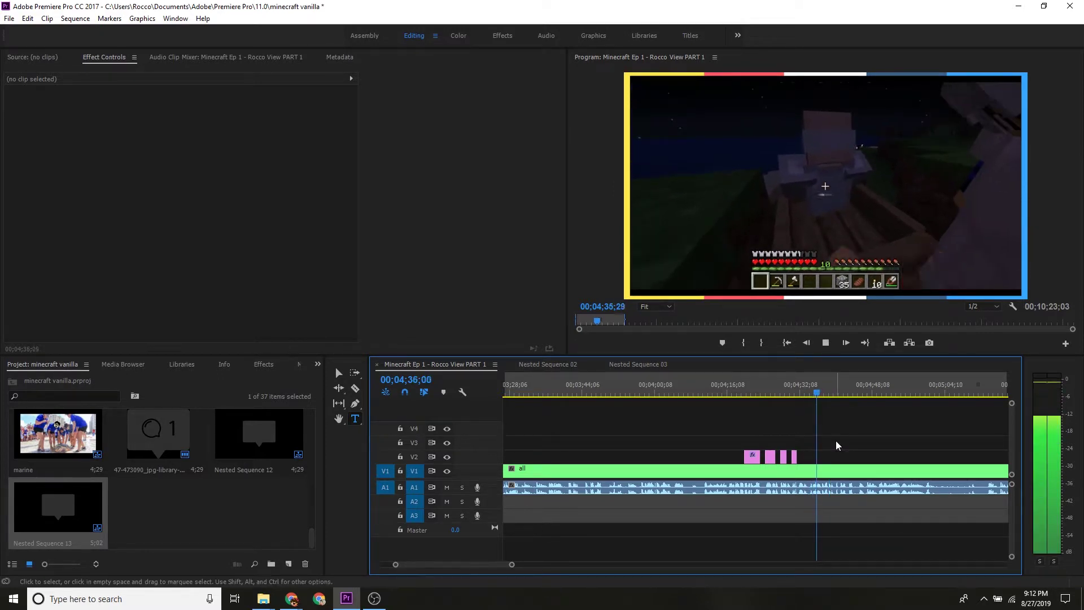
key("space")
Copy a caption to the playhead on V2 and retype it as 'i love american idol!'.
left_click_drag(753, 459, 827, 456)
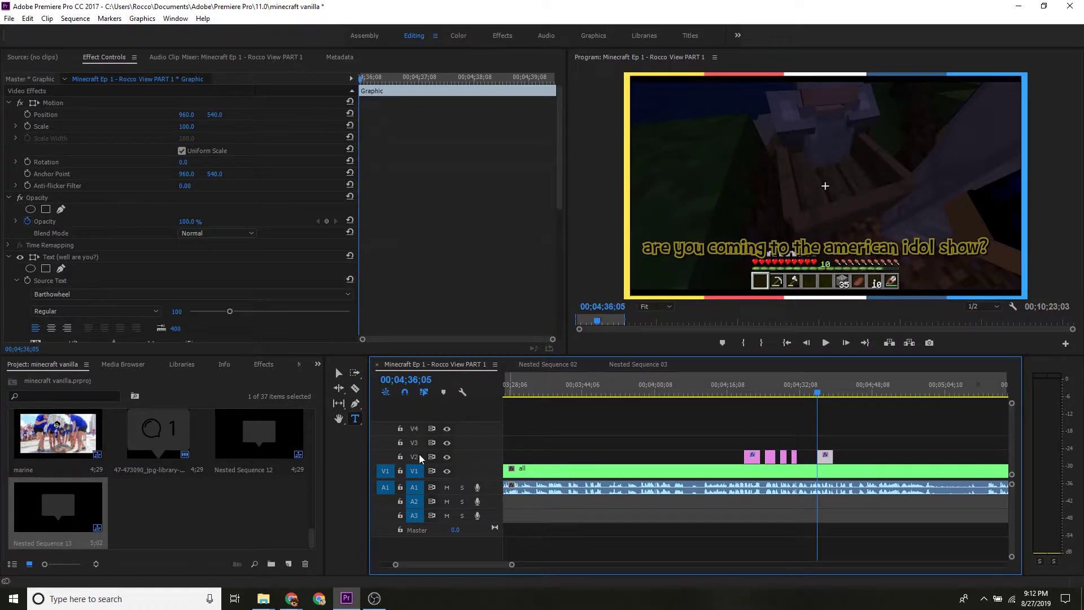
left_click(713, 248)
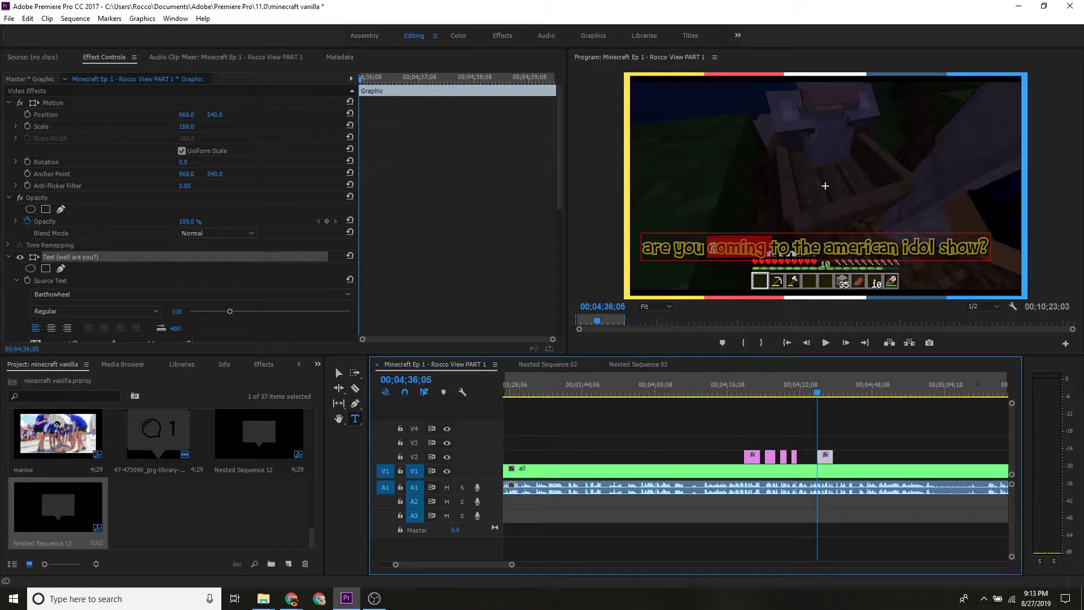
key("ctrl+a")
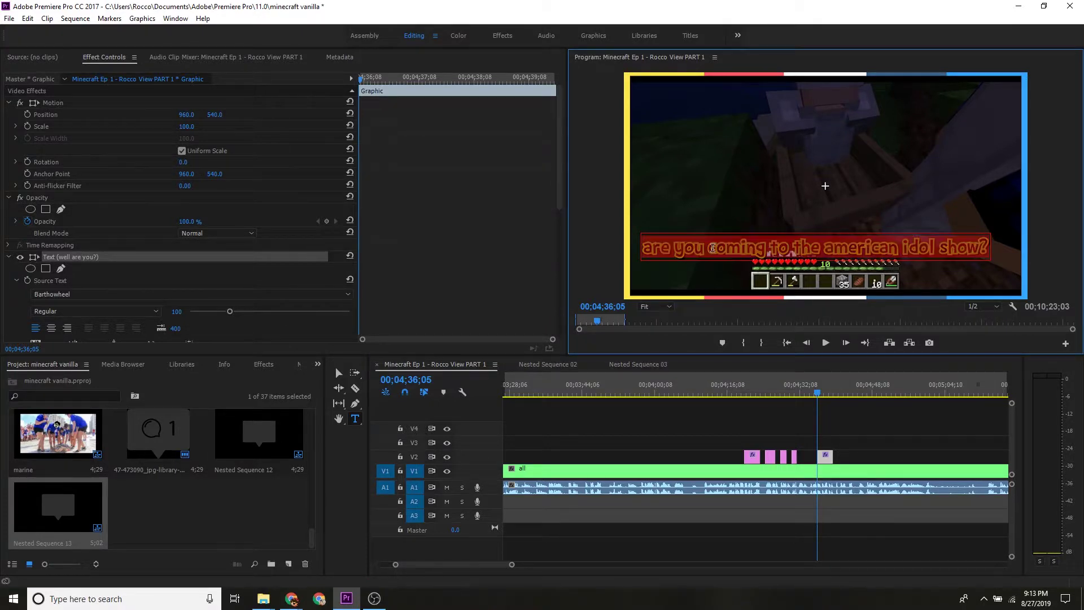
type("i love american idol")
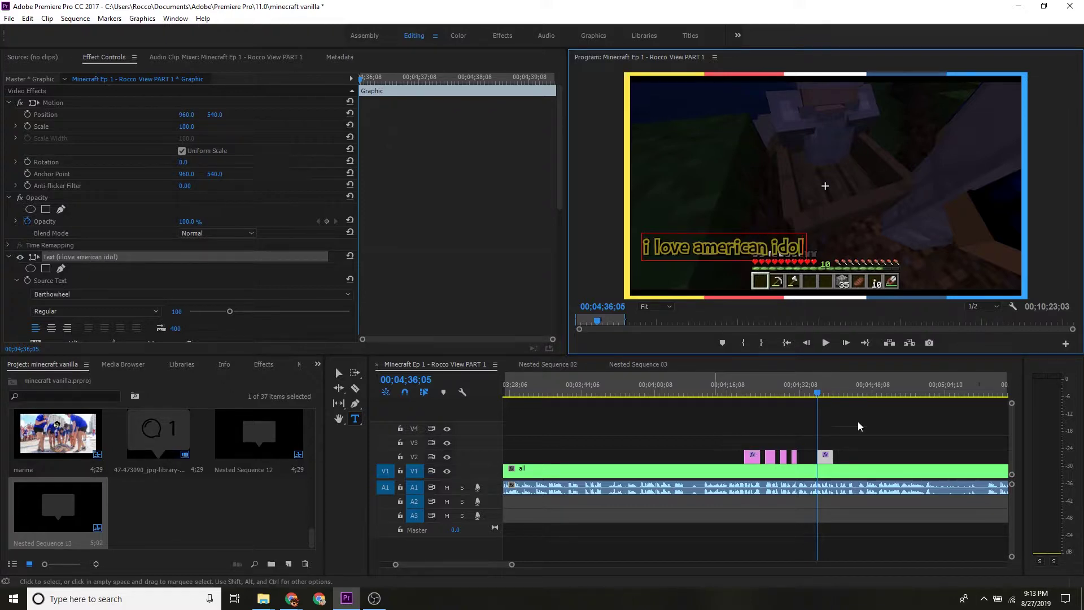
key("Escape")
left_click(883, 432)
key("space")
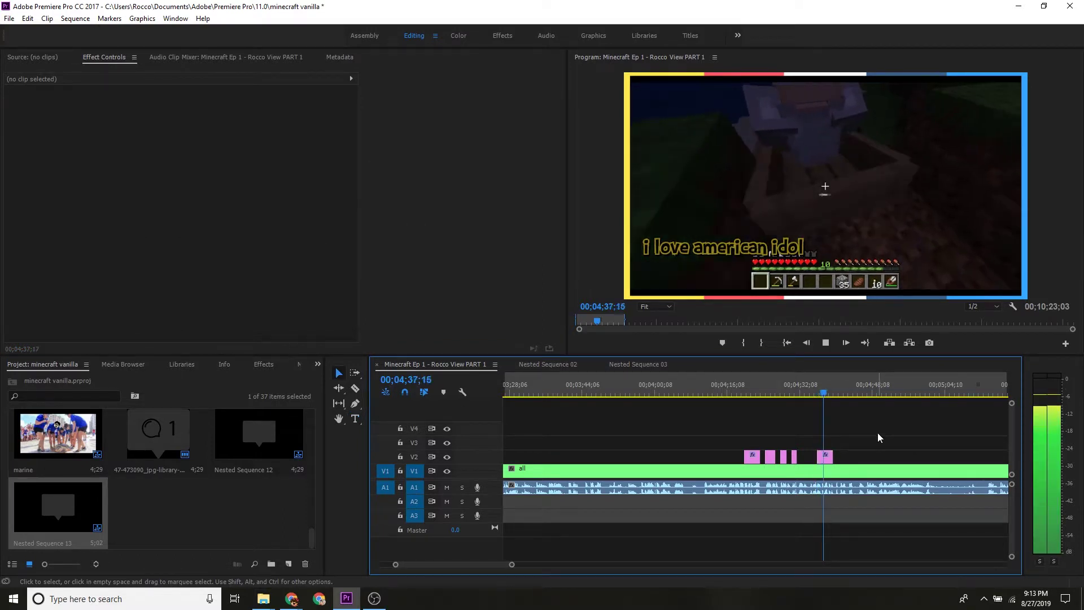
Trim the new caption's end to 00;04;37;03.
left_click(821, 394)
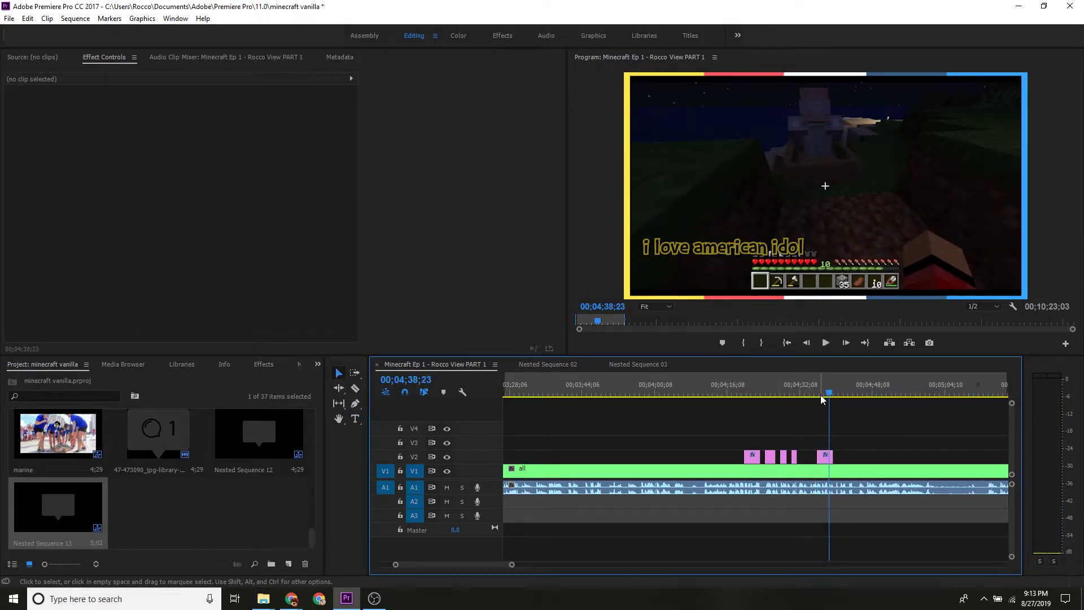
left_click(822, 392)
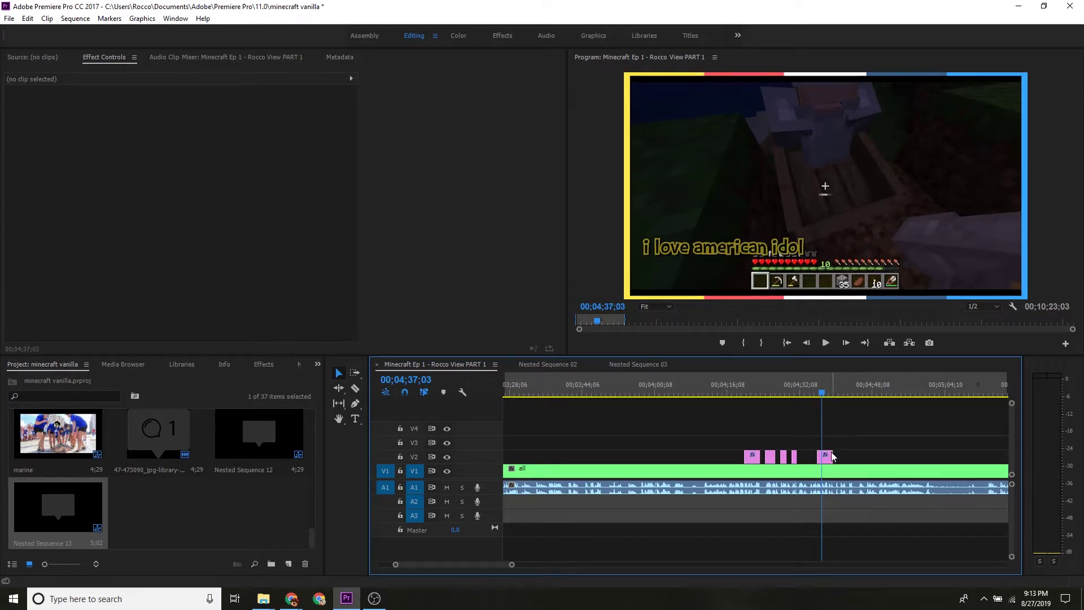
left_click_drag(829, 454, 821, 456)
left_click_drag(842, 444, 868, 432)
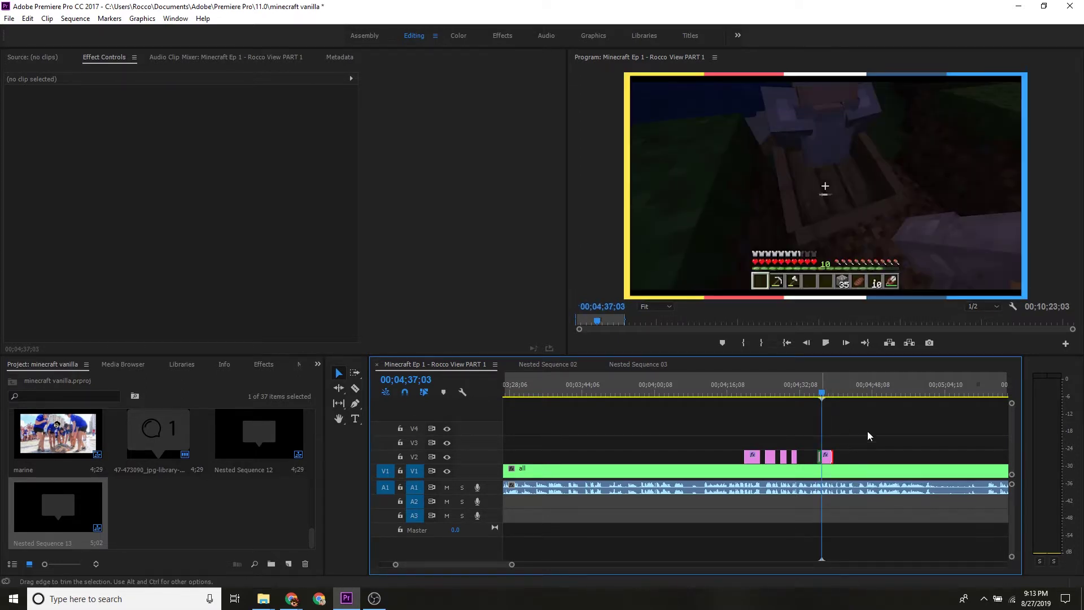
key("space")
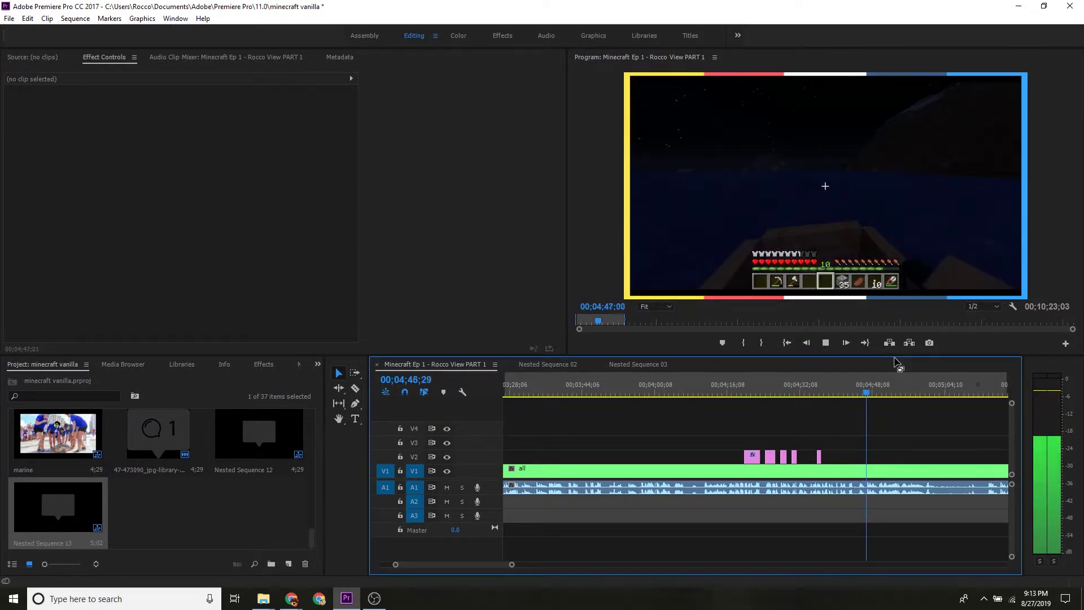
left_click(904, 440)
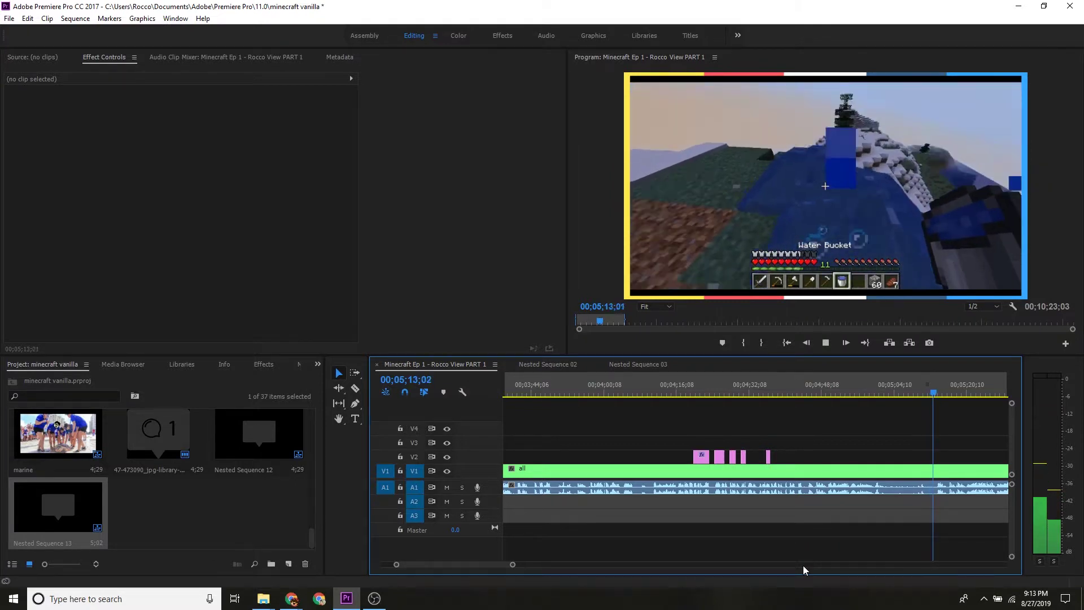
key("space")
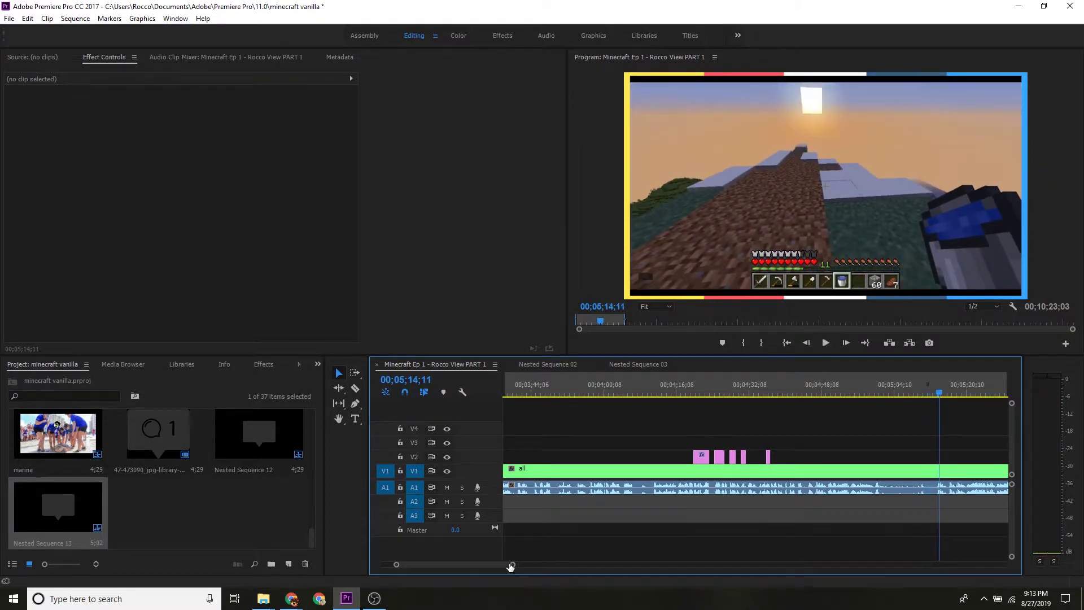
scroll(740, 511, "down", 5)
scroll(781, 501, "down", 2)
scroll(692, 485, "up", 4)
scroll(668, 491, "up", 1)
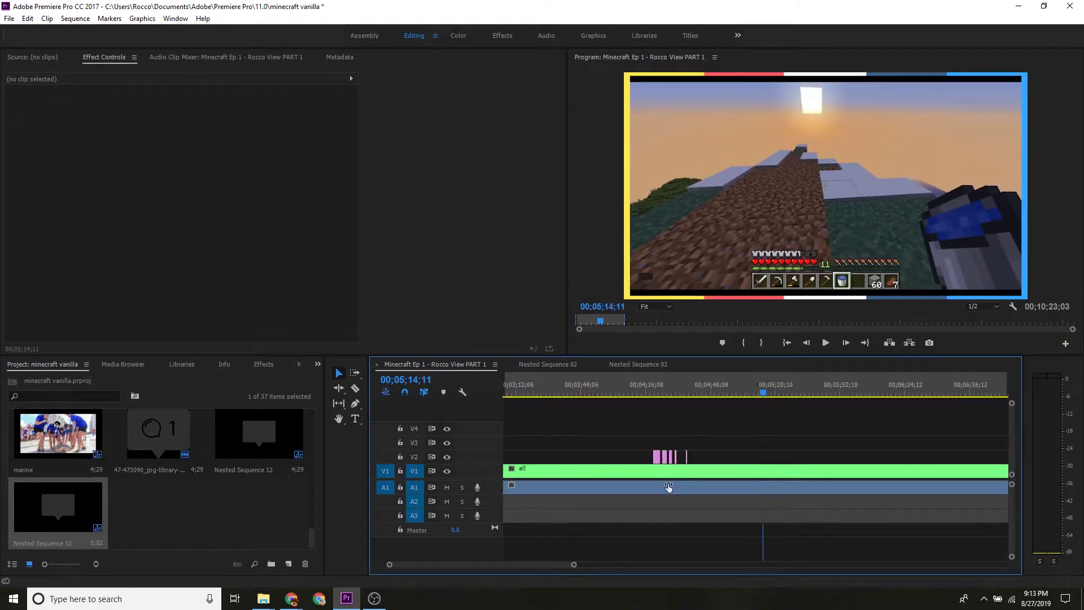
scroll(865, 472, "down", 4)
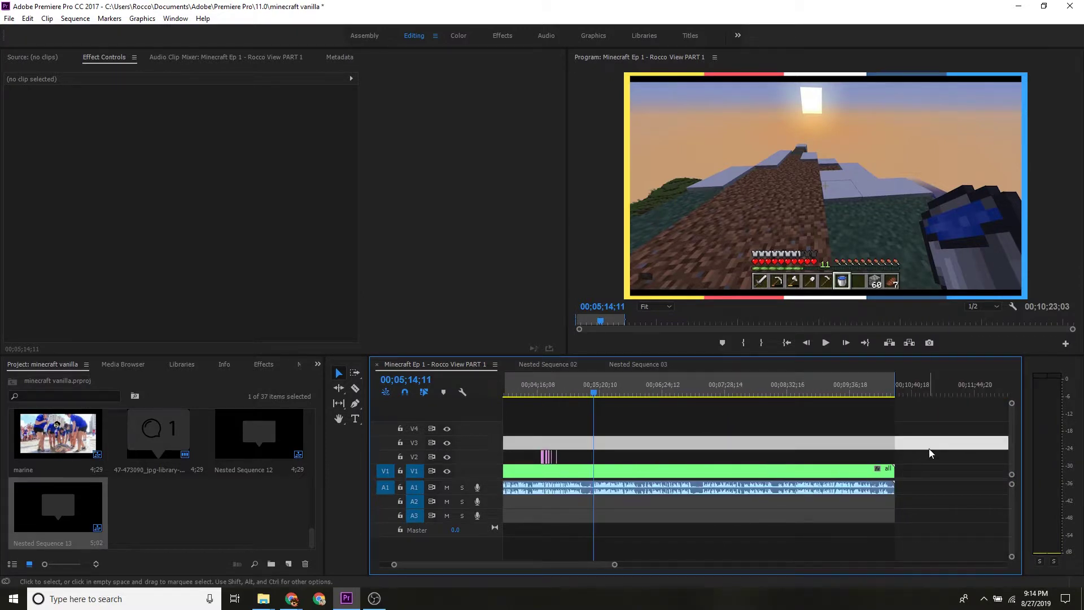
key("space")
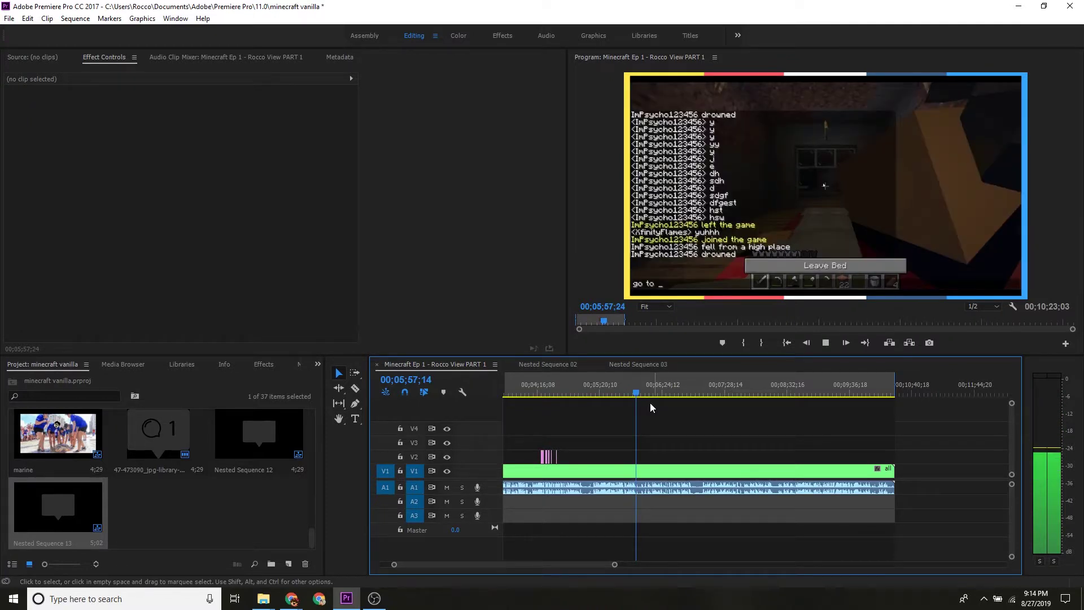
Find the chat's first frame at 05;57;13 and razor-cut the V1 gameplay clip there.
key("space")
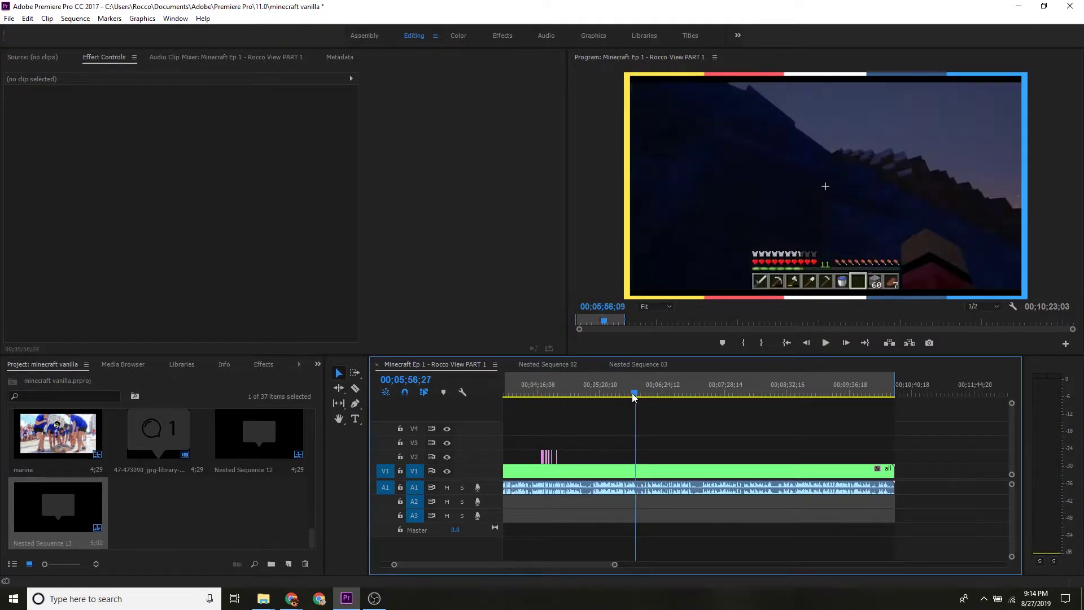
key("space")
key("j")
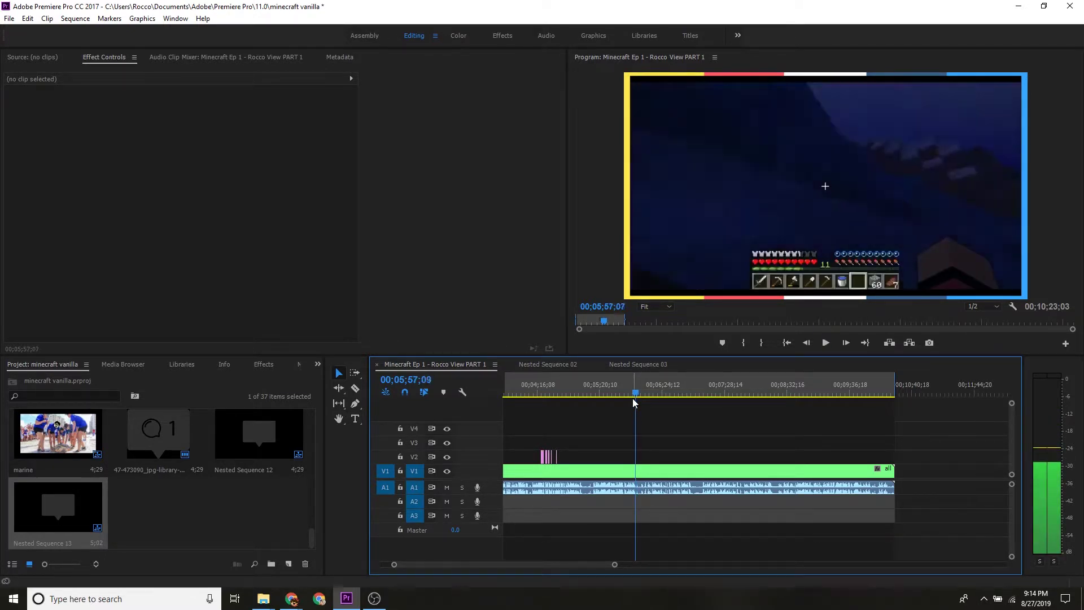
key("Right")
key("Right")
key("Right")
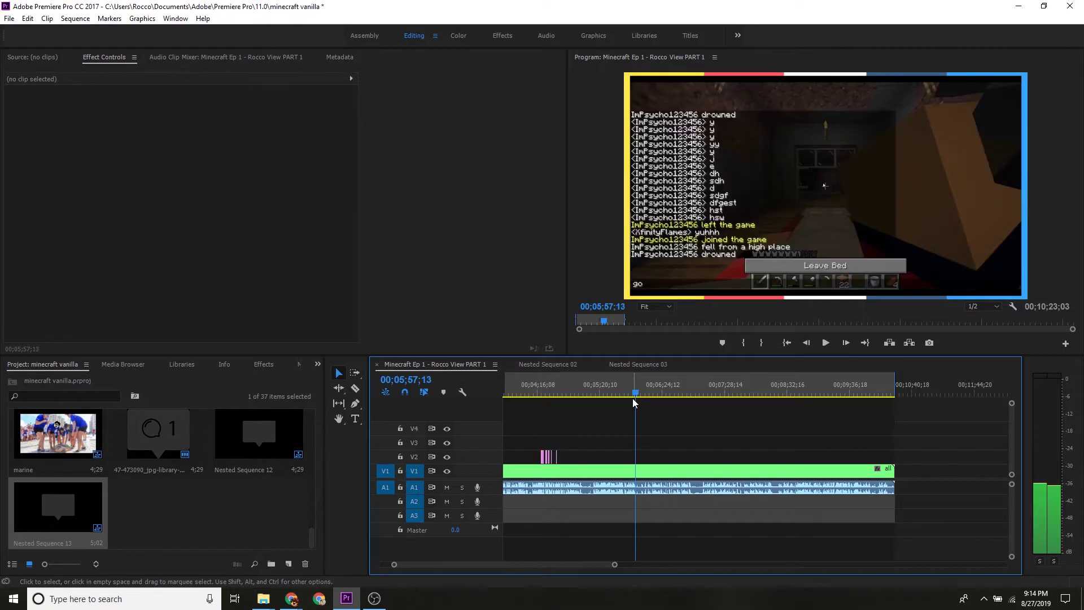
key("c")
left_click(644, 472)
key("v")
key("Right")
key("Right")
key("Right")
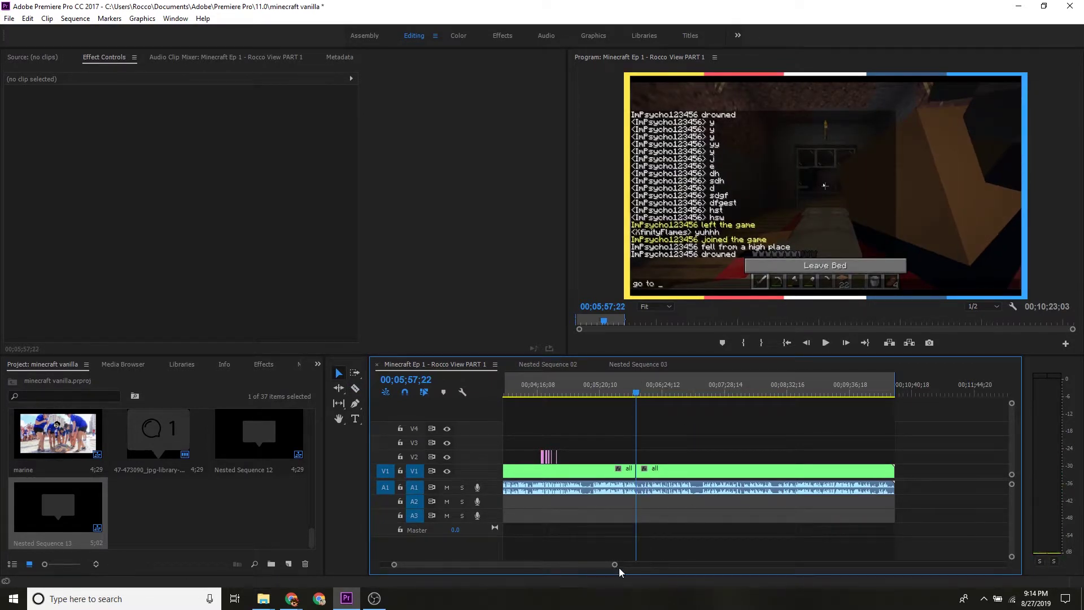
Zoom the timeline and play through the chat to locate where it ends.
left_click_drag(619, 568, 552, 567)
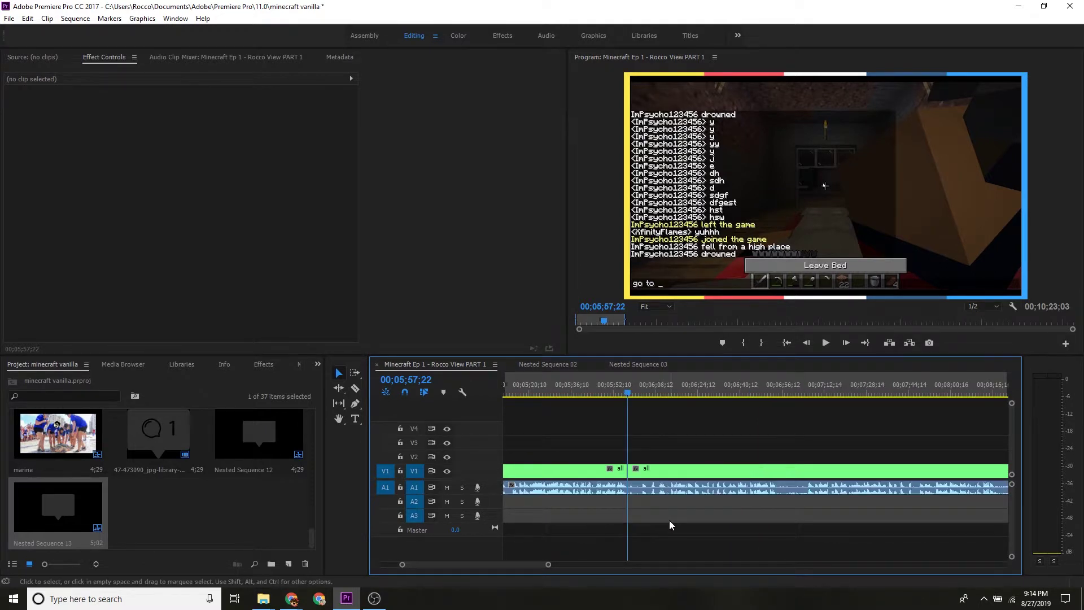
key("space")
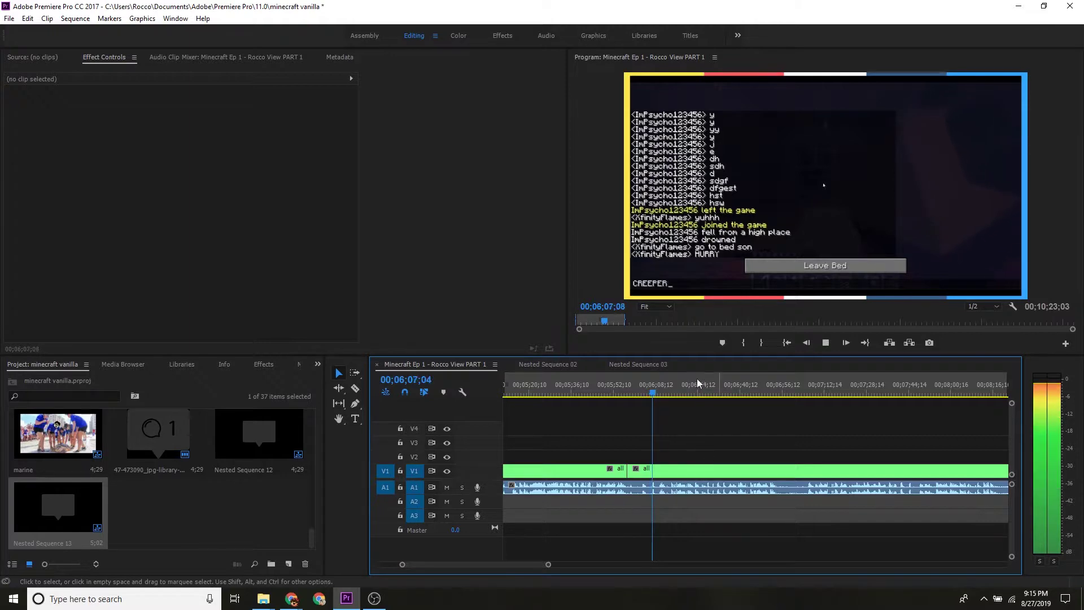
left_click(669, 388)
left_click(683, 391)
left_click_drag(684, 394, 681, 395)
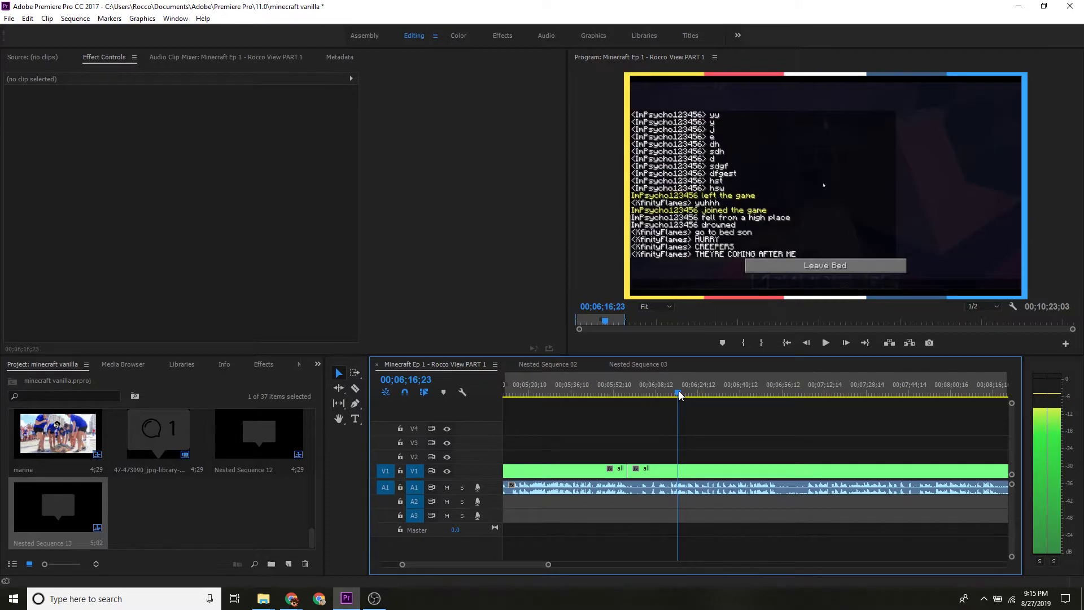
left_click_drag(680, 394, 681, 395)
Razor-cut V1 at 06;17;05 where the chat ends and select the chat clip.
key("c")
left_click(679, 472)
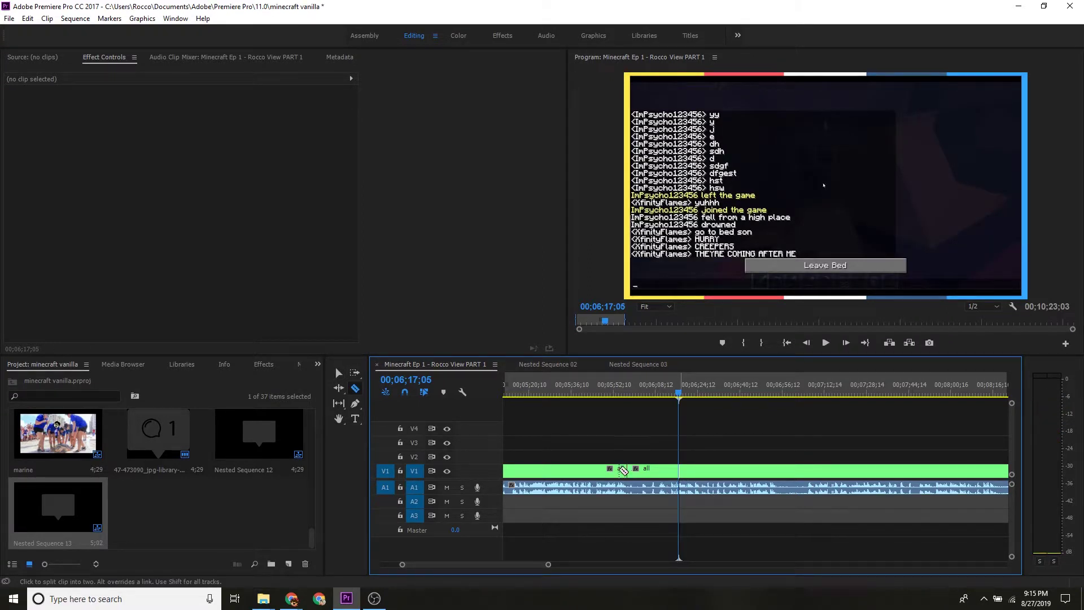
key("v")
left_click(649, 469)
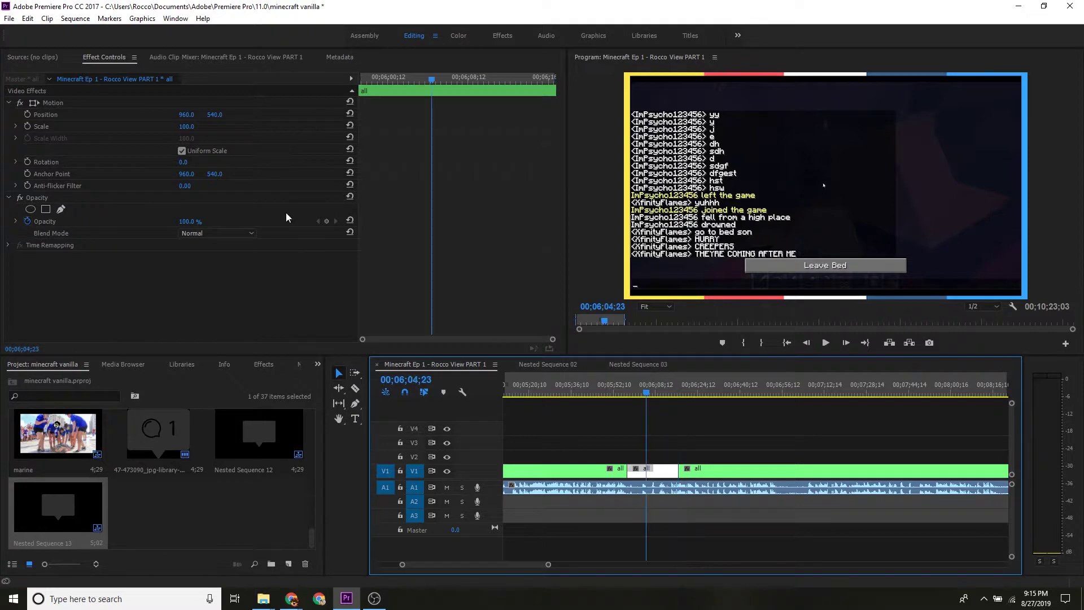
Set the chat clip's Scale to 201 and Position to 1858, 24, then play to check.
left_click(314, 80)
left_click_drag(402, 79, 269, 104)
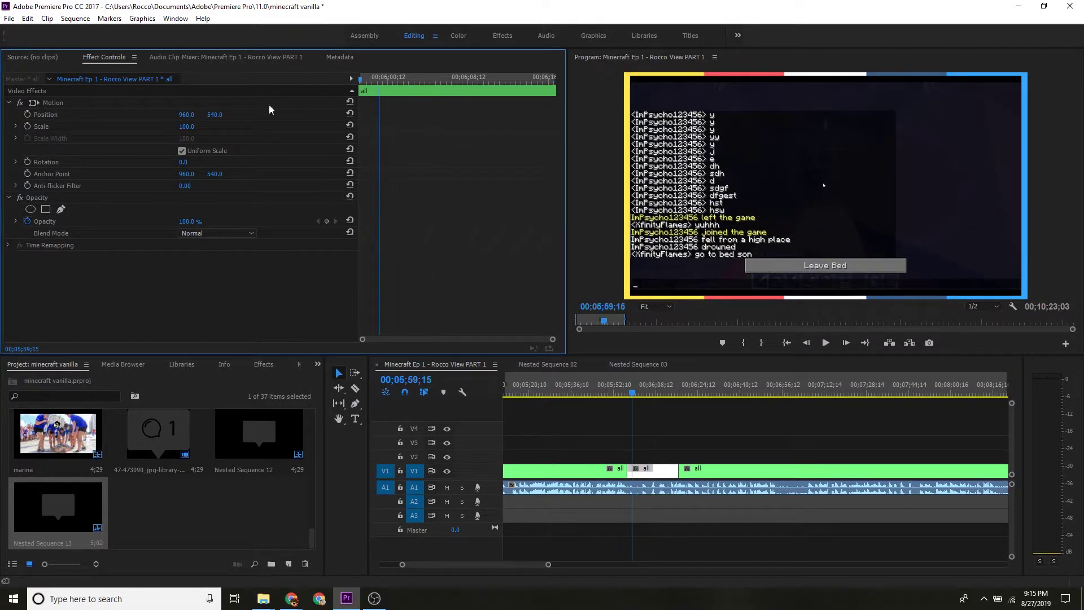
mouse_move(187, 126)
left_mouse_down()
mouse_move(242, 127)
mouse_move(237, 115)
left_mouse_up()
left_click_drag(967, 186, 1014, 185)
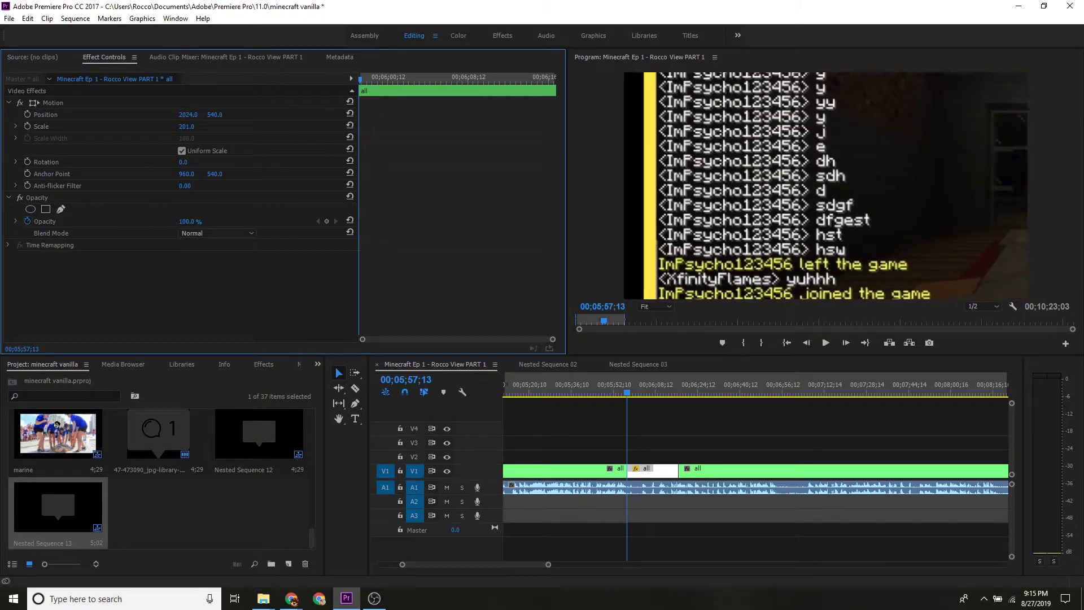
left_click_drag(214, 115, 209, 117)
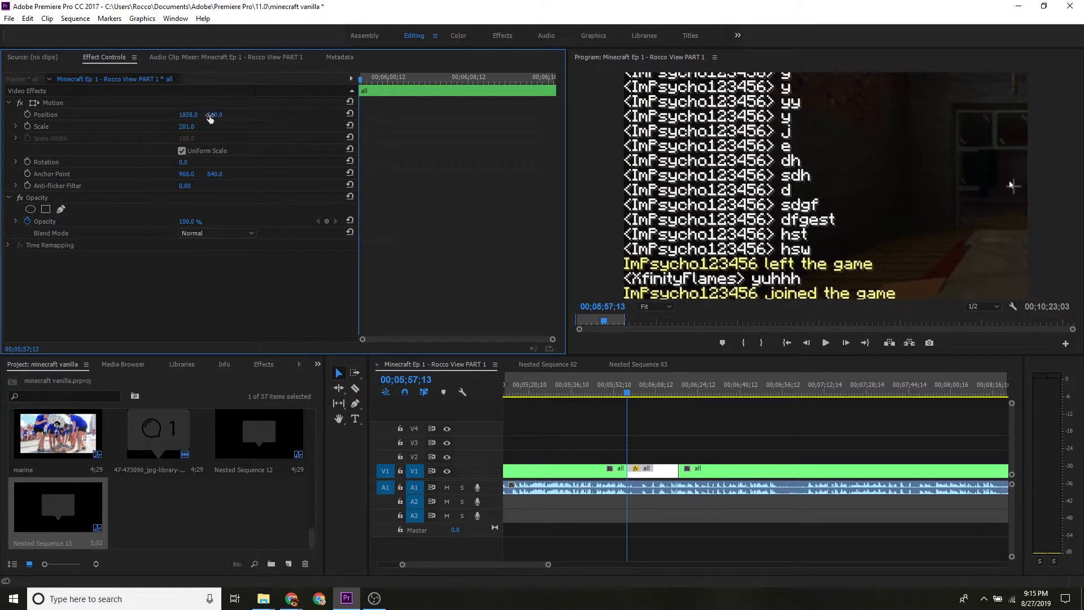
left_click_drag(1012, 185, 1011, 79)
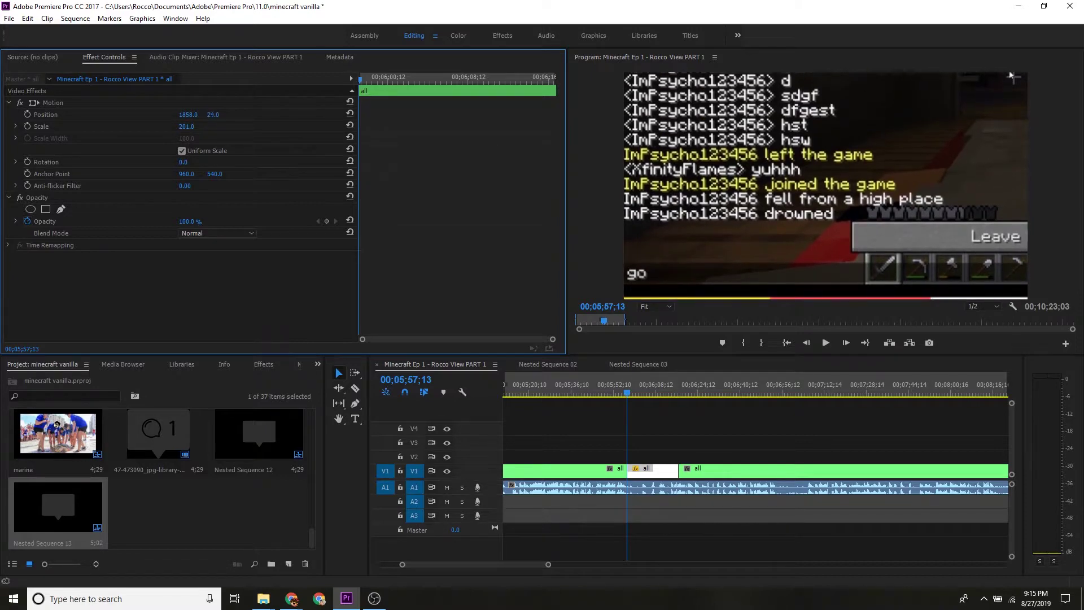
key("space")
left_click(745, 437)
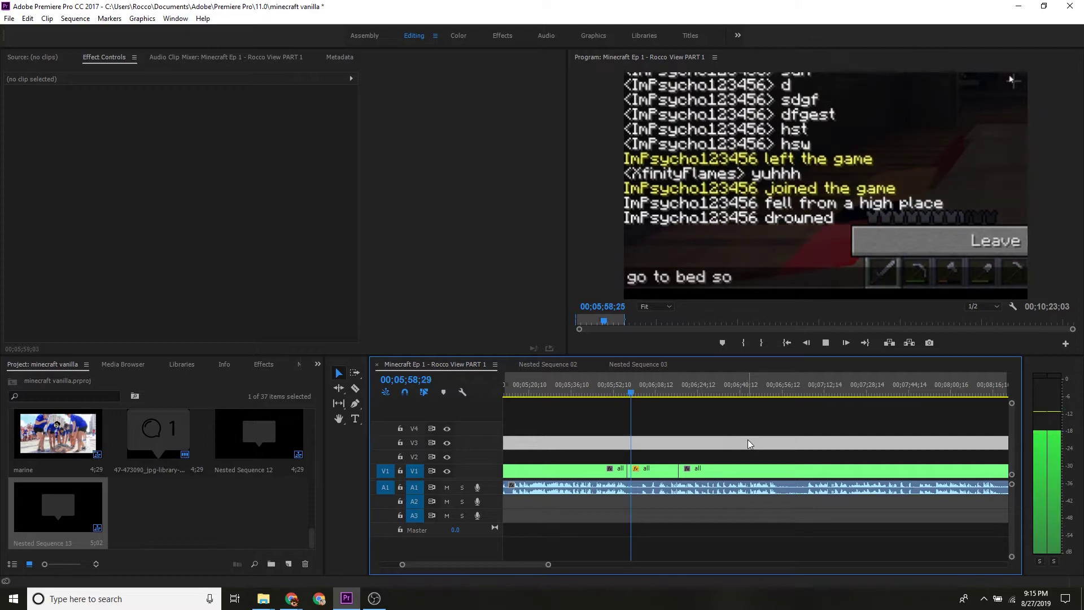
key("space")
key("space")
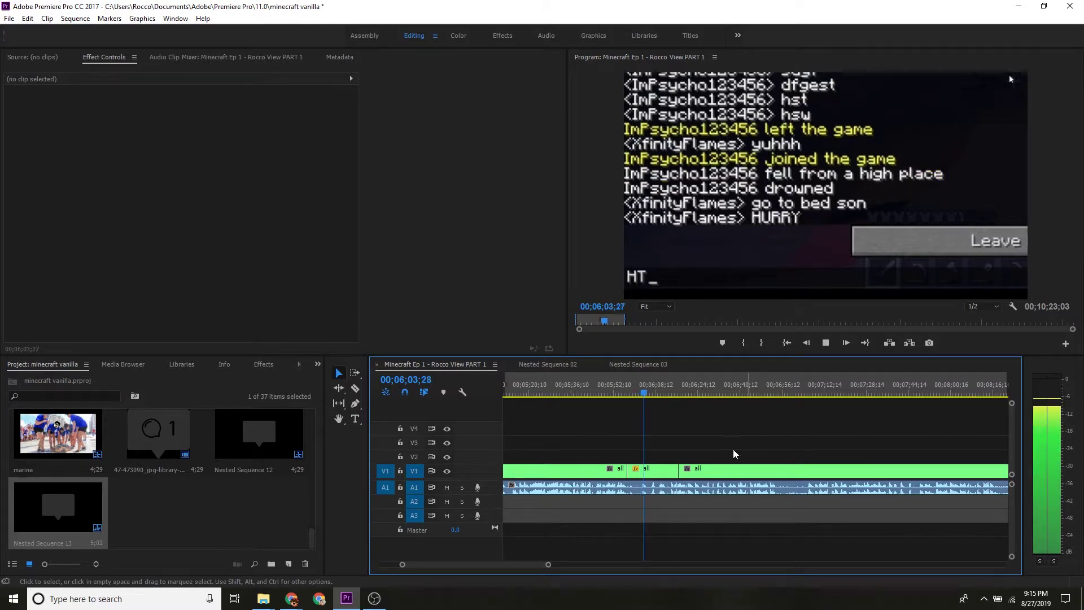
left_click(693, 391)
key("space")
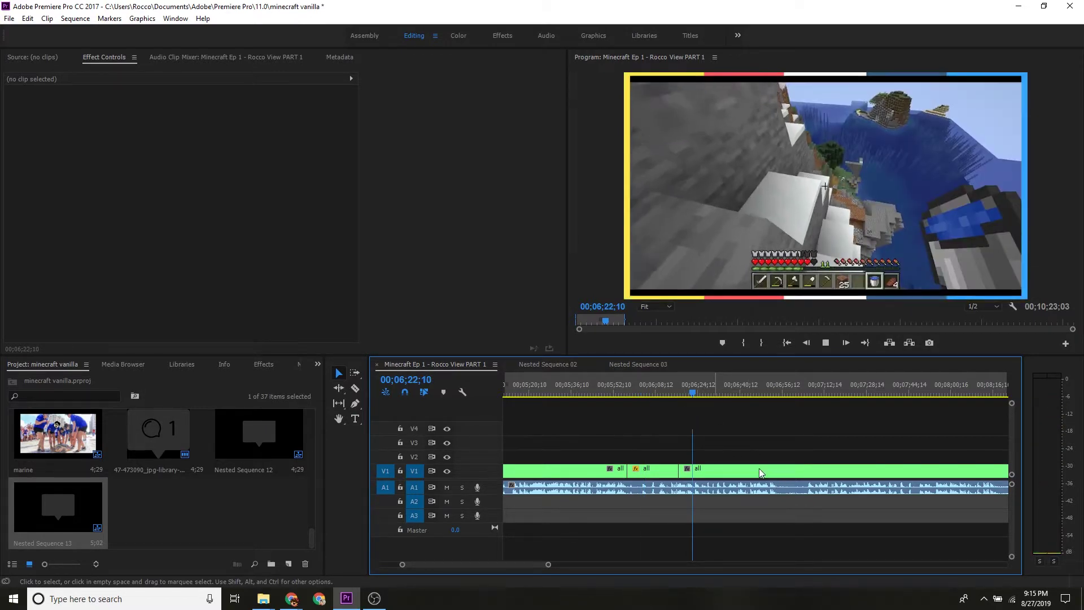
key("space")
scroll(719, 484, "down", 3)
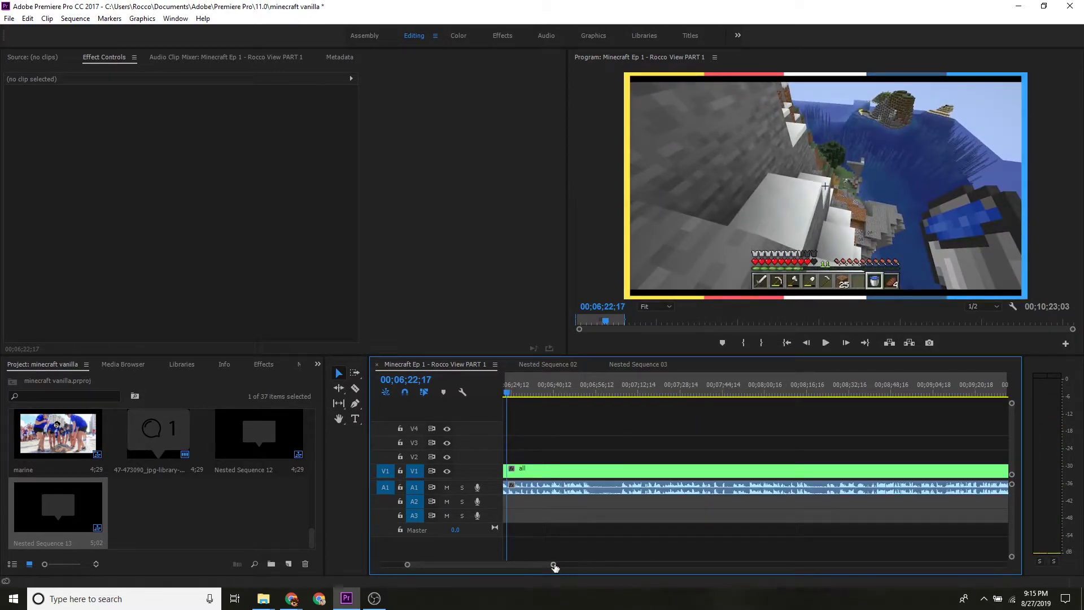
scroll(557, 564, "down", 2)
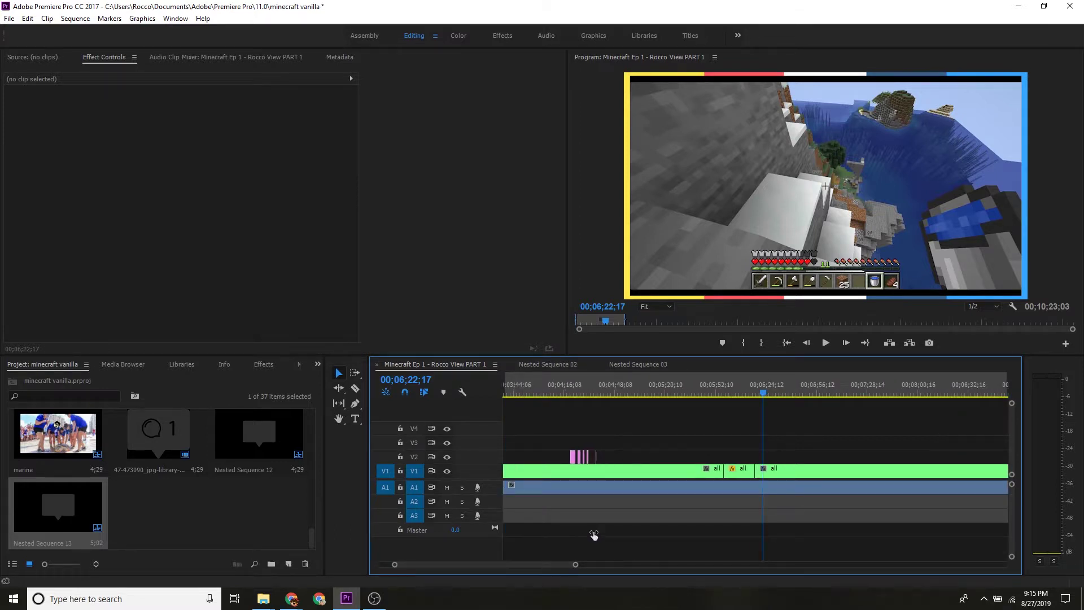
scroll(708, 500, "down", 3)
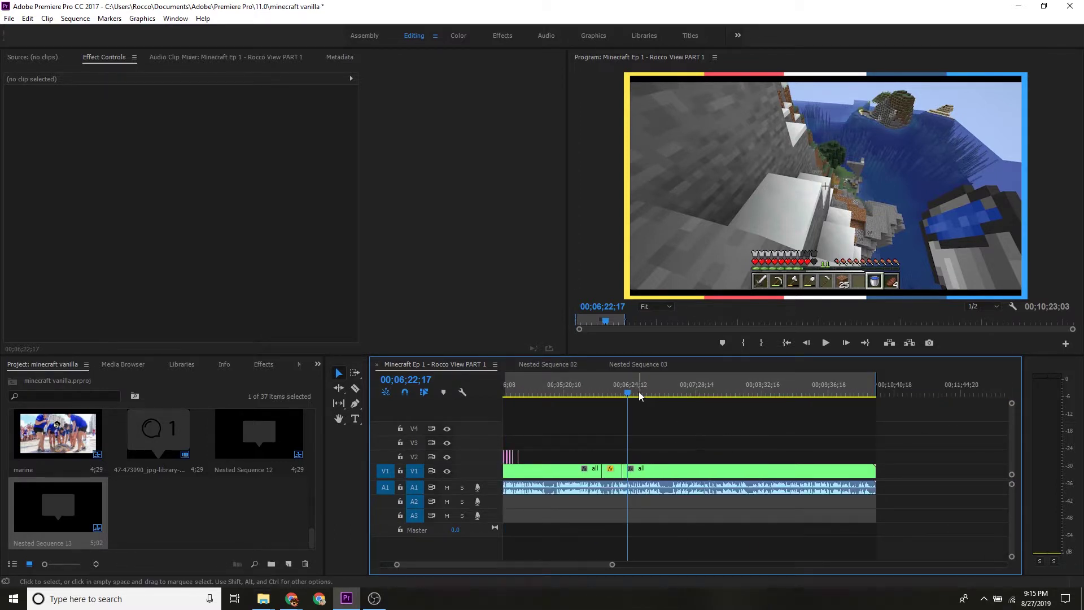
key("space")
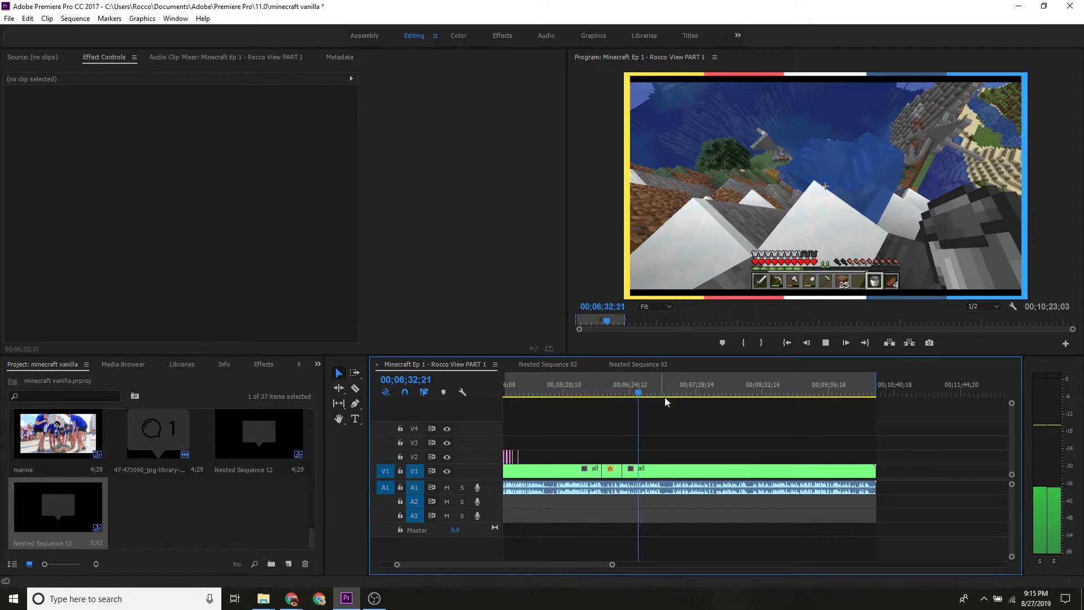
left_click(651, 391)
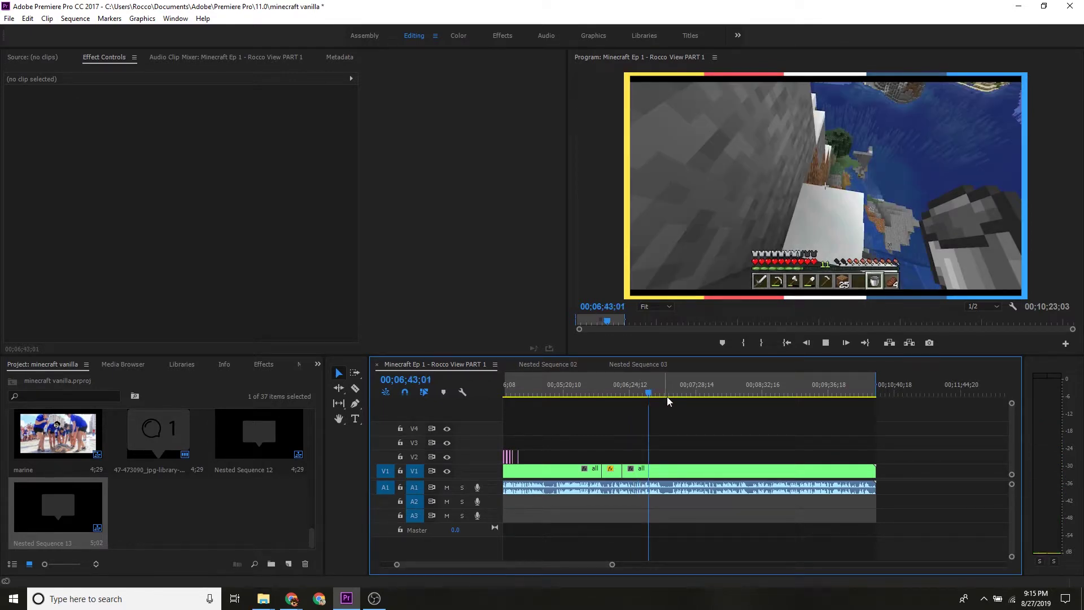
key("space")
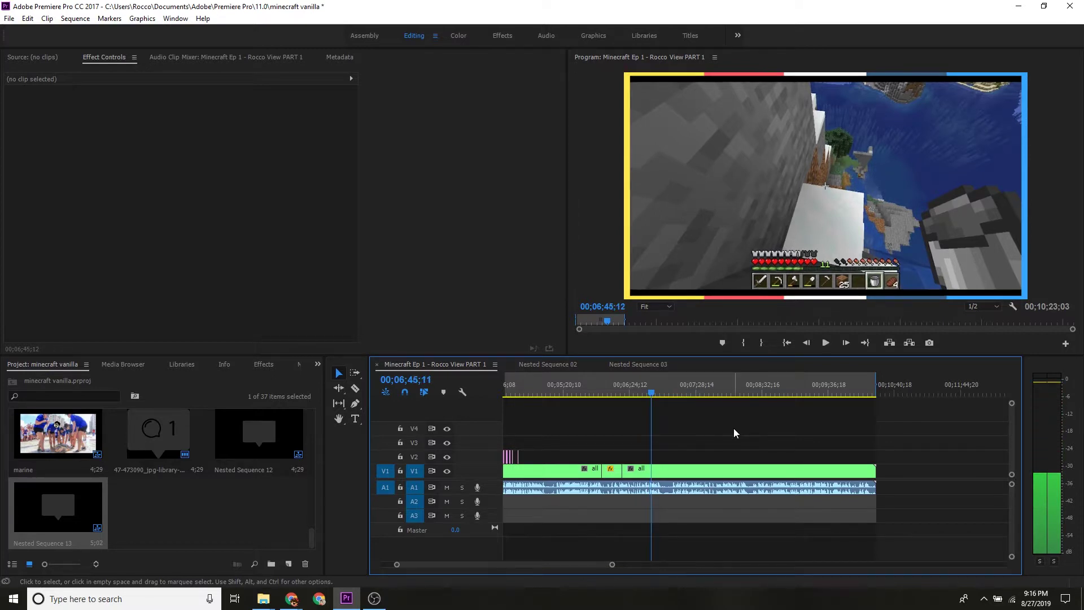
key("space")
left_click(661, 392)
left_click(670, 394)
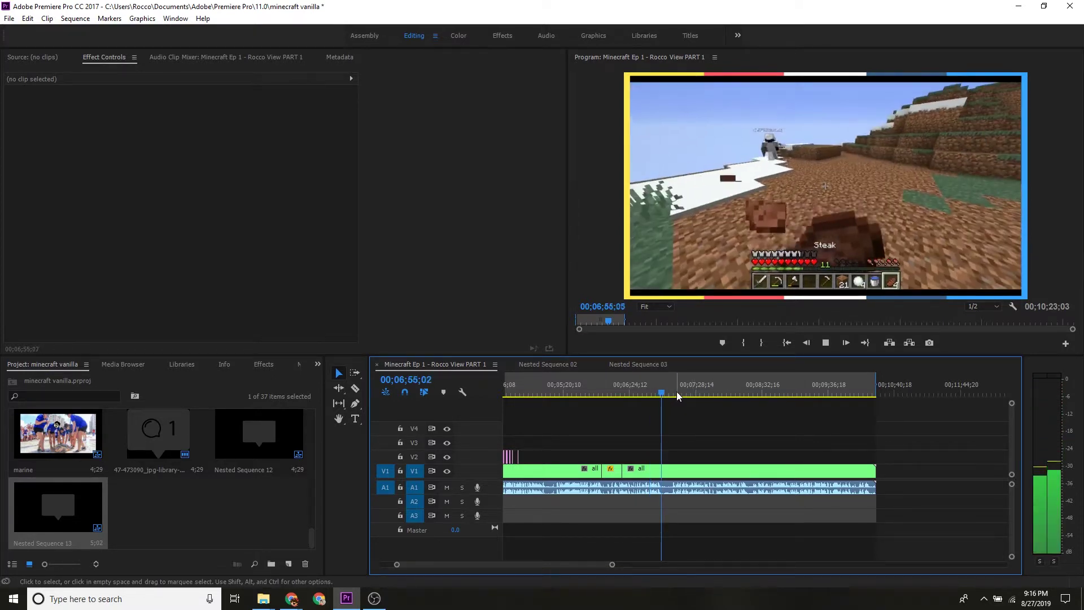
key("space")
key("space")
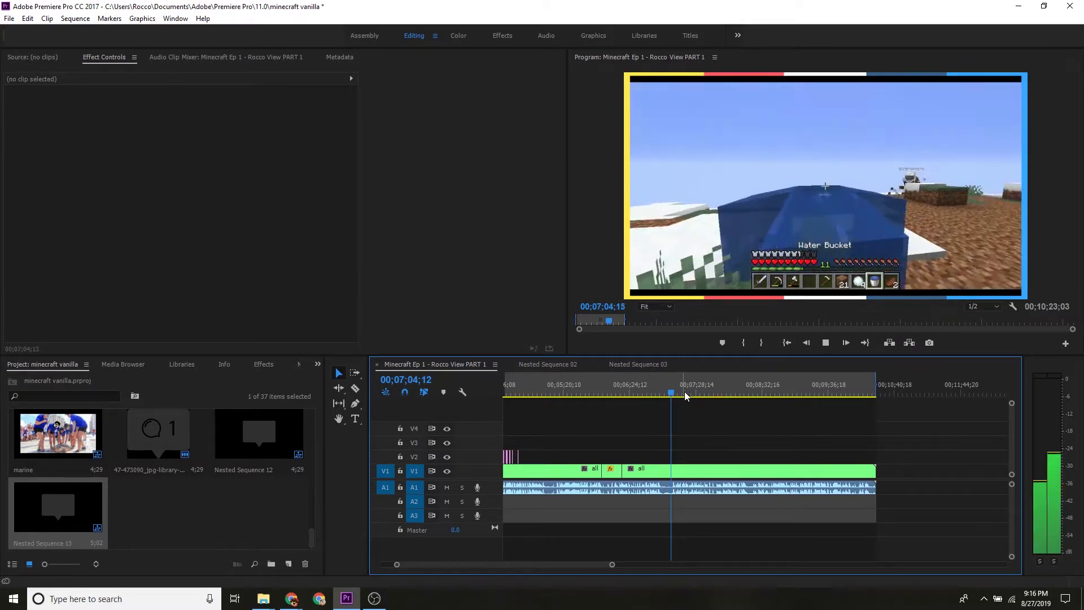
left_click(702, 394)
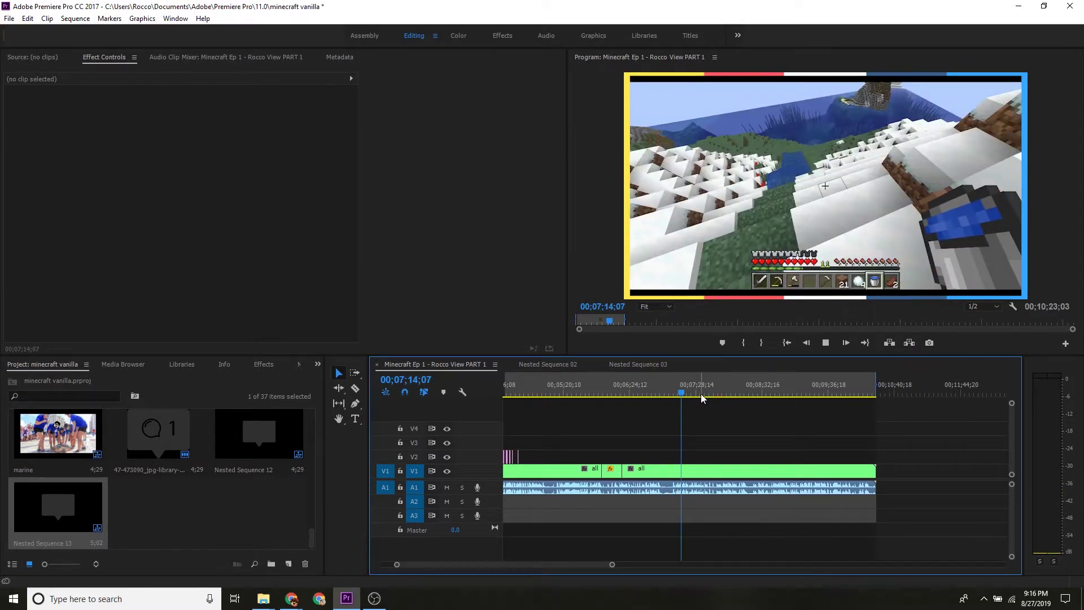
Replay from about 07;17 and place the playhead at 00;07;21;23.
key("space")
key("space")
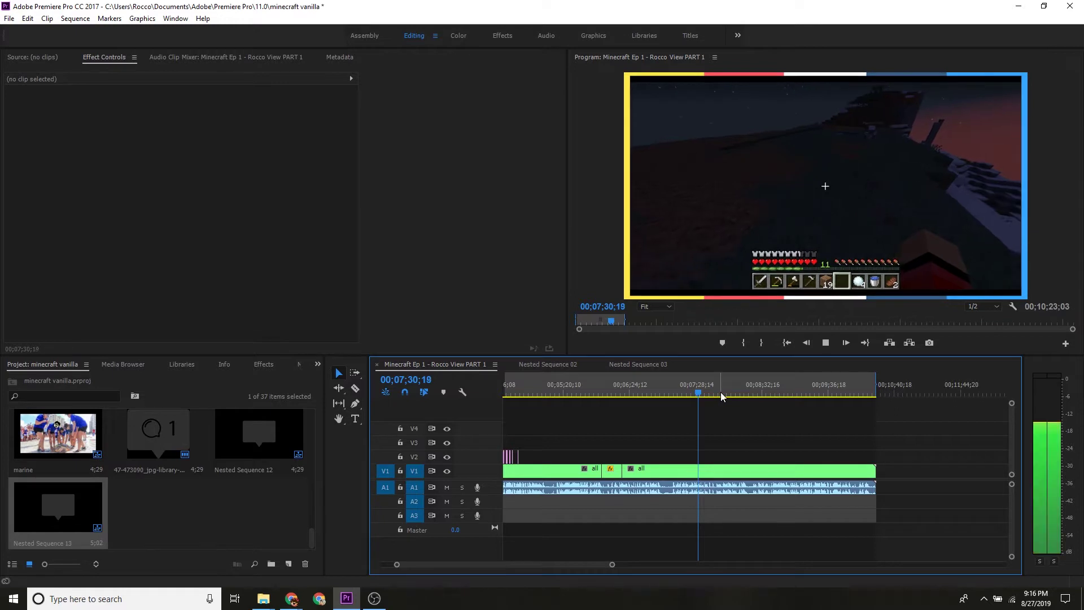
left_click(690, 394)
left_click_drag(612, 565, 538, 565)
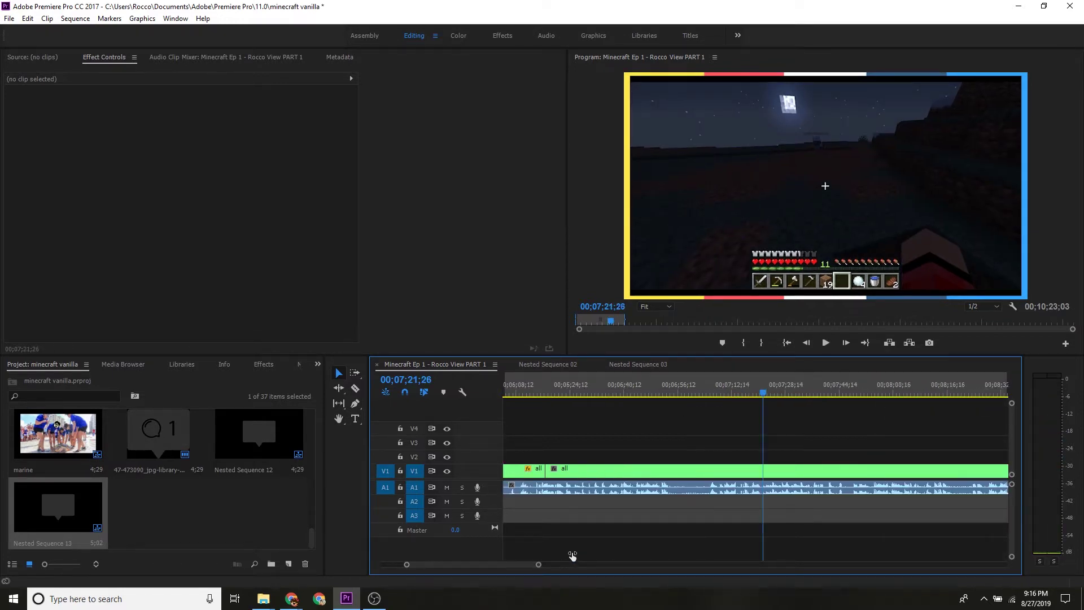
left_click(743, 394)
key("space")
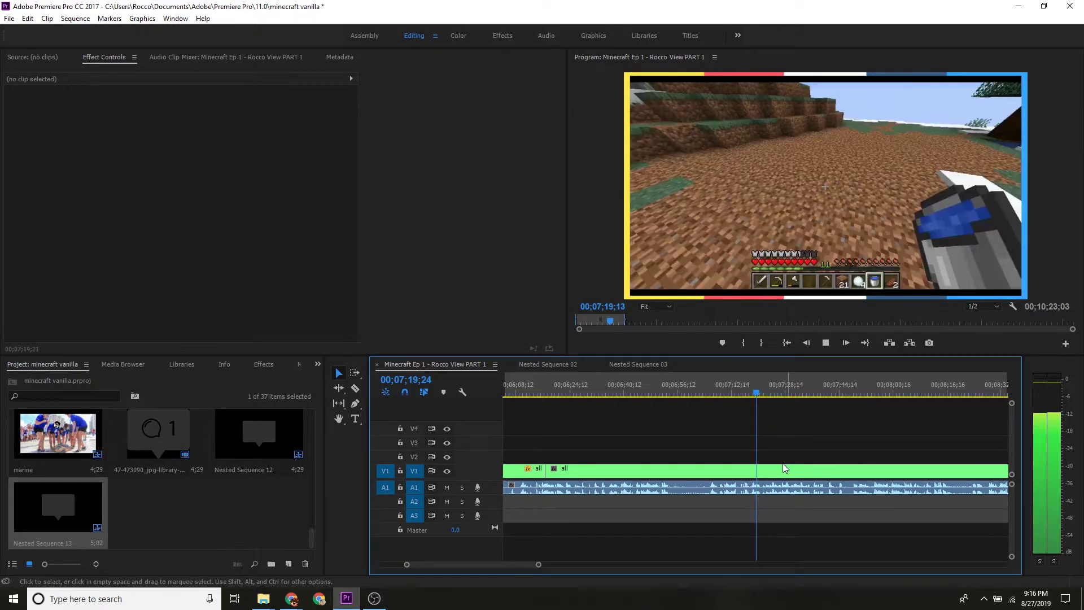
key("space")
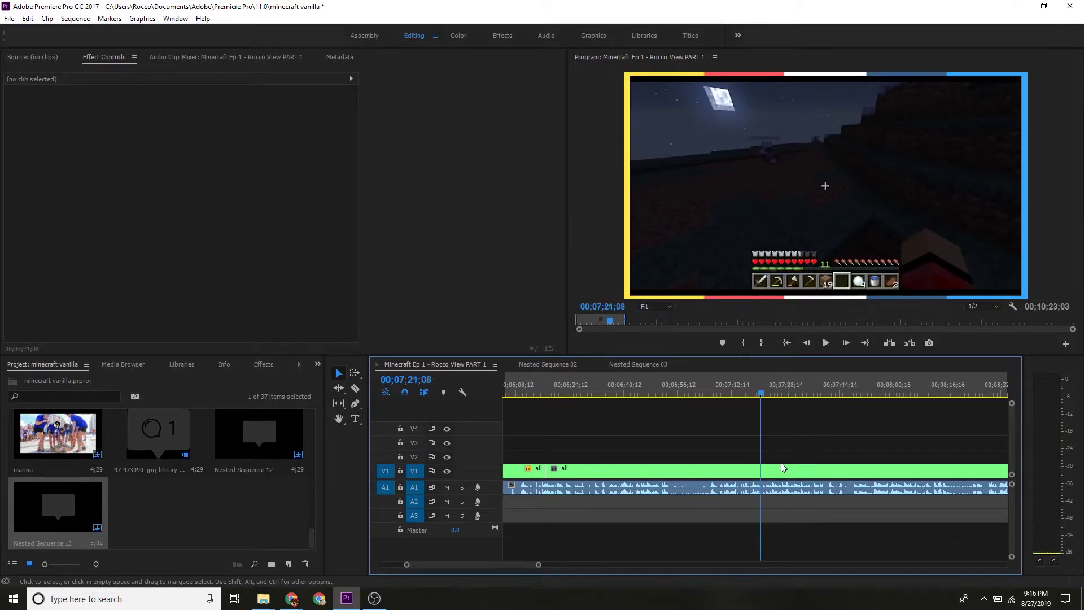
key("space")
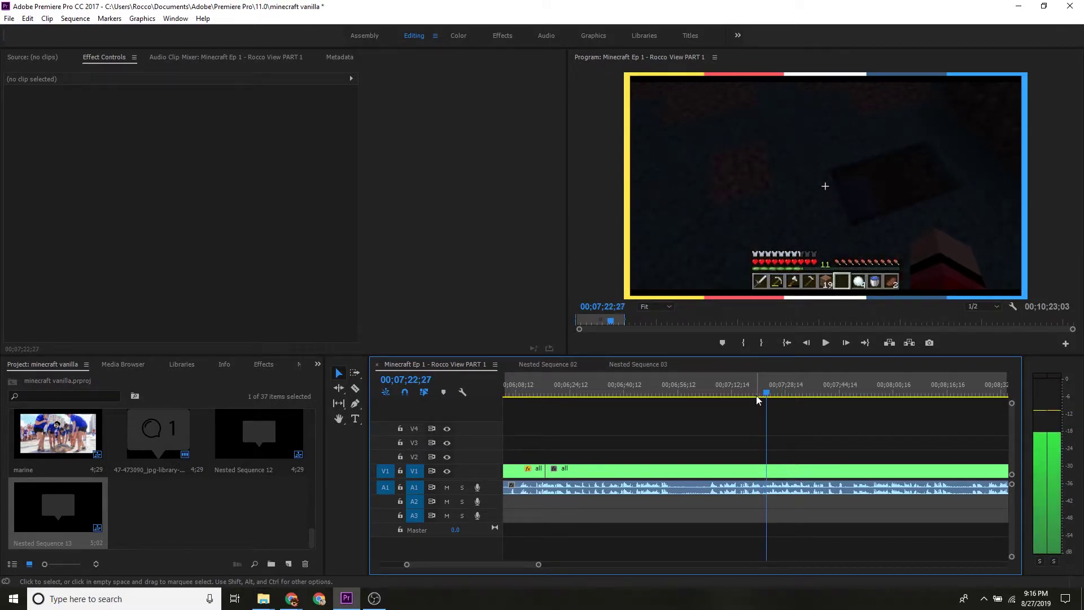
left_click_drag(759, 392, 764, 386)
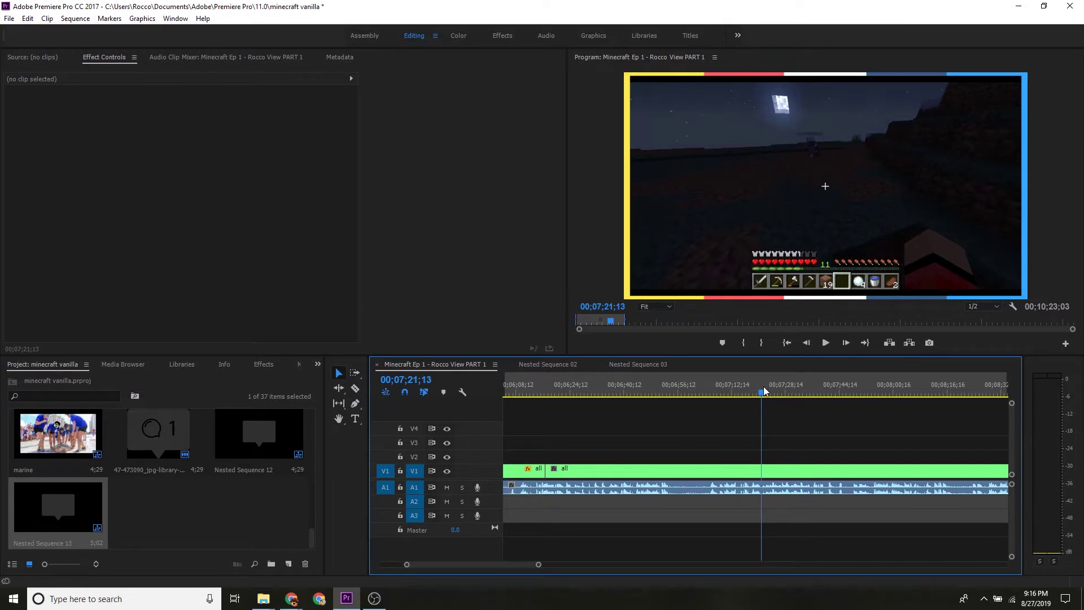
left_click(764, 388)
Split the V1/A1 clip at the playhead with Ctrl+K and play back the cut.
key("c")
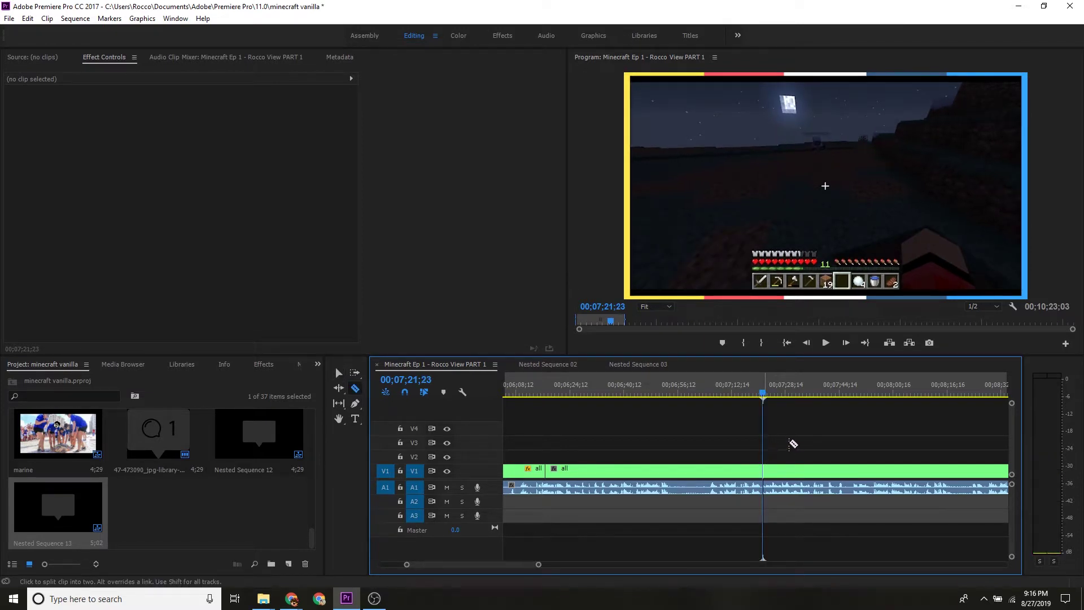
key("ctrl+k")
key("v")
key("space")
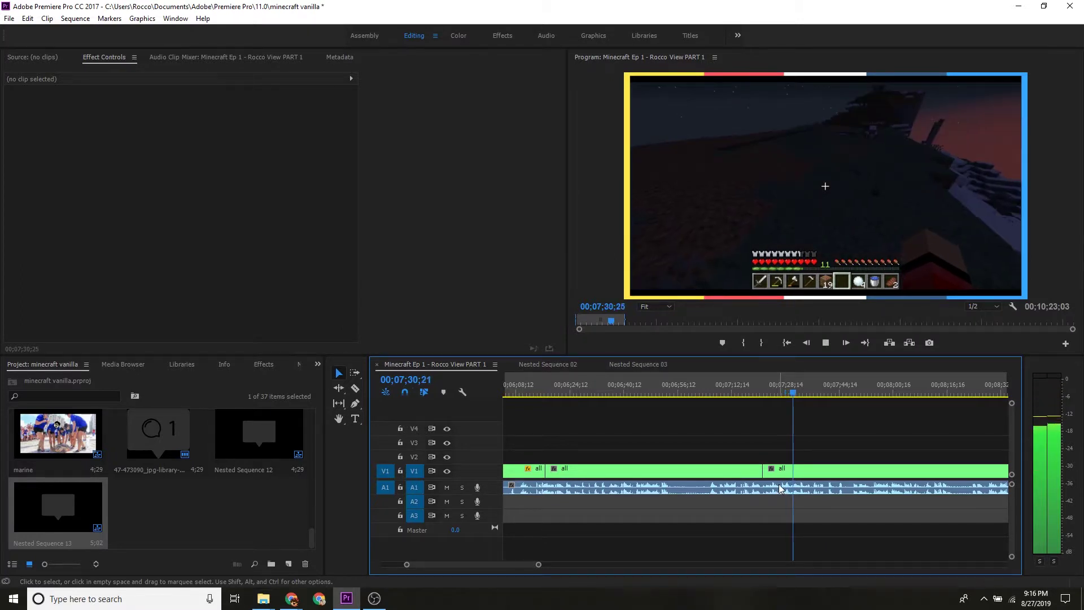
key("space")
key("alt+Tab")
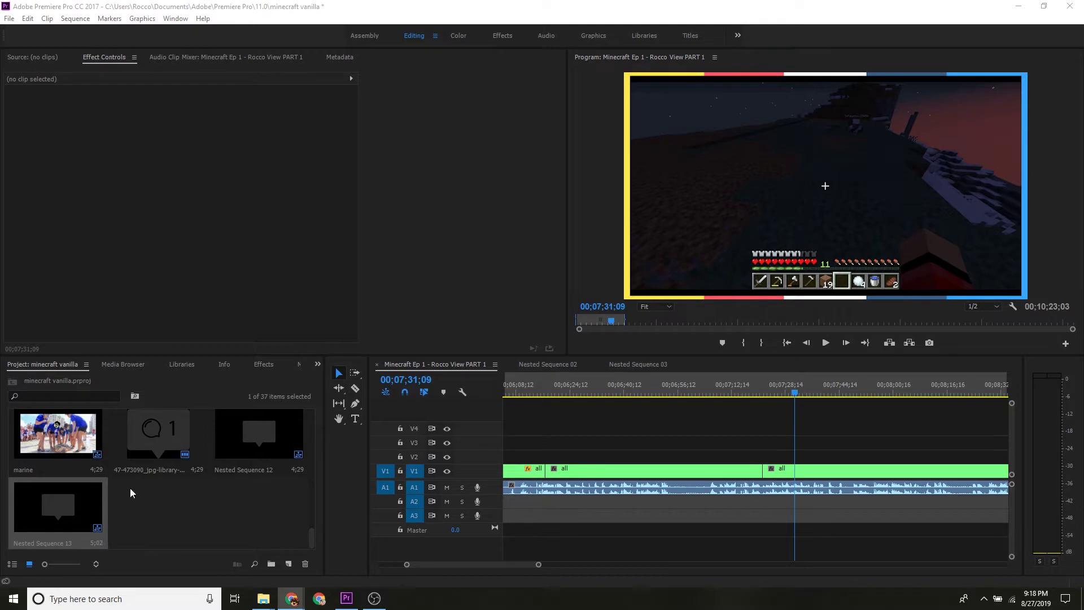
Add an edit on V1 at 00;07;34;12, then jump back to the 00;07;21;23 cut.
left_click(826, 442)
key("space")
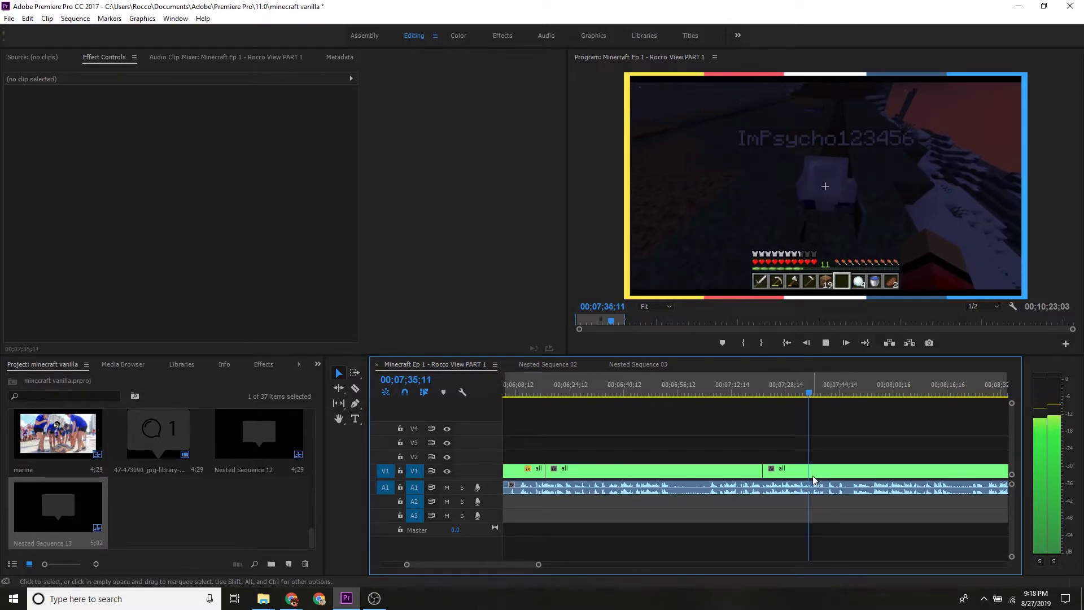
key("space")
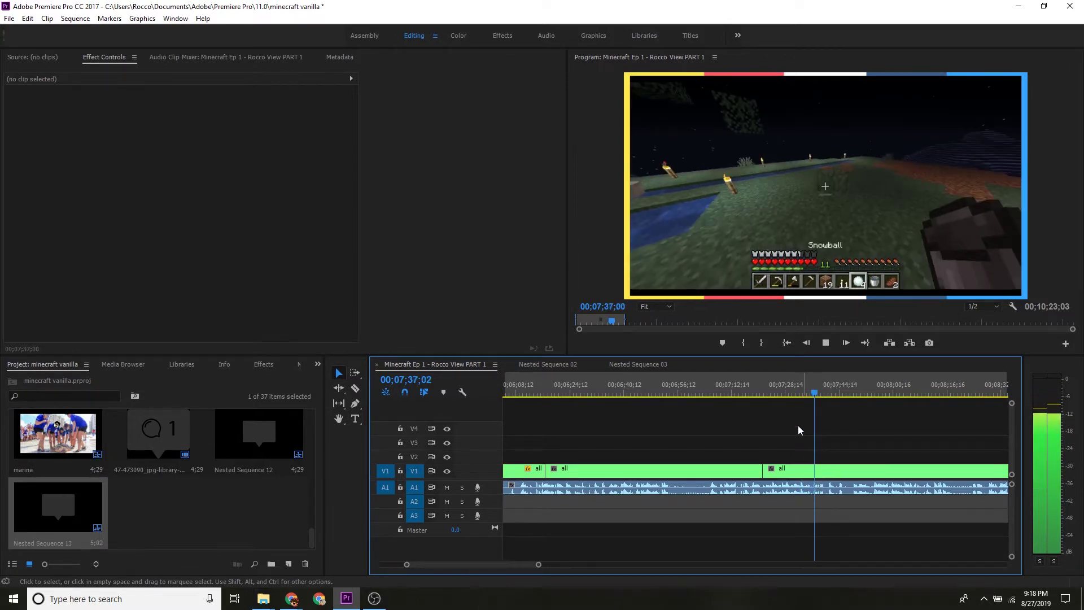
left_click_drag(812, 391, 812, 387)
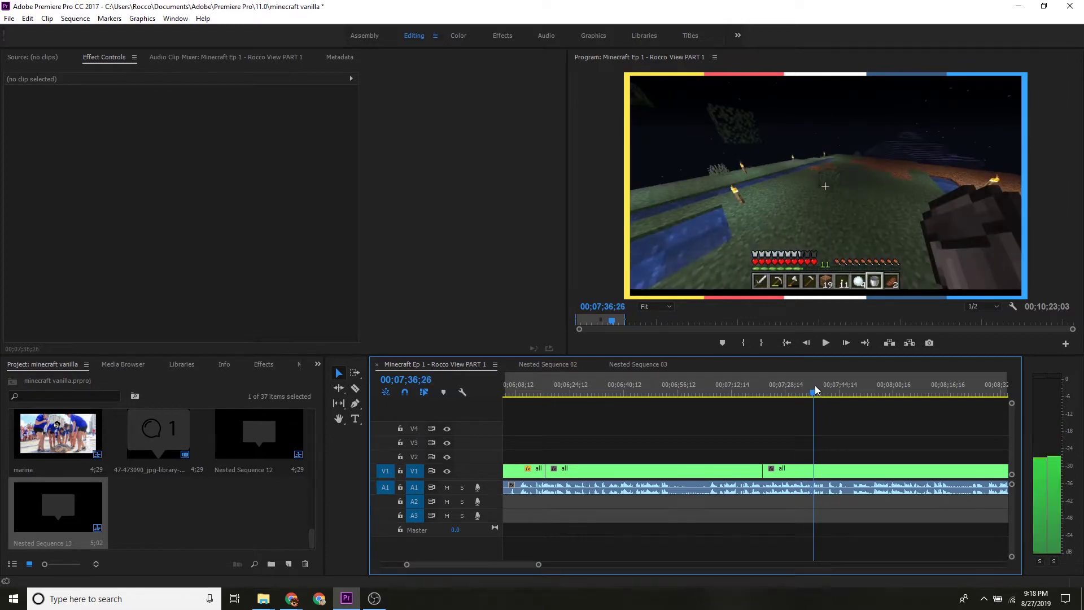
left_click_drag(813, 386, 807, 393)
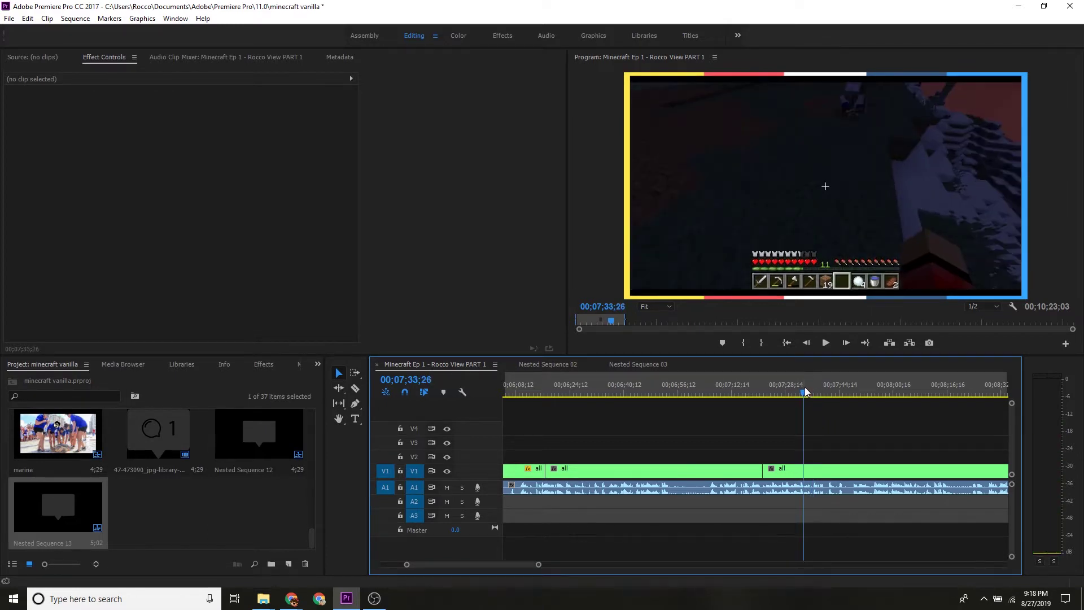
left_click_drag(806, 394, 798, 396)
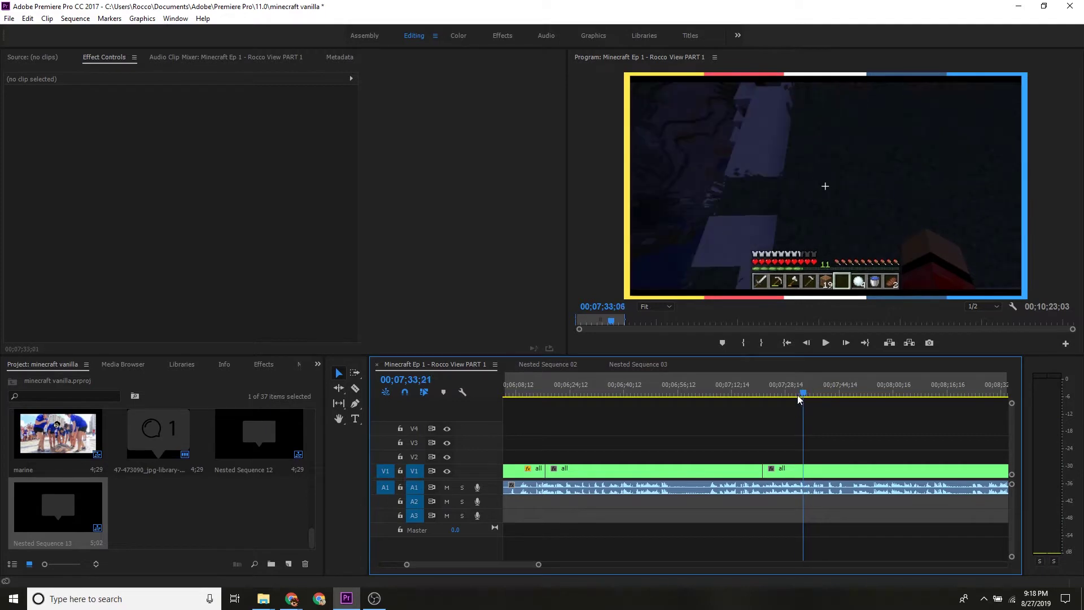
key("space")
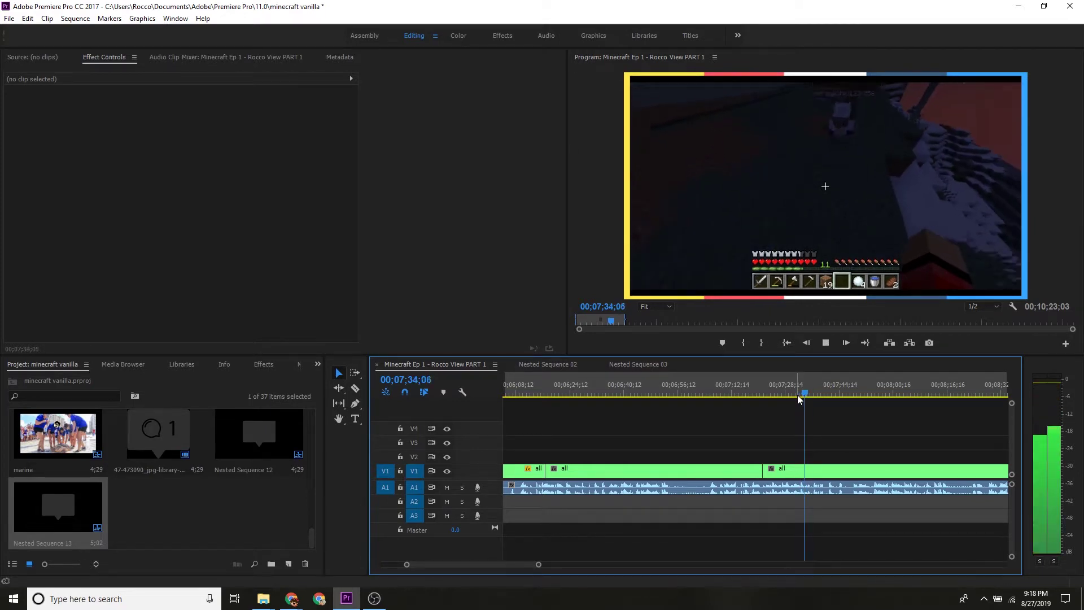
key("ctrl+k")
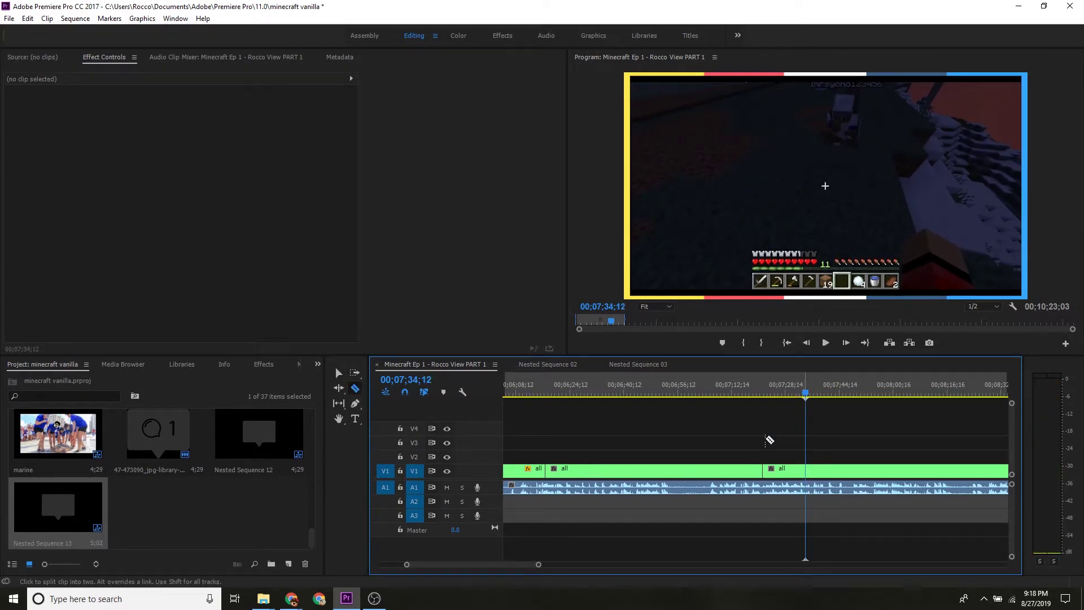
key("Up")
left_click(356, 419)
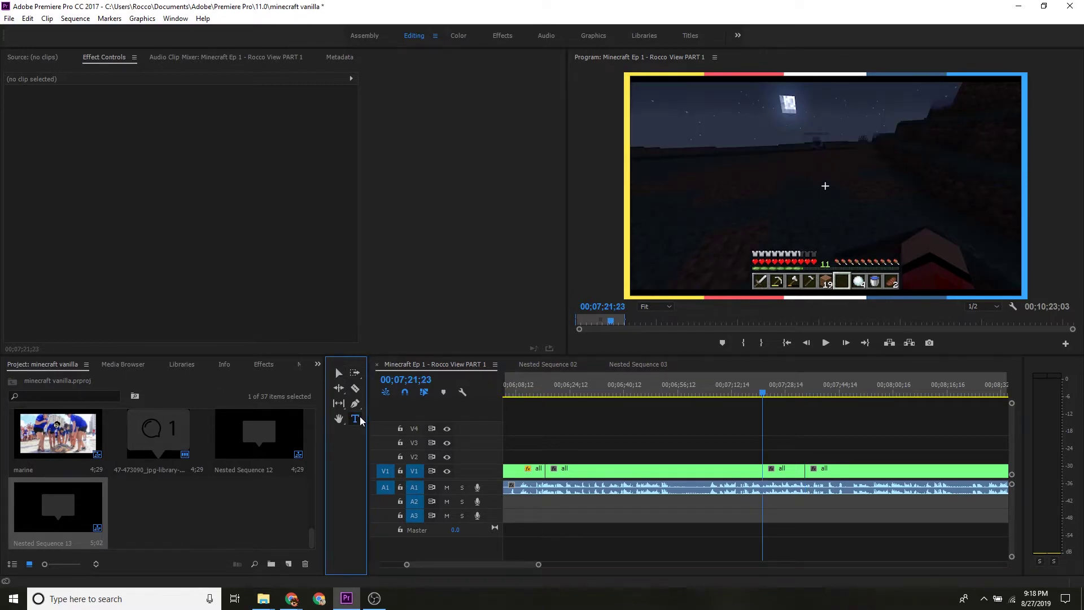
Add a new text title reading the player's name followed by 'joins the call'.
left_click(812, 307)
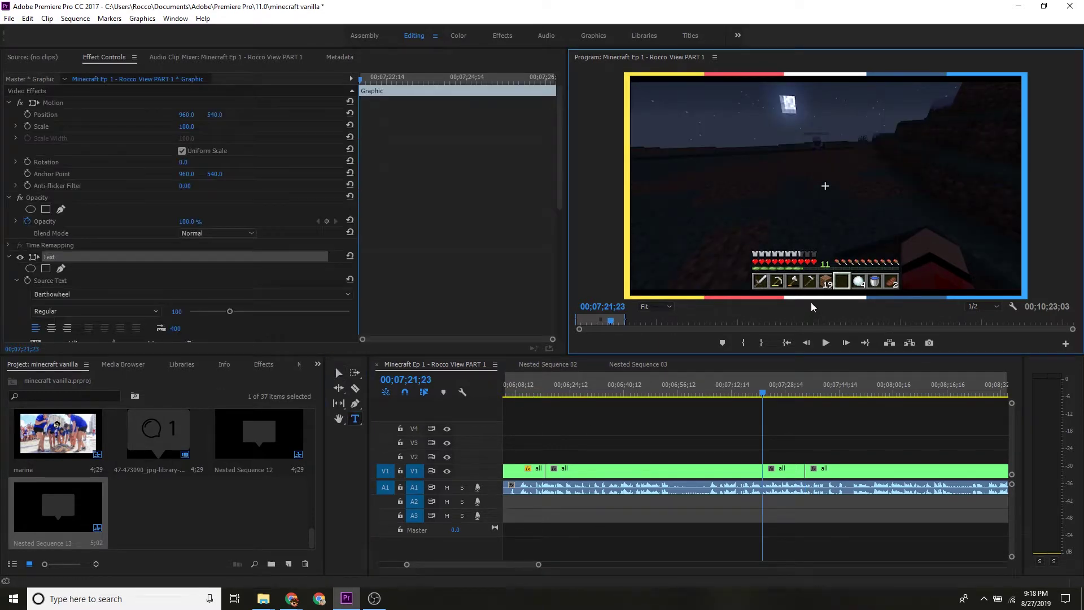
type("david joins the call")
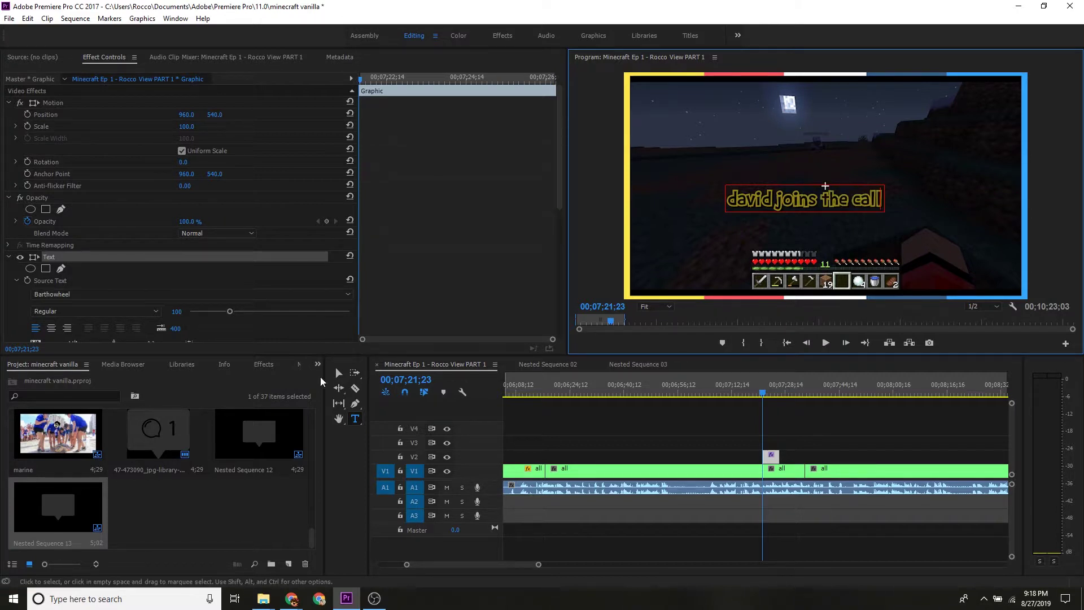
type("v")
Enlarge the title, give it a white stroke, and centre it above the hotbar.
mouse_move(884, 199)
left_mouse_down()
mouse_move(990, 194)
mouse_move(908, 190)
left_mouse_up()
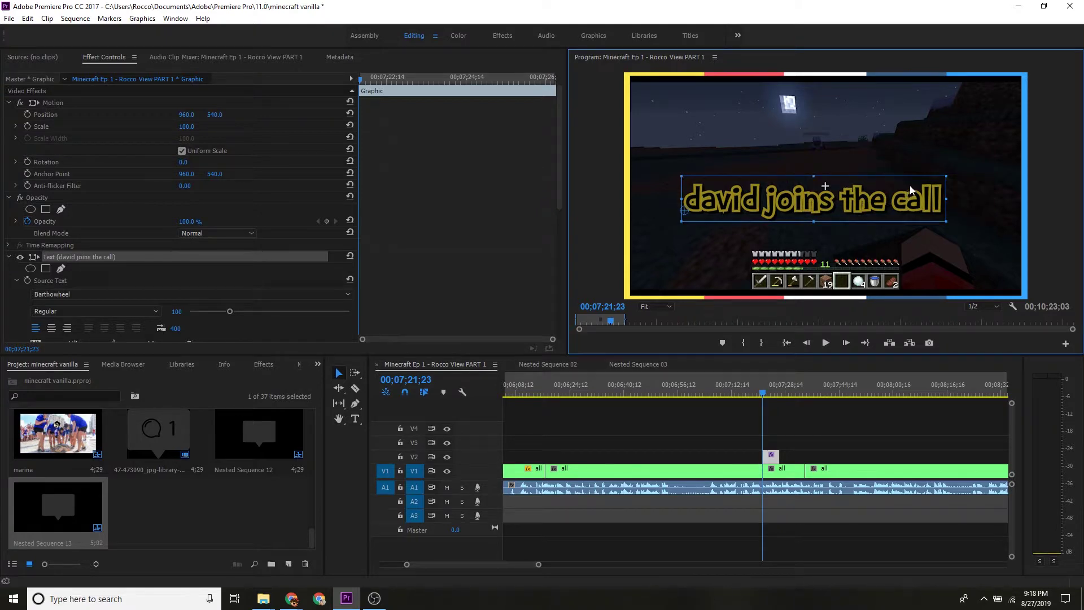
scroll(398, 294, "down", 5)
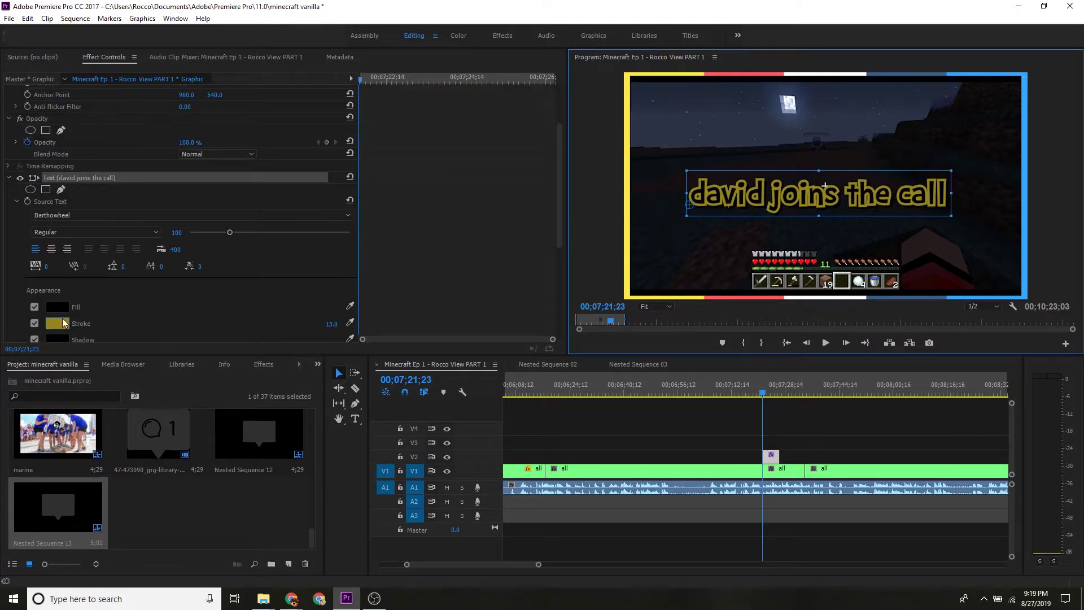
left_click(57, 323)
left_click(665, 236)
left_click_drag(823, 210, 827, 209)
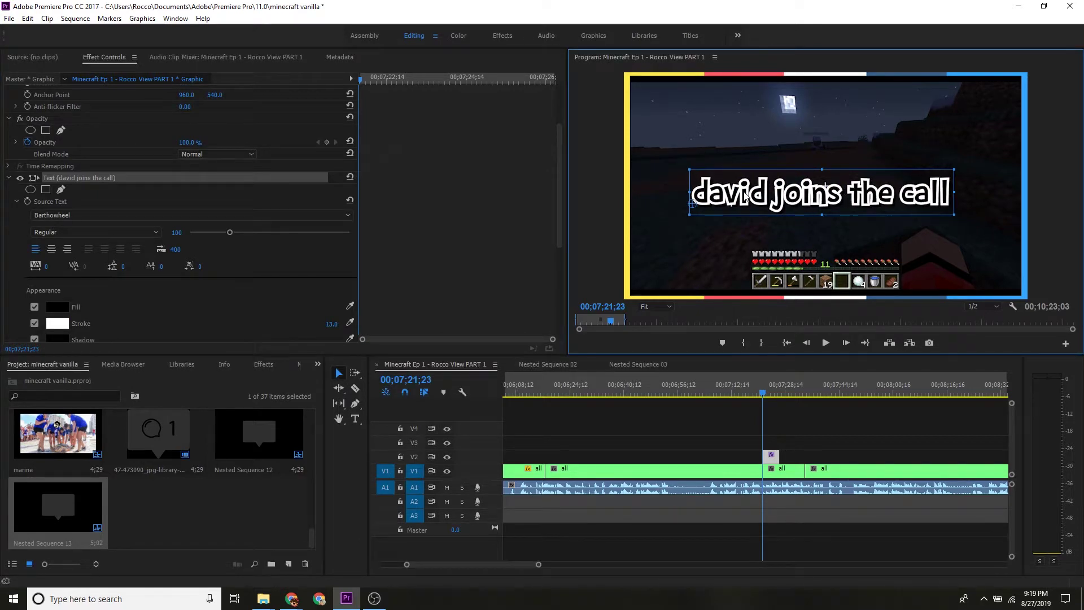
left_click_drag(691, 196, 624, 192)
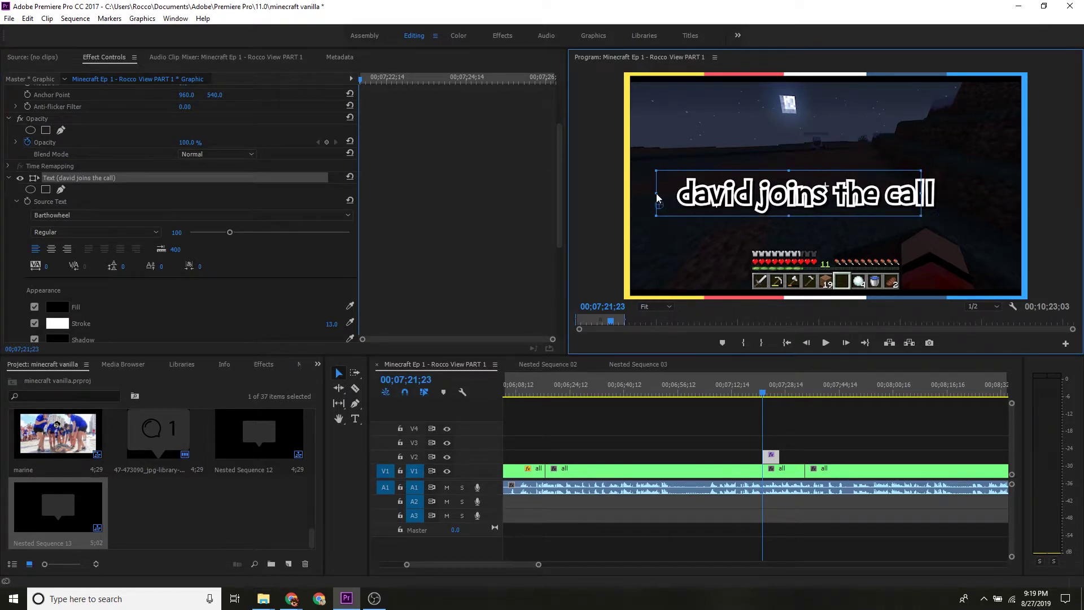
mouse_move(790, 202)
left_mouse_down()
mouse_move(894, 204)
mouse_move(858, 194)
left_mouse_up()
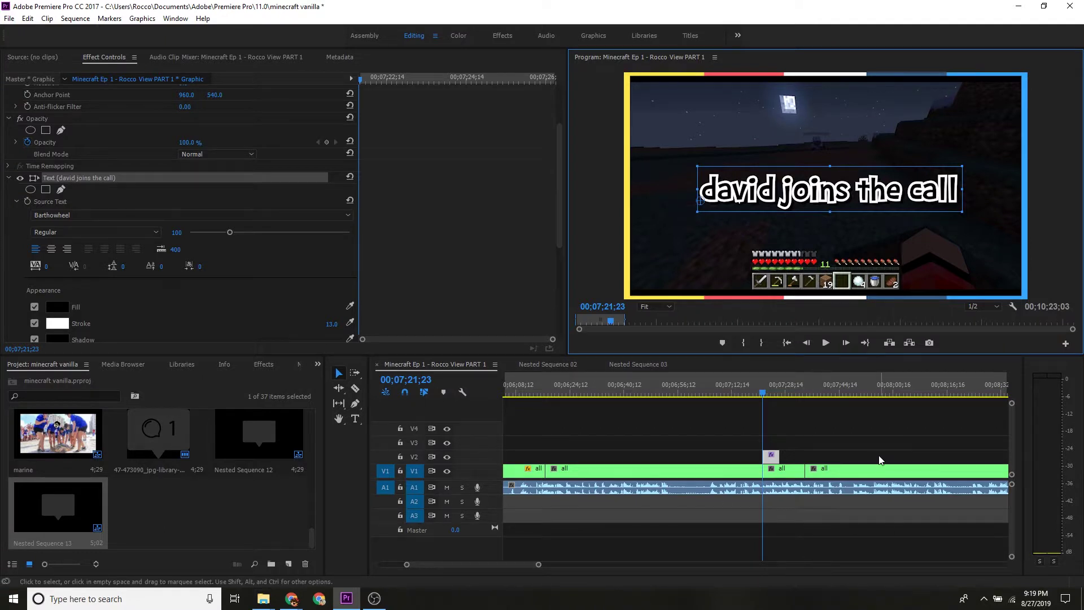
left_click(815, 442)
key("space")
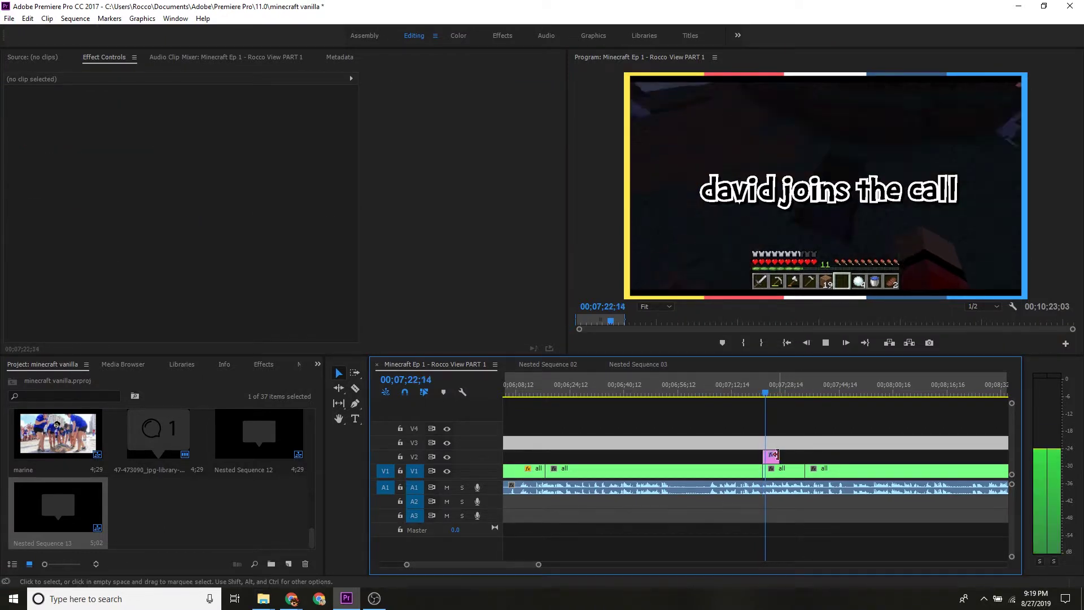
Extend the V2 title clip by 00;00;07;20 so it runs past the second cut.
left_click_drag(789, 456, 804, 444)
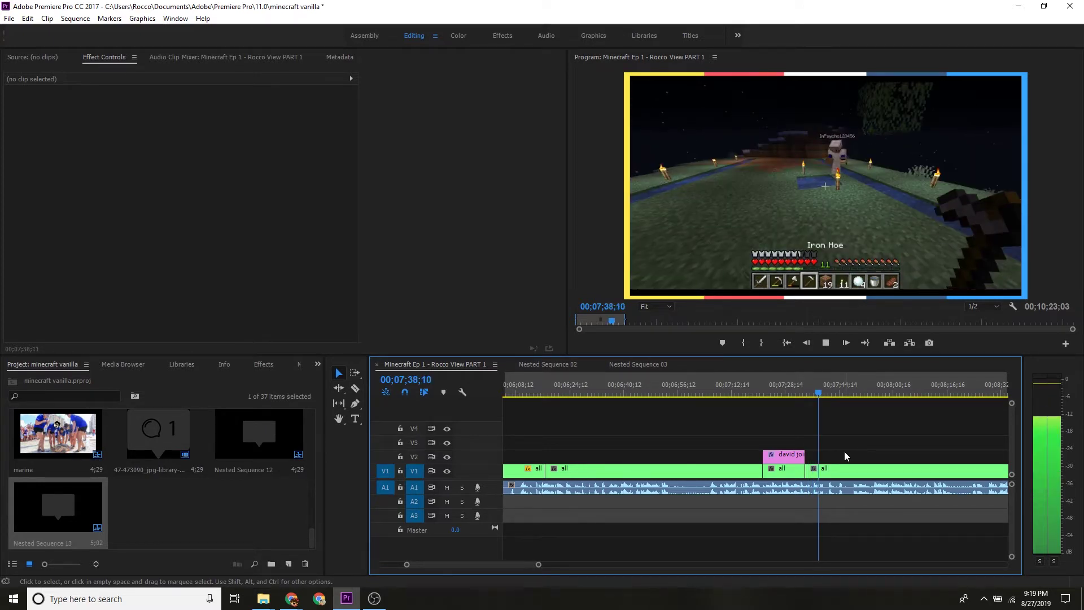
left_click_drag(527, 563, 531, 562)
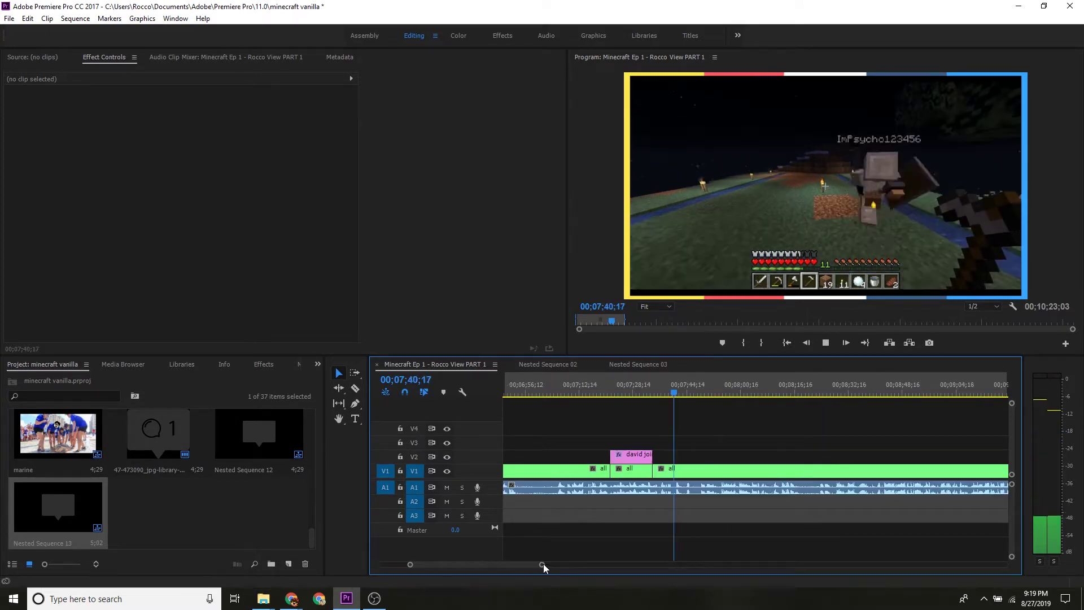
key("space")
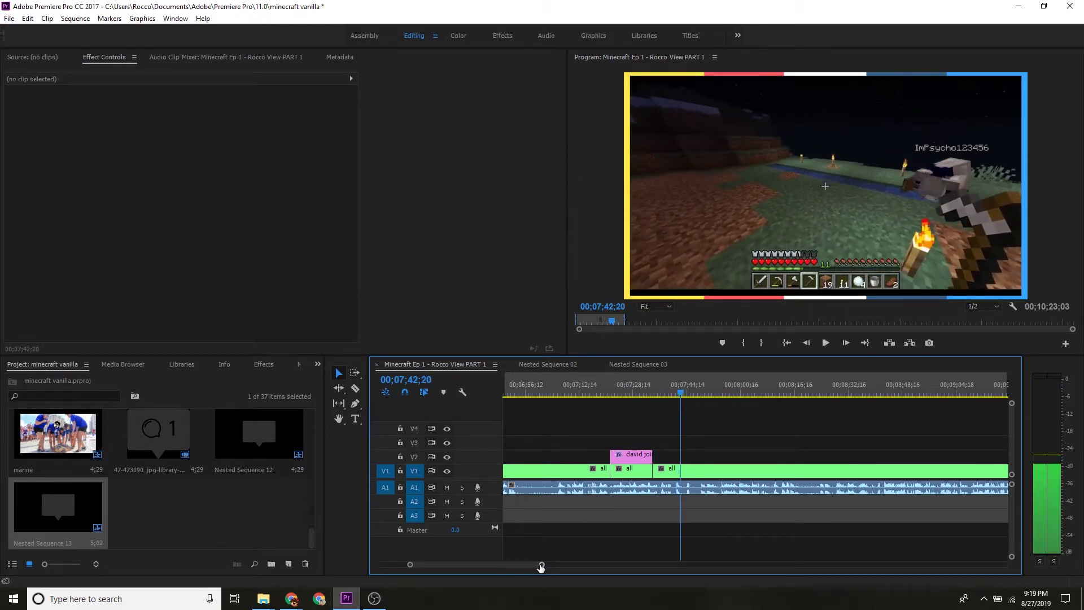
Review the episode from 00;07;52;00 past 00;08;19;19 toward the sequence end.
left_click_drag(541, 564, 568, 564)
scroll(683, 535, "down", 2)
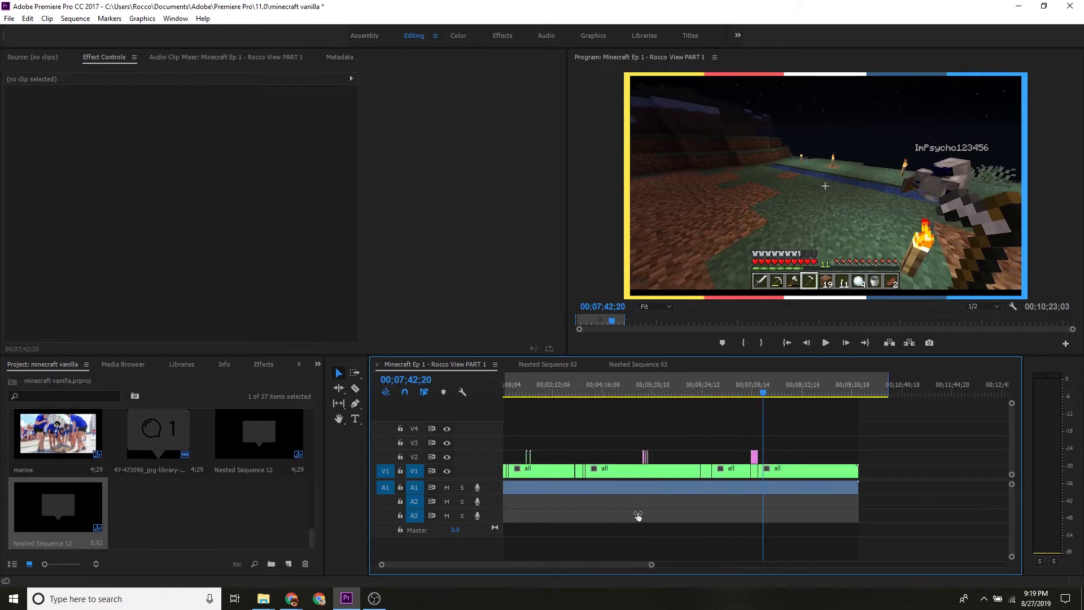
scroll(643, 513, "up", 3)
scroll(752, 475, "down", 3)
left_click(647, 388)
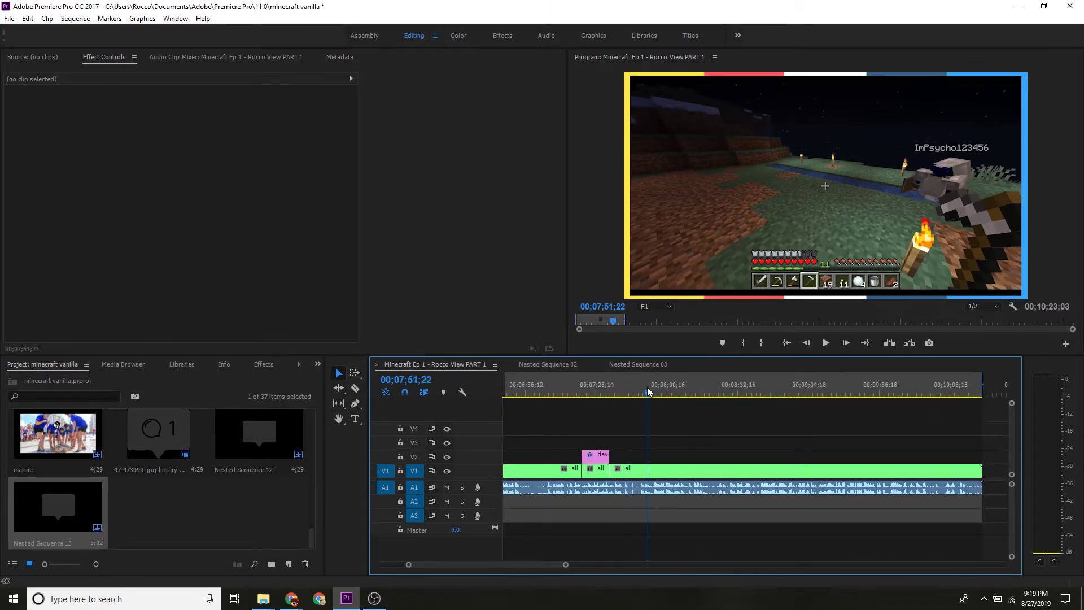
key("space")
left_click(677, 389)
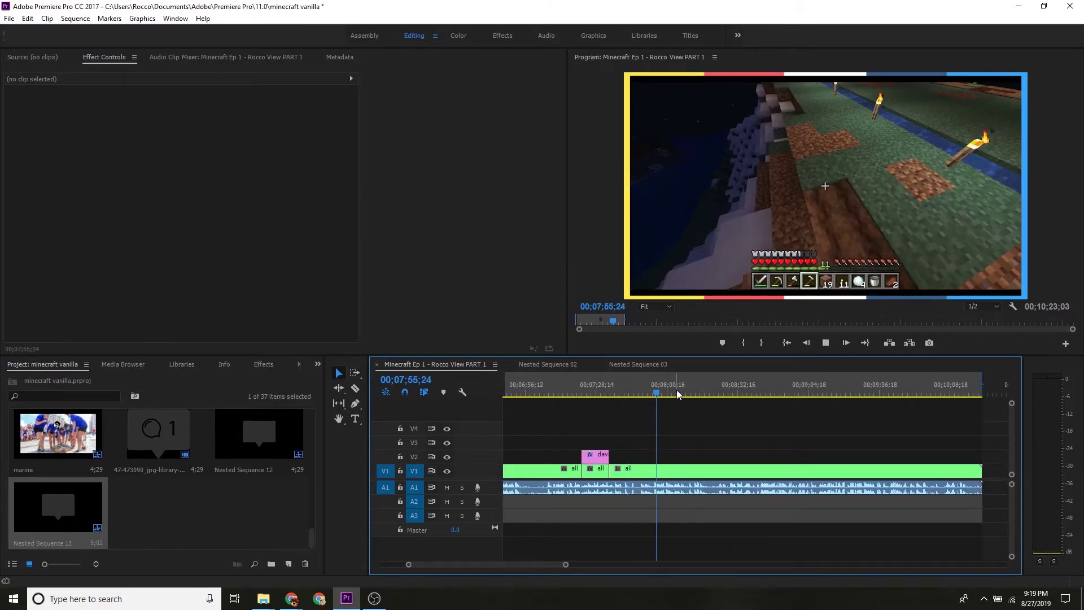
left_click_drag(680, 394, 711, 389)
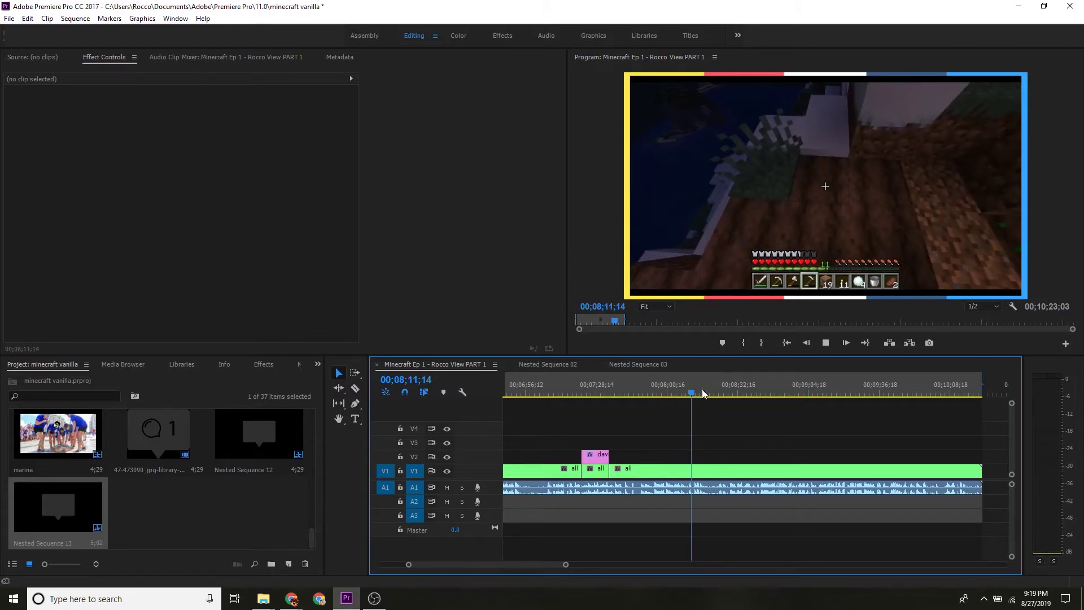
key("space")
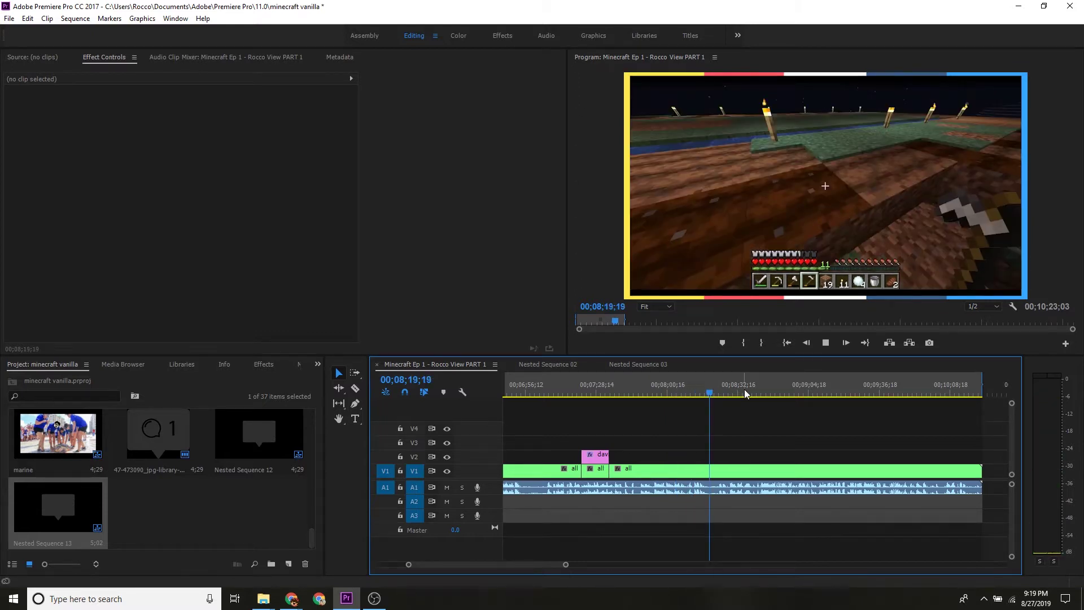
mouse_move(724, 397)
left_mouse_down()
mouse_move(849, 297)
mouse_move(969, 275)
left_mouse_up()
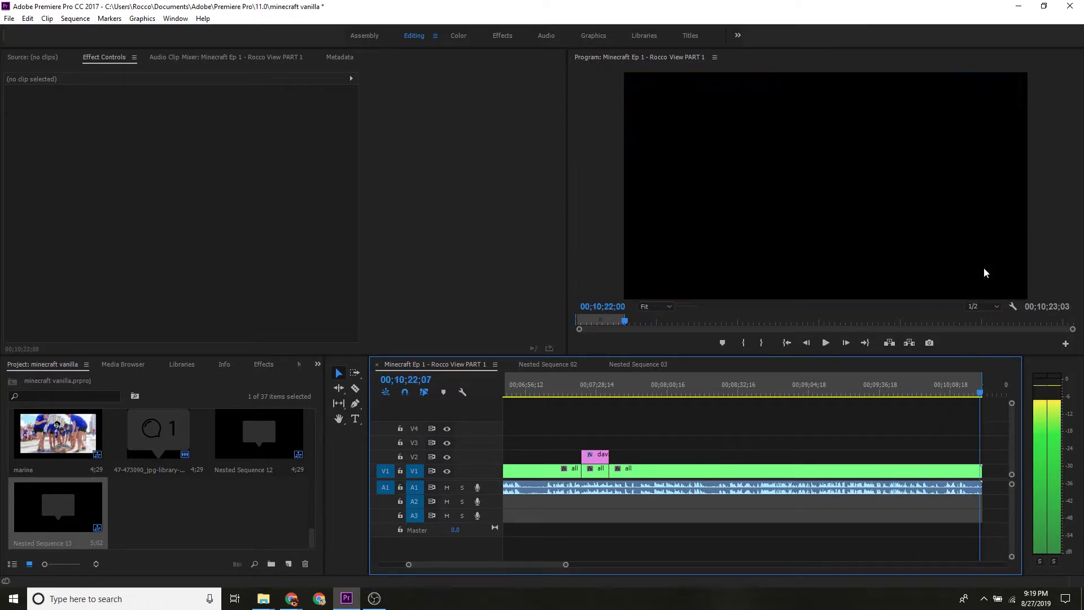
Trim the end of the episode clips back to the playhead at 00;10;25;25.
left_click(989, 388)
scroll(784, 467, "down", 5)
key("w")
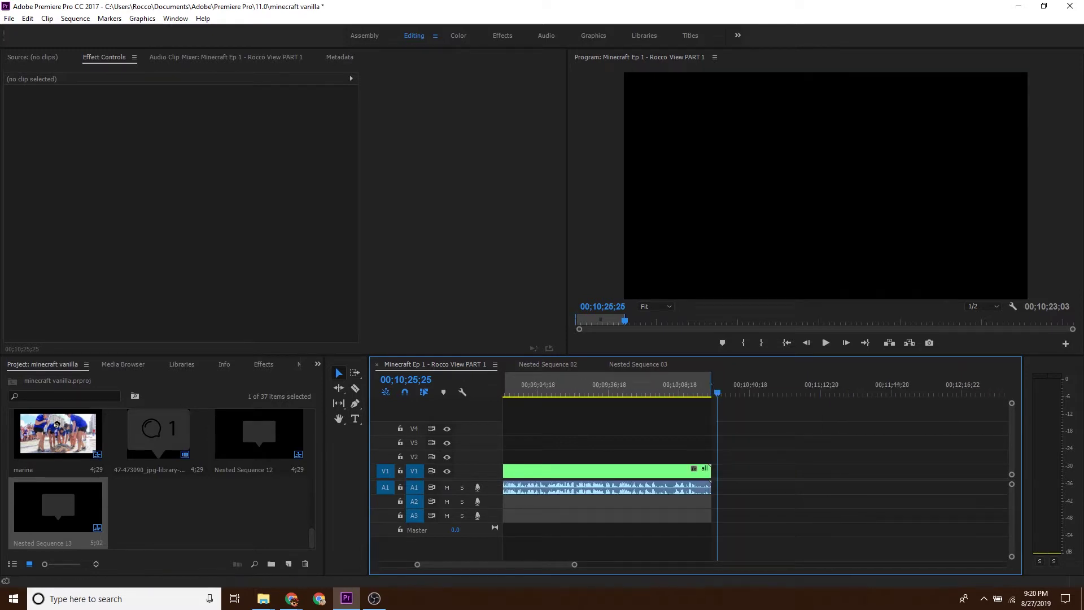
left_click_drag(313, 537, 306, 415)
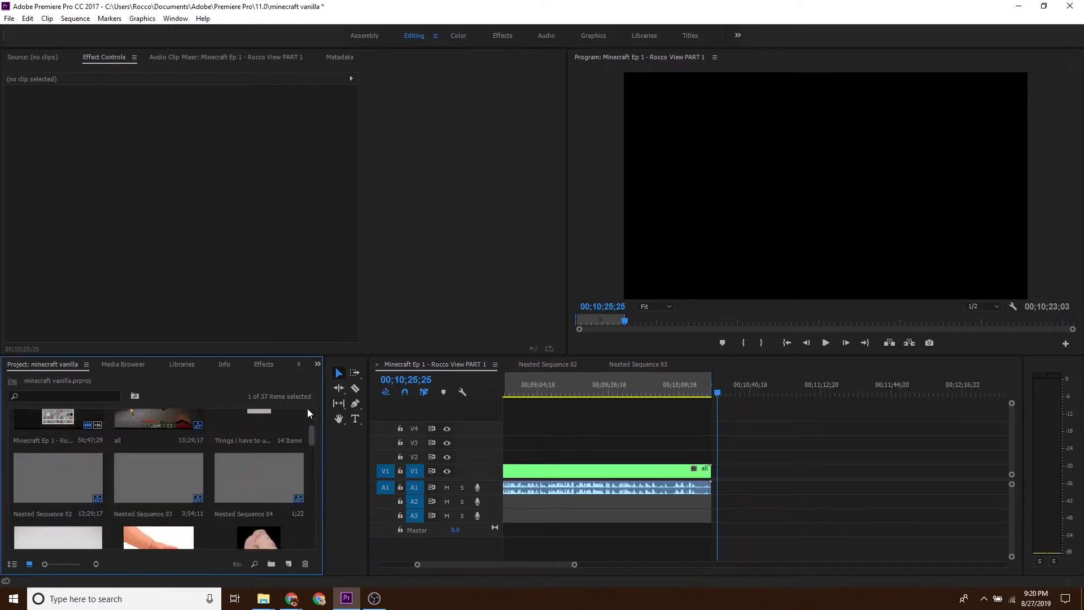
Place Game and Shame Outro right after the episode footage and unlink its video and audio.
double_click(239, 502)
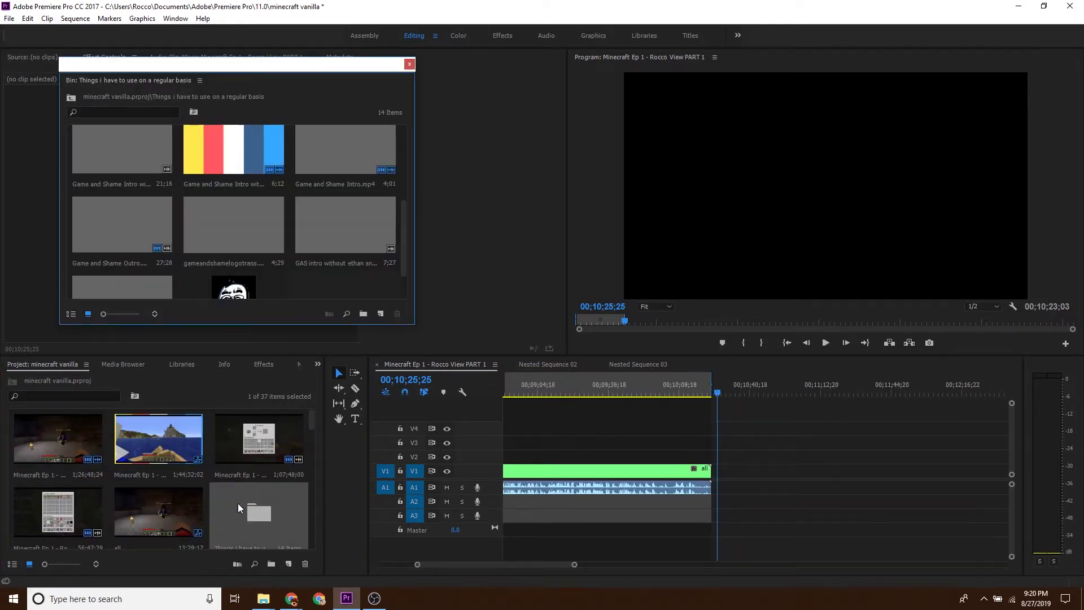
left_click(149, 221)
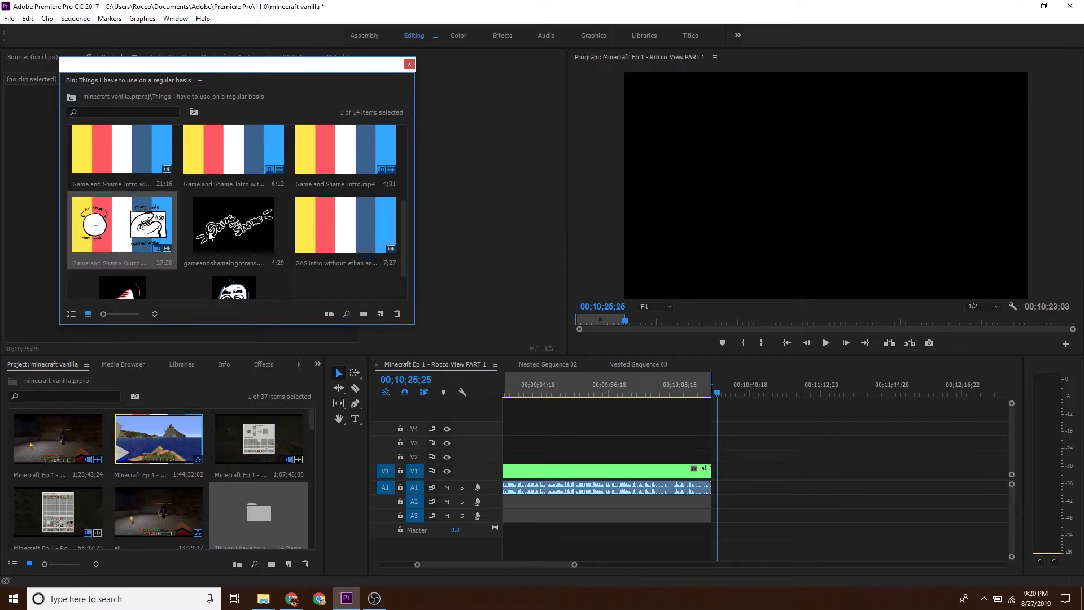
mouse_move(121, 226)
left_mouse_down()
mouse_move(727, 462)
mouse_move(724, 480)
left_mouse_up()
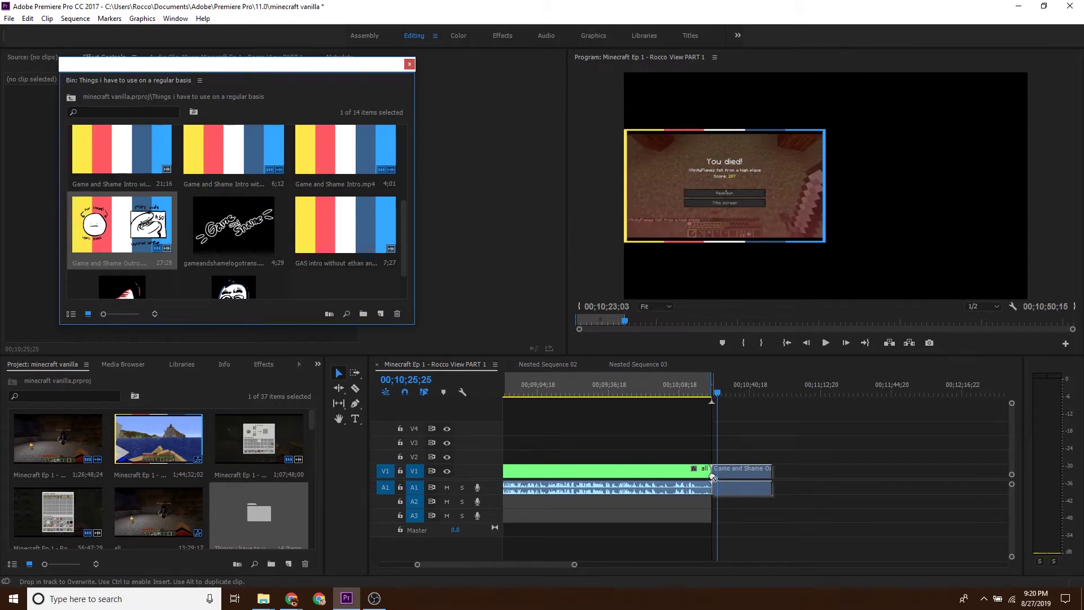
left_click_drag(724, 481, 723, 481)
left_click(407, 66)
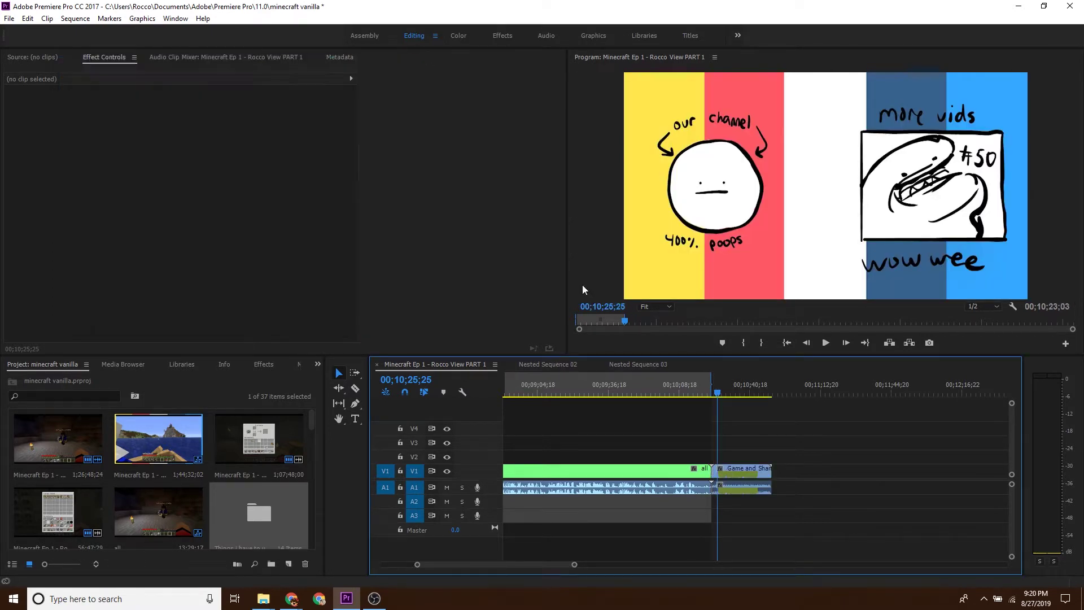
right_click(743, 469)
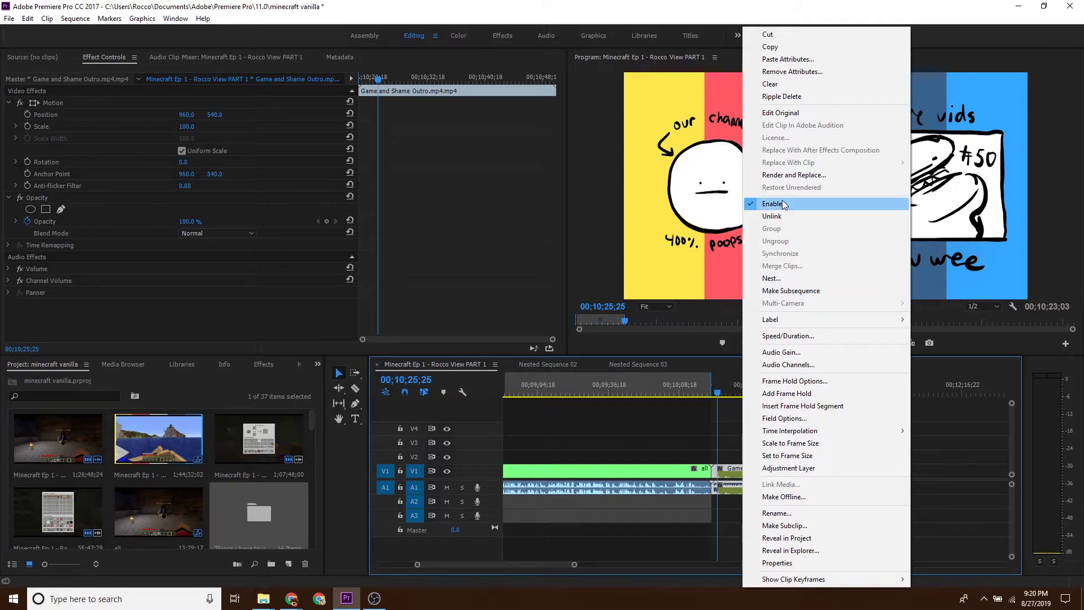
left_click(802, 215)
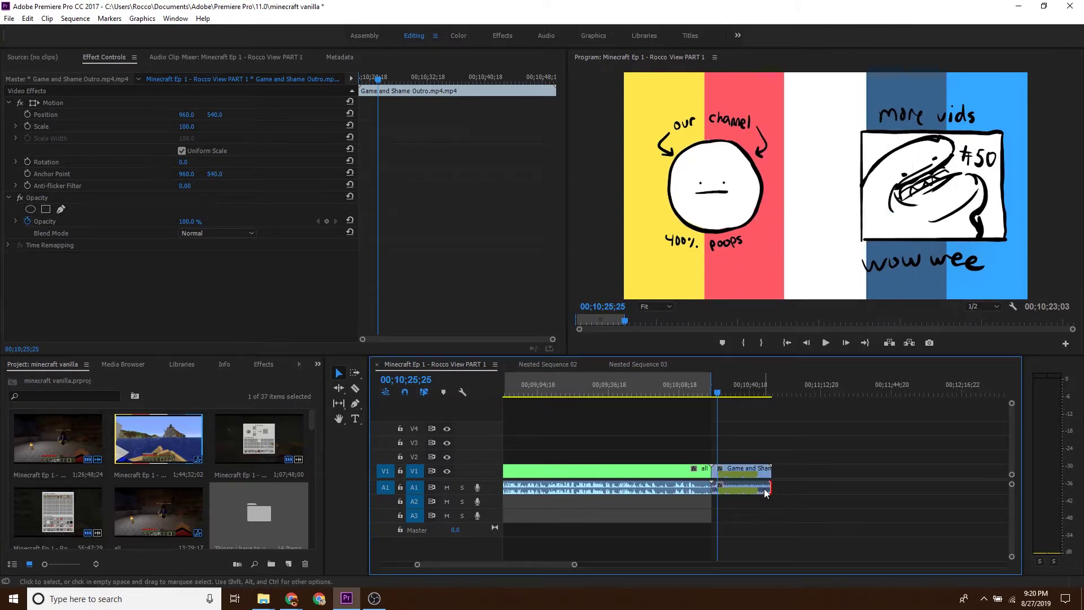
Shorten the outro video clip to a 00;00;20;13 duration via Speed/Duration.
left_click(767, 491)
right_click(762, 470)
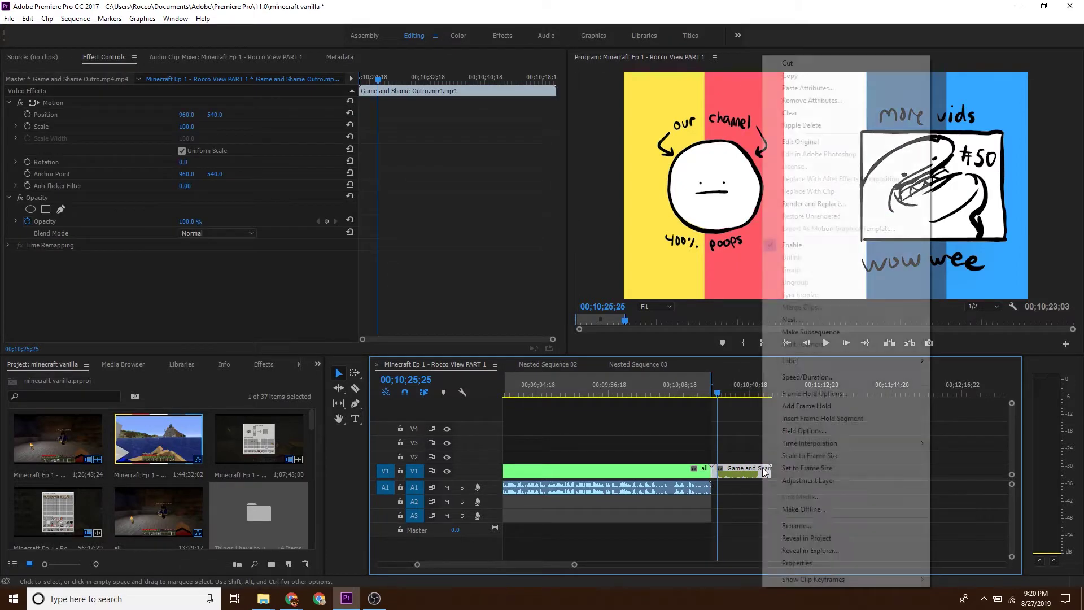
left_click(803, 376)
left_click(550, 274)
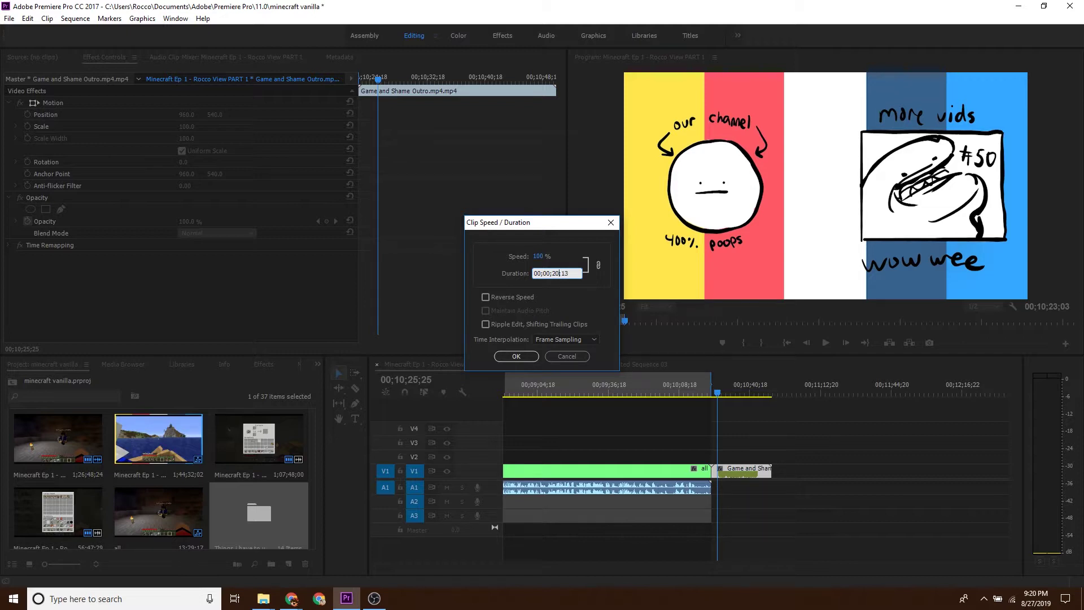
key("Return")
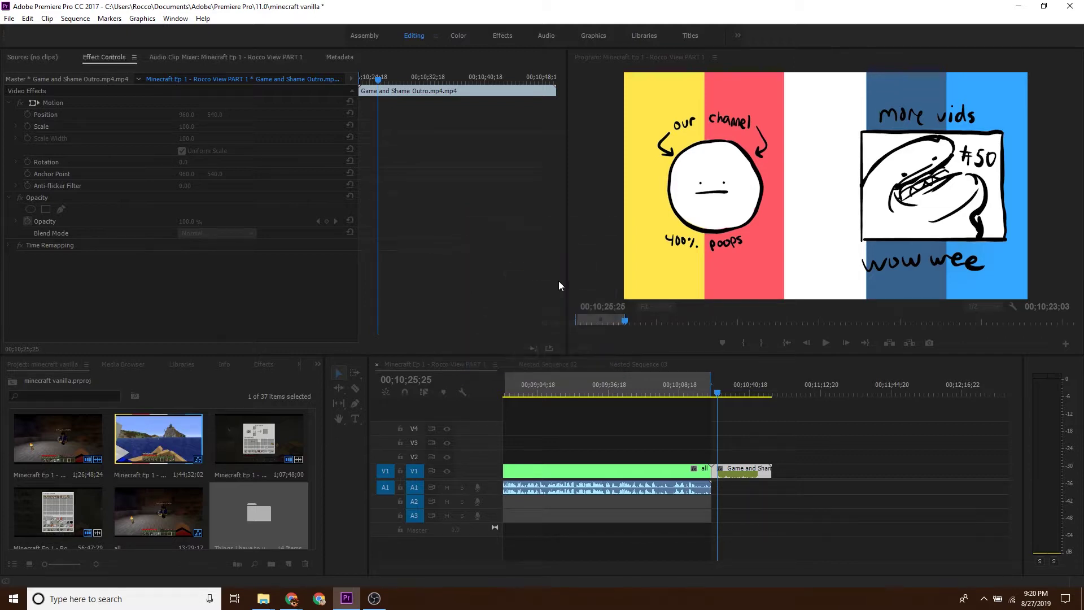
left_click(734, 421)
left_click(701, 391)
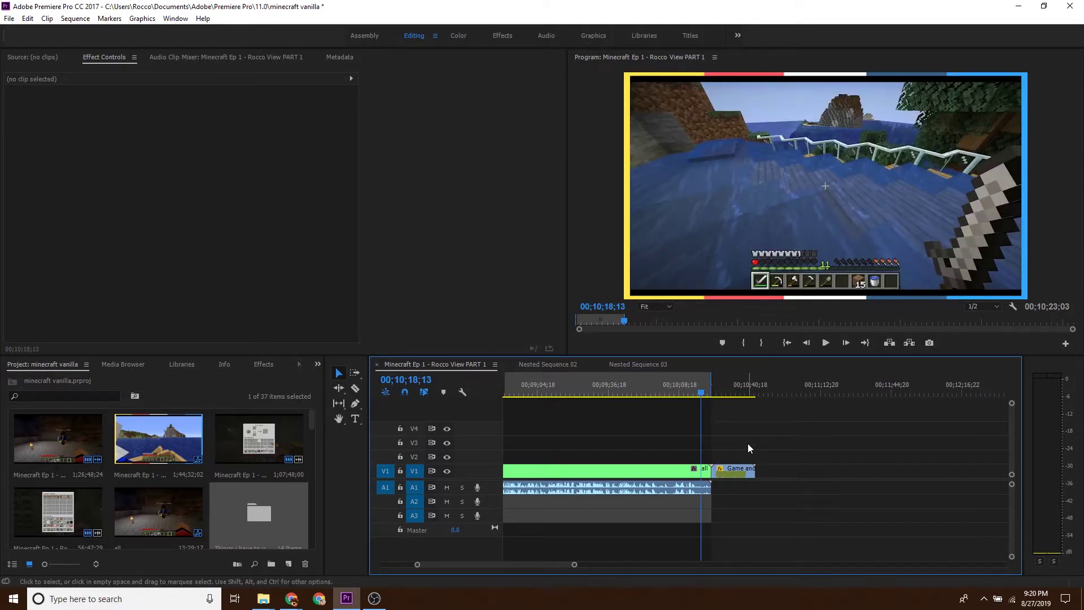
Preview the cut into the outro and zoom the timeline out.
key("space")
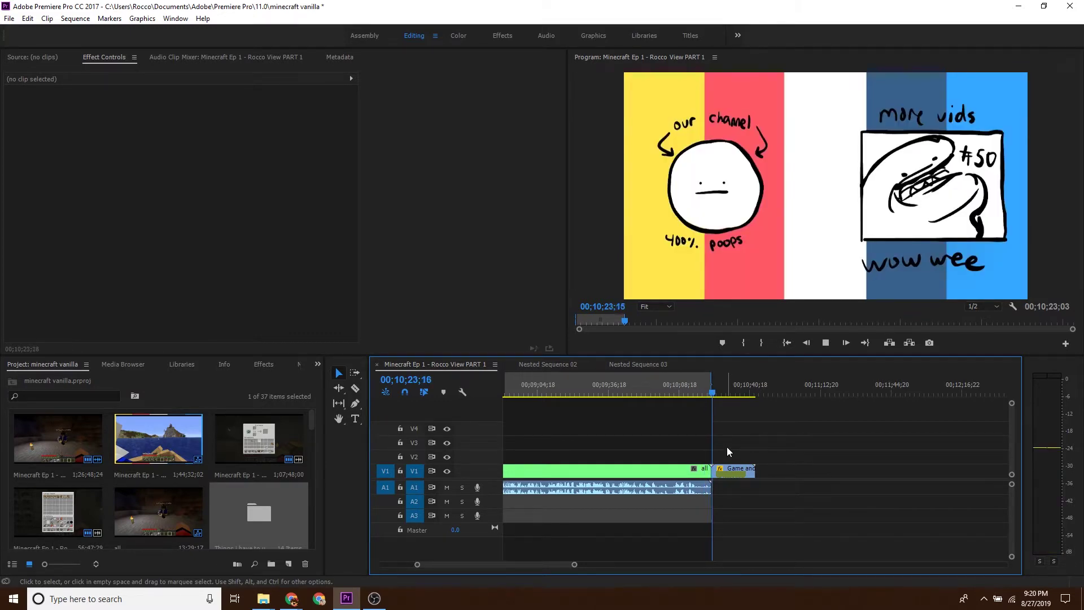
key("minus")
key("minus")
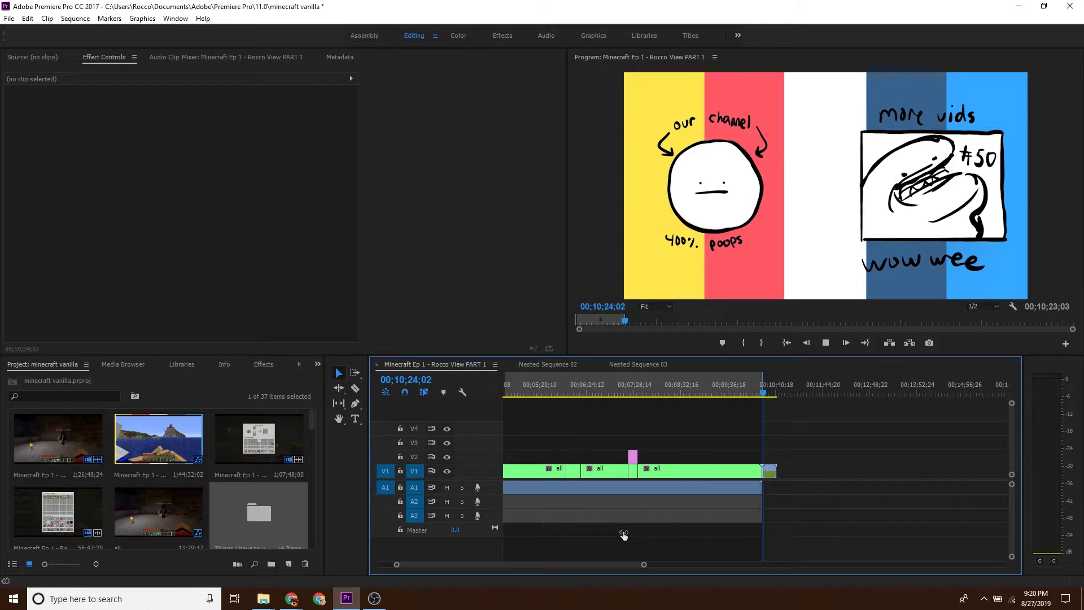
left_click_drag(653, 564, 715, 565)
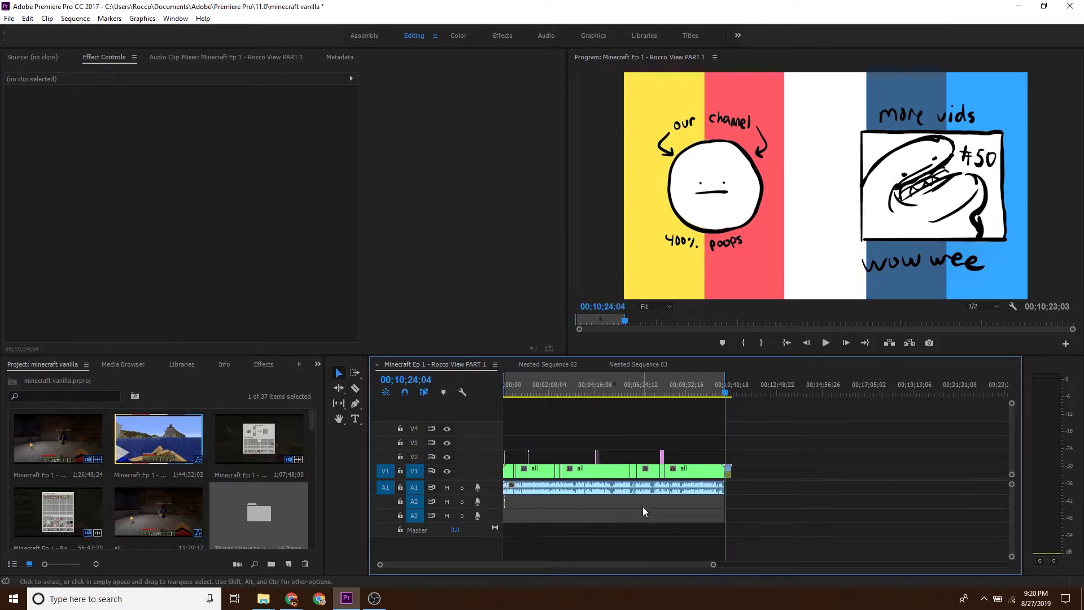
Save the project and check the sequence start and the outro's end card.
key("Home")
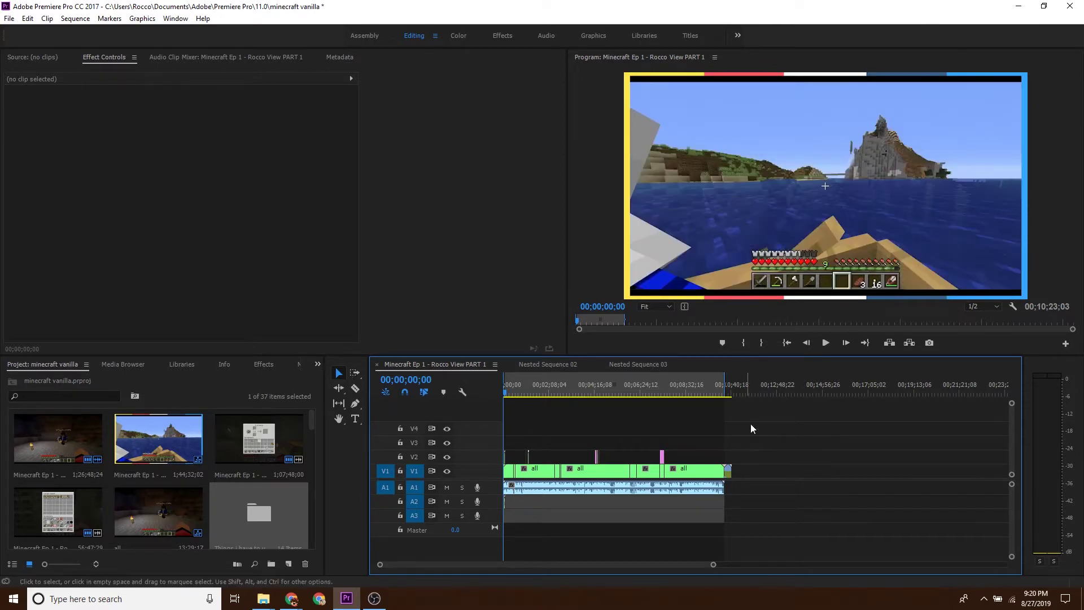
key("ctrl+s")
left_click(732, 370)
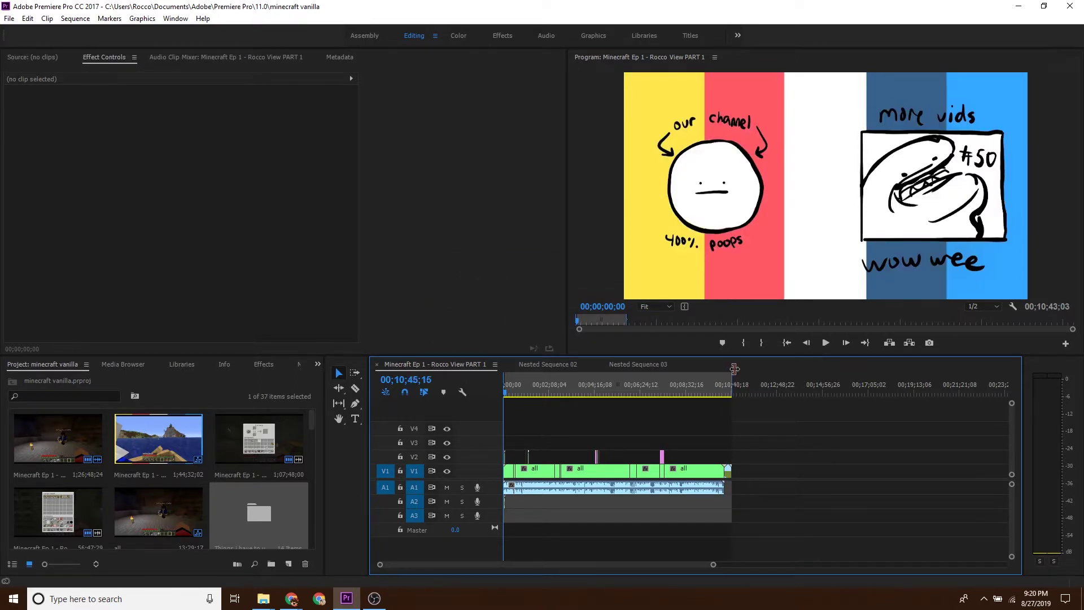
key("Home")
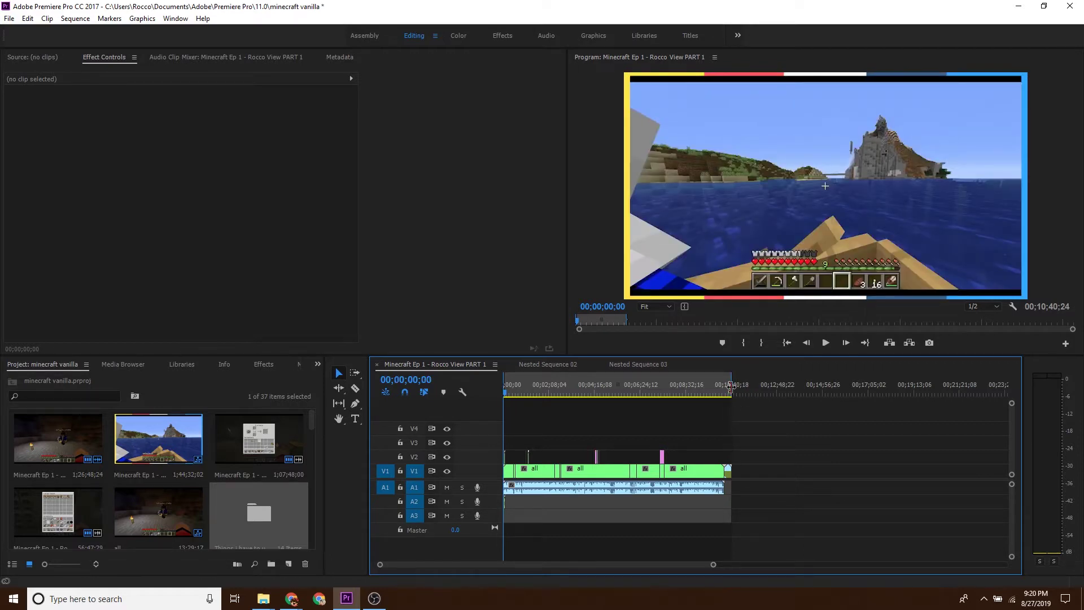
left_click(731, 384)
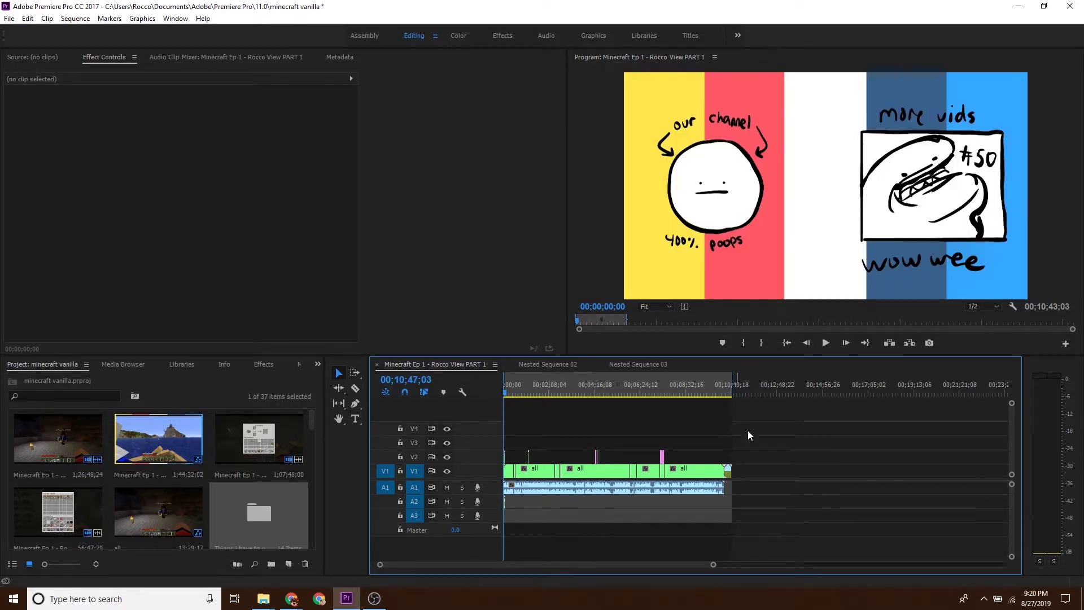
key("Home")
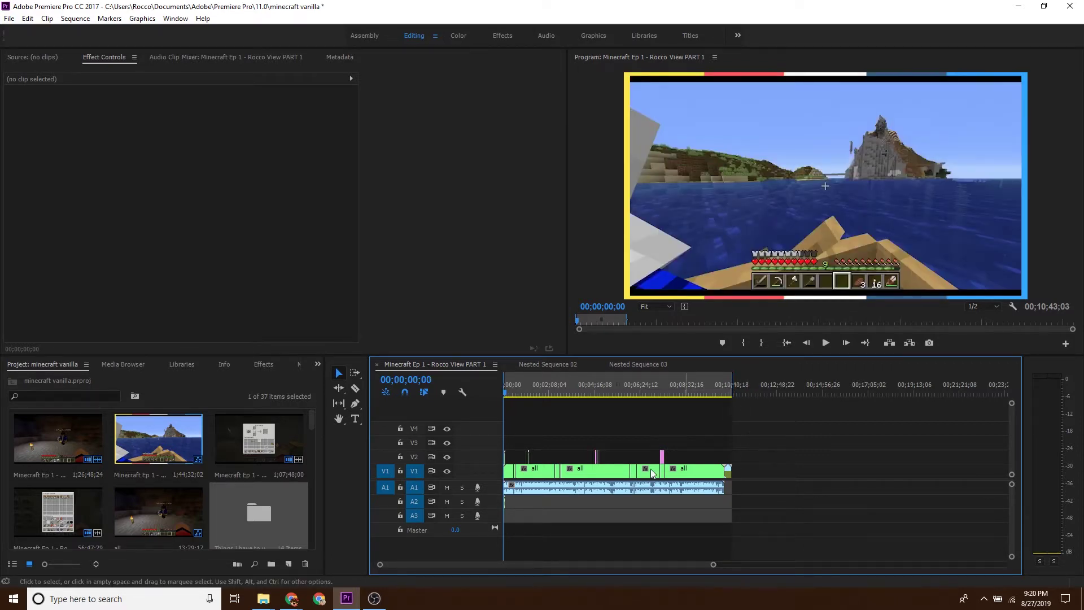
left_click(737, 378)
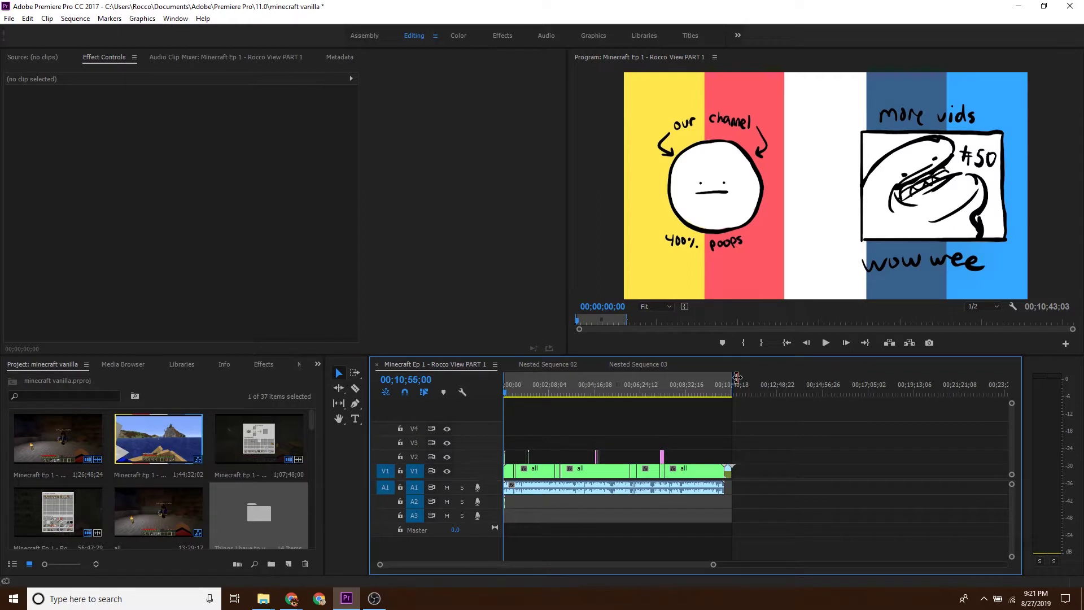
key("Home")
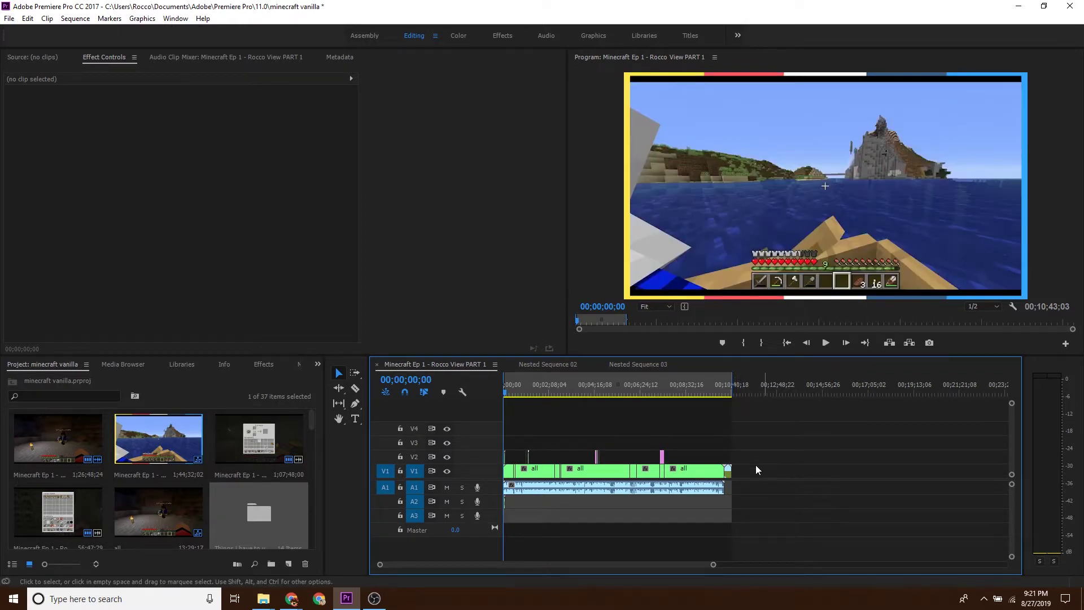
Bring the browser forward and go to youtube.com in a new tab.
mouse_move(291, 598)
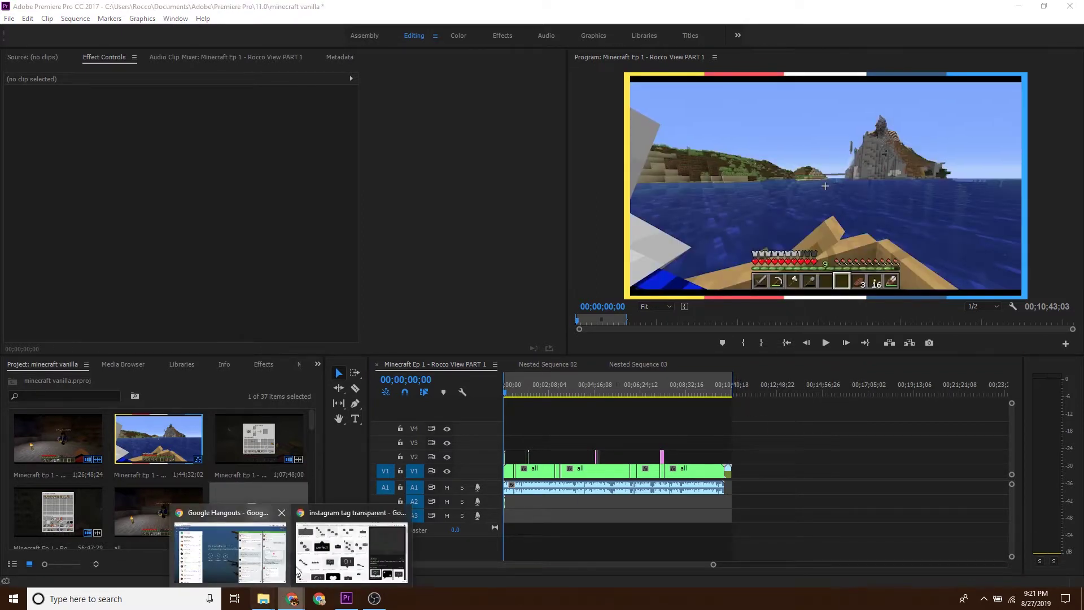
left_click(297, 570)
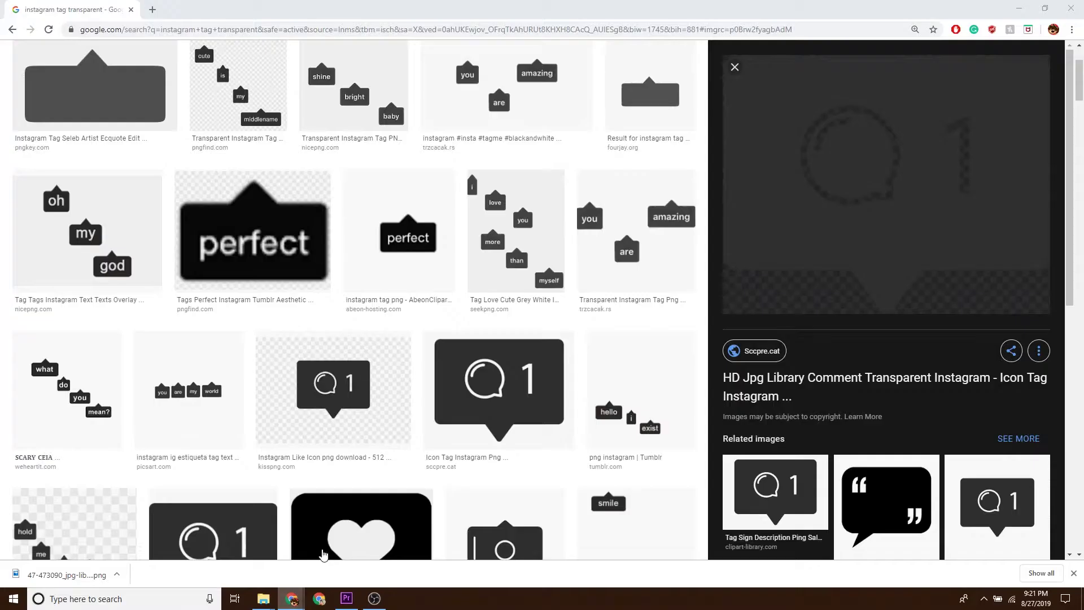
left_click(151, 10)
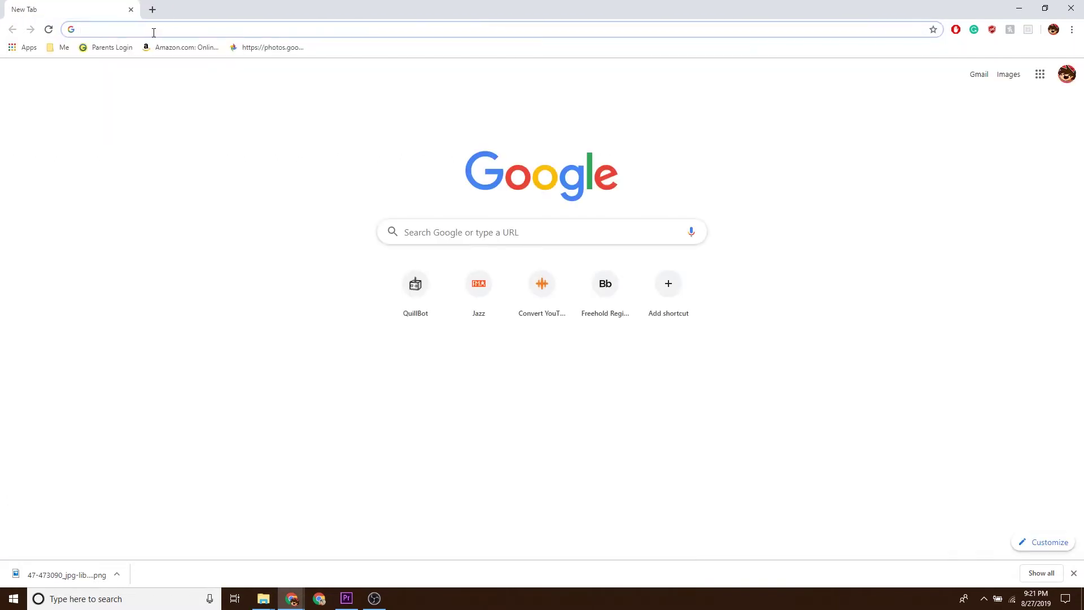
type("you")
key("Return")
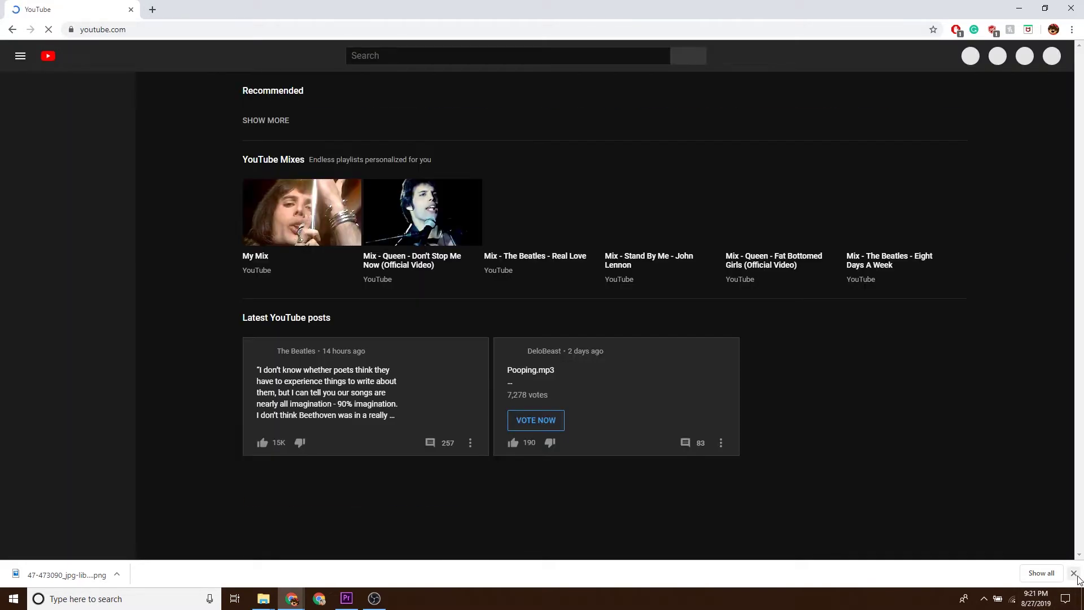
left_click(1075, 573)
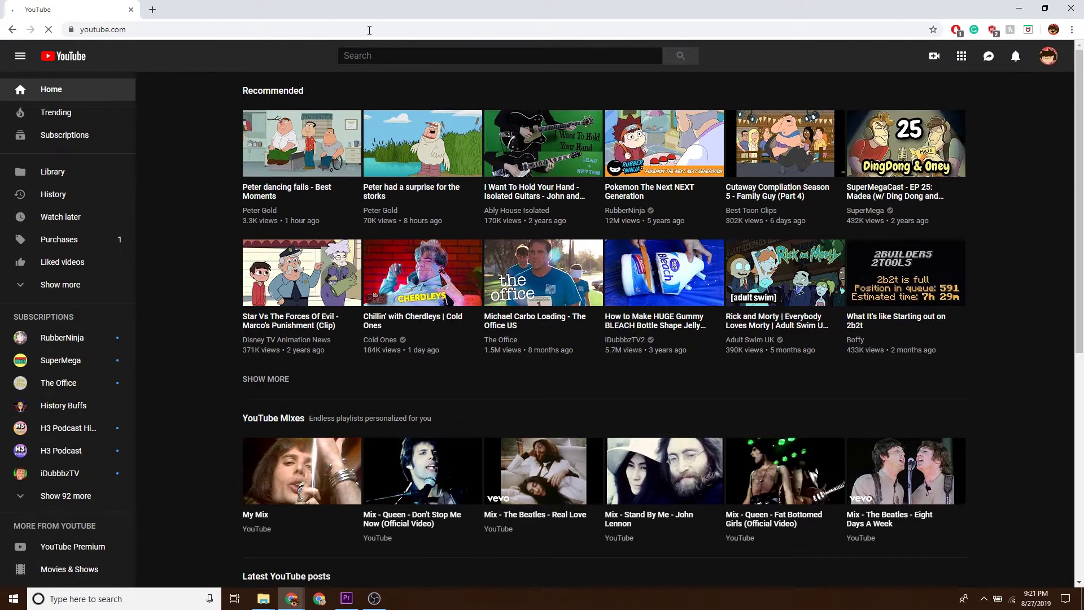
Search 'animal crossing ost', open the New Leaf OST playlist, pause 12 AM, and select its URL.
left_click(365, 59)
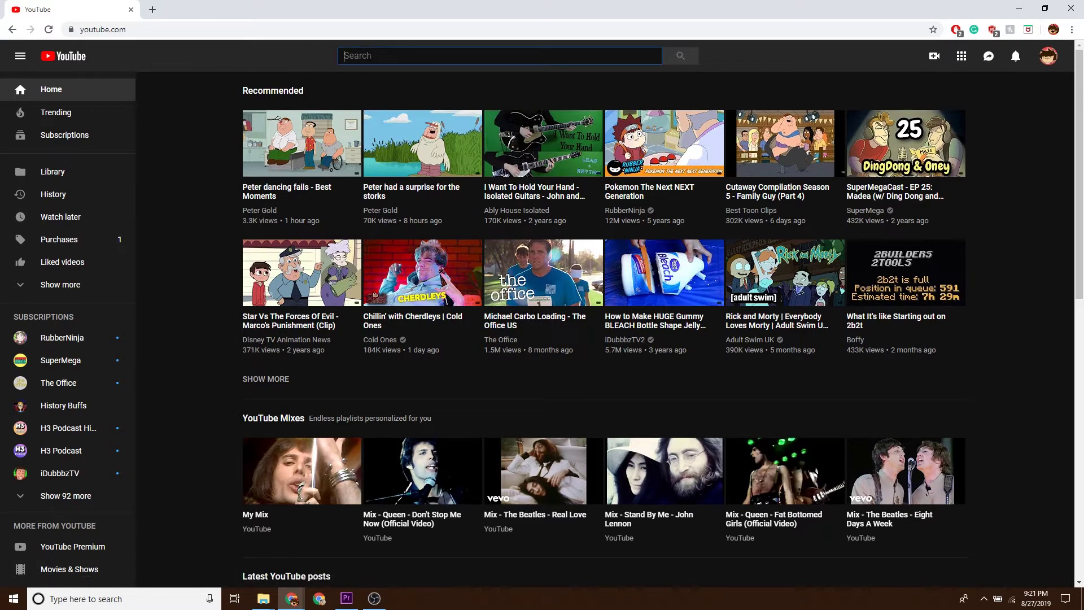
type("animal crossing ost")
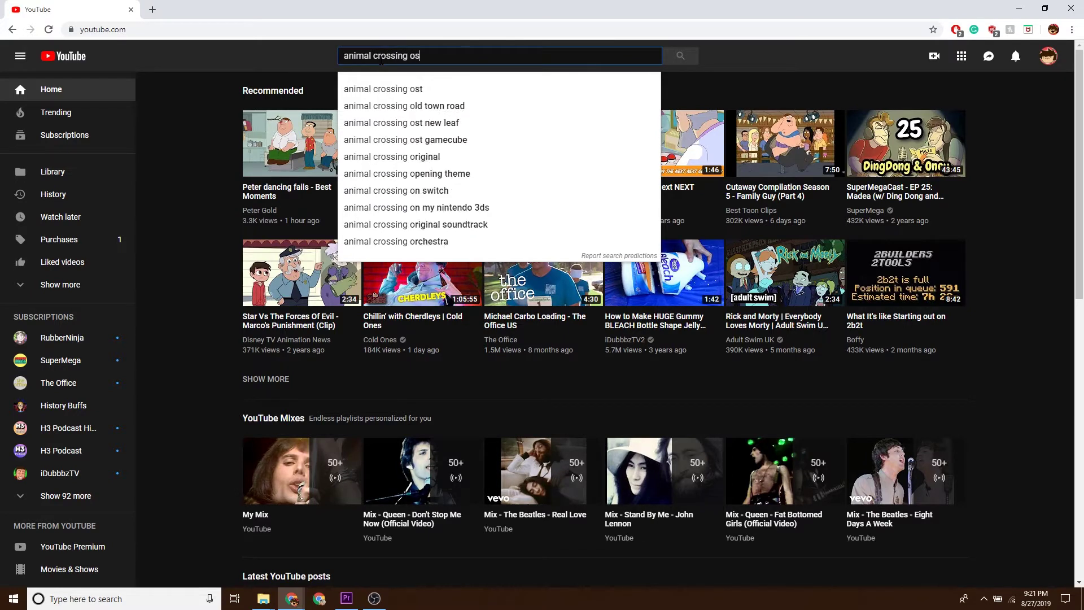
key("Return")
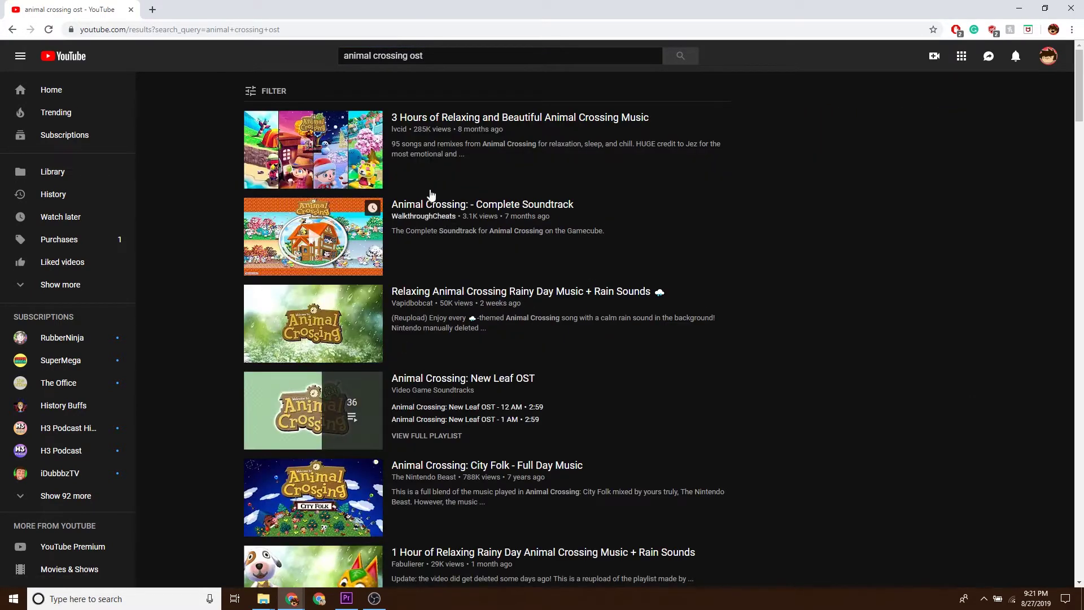
scroll(447, 326, "down", 1)
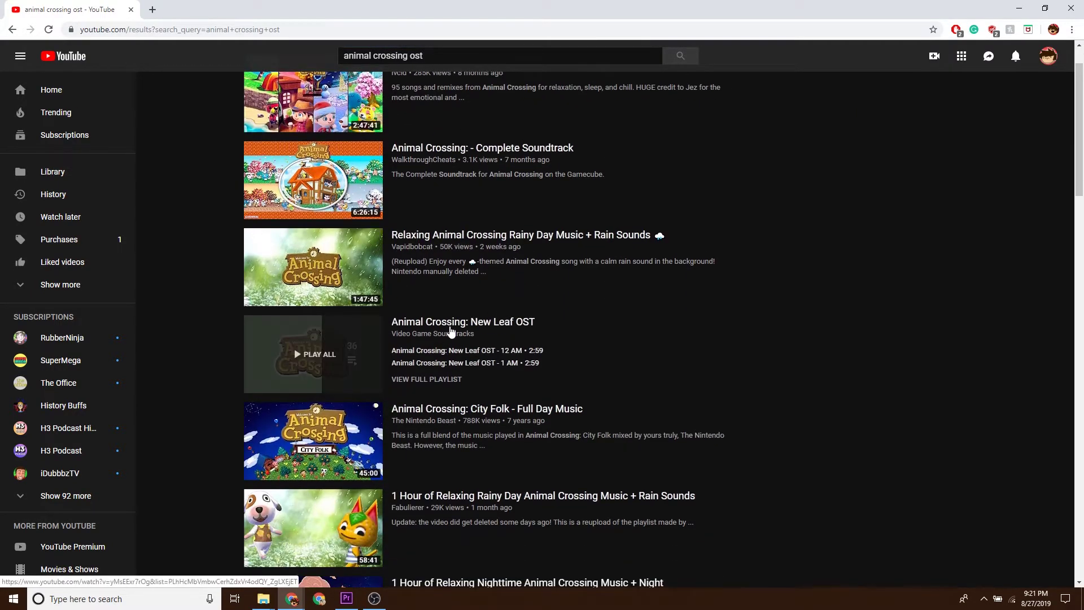
left_click(472, 333)
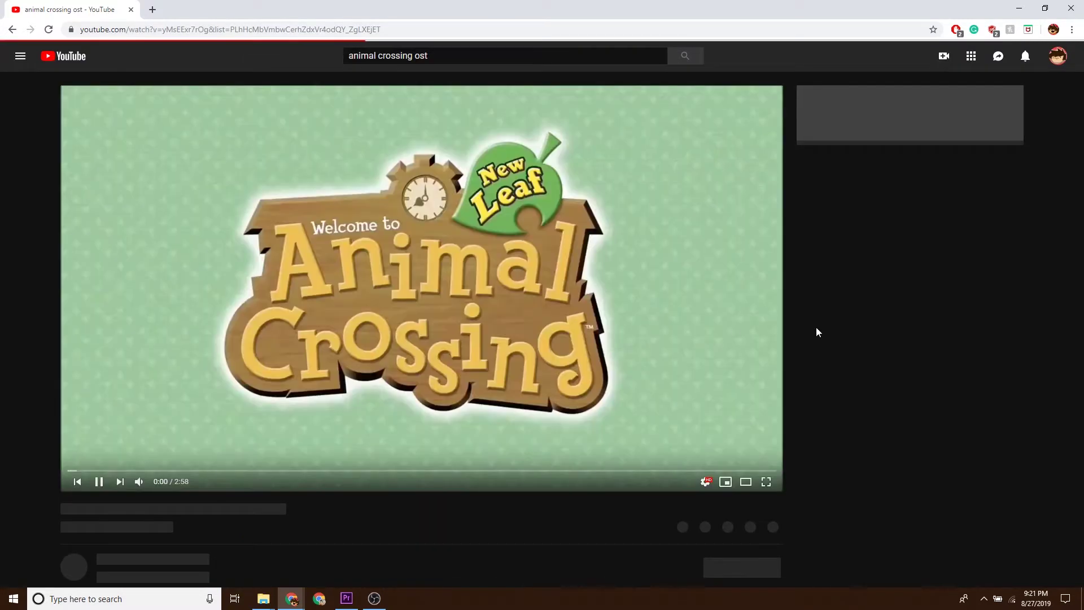
left_click(540, 309)
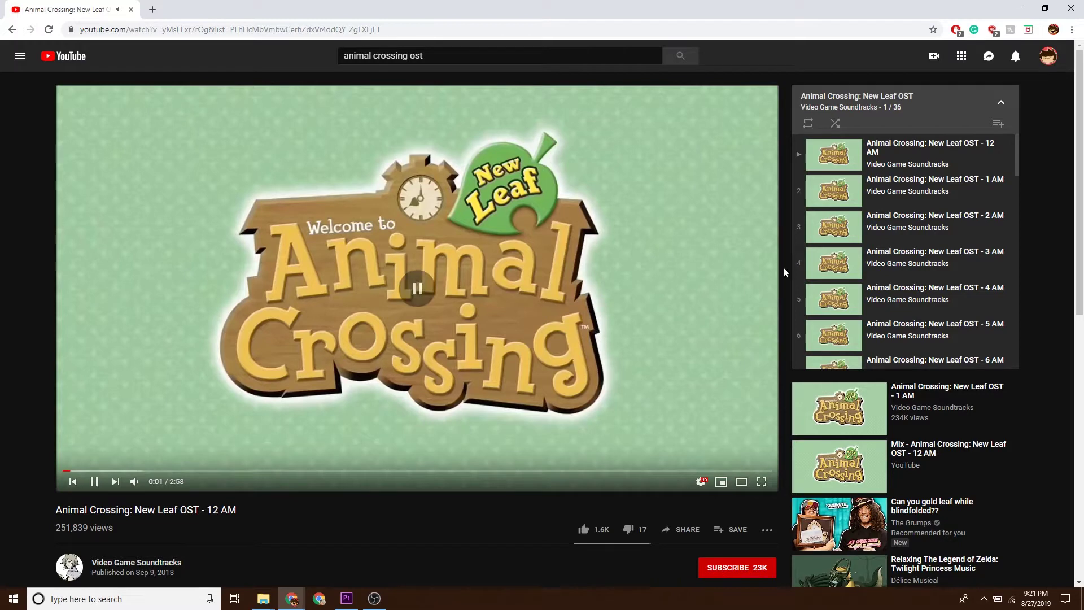
scroll(938, 252, "down", 5)
scroll(938, 253, "up", 3)
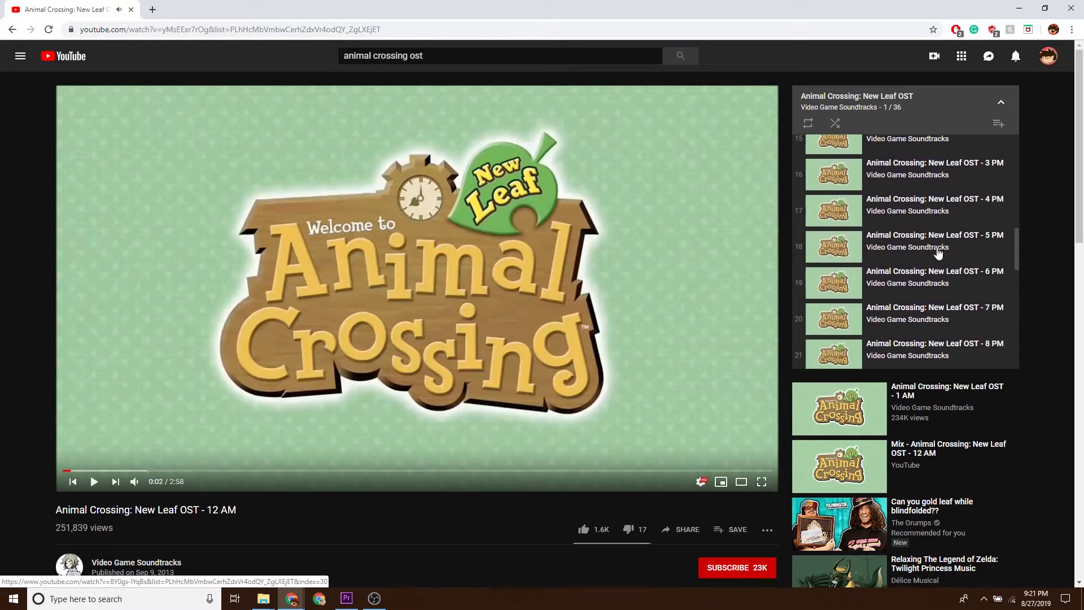
scroll(939, 252, "up", 2)
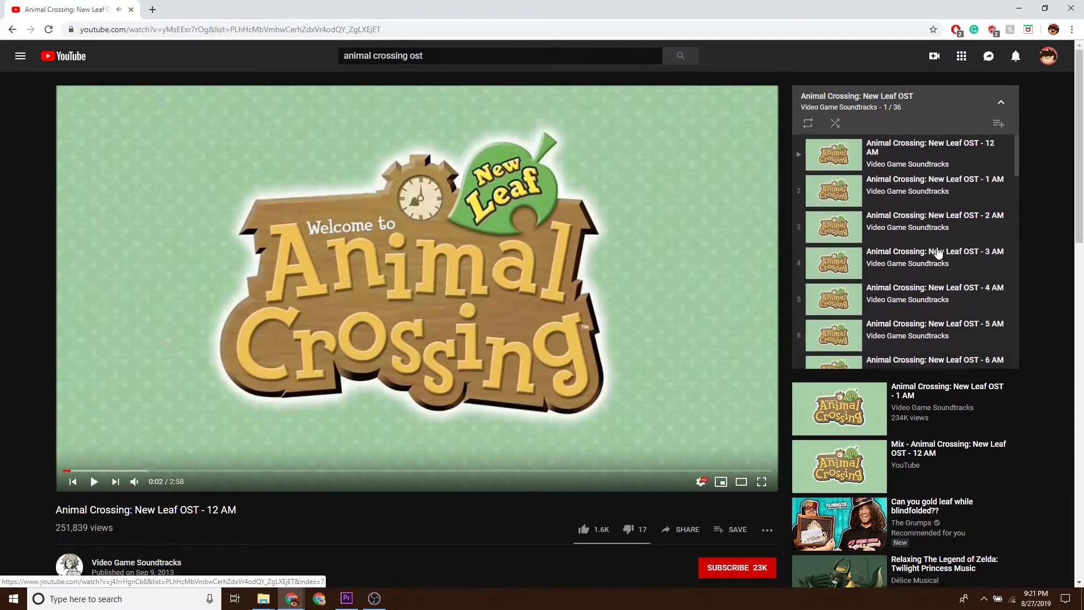
left_click(309, 30)
left_click(154, 10)
Search Google for 'youtube to mp3' and open the flvto.biz converter result.
type("youtube to mp3")
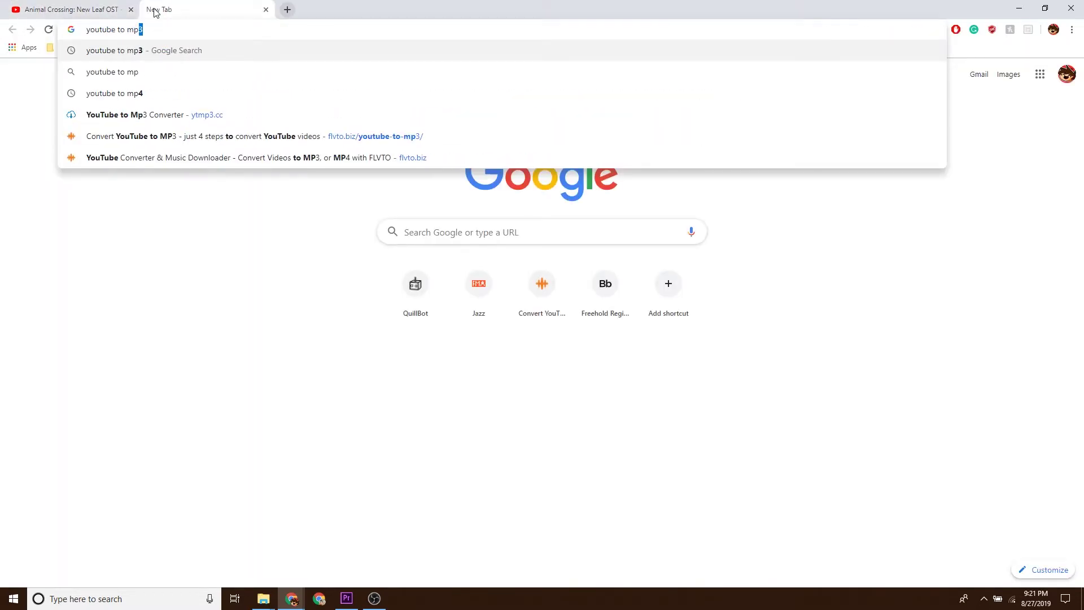
key("Return")
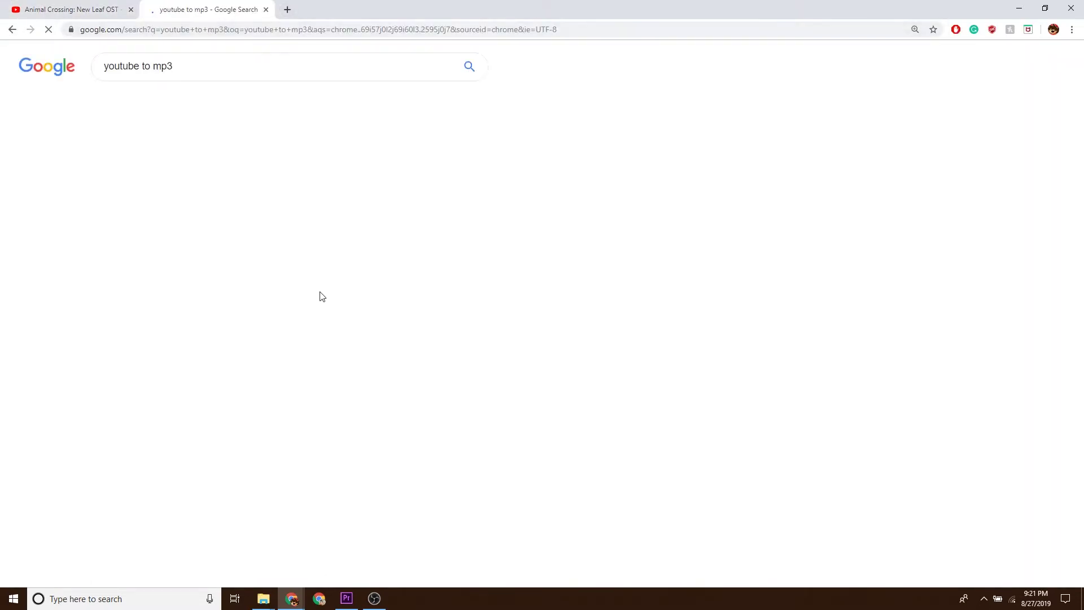
left_click(214, 153)
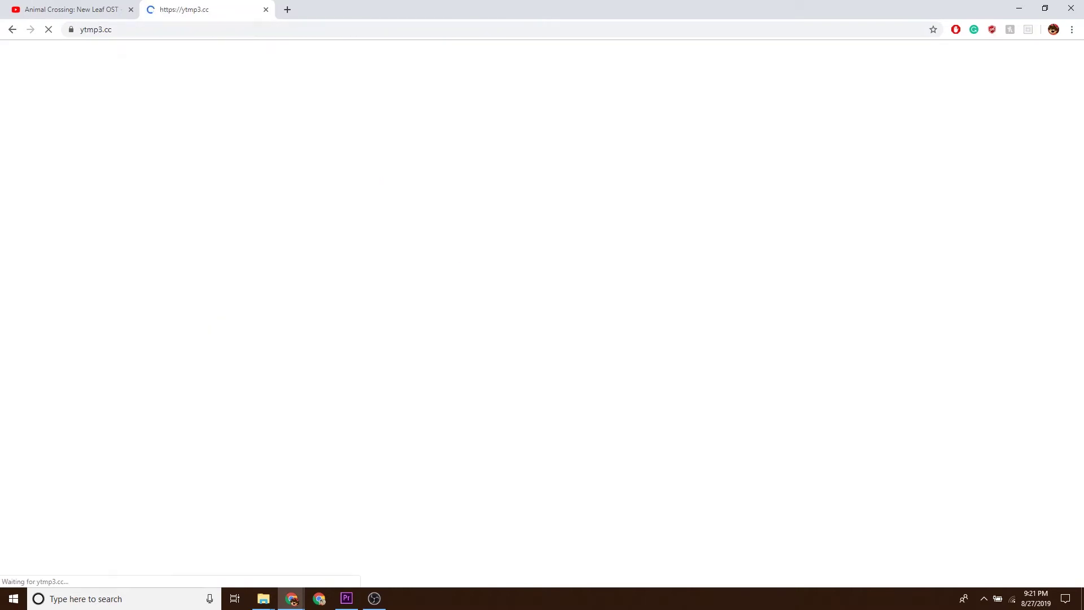
left_click(13, 30)
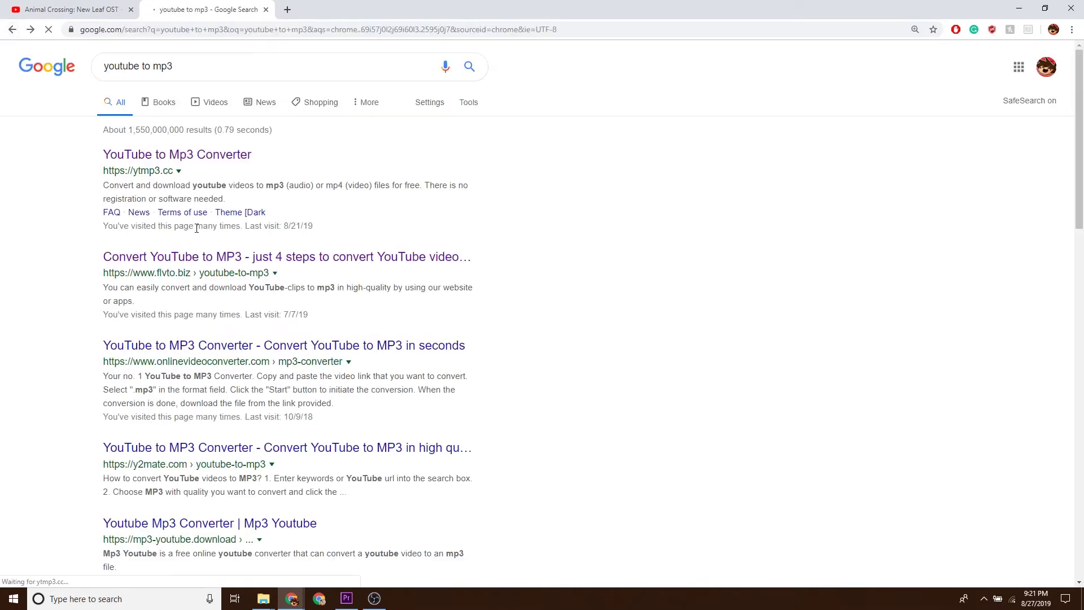
left_click(197, 257)
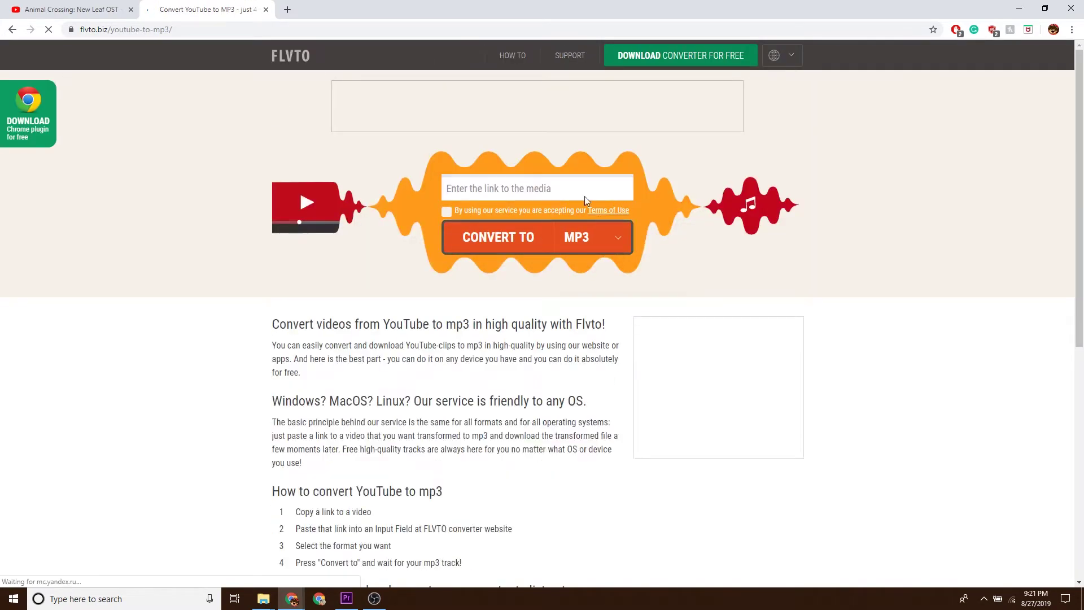
Paste the playlist URL into FLVTO and convert the 12 AM, 1 AM and another track to MP3.
left_click(537, 191)
key("ctrl+v")
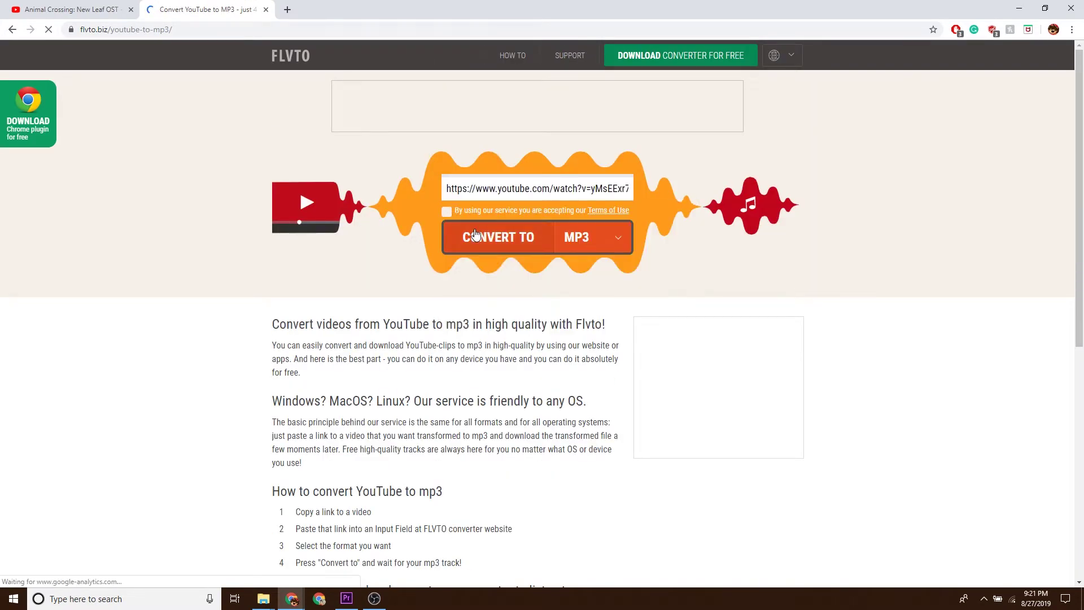
left_click(503, 239)
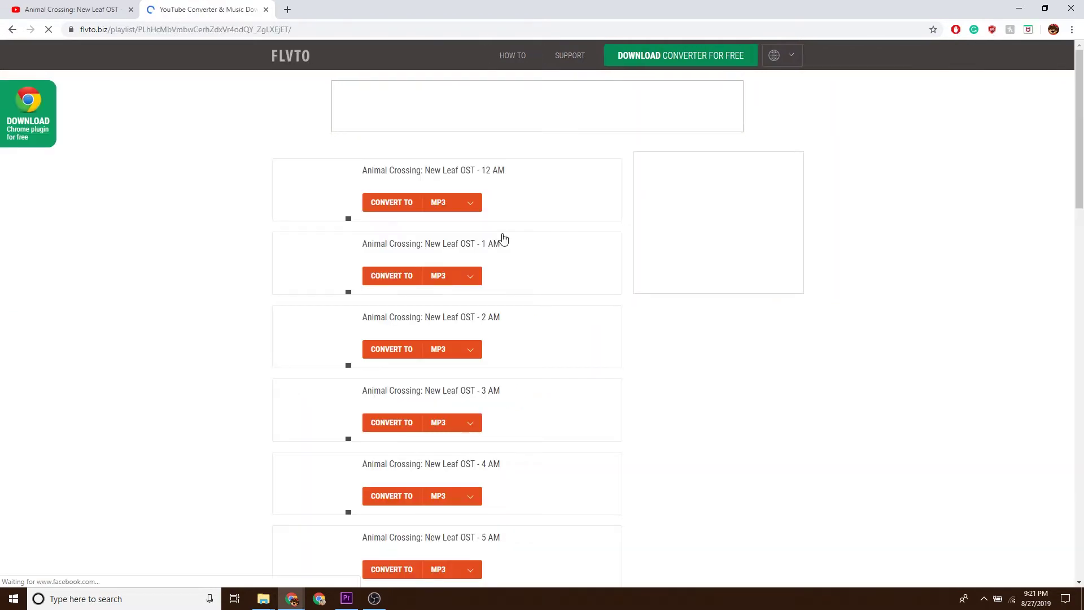
left_click(373, 219)
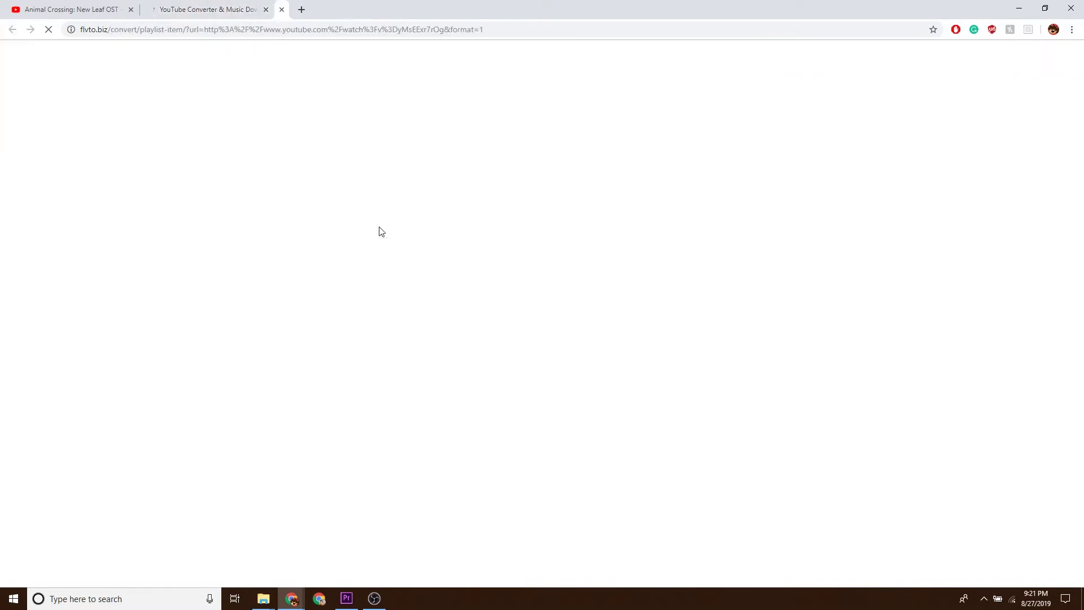
left_click(235, 4)
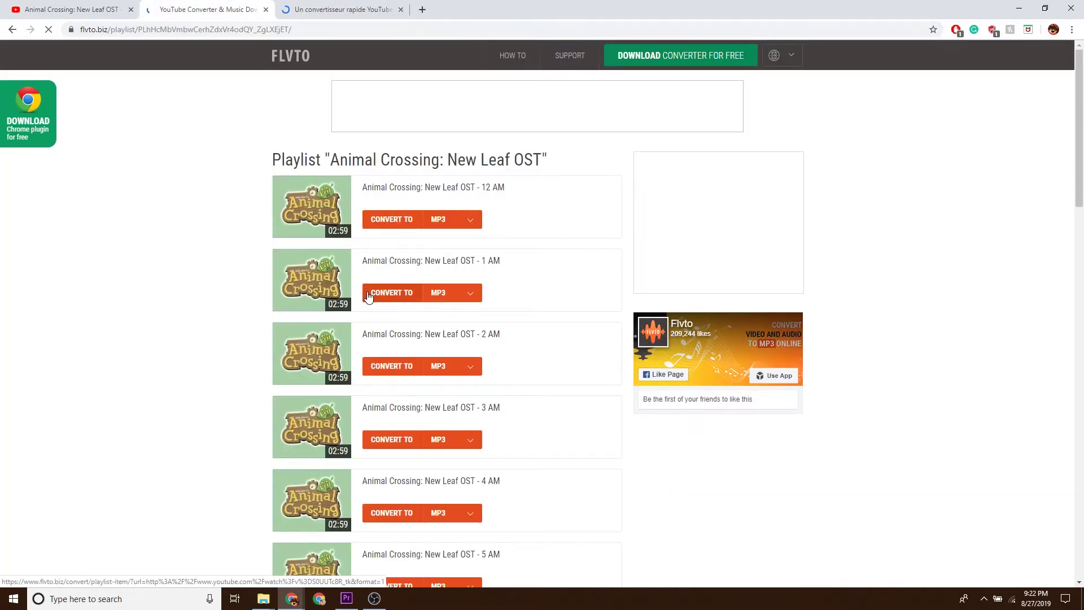
left_click(368, 296)
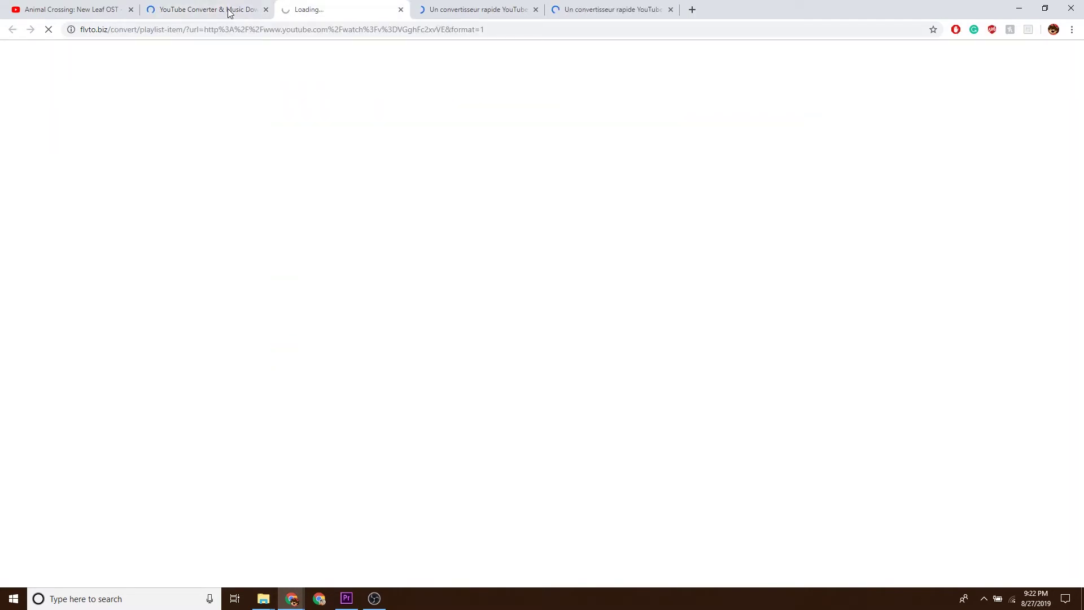
left_click(228, 13)
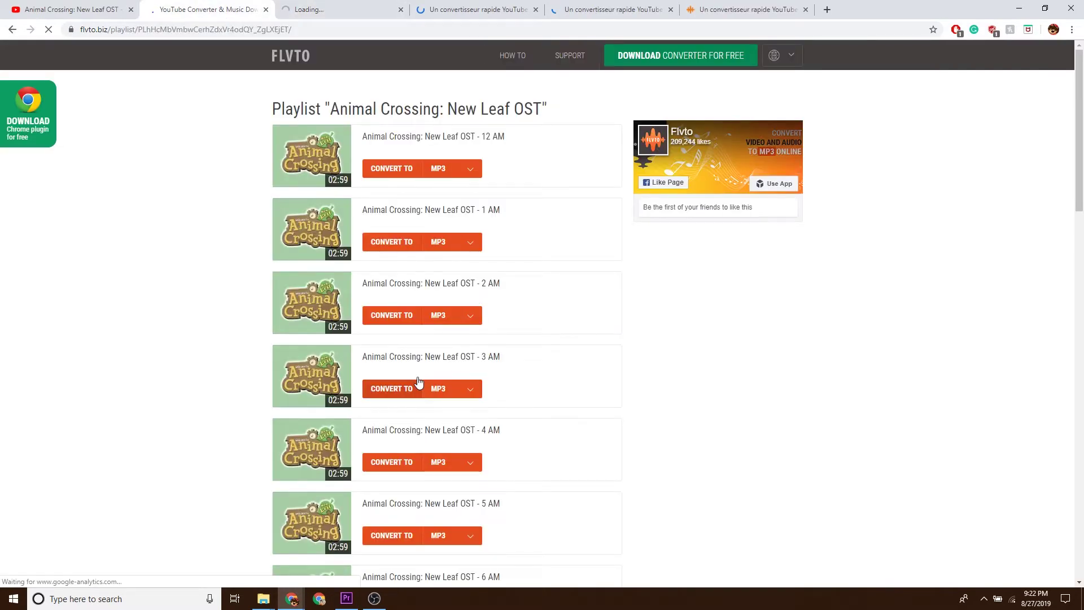
scroll(386, 451, "down", 1)
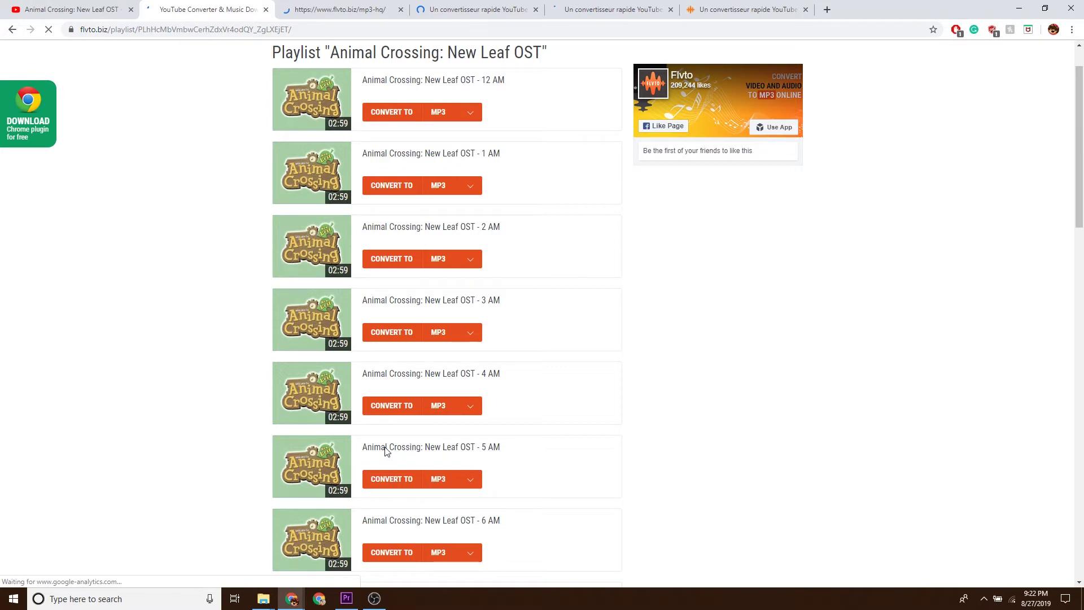
left_click(384, 398)
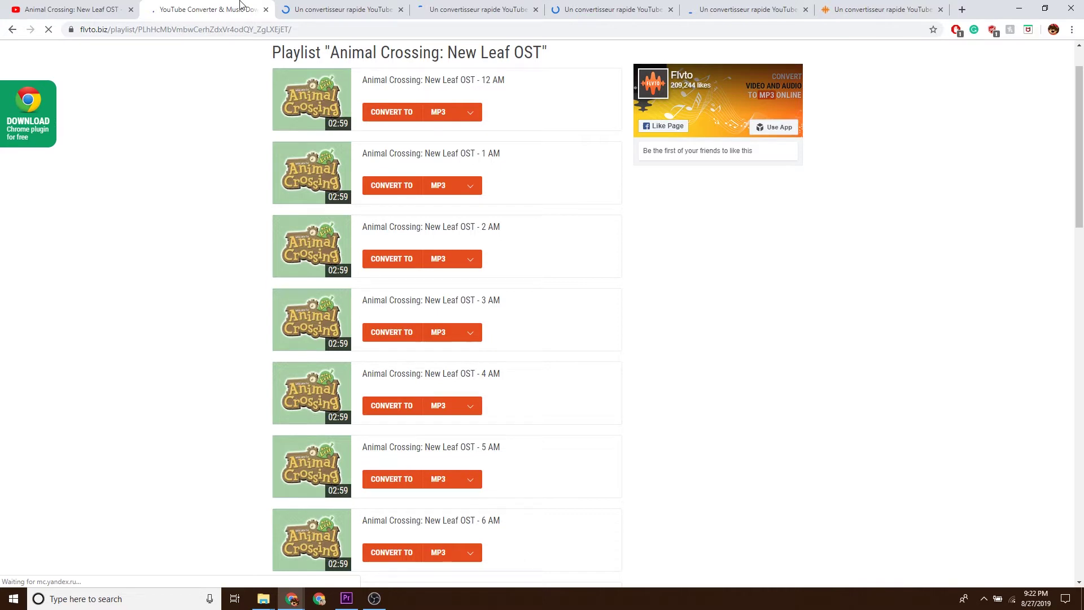
Download the first converted MP3, closing the ad tabs that pop up.
left_click(830, 12)
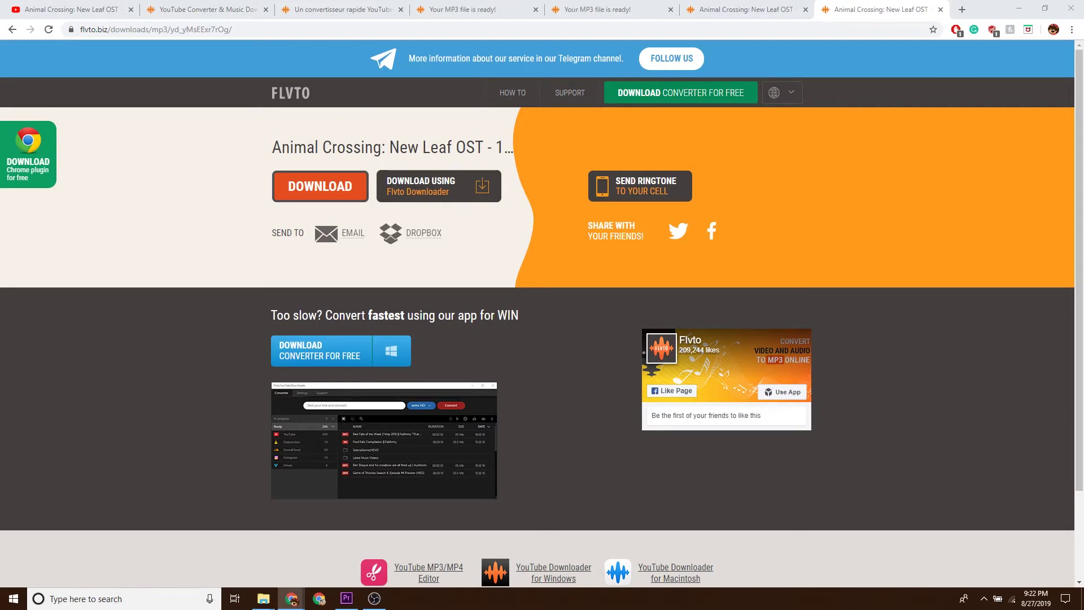
left_click(310, 195)
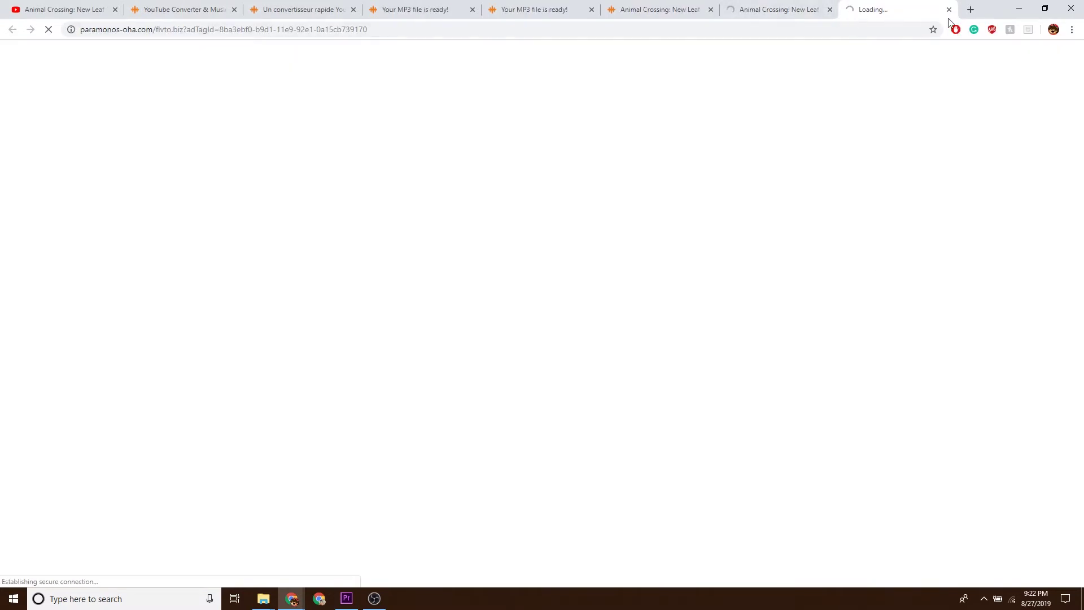
left_click(949, 9)
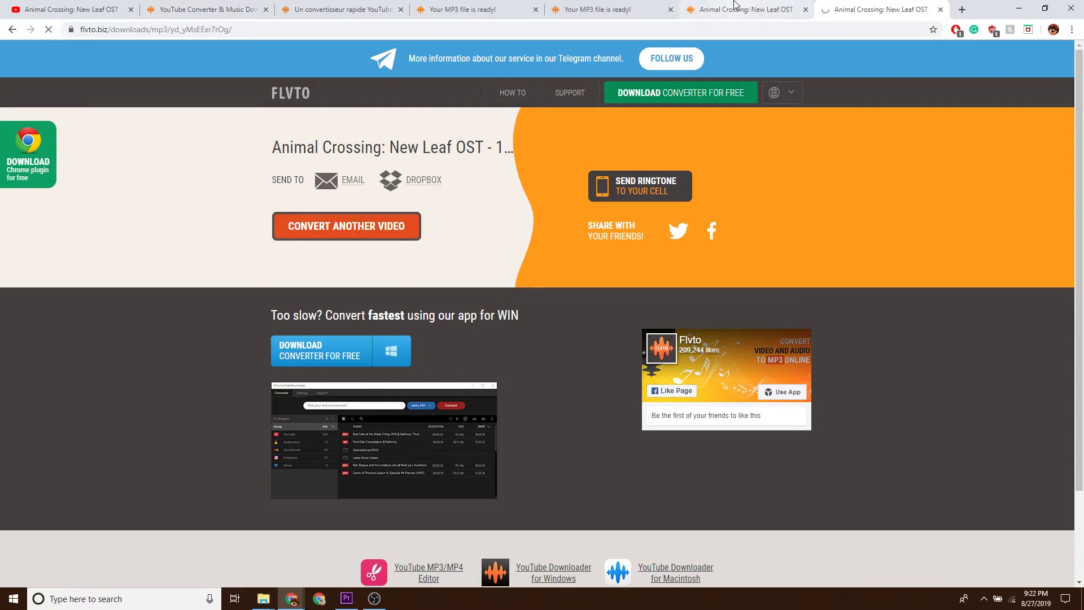
left_click(333, 180)
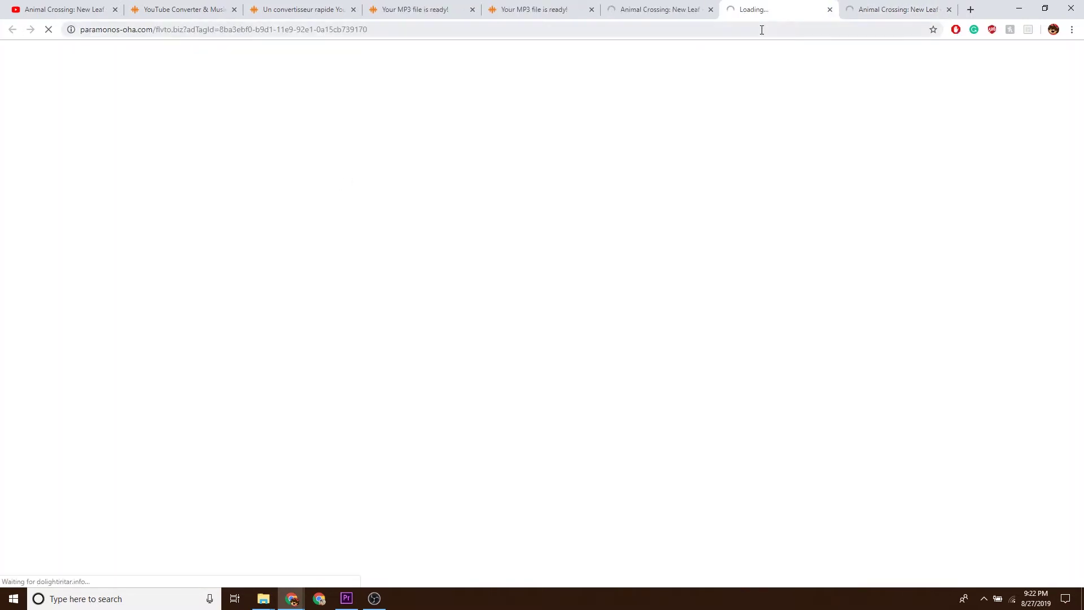
left_click(830, 10)
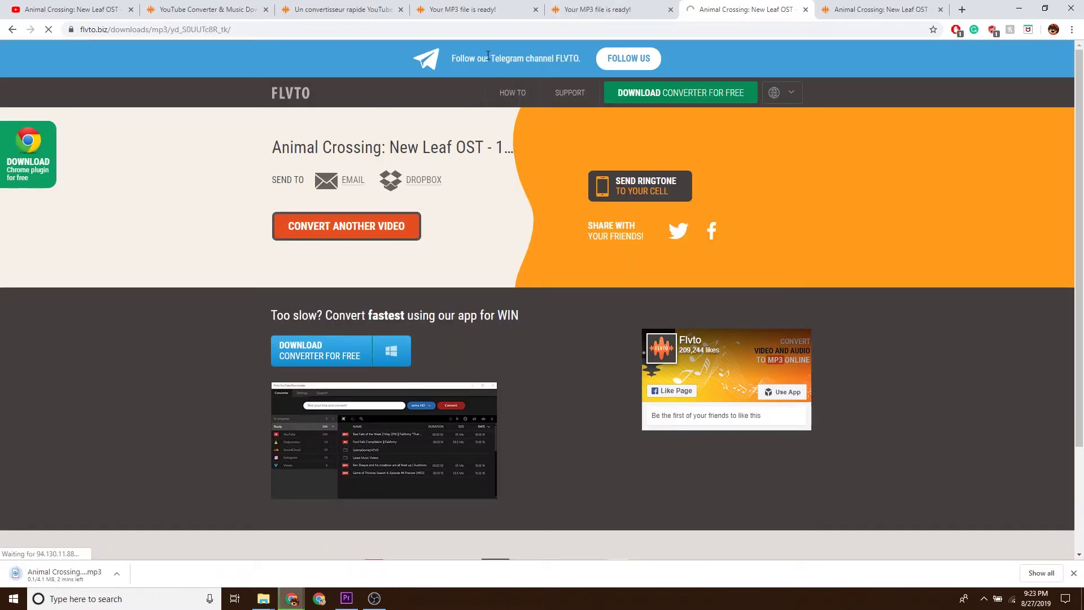
Download two more tracks' MP3s, discard the failed conversion, and return to Premiere.
left_click(587, 10)
left_click(301, 198)
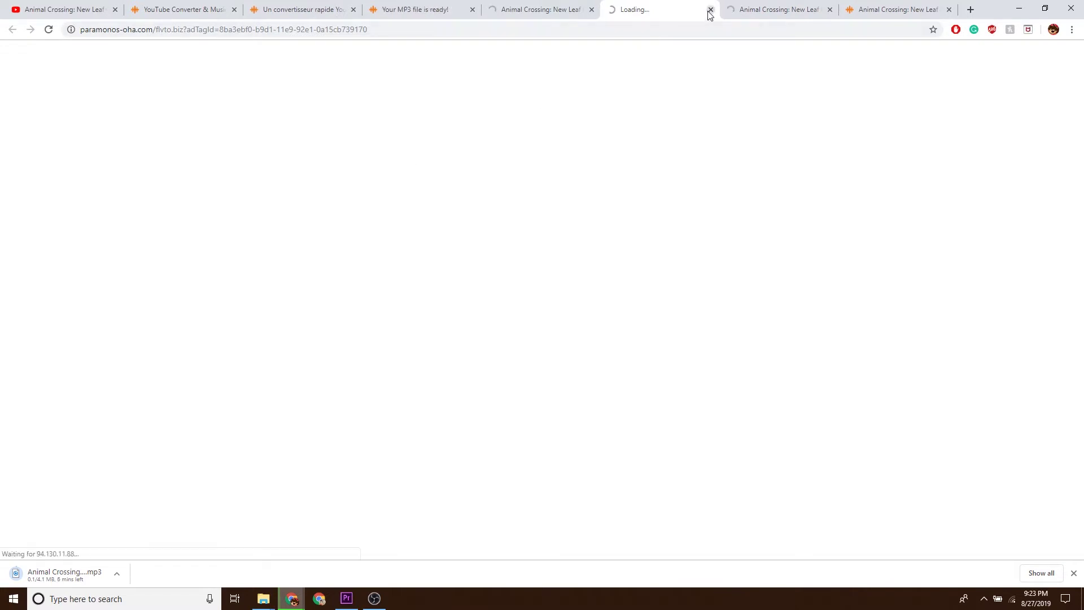
left_click(710, 10)
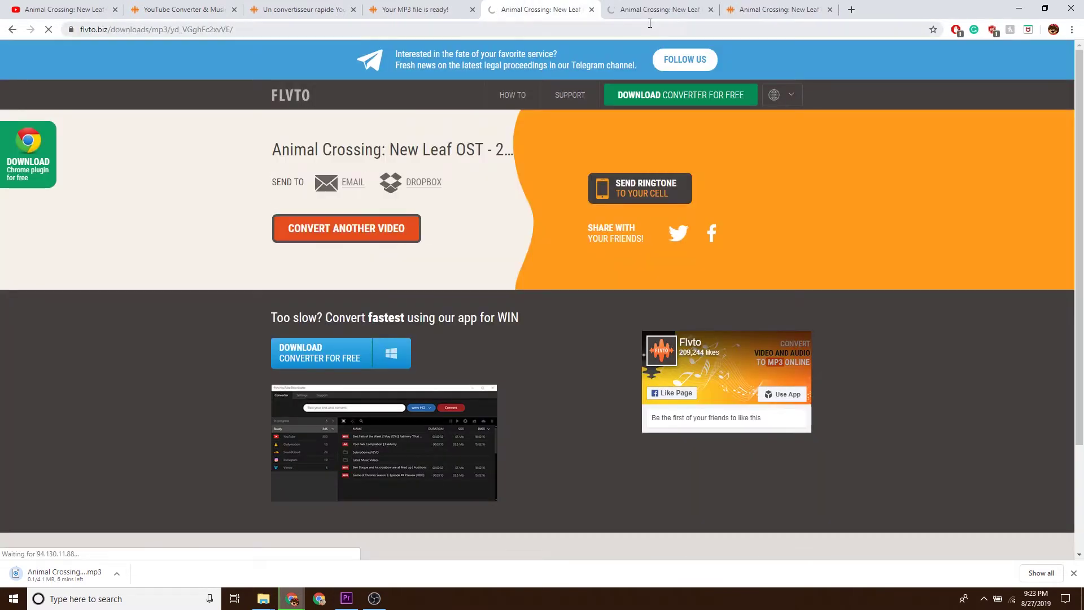
left_click(435, 7)
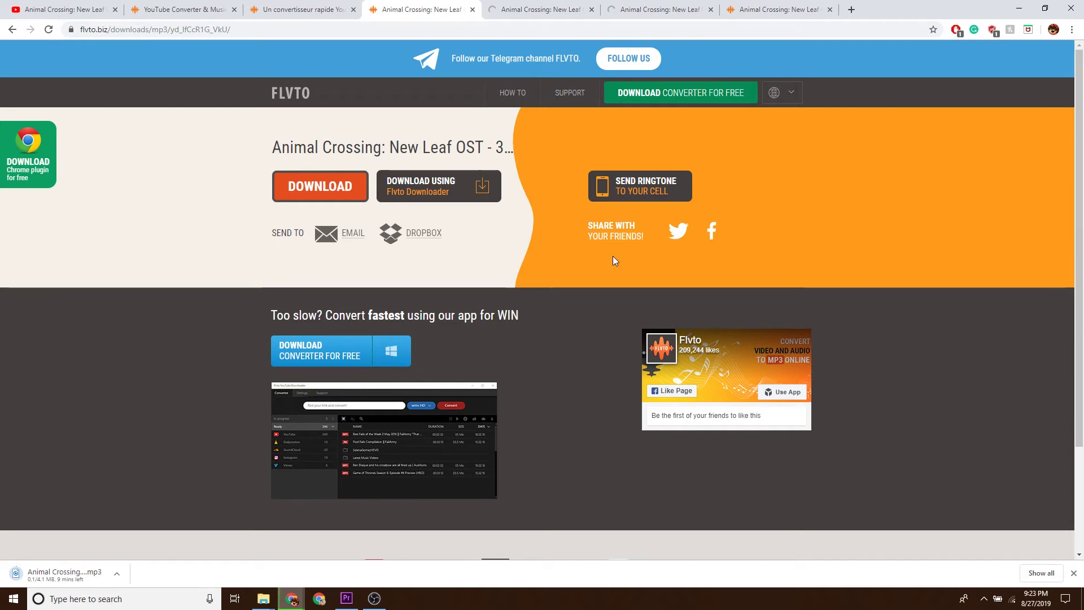
left_click(341, 183)
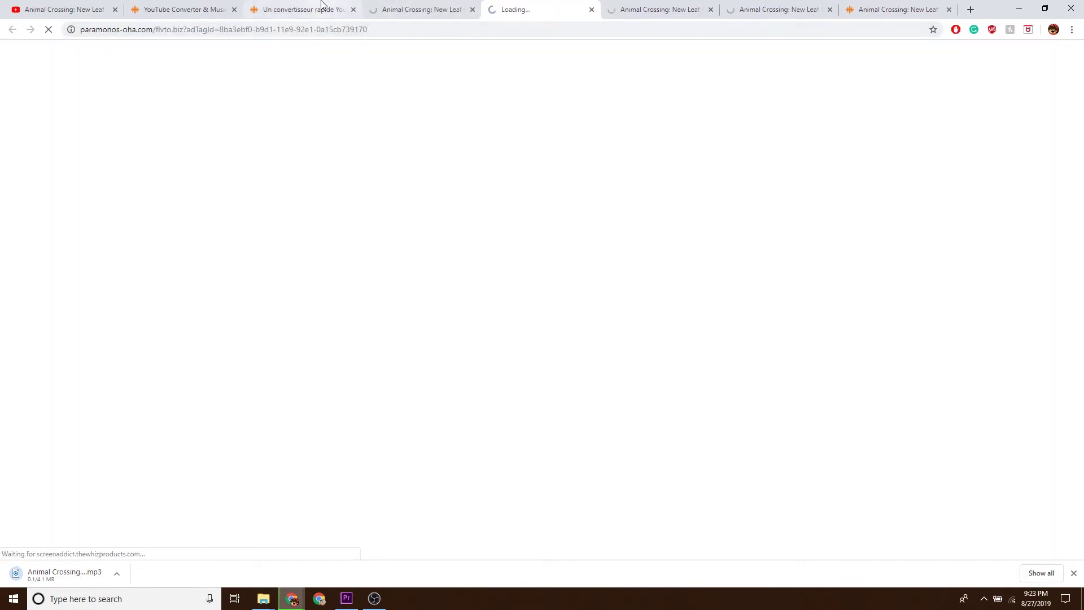
left_click(591, 9)
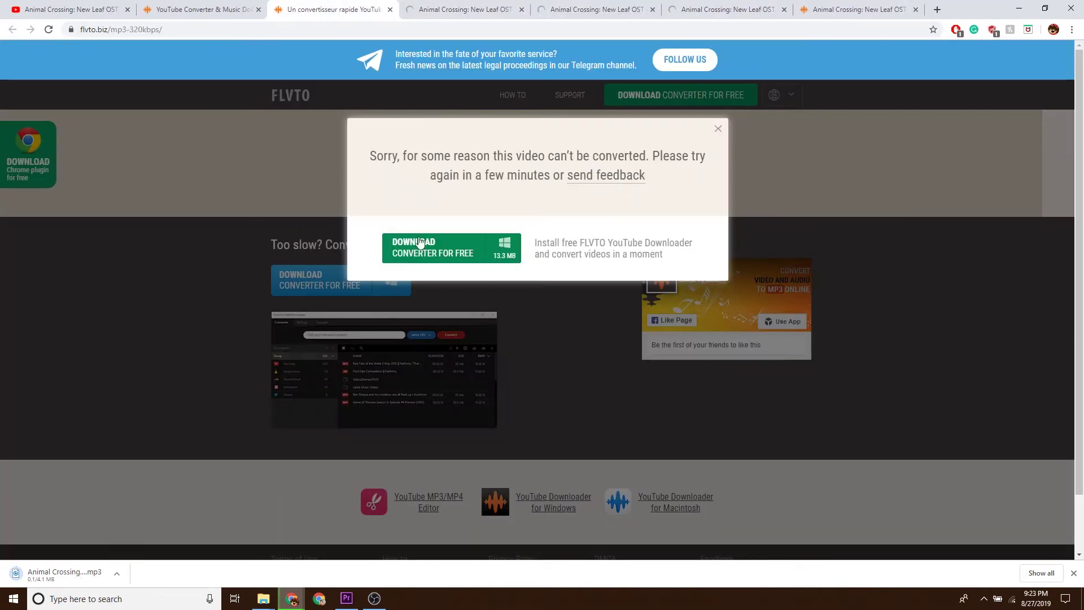
left_click(718, 129)
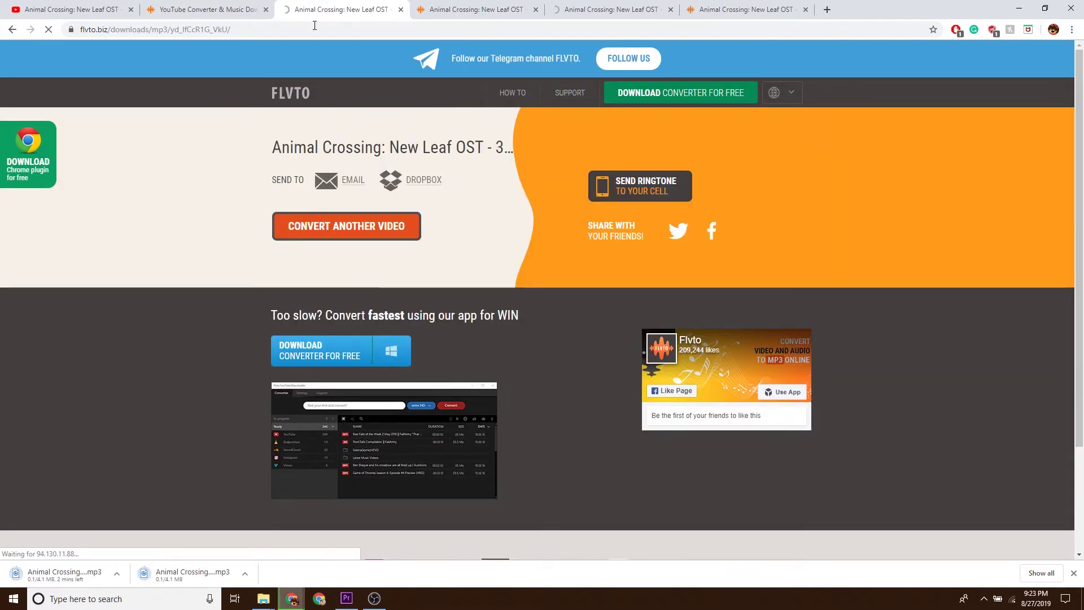
left_click(401, 10)
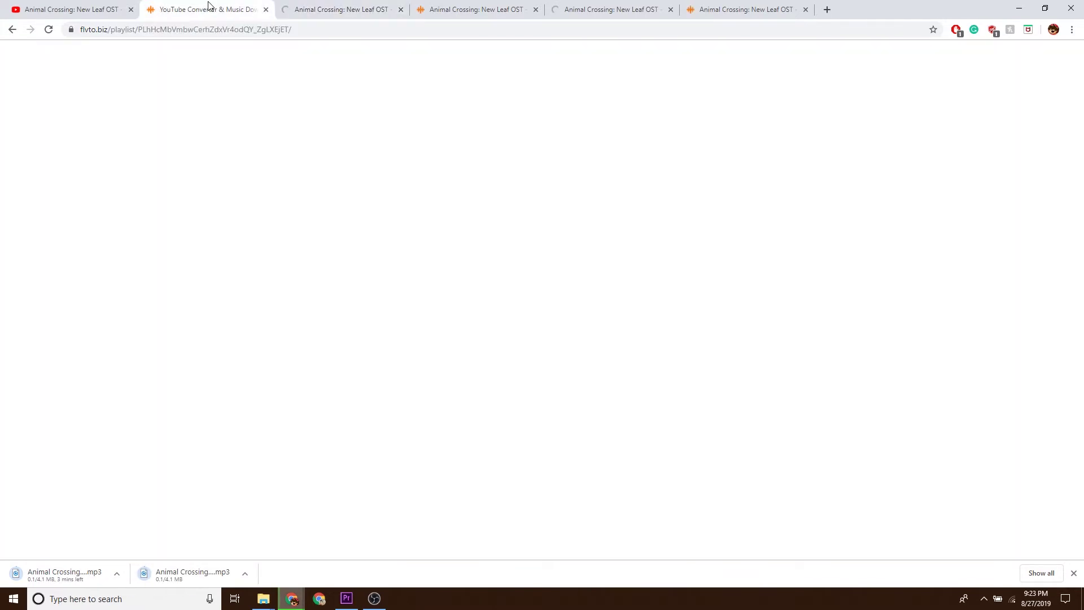
left_click(477, 6)
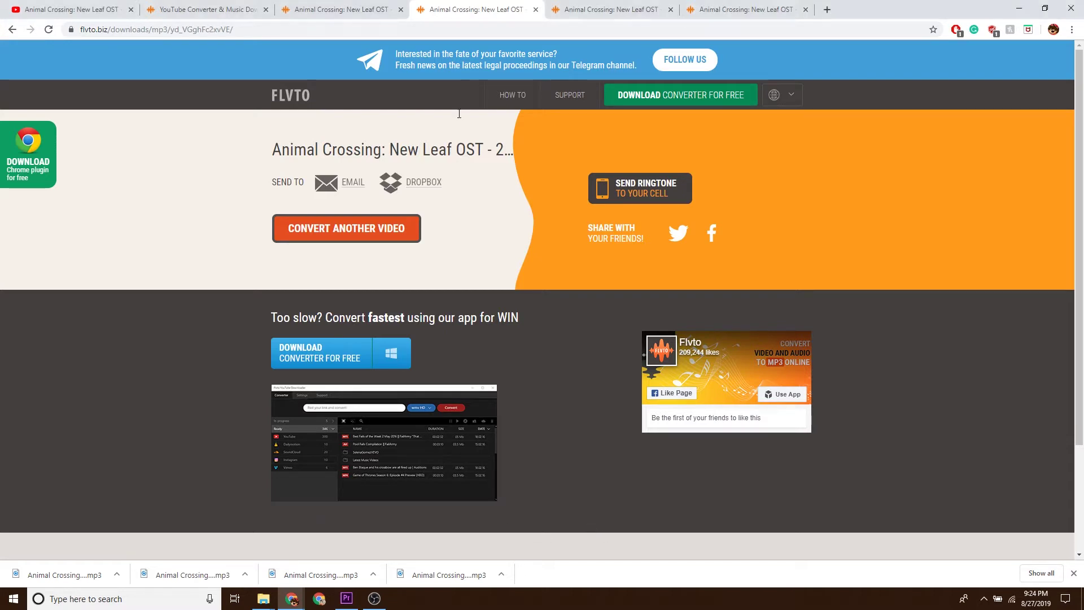
left_click(1019, 8)
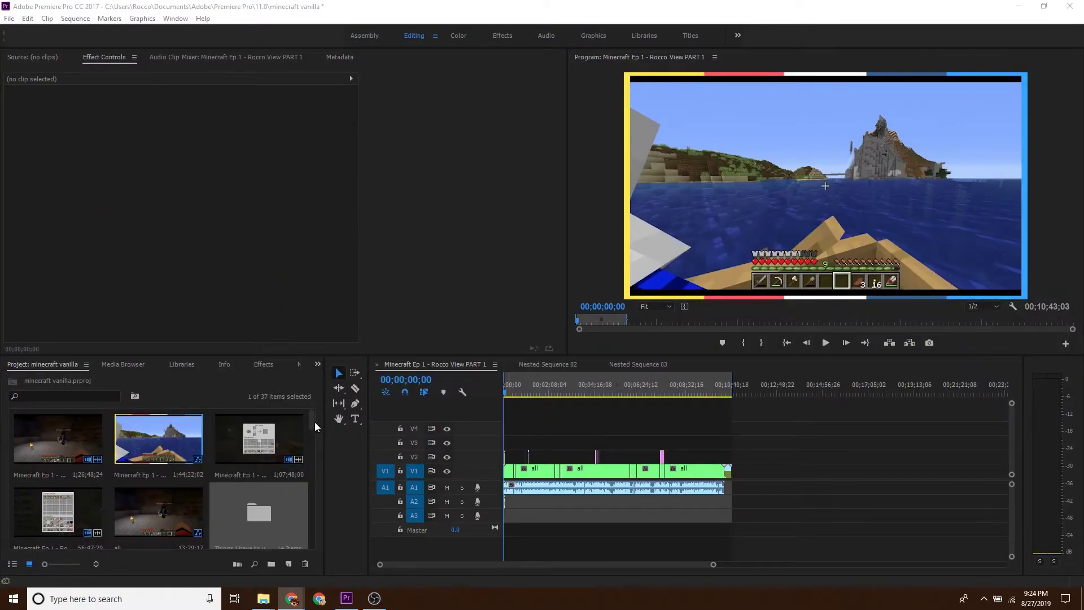
Add Animal Crossing music clips from the Project panel onto audio track A3.
left_click_drag(460, 583, 501, 523)
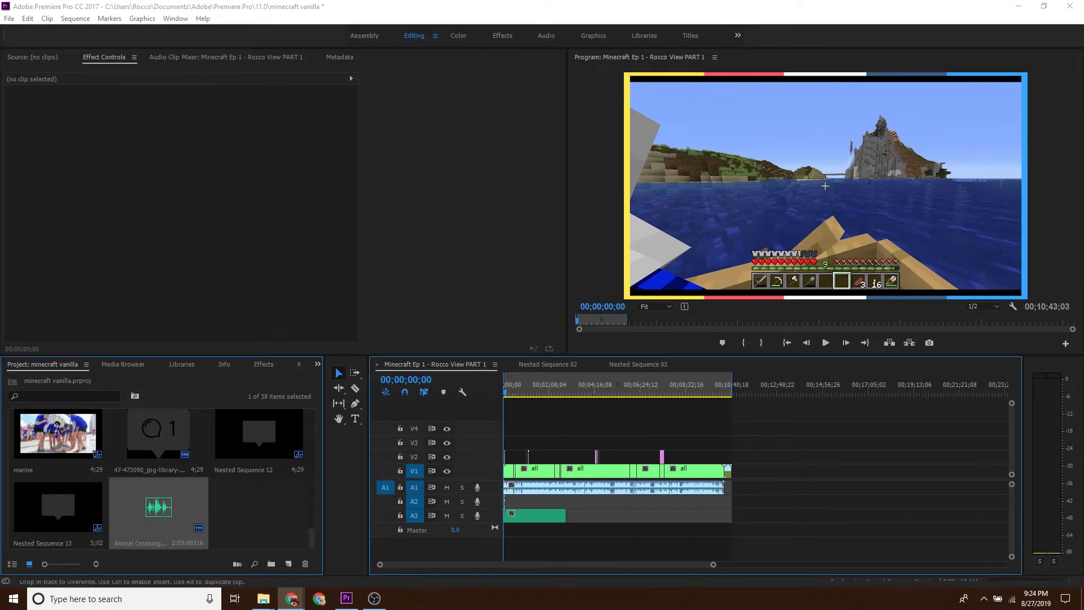
left_click_drag(501, 523, 635, 515)
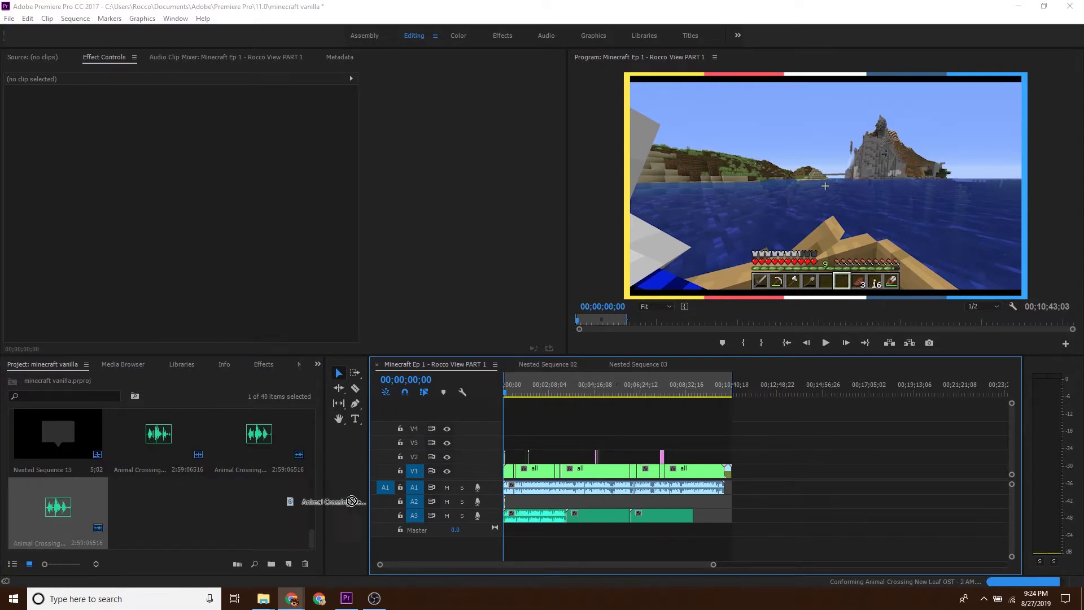
left_click_drag(351, 501, 705, 516)
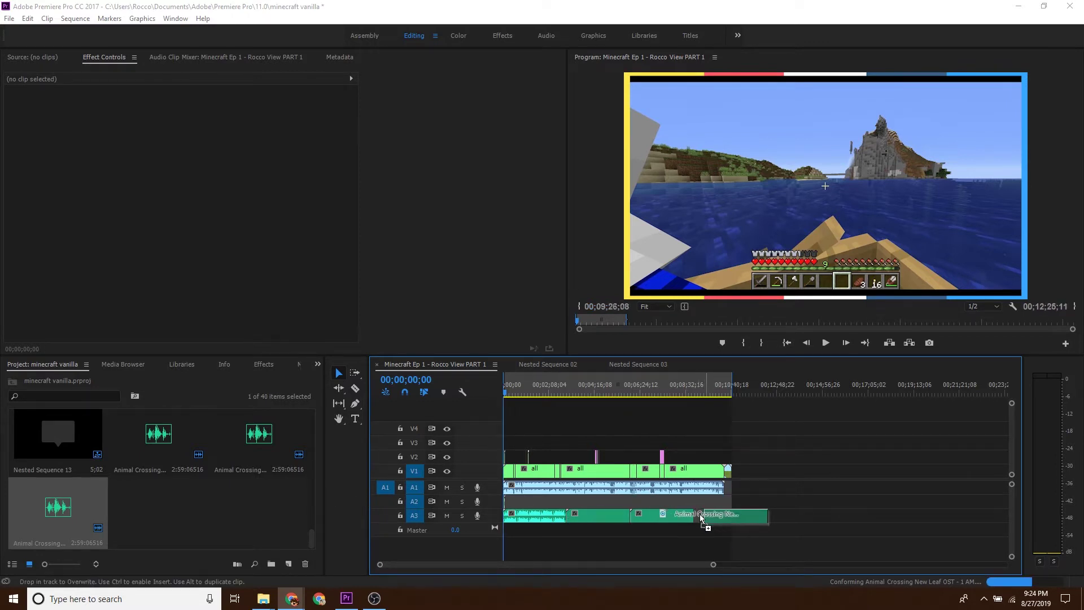
left_click_drag(704, 517, 704, 516)
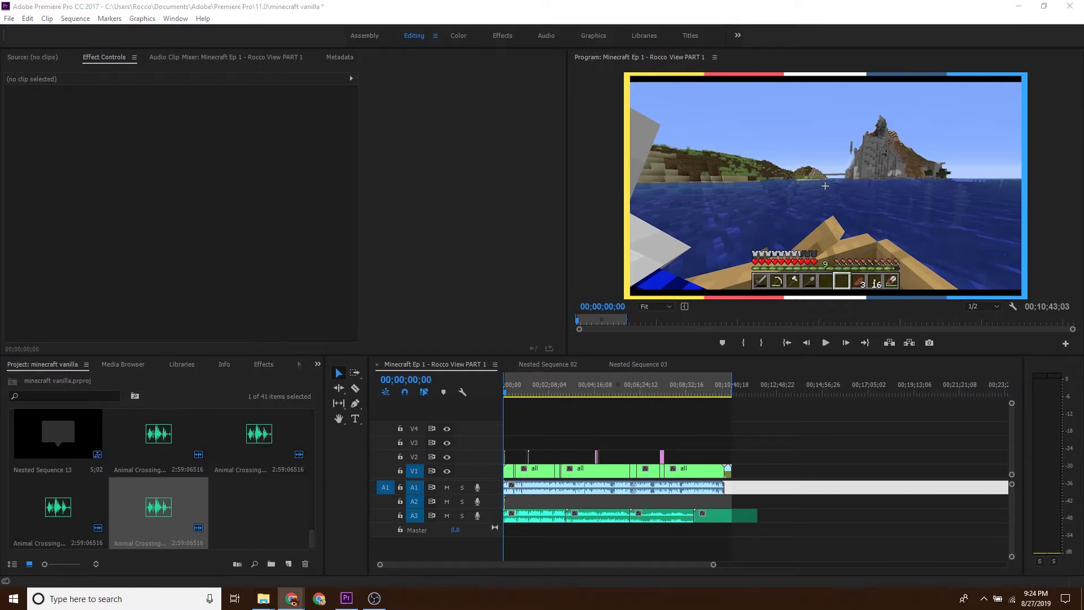
key("alt+Tab")
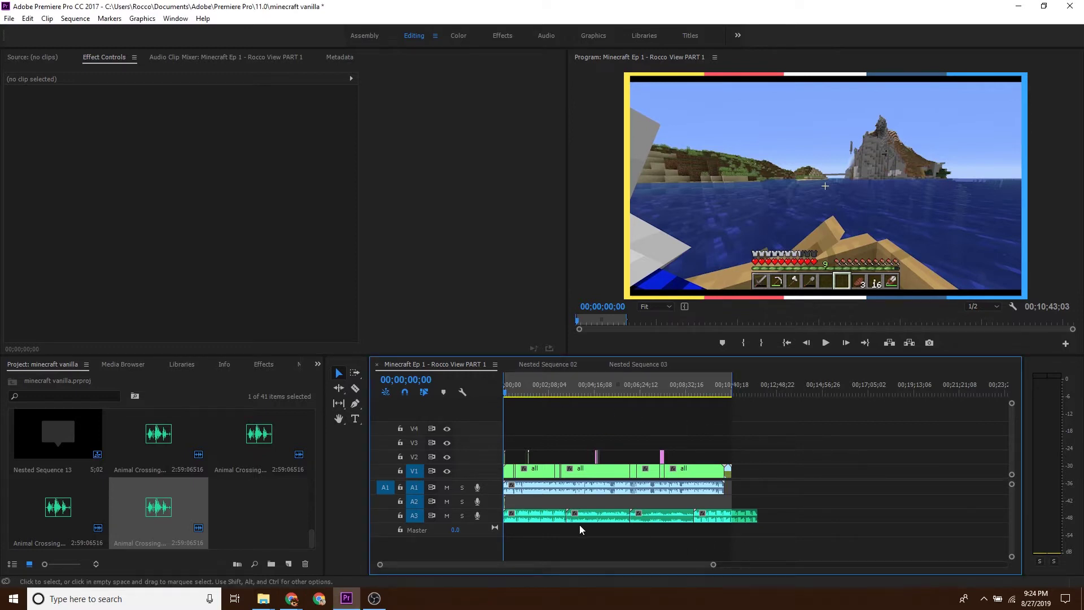
Move three A3 music clips to start right where the episode footage ends.
left_click_drag(602, 538, 759, 511)
mouse_move(612, 519)
left_mouse_down()
mouse_move(785, 522)
mouse_move(774, 519)
left_mouse_up()
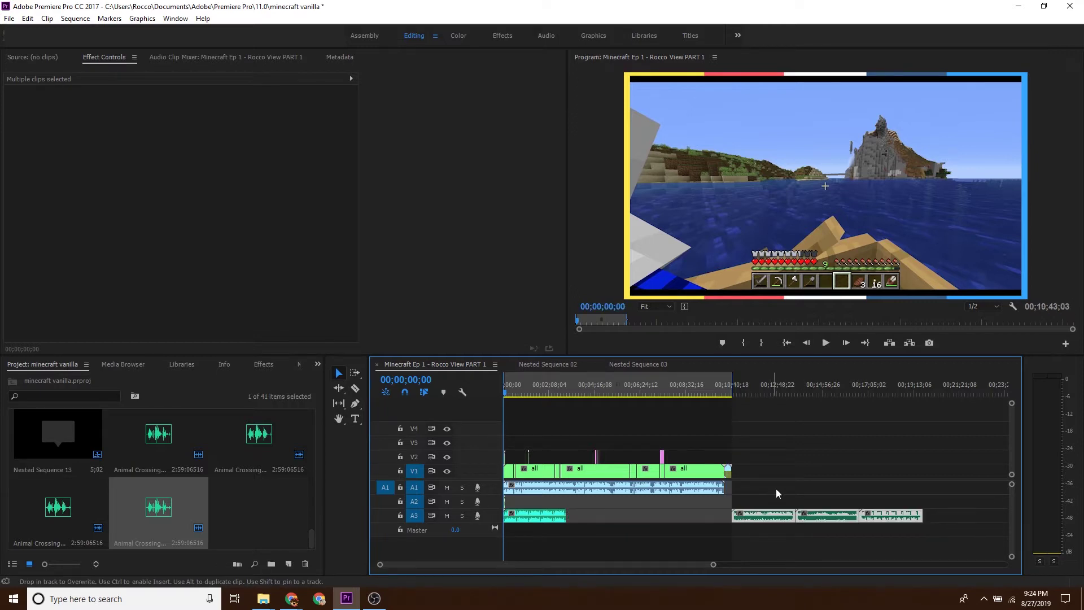
left_click(776, 489)
Nudge the opening music clip slightly later, preview it, and select all A3 music clips.
left_click_drag(720, 568, 569, 566)
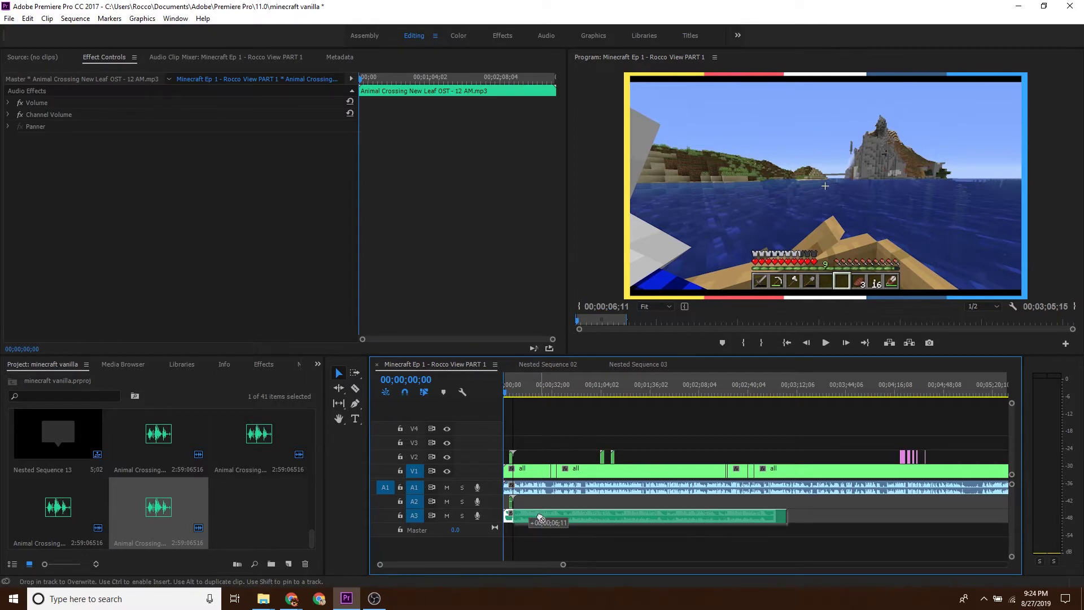
left_click_drag(530, 524, 541, 524)
left_click(573, 443)
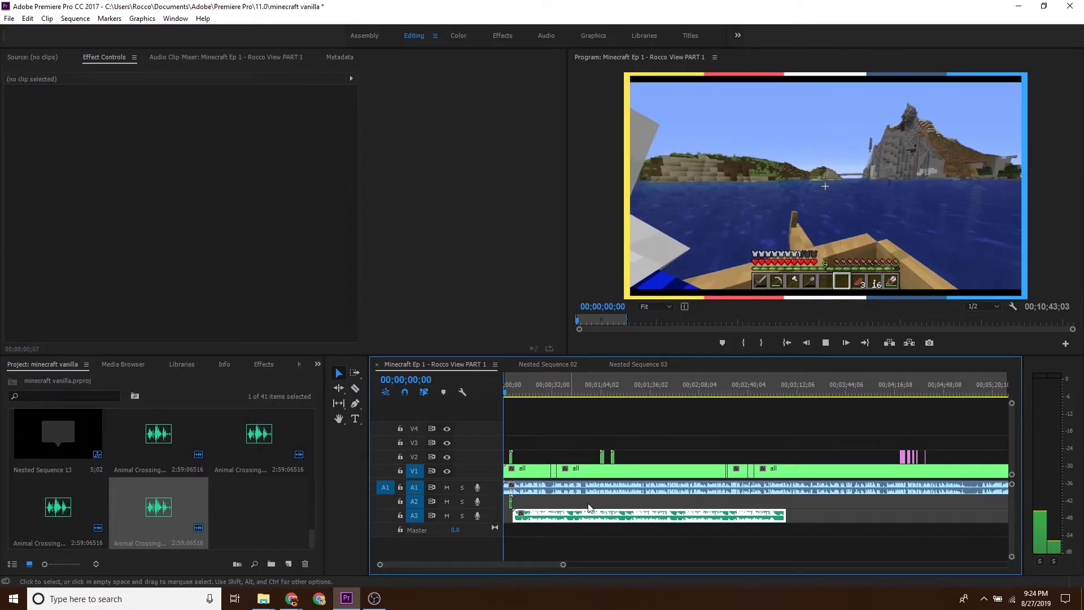
key("space")
left_click_drag(563, 565, 854, 565)
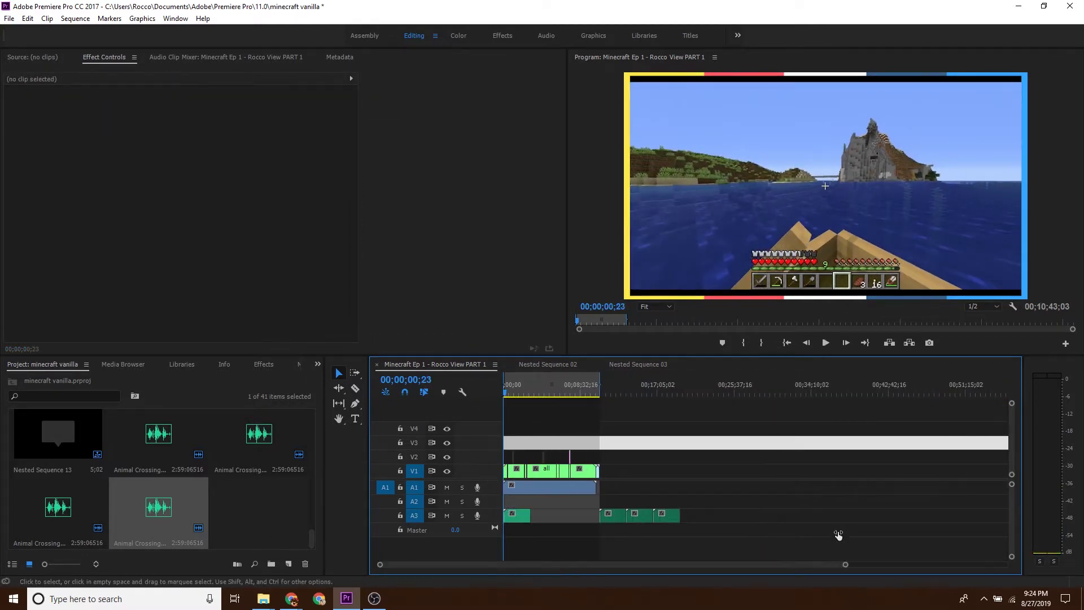
left_click_drag(710, 549, 492, 516)
Lower the gain of all A3 music clips by 15 dB and listen to the level.
right_click(520, 515)
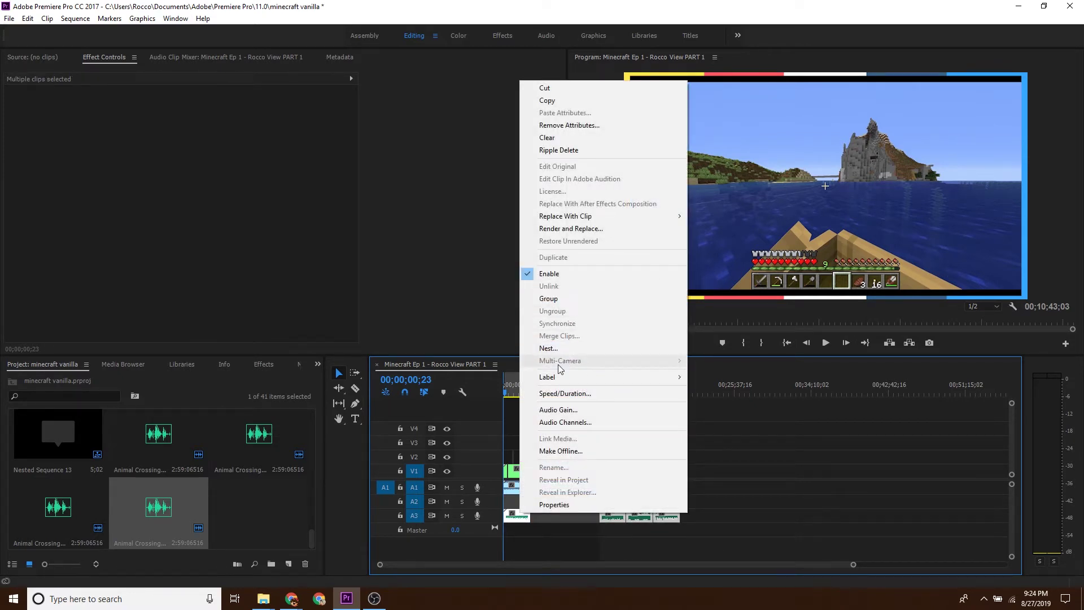
left_click(570, 410)
type("-15")
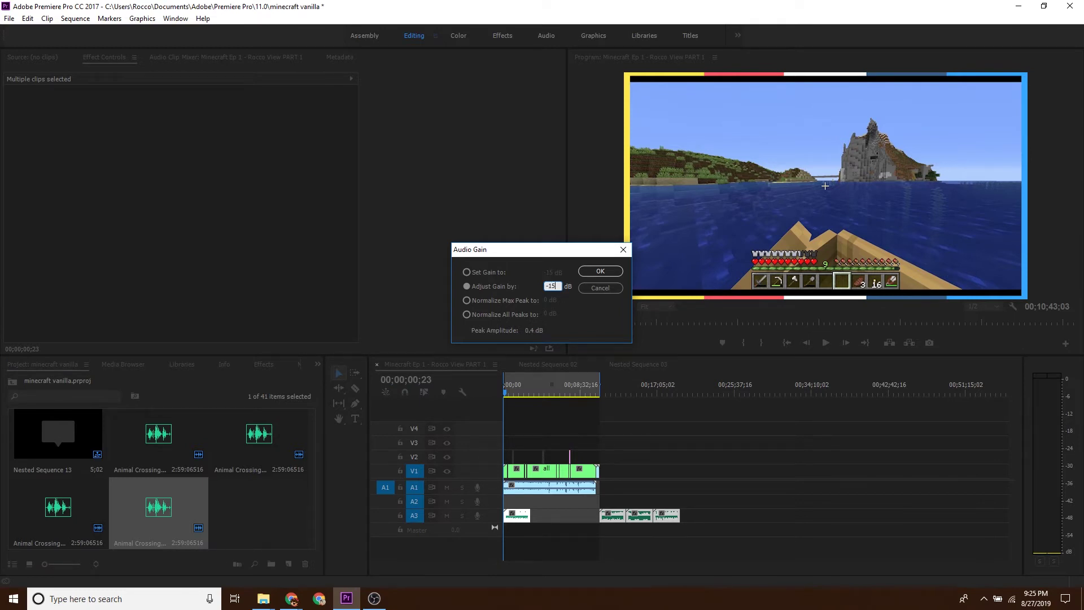
key("Return")
left_click(513, 386)
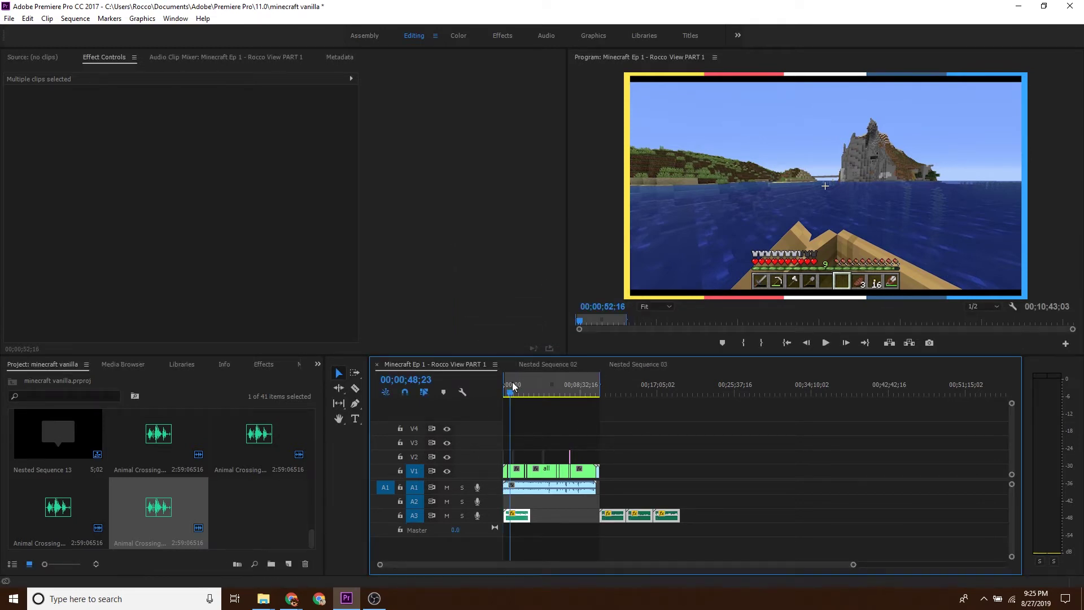
key("space")
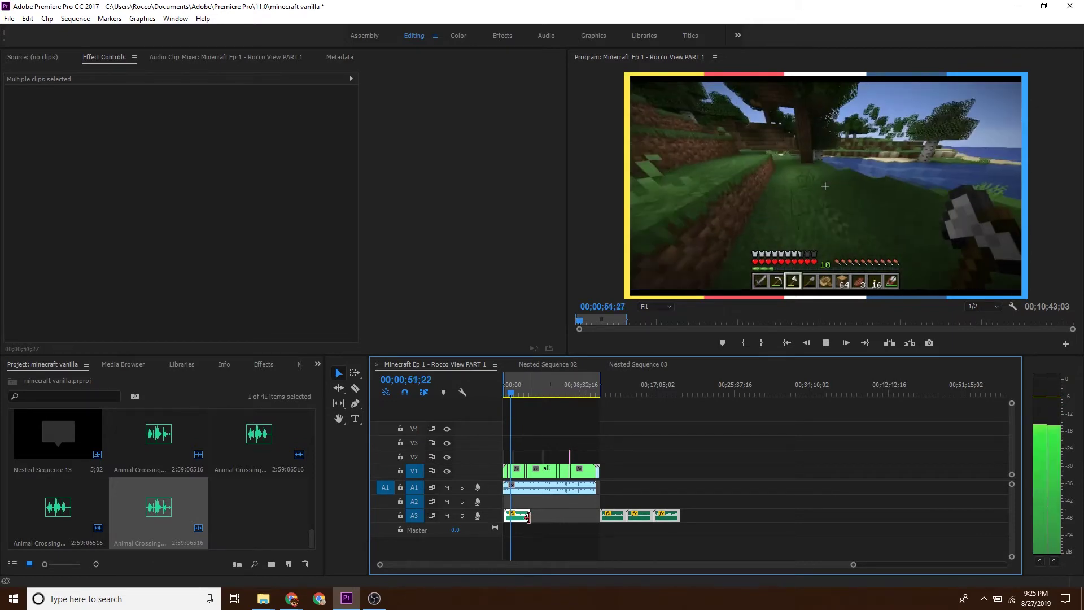
key("space")
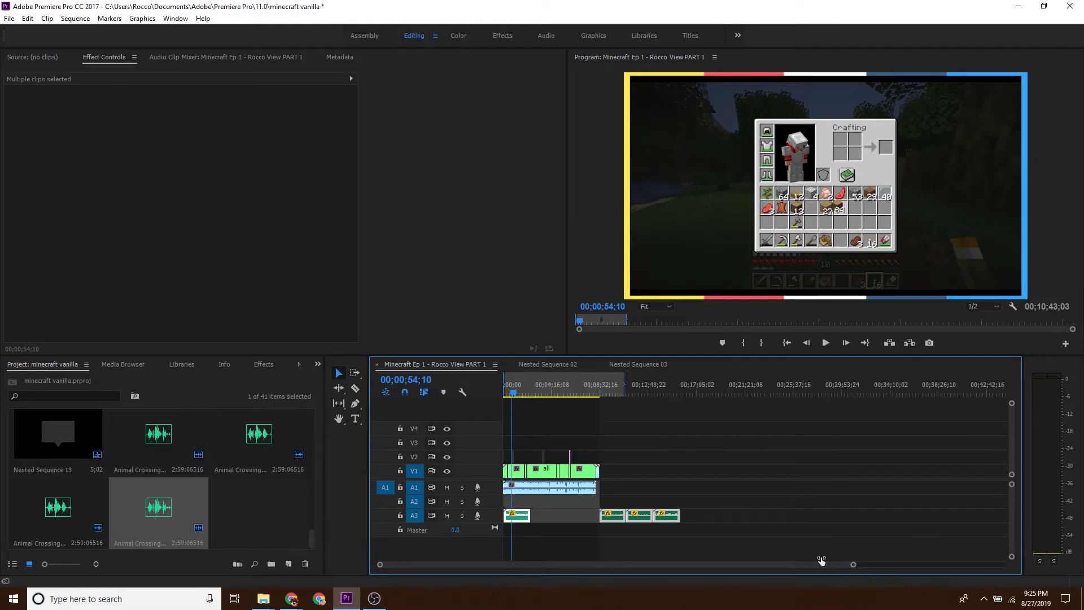
left_click_drag(853, 564, 663, 564)
key("space")
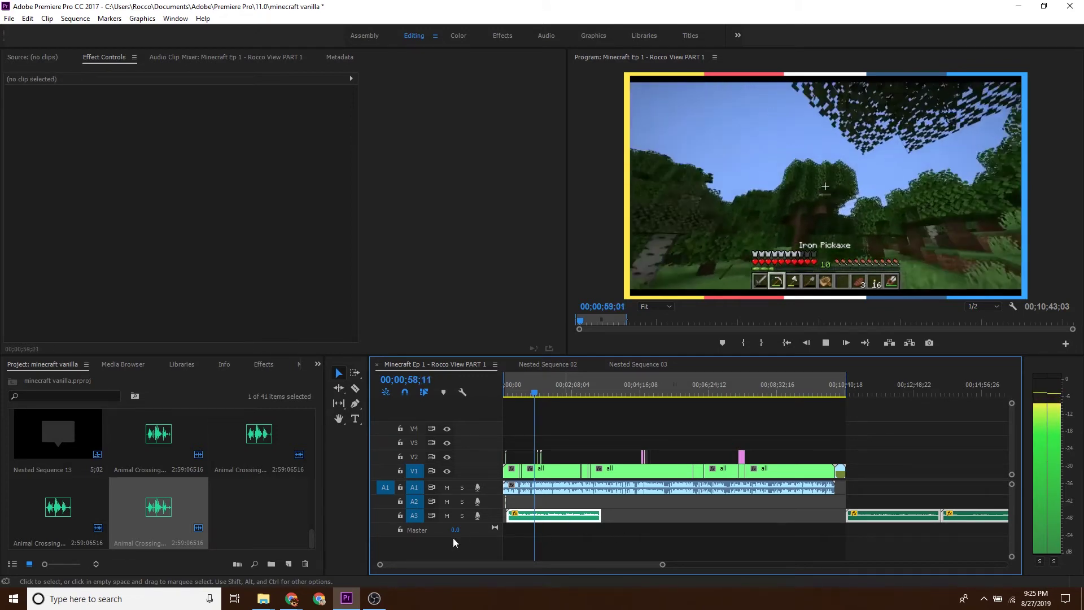
Reduce the opening music clip's gain by another 5 dB and play it back.
left_click(598, 540)
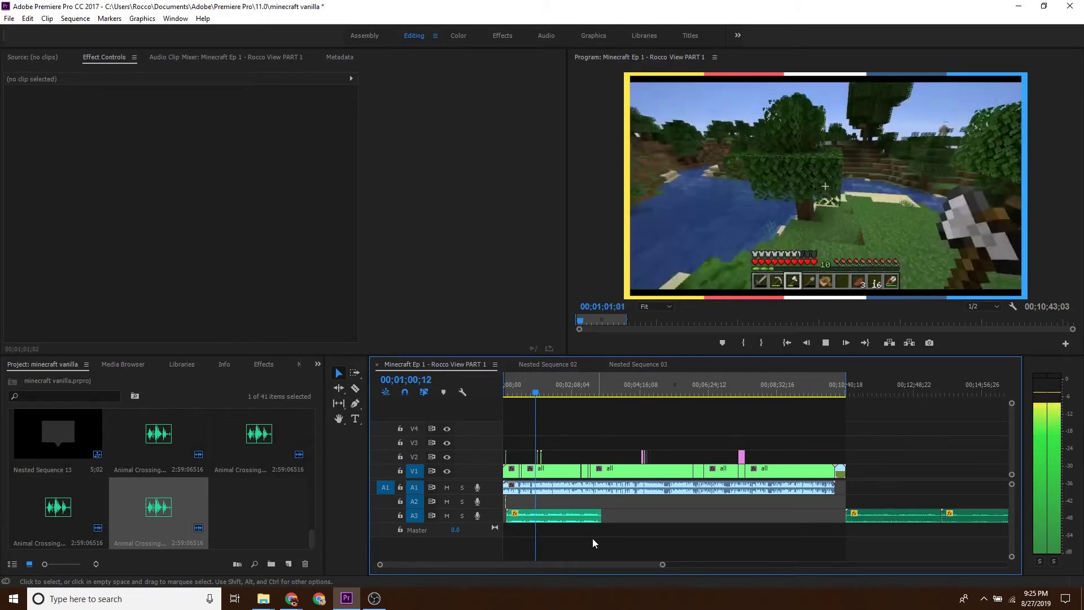
right_click(555, 516)
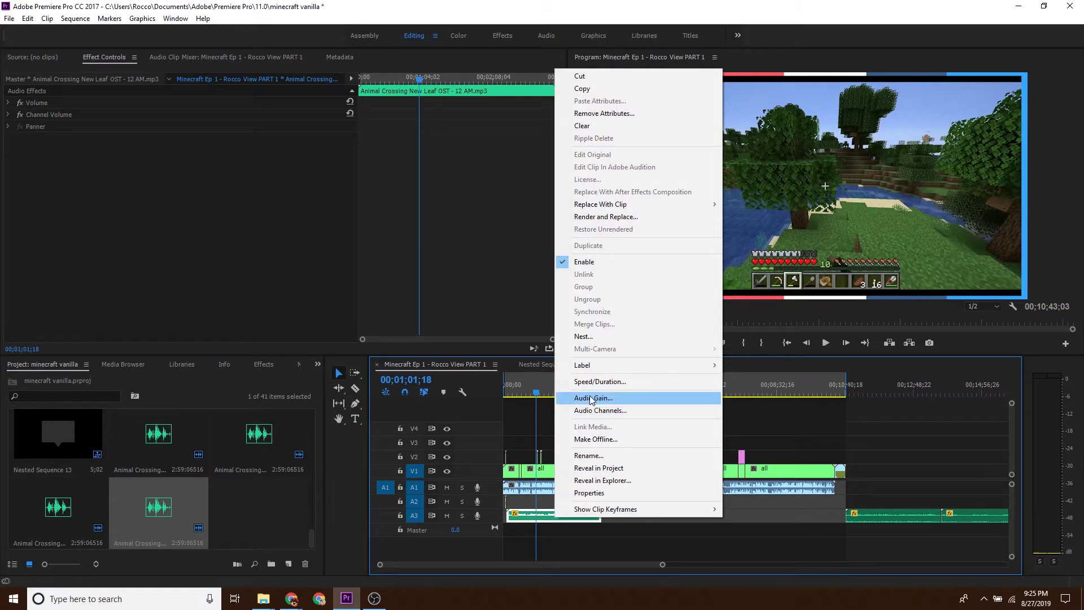
left_click(593, 398)
type("-")
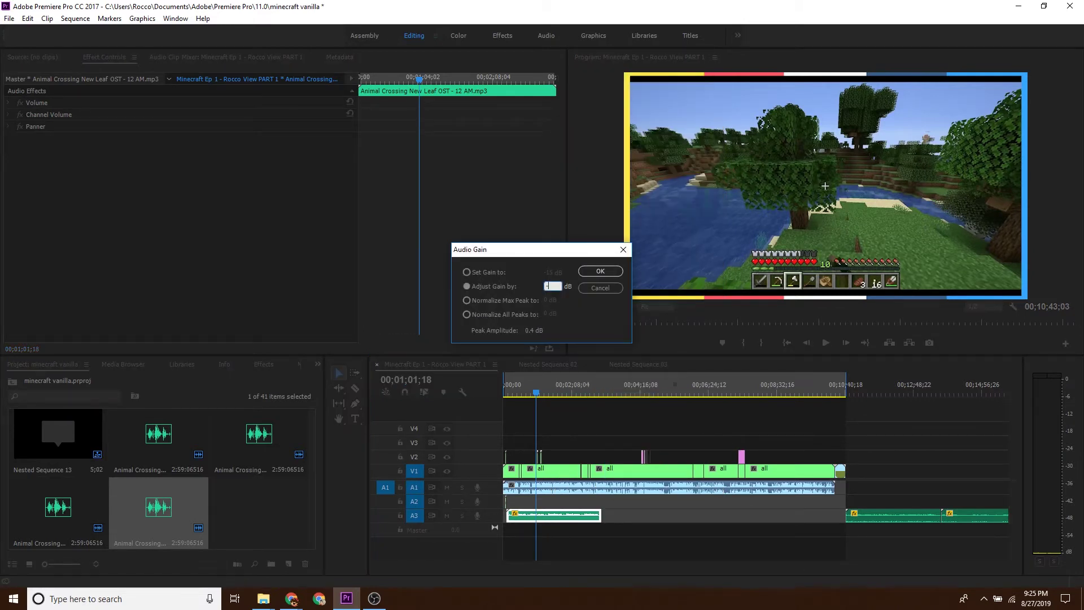
type("5")
key("Return")
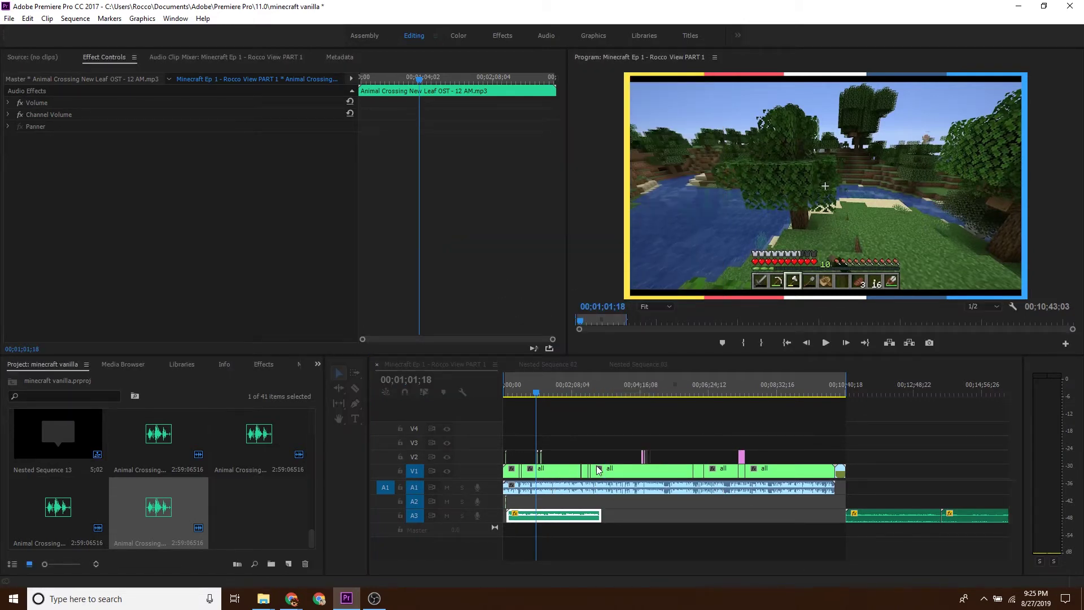
left_click(632, 517)
key("space")
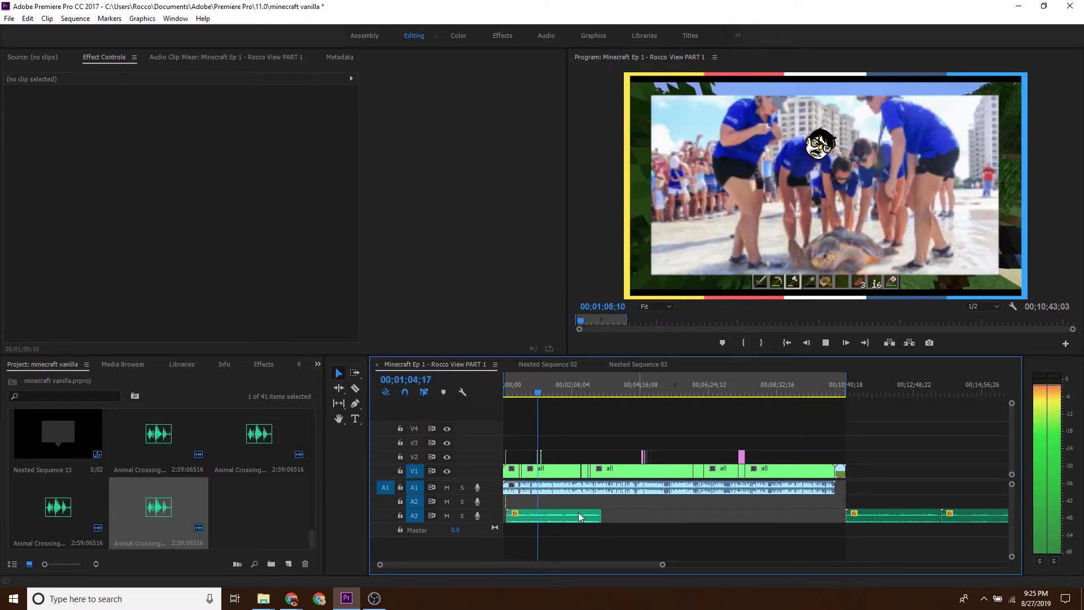
Play the episode from the start with the timeline zoomed in, stopping around 27 seconds.
left_click(506, 395)
key("space")
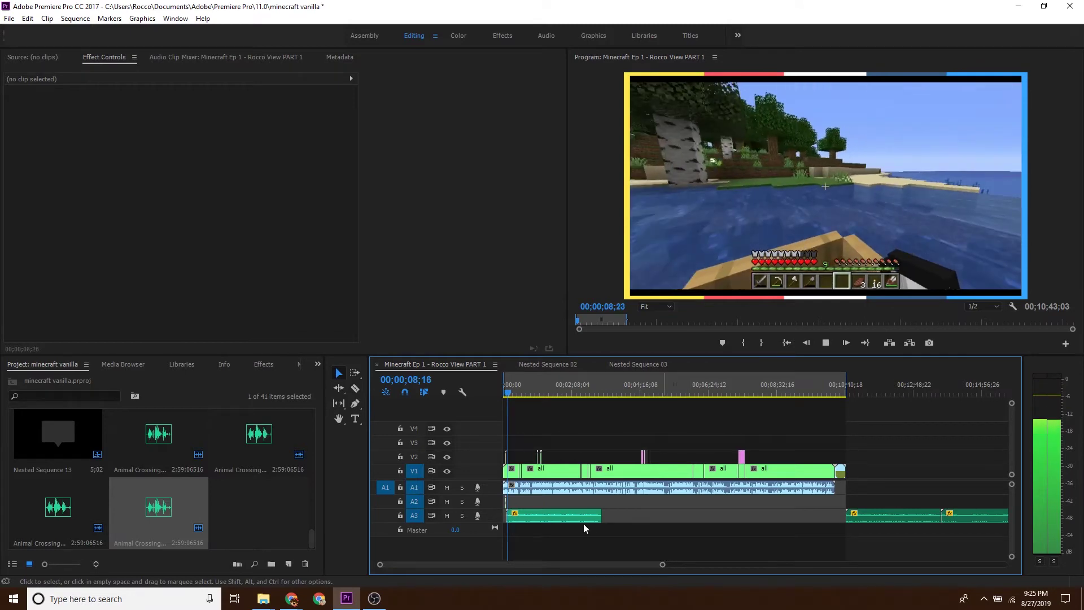
key("equal")
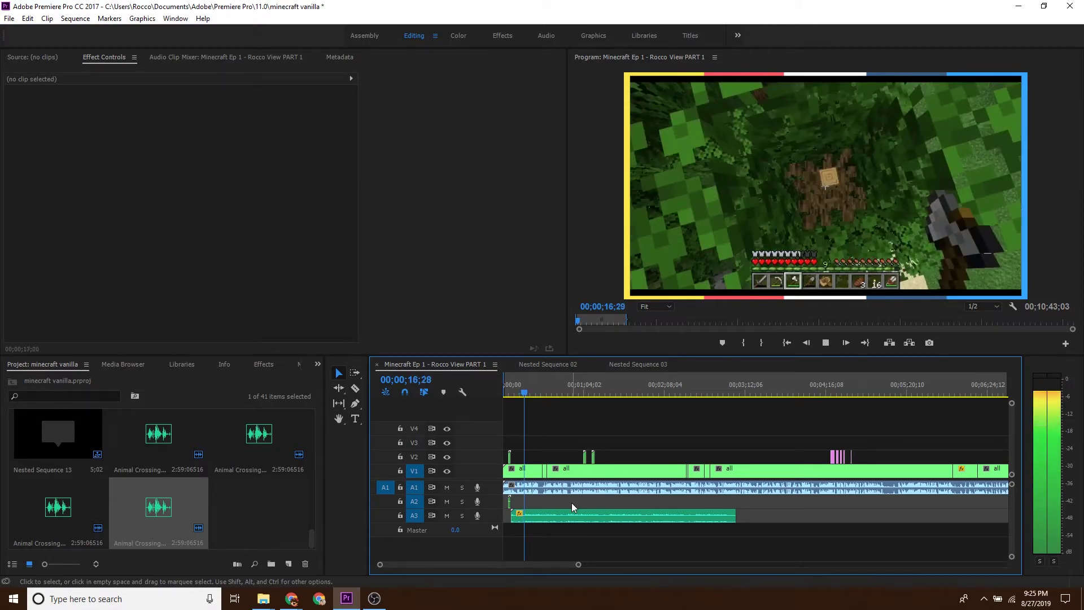
left_click(618, 505)
left_click(621, 504)
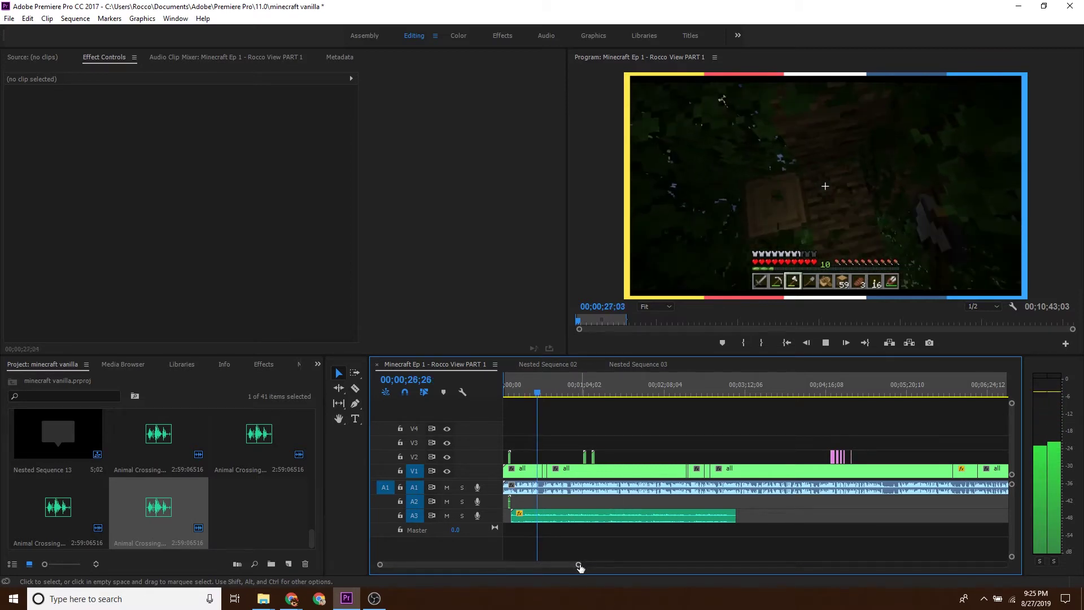
key("space")
Split the A3 music at about 27 seconds and shift the later piece right, leaving a gap.
key("c")
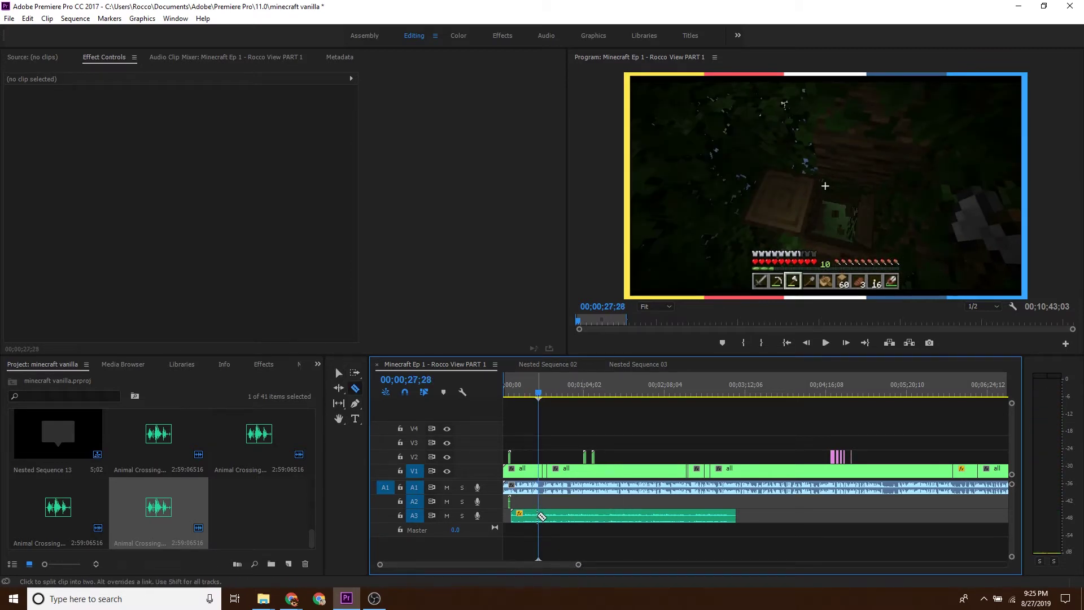
left_click(539, 516)
key("v")
left_click_drag(558, 517, 575, 504)
left_click(575, 505)
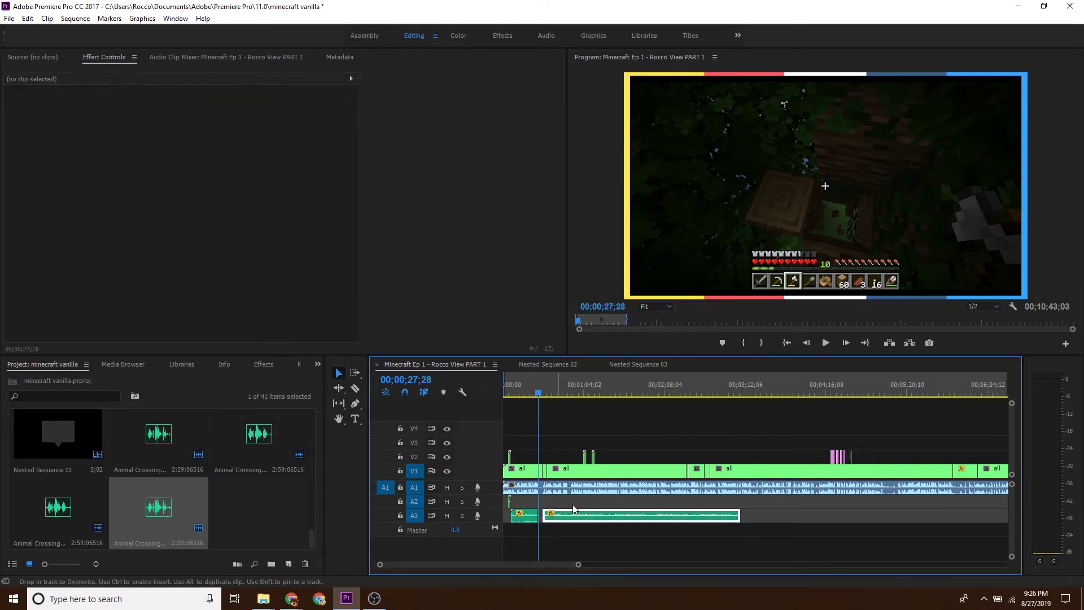
key("space")
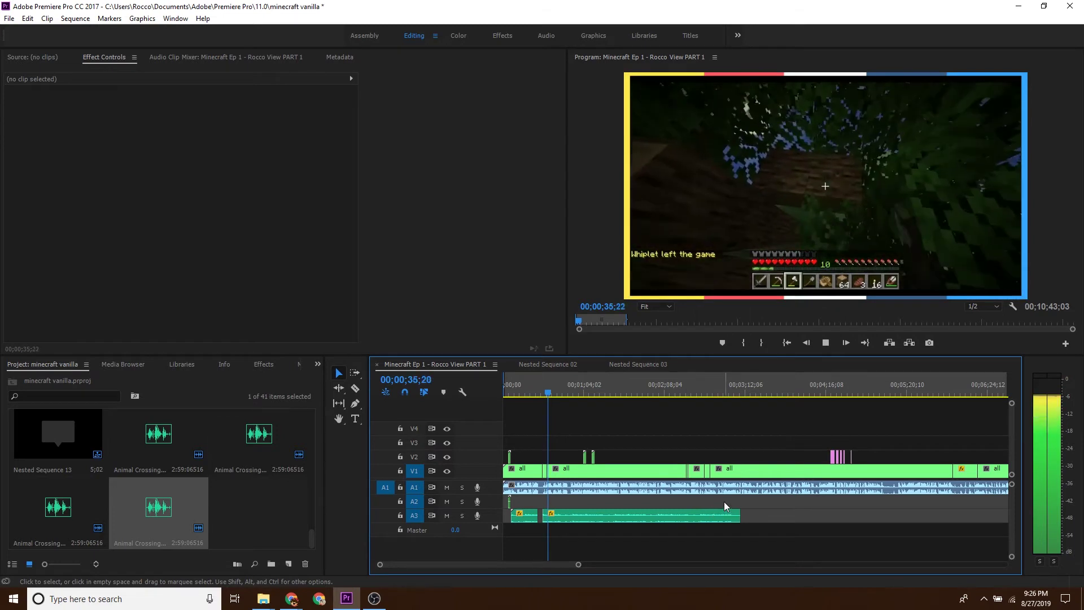
Cut the A3 music near 00;00;51;01 and slide the new piece later.
left_click(567, 387)
key("space")
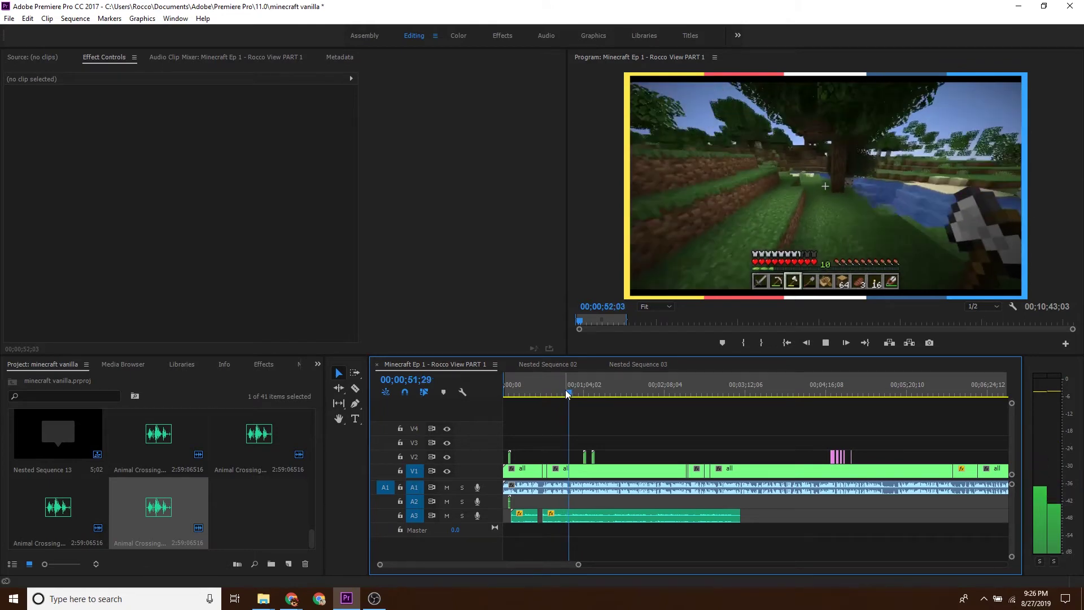
key("space")
left_click(567, 387)
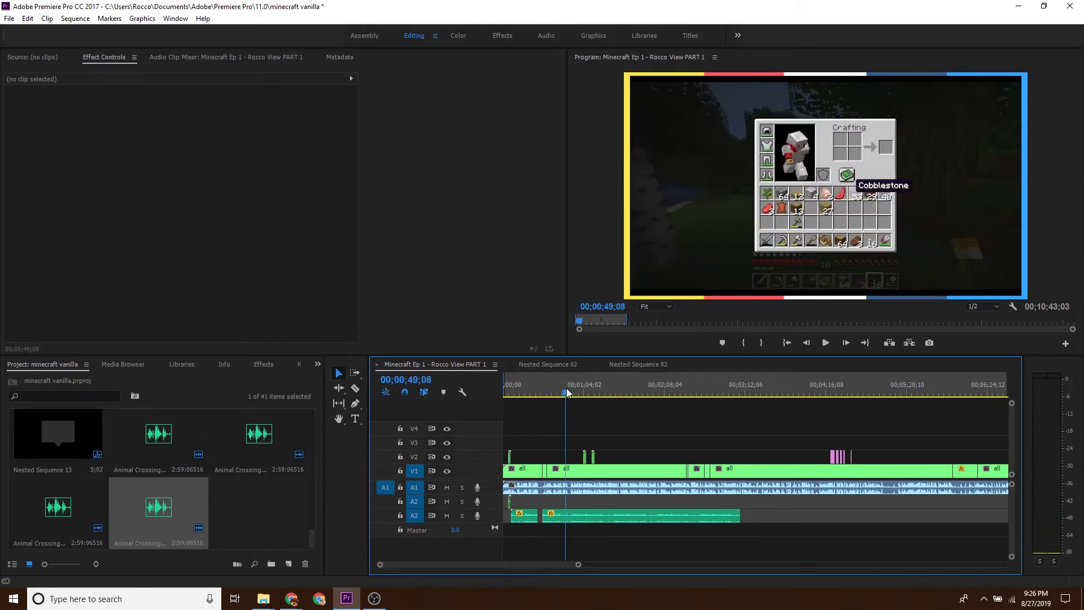
key("c")
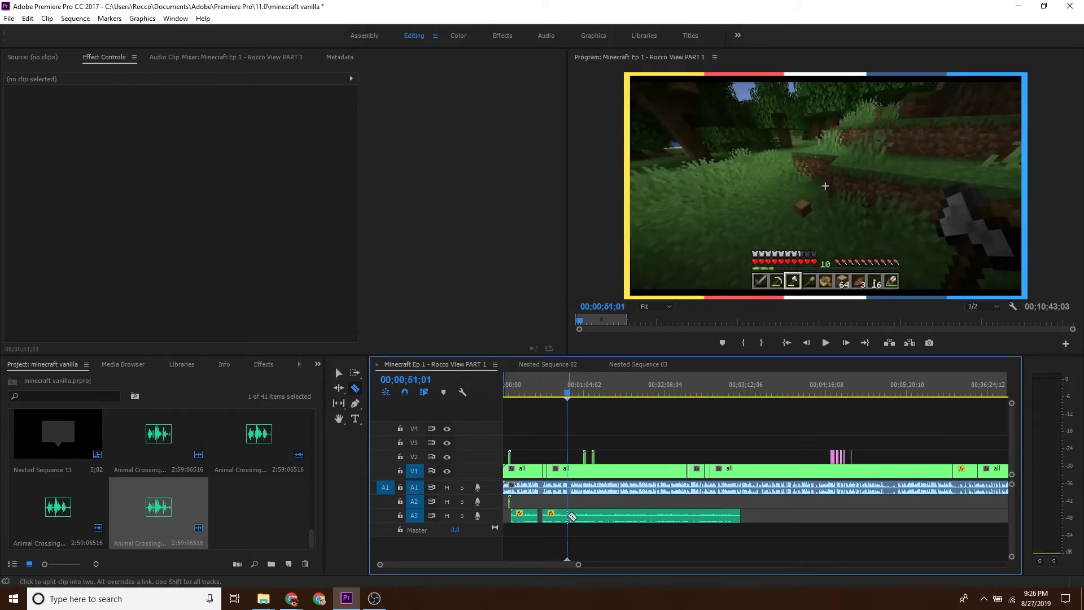
key("v")
left_click_drag(591, 517, 601, 514)
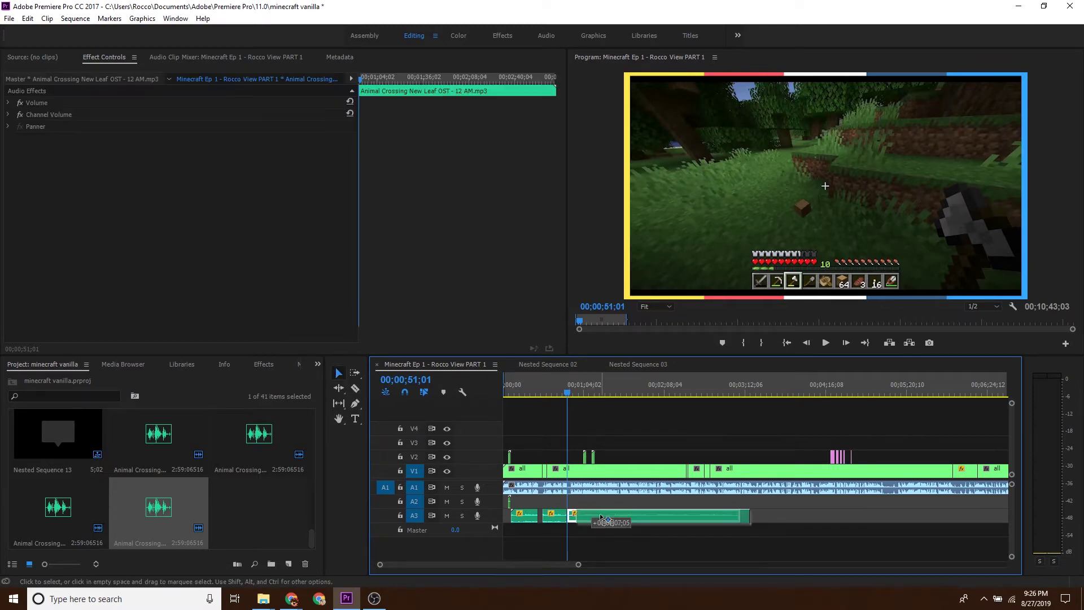
key("space")
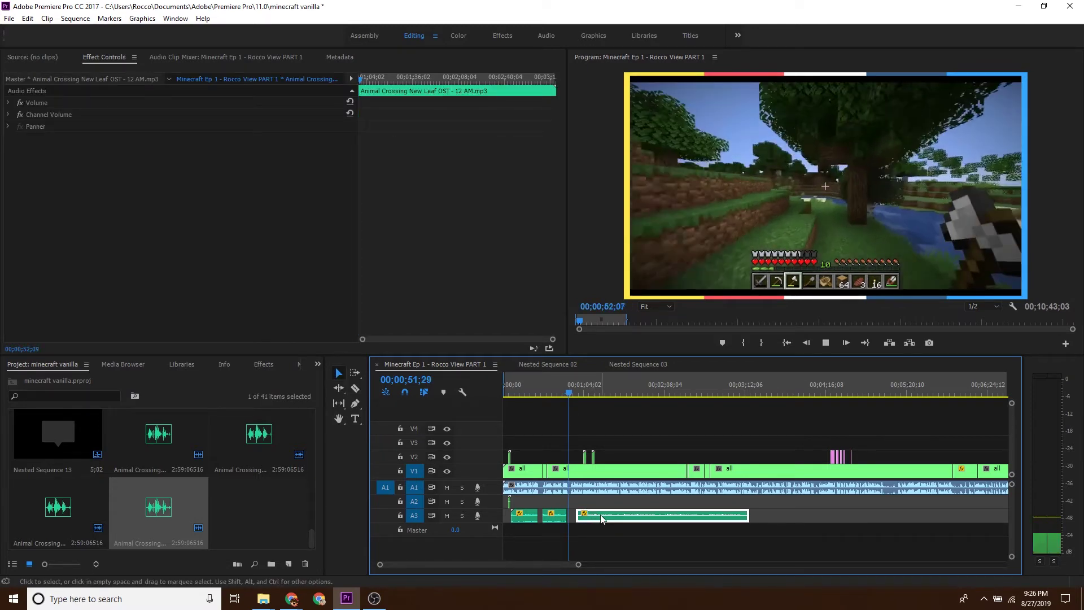
key("space")
Move the third A3 music clip left to the playhead and delete the gap after it.
left_click_drag(600, 514, 608, 496)
key("space")
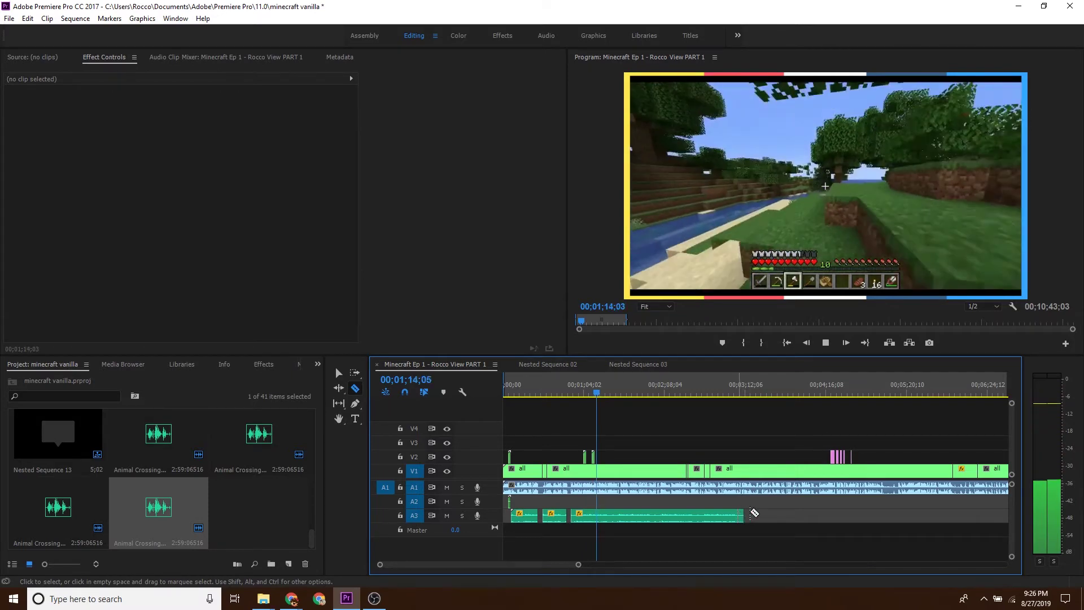
left_click(741, 518)
left_click(778, 511)
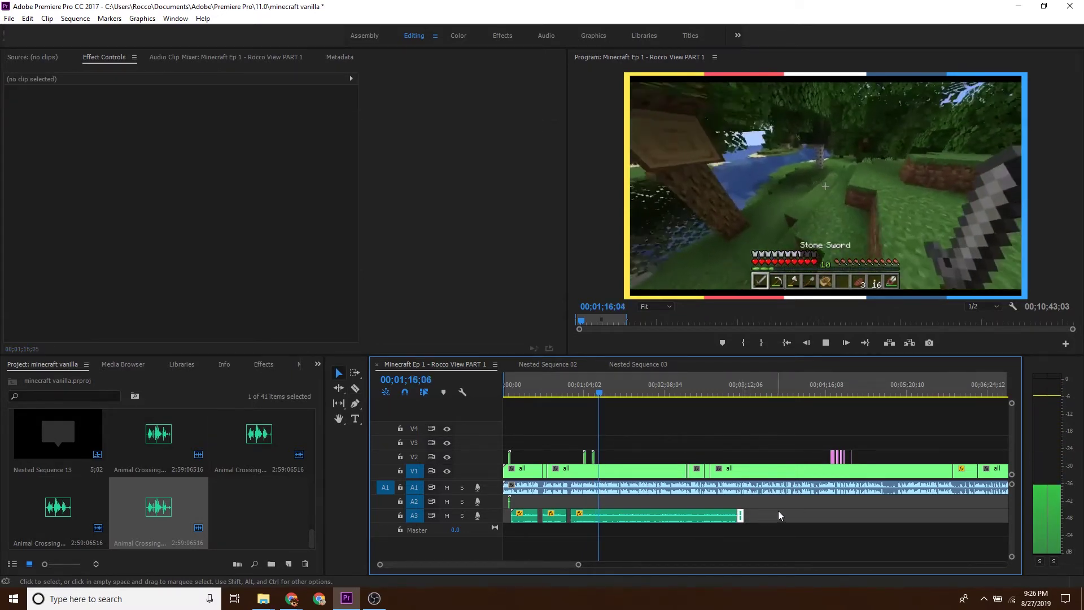
key("Delete")
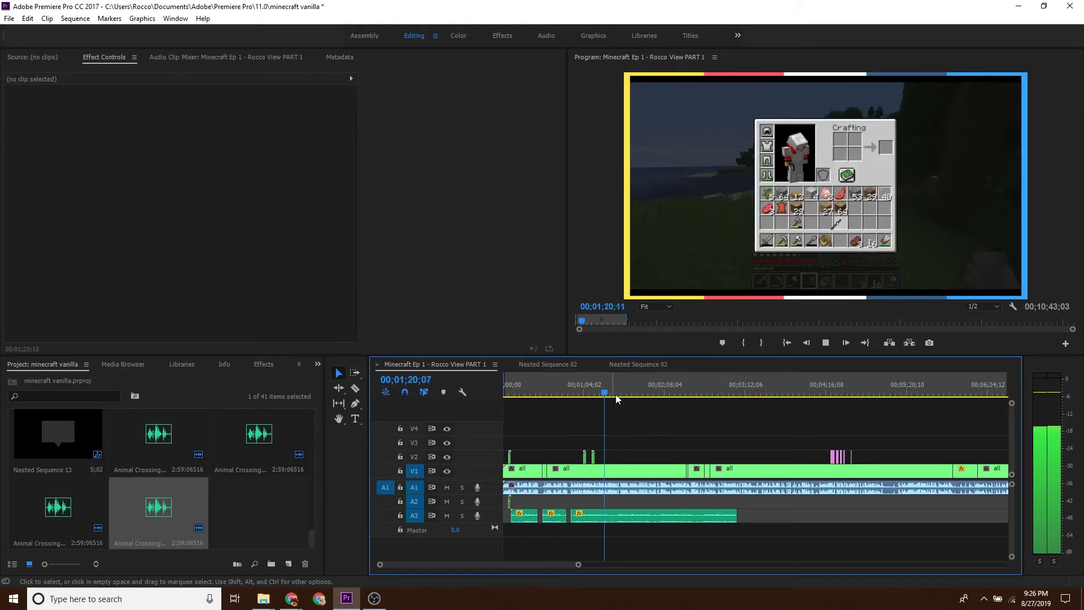
Play further into the episode, stopping near 00;01;53;11.
left_click(614, 396)
key("space")
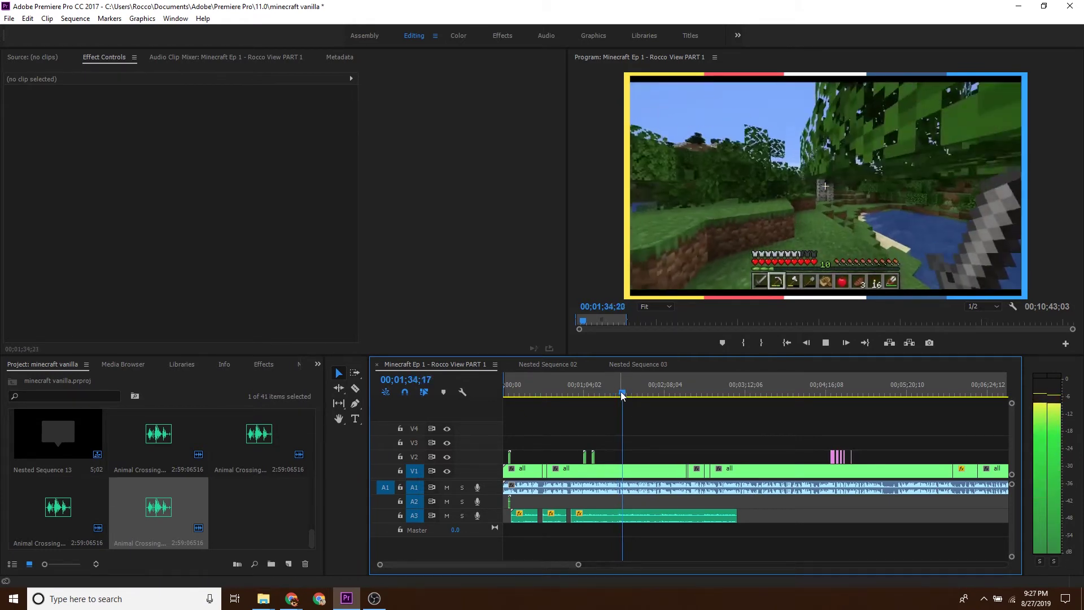
left_click(626, 391)
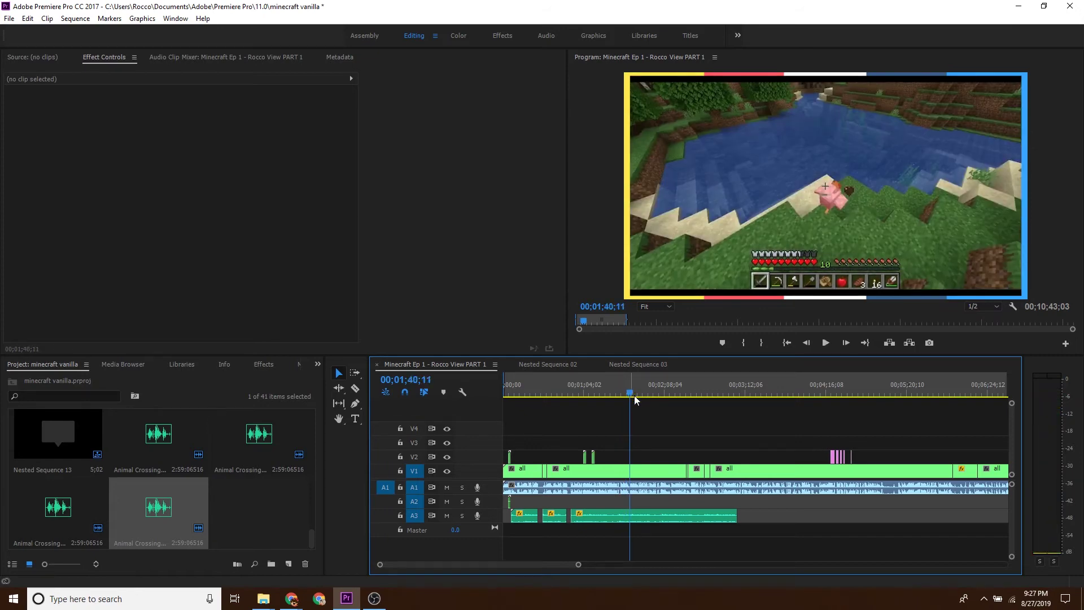
key("space")
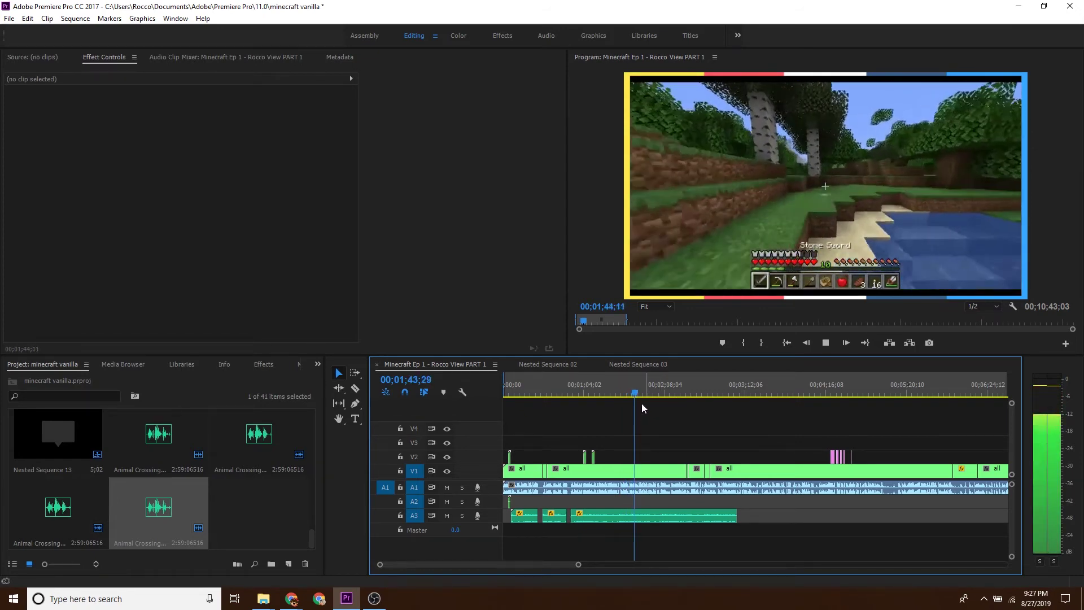
left_click(645, 386)
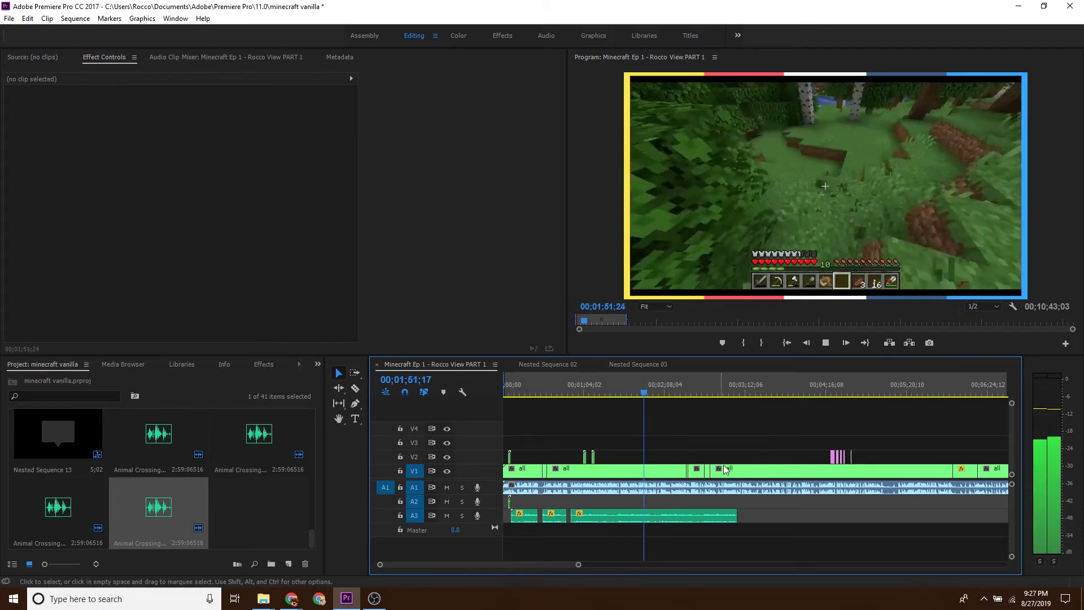
key("space")
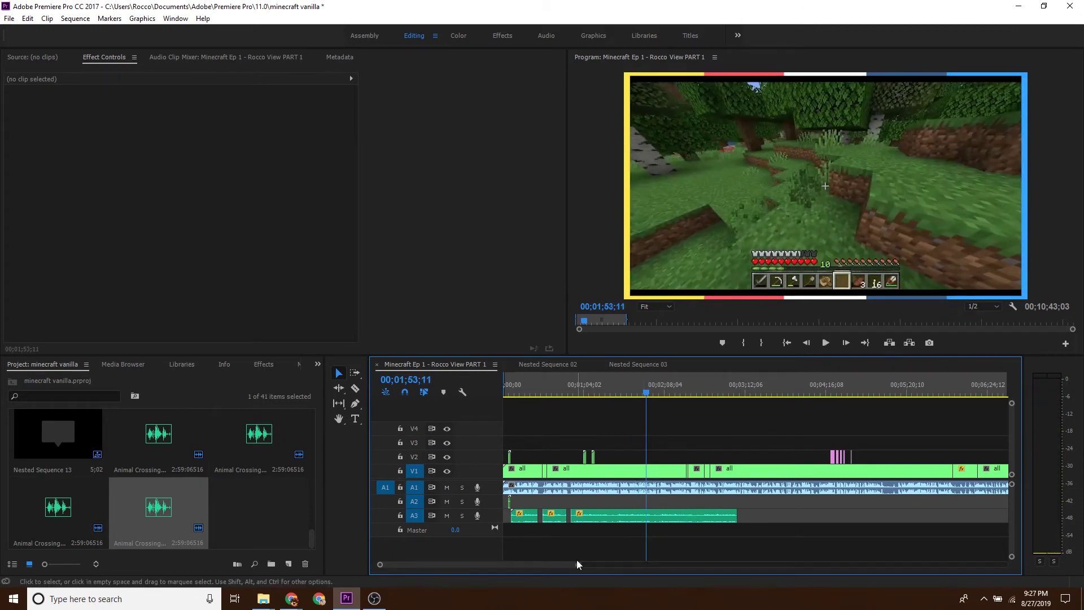
Razor-cut the A3 music clip at 00;01;53;11 and play back the cut.
left_click(668, 511)
key("space")
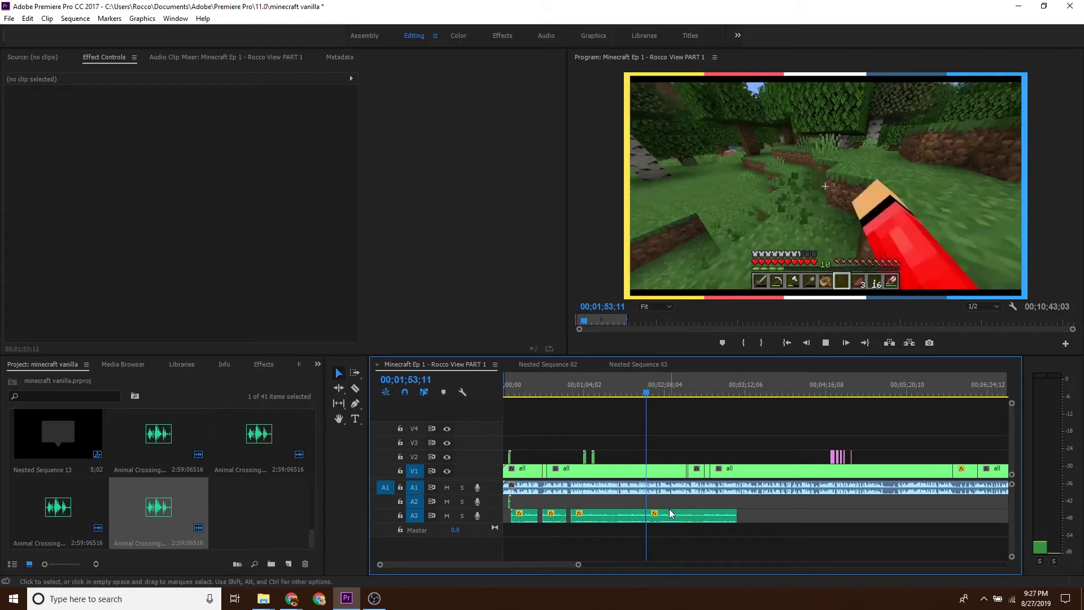
key("v")
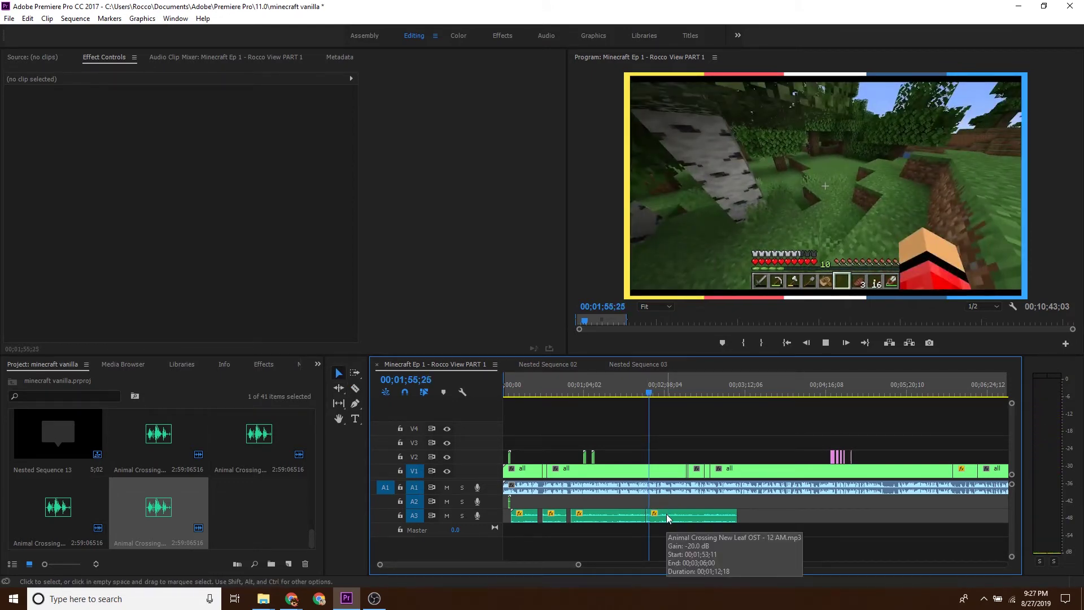
key("space")
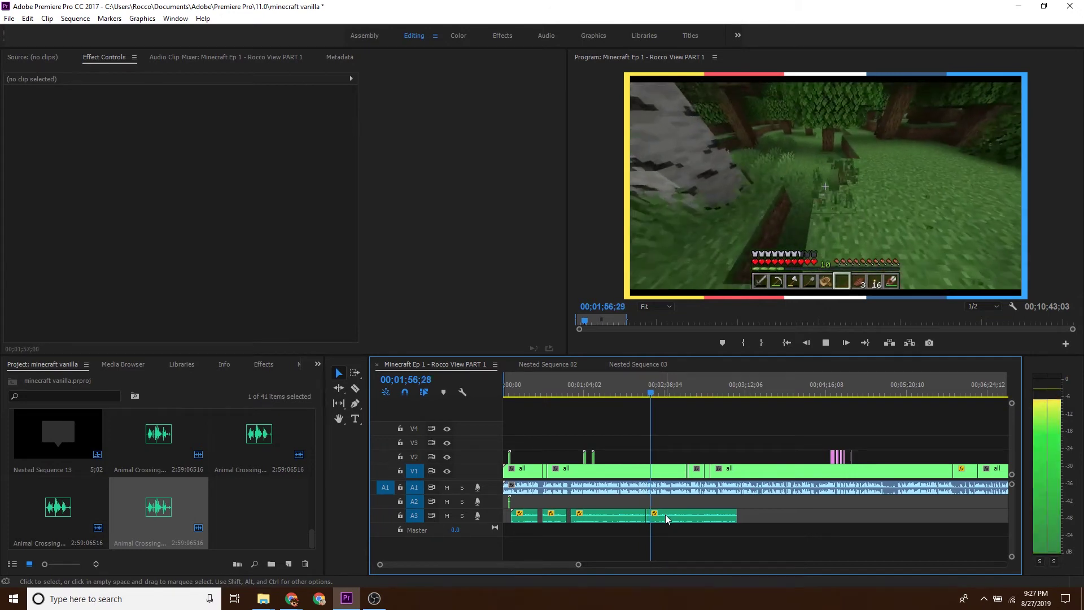
key("space")
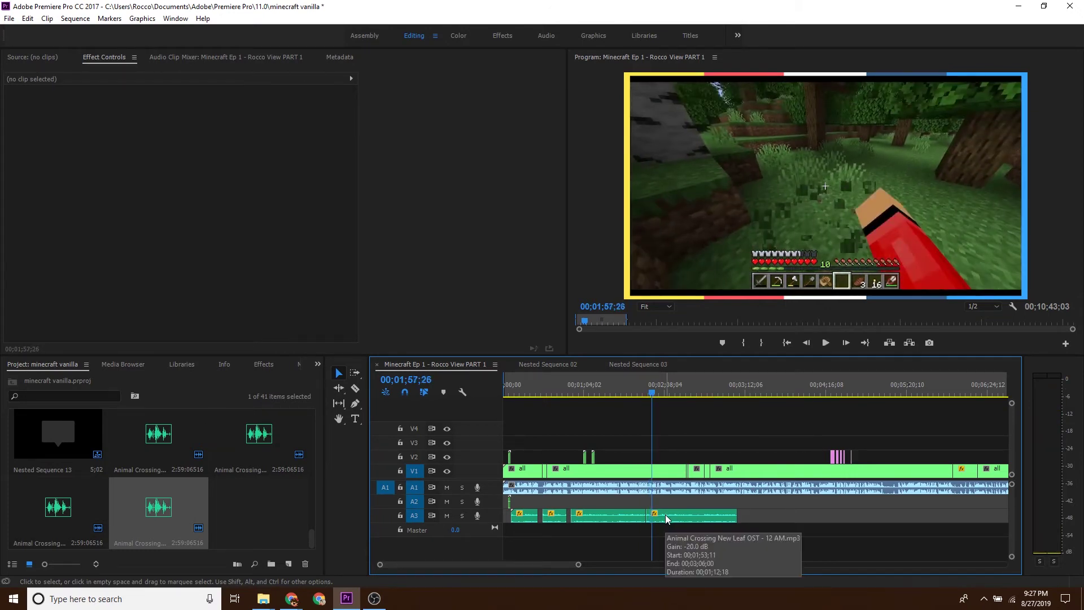
key("space")
key("space")
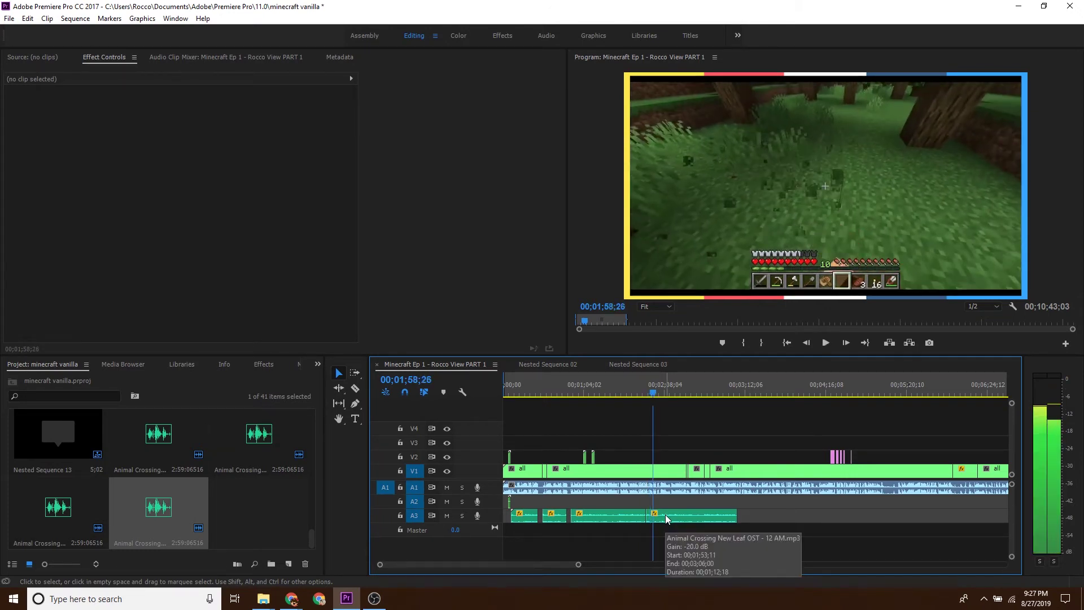
Move the right piece of the split A3 music about 14 seconds later.
left_click(669, 518)
left_click_drag(668, 518, 684, 517)
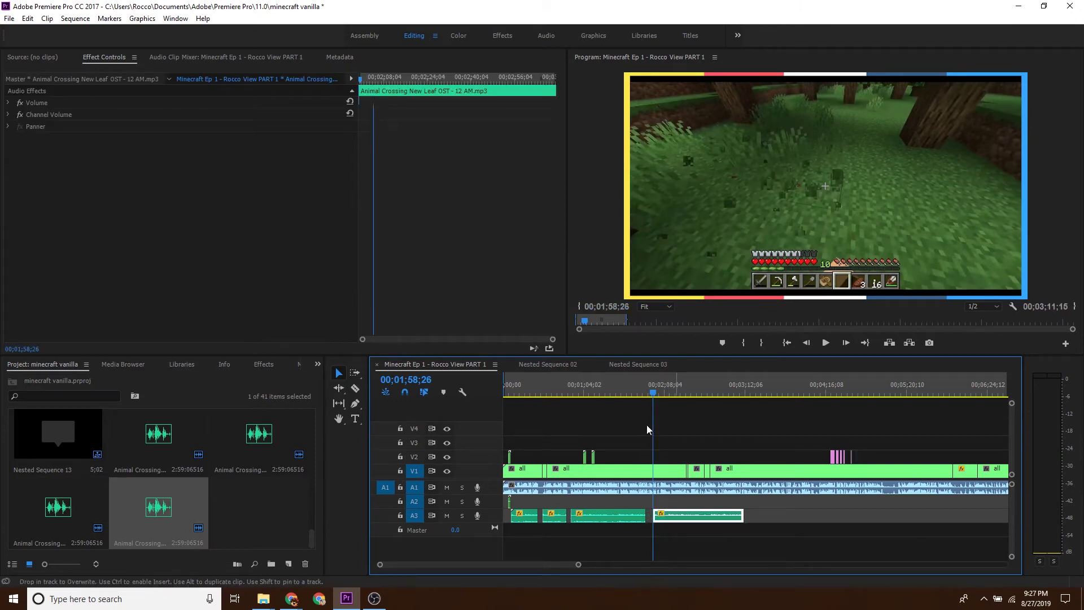
left_click_drag(649, 432, 644, 396)
key("space")
left_click(753, 502)
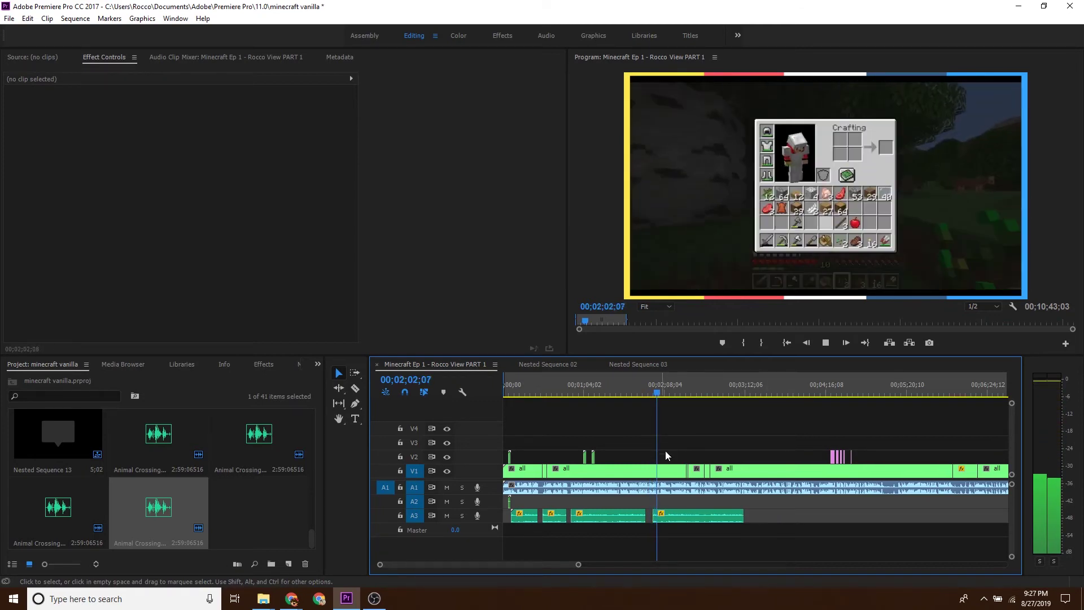
Cut the A3 music at 00;02;27;03 and shift the new right piece slightly later.
left_click(687, 401)
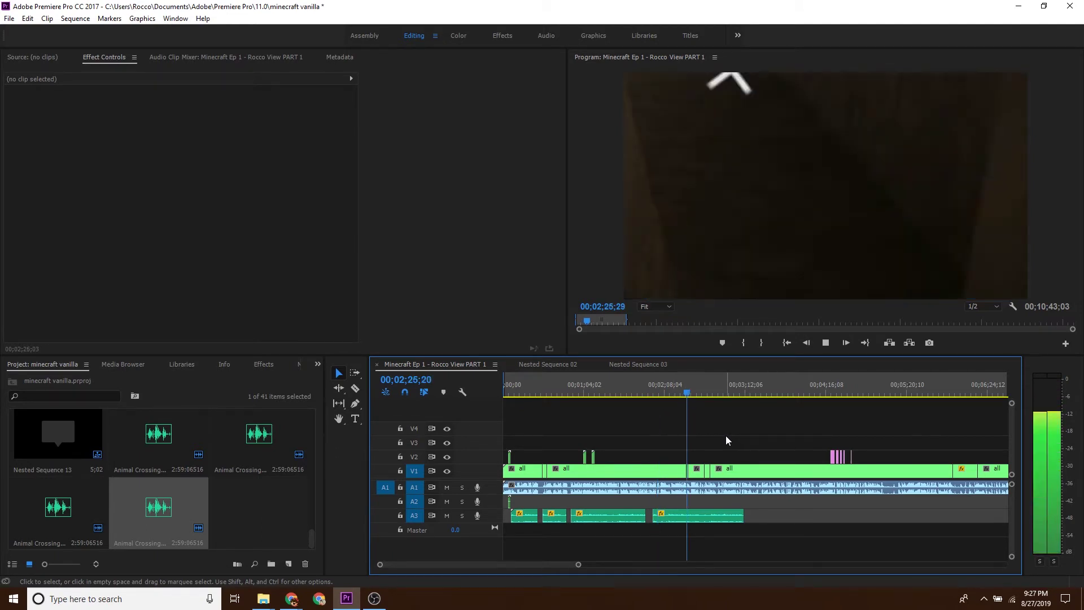
key("space")
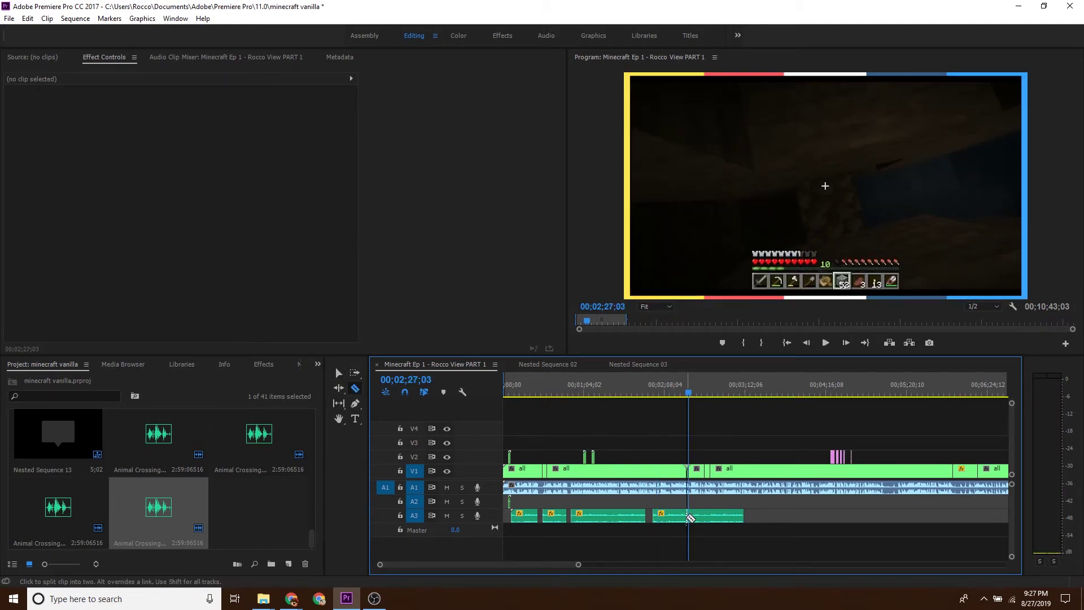
left_click(699, 512)
key("v")
left_click_drag(687, 515, 689, 473)
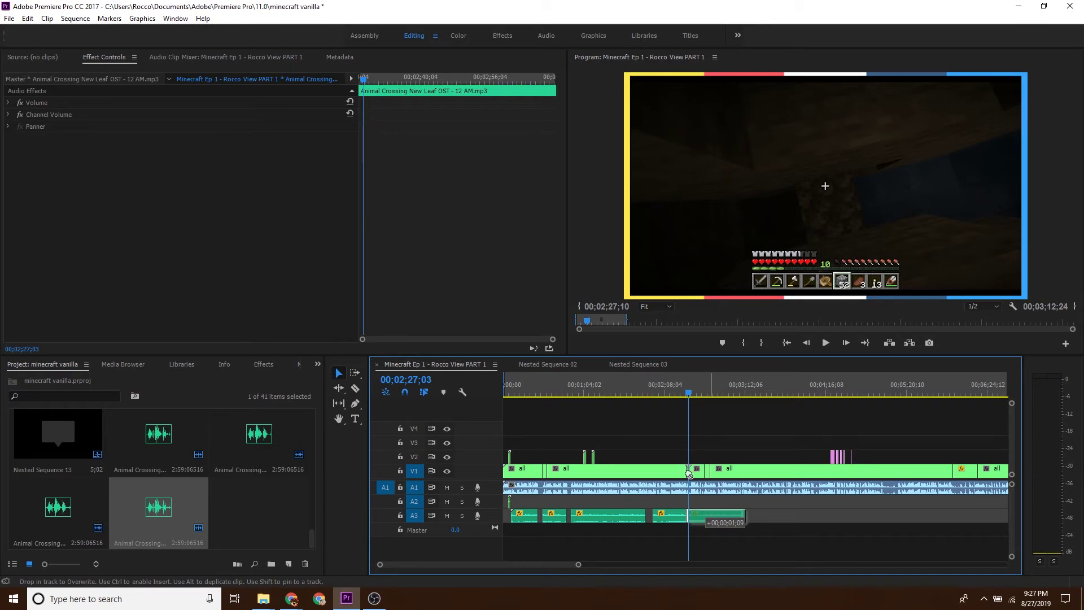
left_click(683, 395)
key("space")
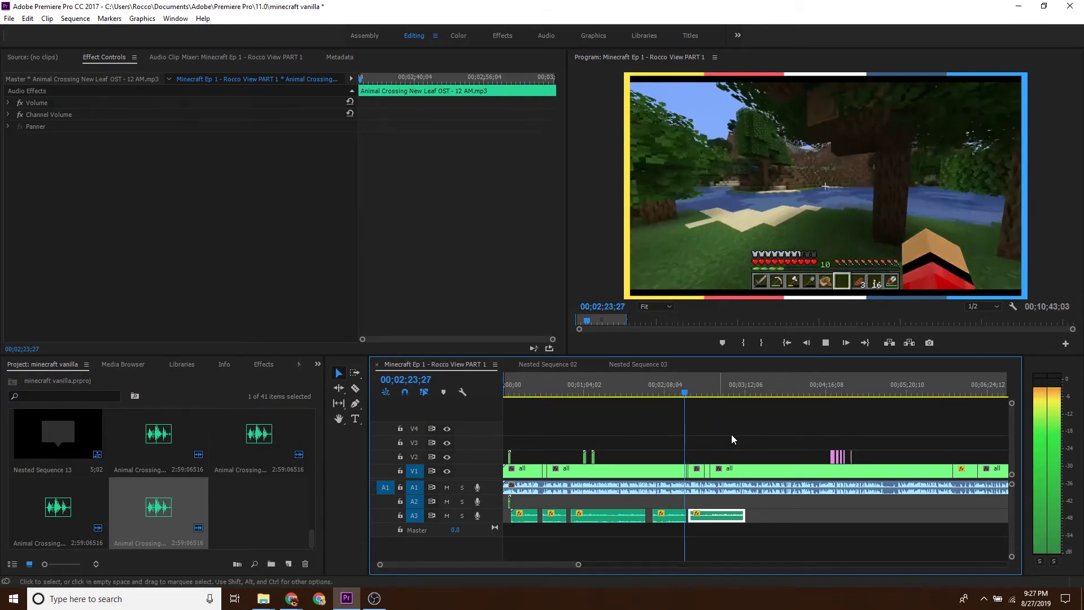
left_click(733, 439)
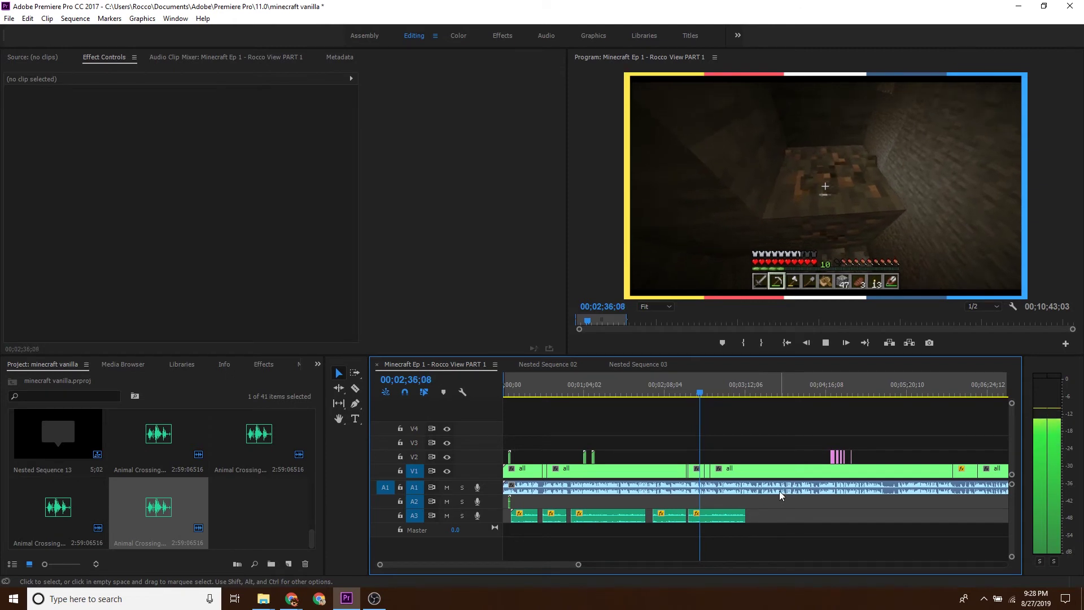
left_click(709, 395)
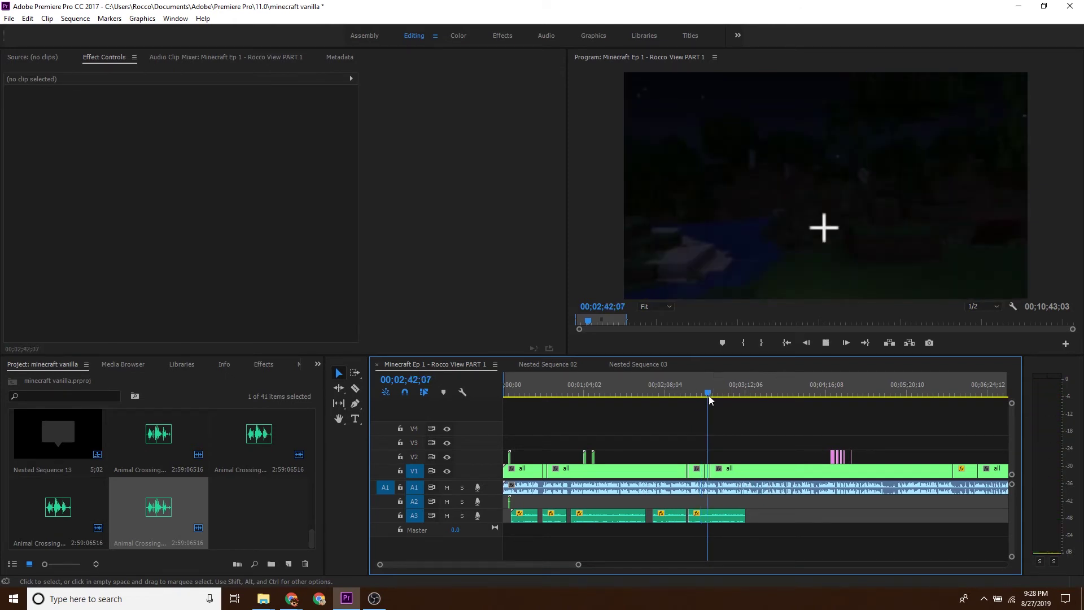
Navigate the timeline to about 00;03;48 and listen to the A3 music there.
left_click(819, 394)
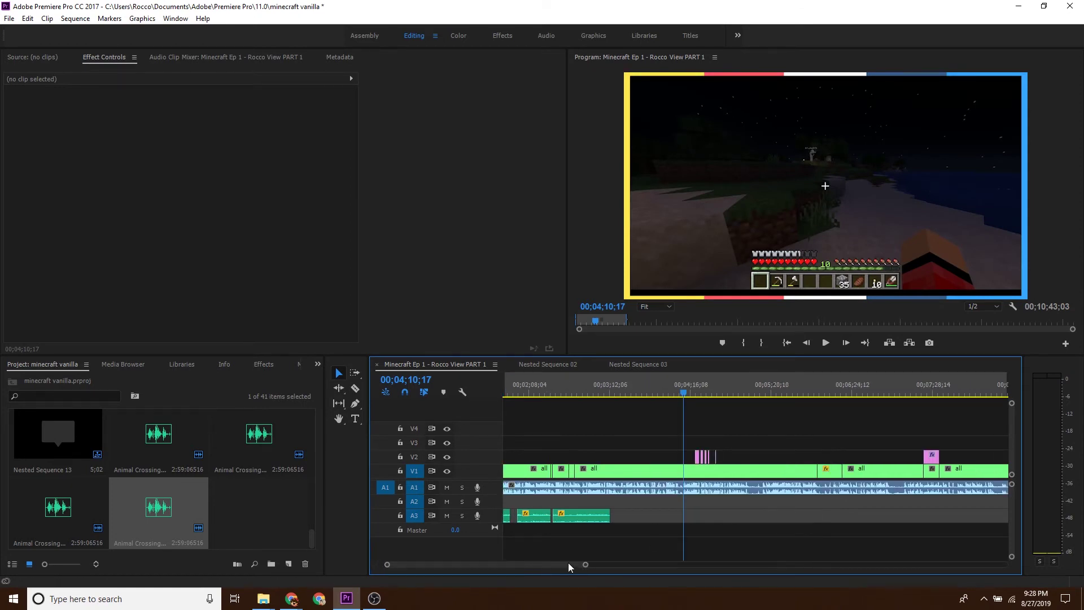
left_click_drag(585, 568, 727, 565)
mouse_move(729, 513)
left_mouse_down()
mouse_move(582, 526)
mouse_move(567, 493)
left_mouse_up()
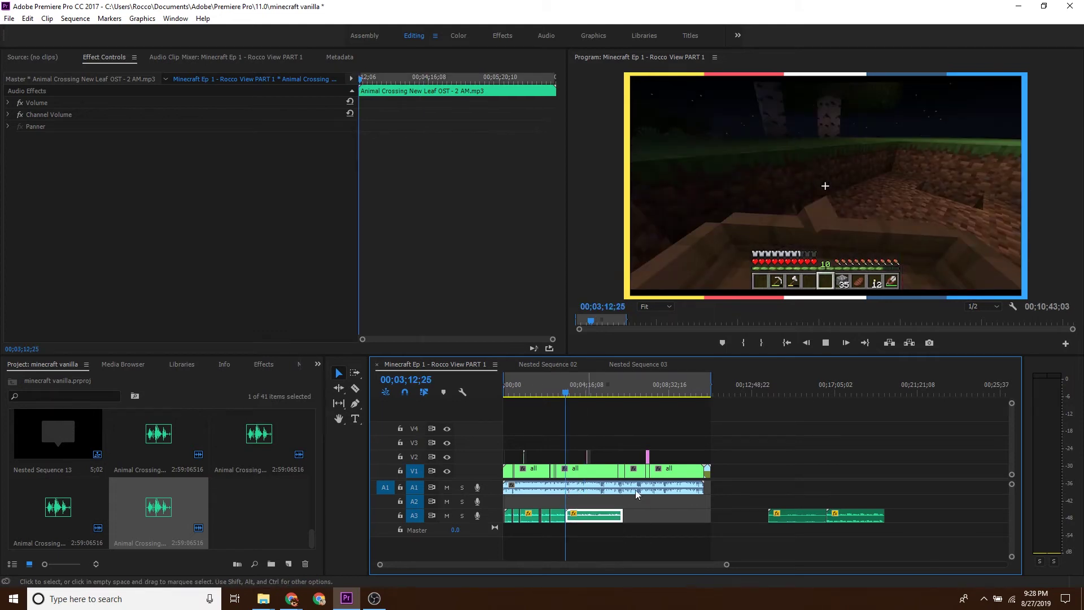
left_click_drag(581, 392, 579, 393)
key("space")
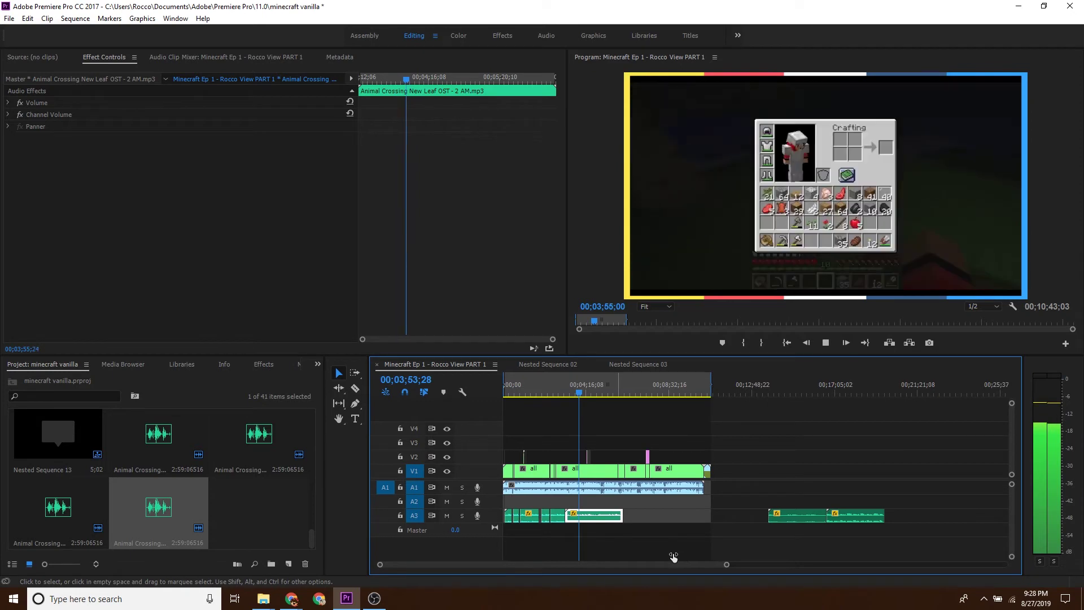
scroll(683, 556, "up", 3)
key("space")
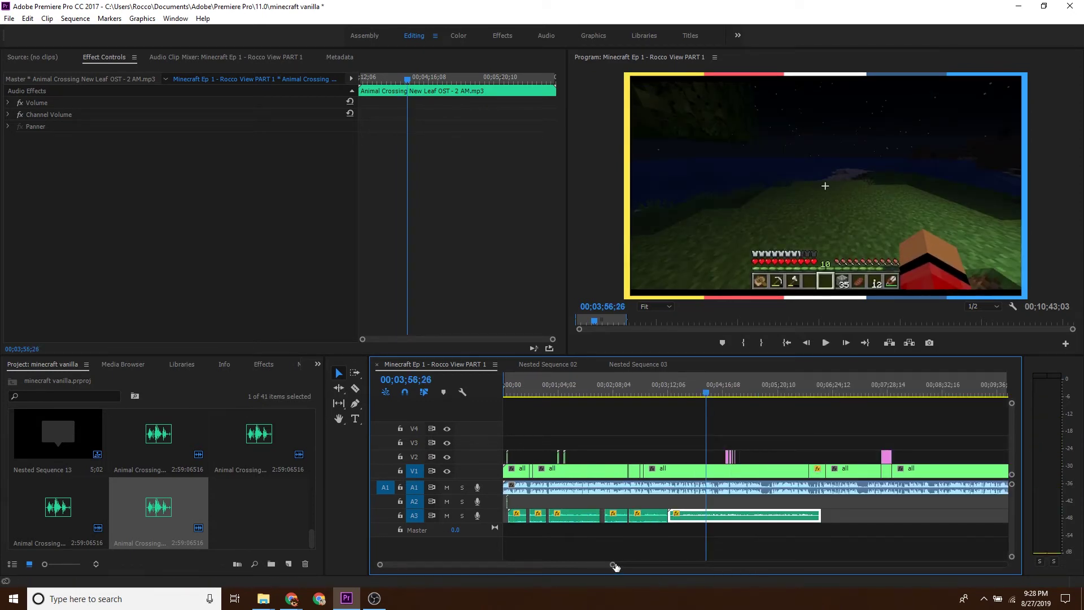
left_click_drag(614, 565, 648, 565)
key("space")
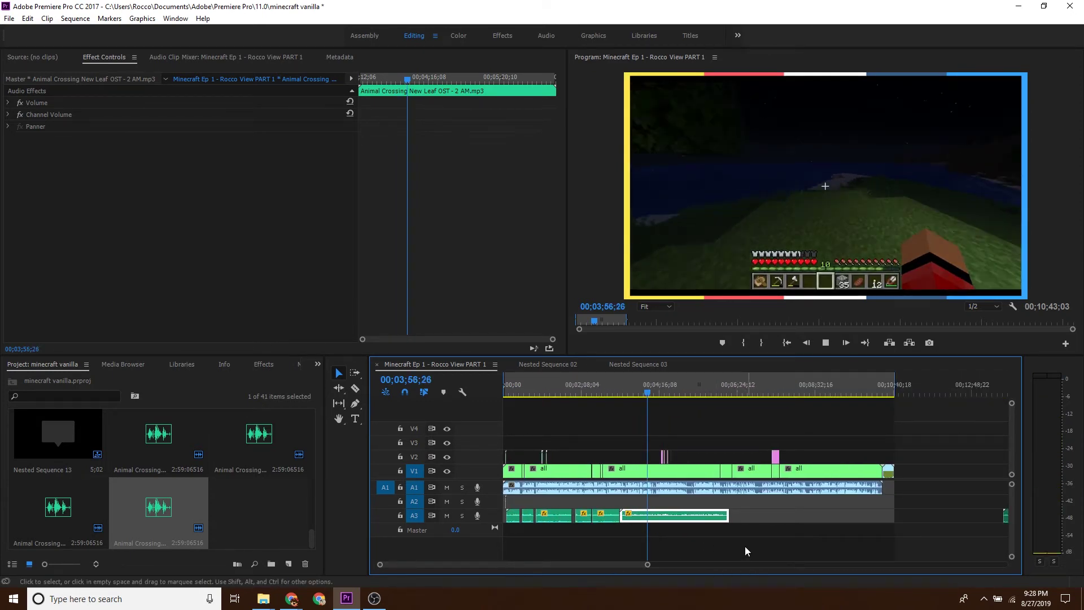
left_click(747, 548)
key("space")
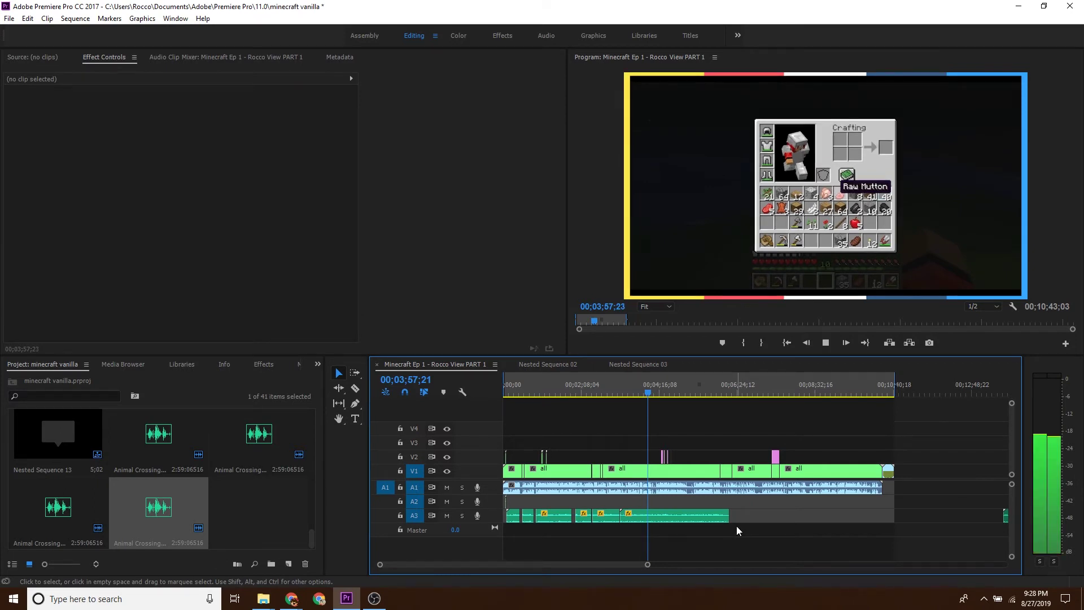
key("space")
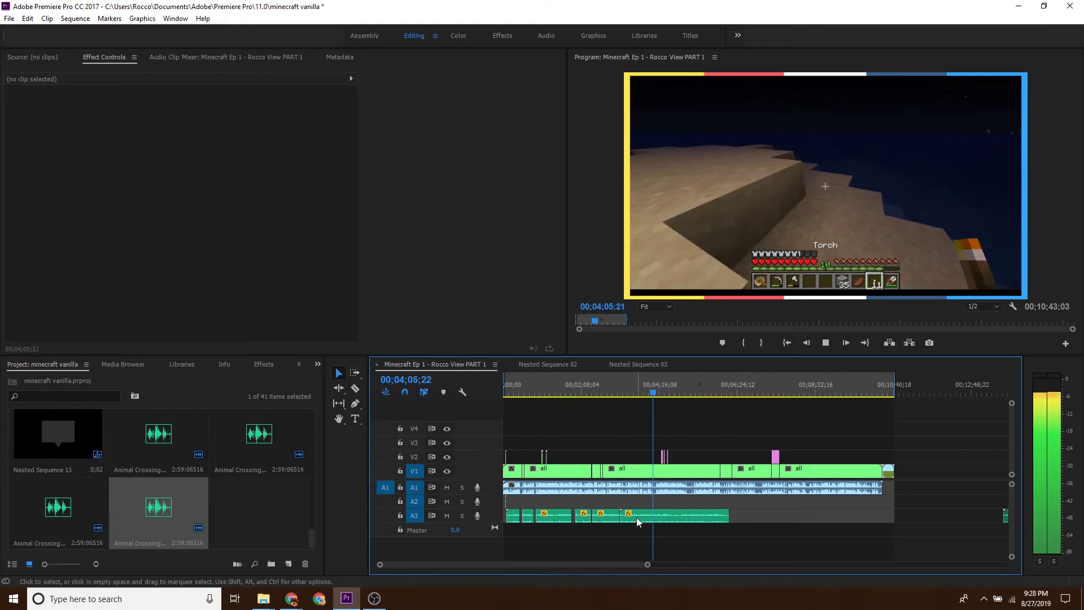
Split the A3 music near 00;04;19 and move the second part later.
left_click(662, 393)
key("space")
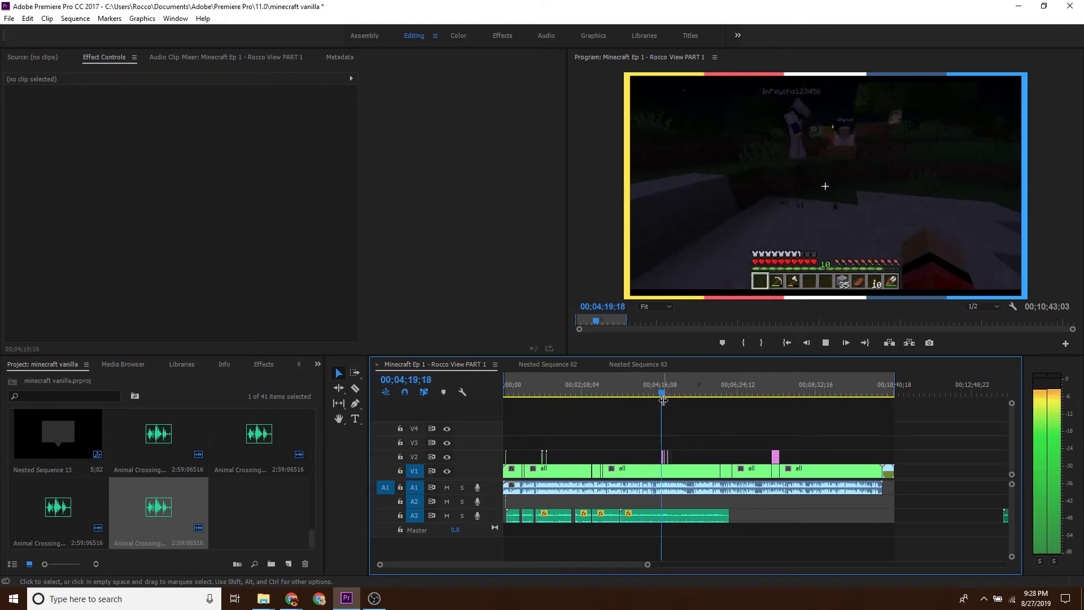
key("space")
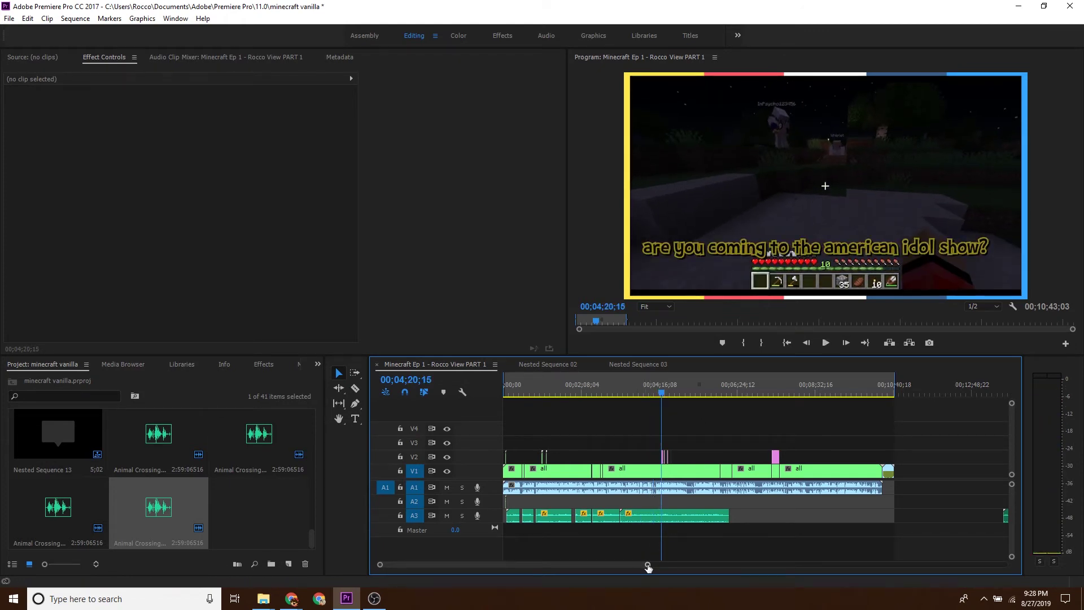
left_click_drag(648, 566, 594, 565)
key("c")
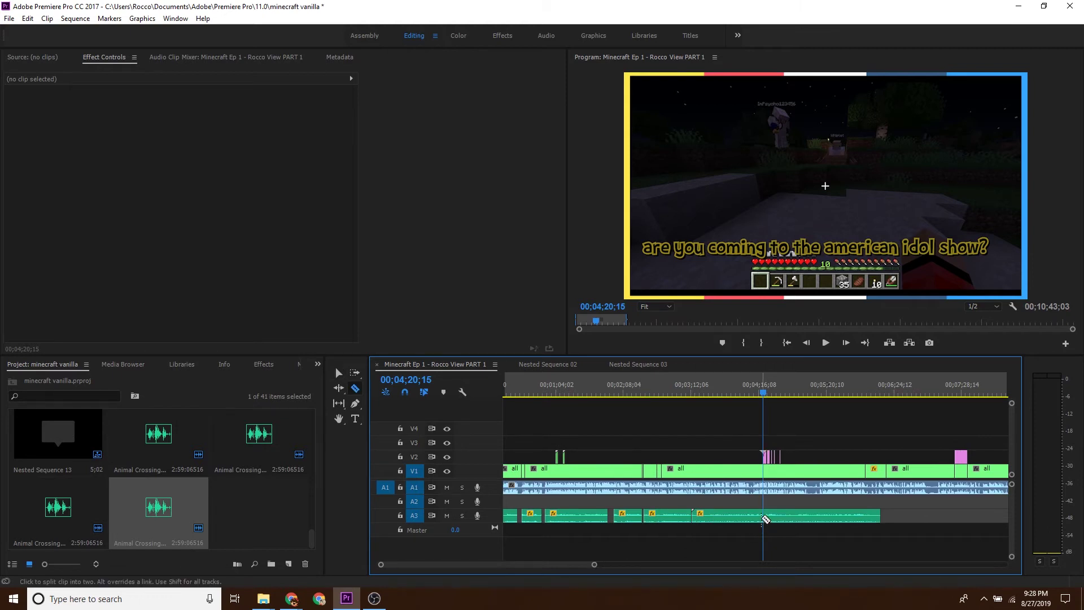
left_click(784, 515)
key("v")
left_click_drag(788, 516, 826, 515)
left_click(839, 547)
key("space")
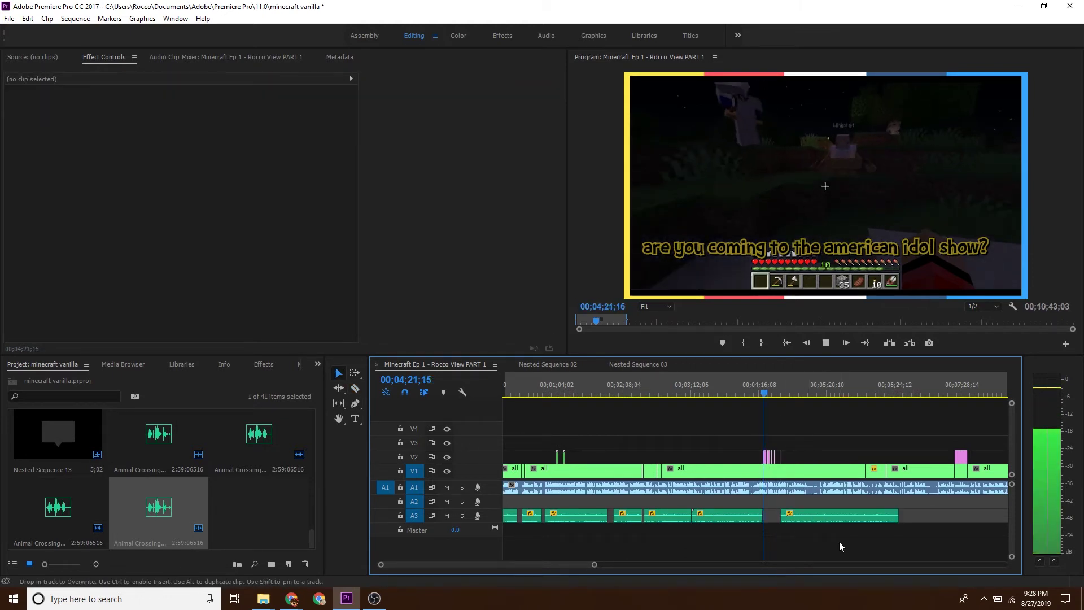
Play through from about 05;06 to 06;21;07.
left_click(813, 391)
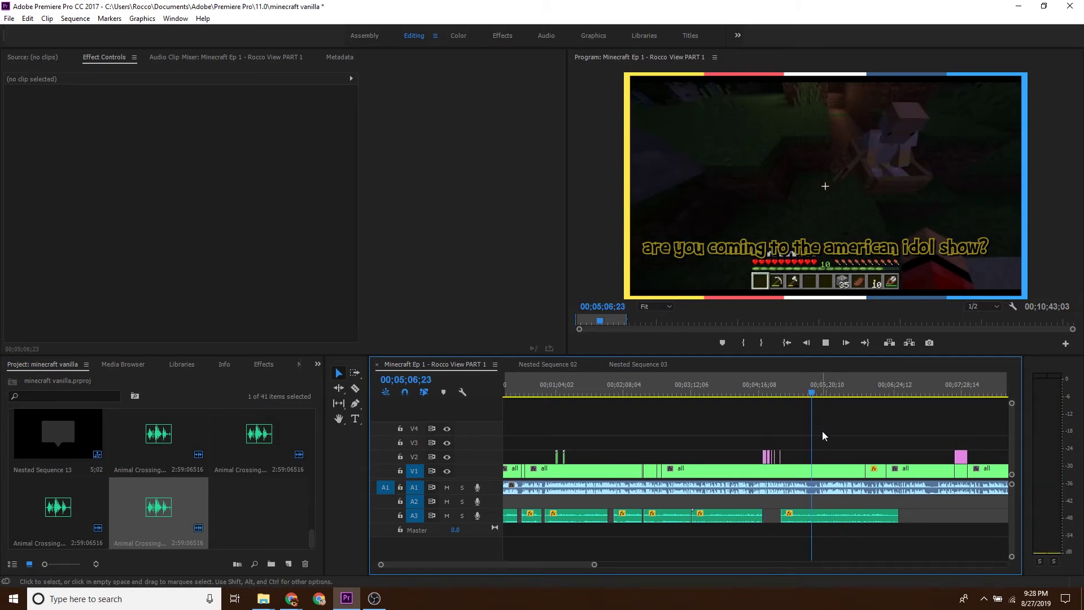
key("space")
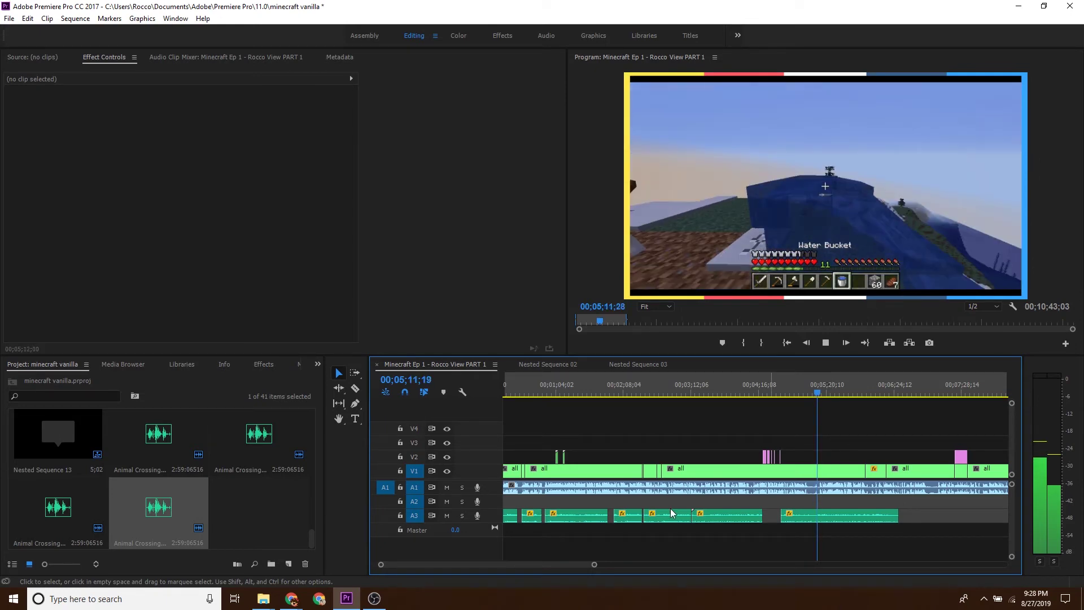
left_click_drag(588, 562, 628, 562)
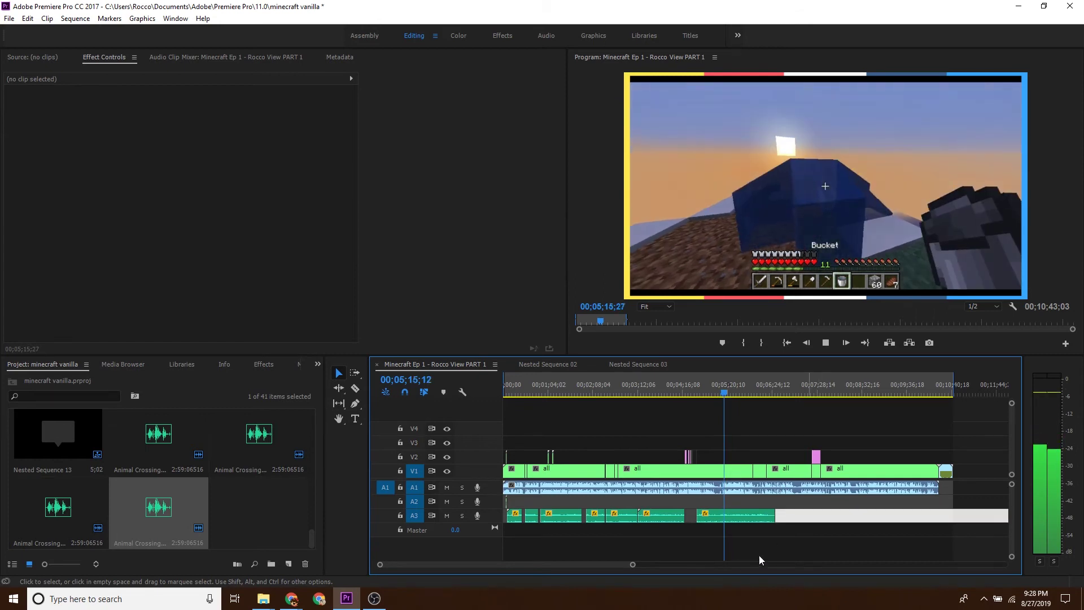
left_click(739, 391)
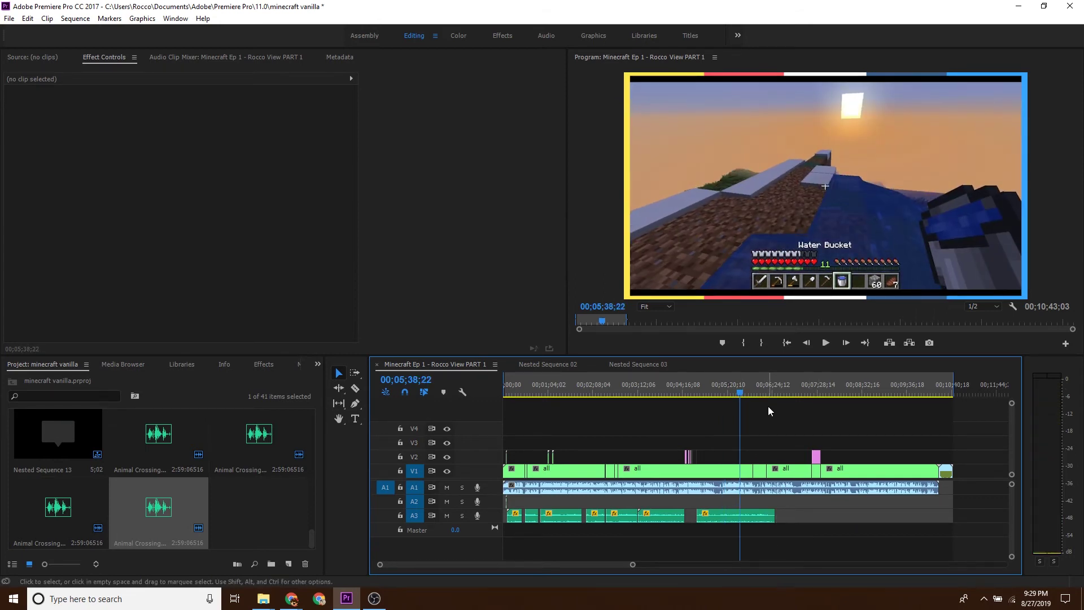
left_click(757, 391)
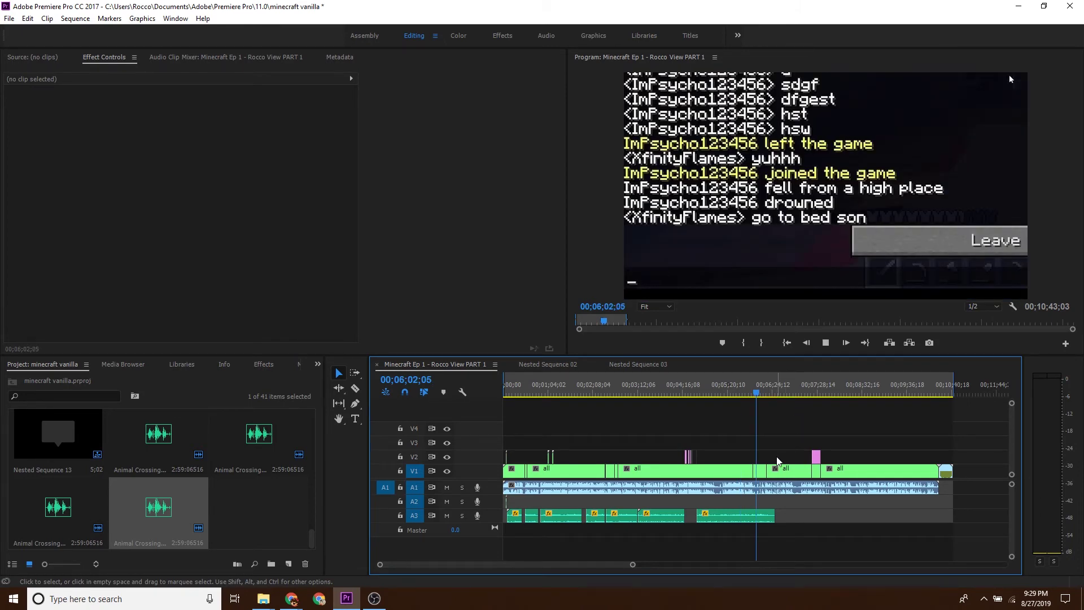
key("space")
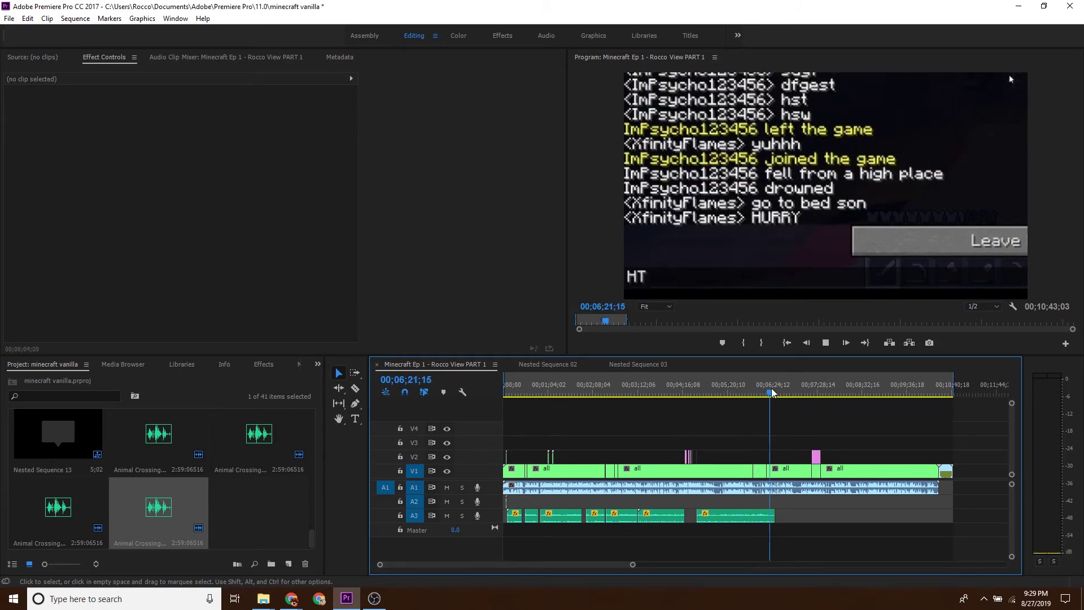
left_click(770, 392)
Split the A3 music at 00;06;21;07 and delete the leftover sliver.
key("c")
left_click(773, 515)
key("v")
left_click(772, 515)
left_click(784, 511)
key("Delete")
key("space")
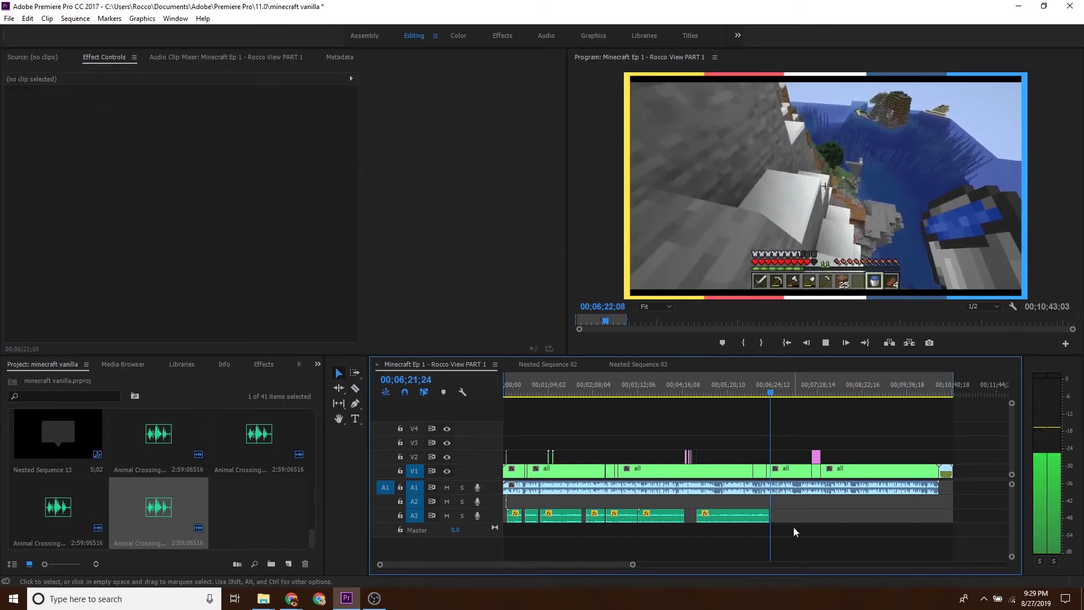
key("space")
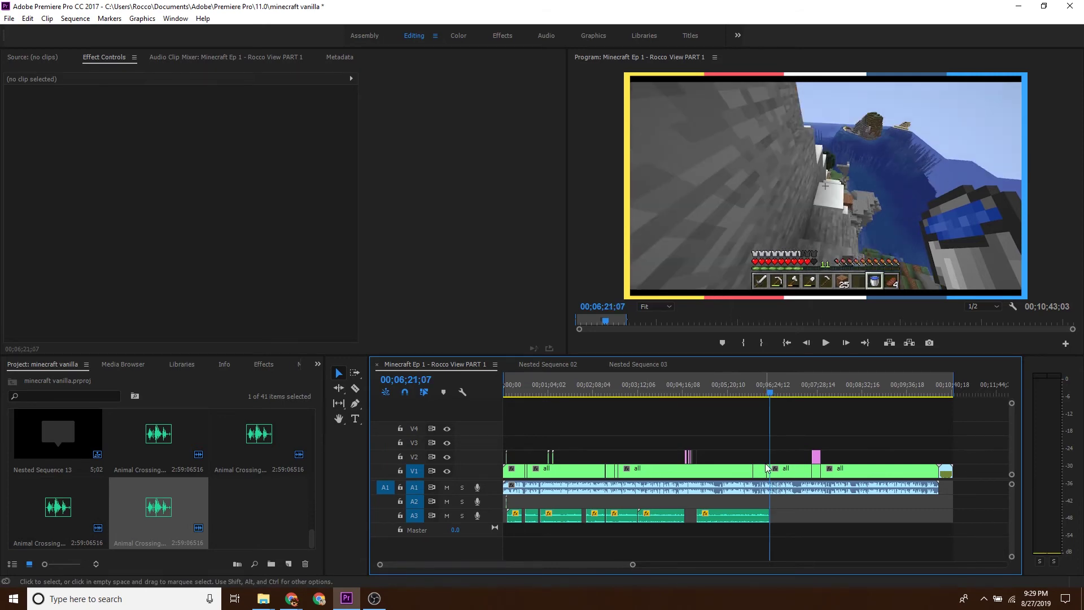
Bring the next music clip up behind the cut and review up to 00;07;21;23.
left_click_drag(633, 564, 687, 565)
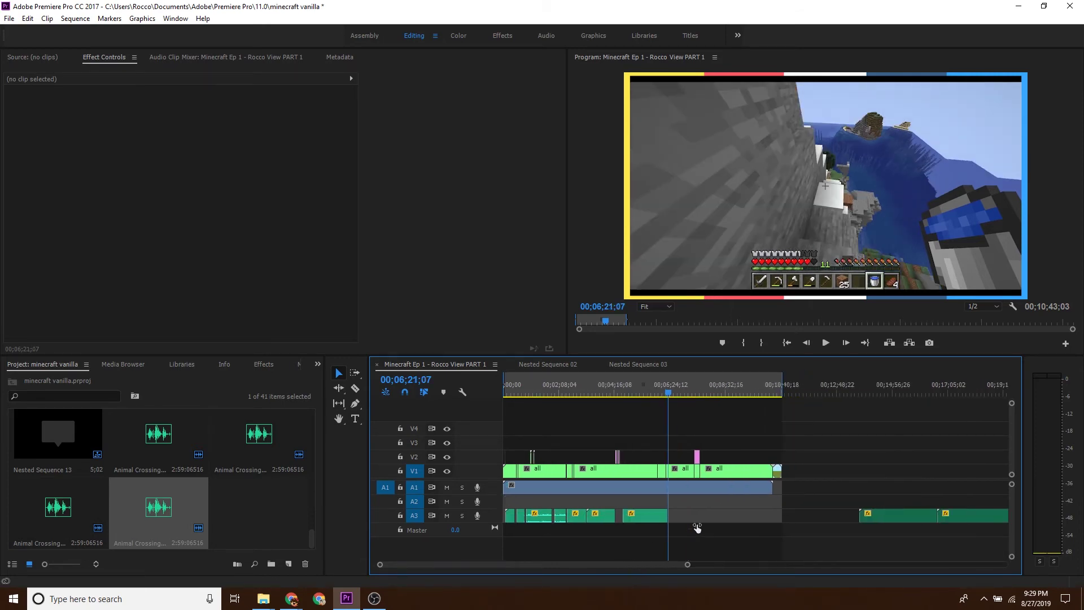
left_click_drag(746, 527, 703, 517)
left_click(788, 507)
key("space")
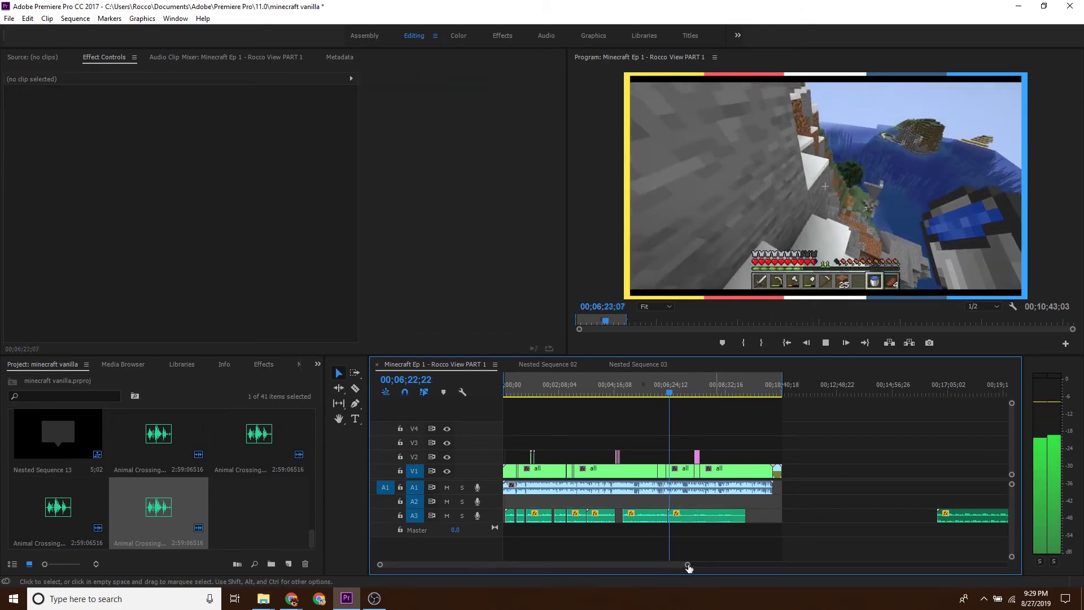
scroll(663, 559, "down", 3)
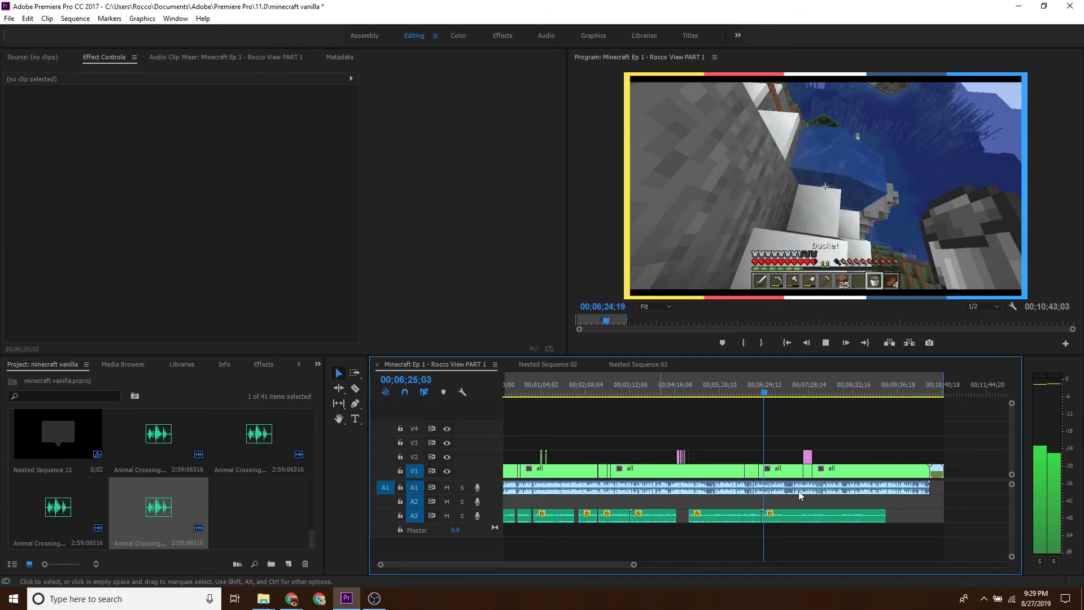
left_click(791, 393)
left_click(784, 394)
key("space")
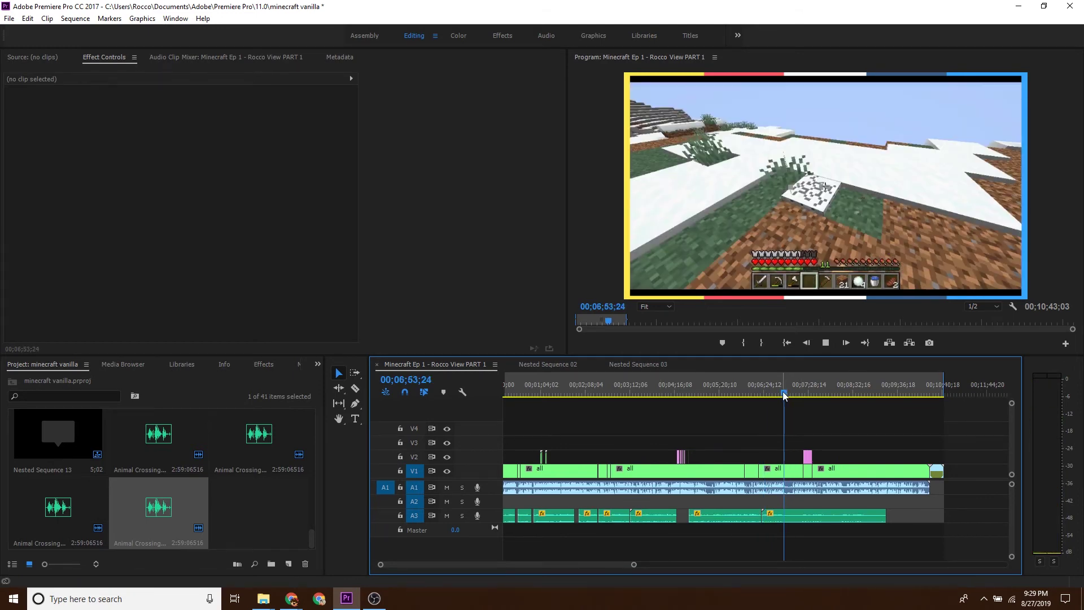
key("space")
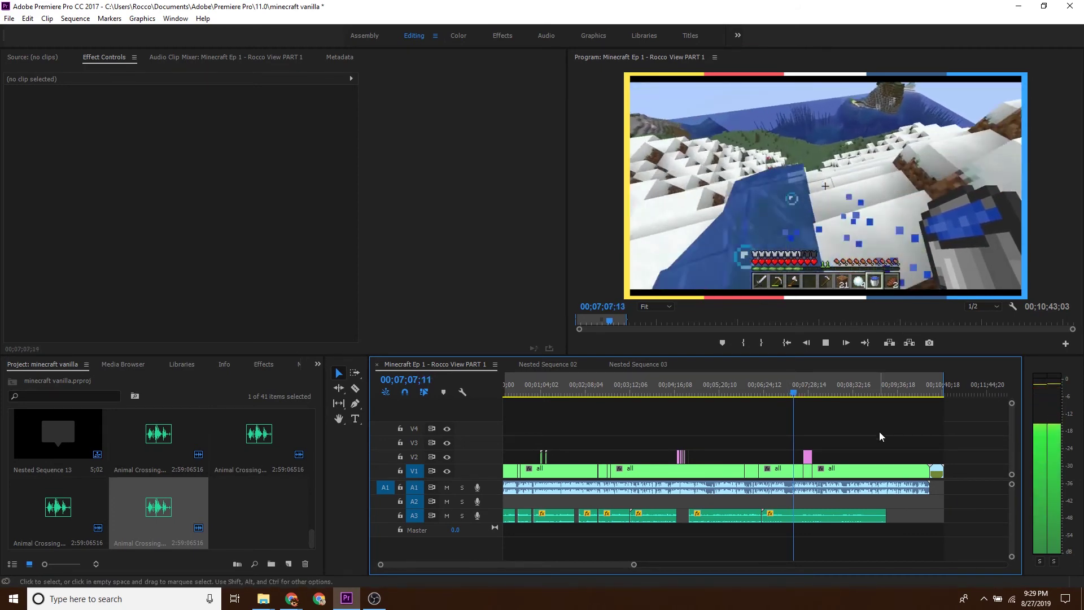
key("space")
key("space")
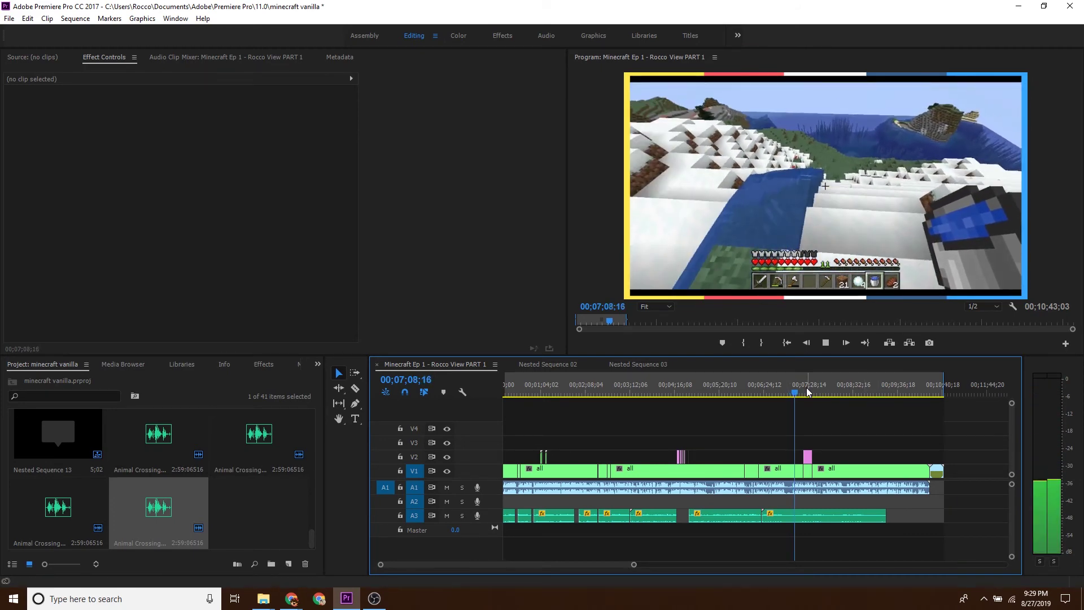
left_click(805, 389)
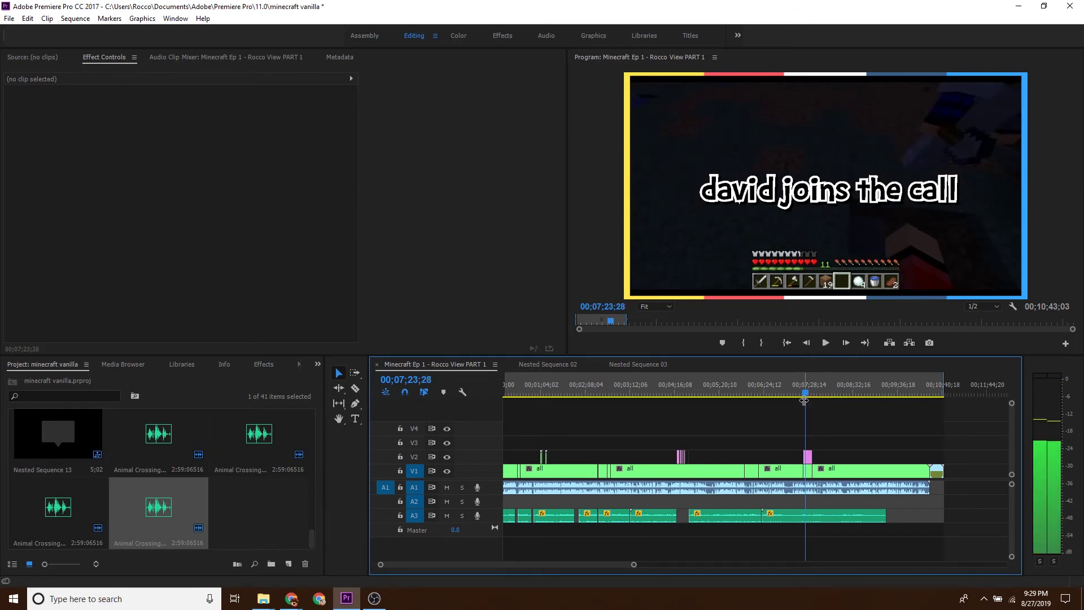
left_click(803, 392)
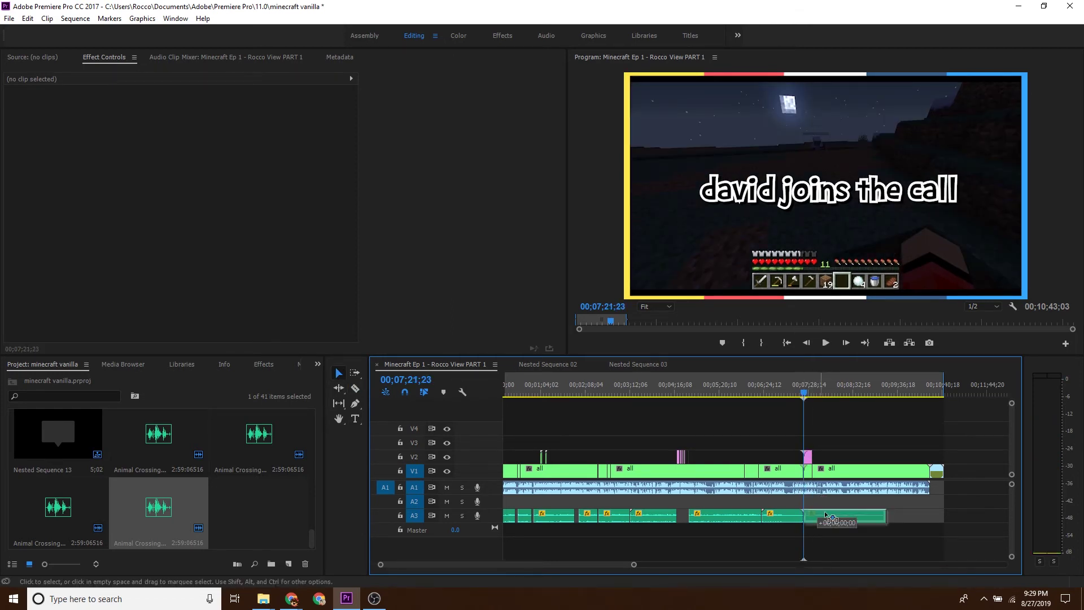
Slide the last A3 music clip to start near 00;07;22, then review through 09;19 toward the end.
left_click_drag(818, 514, 827, 514)
key("space")
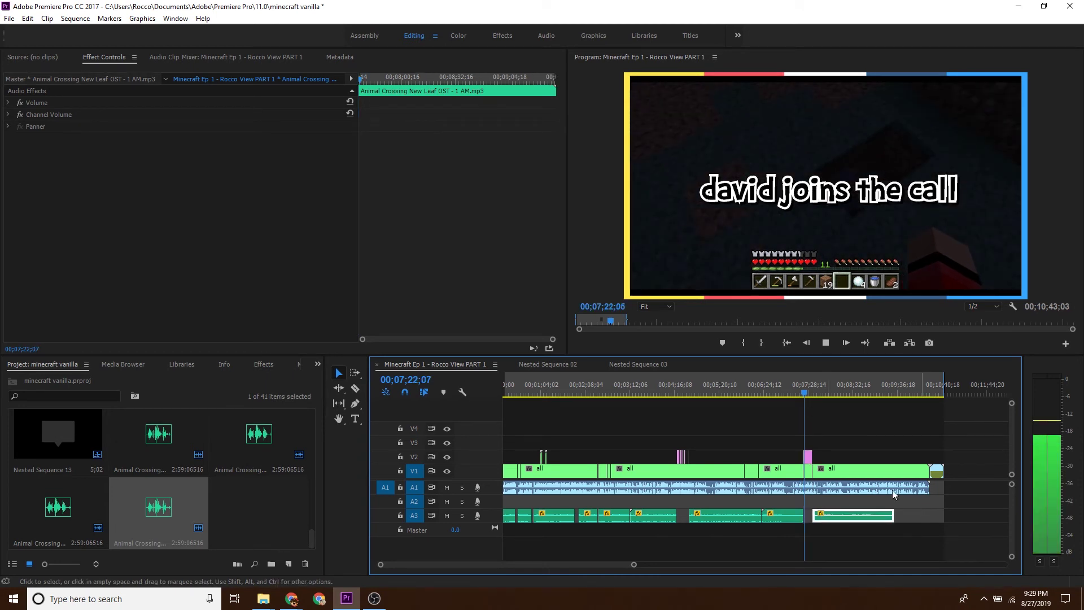
left_click(920, 508)
left_click(811, 390)
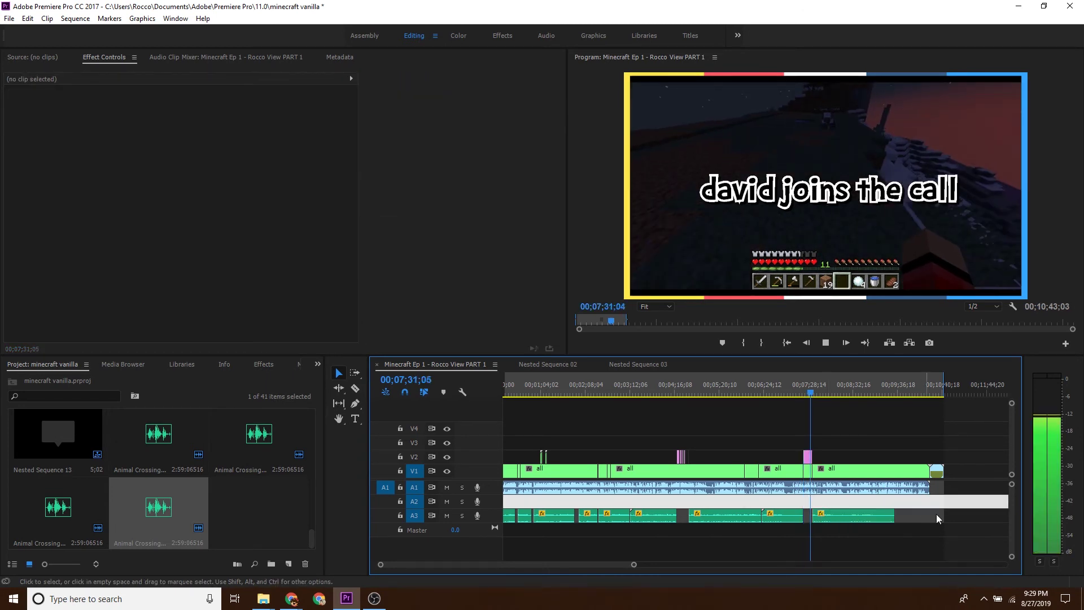
left_click(723, 394)
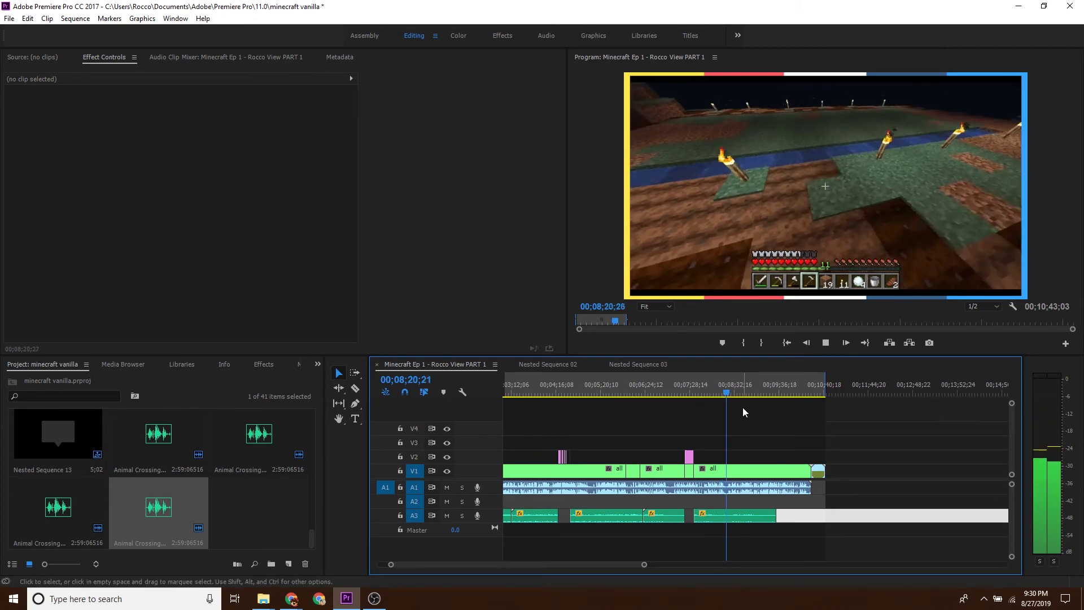
key("space")
left_click_drag(735, 389, 782, 363)
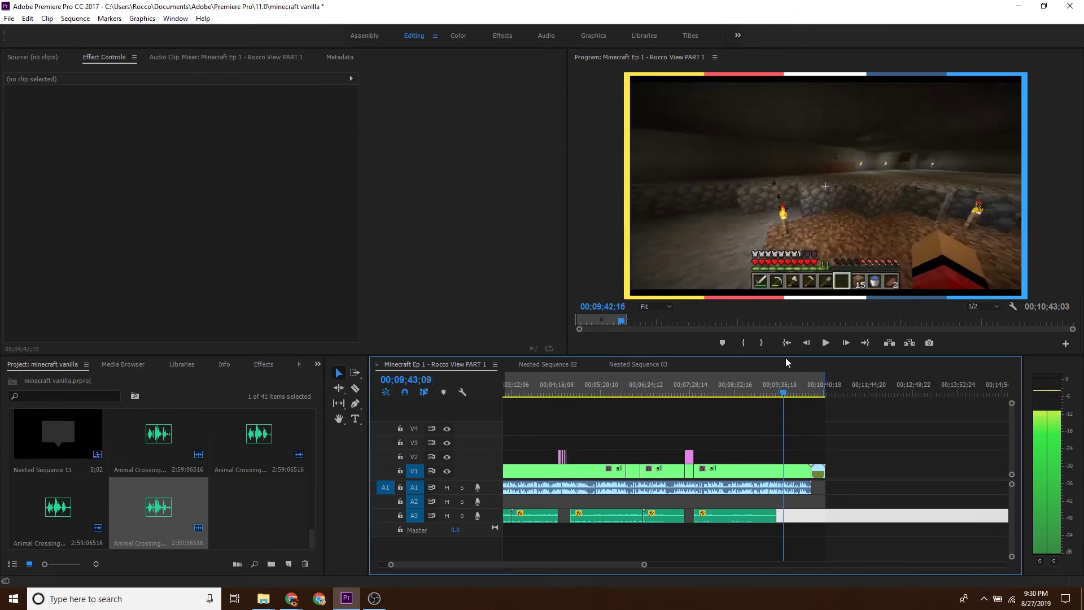
left_click_drag(782, 363, 790, 350)
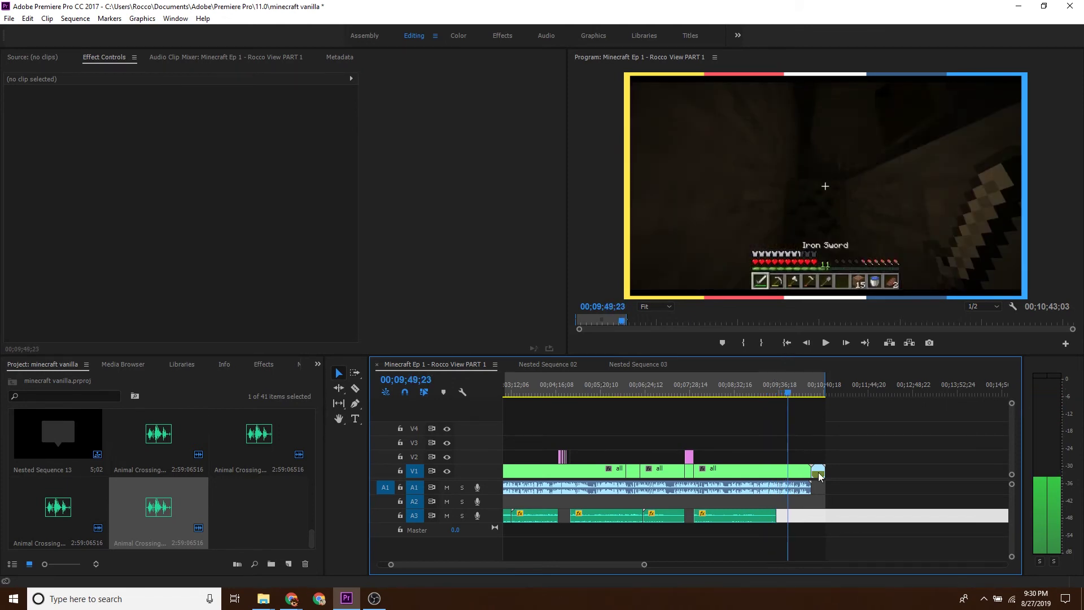
Move the Animal Crossing 3 AM clip onto A3 starting at 00;09;36 and play the transition.
scroll(808, 452, "down", 3)
left_click(820, 518)
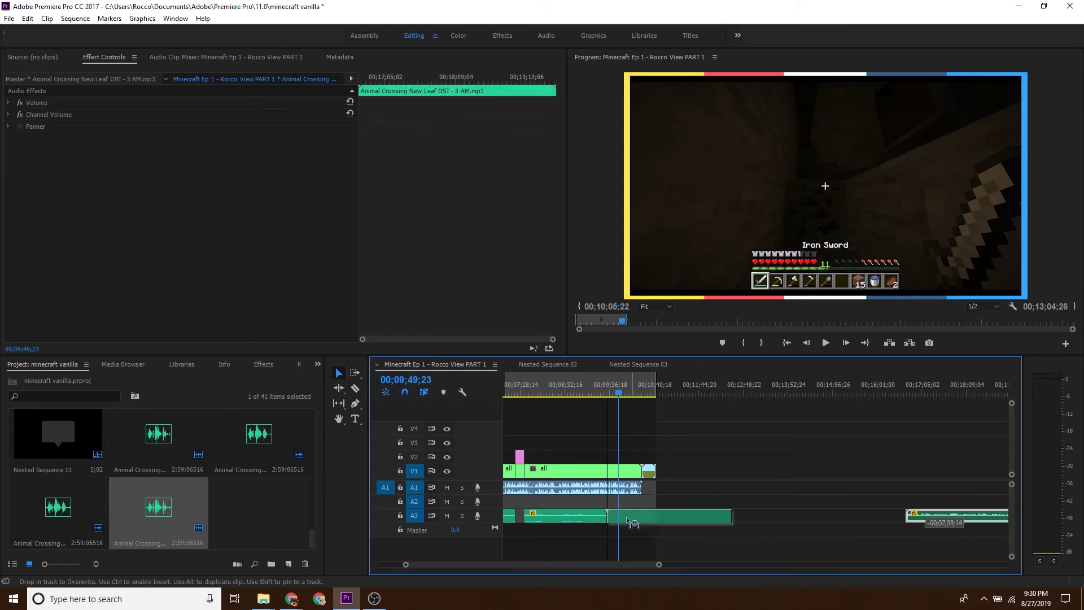
left_click_drag(820, 517, 615, 515)
left_click(605, 393)
key("space")
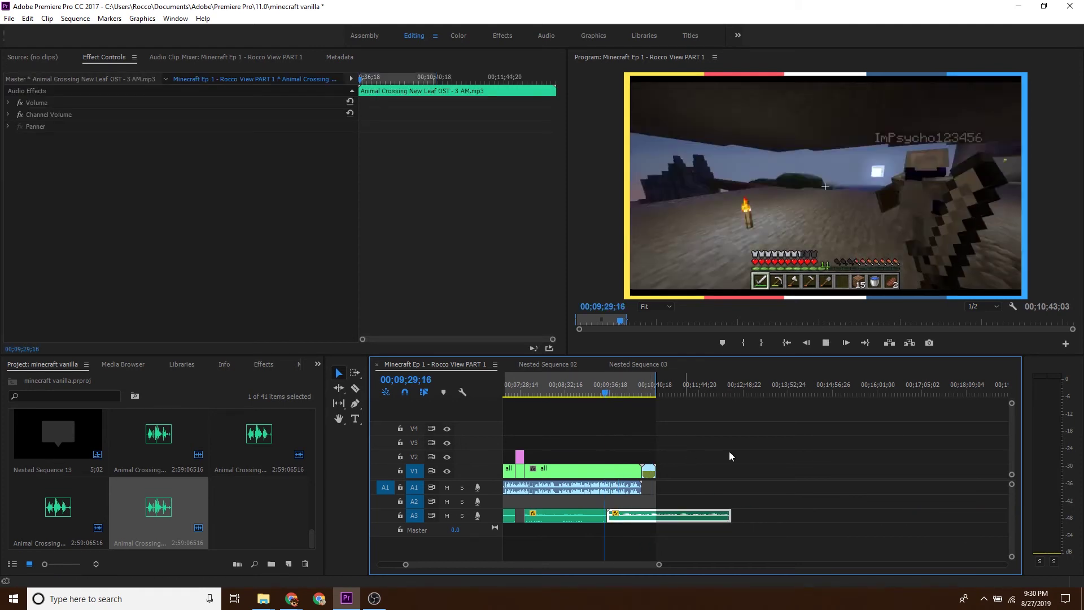
left_click(729, 452)
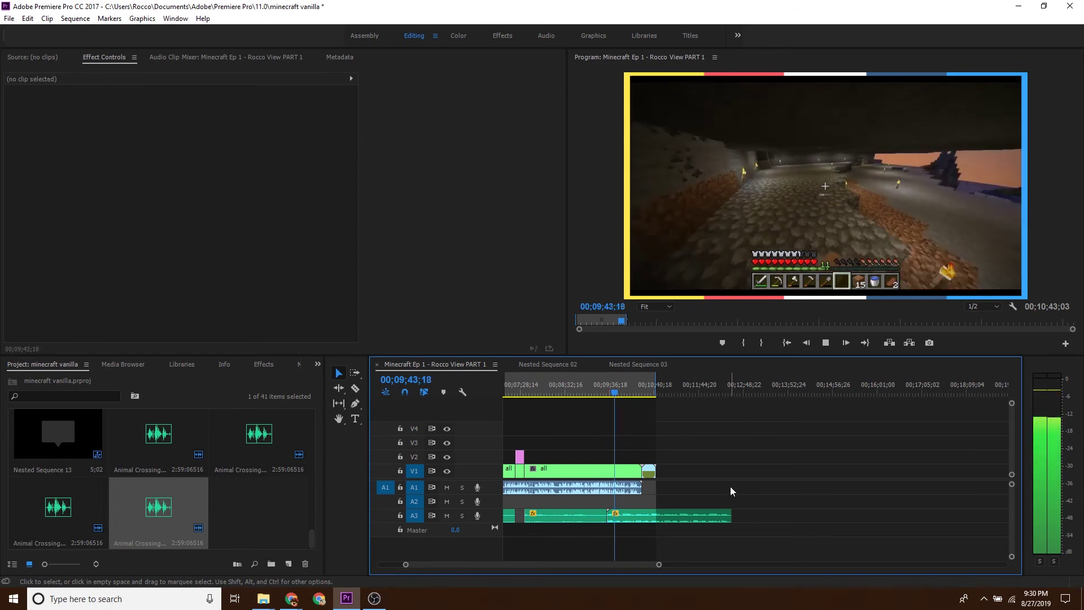
Razor-cut the 3 AM music where the video ends.
left_click(695, 473)
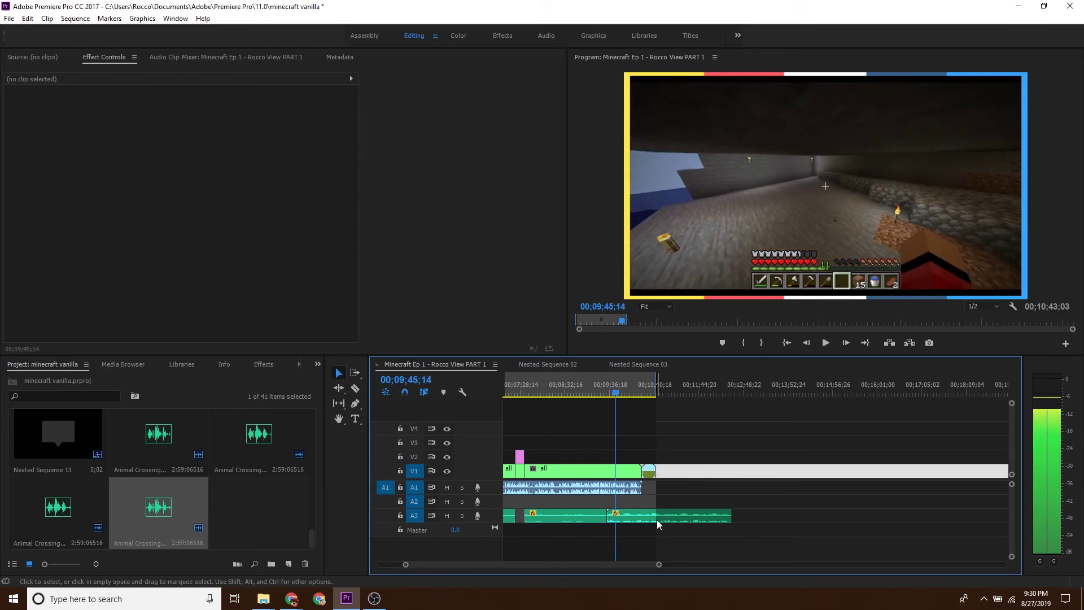
key("space")
key("space")
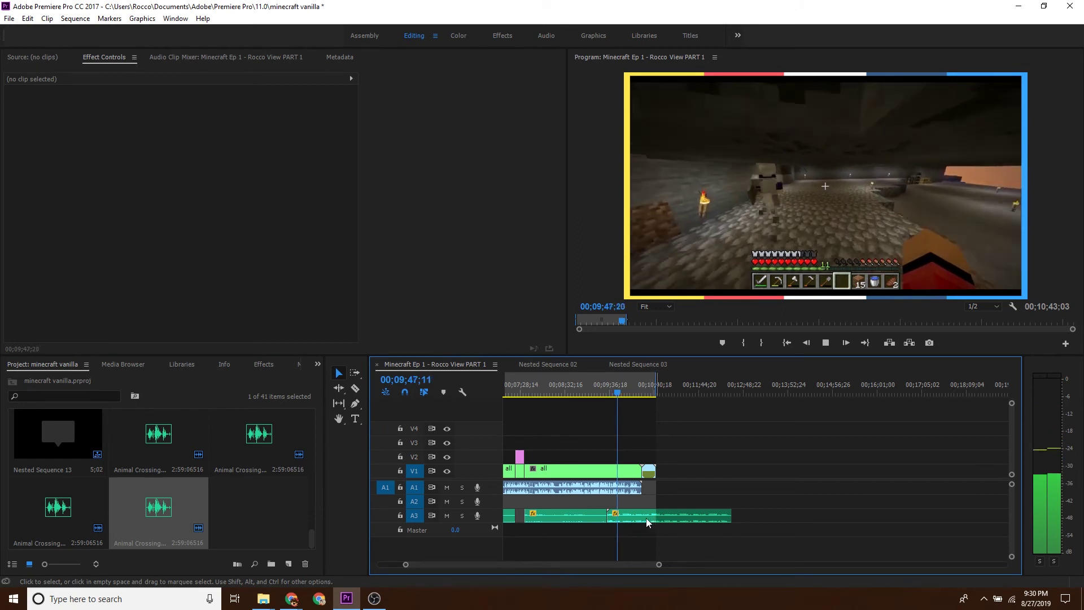
key("c")
left_click(648, 515)
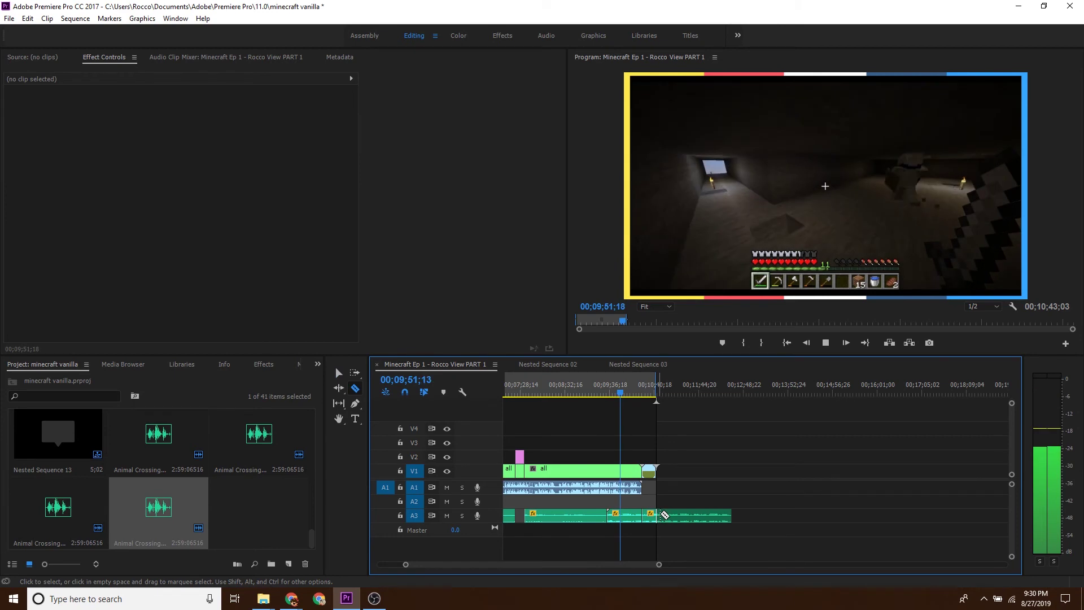
Slide the A3 music clip after the cut left and lower its audio gain by 5 dB.
key("v")
left_click(672, 516)
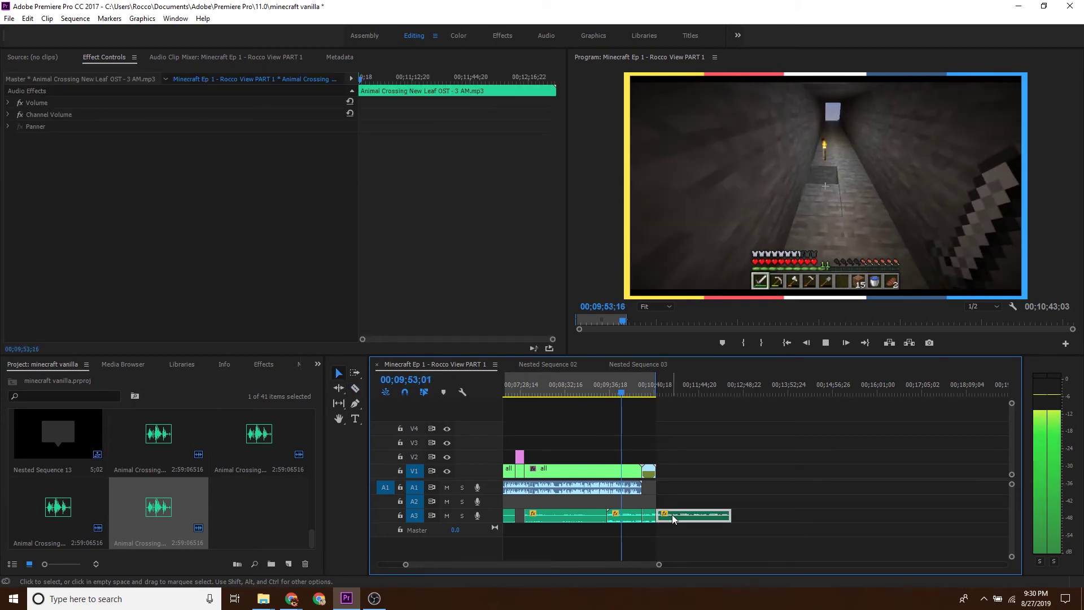
left_click_drag(672, 517, 650, 516)
right_click(649, 516)
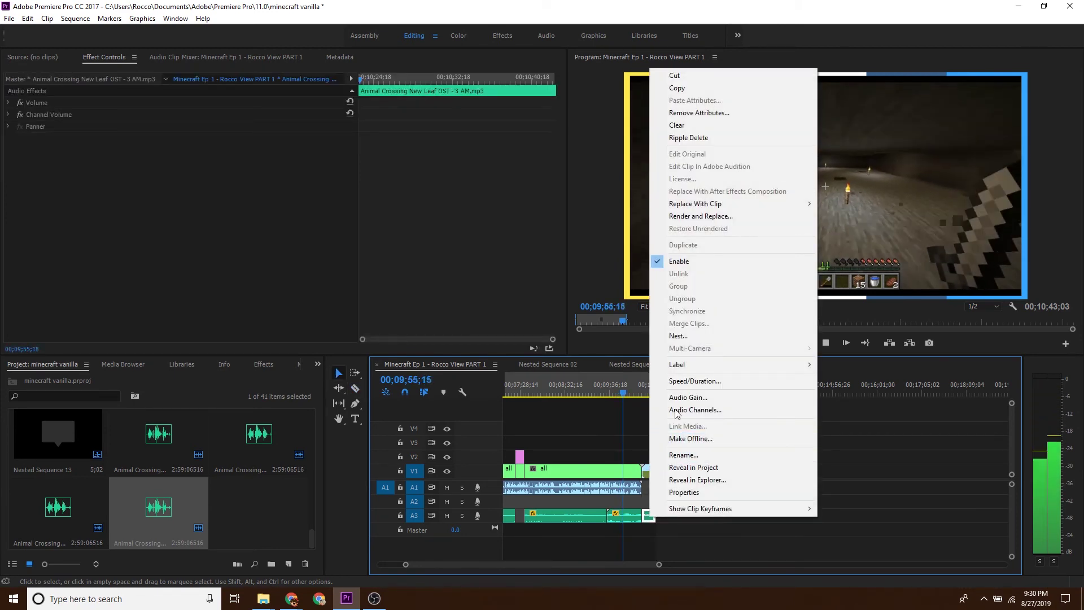
left_click(642, 532)
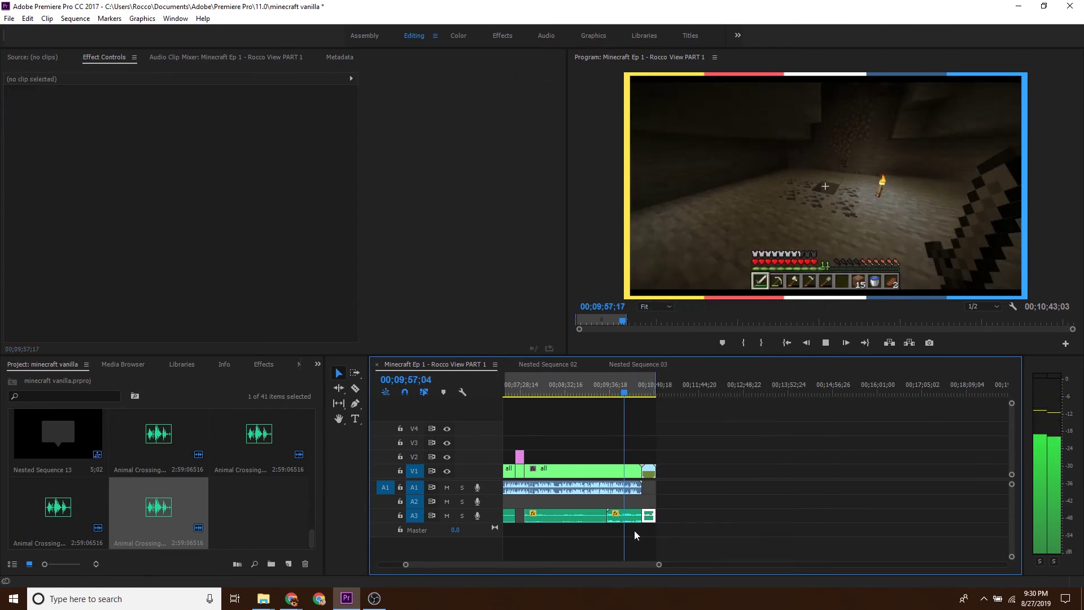
left_click(627, 516)
right_click(627, 516)
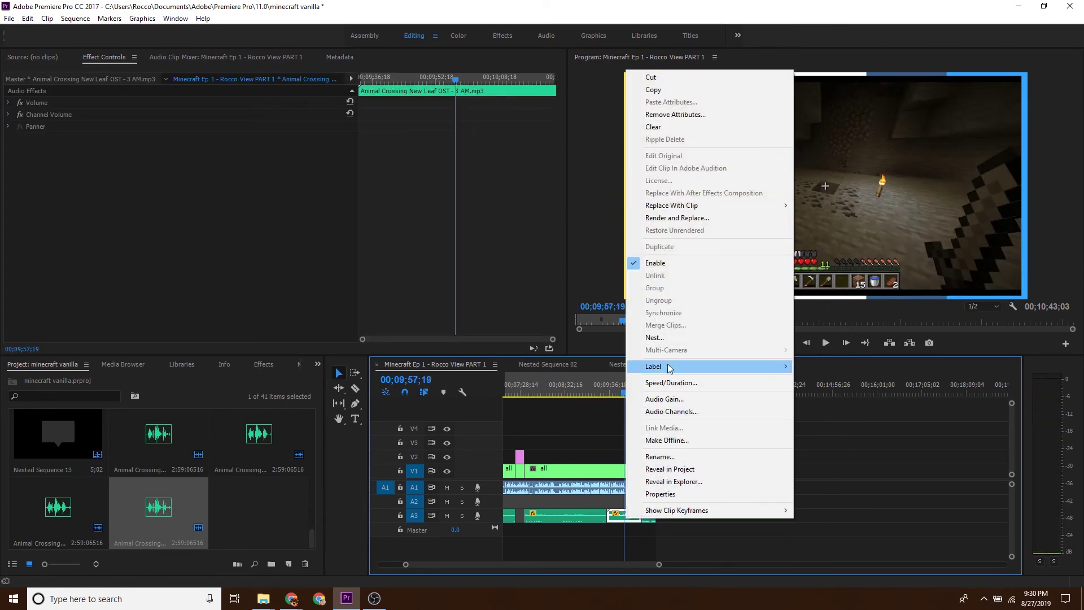
left_click(665, 399)
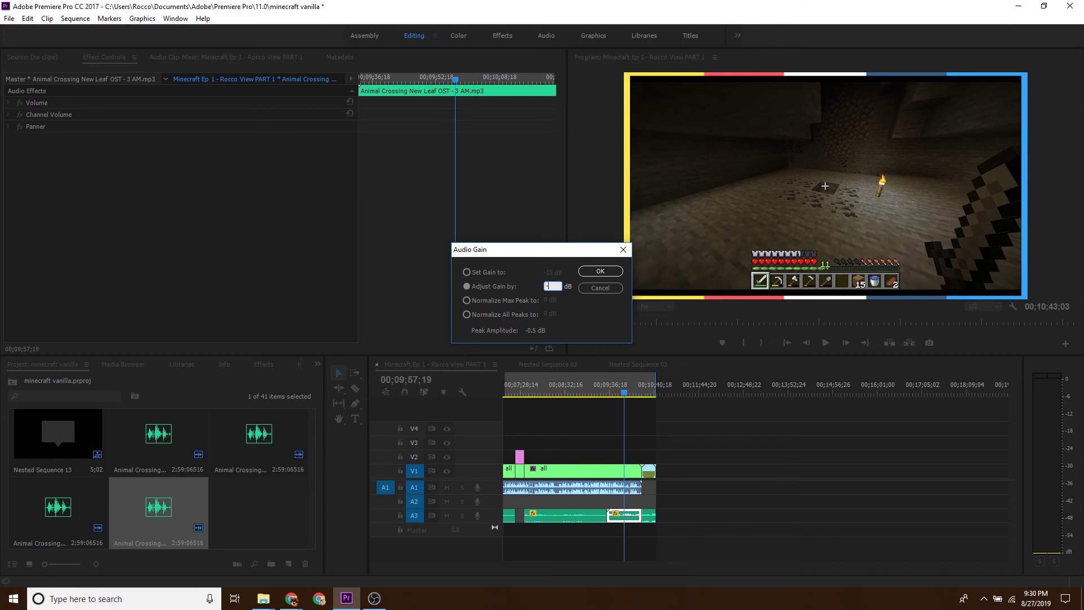
key("Return")
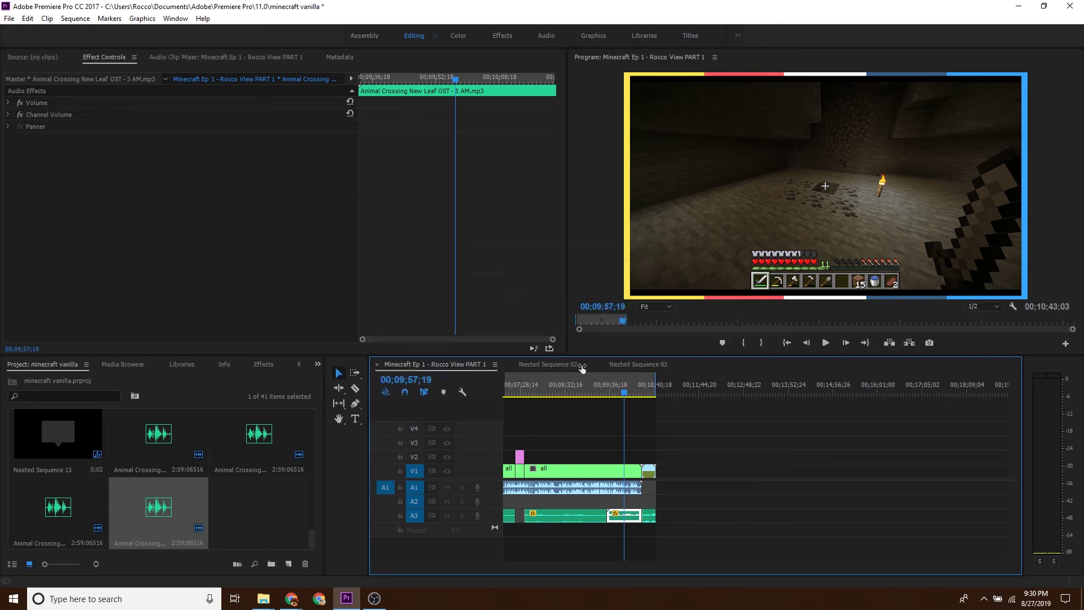
Adjust the audio gain on the short clip at the end of A3.
left_click(649, 518)
right_click(648, 521)
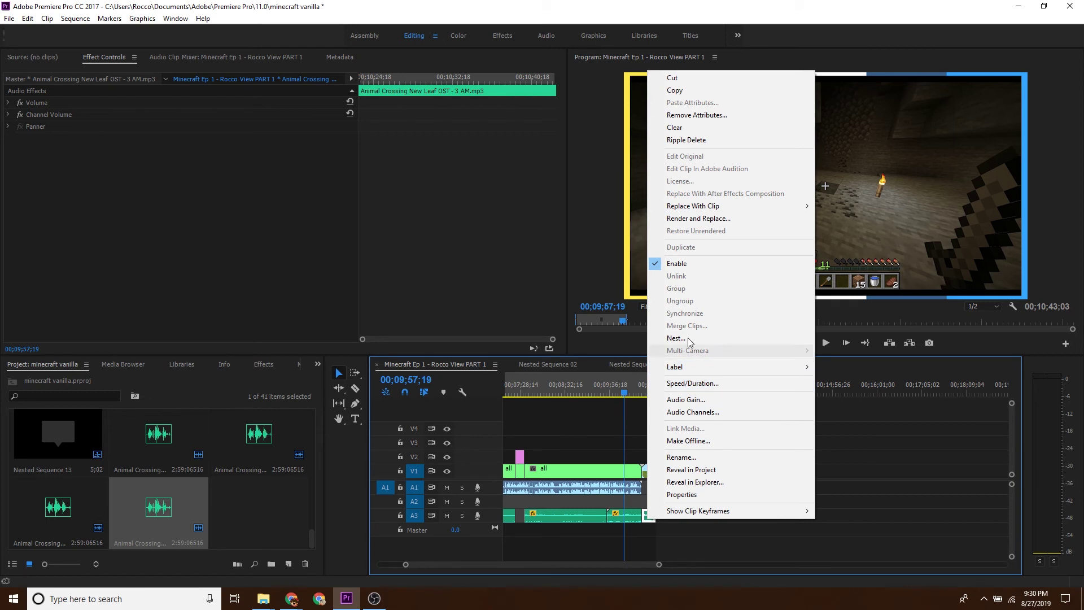
left_click(684, 400)
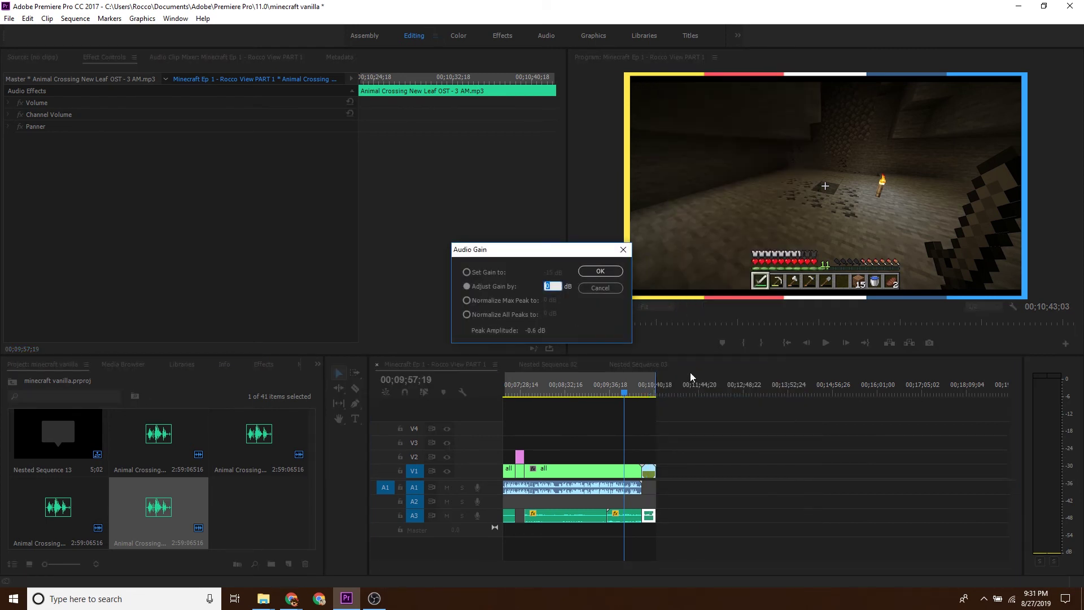
key("Return")
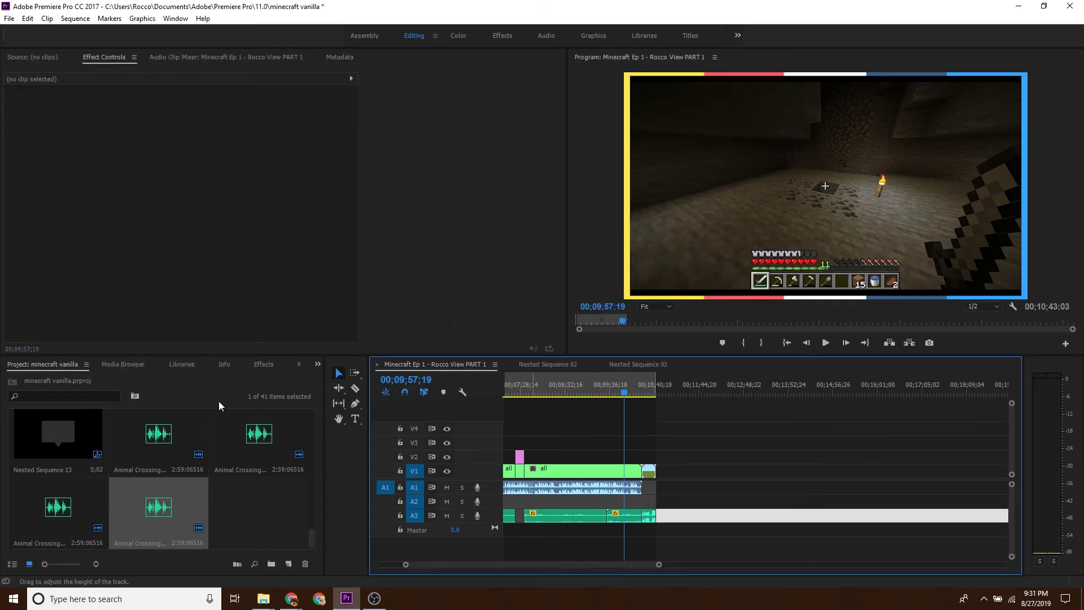
left_click(263, 364)
Search the effects for 'consta' and drop a Constant Gain crossfade on the A3 music's end.
left_click(63, 380)
type("co")
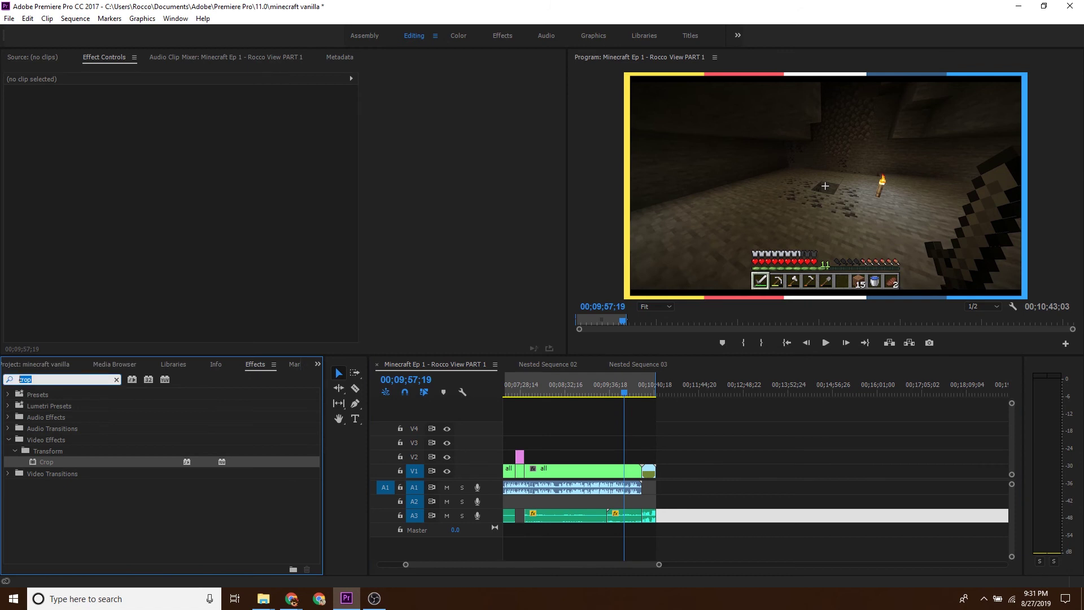
type("nsta")
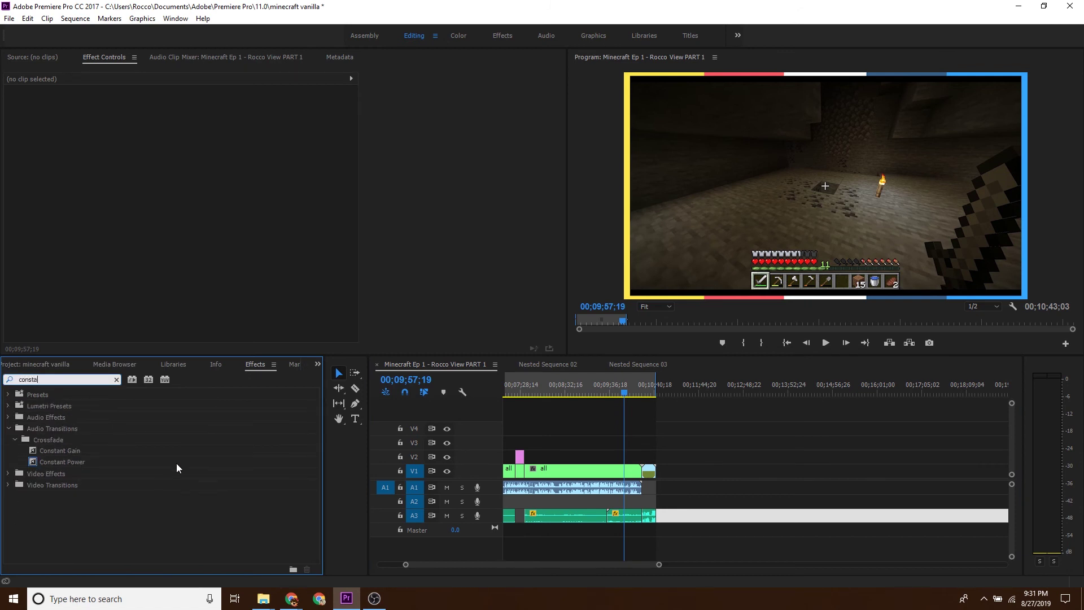
left_click_drag(60, 450, 648, 524)
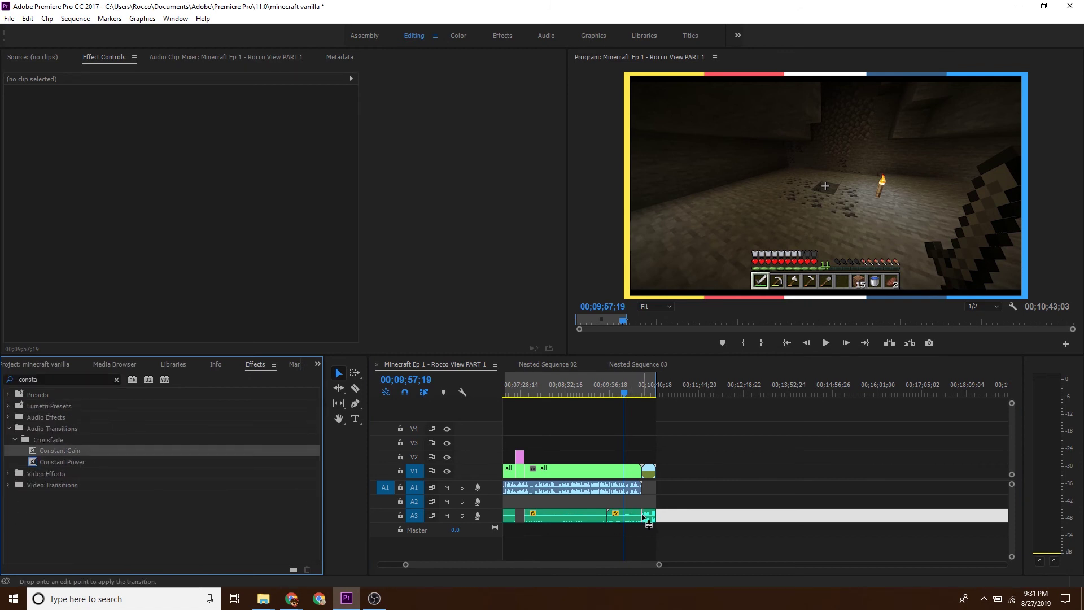
Zoom in on the A3 edit point, inspect the crossfade, and play it into the outro.
left_click(659, 560)
key("Down")
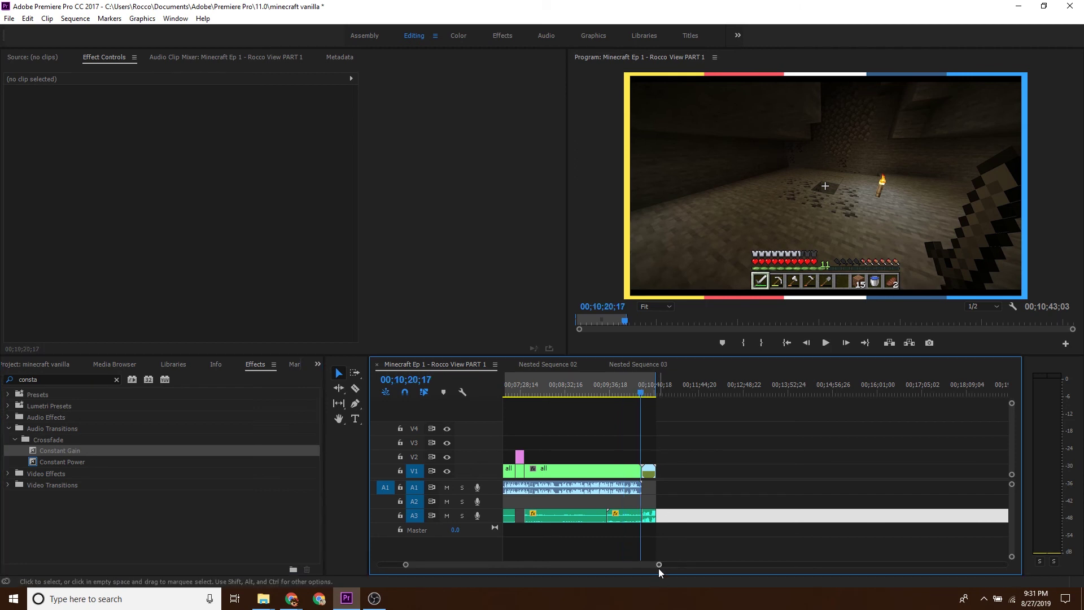
left_click_drag(659, 564, 487, 564)
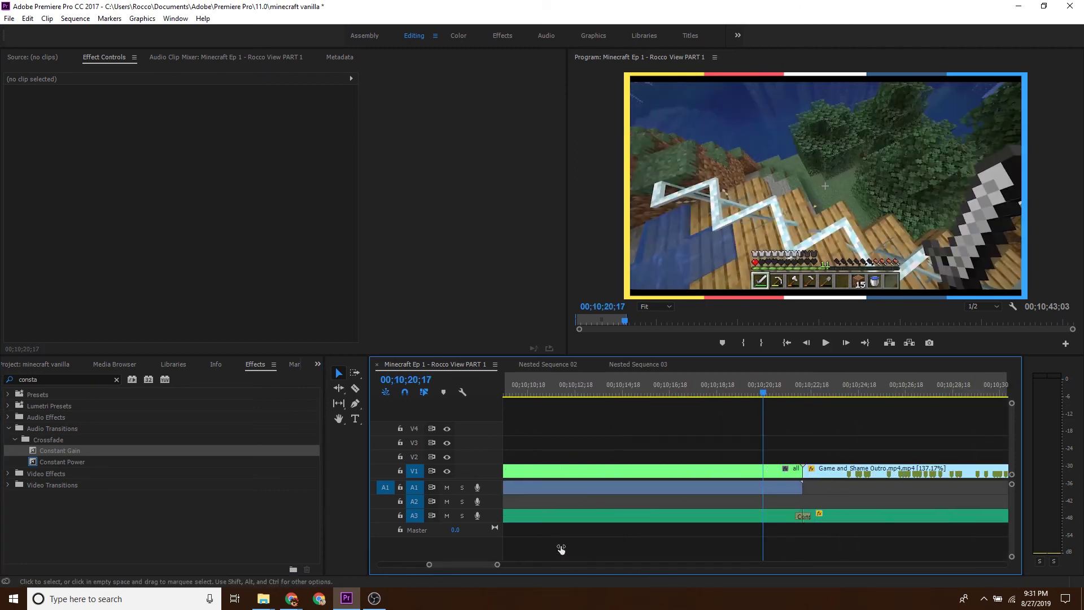
left_click(816, 516)
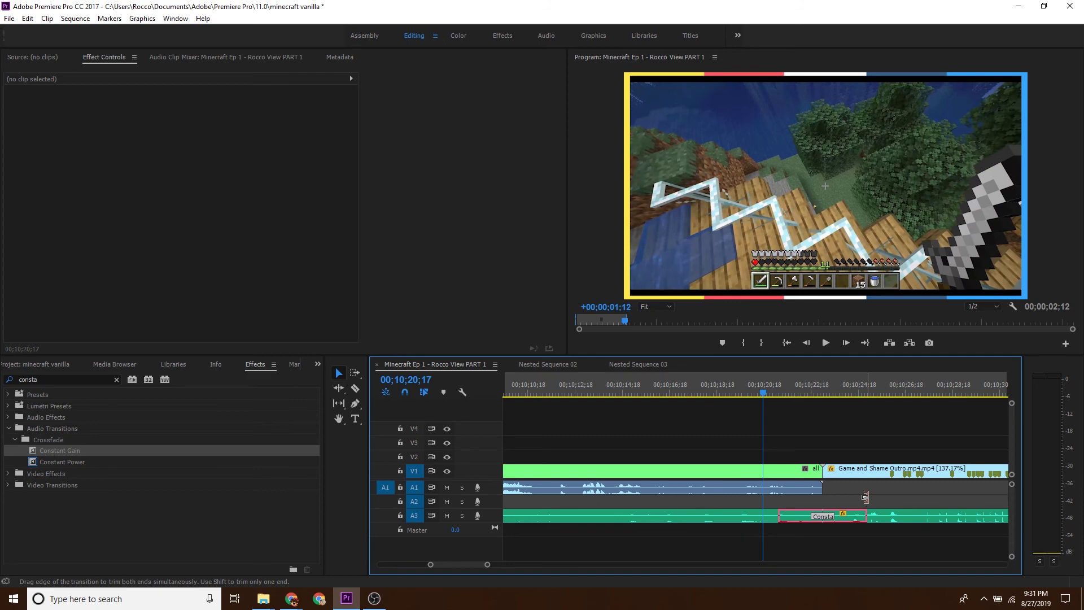
left_click(846, 497)
key("space")
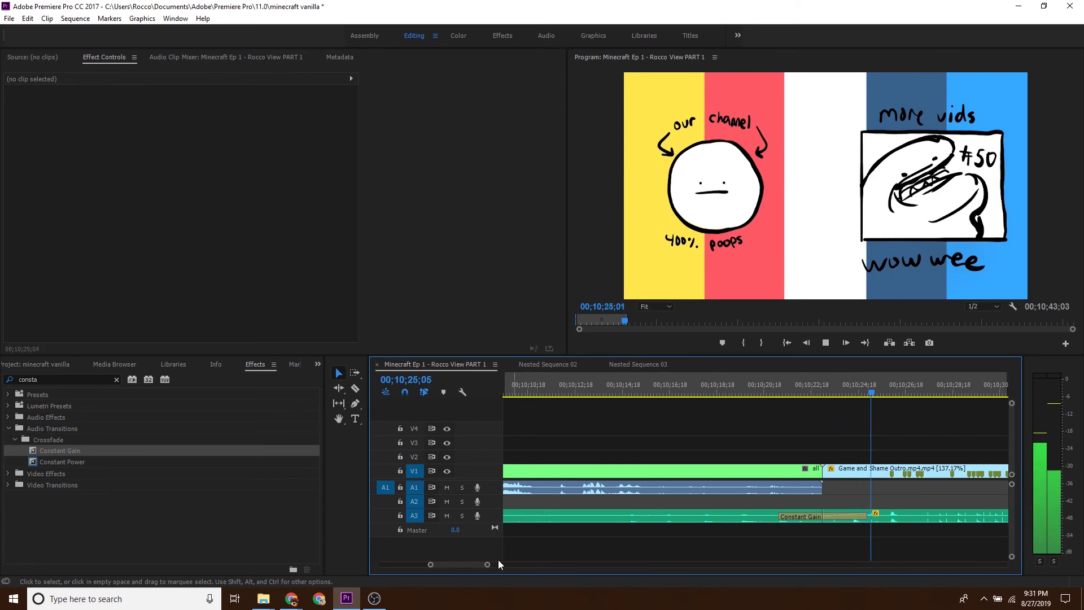
key("minus")
key("minus")
key("minus")
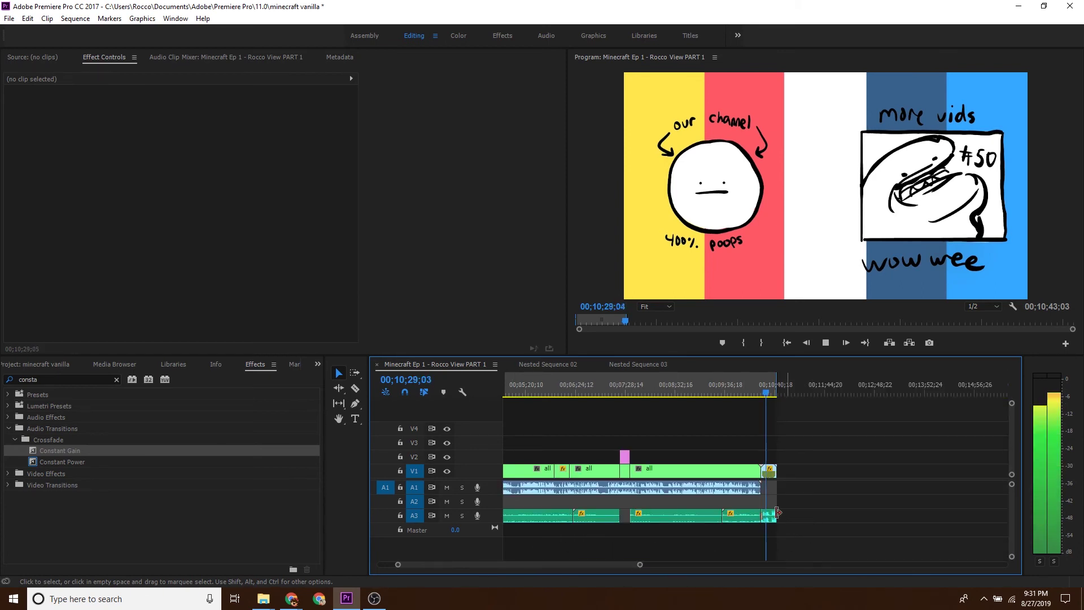
key("space")
mouse_move(59, 450)
left_mouse_down()
mouse_move(791, 521)
mouse_move(818, 497)
left_mouse_up()
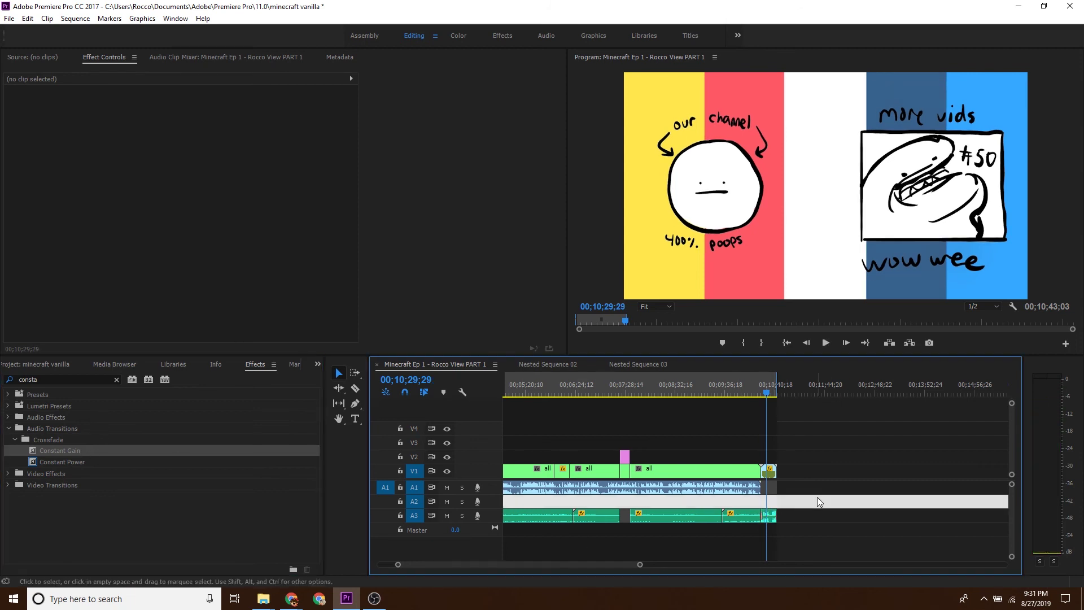
key("space")
left_click(773, 391)
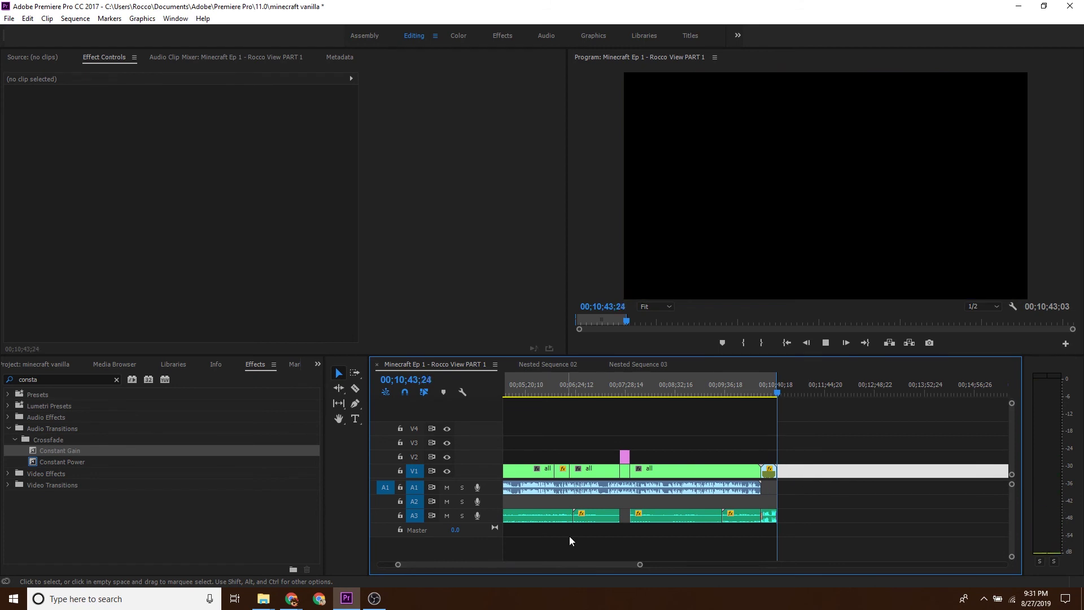
Return the playhead to 00;00;00;00 and save the minecraft vanilla project with Ctrl+S.
left_click_drag(639, 565, 683, 565)
left_click_drag(567, 386, 481, 390)
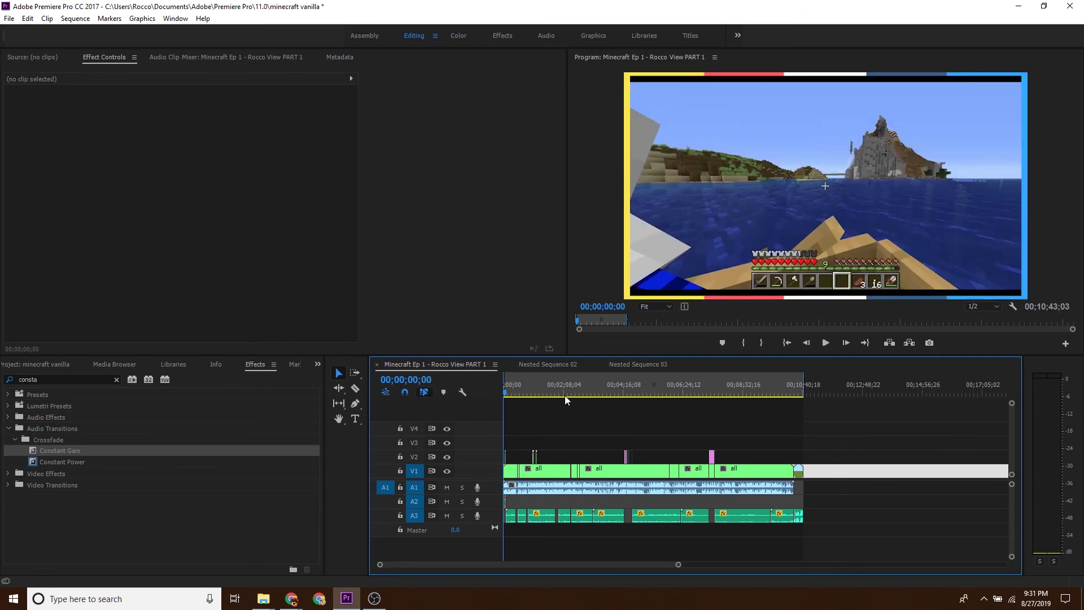
key("ctrl+s")
left_click(487, 244)
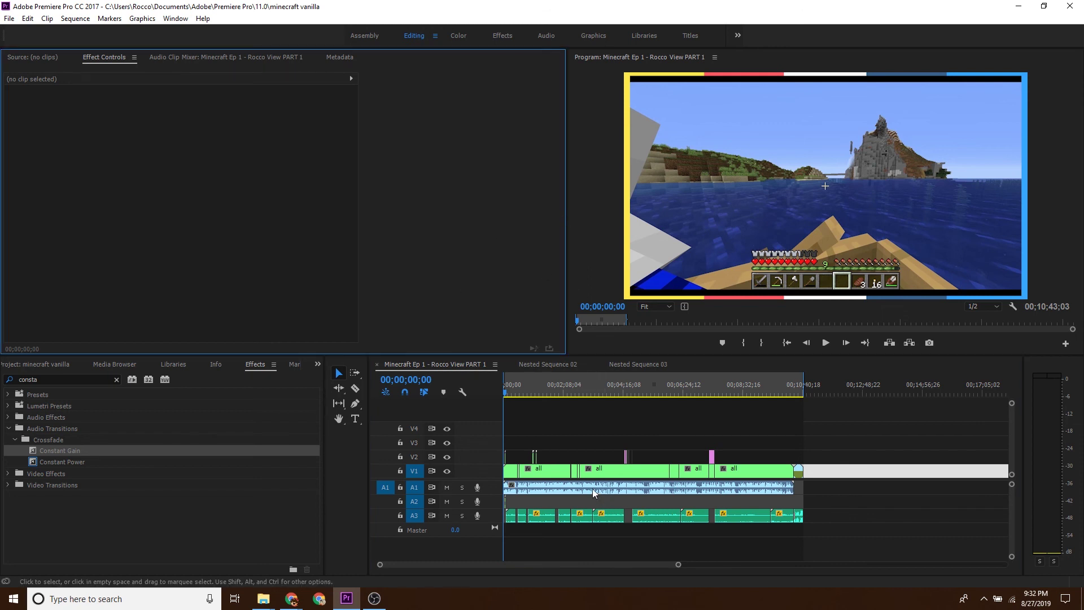
left_click_drag(882, 447, 883, 445)
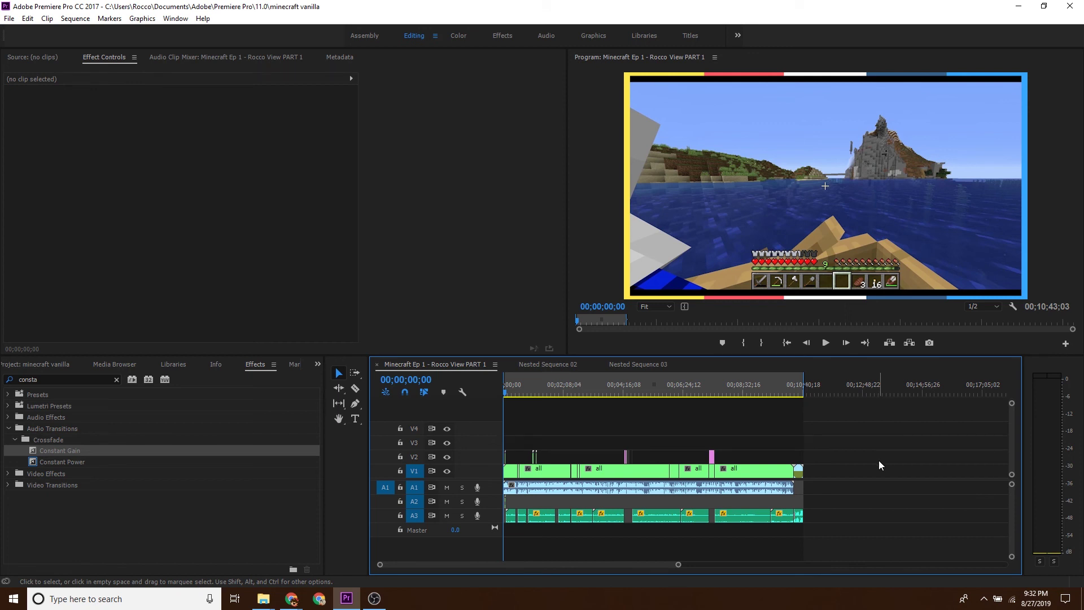